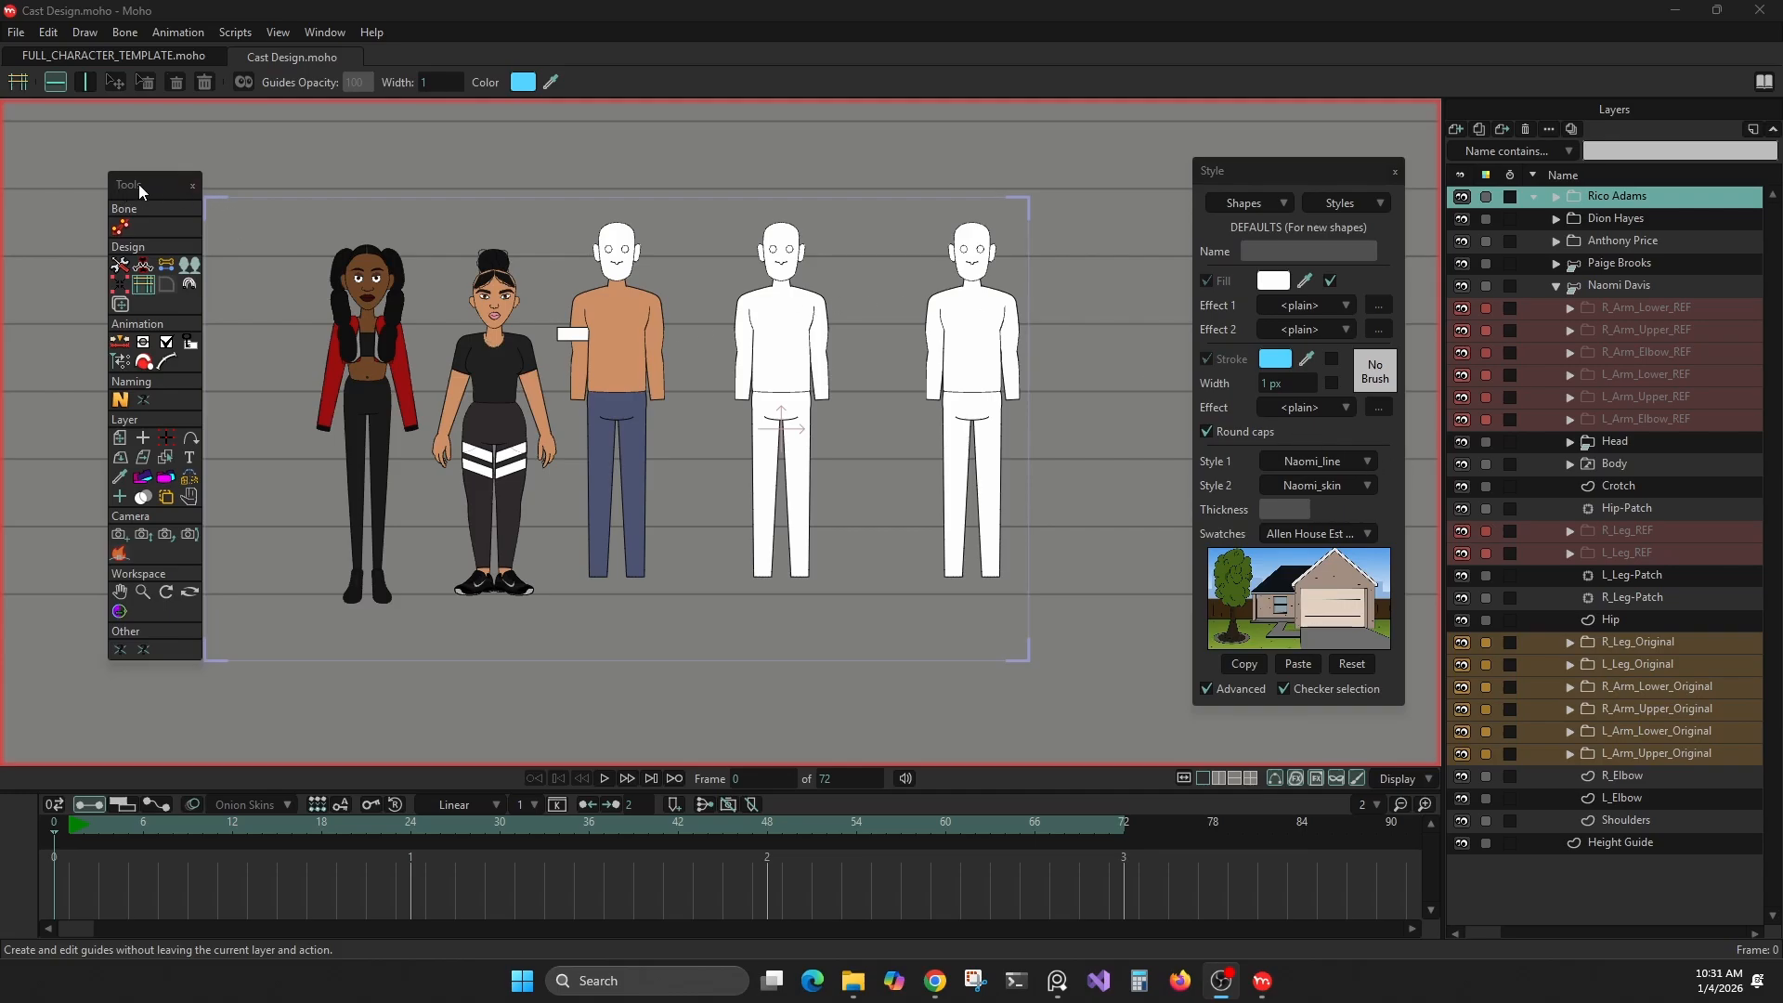
{"action": "mouse_move", "coordinate": [147, 186]}
{"action": "left_mouse_down"}
{"action": "mouse_move", "coordinate": [163, 183]}
{"action": "mouse_move", "coordinate": [142, 195]}
{"action": "left_mouse_up"}
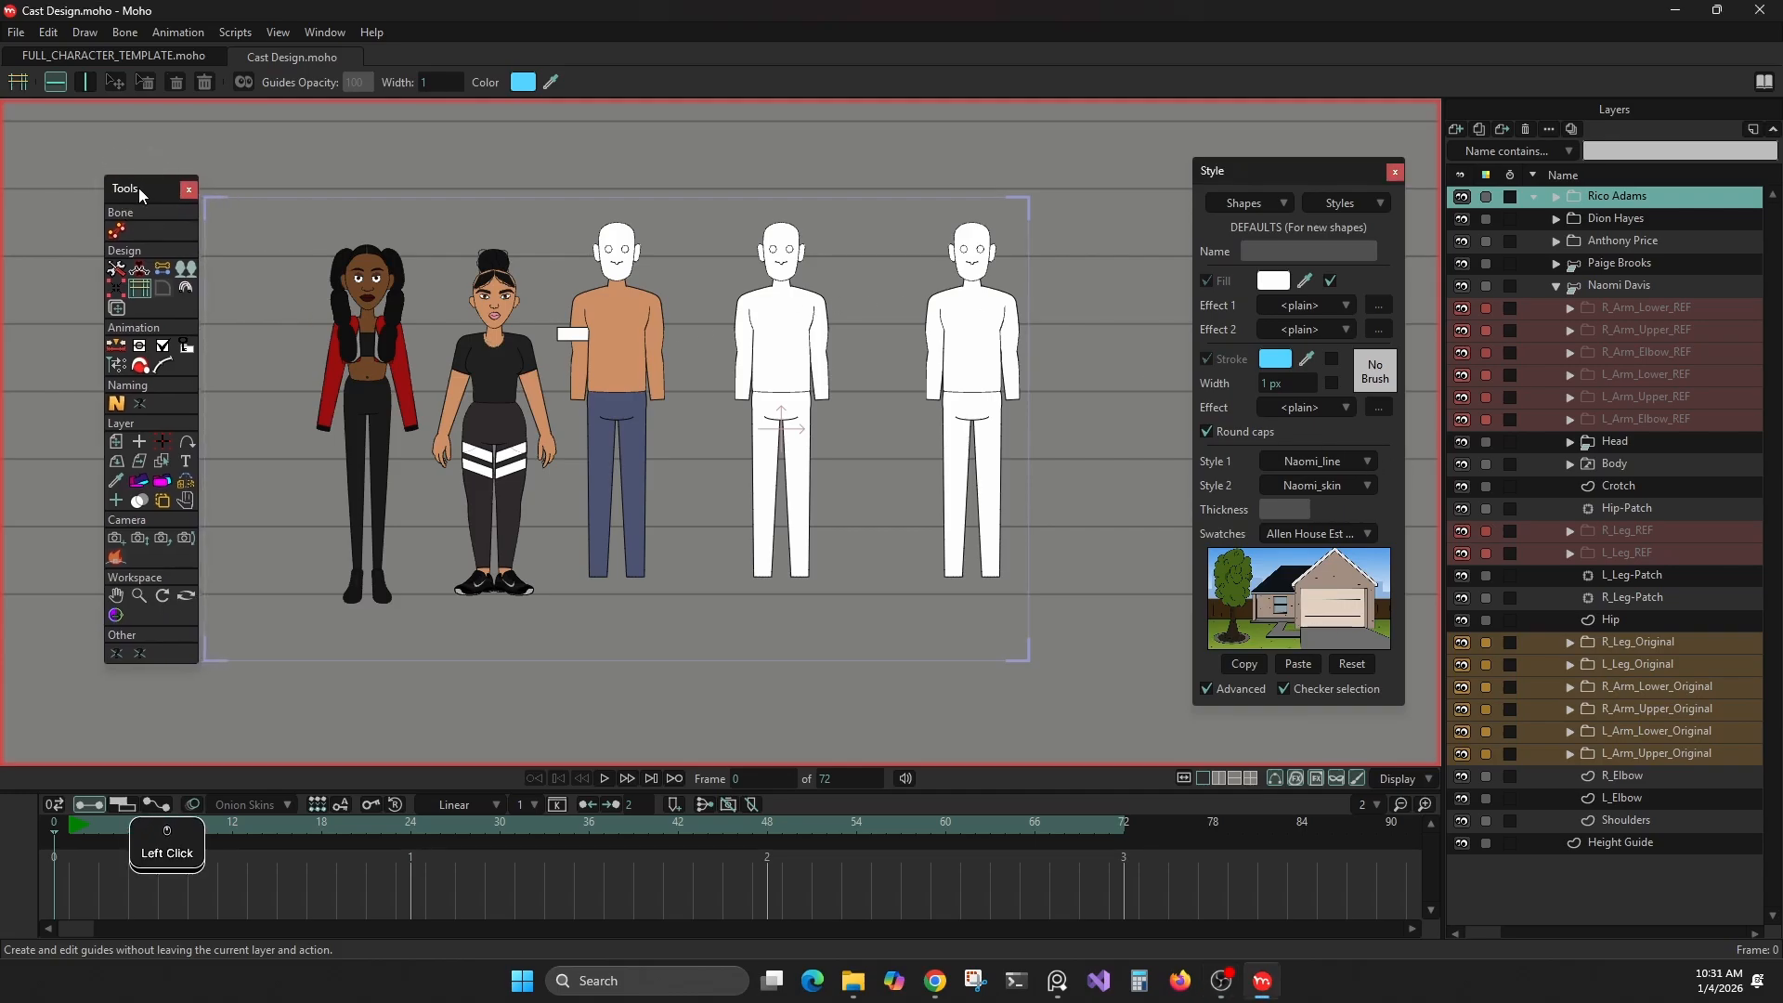
{"action": "scroll", "coordinate": [716, 296], "scroll_direction": "up", "scroll_amount": 2}
{"action": "scroll", "coordinate": [716, 295], "scroll_direction": "up", "scroll_amount": 3}
{"action": "left_click_drag", "start_coordinate": [710, 325], "coordinate": [620, 203]}
{"action": "left_click_drag", "start_coordinate": [670, 398], "coordinate": [703, 263]}
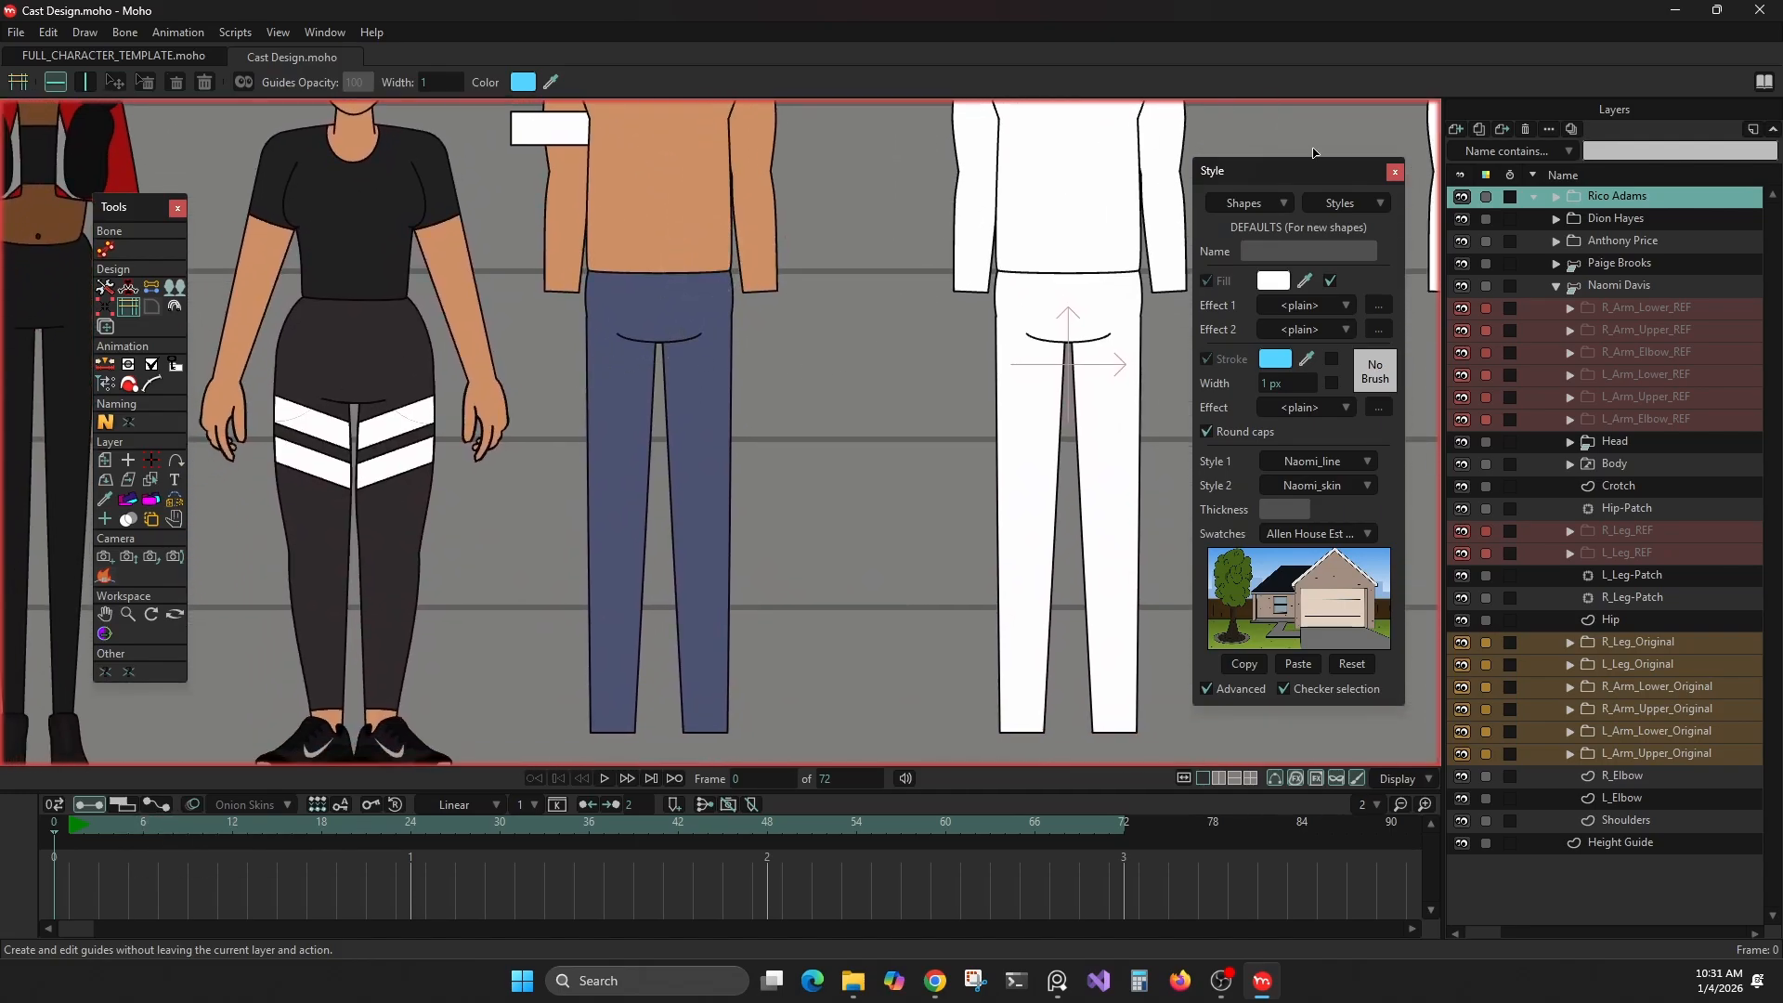
Rename the &Tut_Line style to *Tut_Line, replacing its leading ampersand with an asterisk
{"action": "left_click", "coordinate": [1339, 202]}
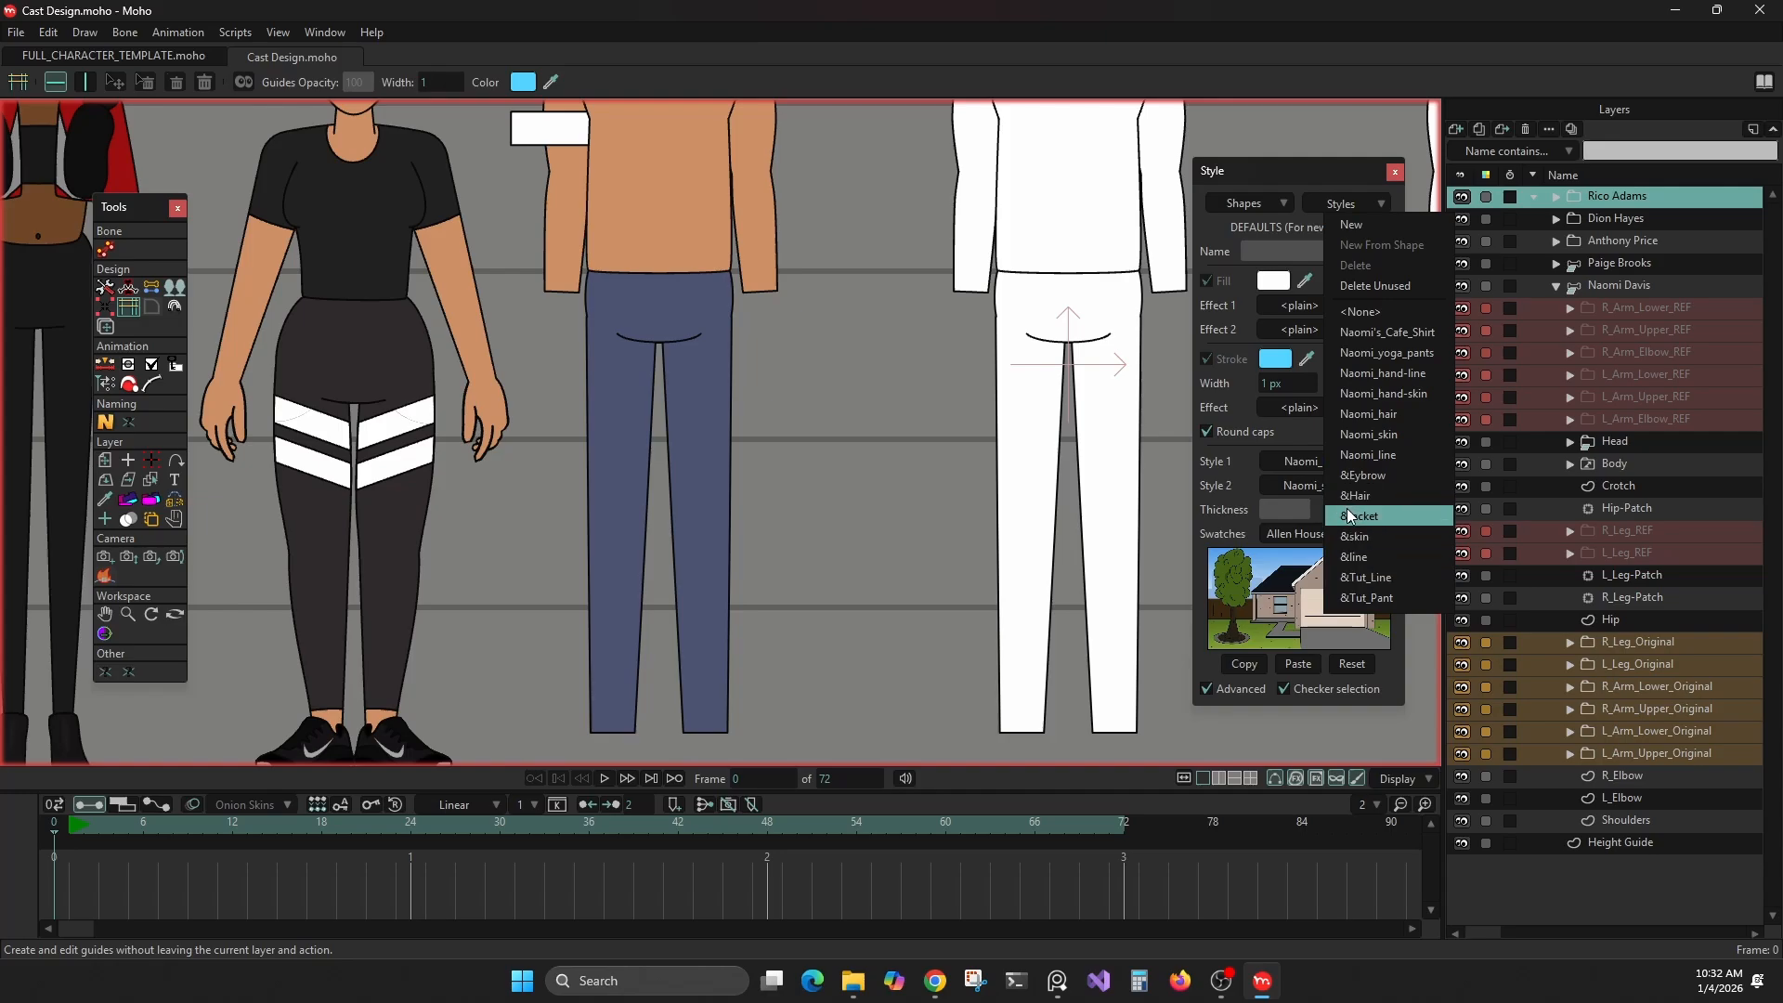
{"action": "left_click", "coordinate": [1345, 567]}
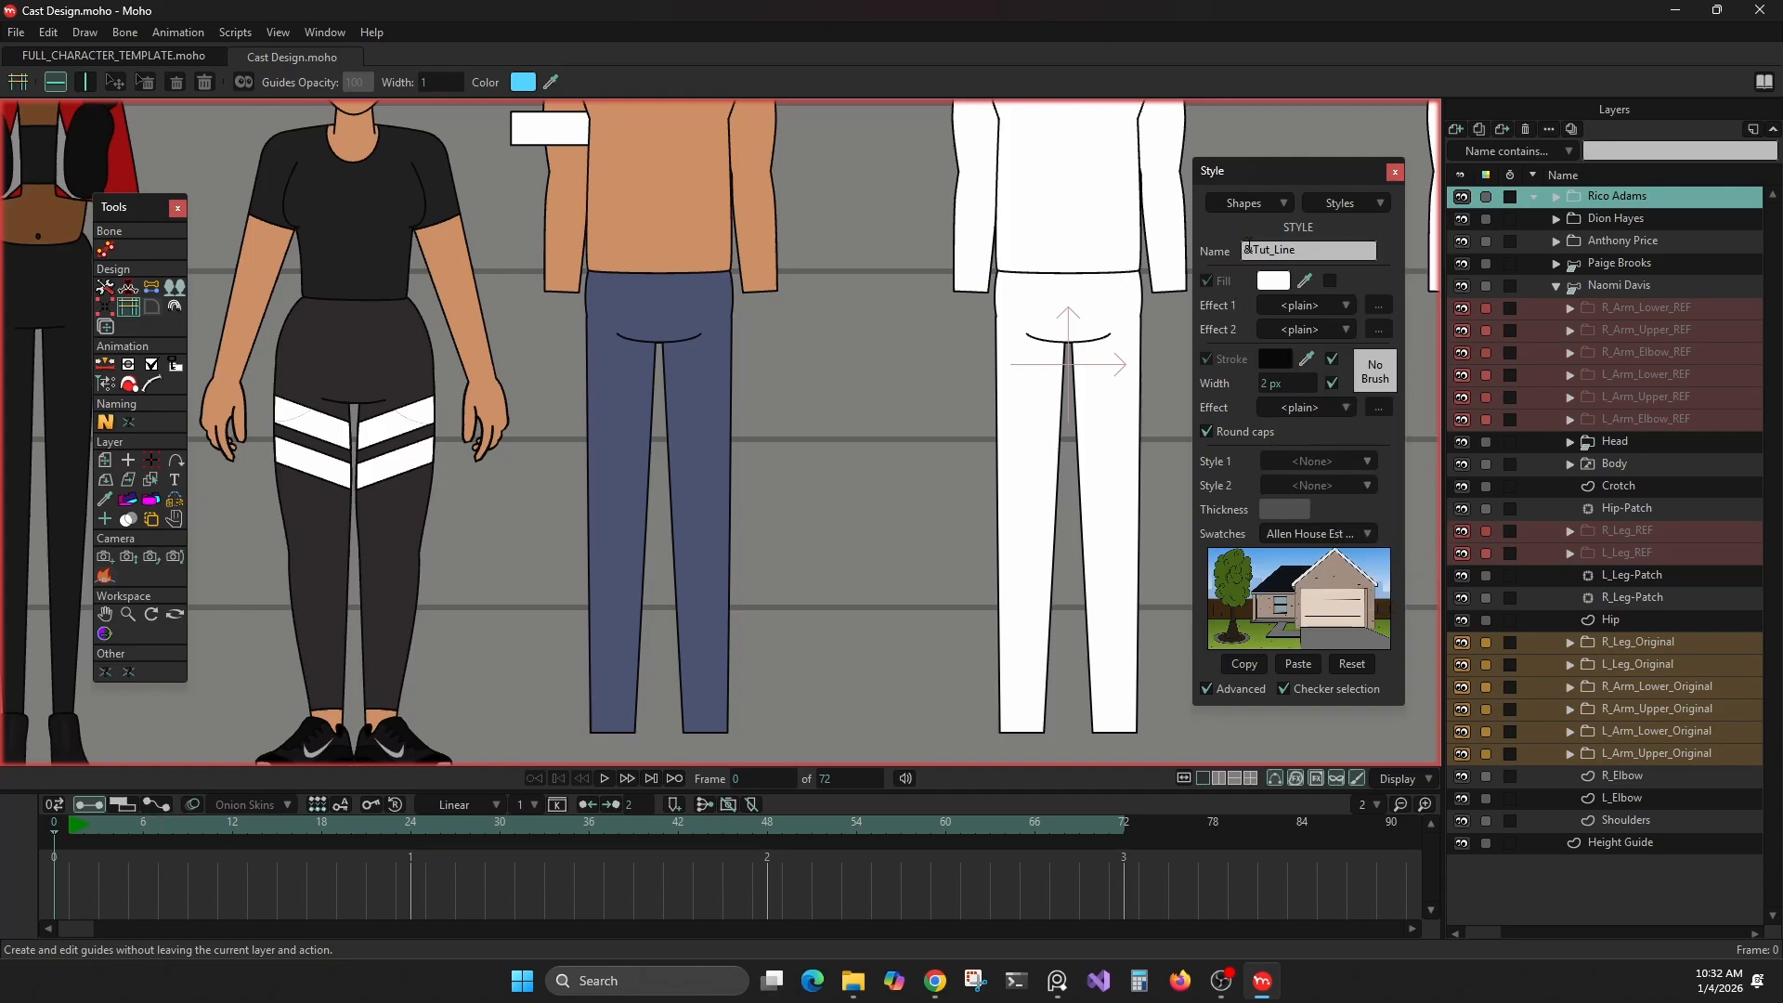
{"action": "left_click", "coordinate": [1248, 247]}
{"action": "left_click", "coordinate": [1250, 250]}
{"action": "left_click", "coordinate": [1339, 200]}
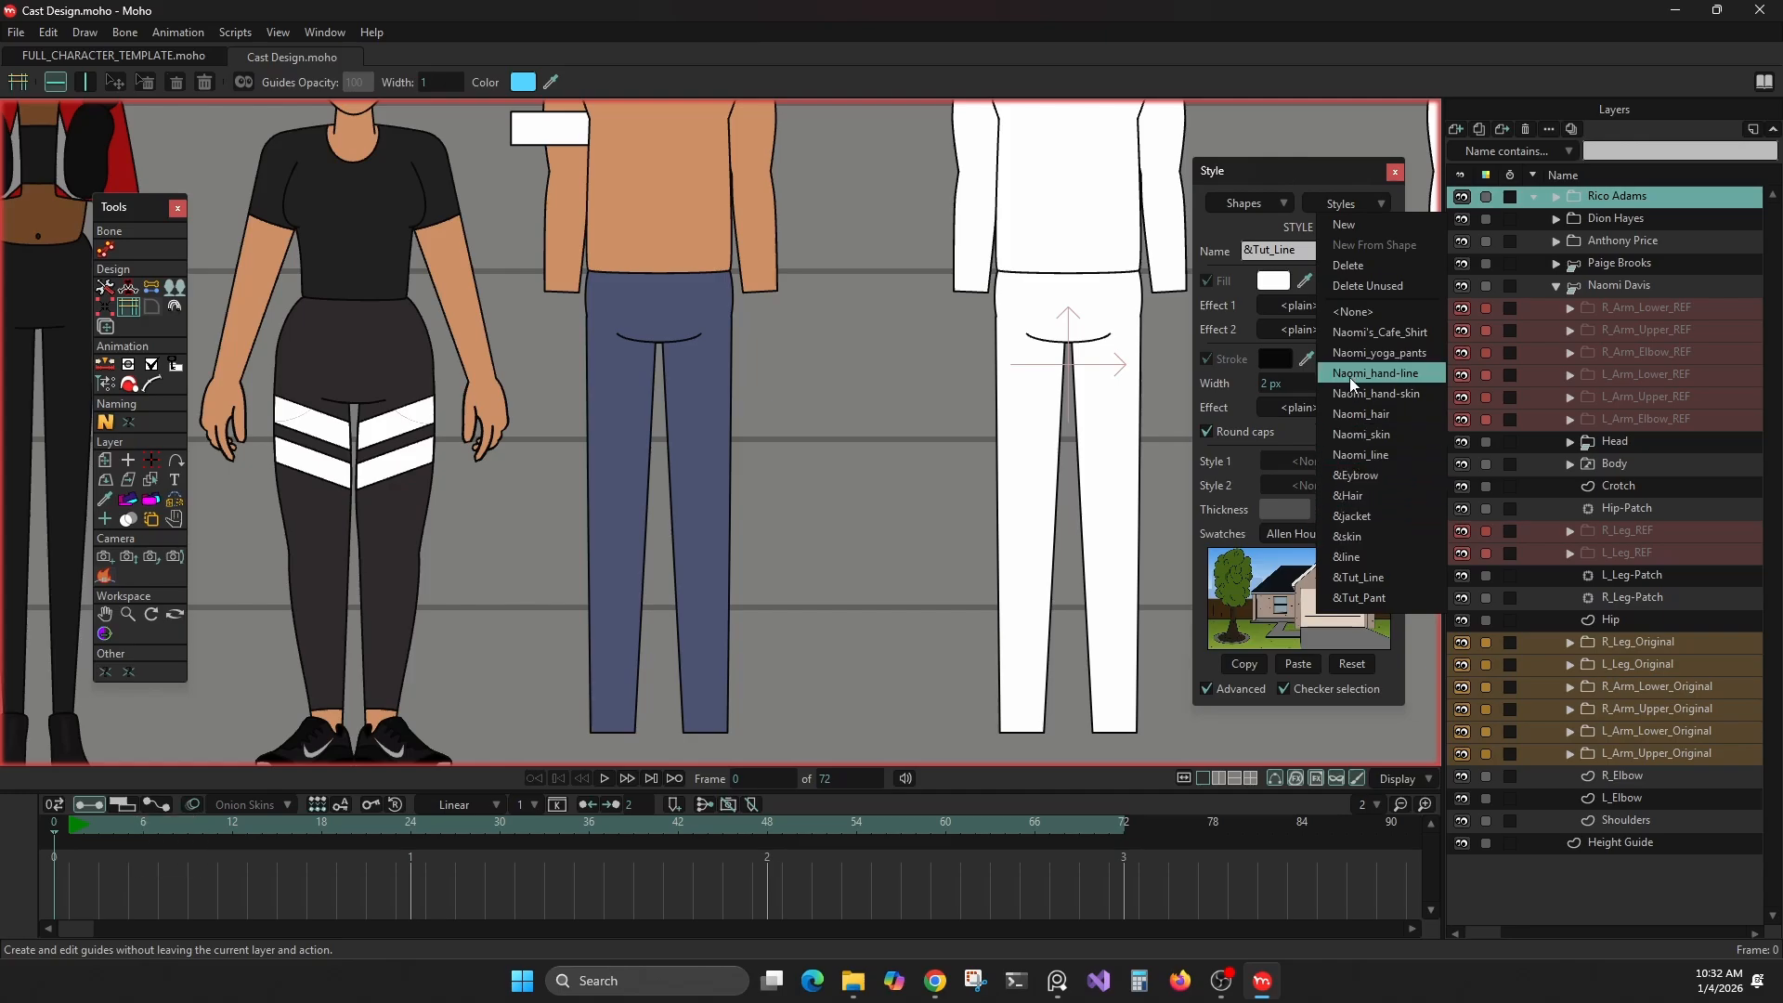
{"action": "left_click", "coordinate": [1329, 579]}
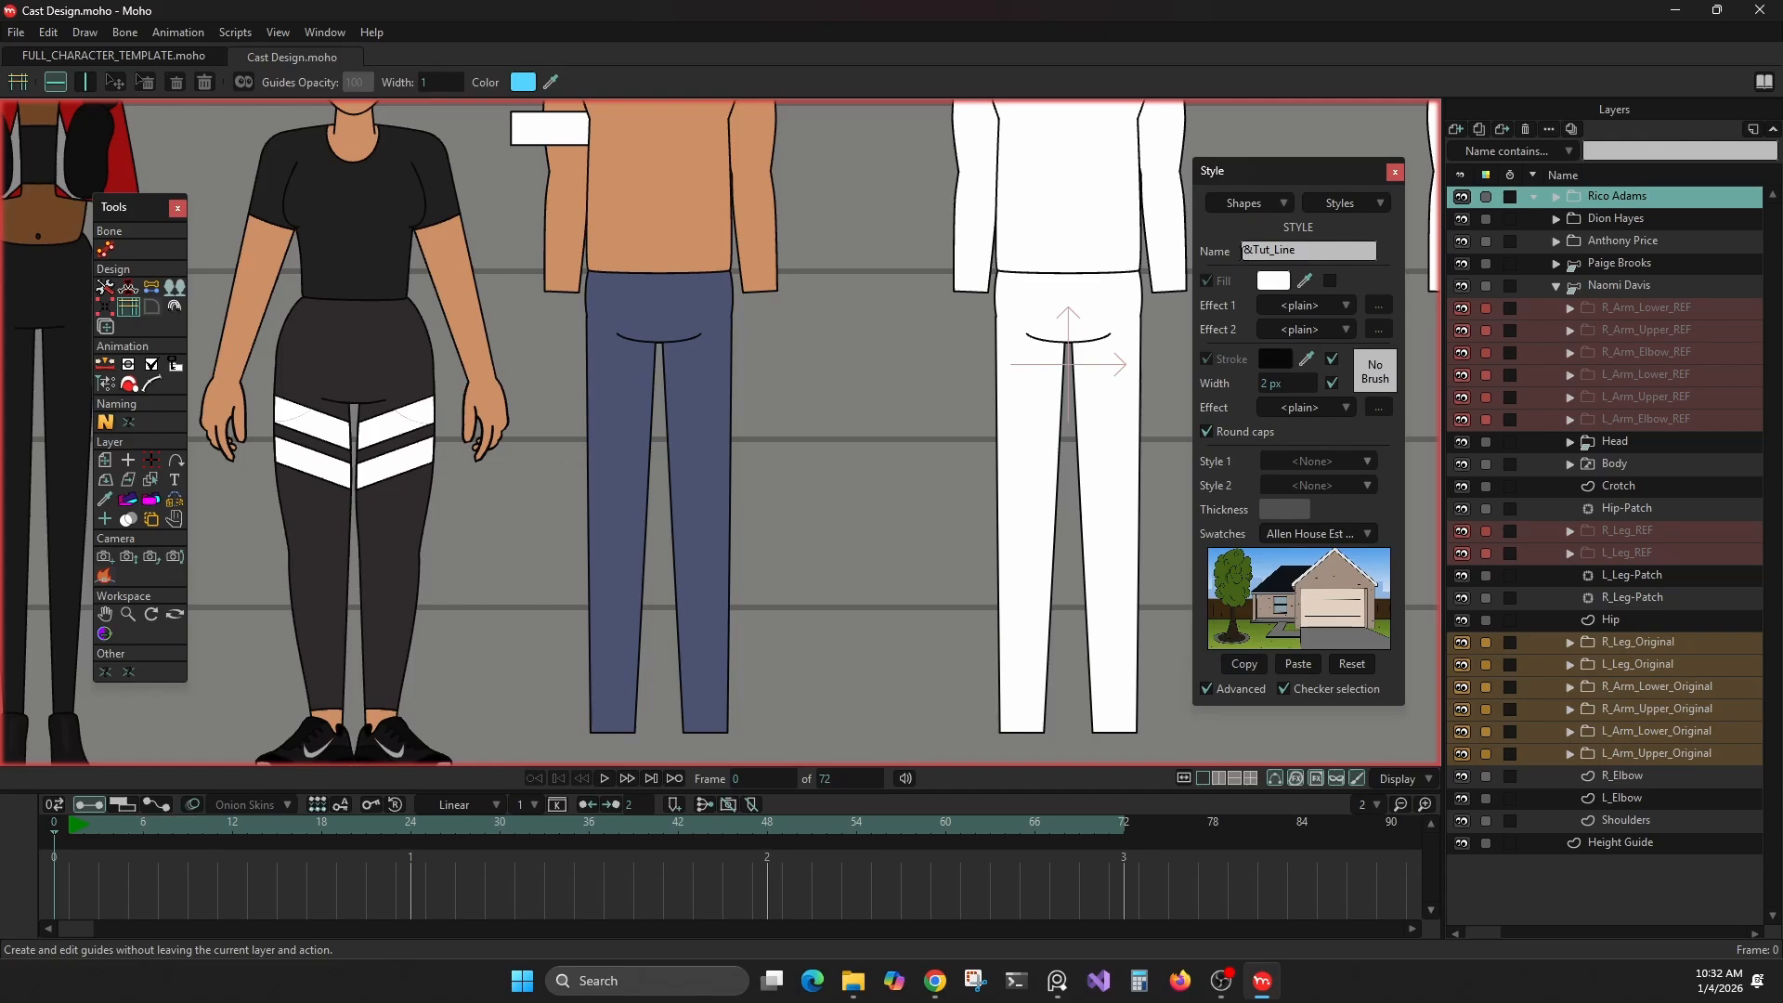
{"action": "left_click", "coordinate": [1244, 253]}
{"action": "key", "text": "Delete"}
{"action": "type", "text": "*"}
Rename the &Tut_Pant style to *Tut_Pant, replacing its leading ampersand with an asterisk
{"action": "left_click", "coordinate": [1342, 204]}
{"action": "left_click", "coordinate": [1405, 597]}
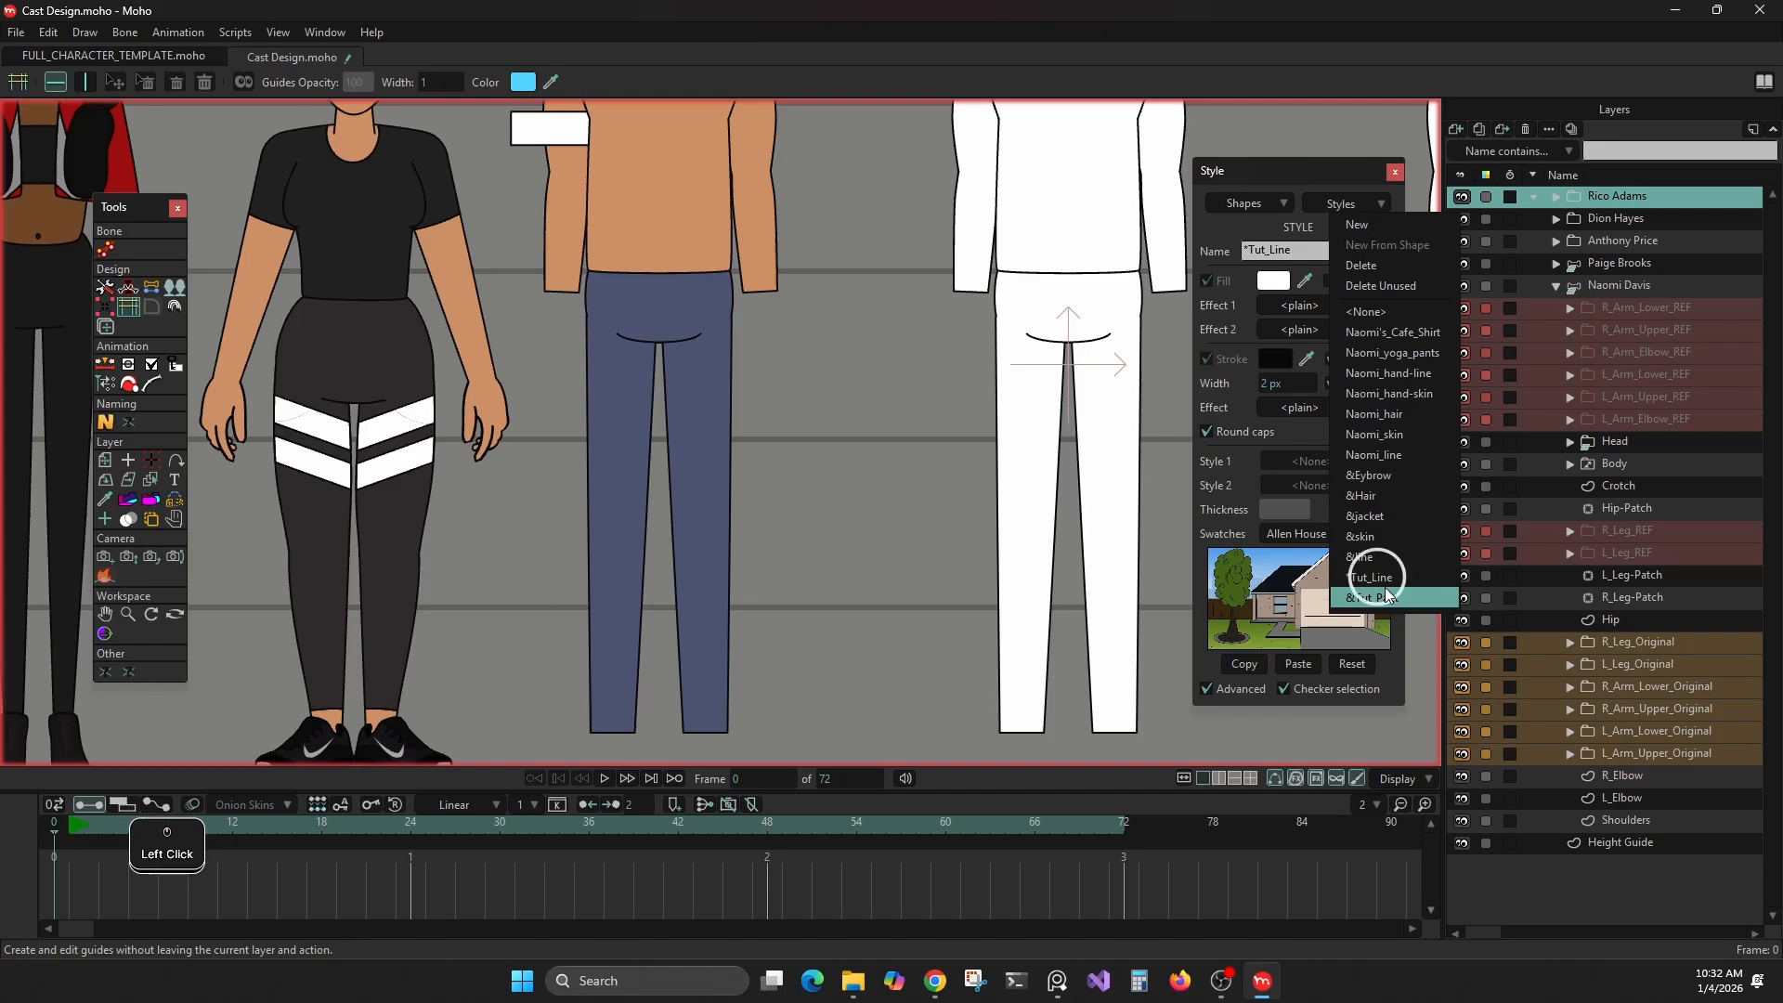
{"action": "left_click", "coordinate": [1252, 250]}
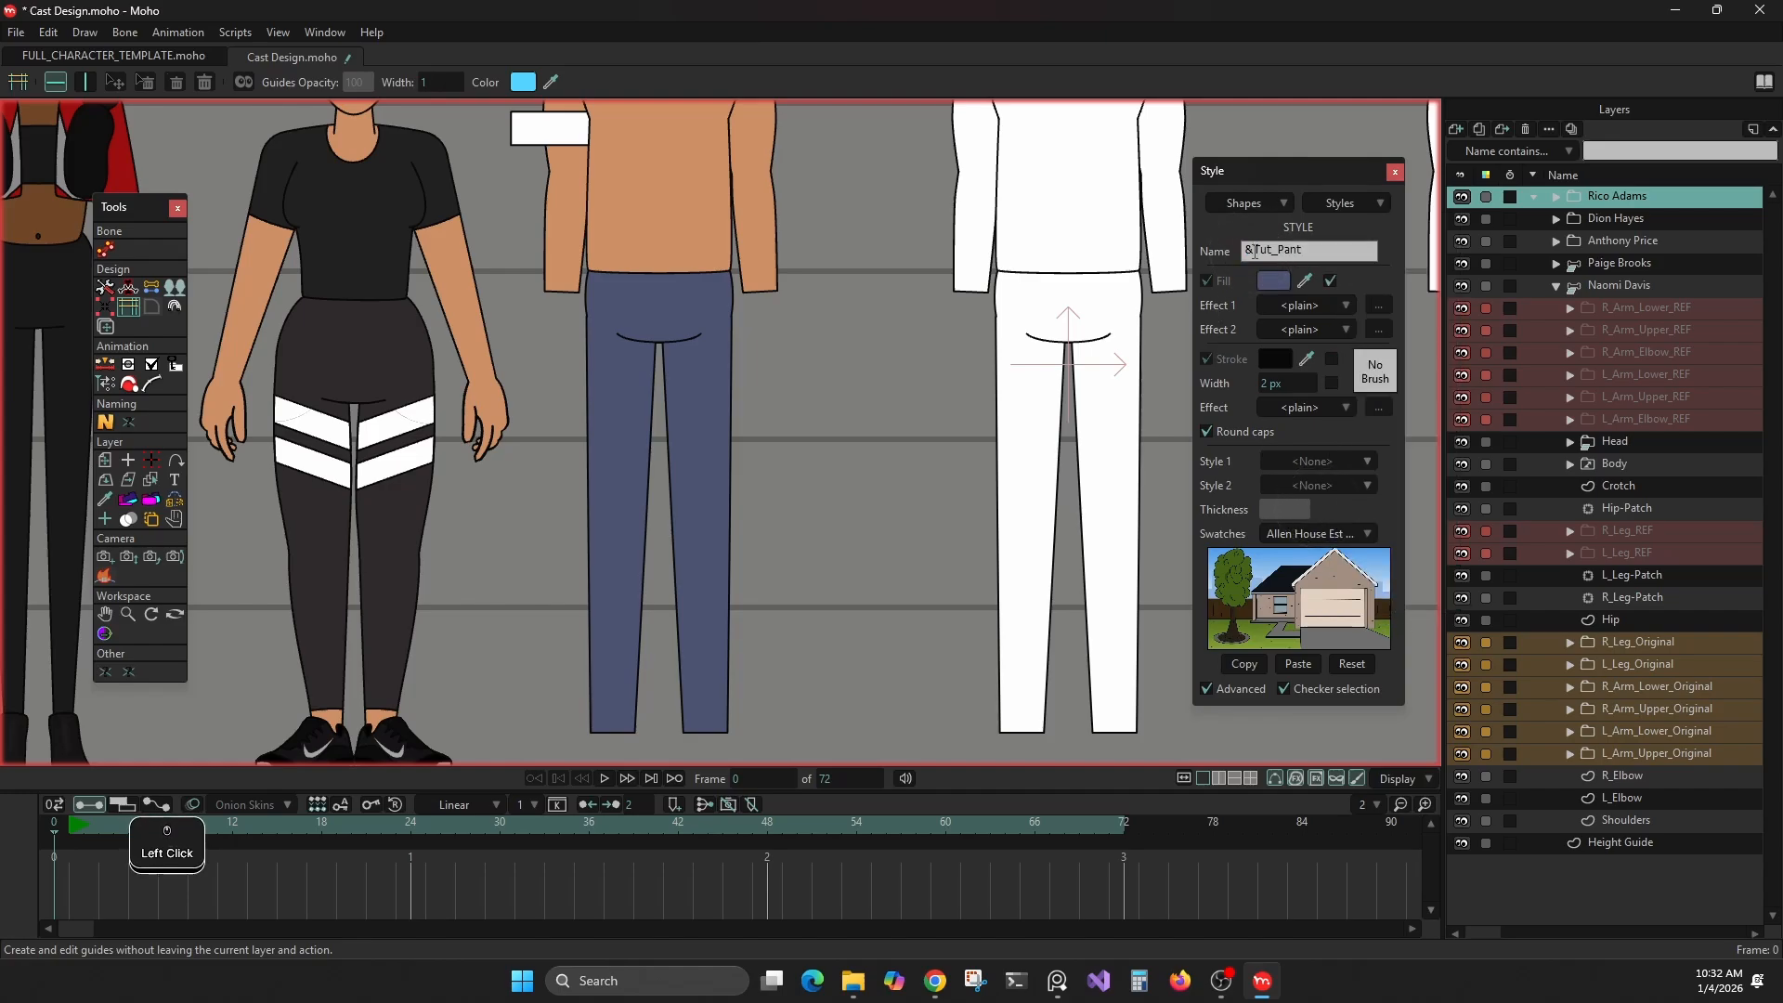
{"action": "key", "text": "Delete"}
{"action": "type", "text": "(*"}
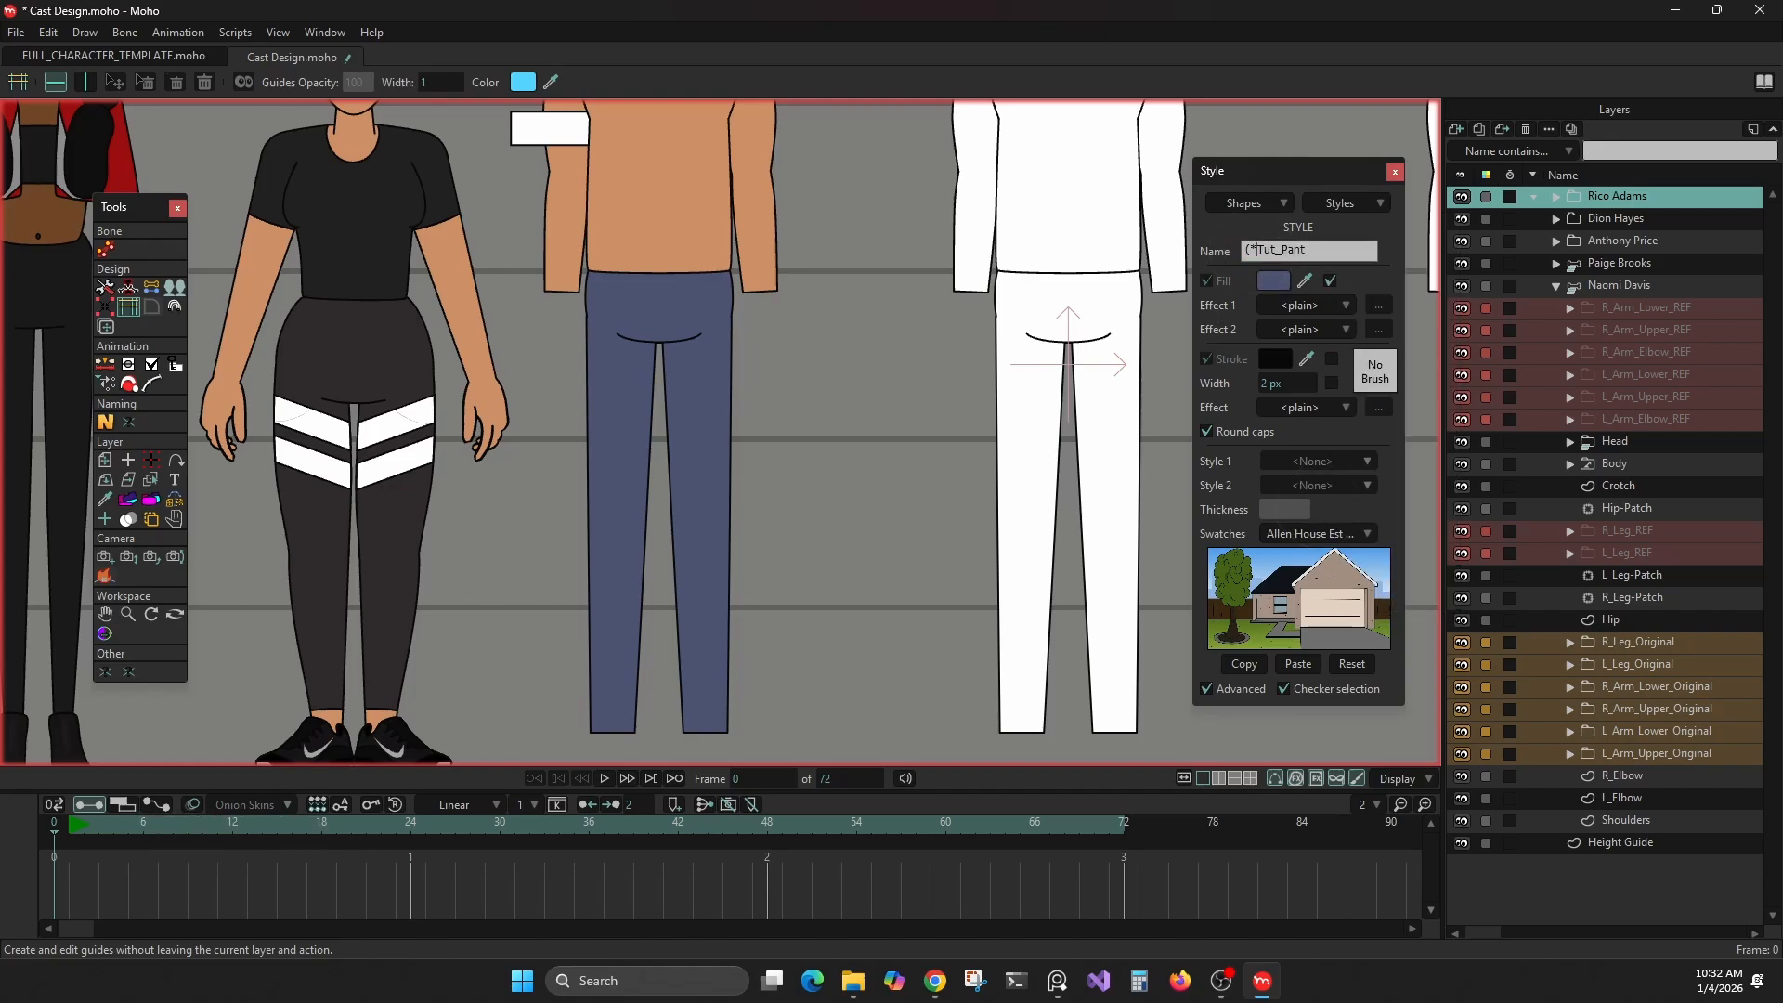
{"action": "key", "text": "BackSpace"}
{"action": "key", "text": "BackSpace"}
{"action": "type", "text": "*"}
{"action": "left_click", "coordinate": [1349, 235]}
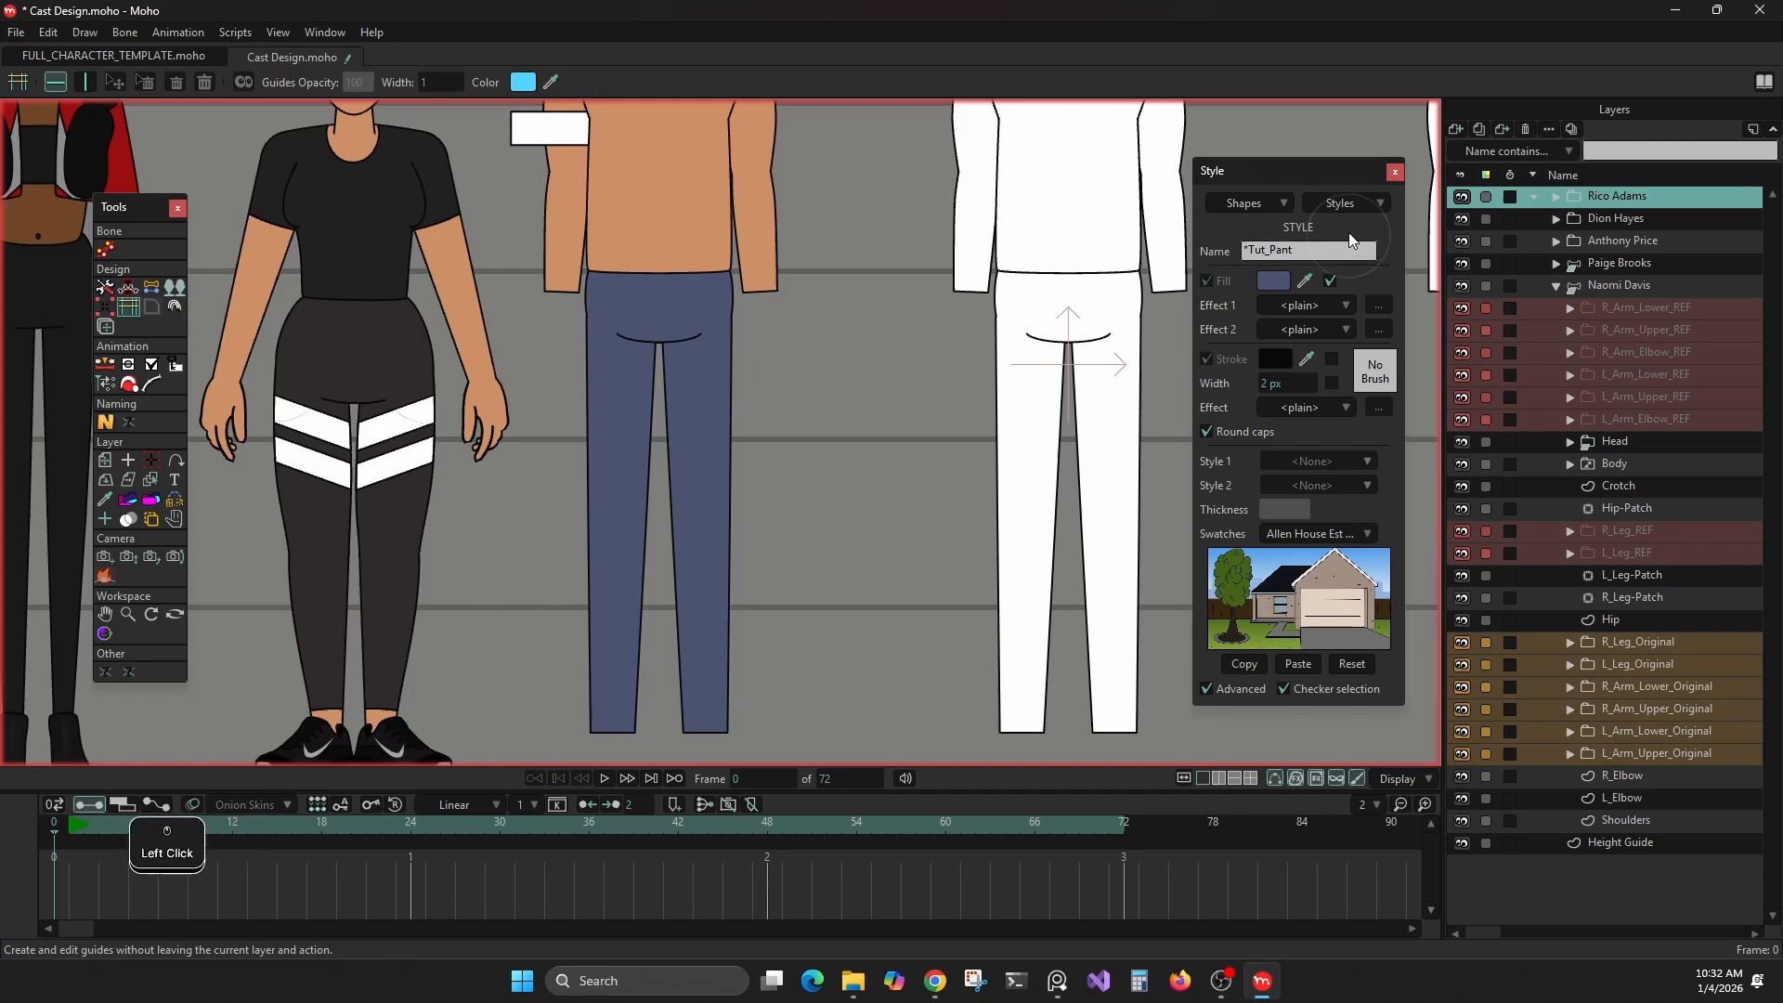
Run the Rename styles script to replace * with Blocking_ in the style names
{"action": "left_click", "coordinate": [238, 32]}
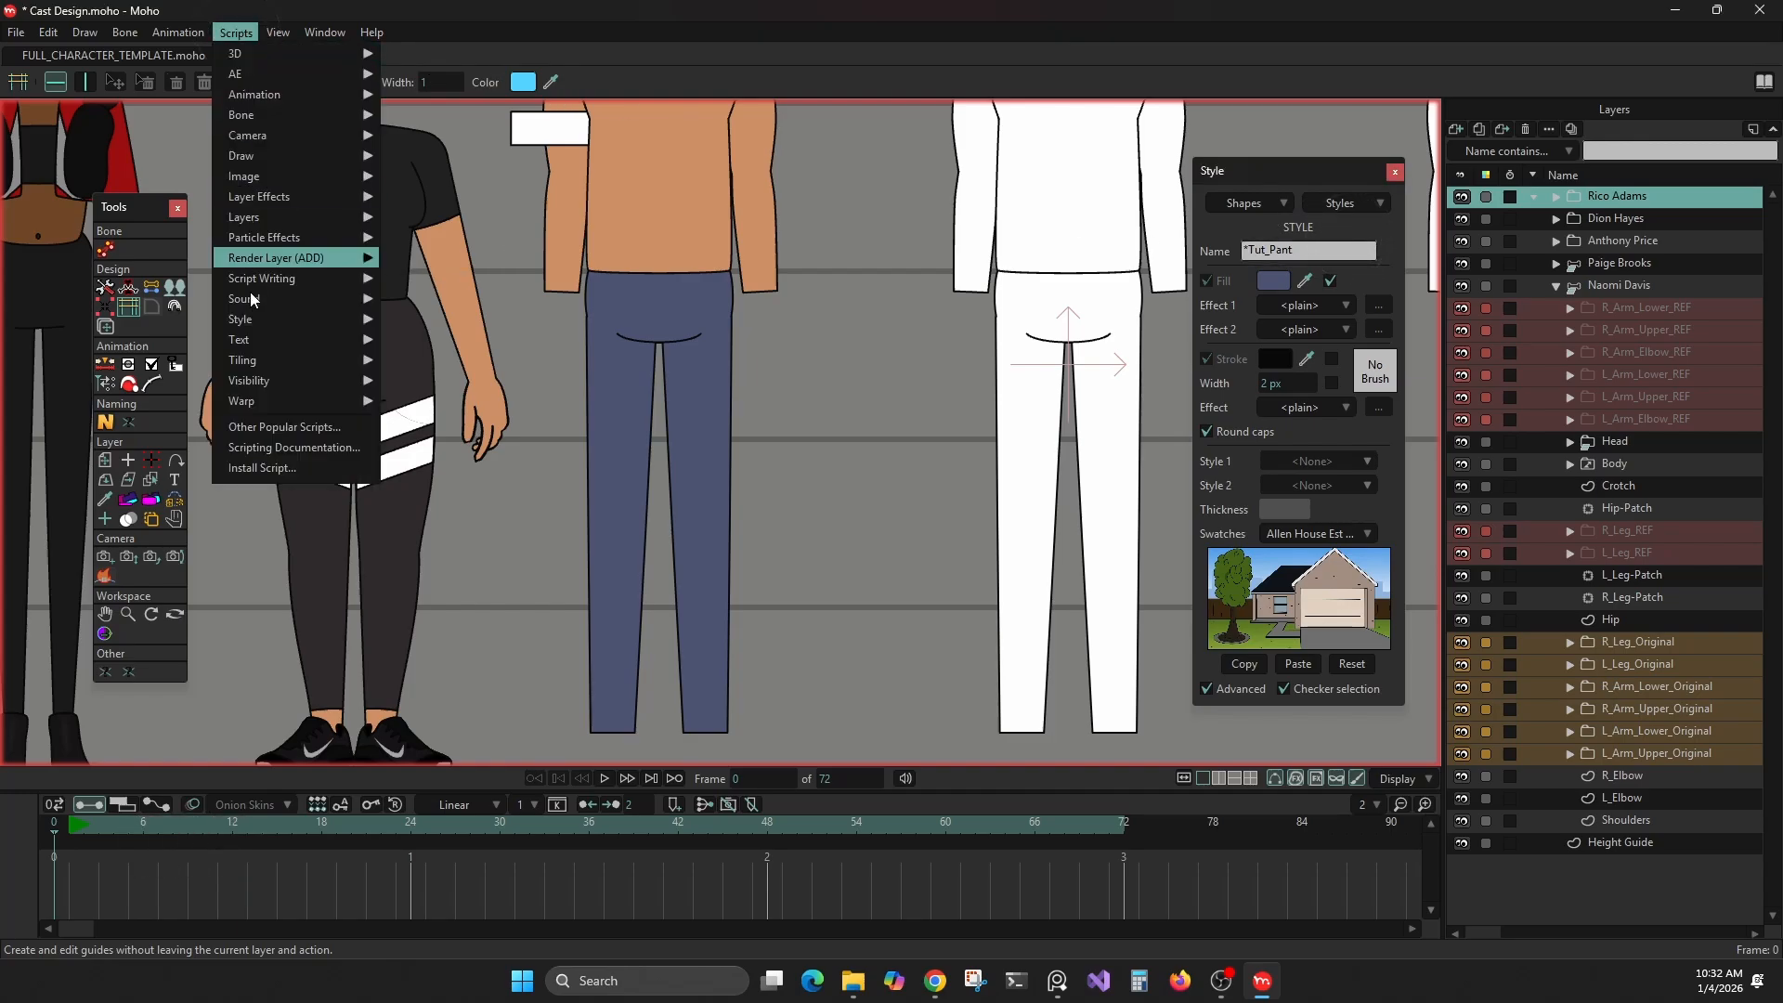
{"action": "mouse_move", "coordinate": [273, 338]}
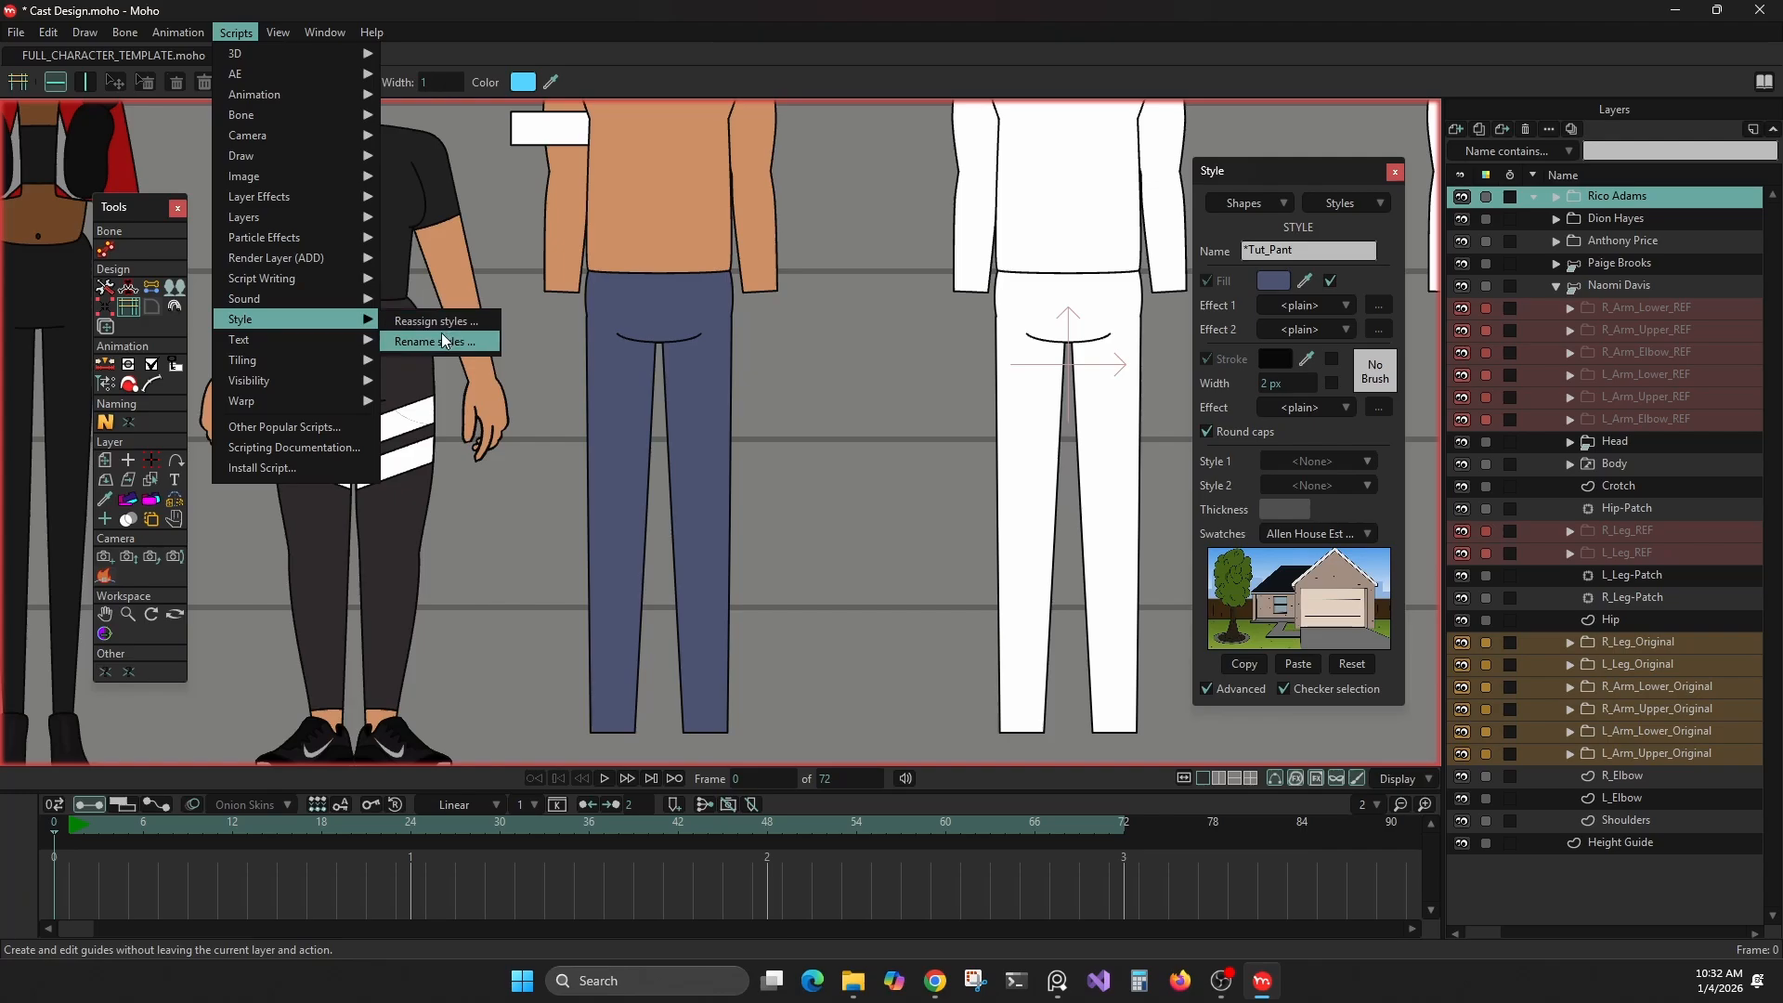
{"action": "left_click", "coordinate": [442, 340]}
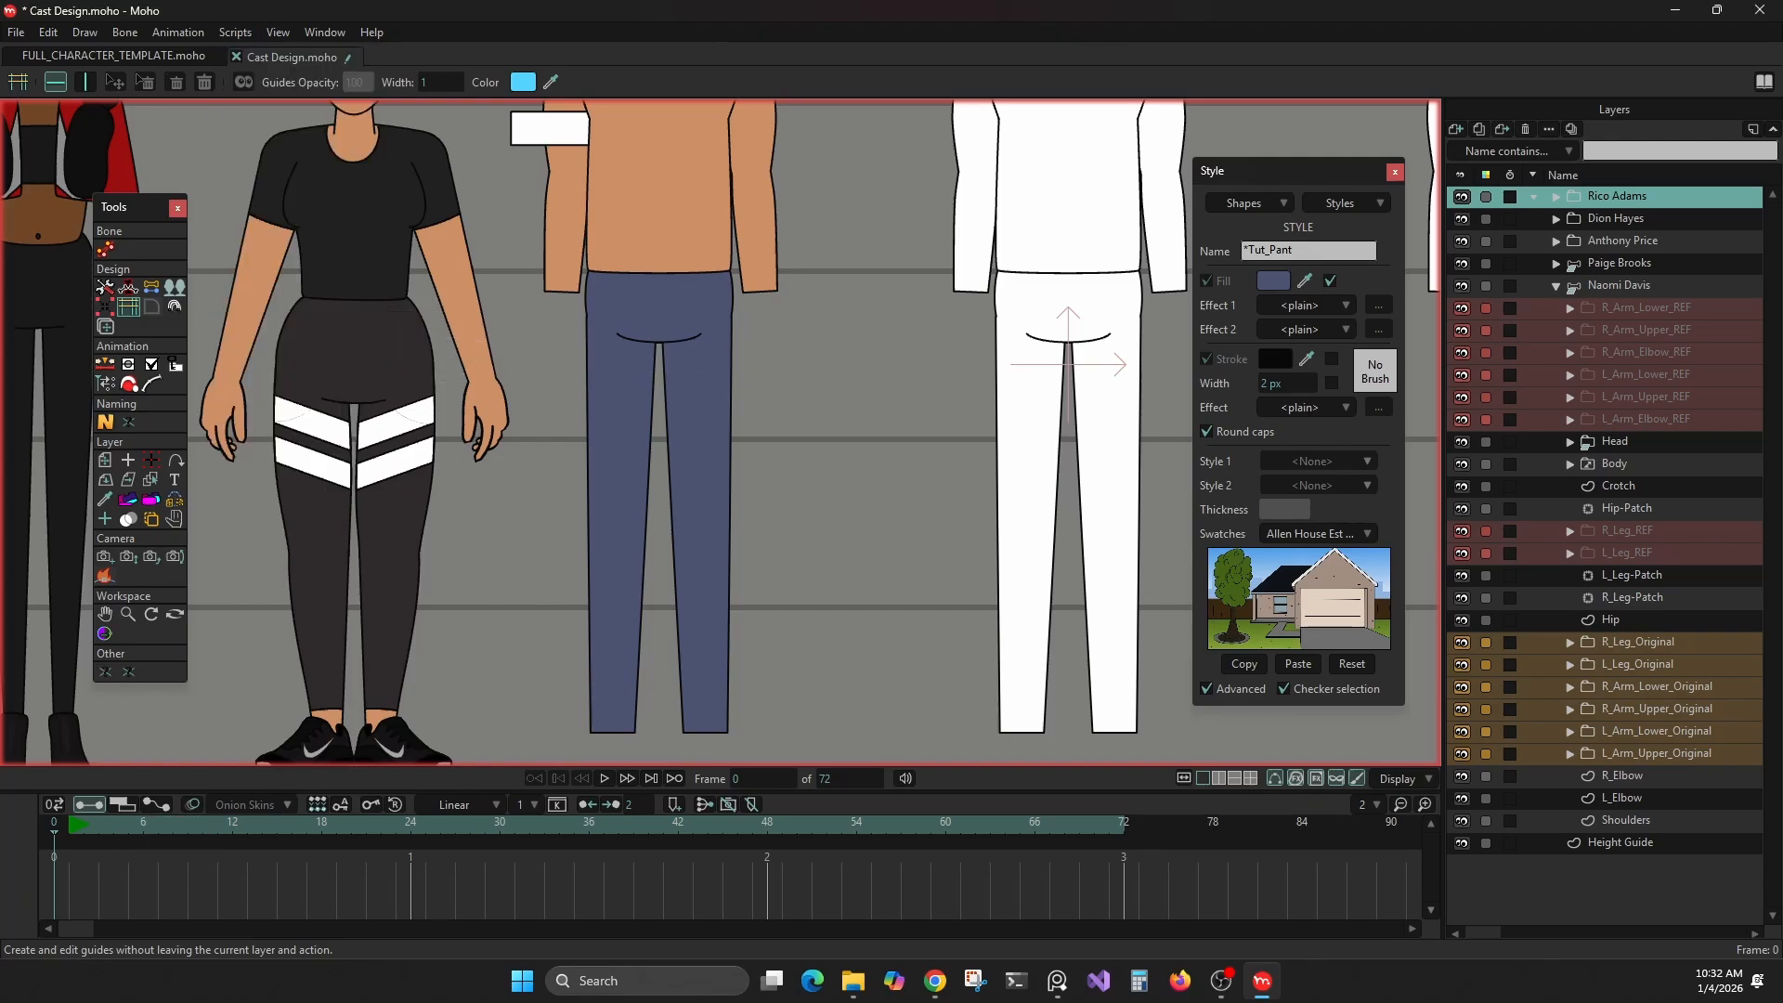
{"action": "left_click_drag", "start_coordinate": [636, 321], "coordinate": [986, 364]}
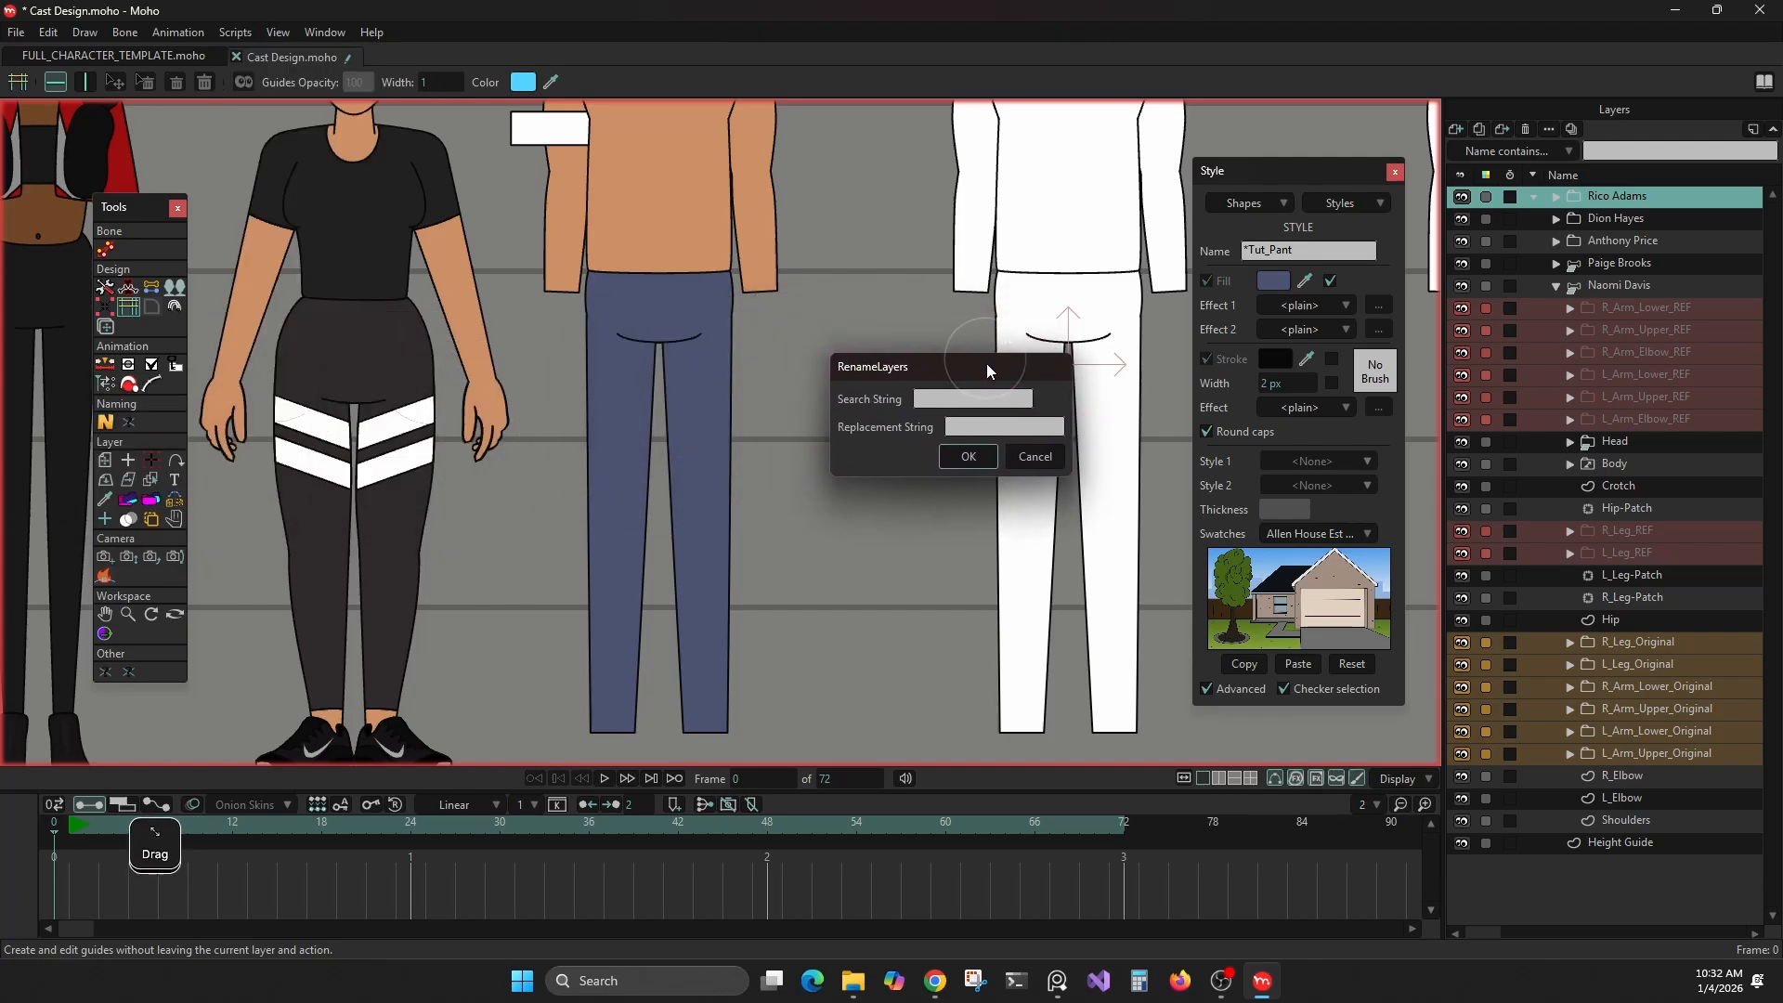
{"action": "left_click", "coordinate": [984, 406]}
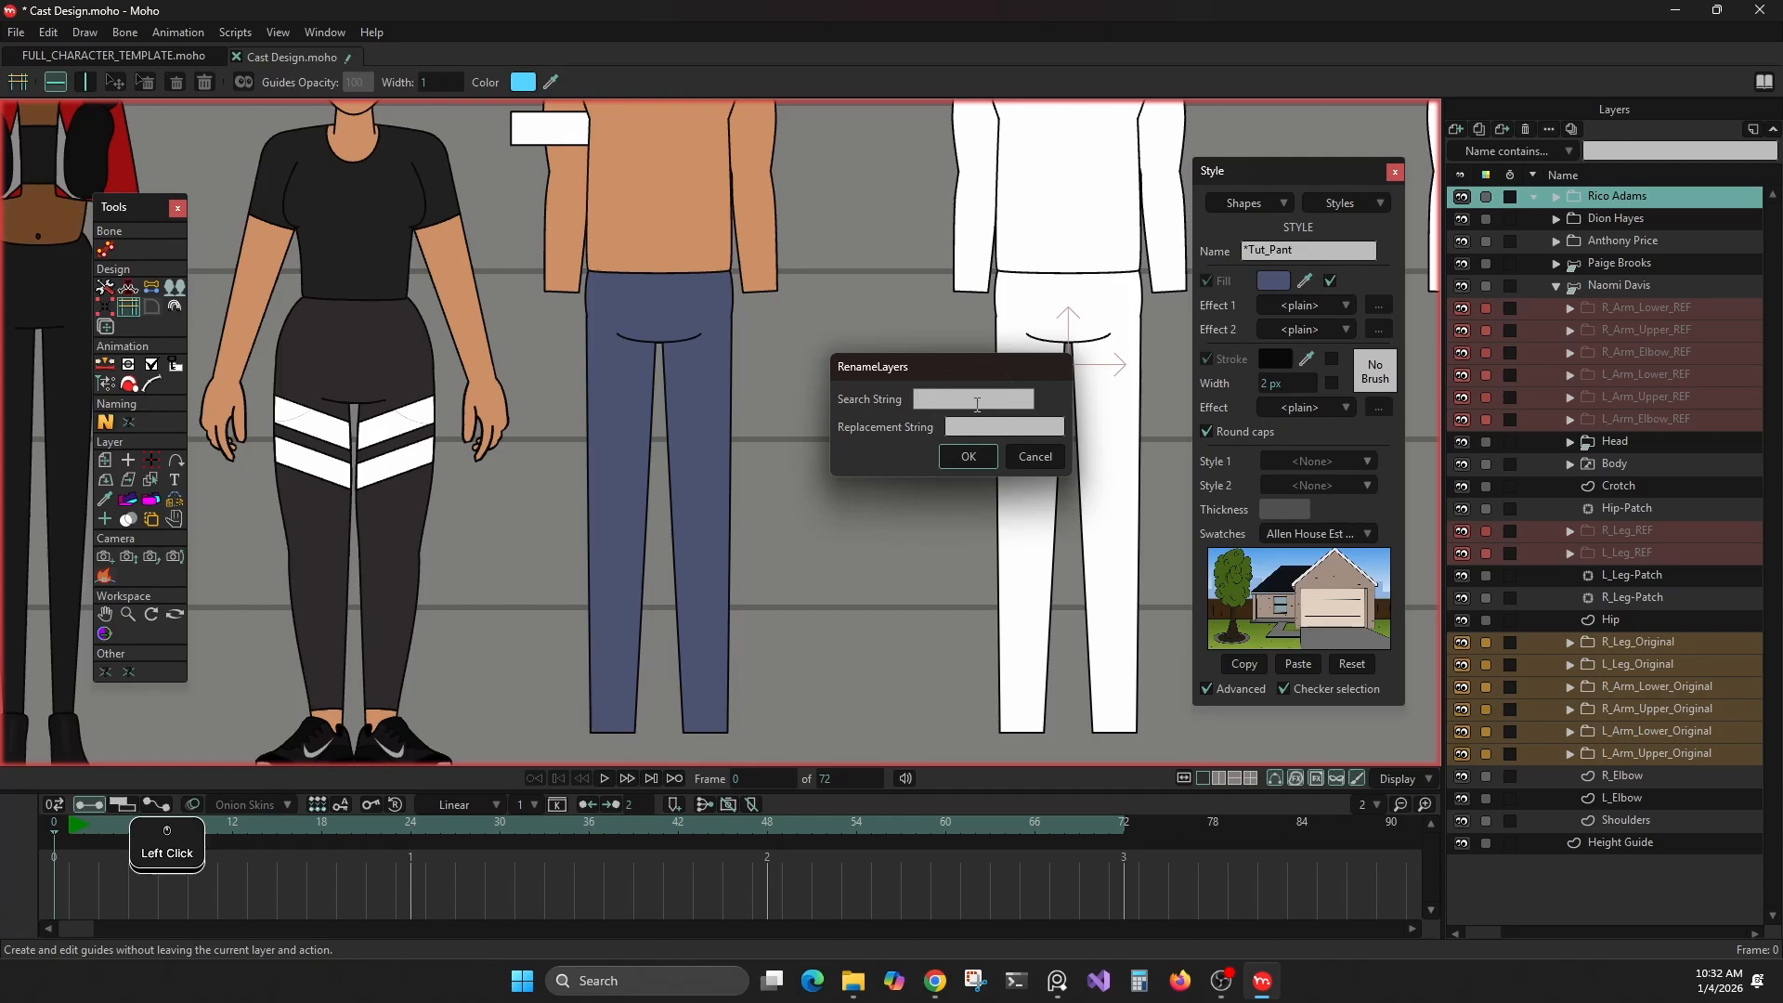
{"action": "type", "text": "*"}
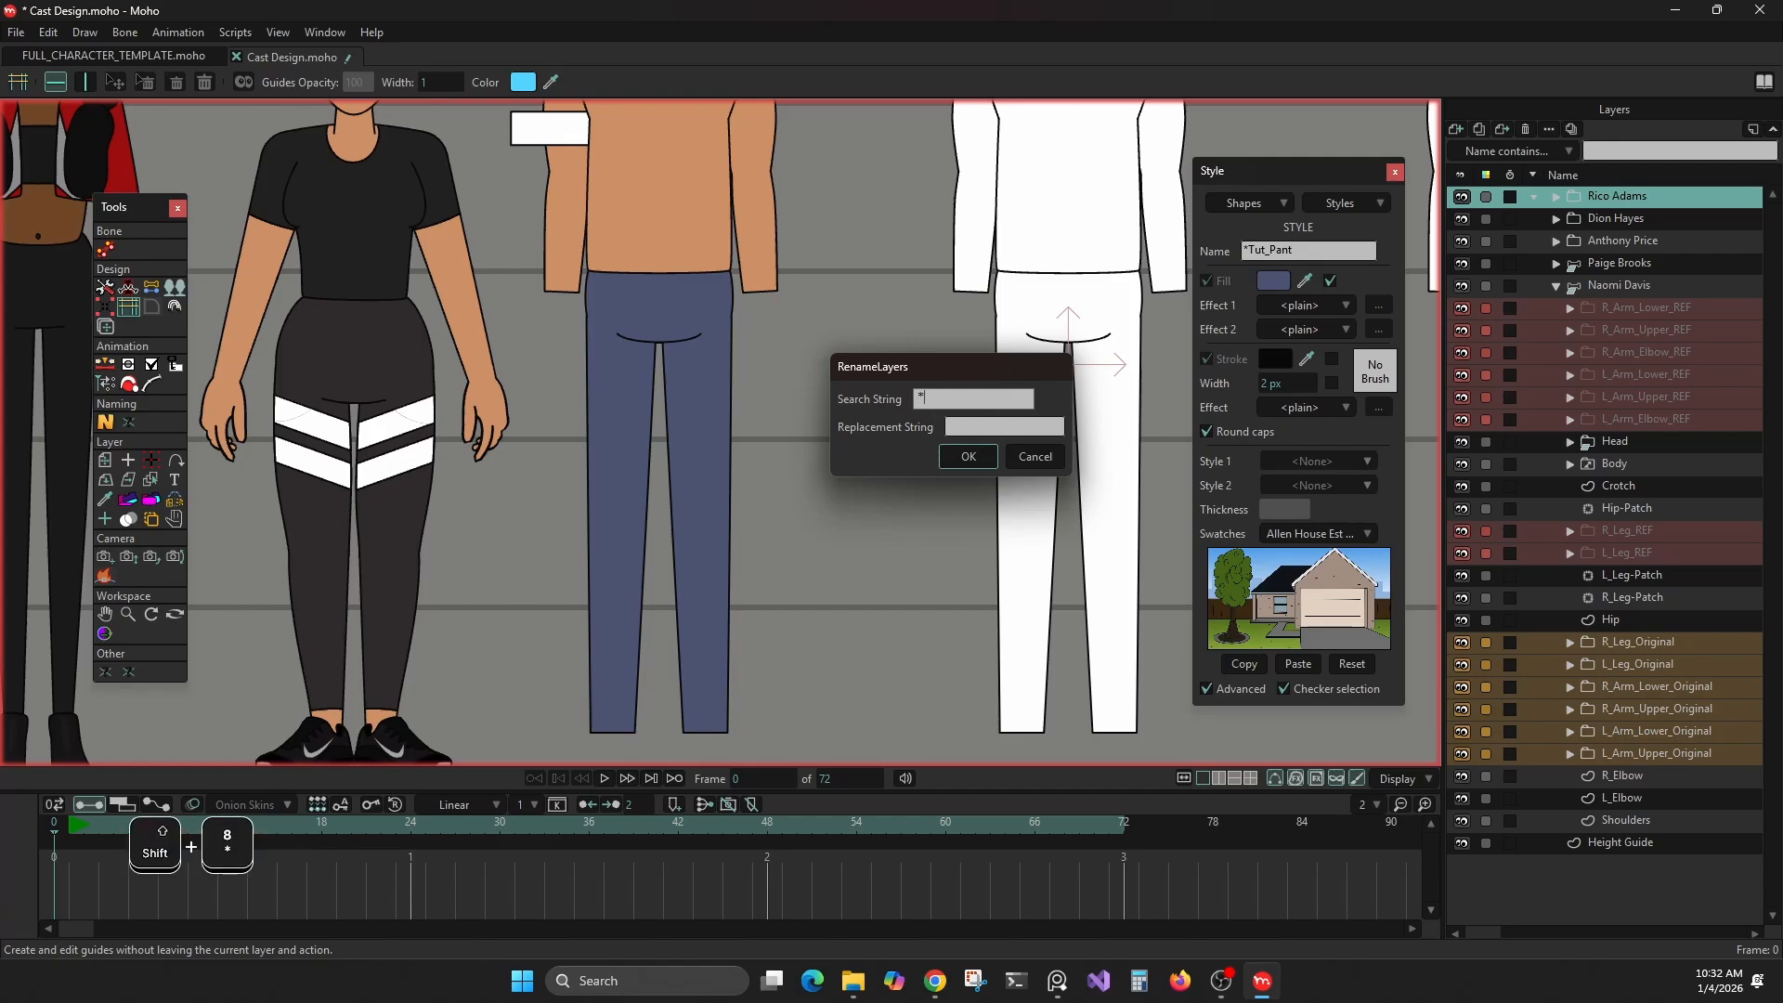
{"action": "left_click", "coordinate": [997, 424]}
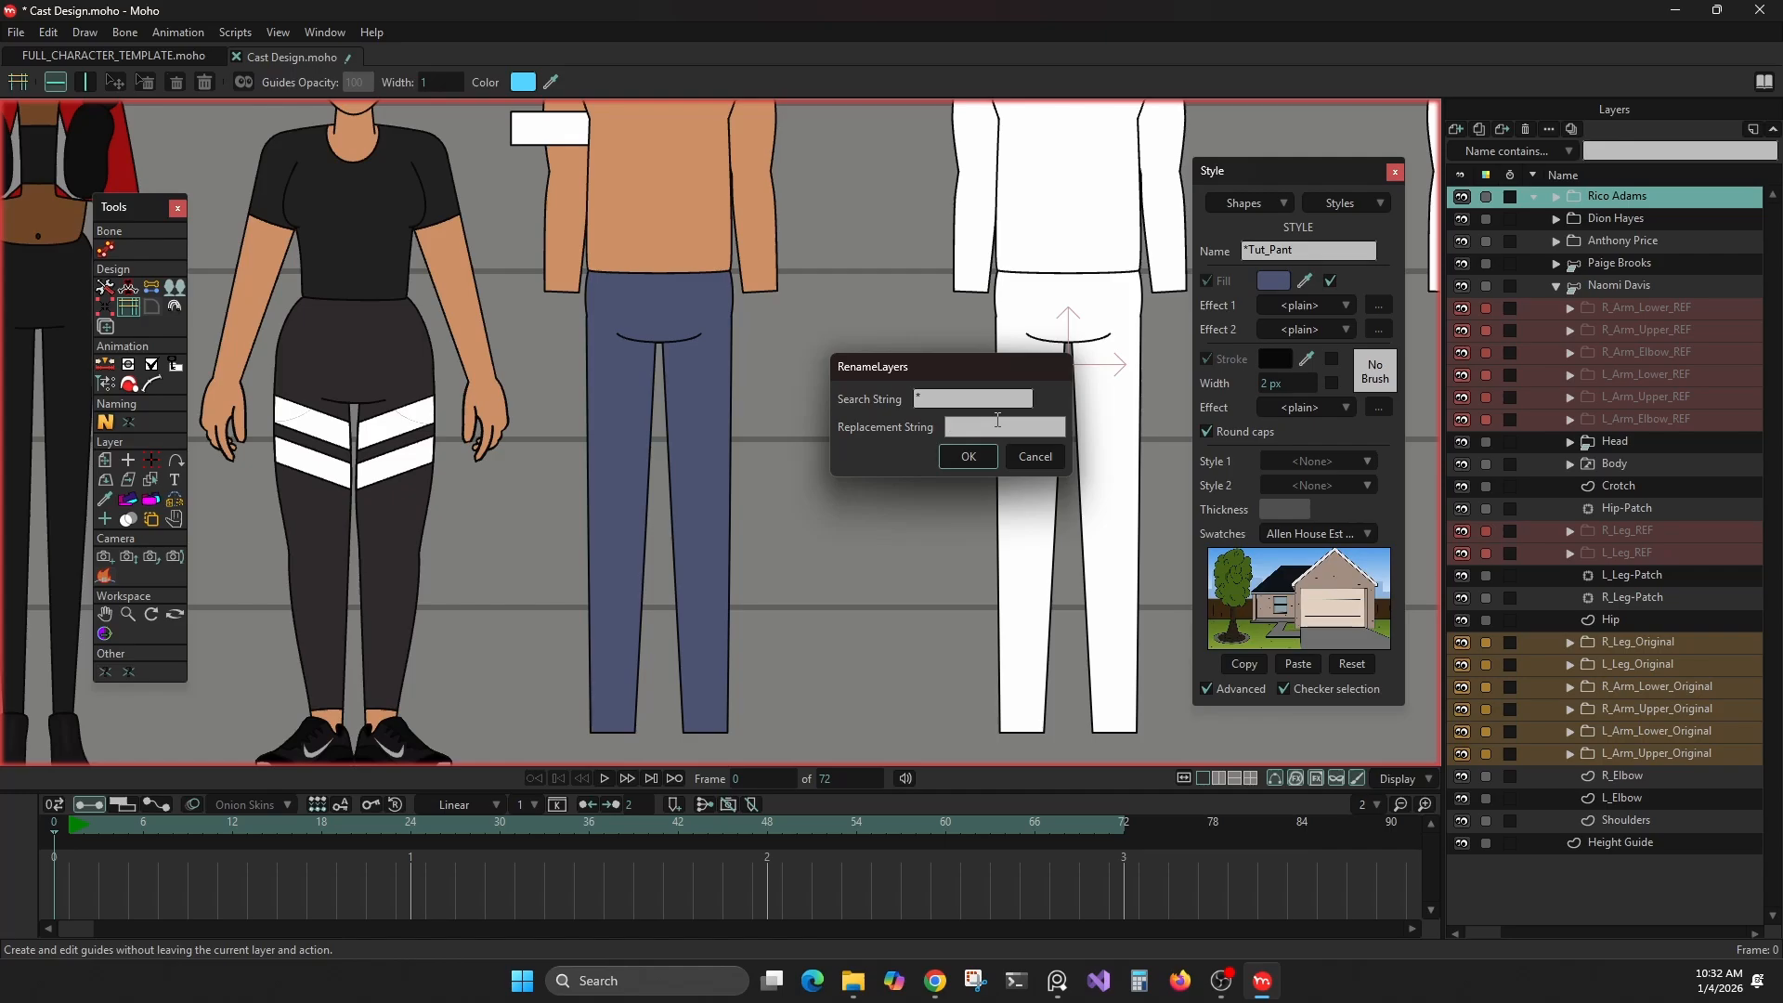
{"action": "type", "text": "Blocking_"}
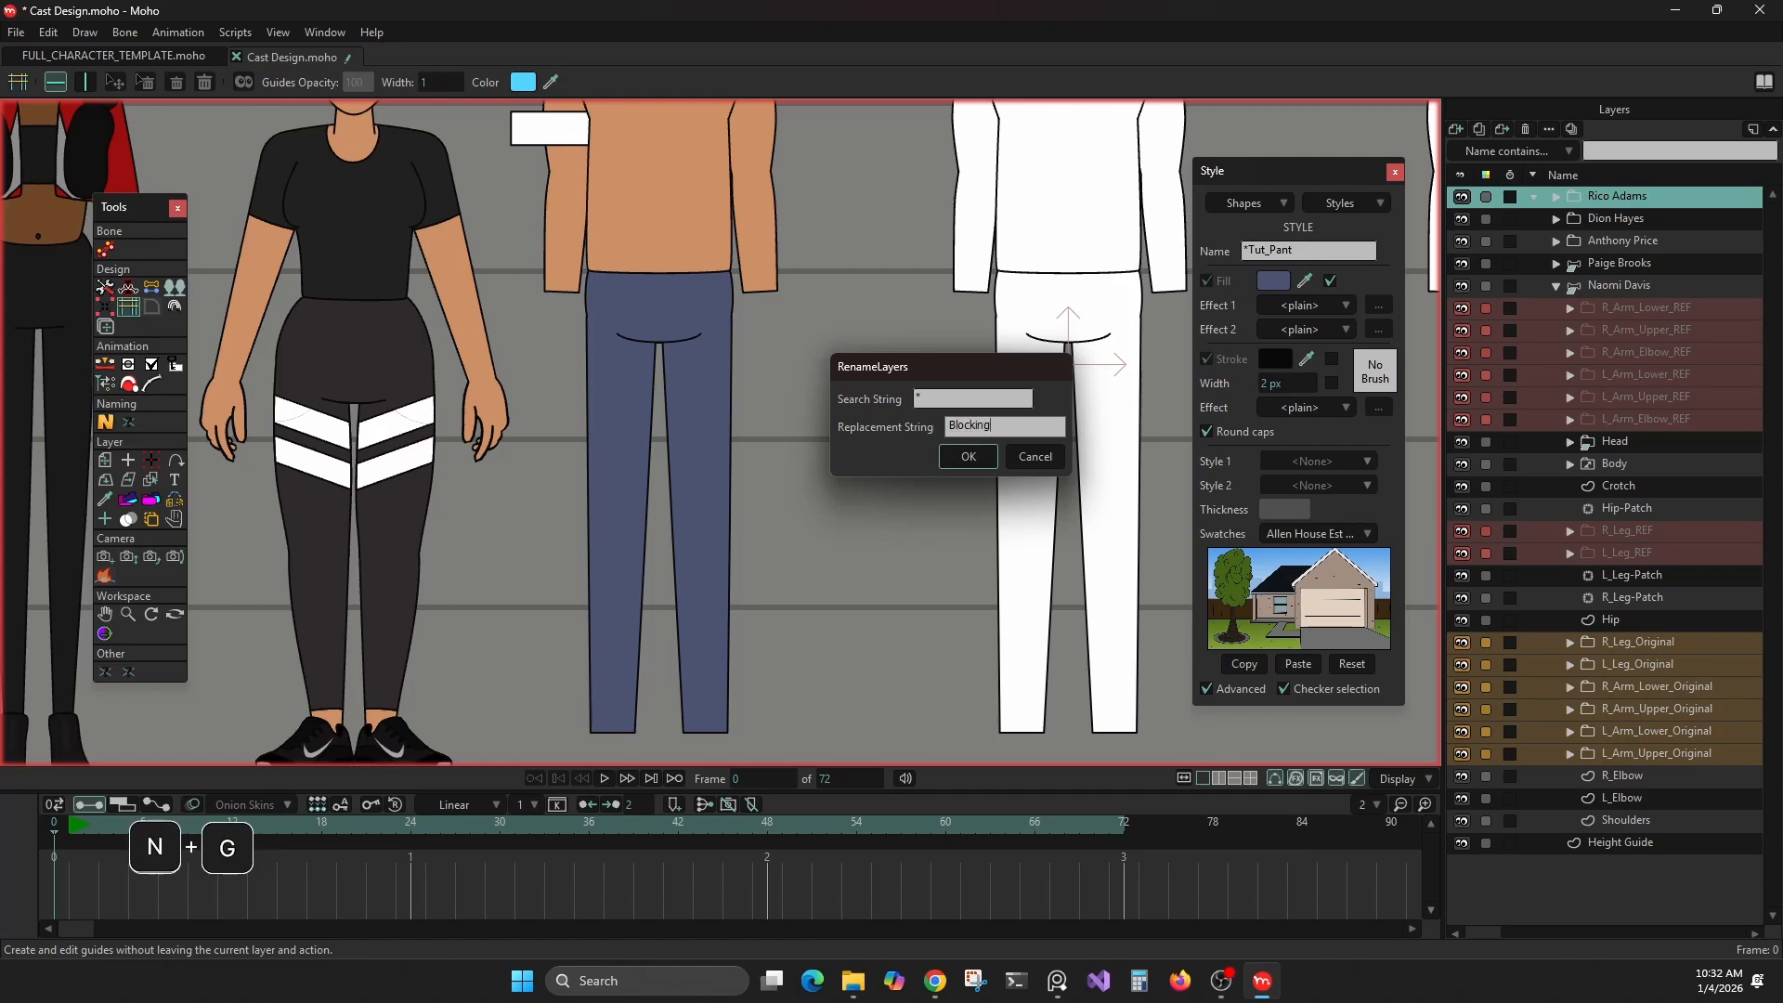
{"action": "left_click", "coordinate": [967, 456]}
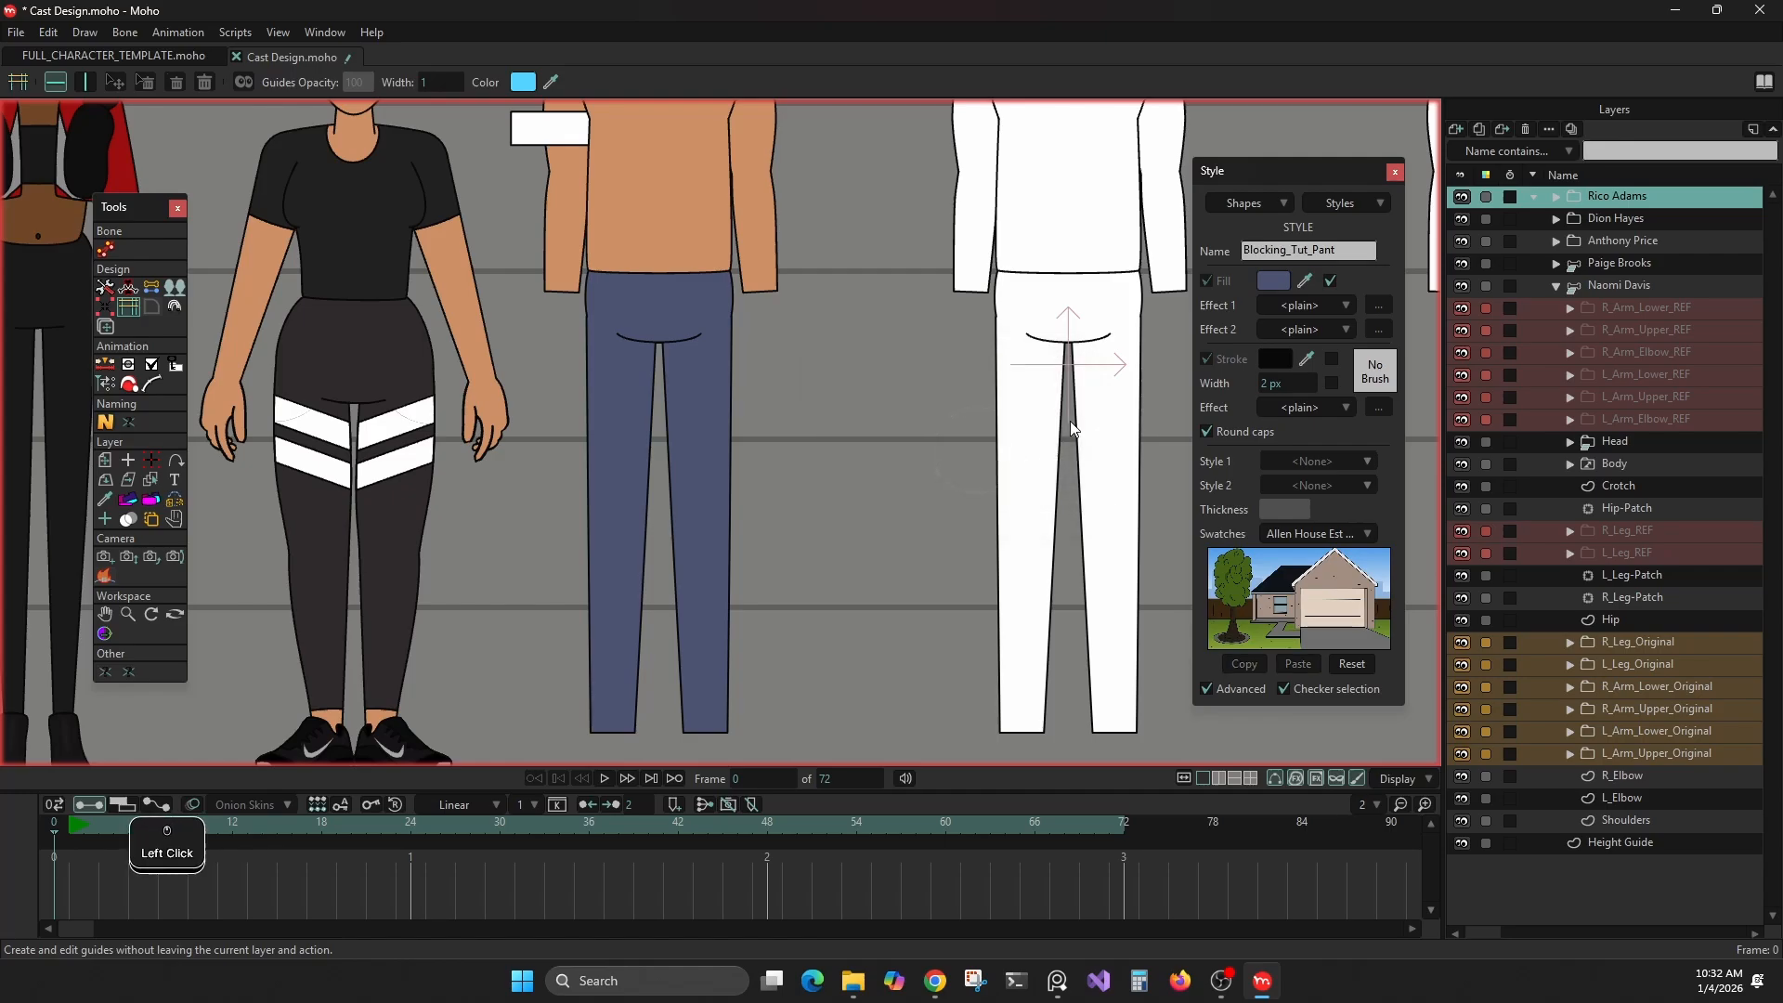
Run the Rename styles script again with the styles list open, replacing & with Naomi_ in the style names
{"action": "left_click", "coordinate": [1324, 207]}
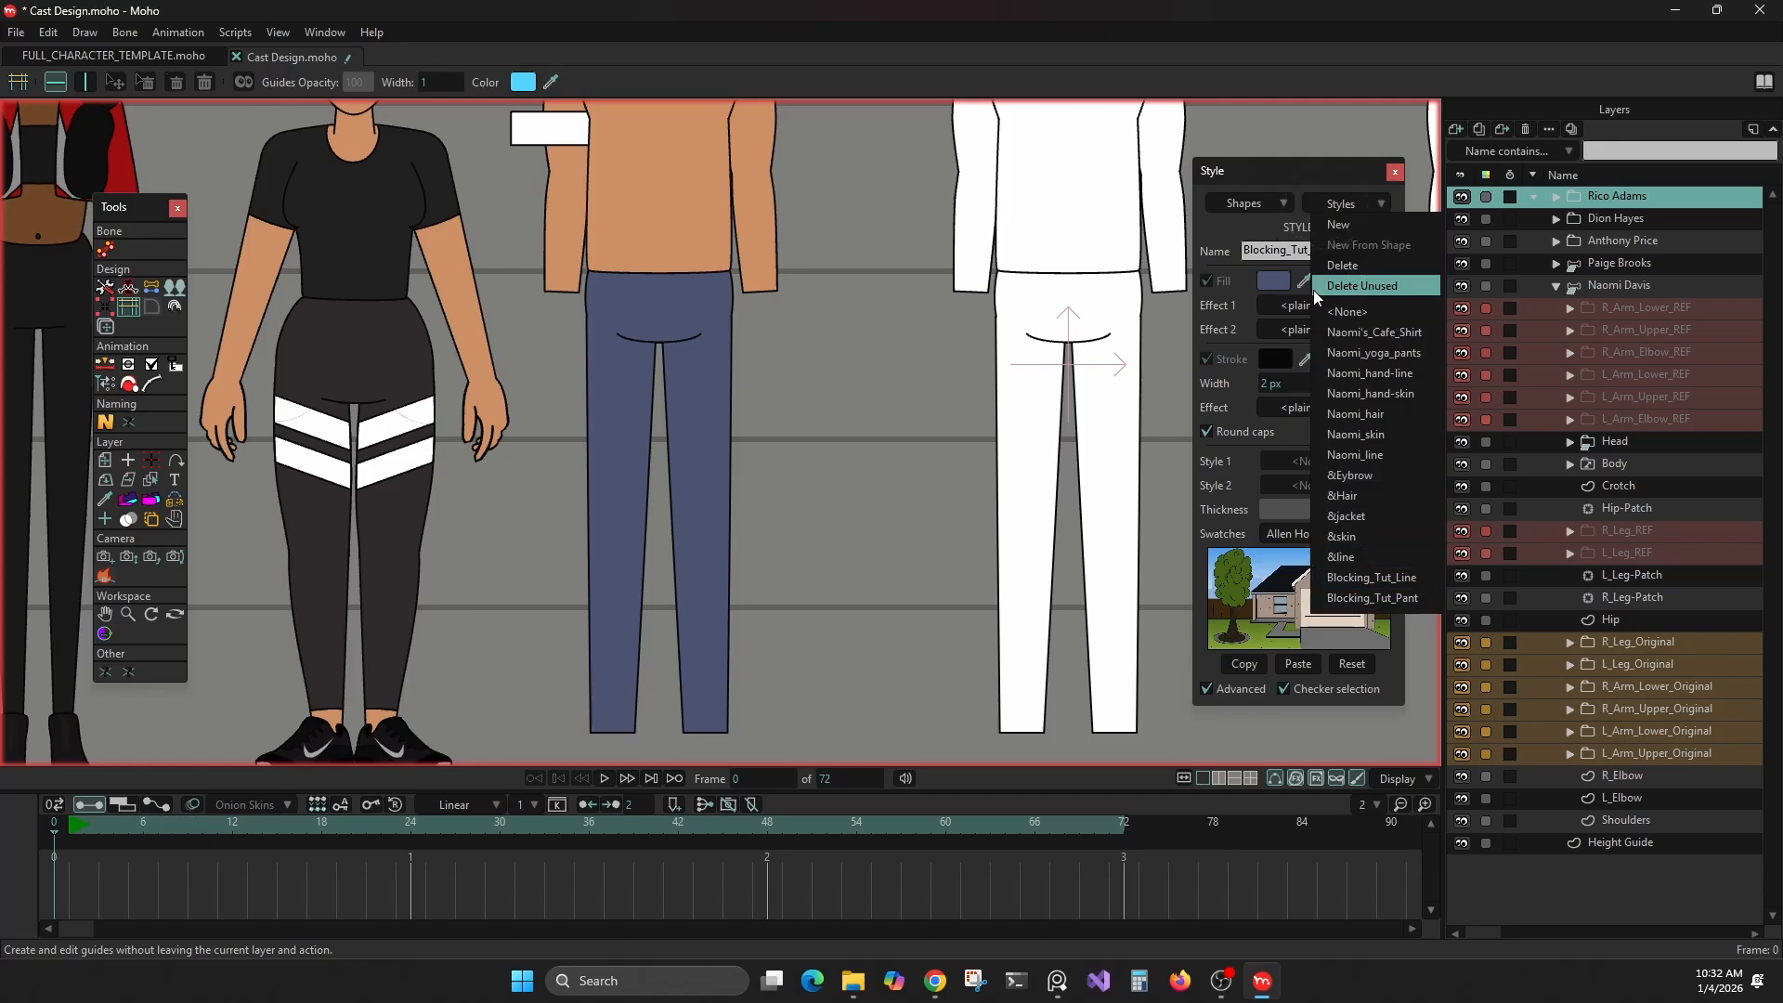
{"action": "left_click", "coordinate": [238, 31]}
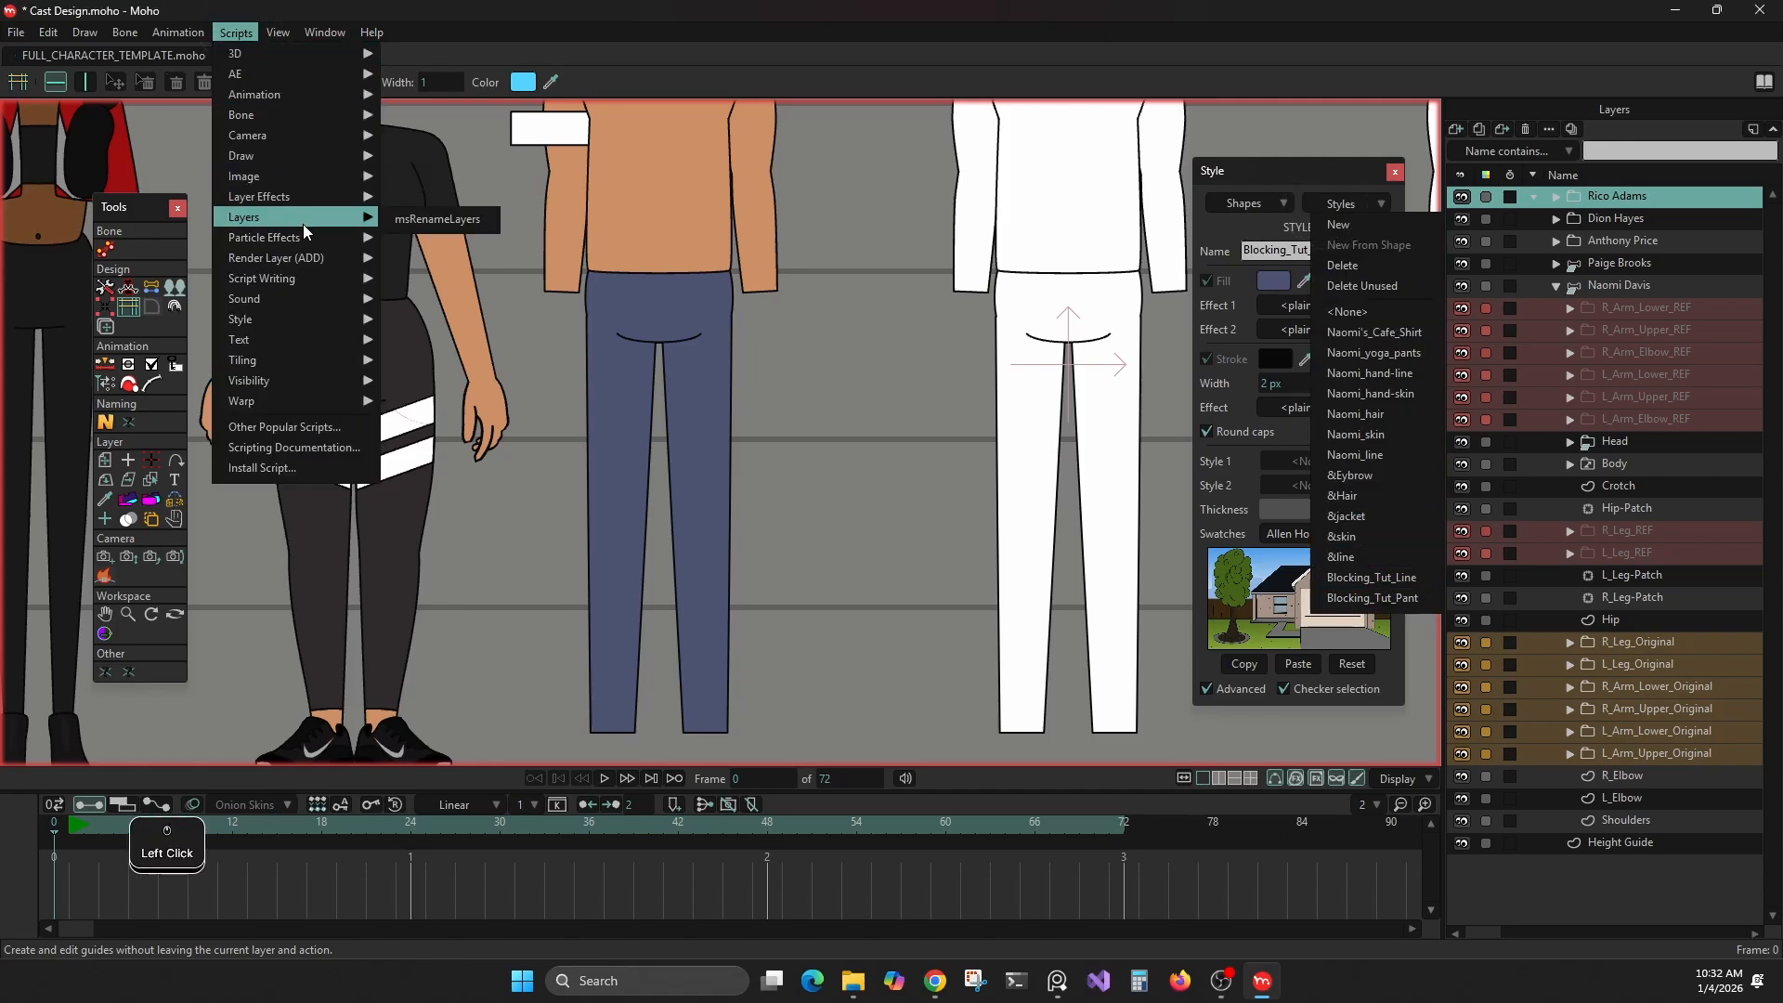
{"action": "mouse_move", "coordinate": [306, 320]}
{"action": "left_click", "coordinate": [414, 339]}
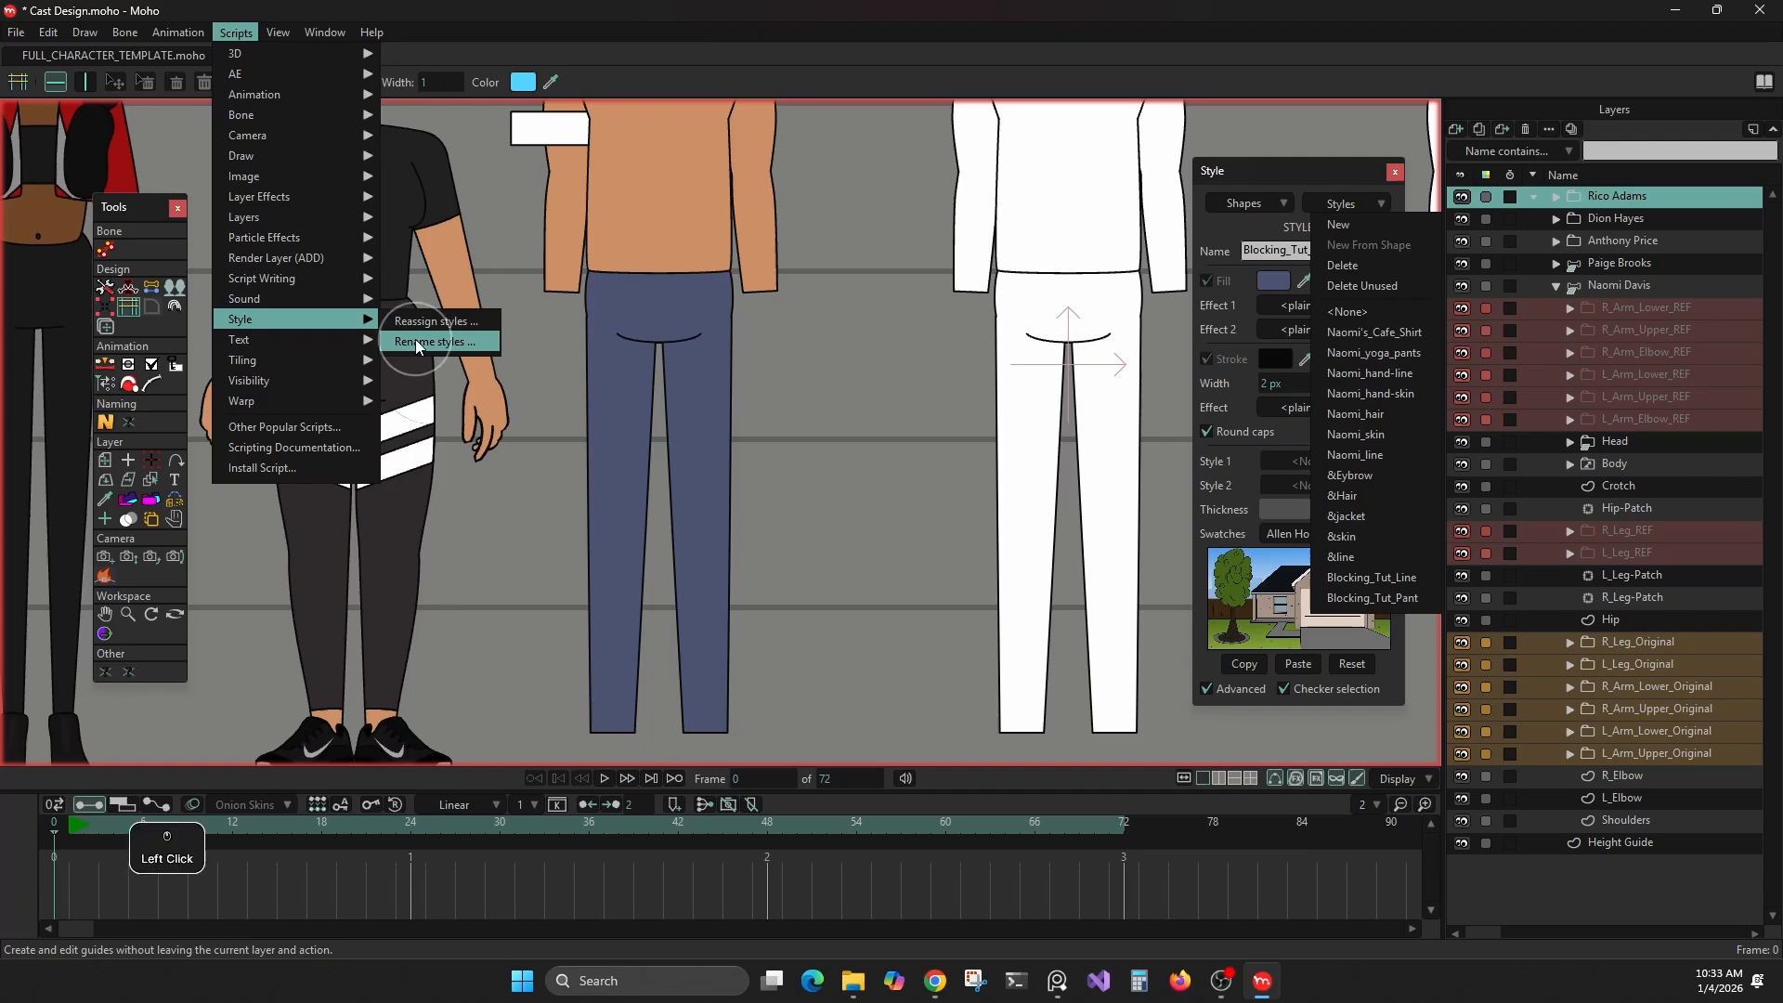
{"action": "left_click_drag", "start_coordinate": [513, 371], "coordinate": [713, 368]}
{"action": "left_click", "coordinate": [796, 382]}
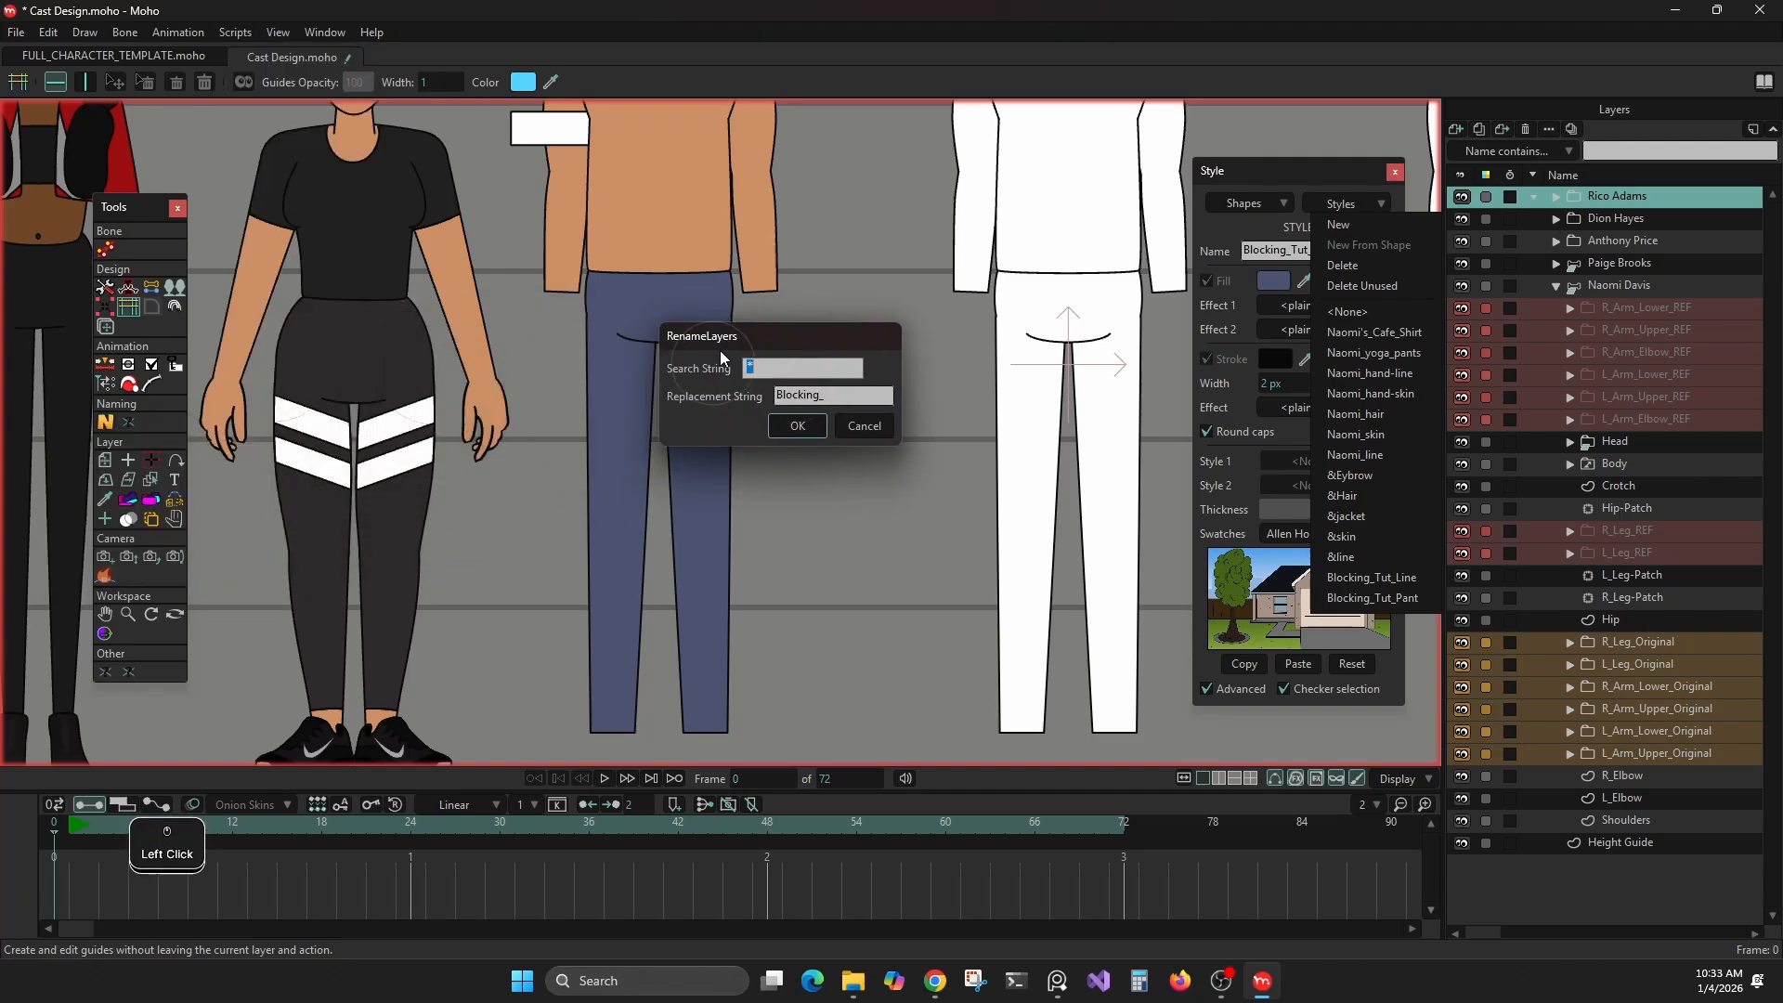
{"action": "type", "text": "&"}
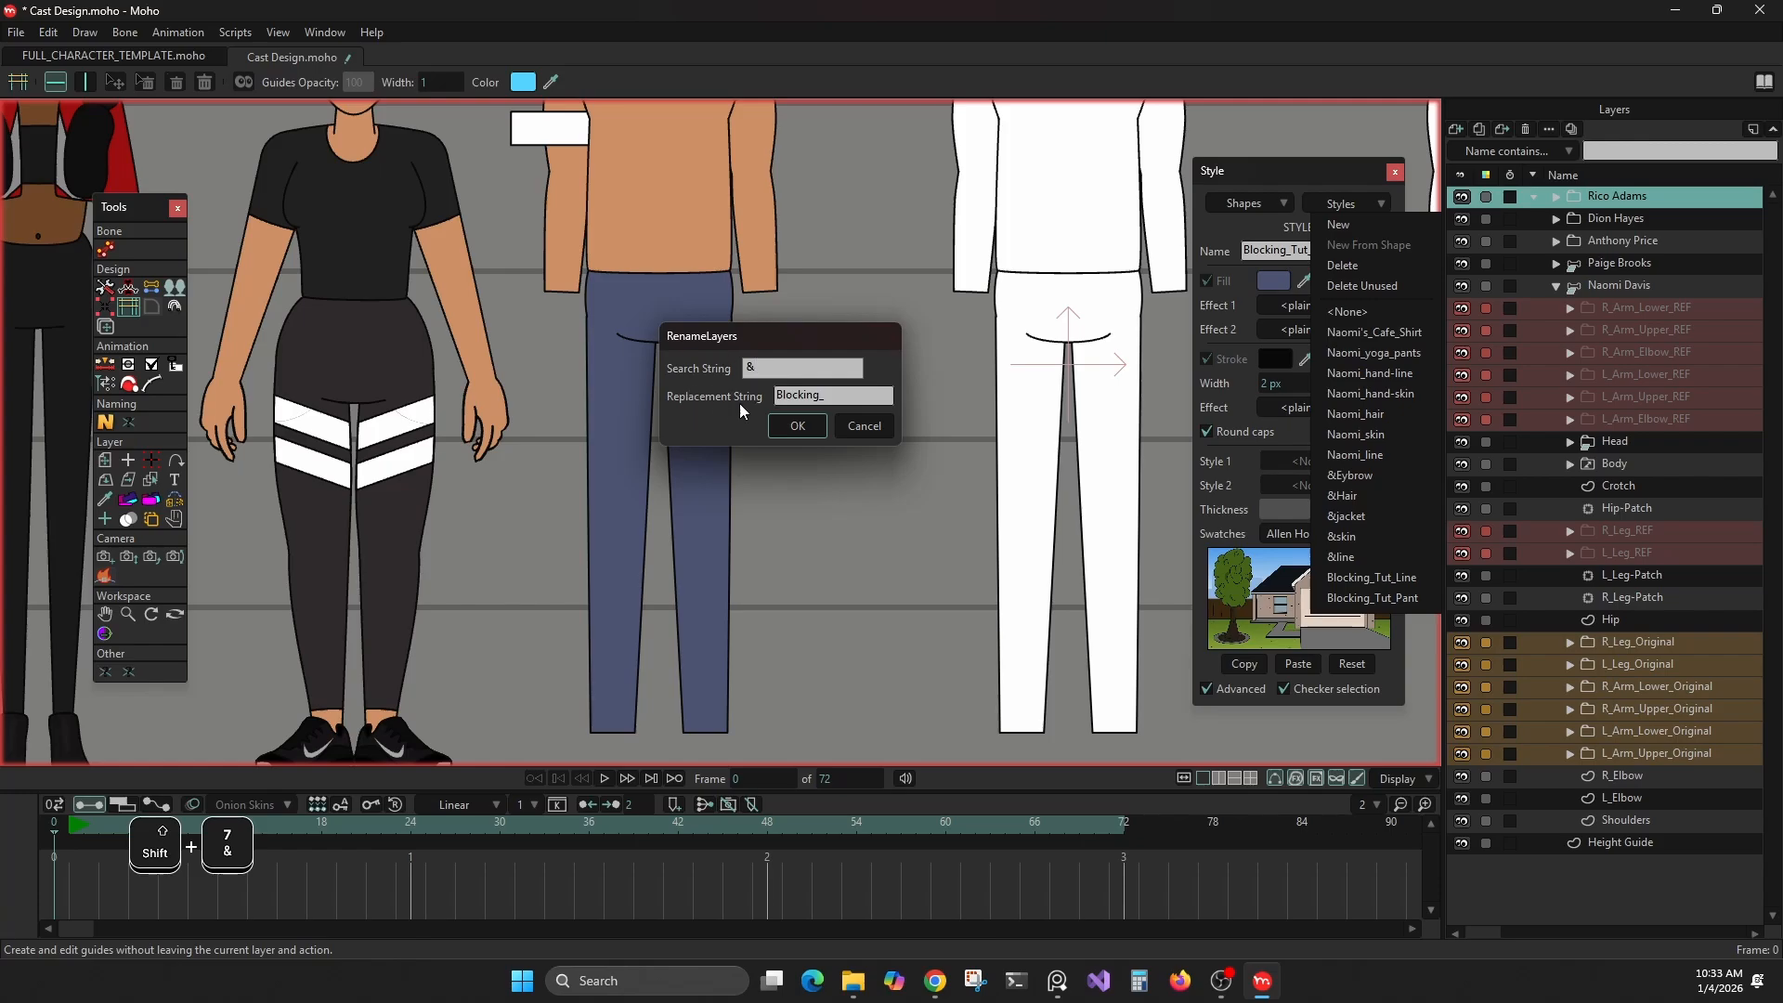
{"action": "left_click", "coordinate": [827, 395]}
{"action": "type", "text": "Naomi_"}
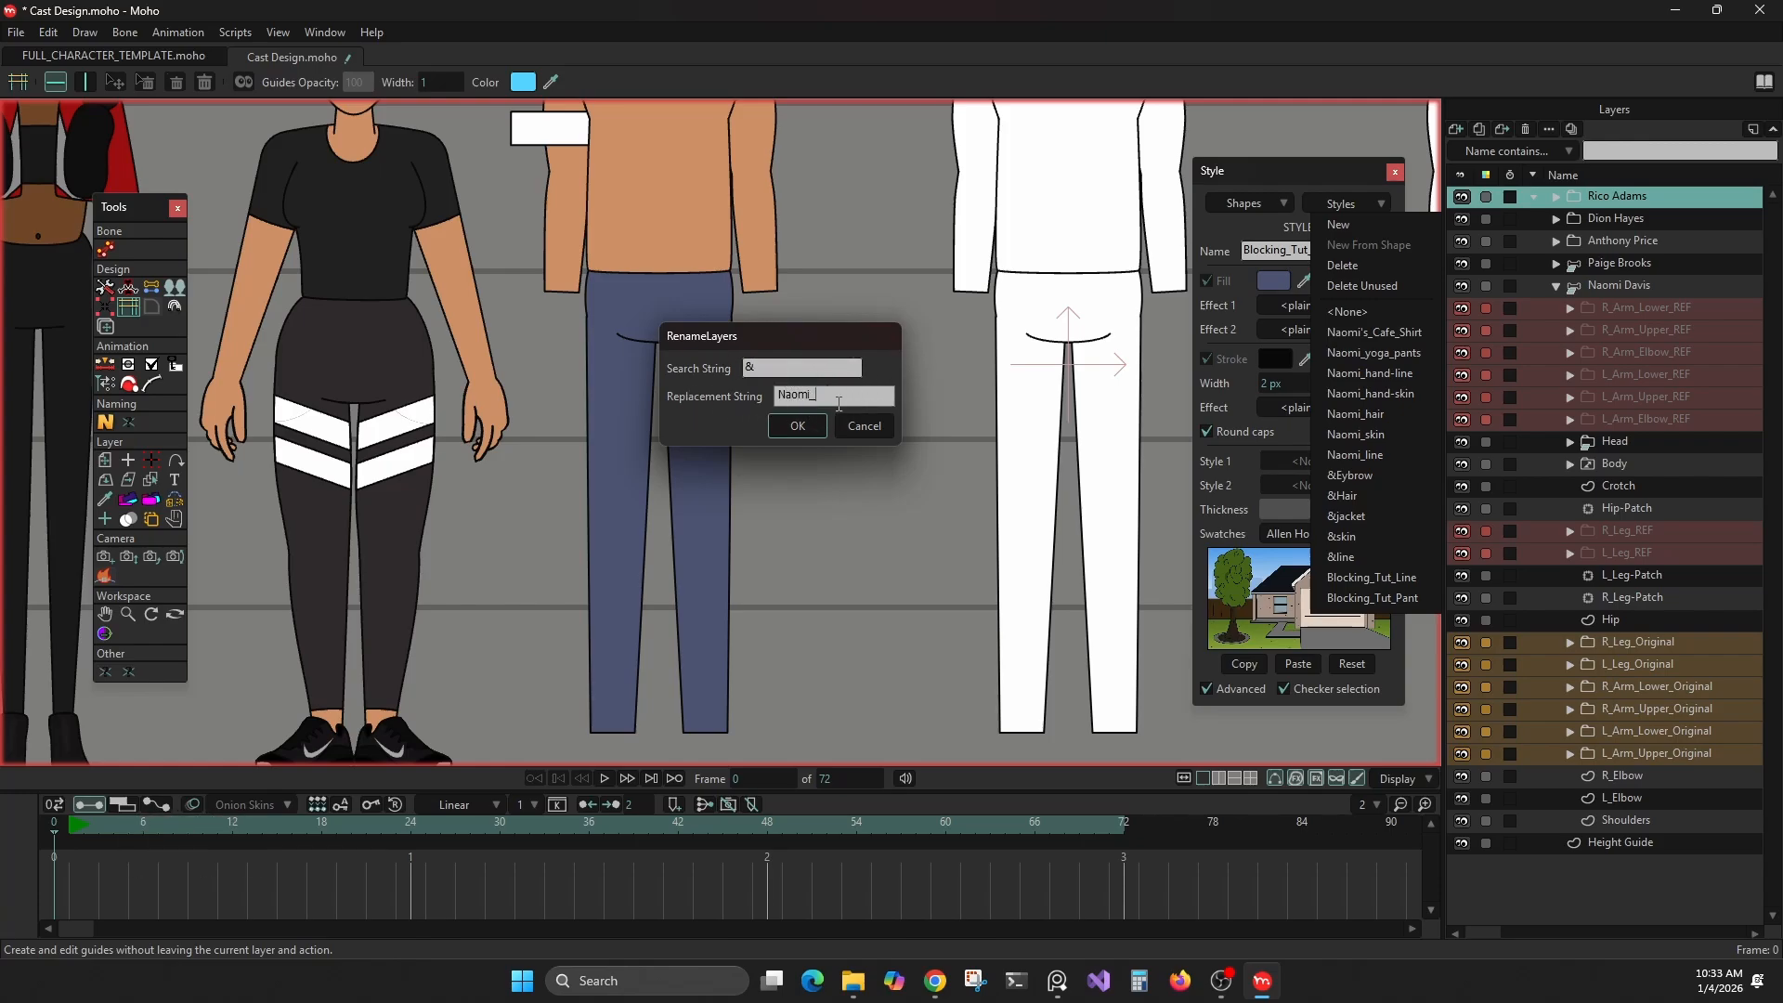
{"action": "left_click", "coordinate": [796, 425]}
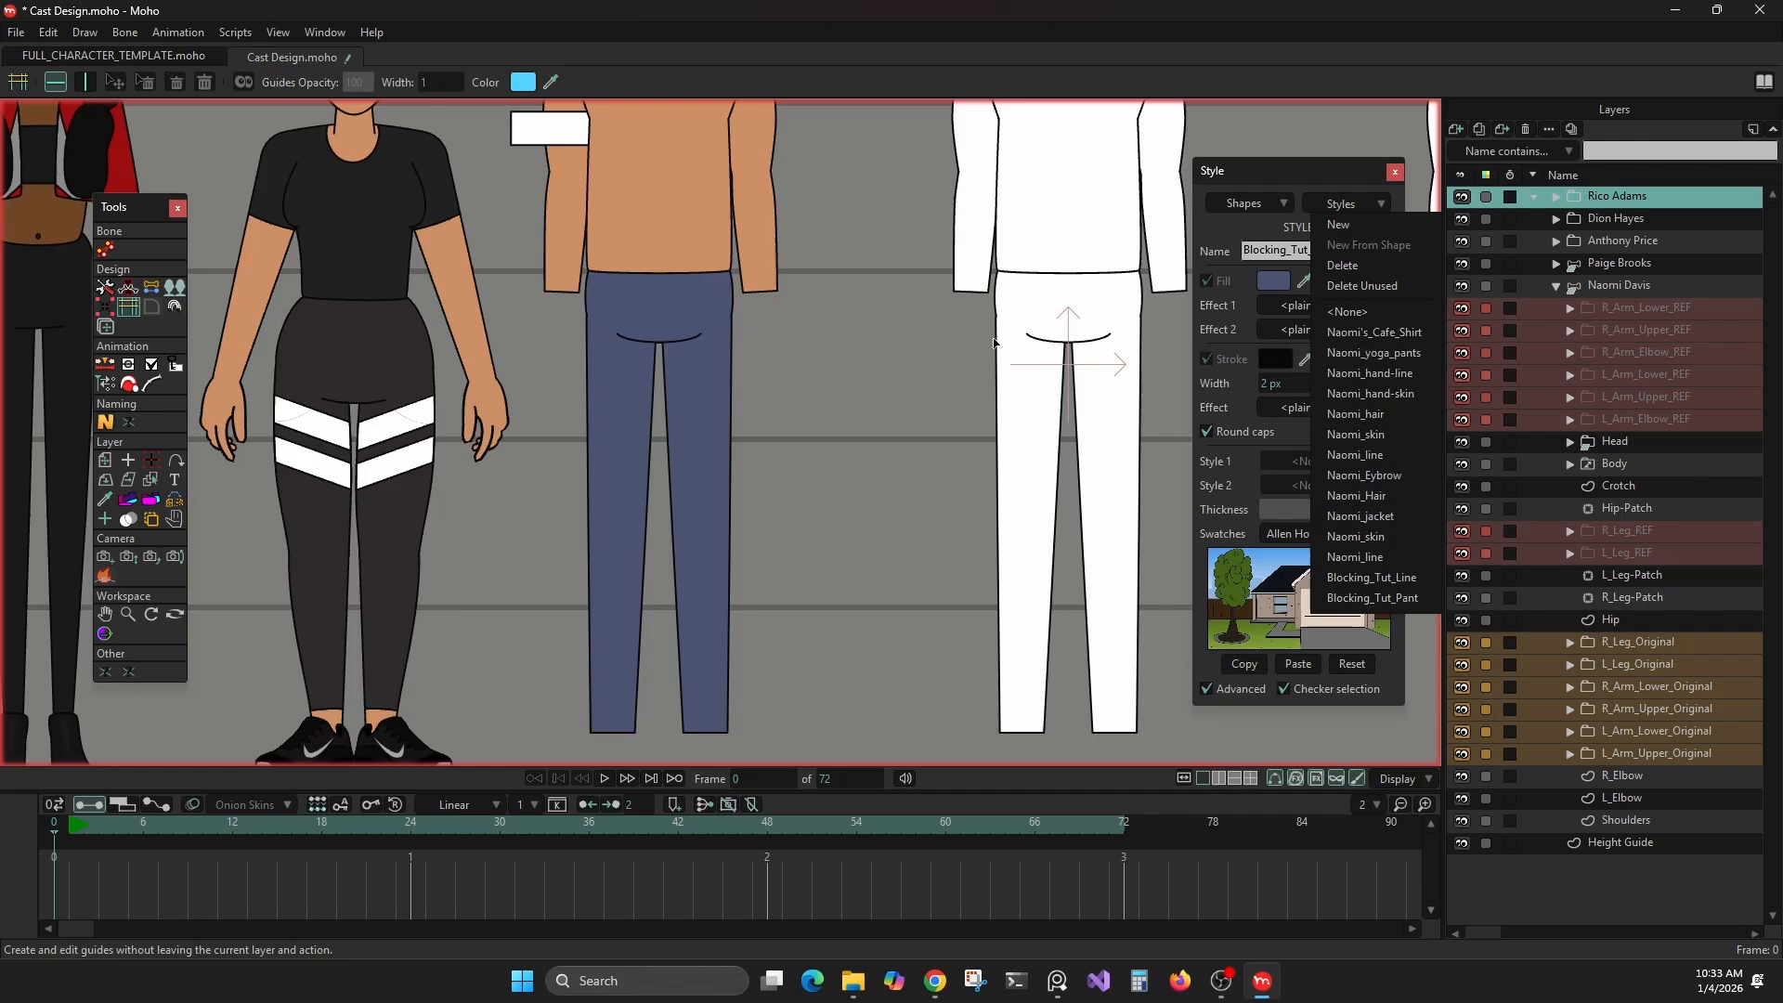
Select the black pants shape on the red-jacketed character's hip layer with the Select Shape tool to inspect its assigned styles
{"action": "scroll", "coordinate": [796, 367], "scroll_direction": "down", "scroll_amount": 3}
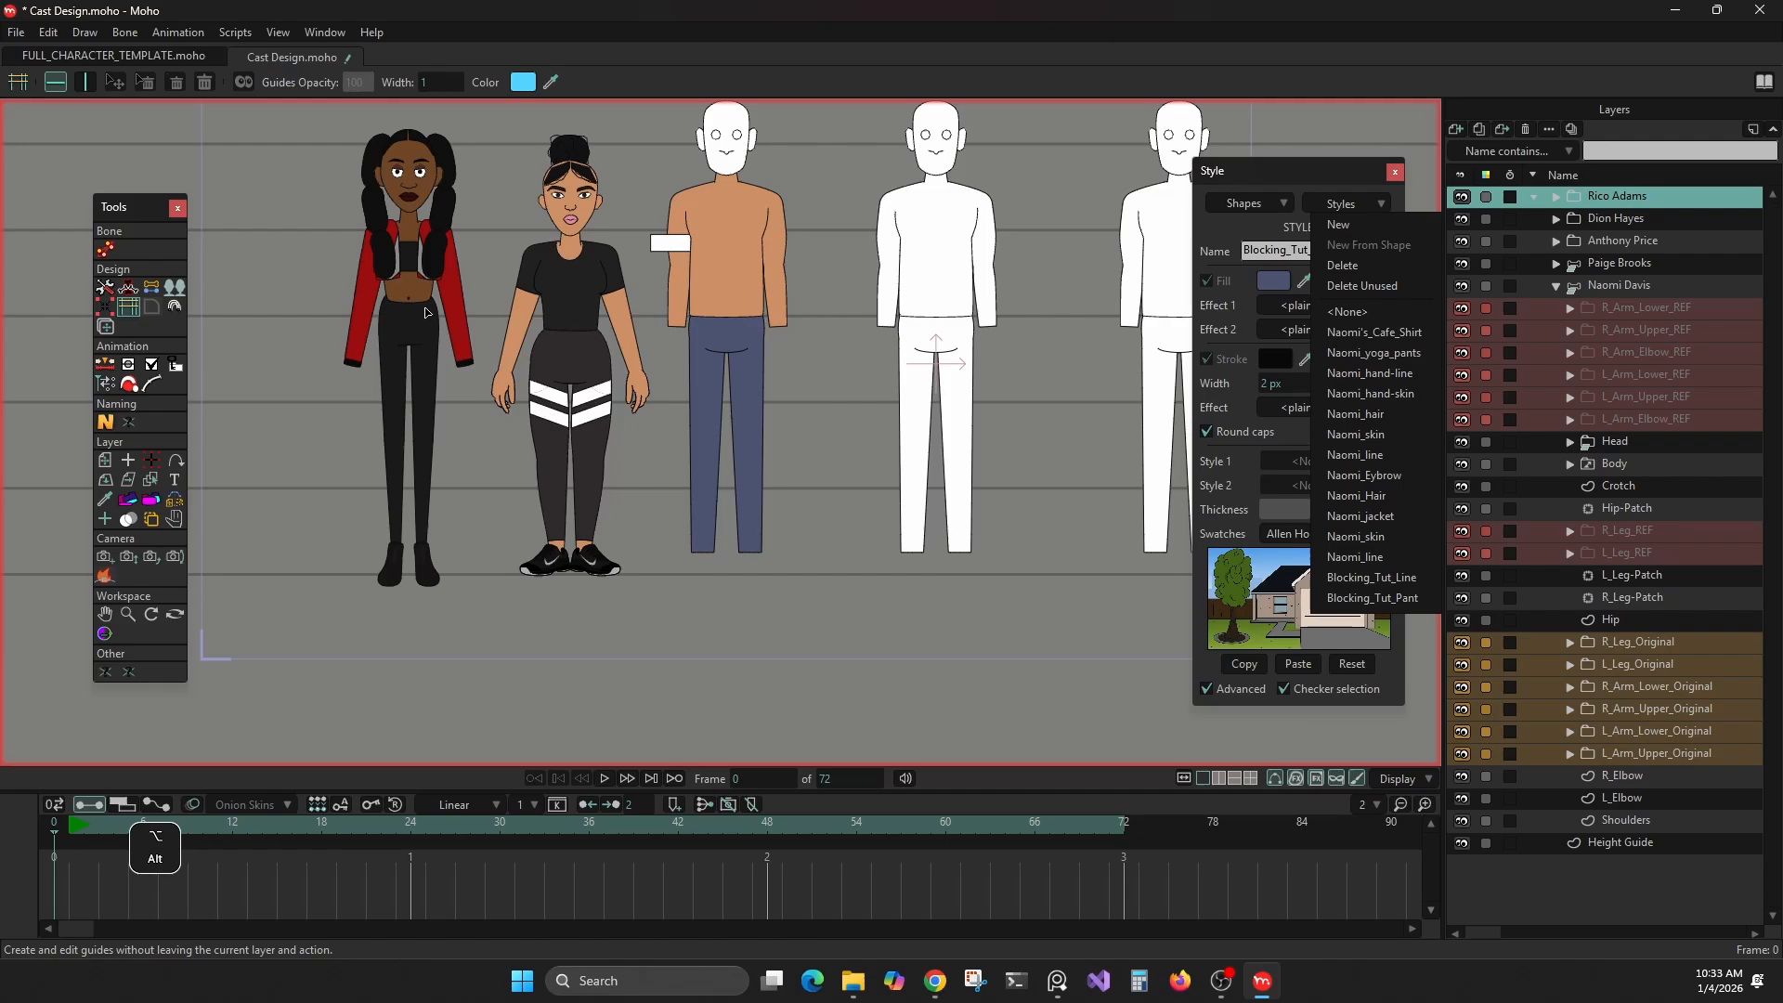
{"action": "right_click", "coordinate": [427, 310], "text": "alt"}
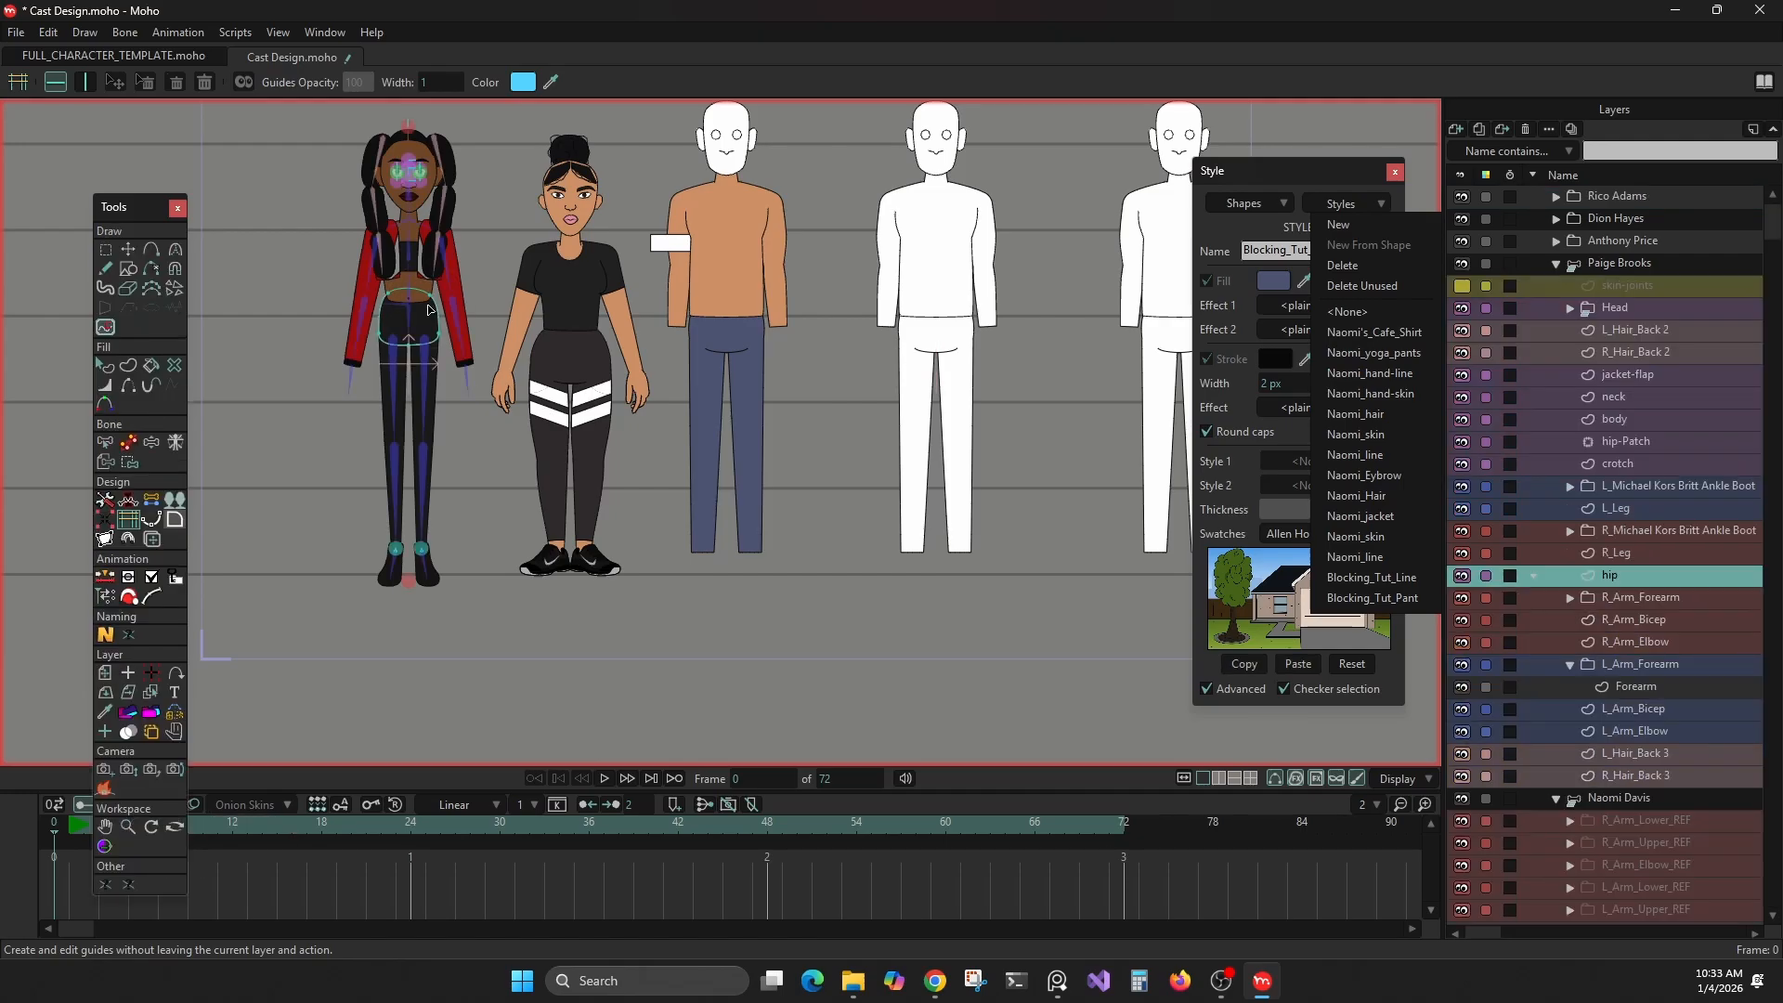
{"action": "left_click", "coordinate": [1352, 204]}
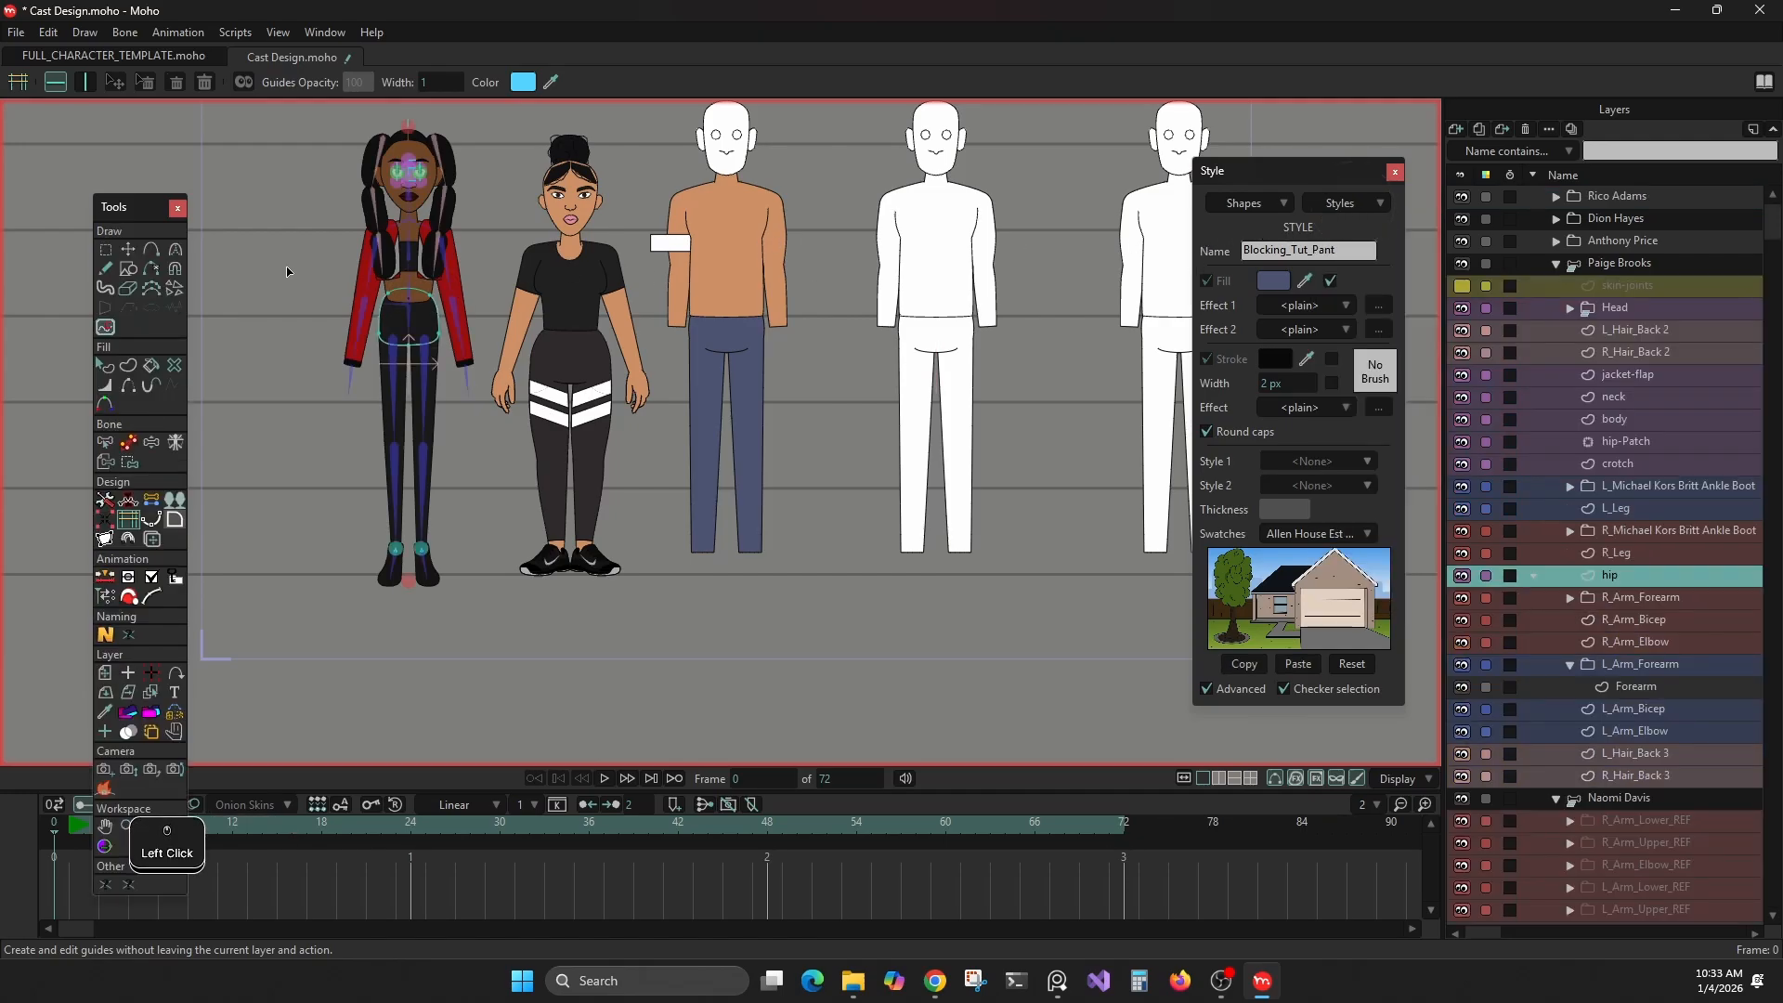
{"action": "left_click", "coordinate": [108, 363]}
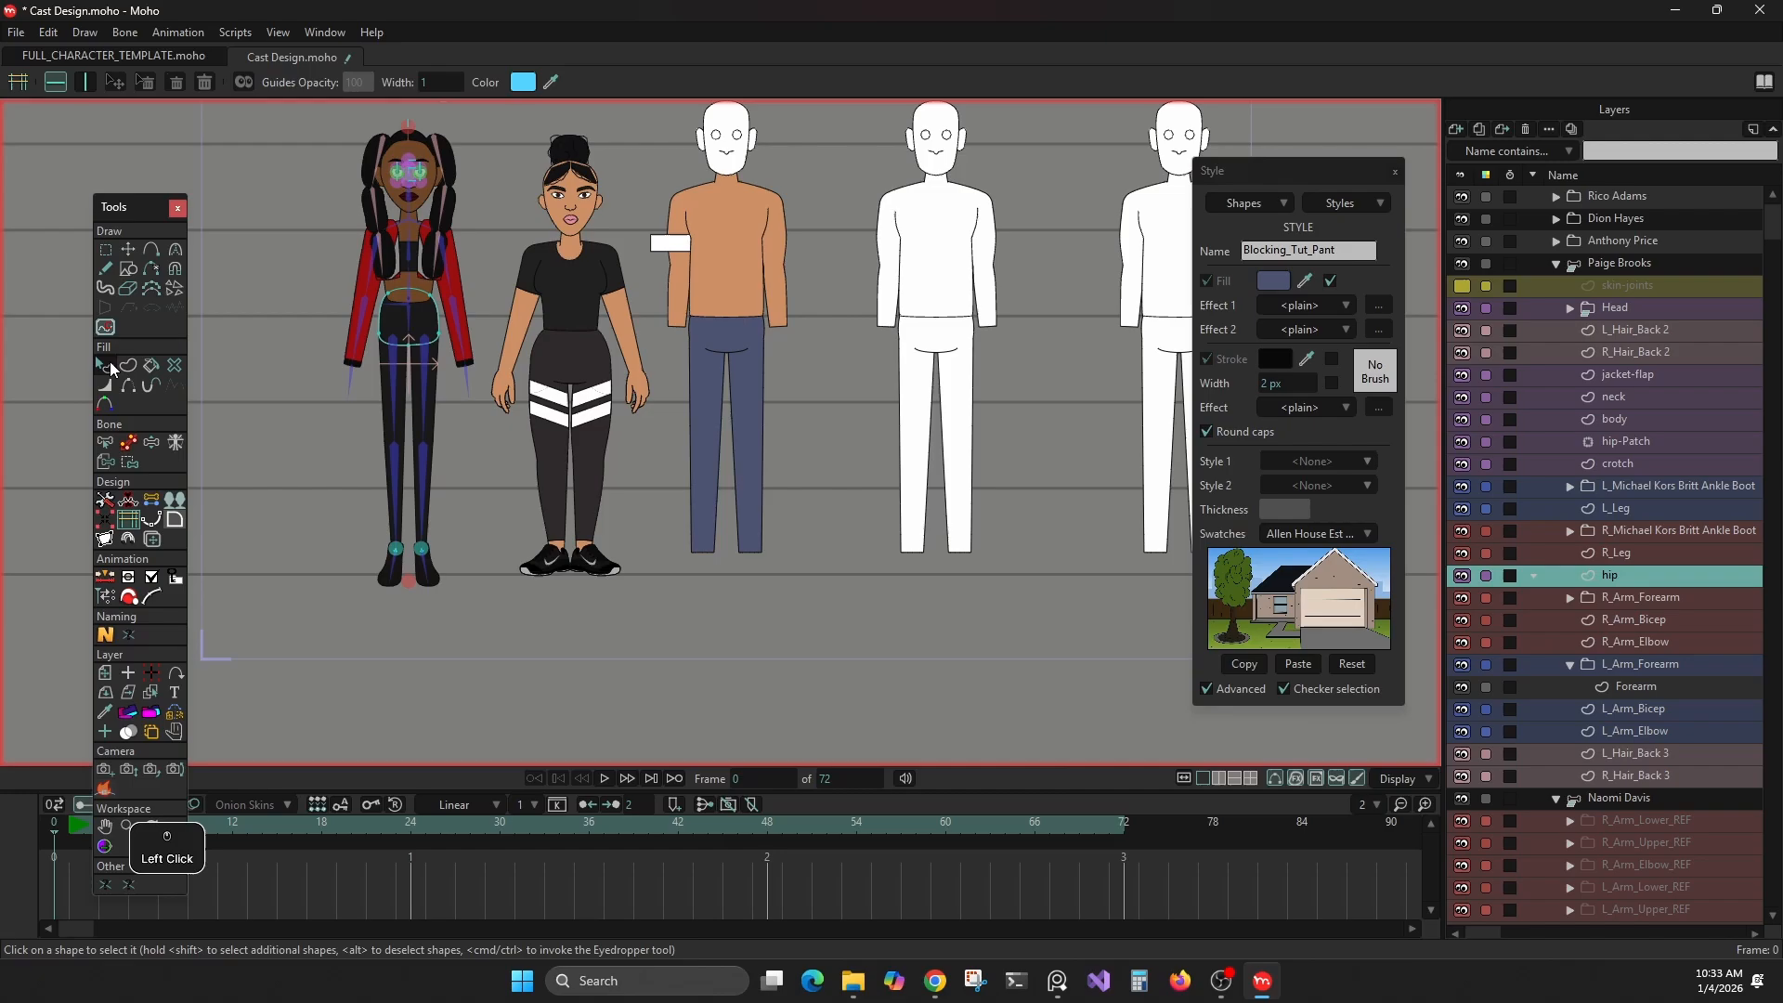
{"action": "left_click", "coordinate": [428, 325]}
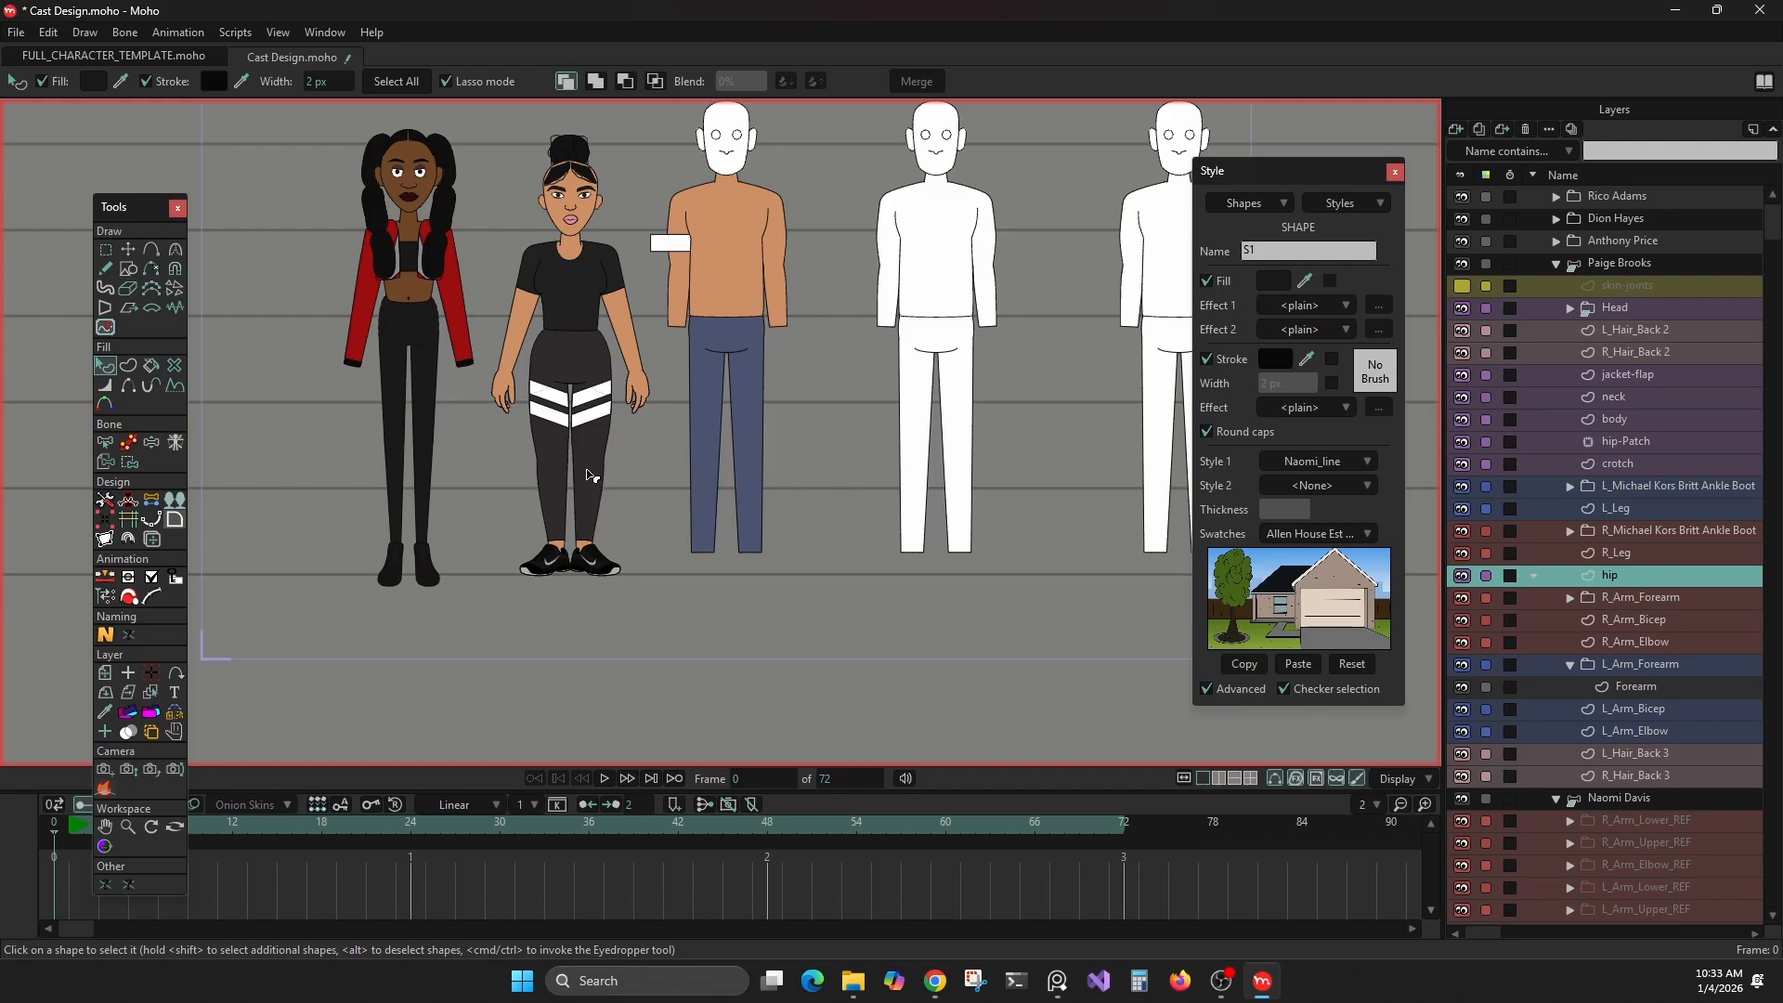
Select the red-jacketed character's bone layer, review the styles list, and collapse both finished characters' layer groups
{"action": "left_click", "coordinate": [1553, 262]}
{"action": "left_click", "coordinate": [1545, 267]}
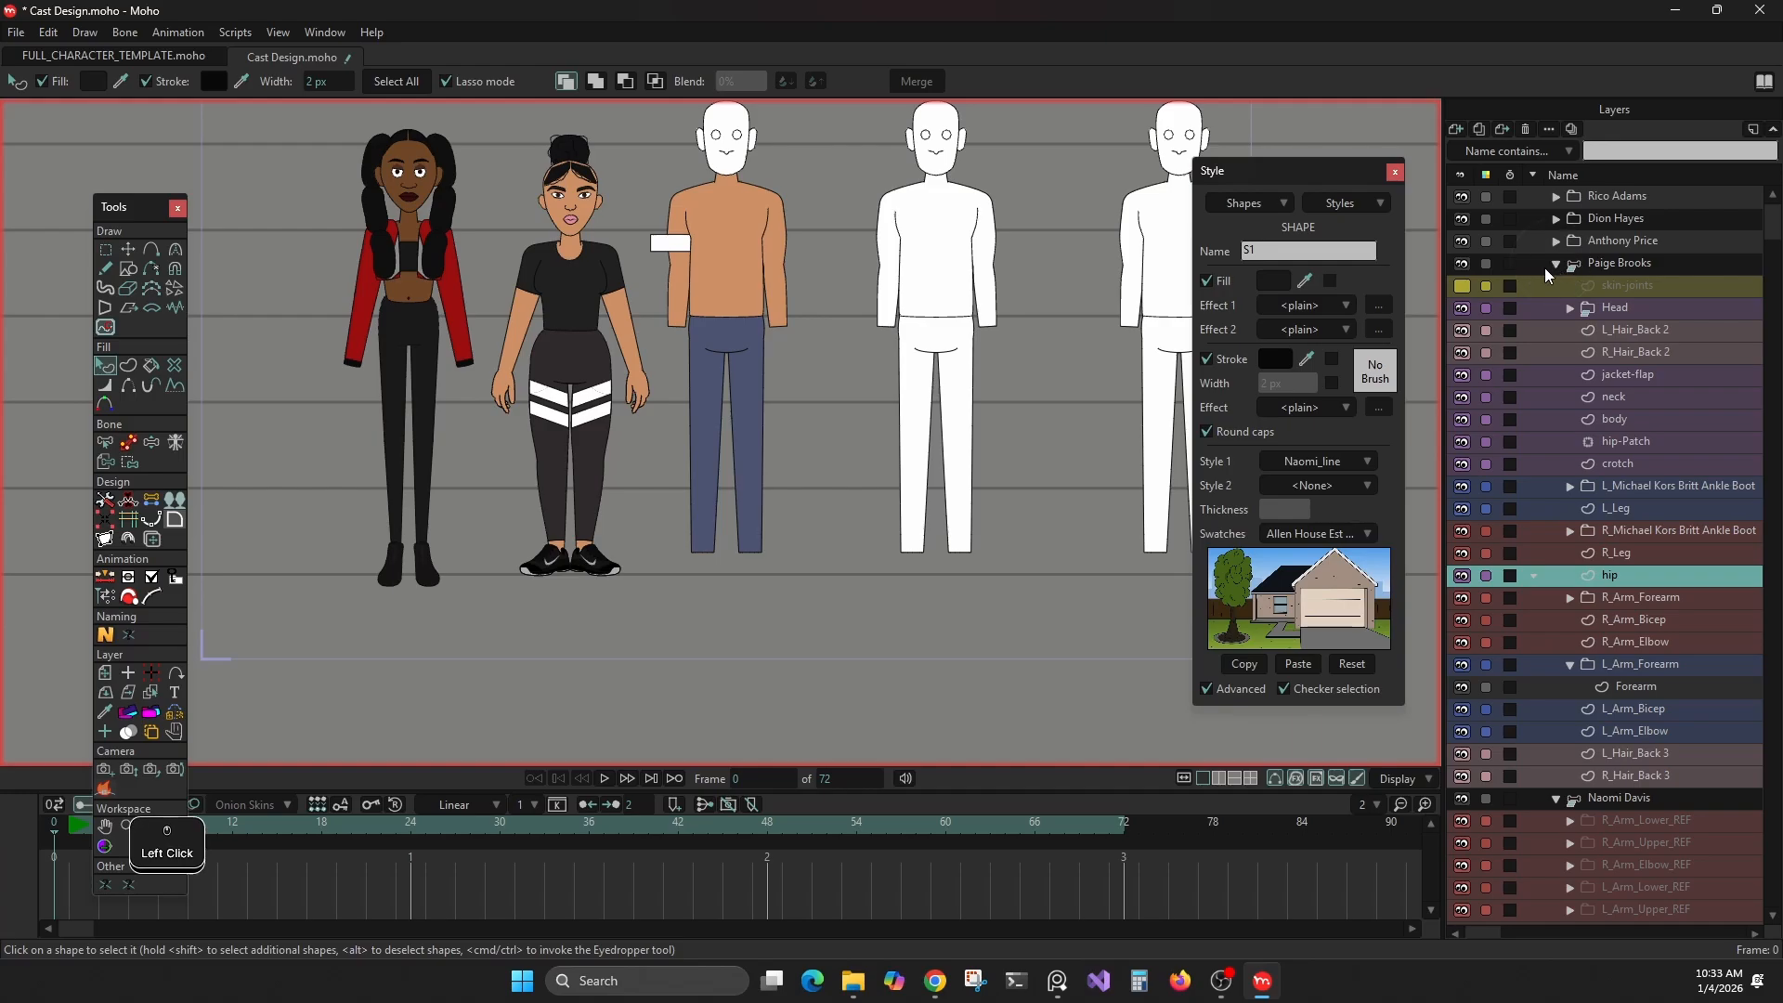
{"action": "left_click", "coordinate": [1349, 207]}
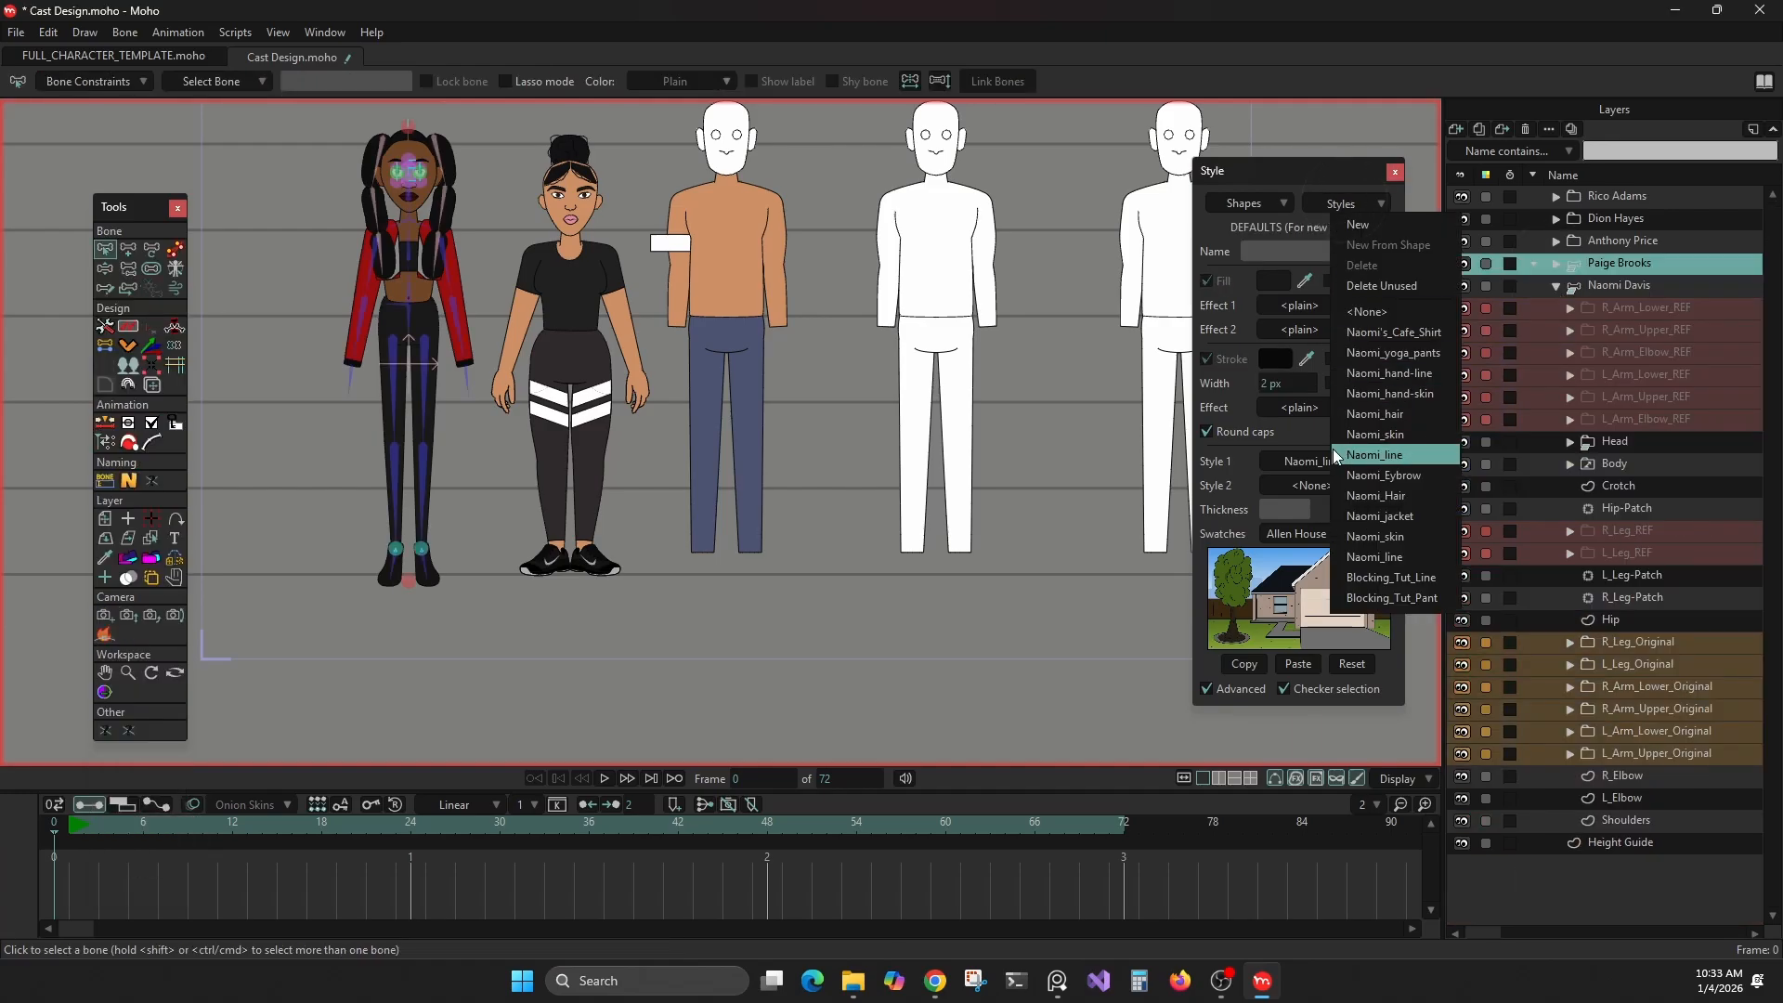
{"action": "left_click", "coordinate": [1327, 203]}
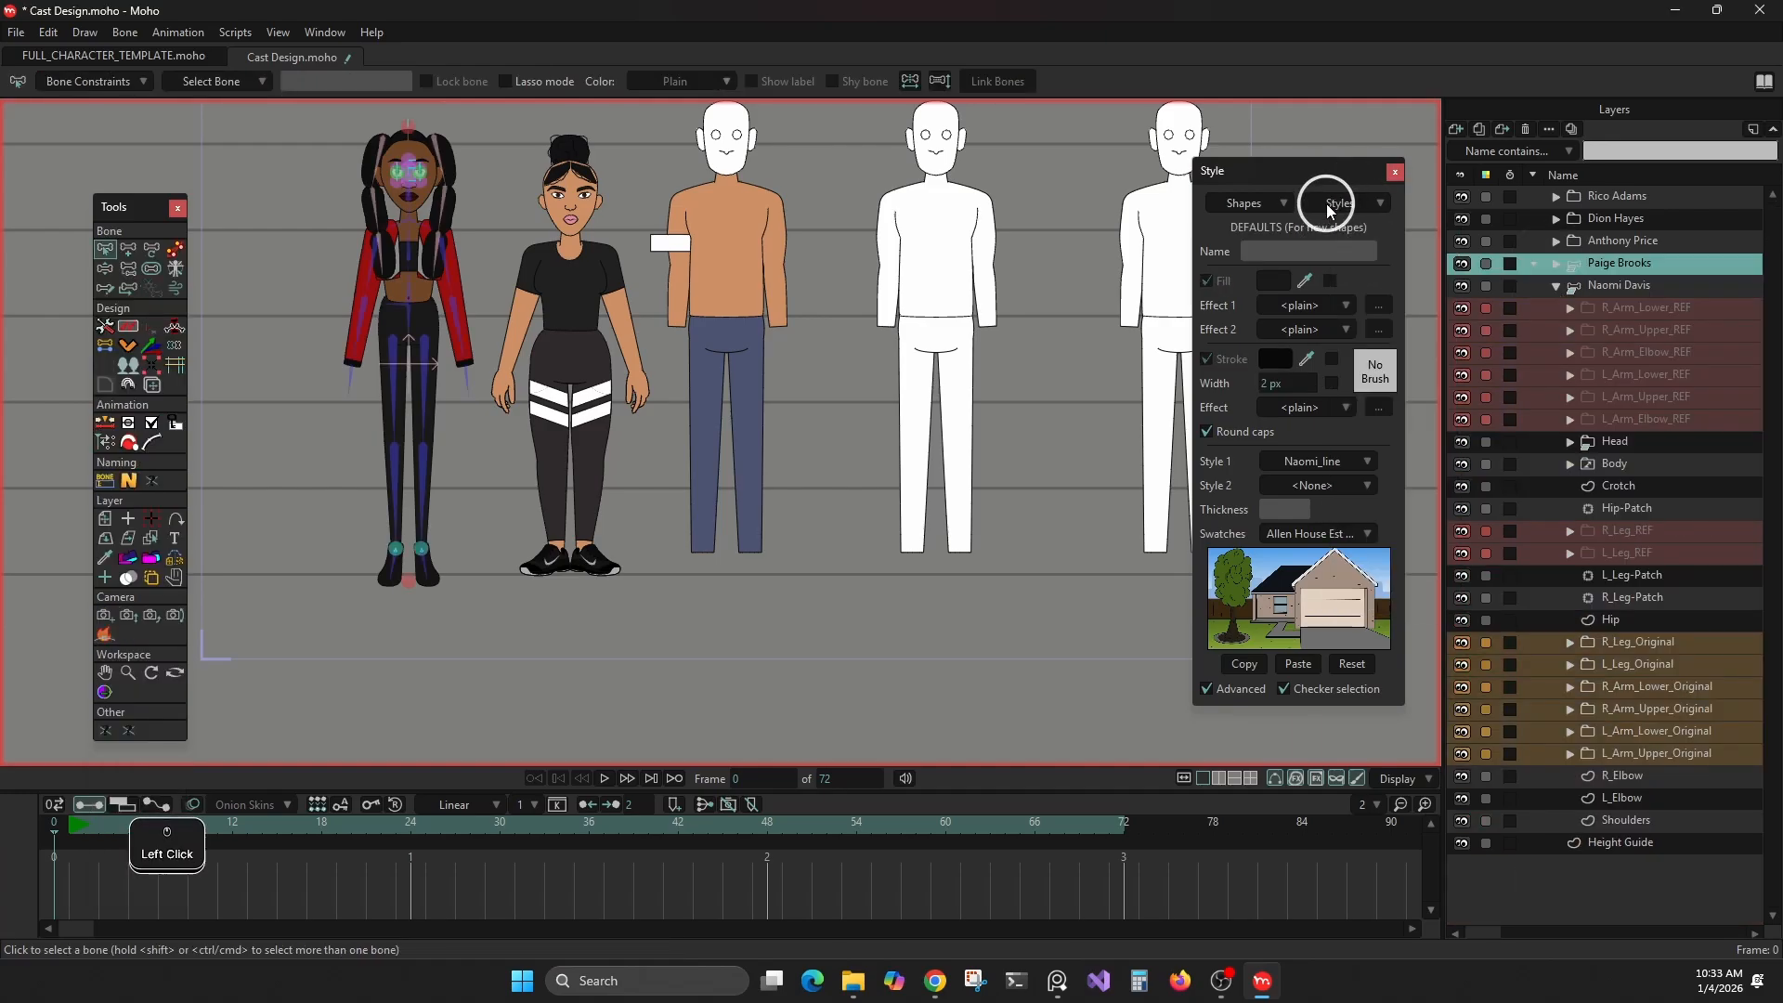
{"action": "left_click", "coordinate": [1556, 283]}
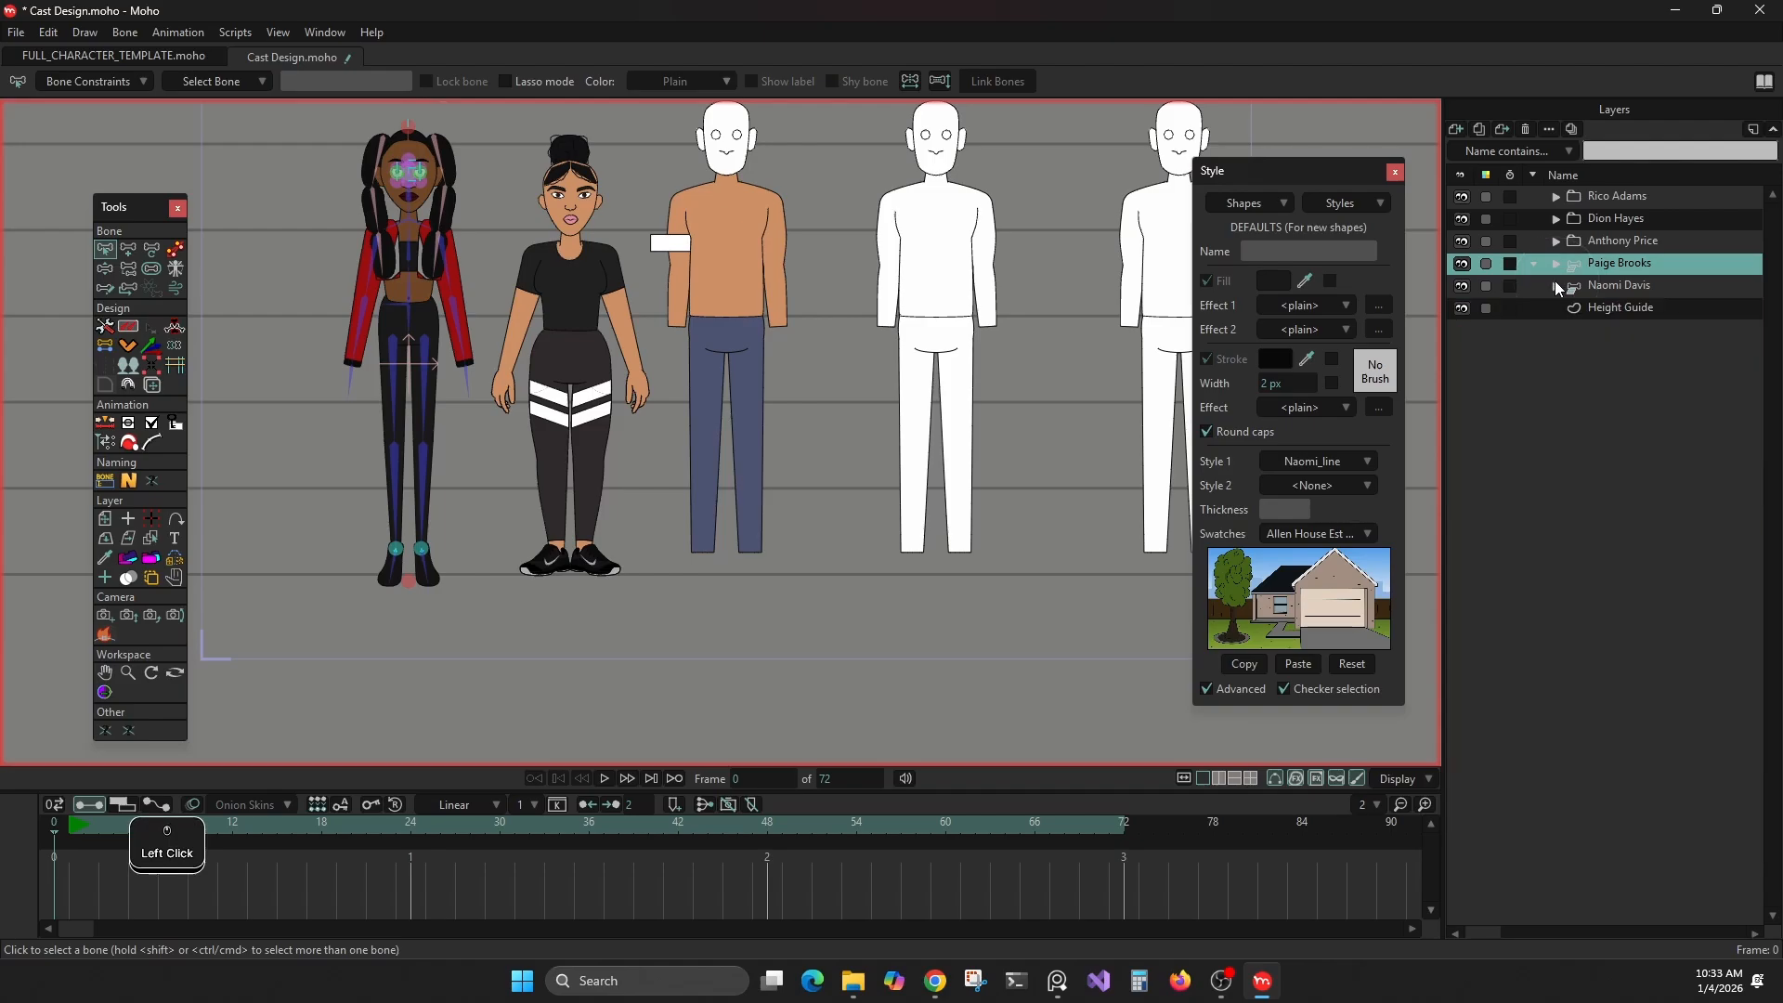
Open the MR Name script, move its window clear of the Style panel, and check an empty slot's text entry without adding a name
{"action": "left_click", "coordinate": [128, 480]}
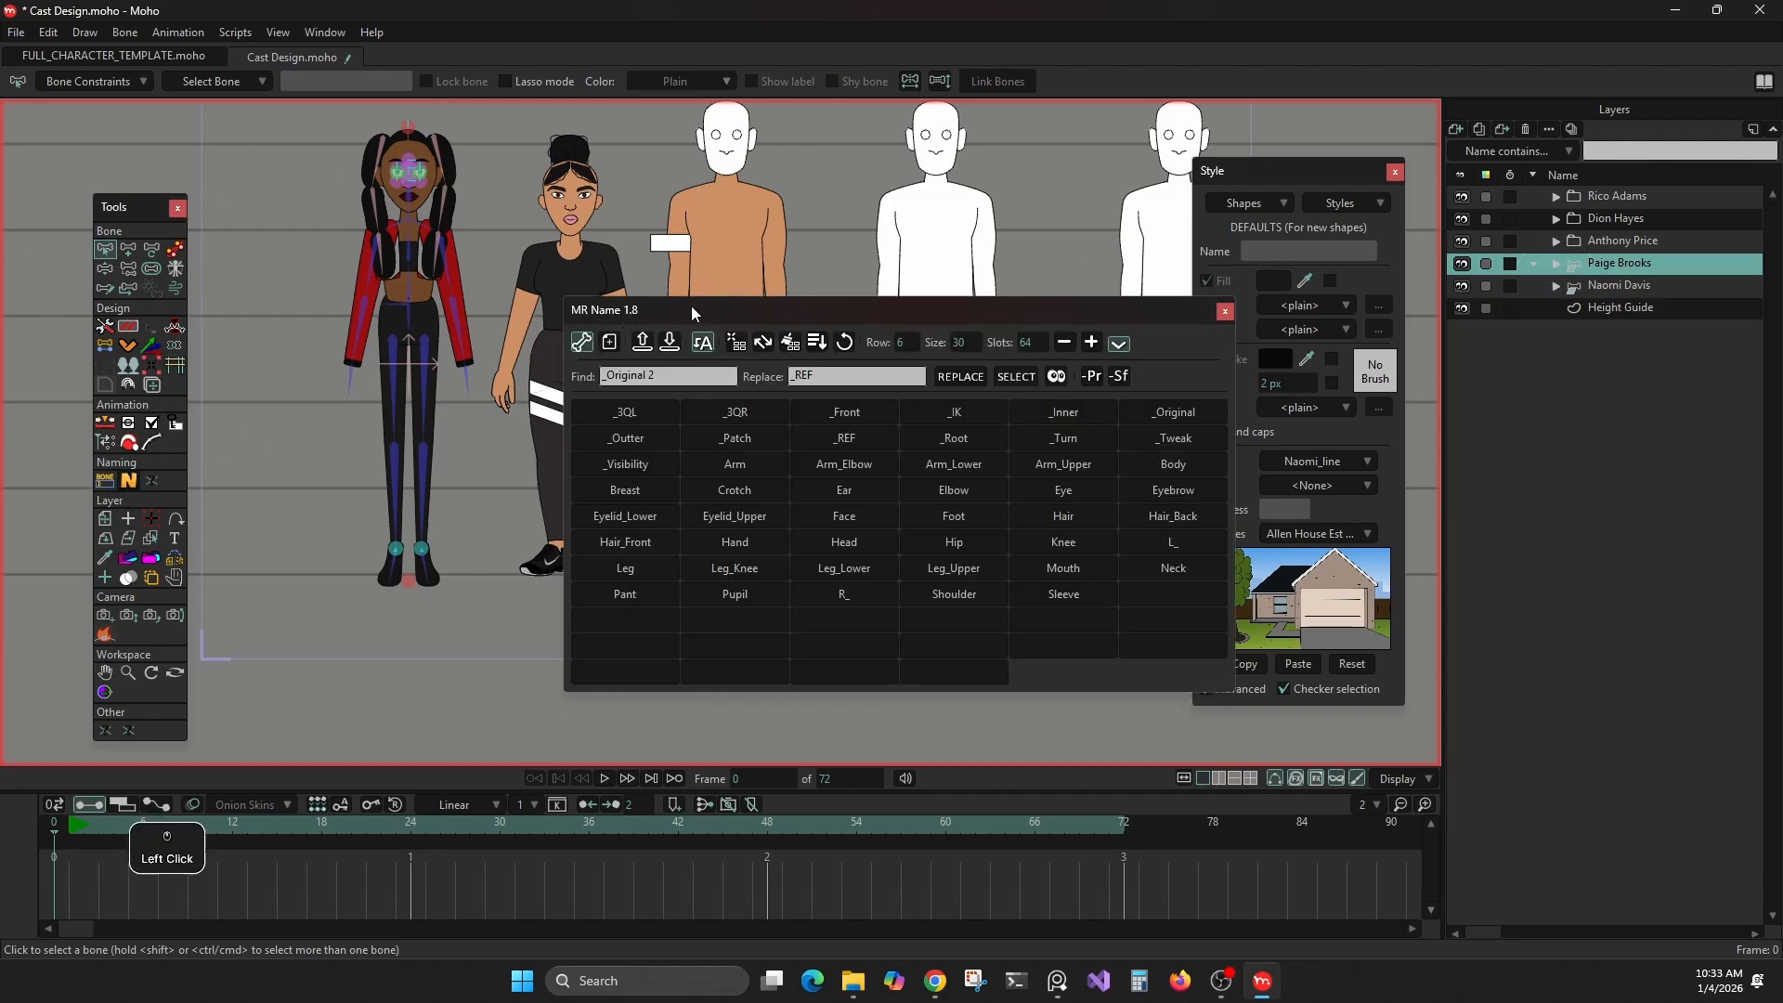
{"action": "left_click_drag", "start_coordinate": [691, 307], "coordinate": [550, 340]}
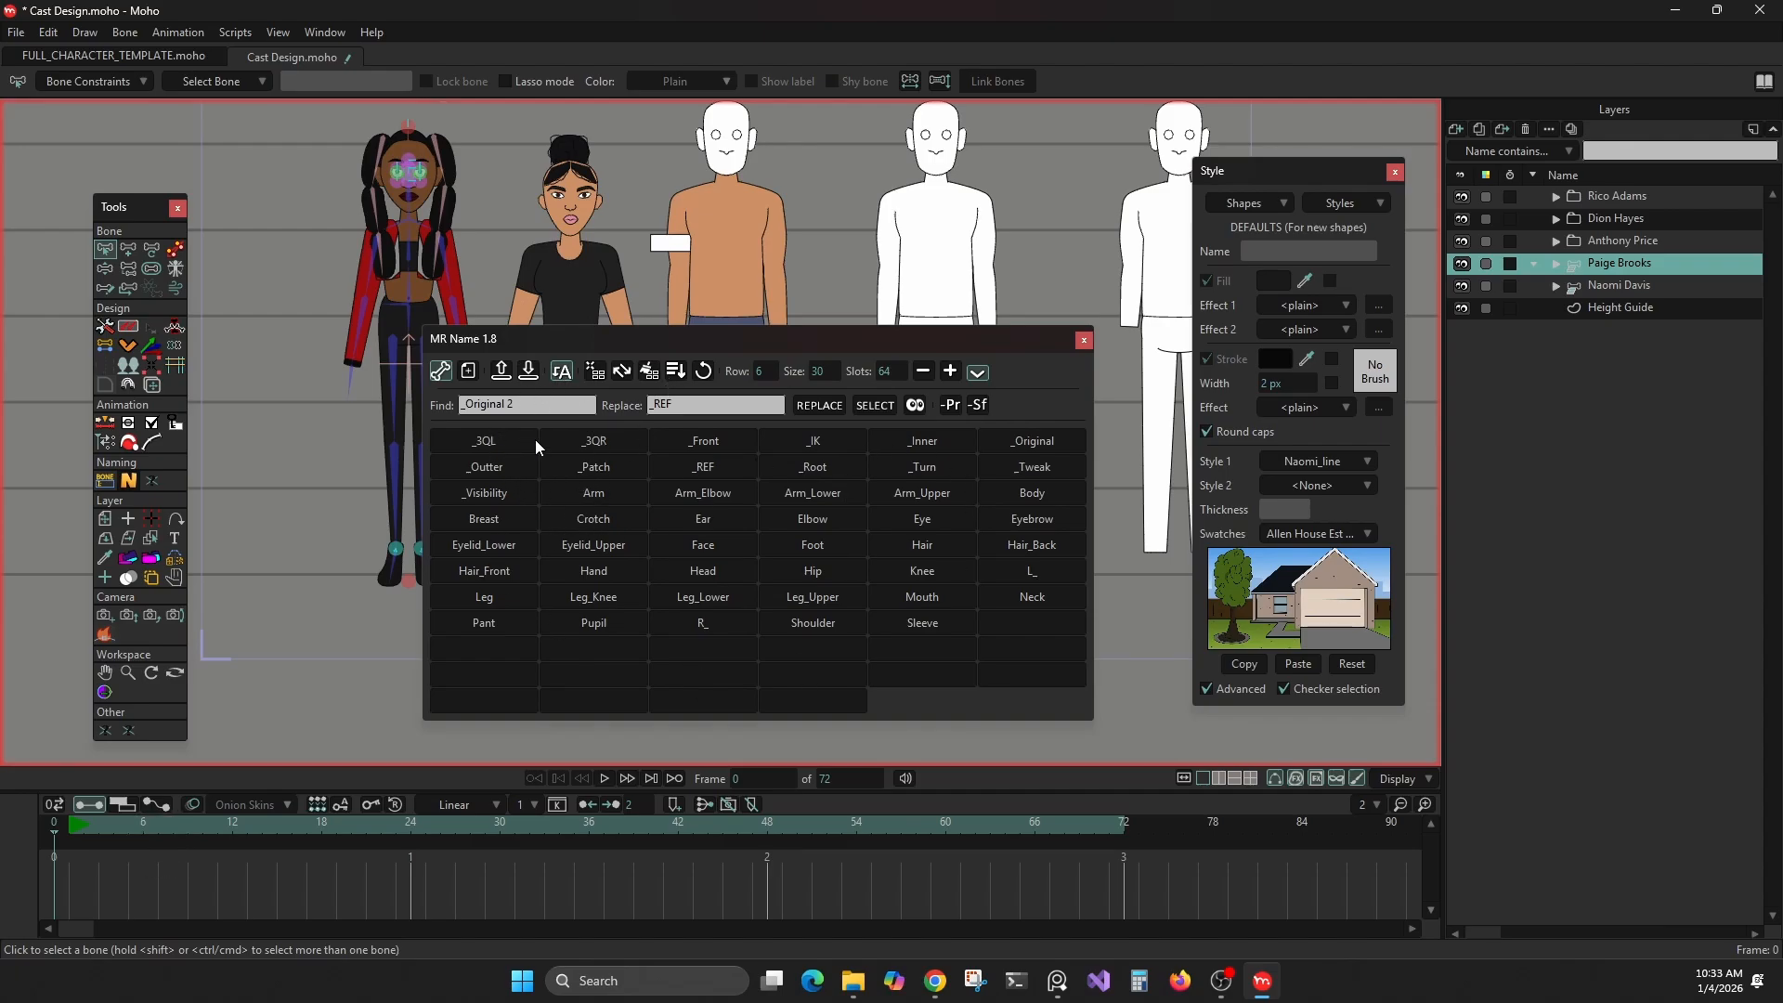
{"action": "left_click", "coordinate": [588, 370]}
{"action": "left_click", "coordinate": [1019, 629]}
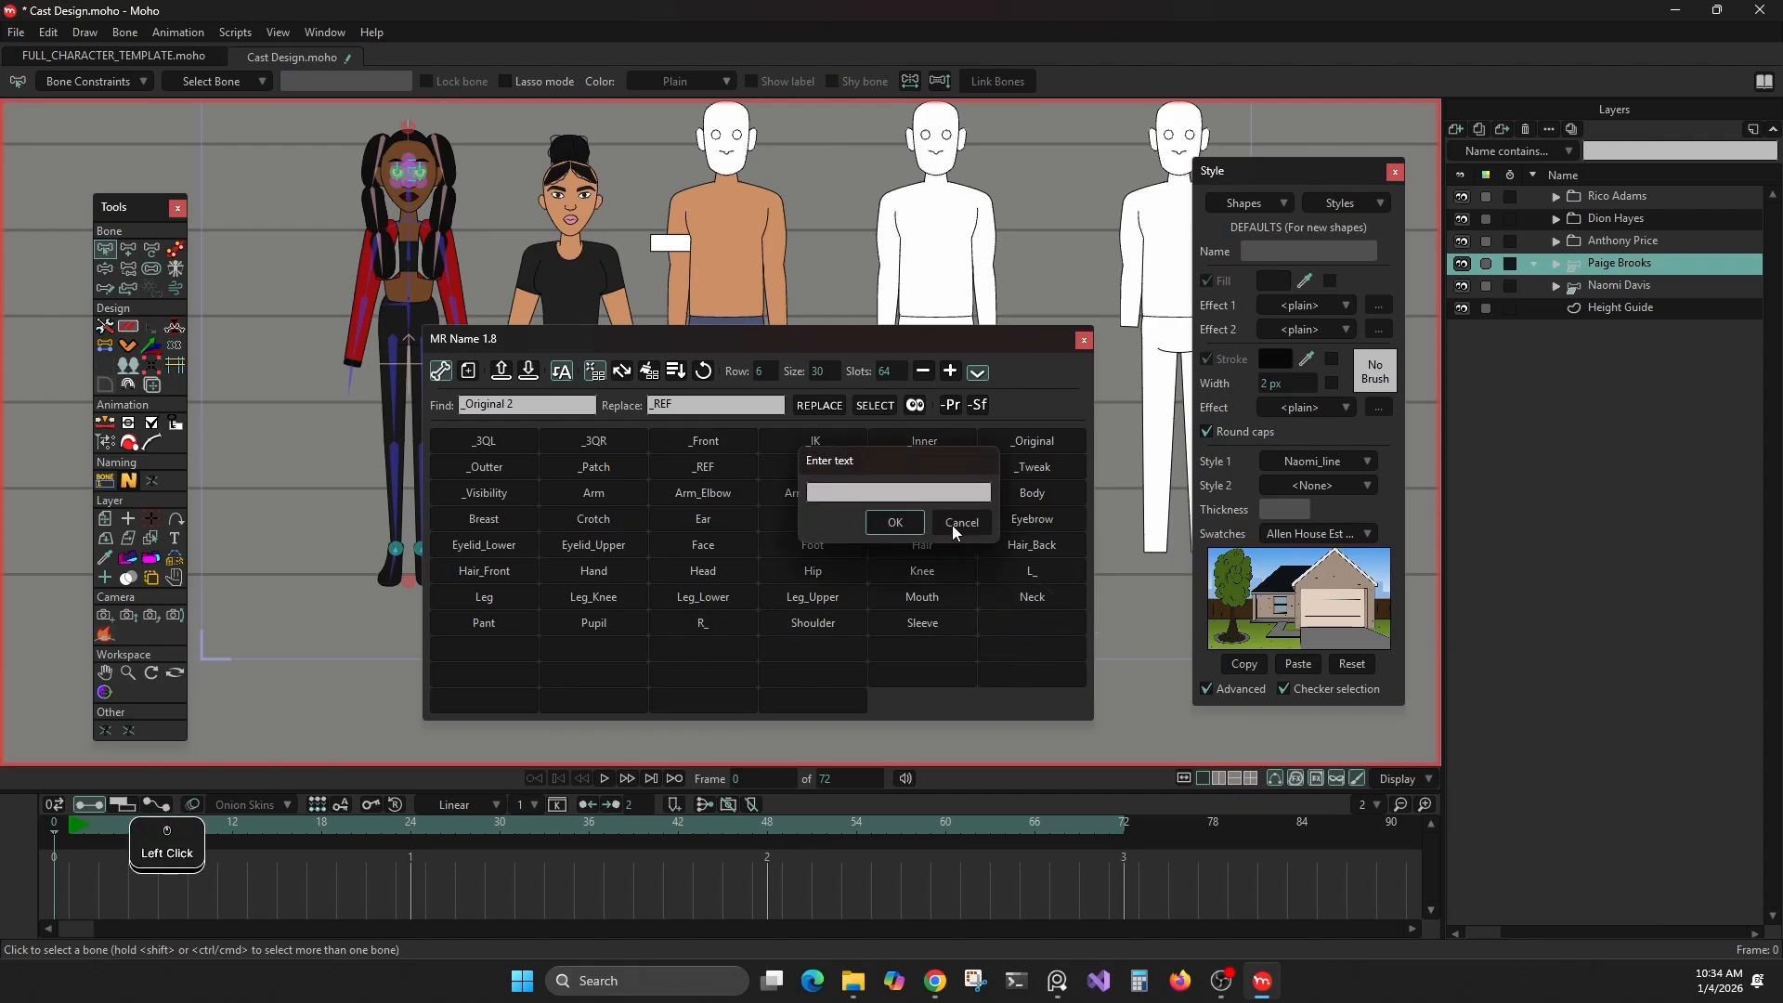
{"action": "left_click", "coordinate": [931, 491]}
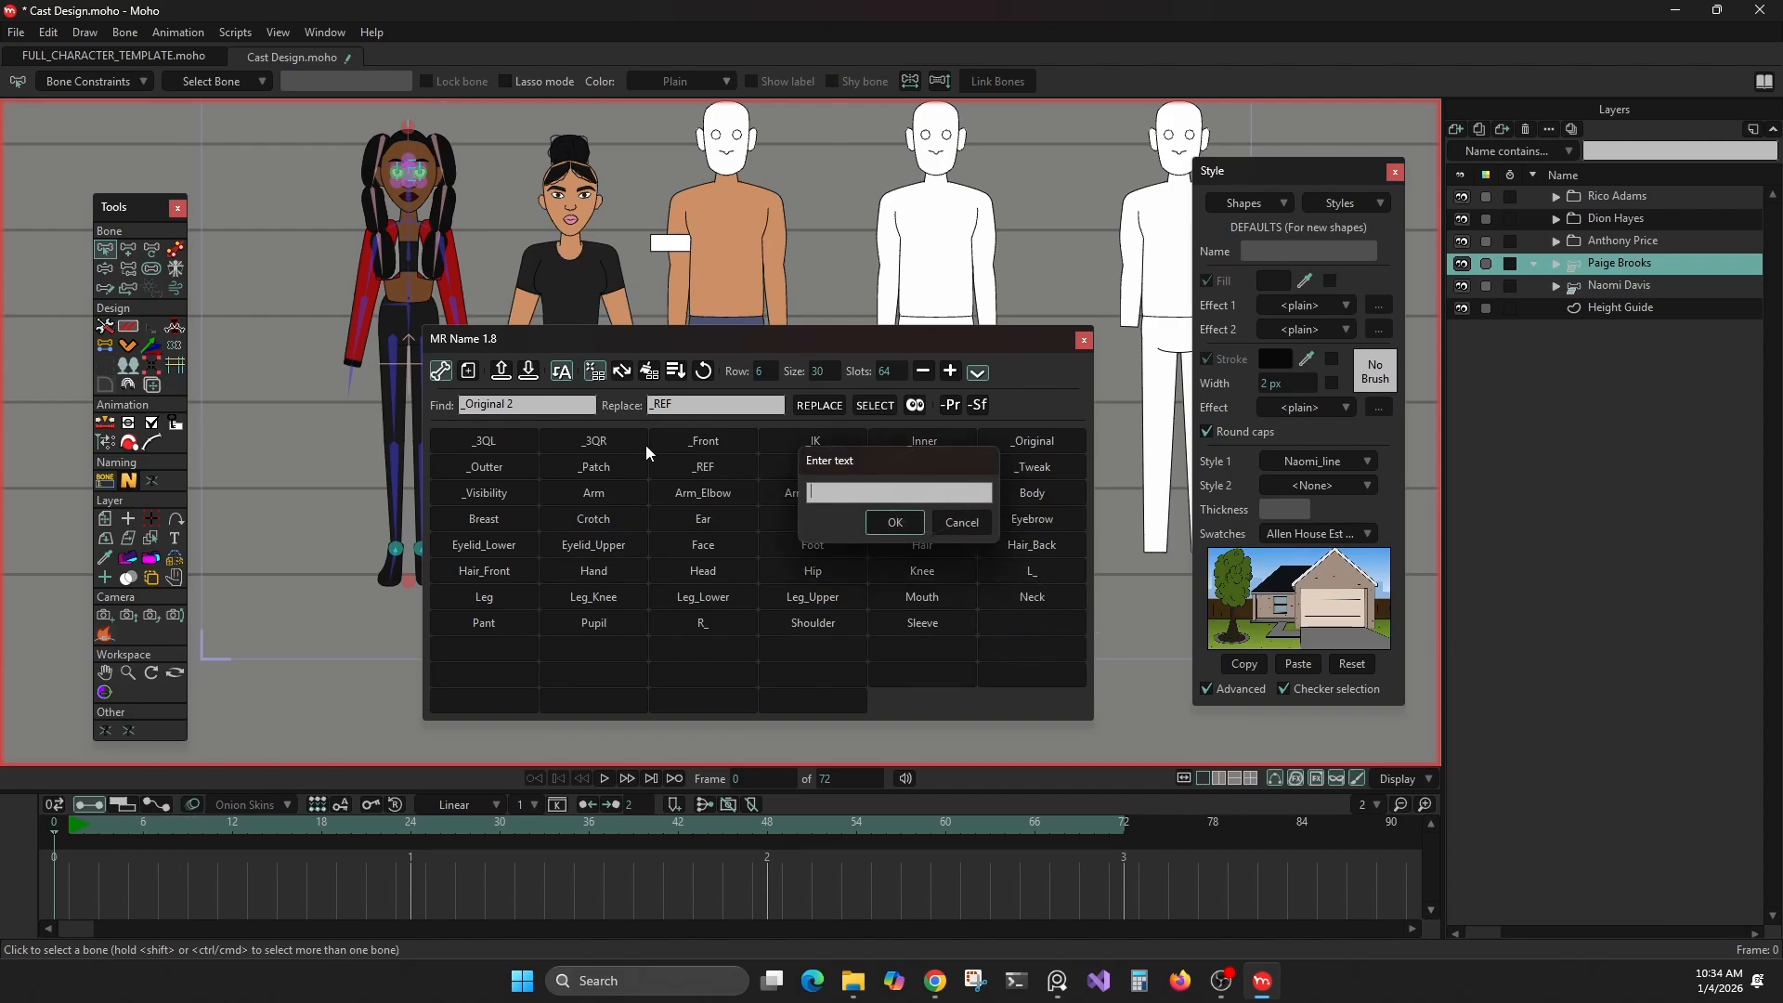
{"action": "left_click", "coordinate": [969, 522]}
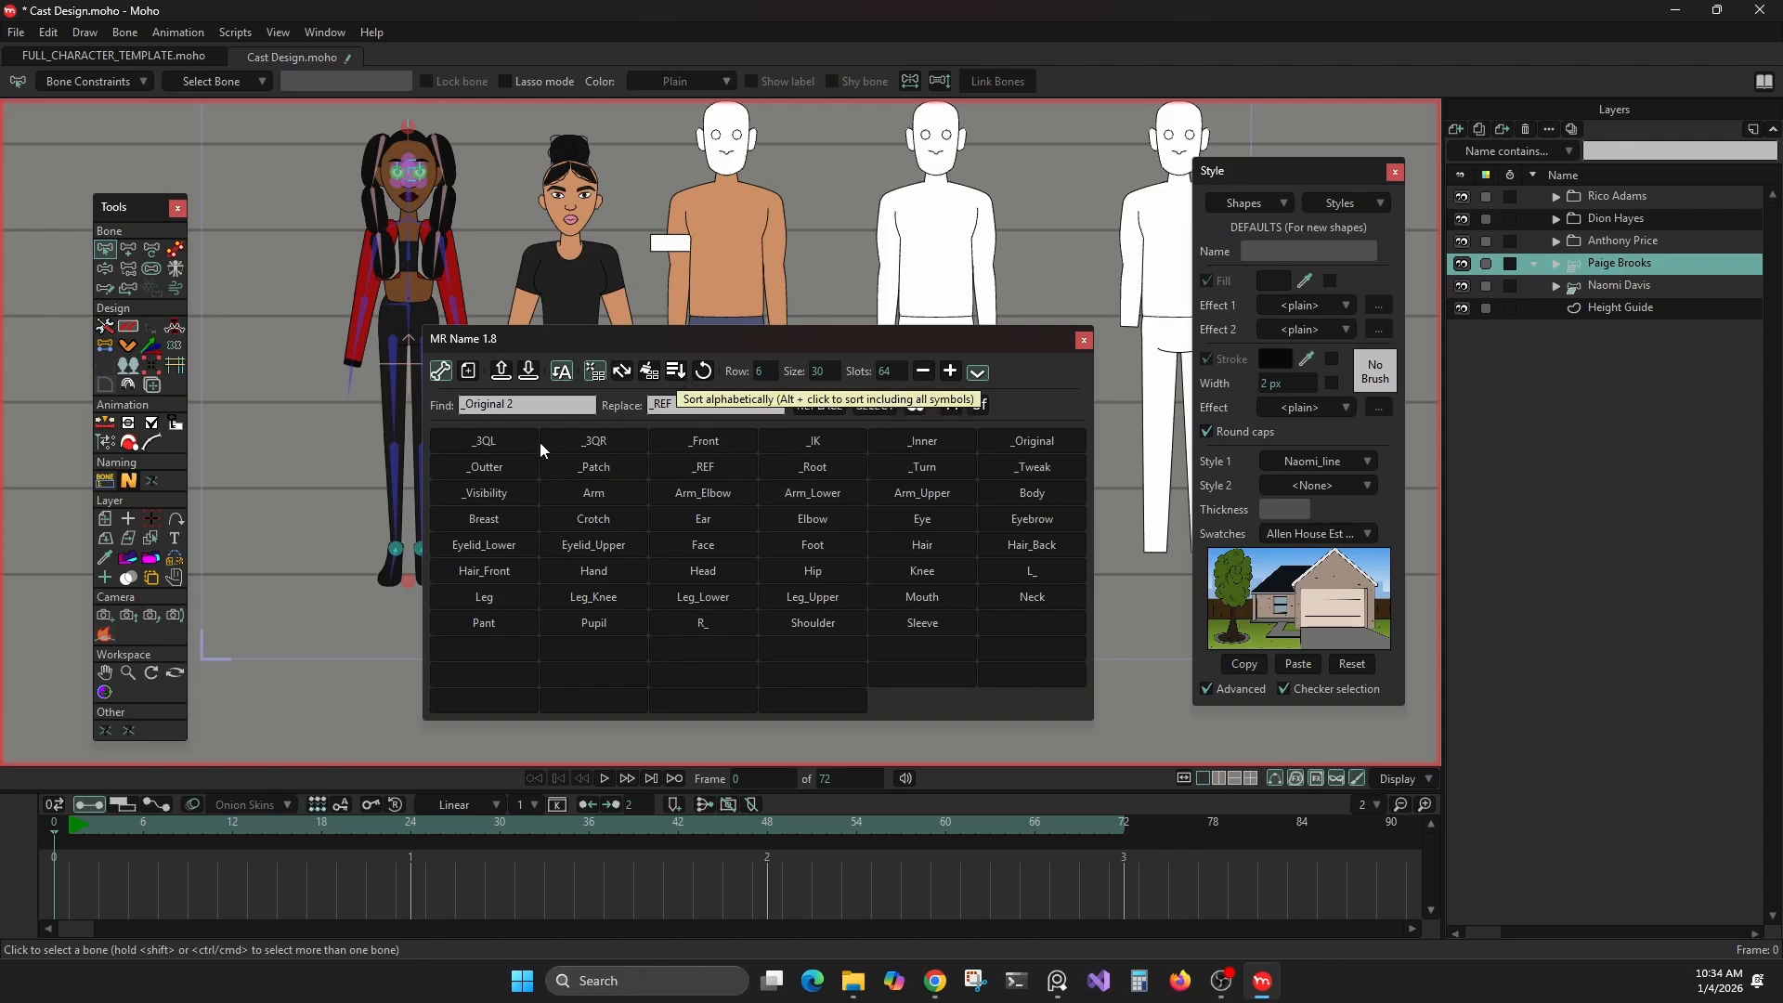
Sort the MR Name slots alphabetically ignoring symbols, and re-sort them with the symbols included
{"action": "left_click", "coordinate": [675, 370]}
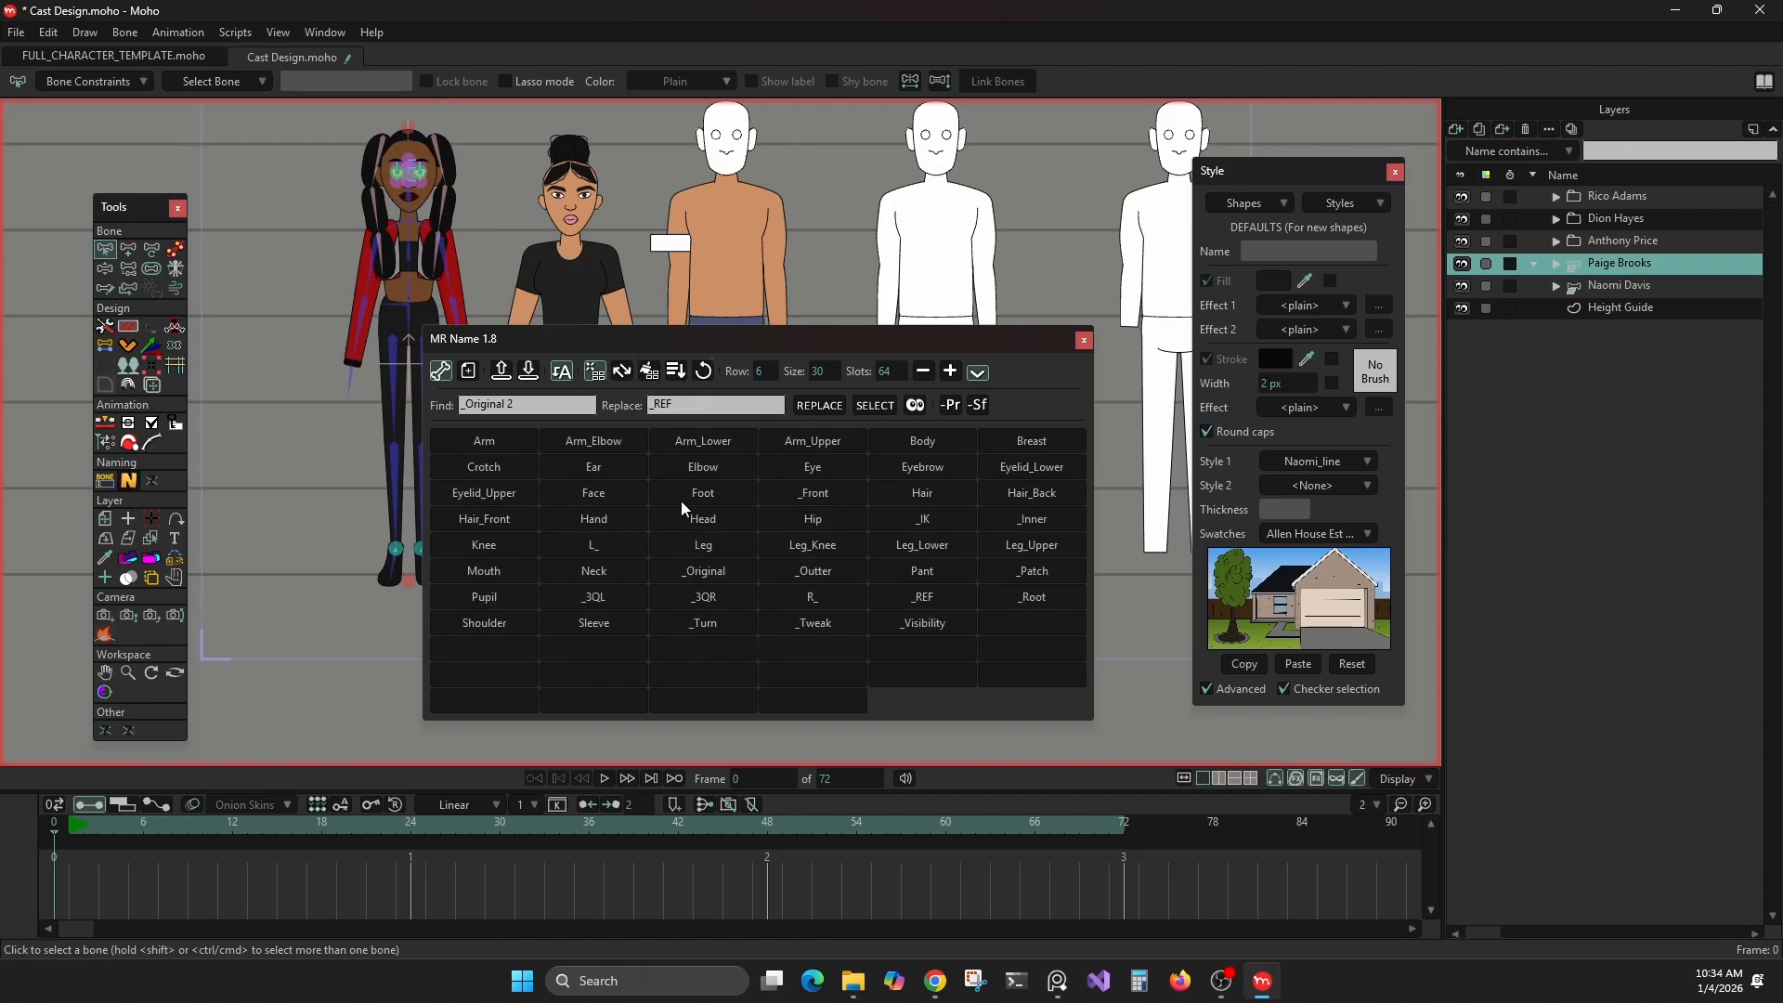
{"action": "left_click", "coordinate": [672, 371], "text": "alt"}
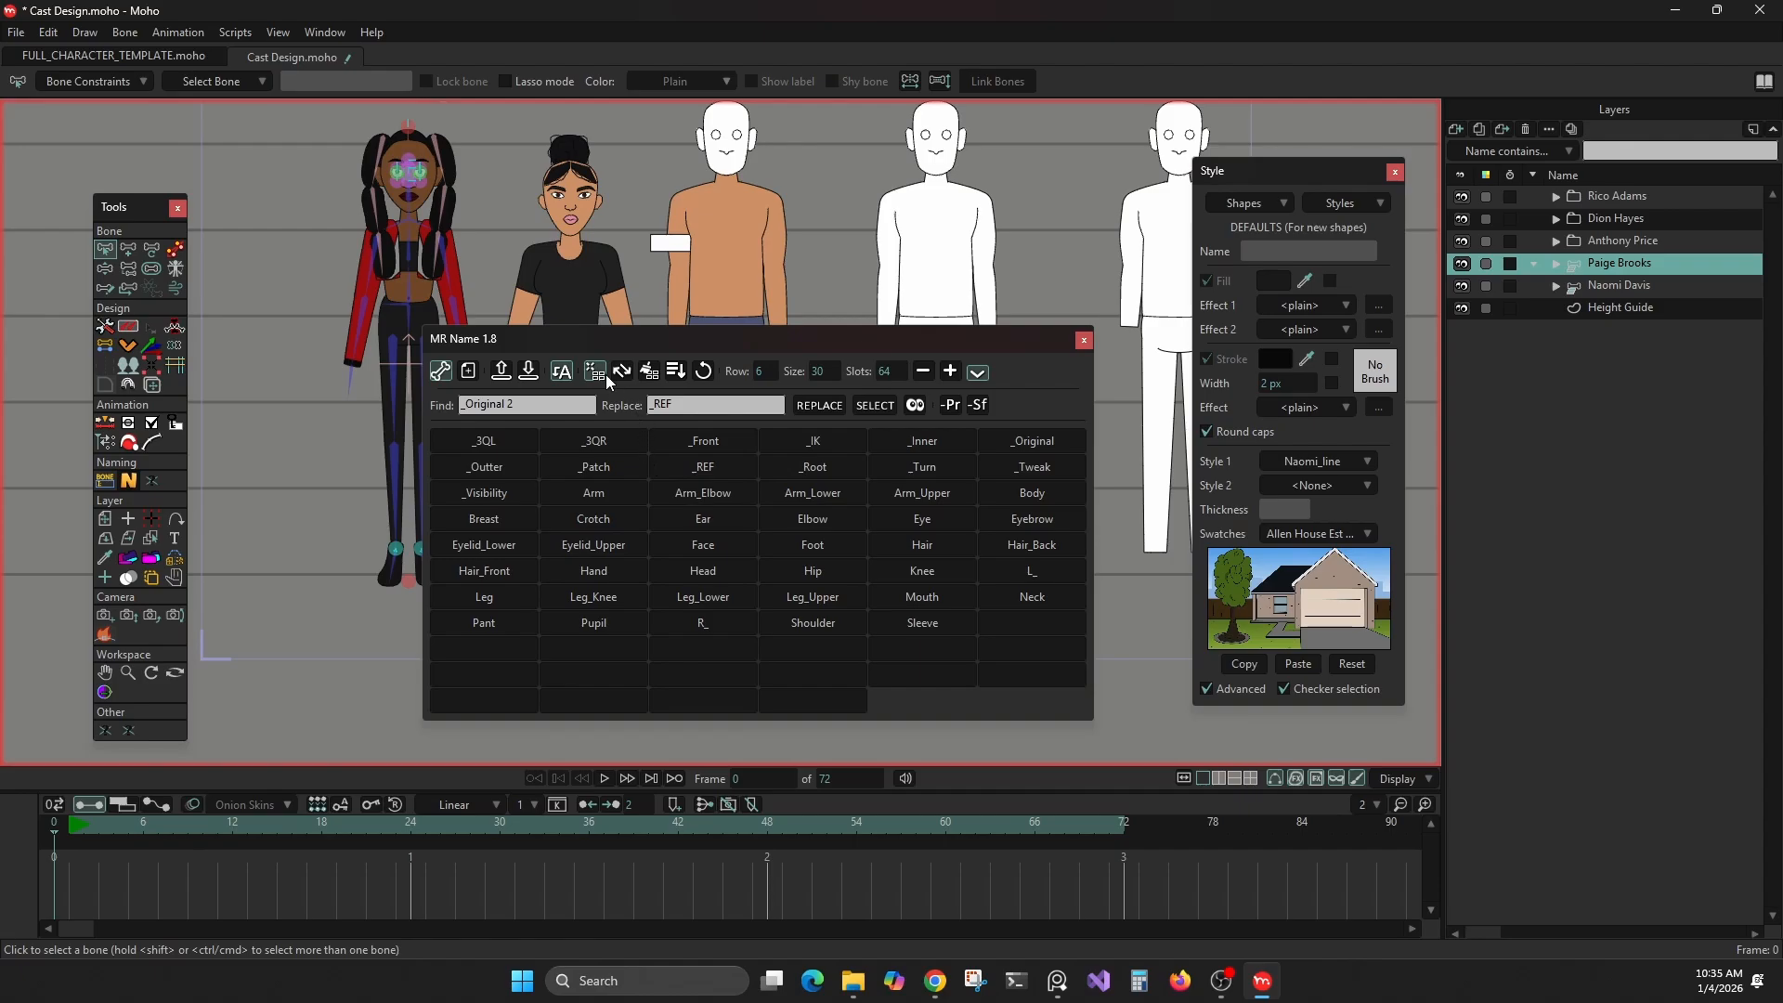
{"action": "left_click", "coordinate": [597, 375]}
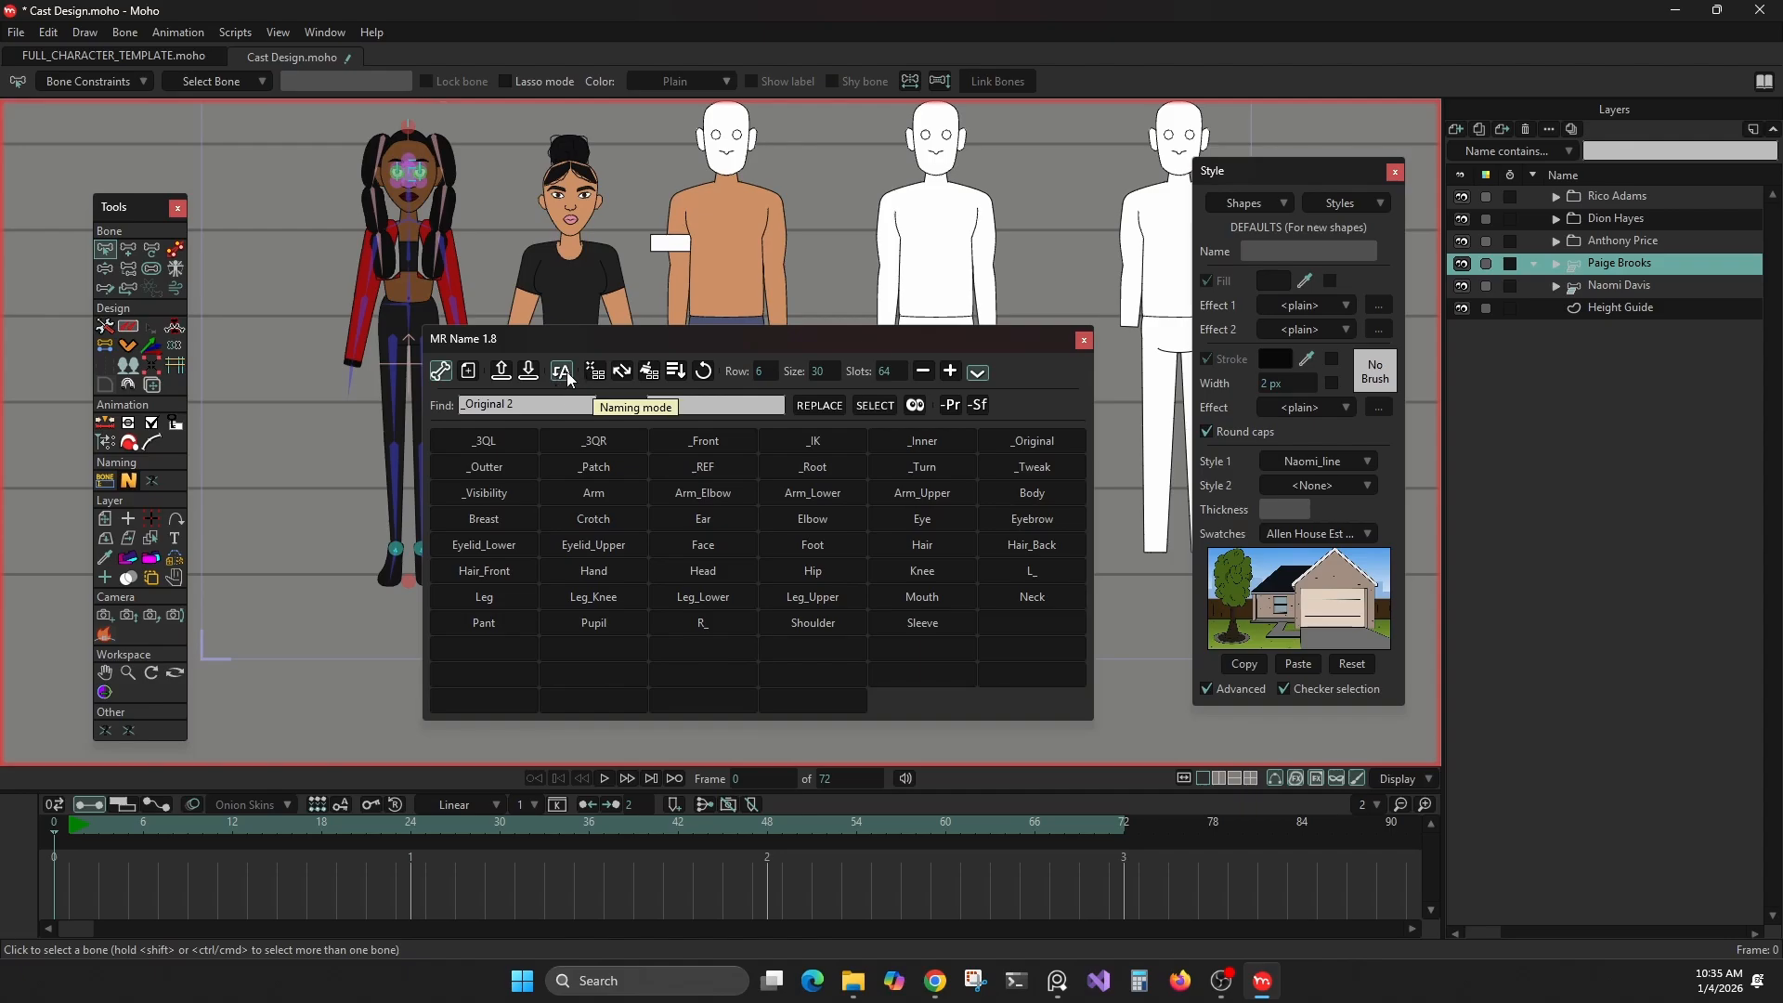
Browse to the Cartoon Productions folder in the slot-saving dialog to find Naming.nms, and leave without saving
{"action": "left_click", "coordinate": [530, 371]}
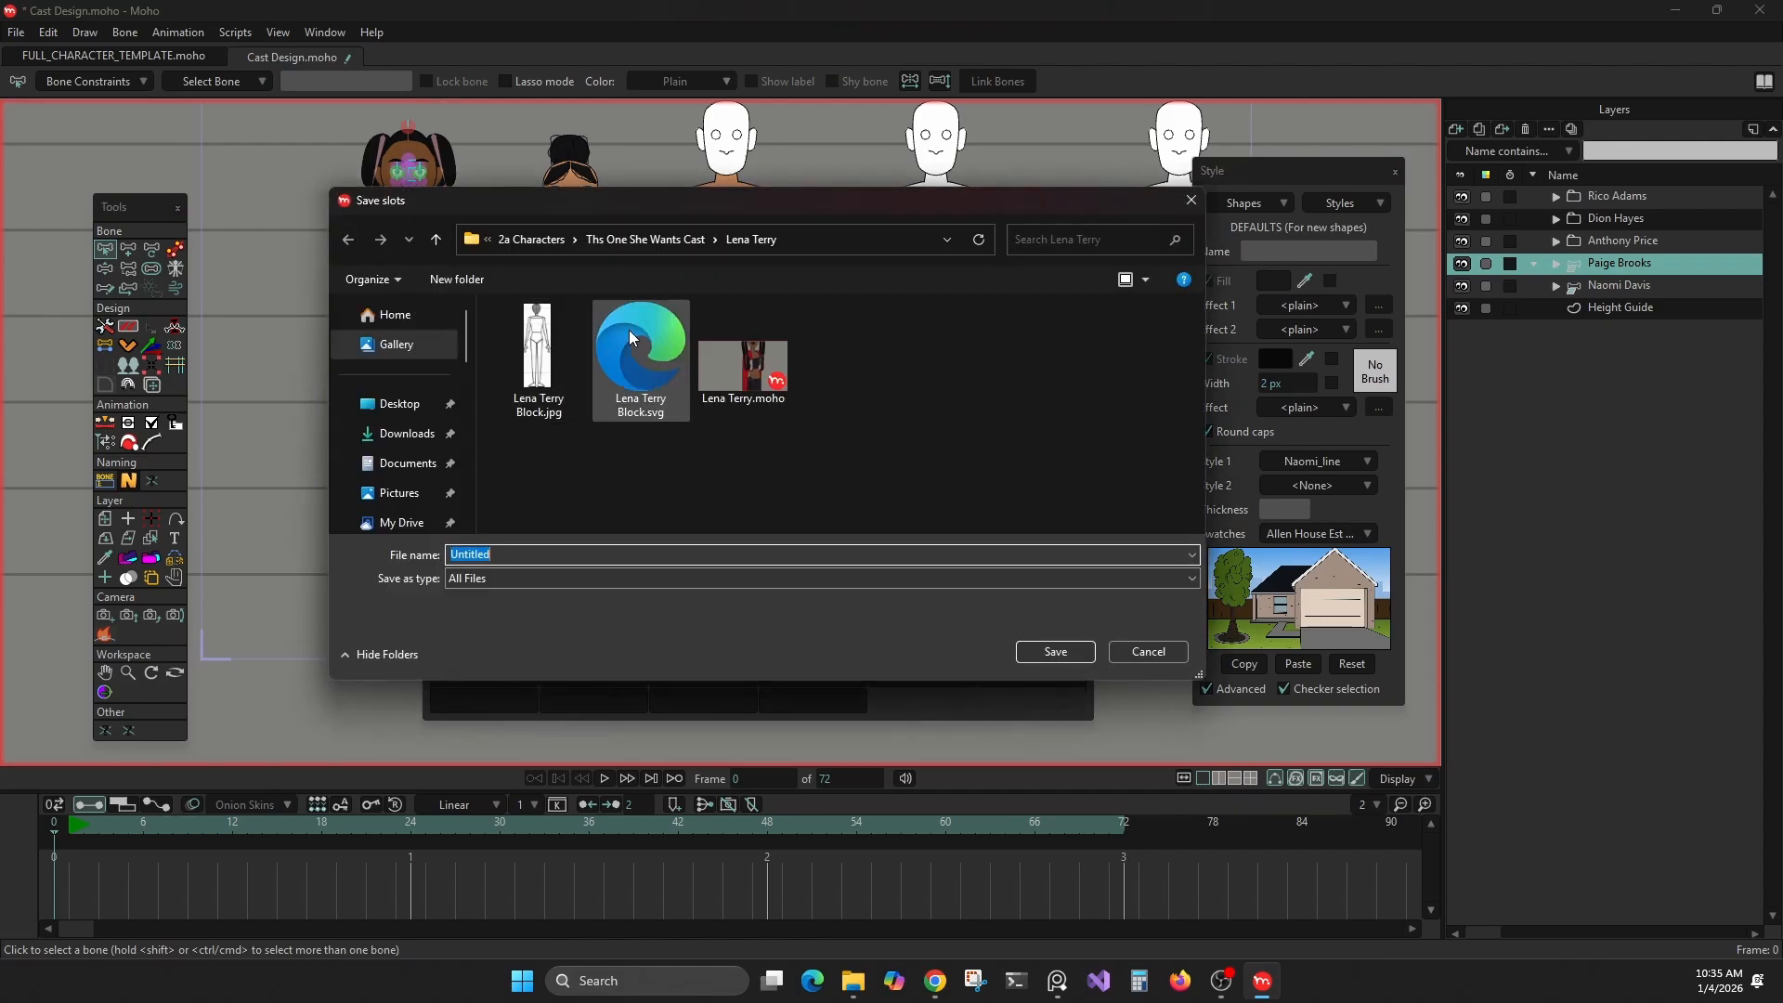
{"action": "left_click", "coordinate": [551, 239]}
{"action": "left_click", "coordinate": [715, 240]}
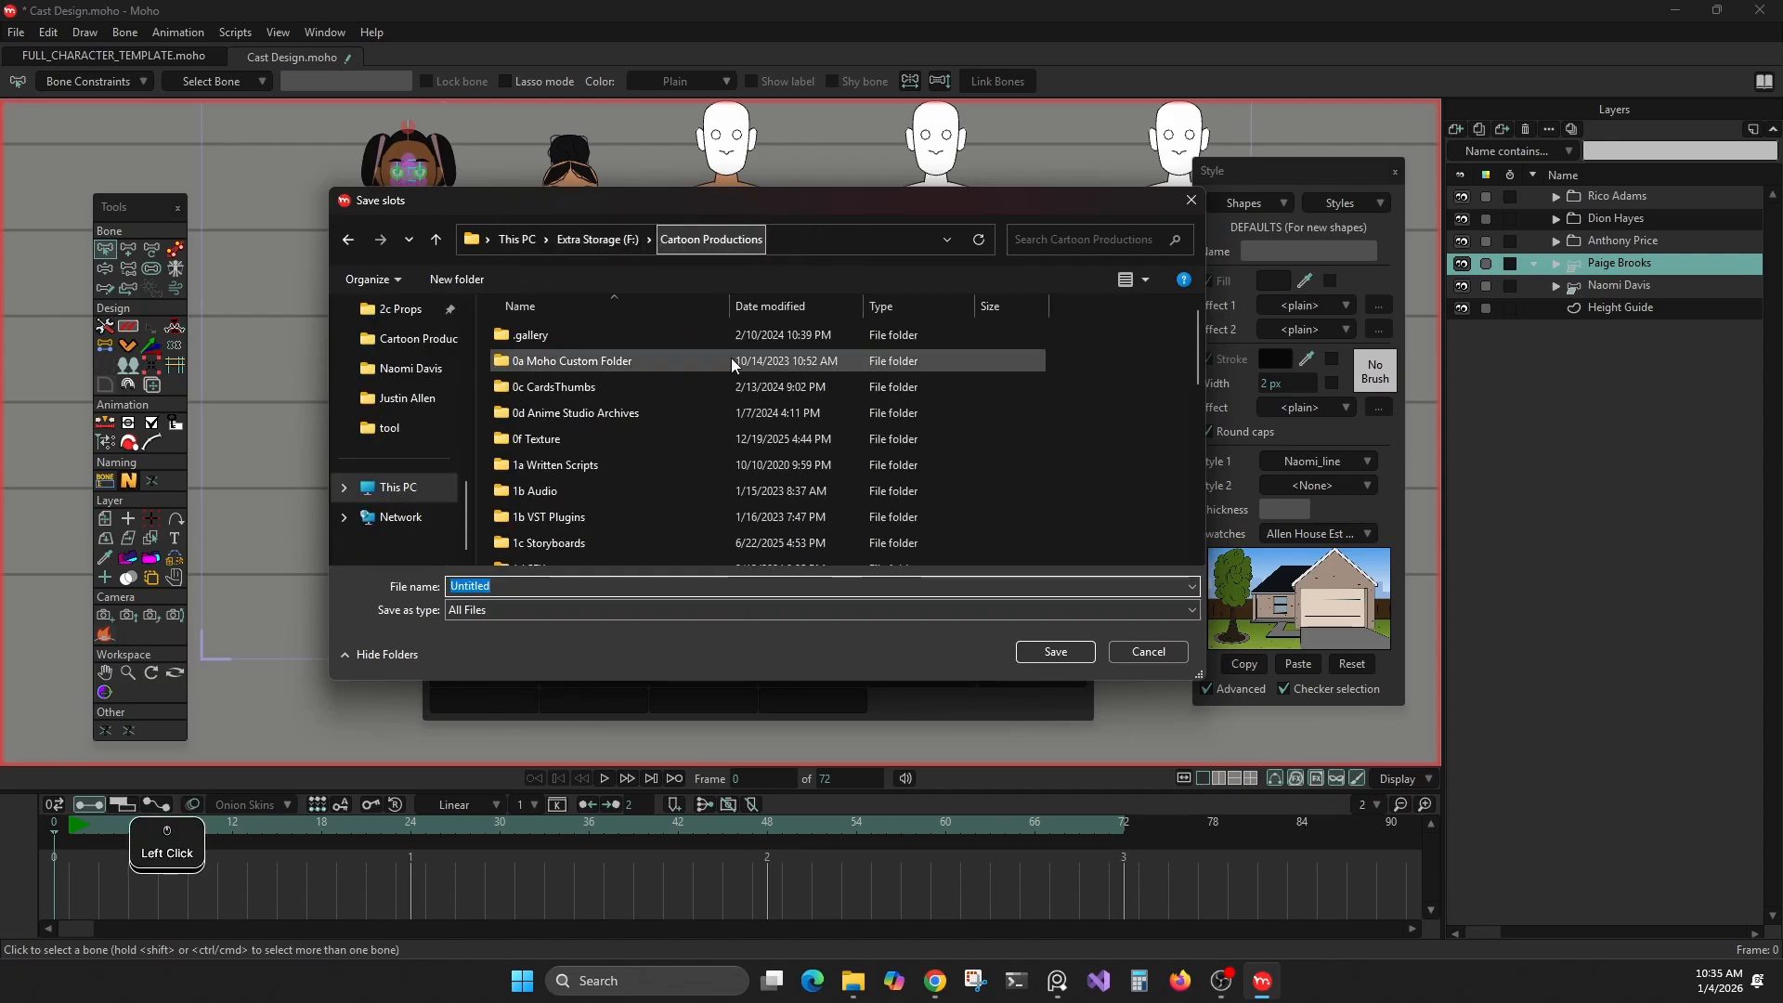
{"action": "scroll", "coordinate": [719, 399], "scroll_direction": "down", "scroll_amount": 3}
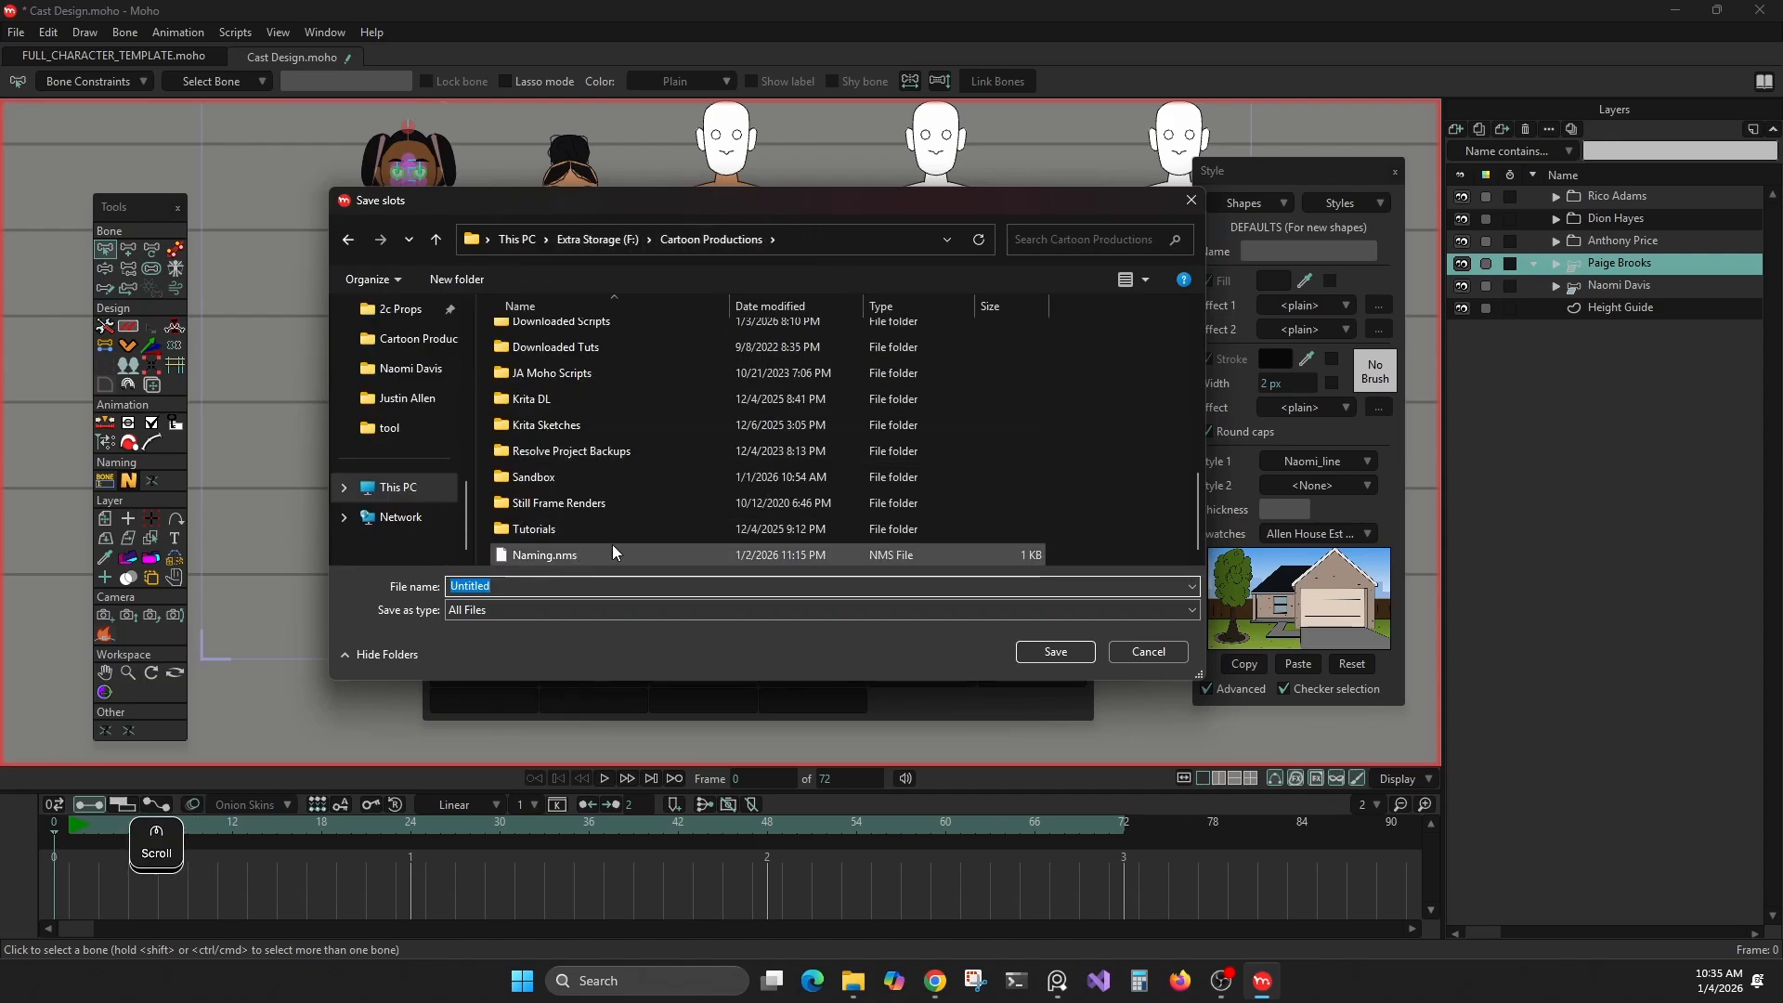
{"action": "left_click", "coordinate": [1148, 652]}
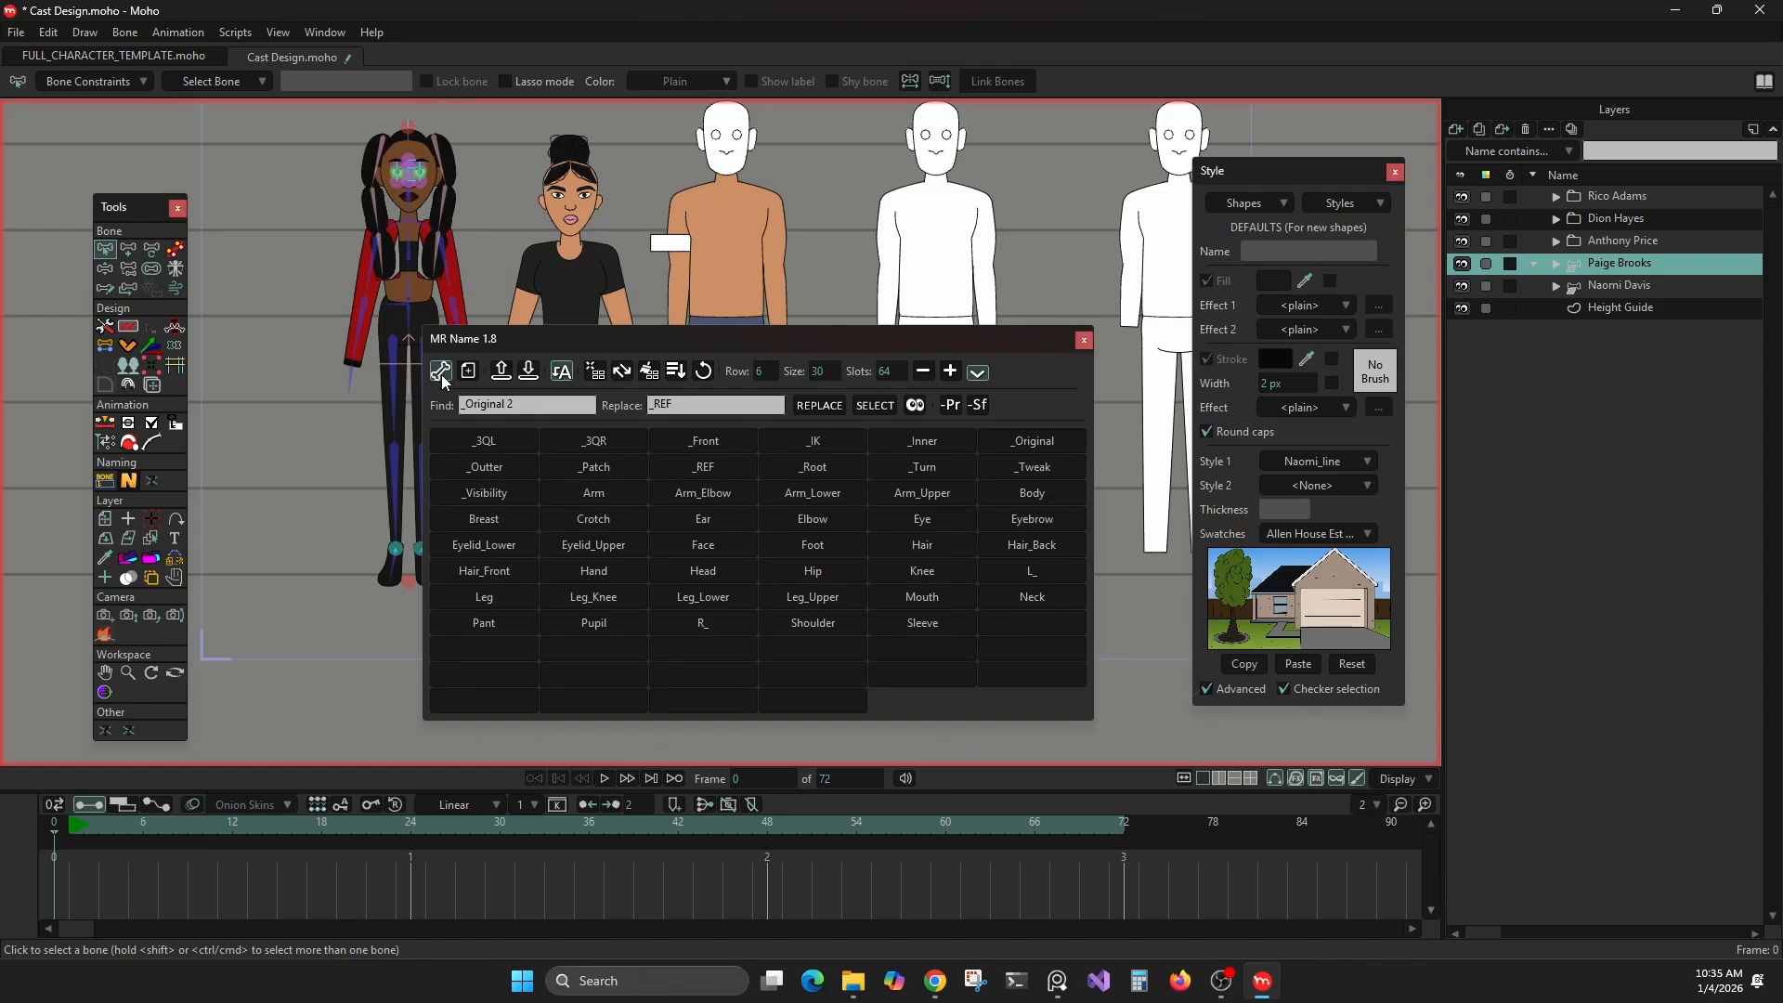
Switch MR Name from bone to layer naming and add a new vector layer above the topmost character group
{"action": "left_click", "coordinate": [472, 371]}
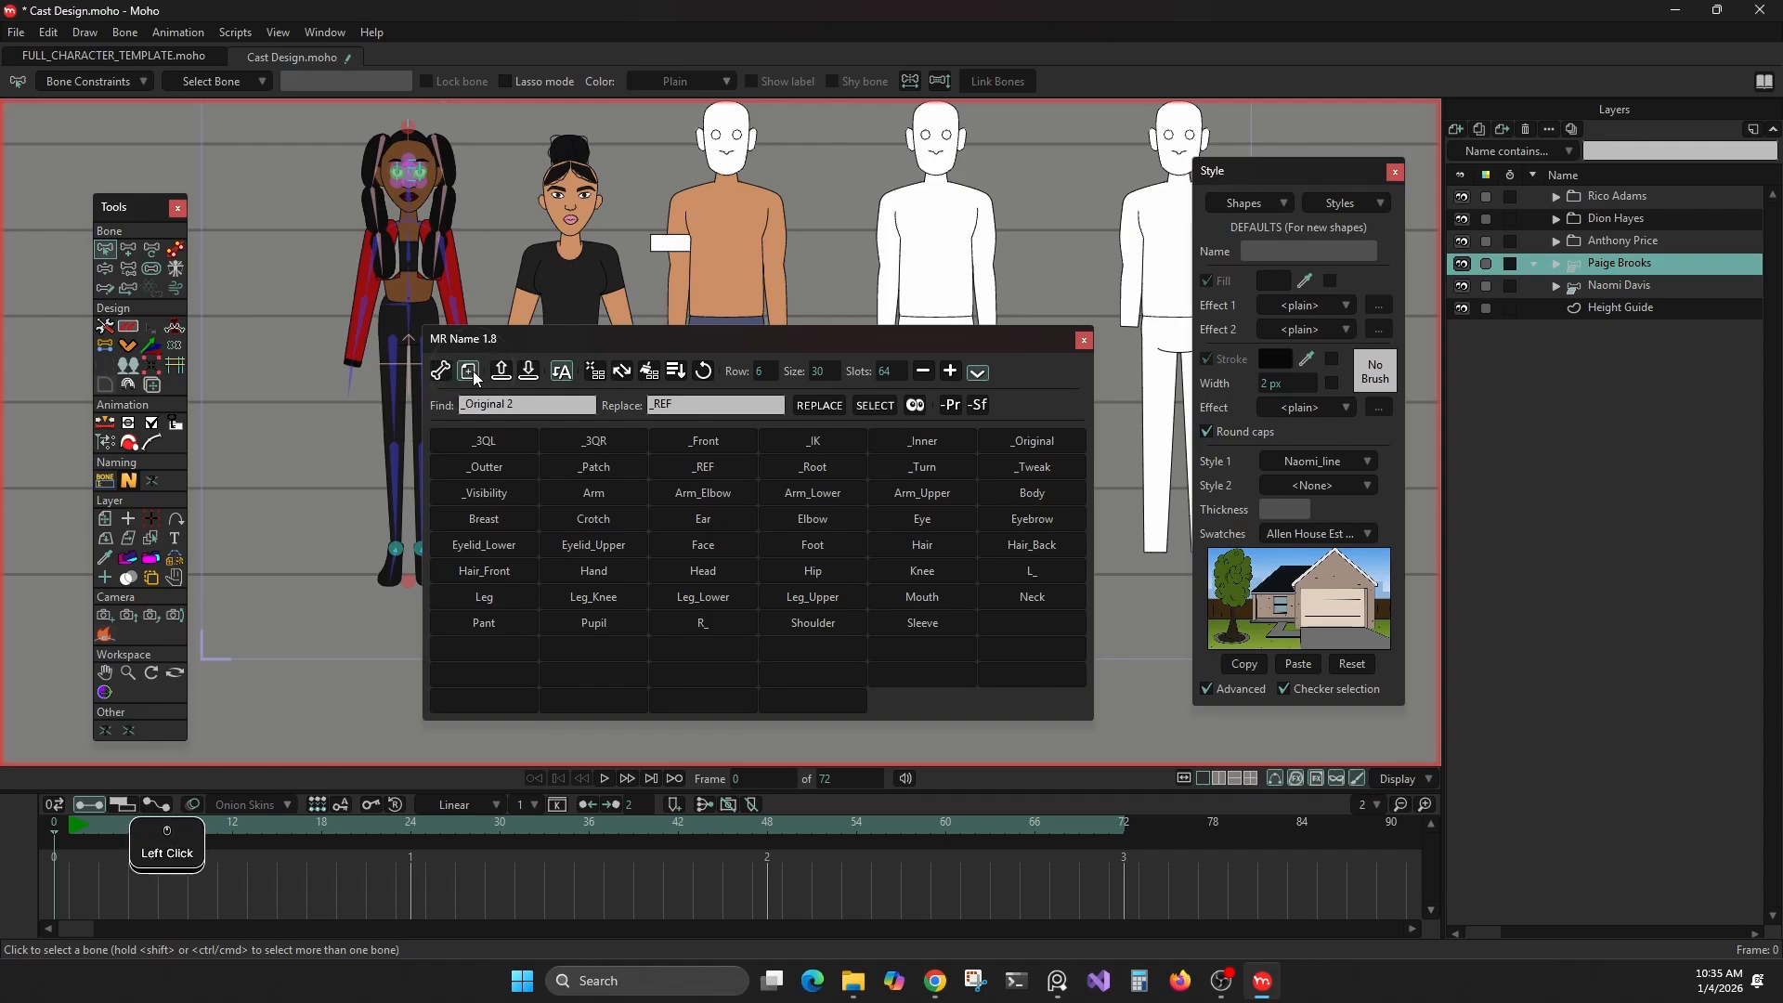
{"action": "left_click", "coordinate": [441, 373]}
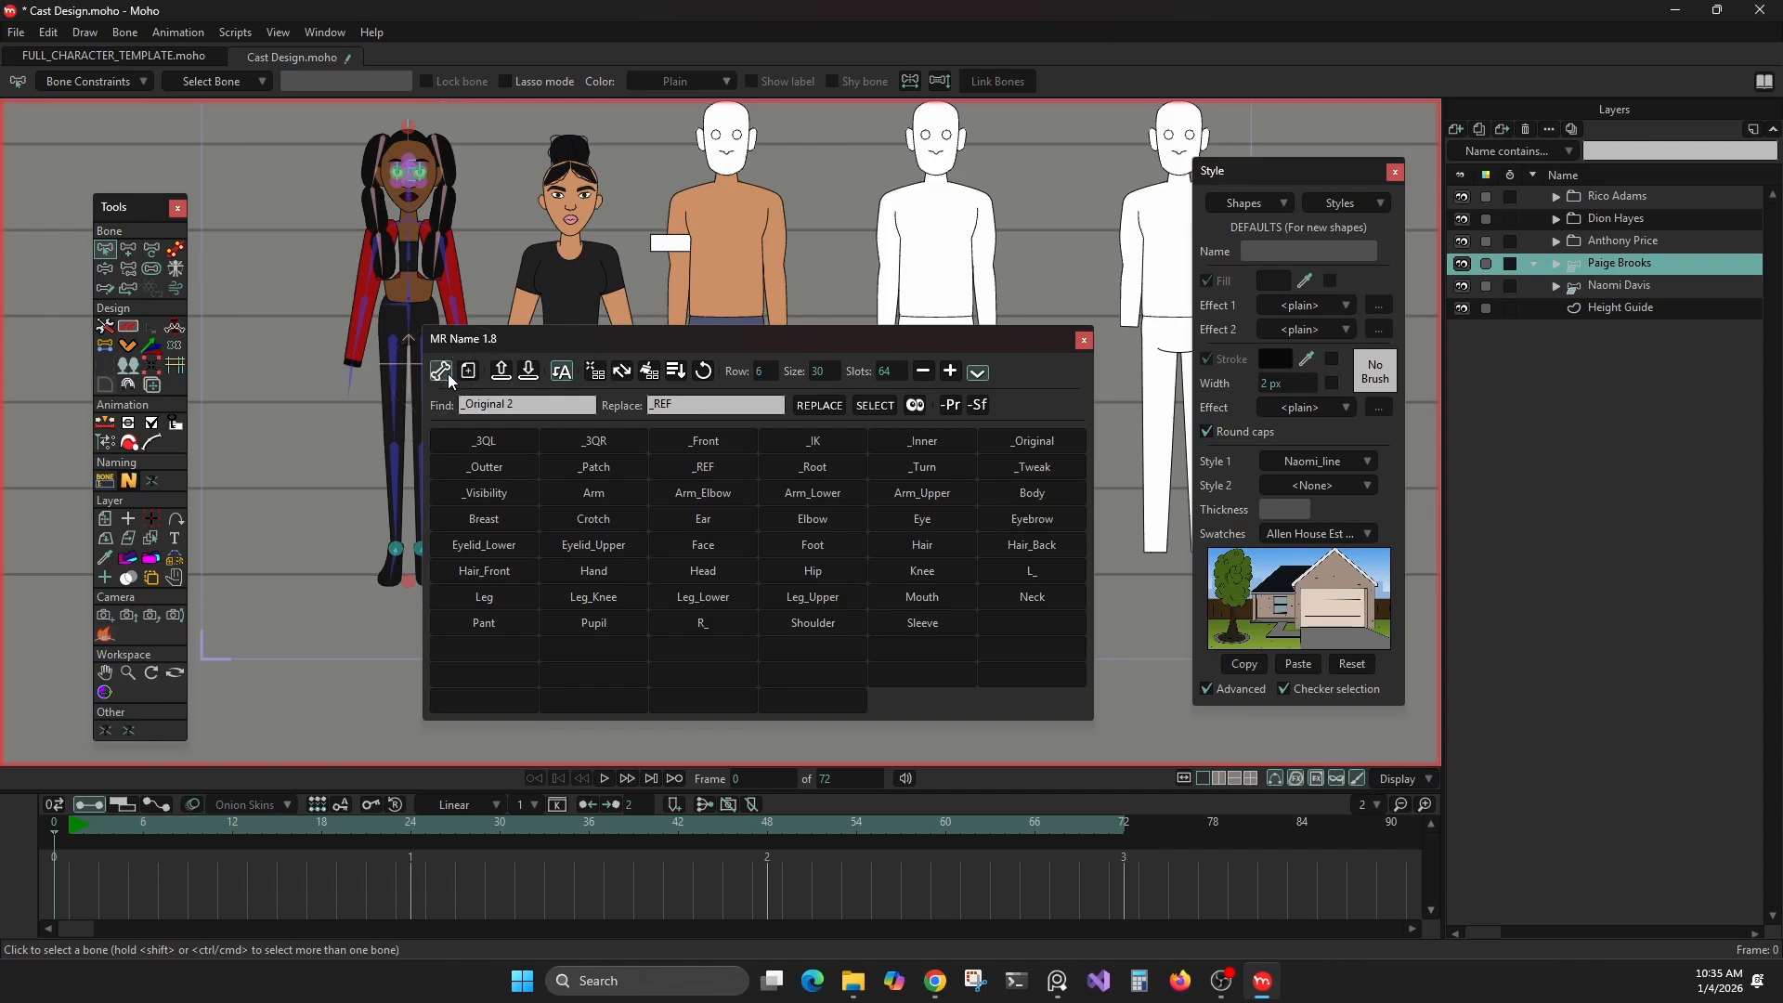
{"action": "left_click", "coordinate": [467, 376]}
{"action": "left_click", "coordinate": [1595, 187]}
{"action": "left_click", "coordinate": [1458, 129]}
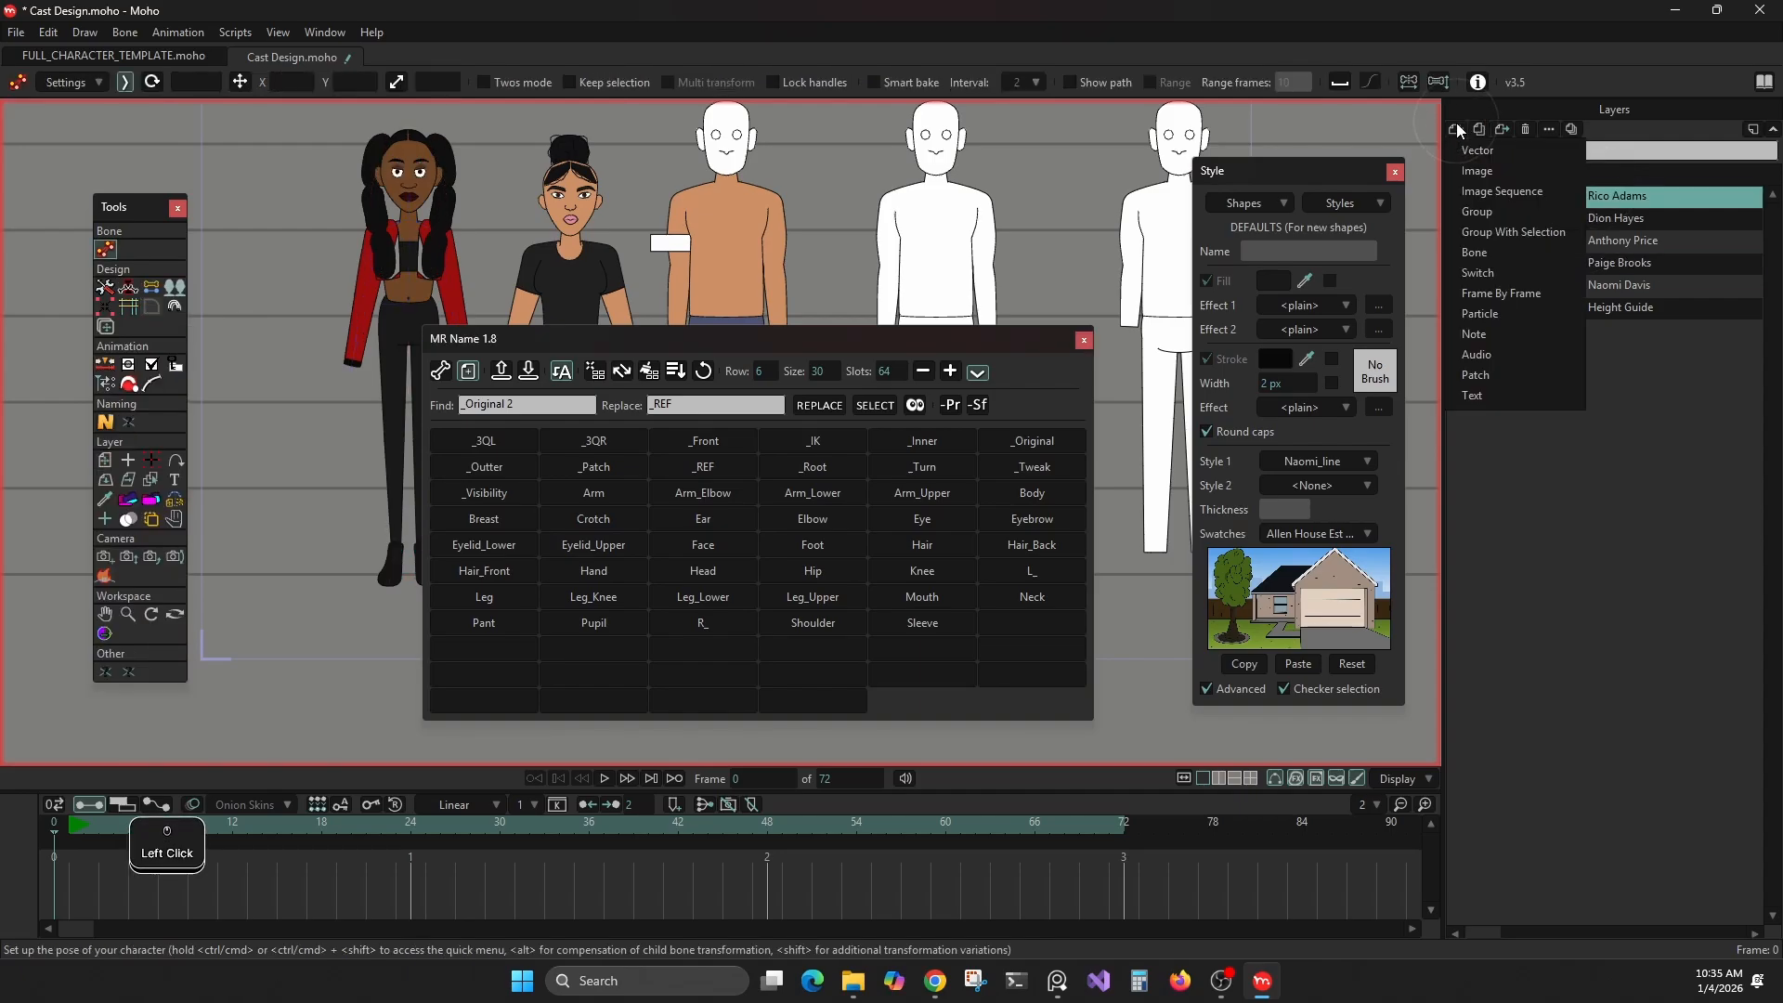
{"action": "left_click", "coordinate": [1463, 150]}
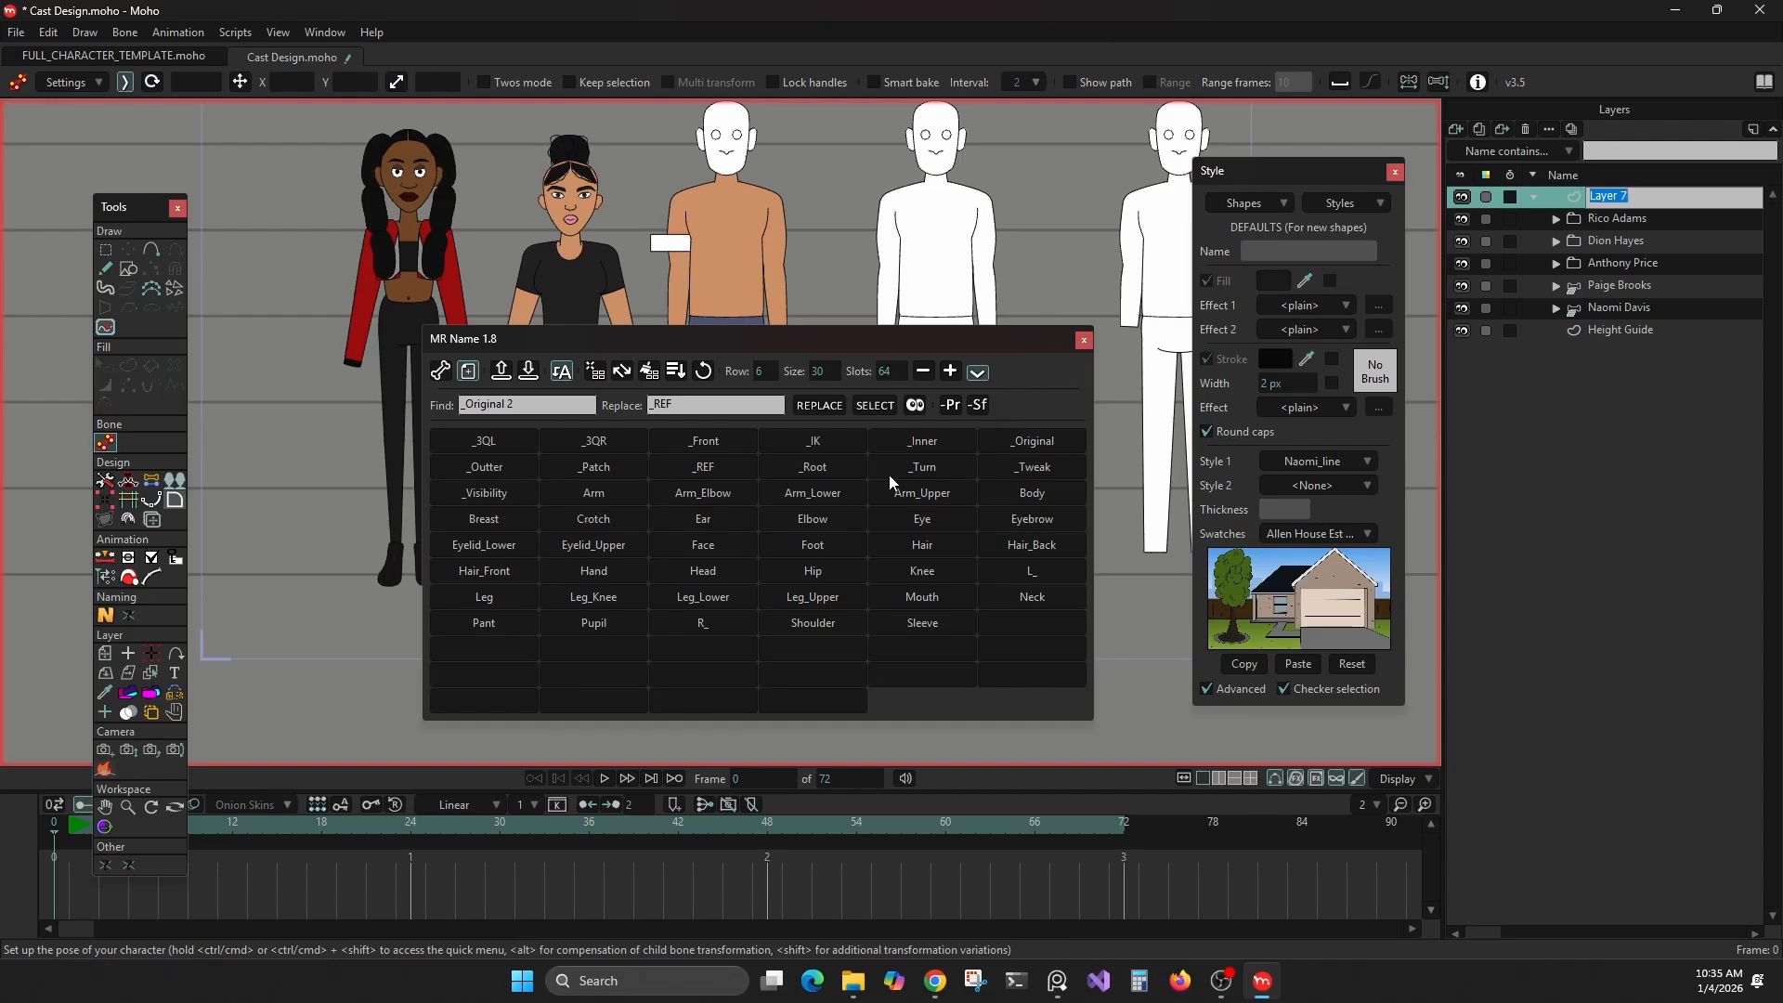
Try naming the new layer Ear, and build a compound name from the Arm_Elbow, Arm_Lower, _Root, _REF and Face slots
{"action": "left_click", "coordinate": [728, 520]}
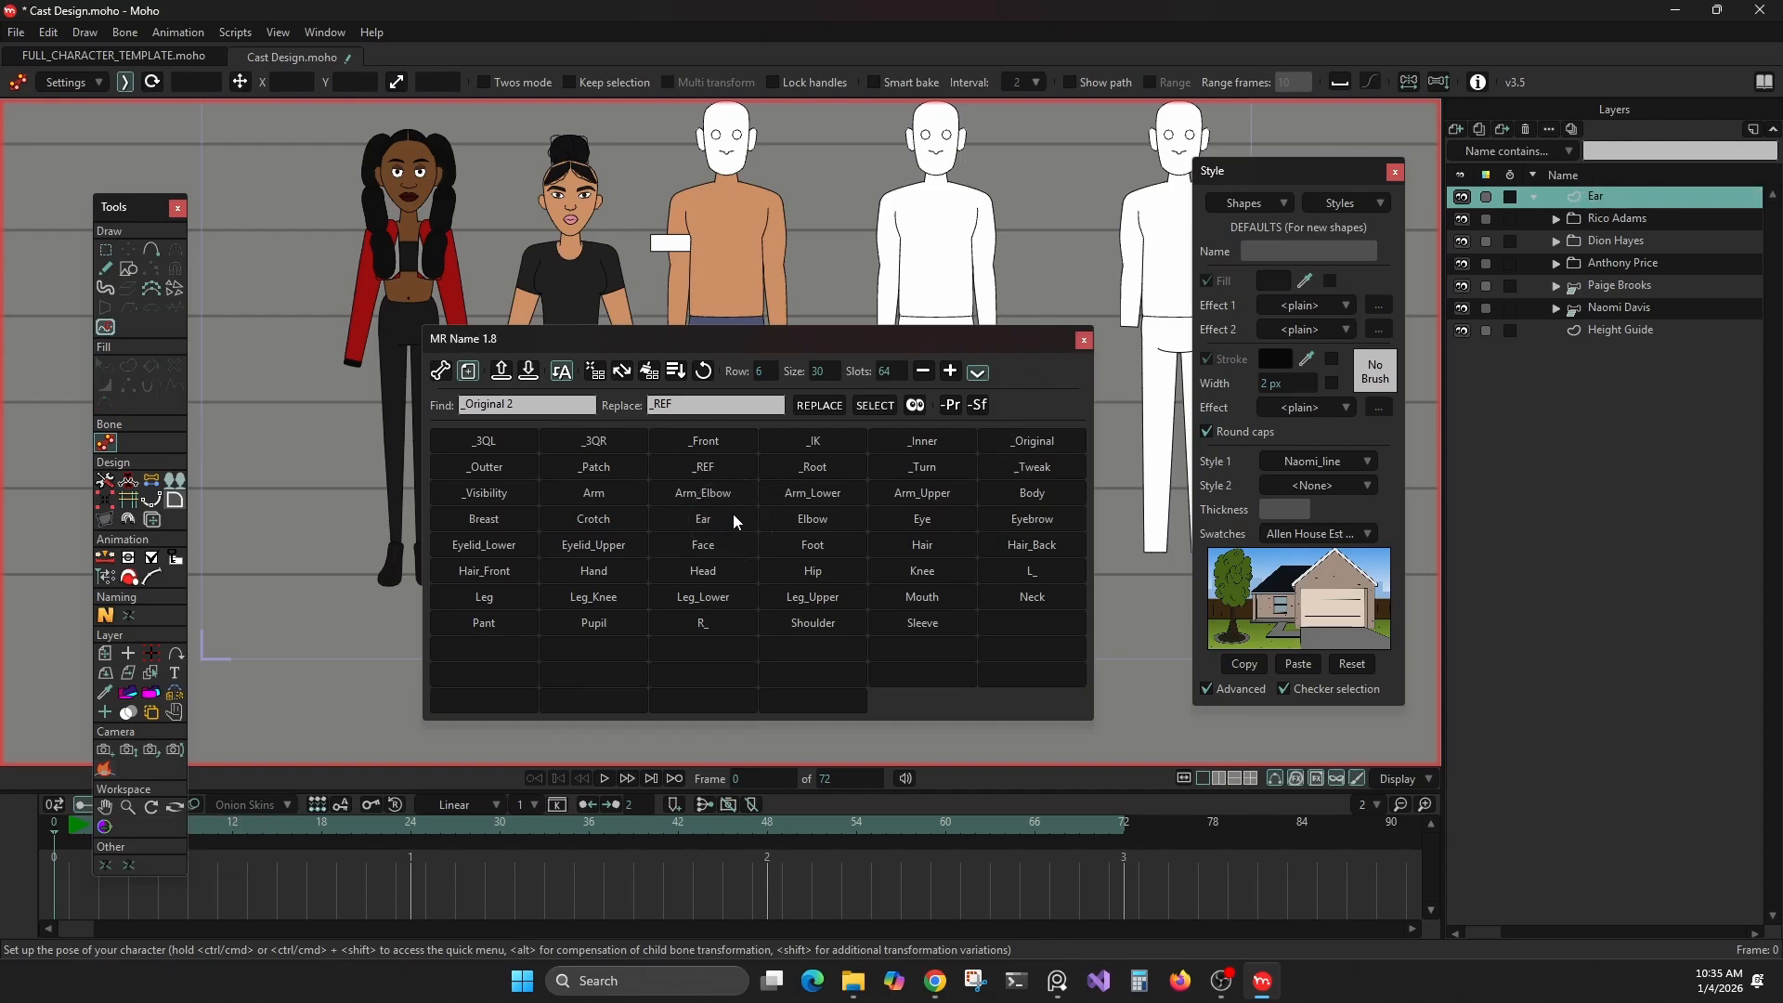
{"action": "key", "text": "alt"}
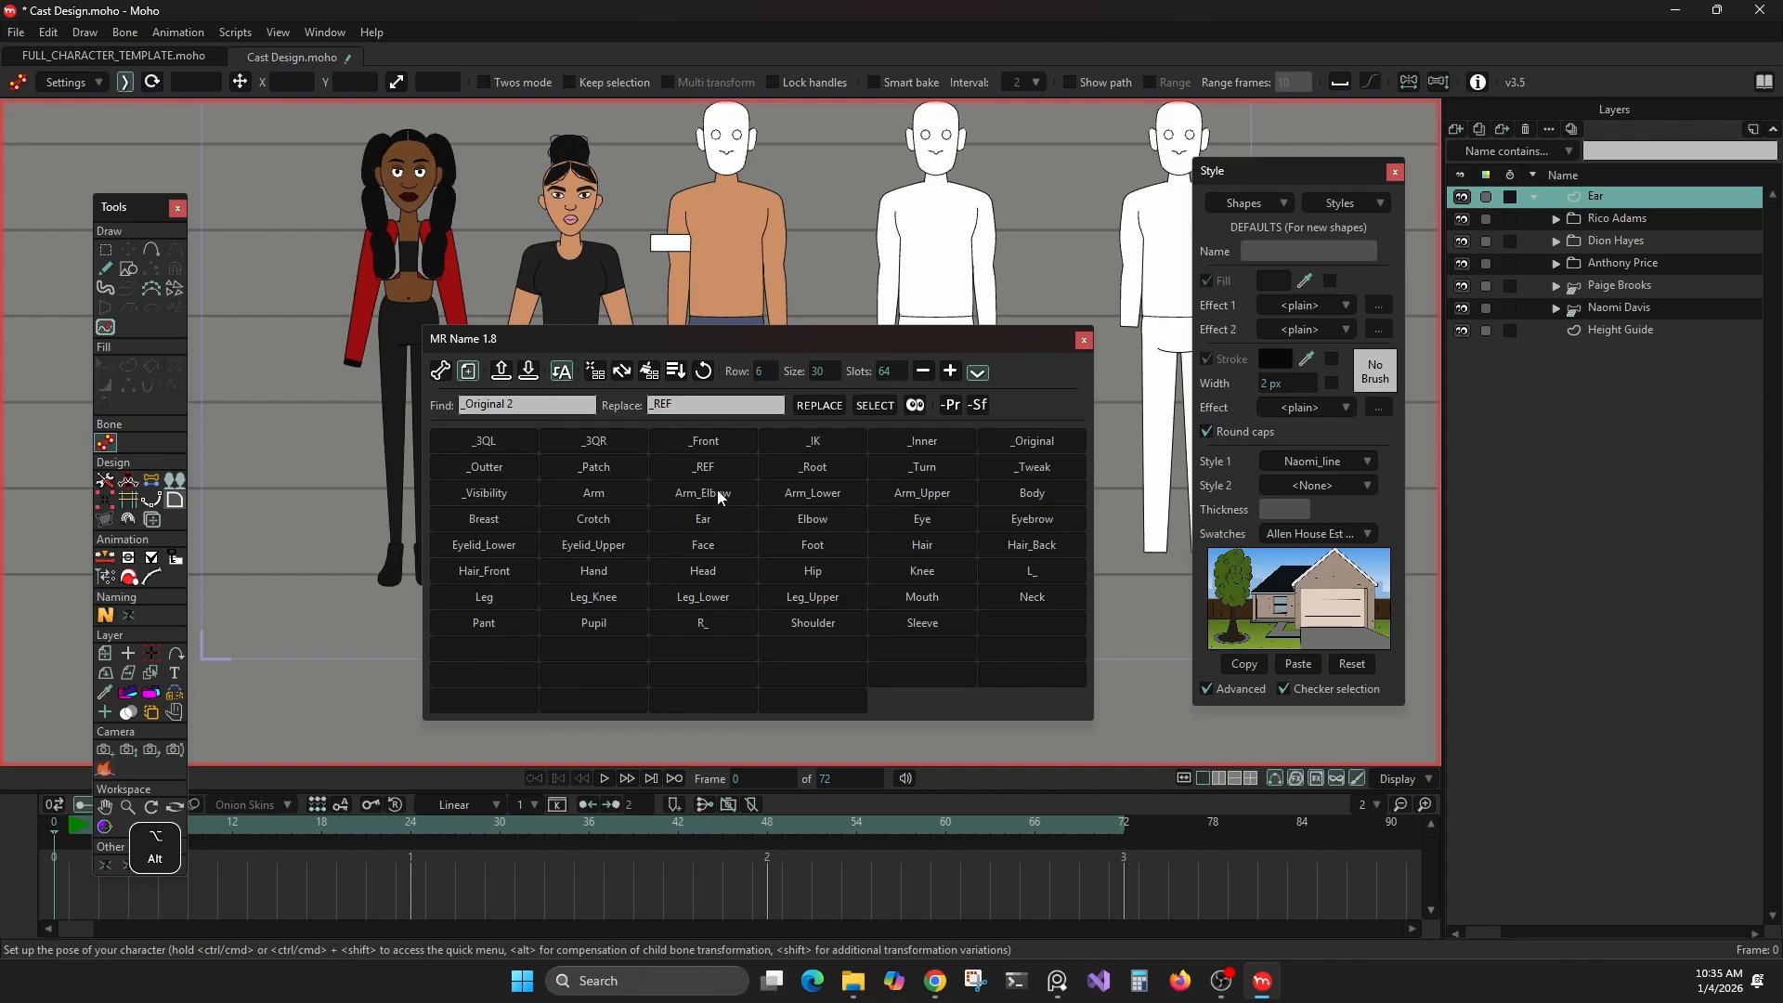
{"action": "left_click", "coordinate": [717, 492], "text": "alt"}
{"action": "left_click", "coordinate": [789, 490]}
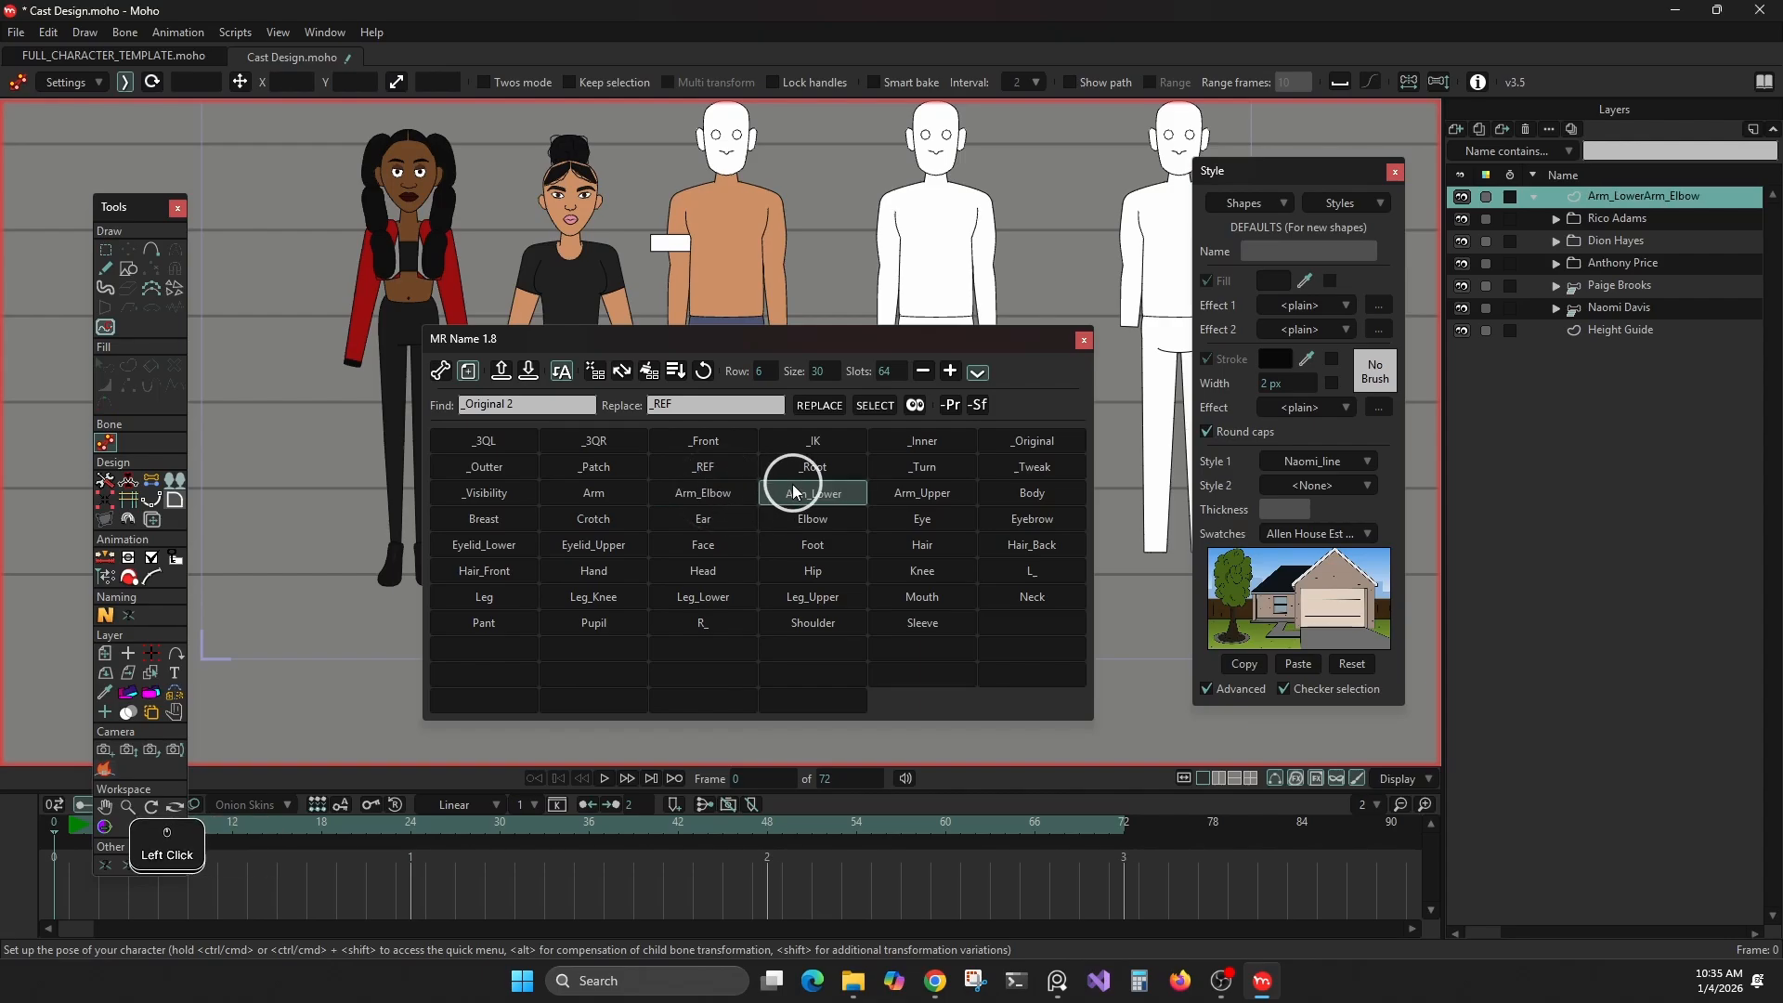
{"action": "left_click", "coordinate": [768, 463]}
{"action": "left_click", "coordinate": [704, 466]}
{"action": "left_click", "coordinate": [698, 546]}
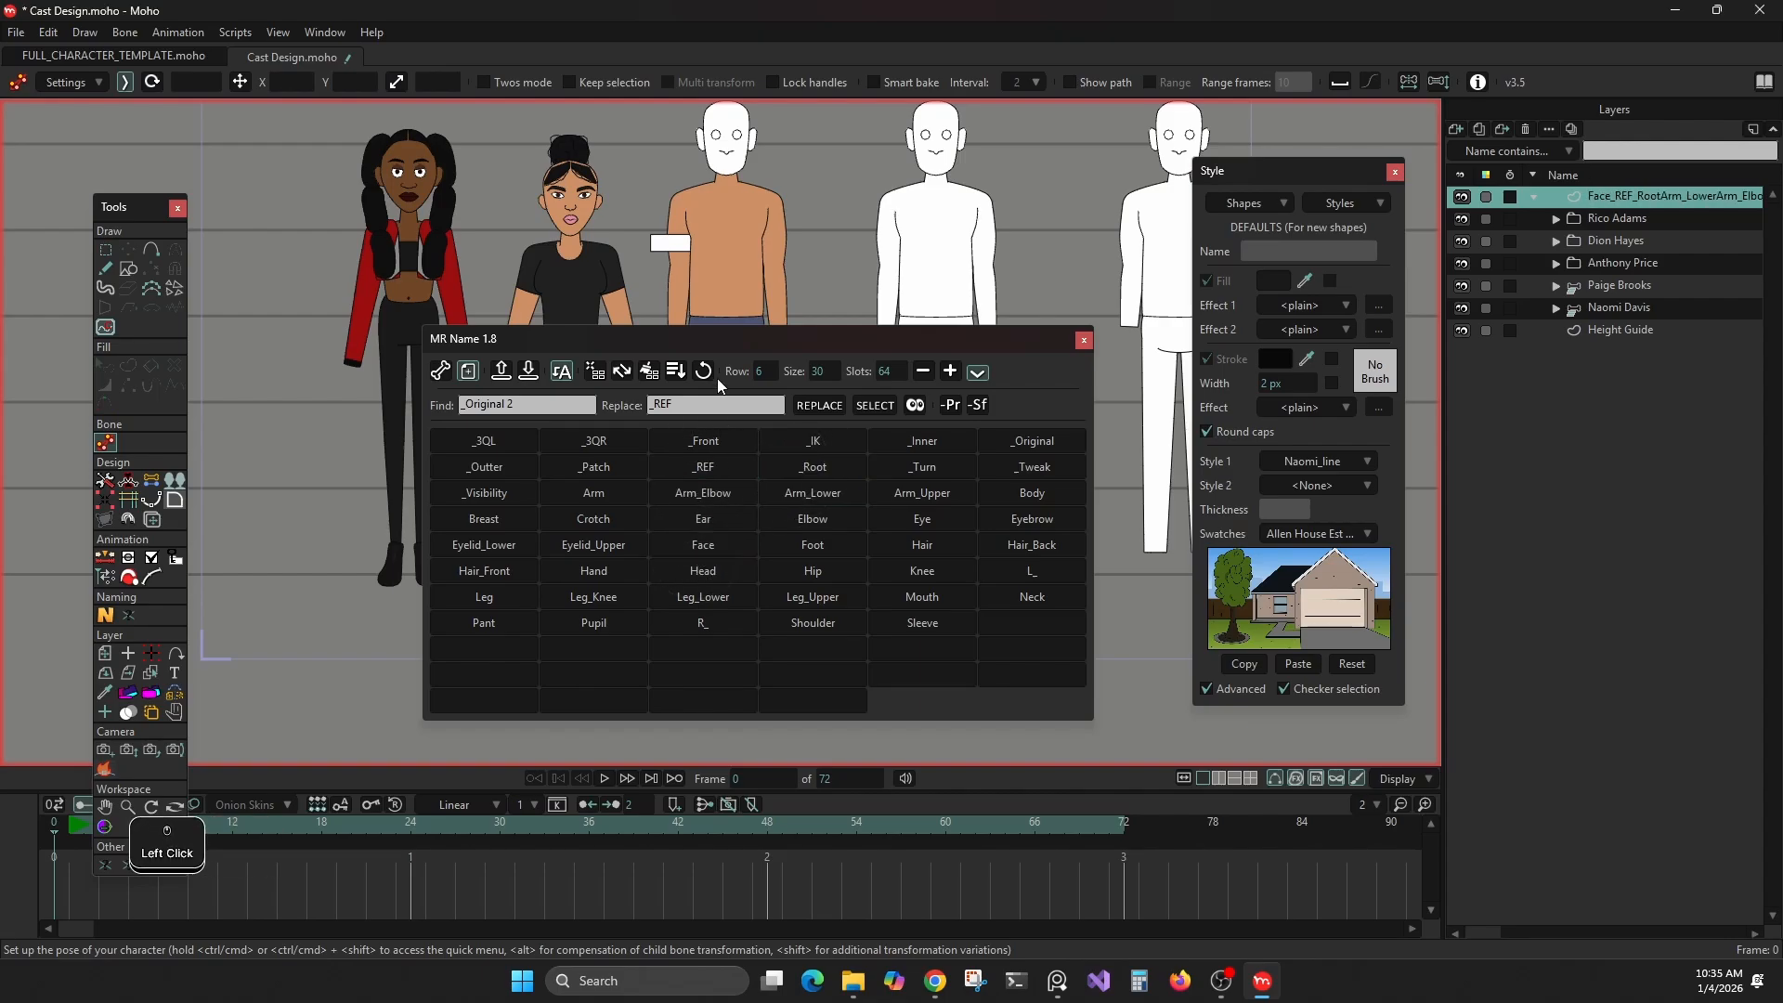
Rename the new vector layer as Arm from the MR Name slots and close the script window
{"action": "left_click", "coordinate": [603, 493], "text": "alt"}
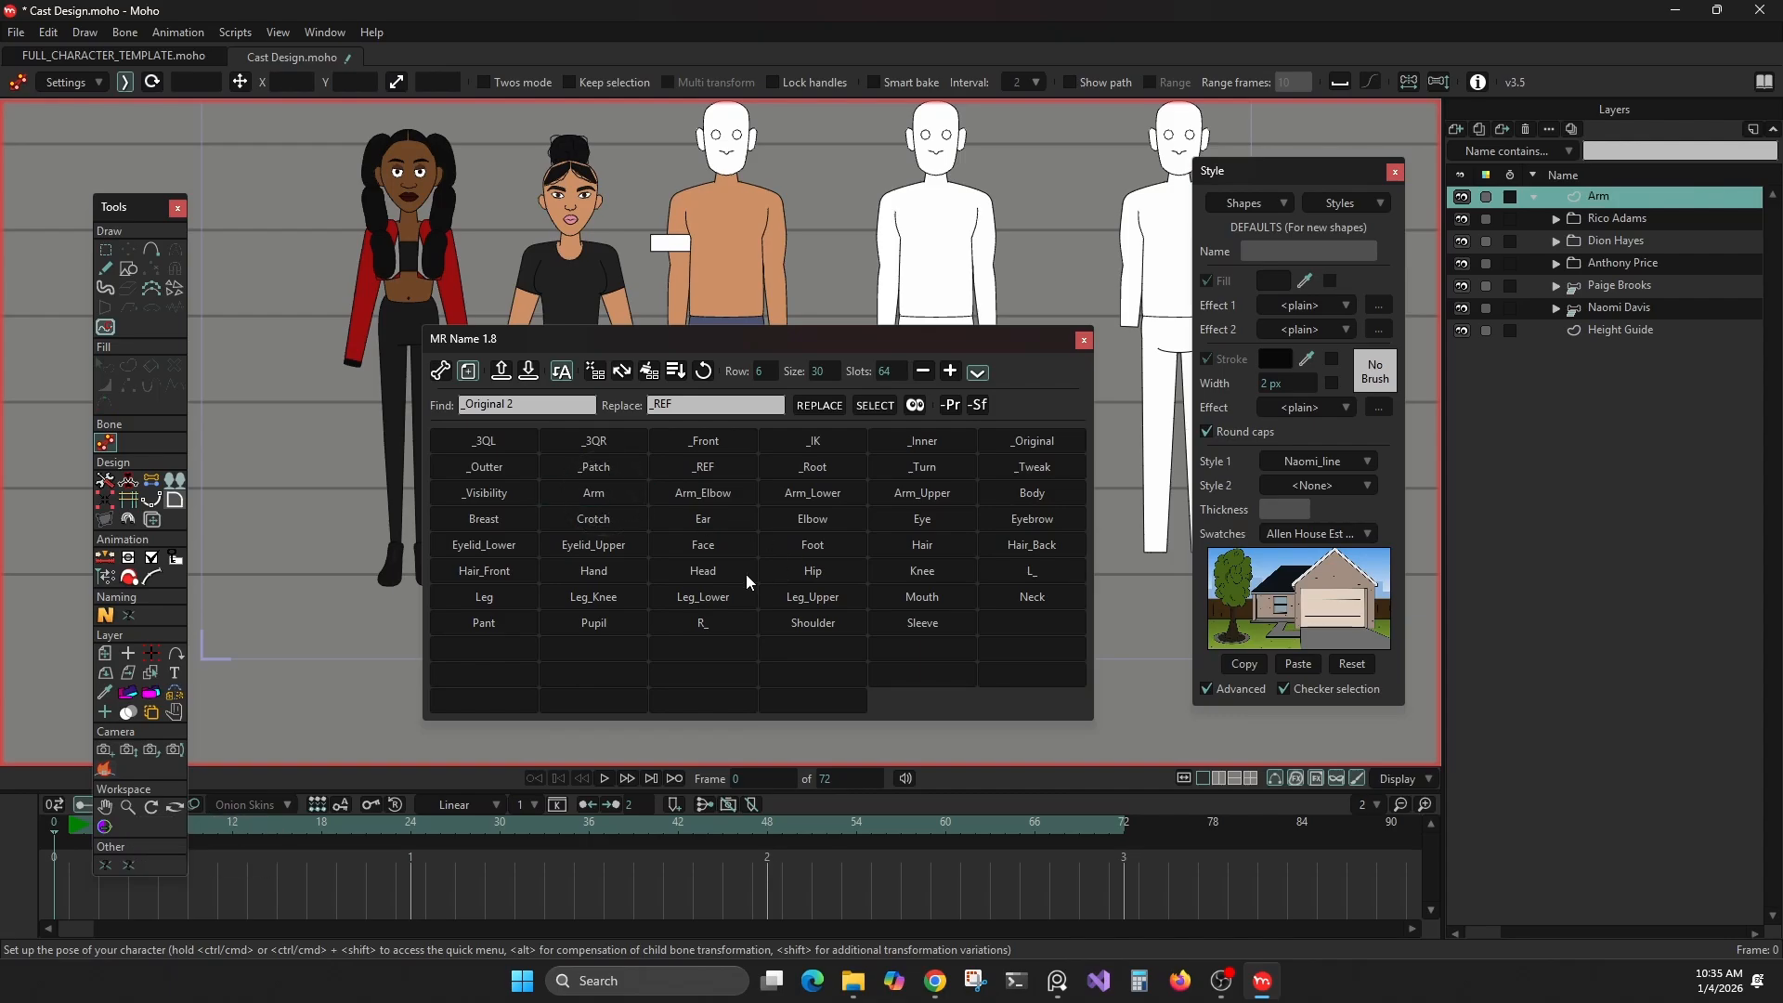
{"action": "left_click", "coordinate": [1085, 341]}
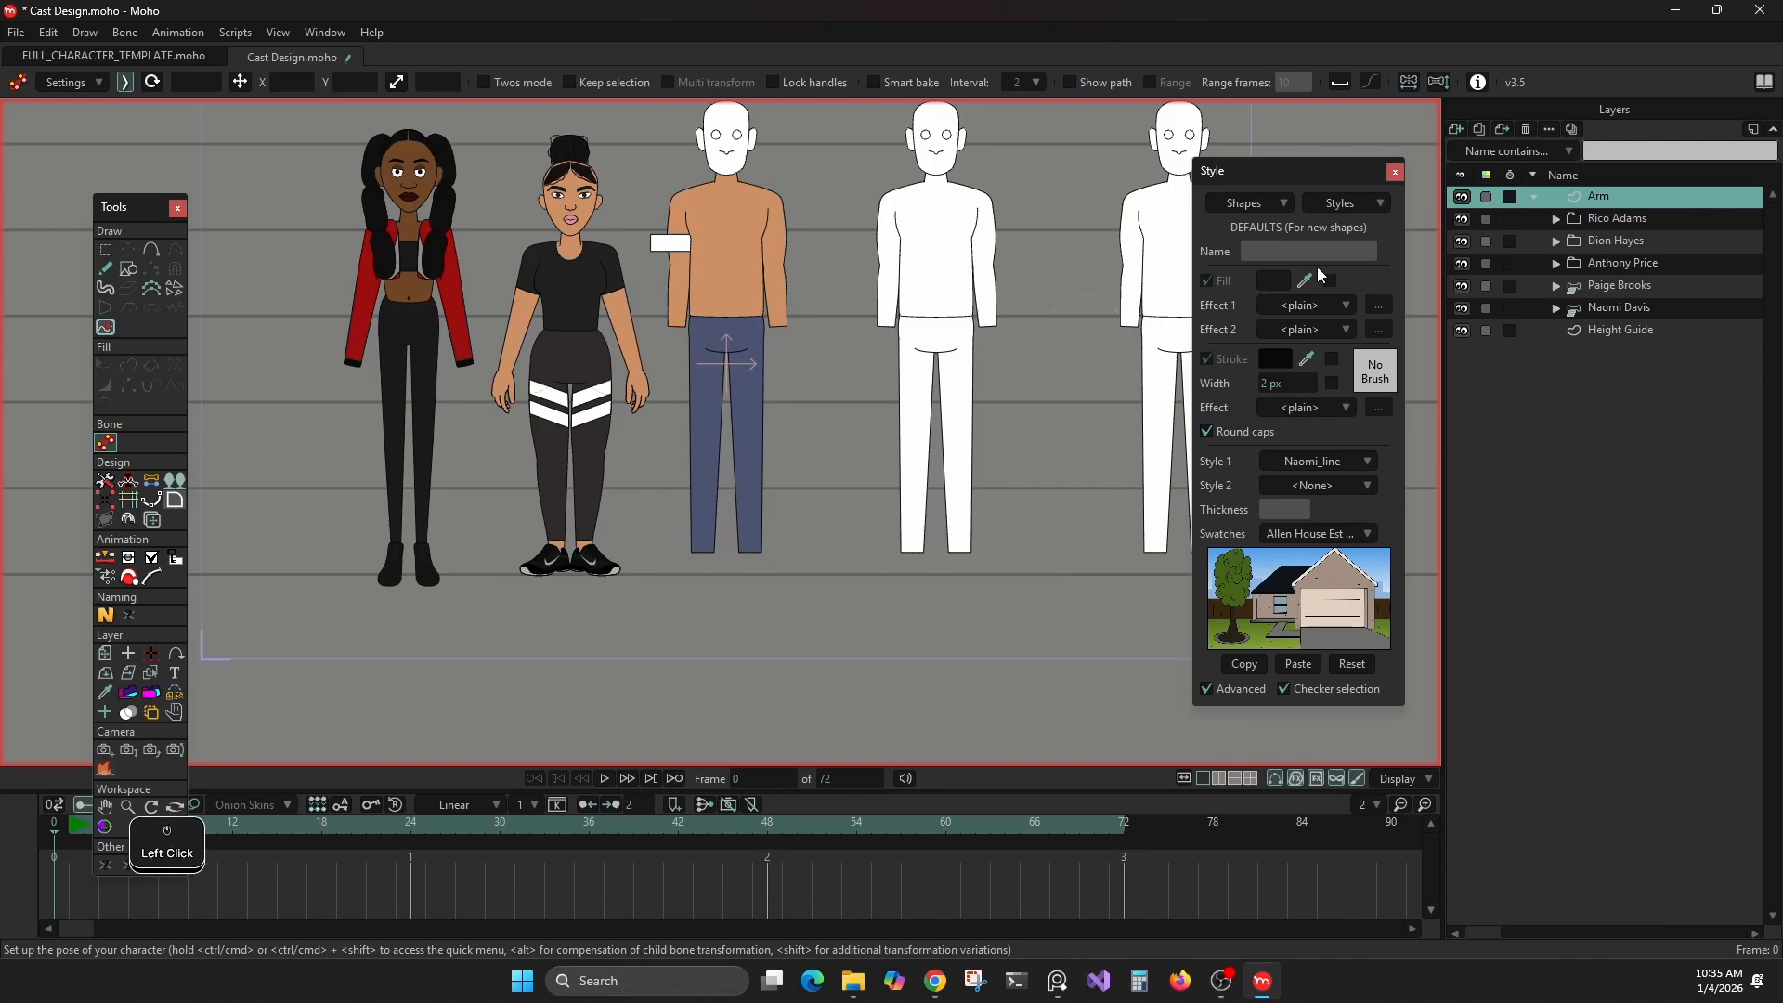
{"action": "left_click", "coordinate": [154, 483]}
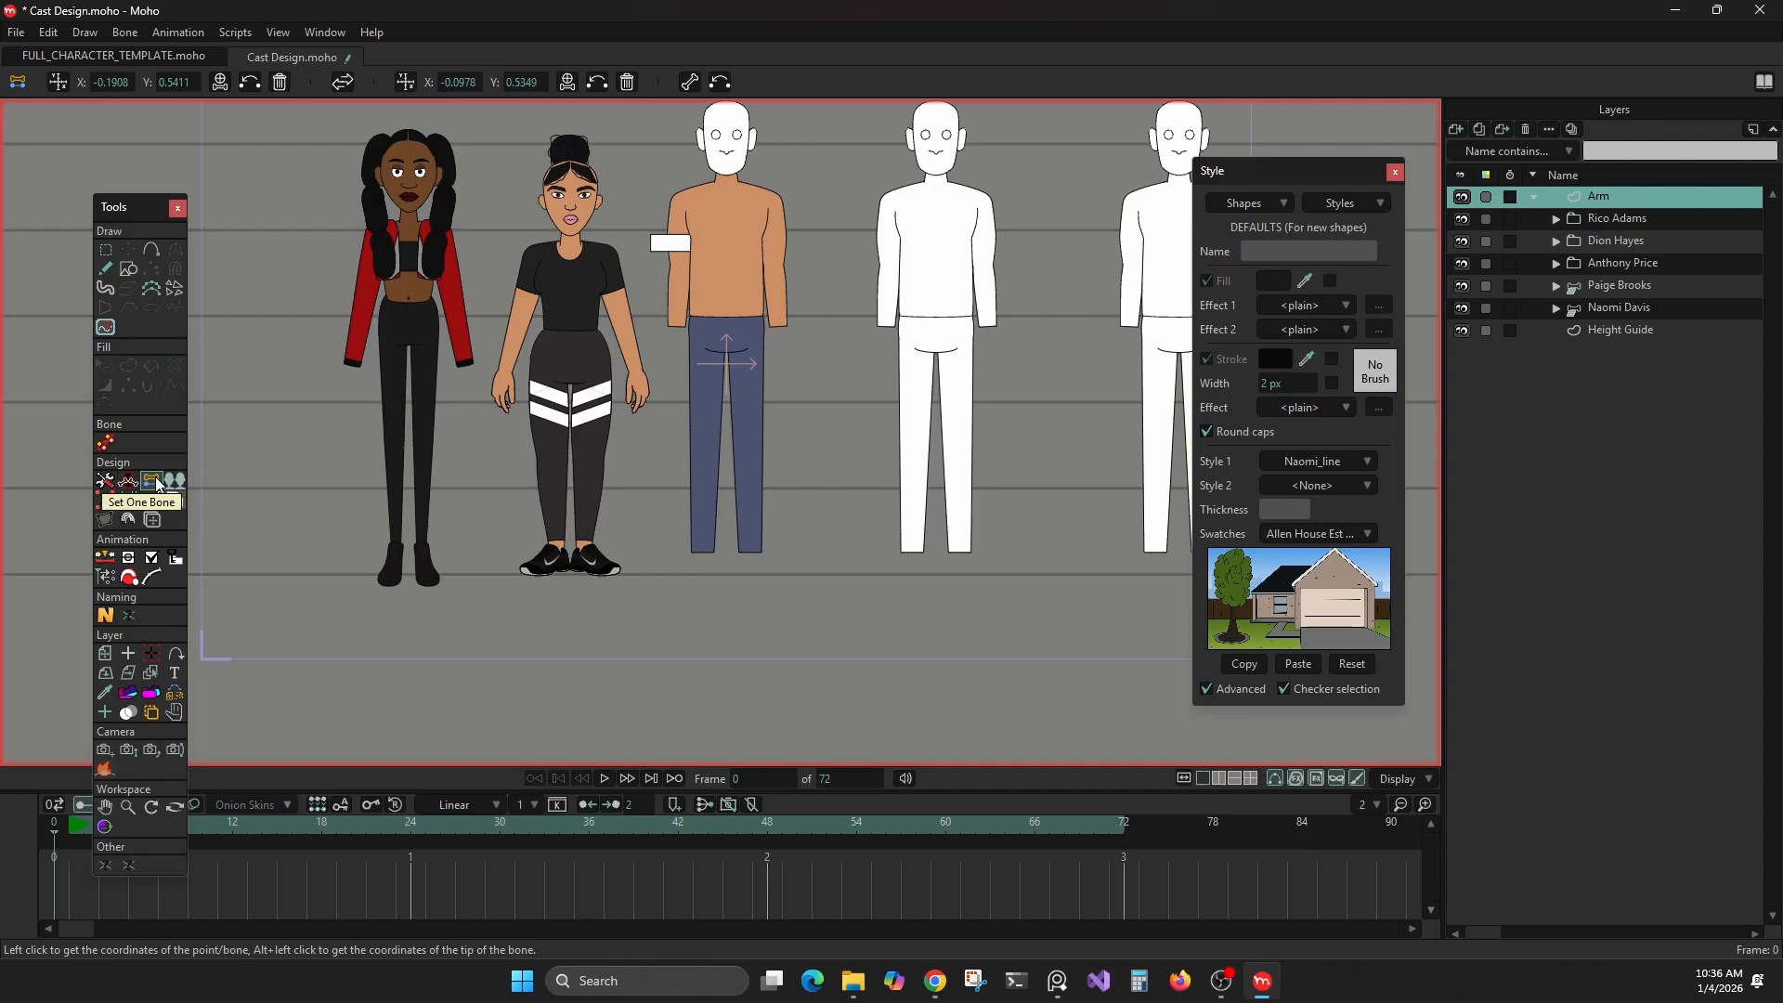
{"action": "left_click_drag", "start_coordinate": [783, 455], "coordinate": [594, 591]}
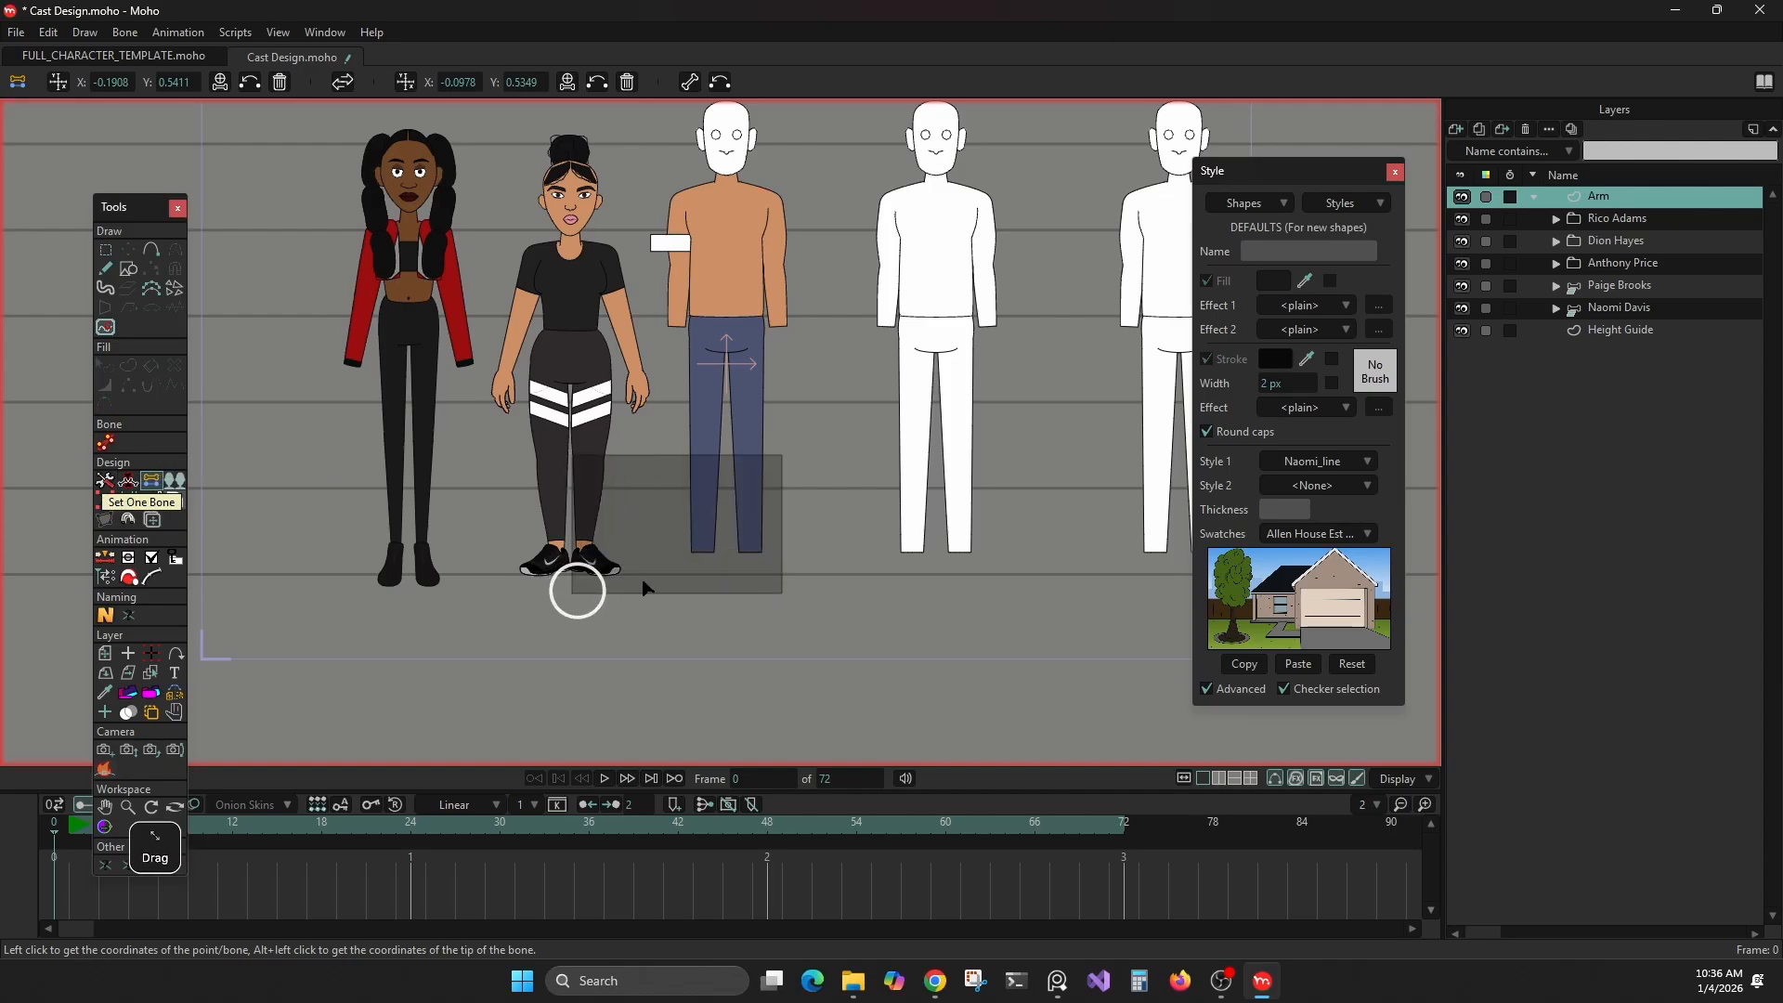
{"action": "left_click", "coordinate": [1606, 219]}
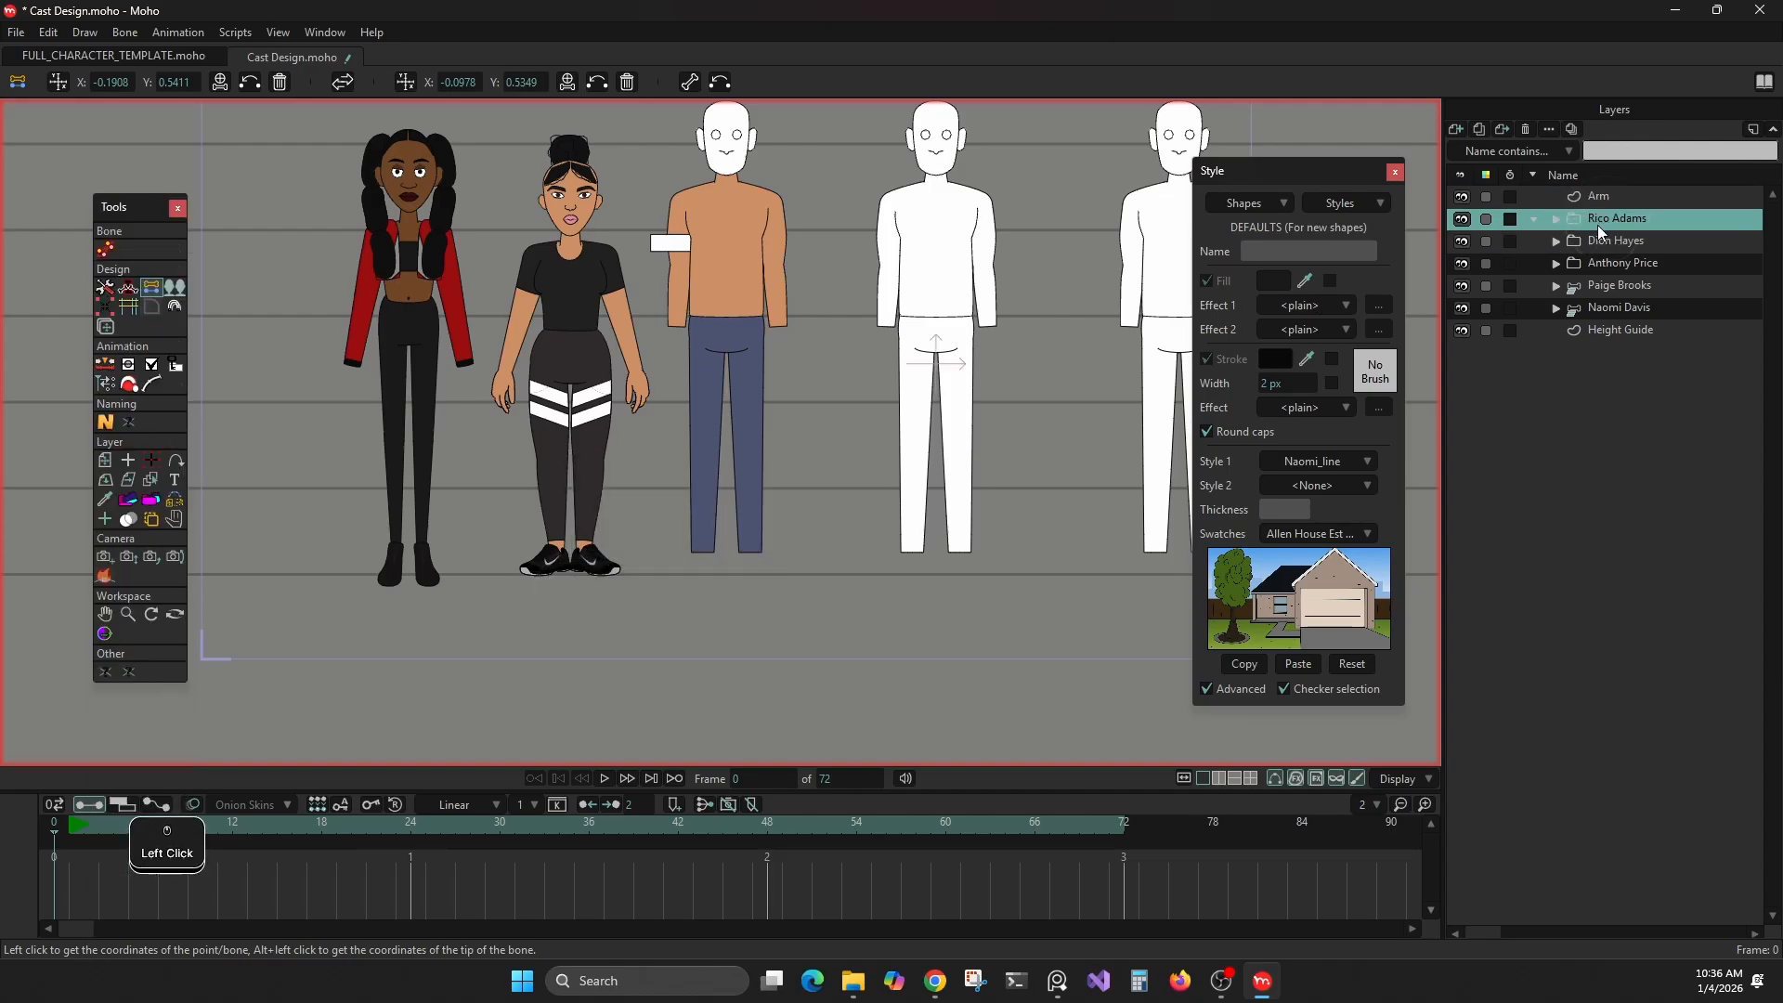
{"action": "right_click", "coordinate": [748, 261]}
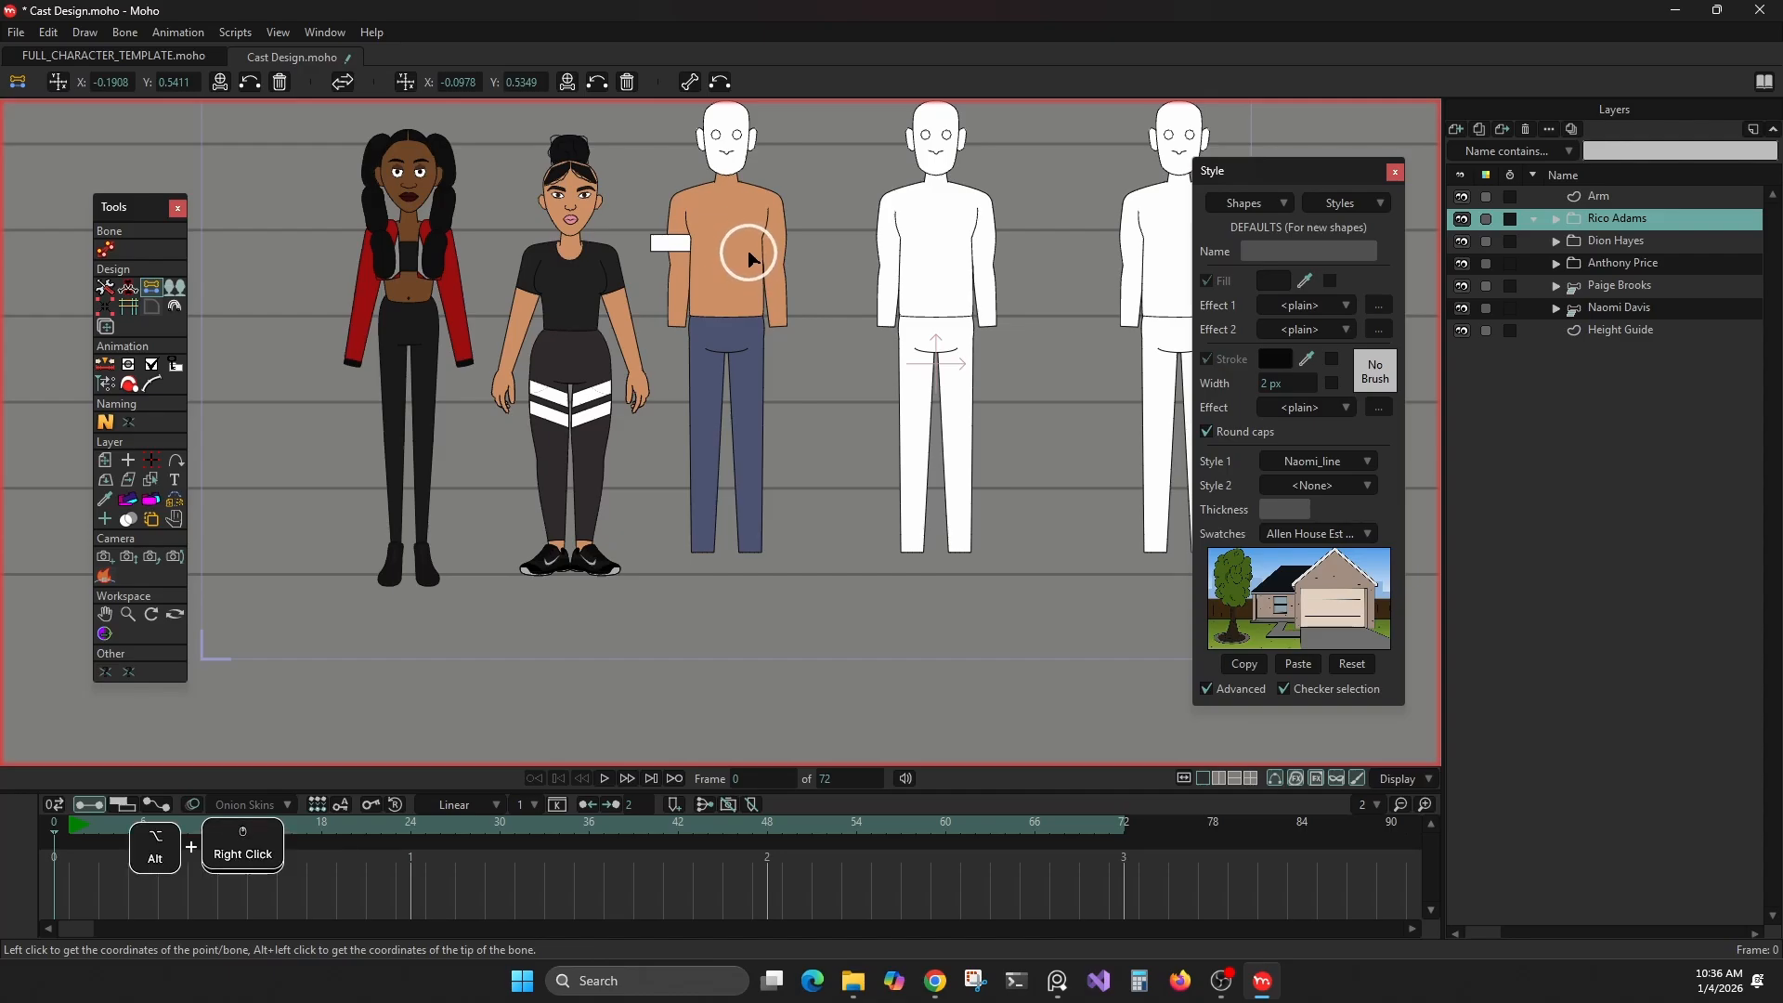
Group the shirtless character's layer group with Group With Selection and convert the new parent group to a bone layer
{"action": "left_click", "coordinate": [1592, 262]}
{"action": "left_click", "coordinate": [1454, 129]}
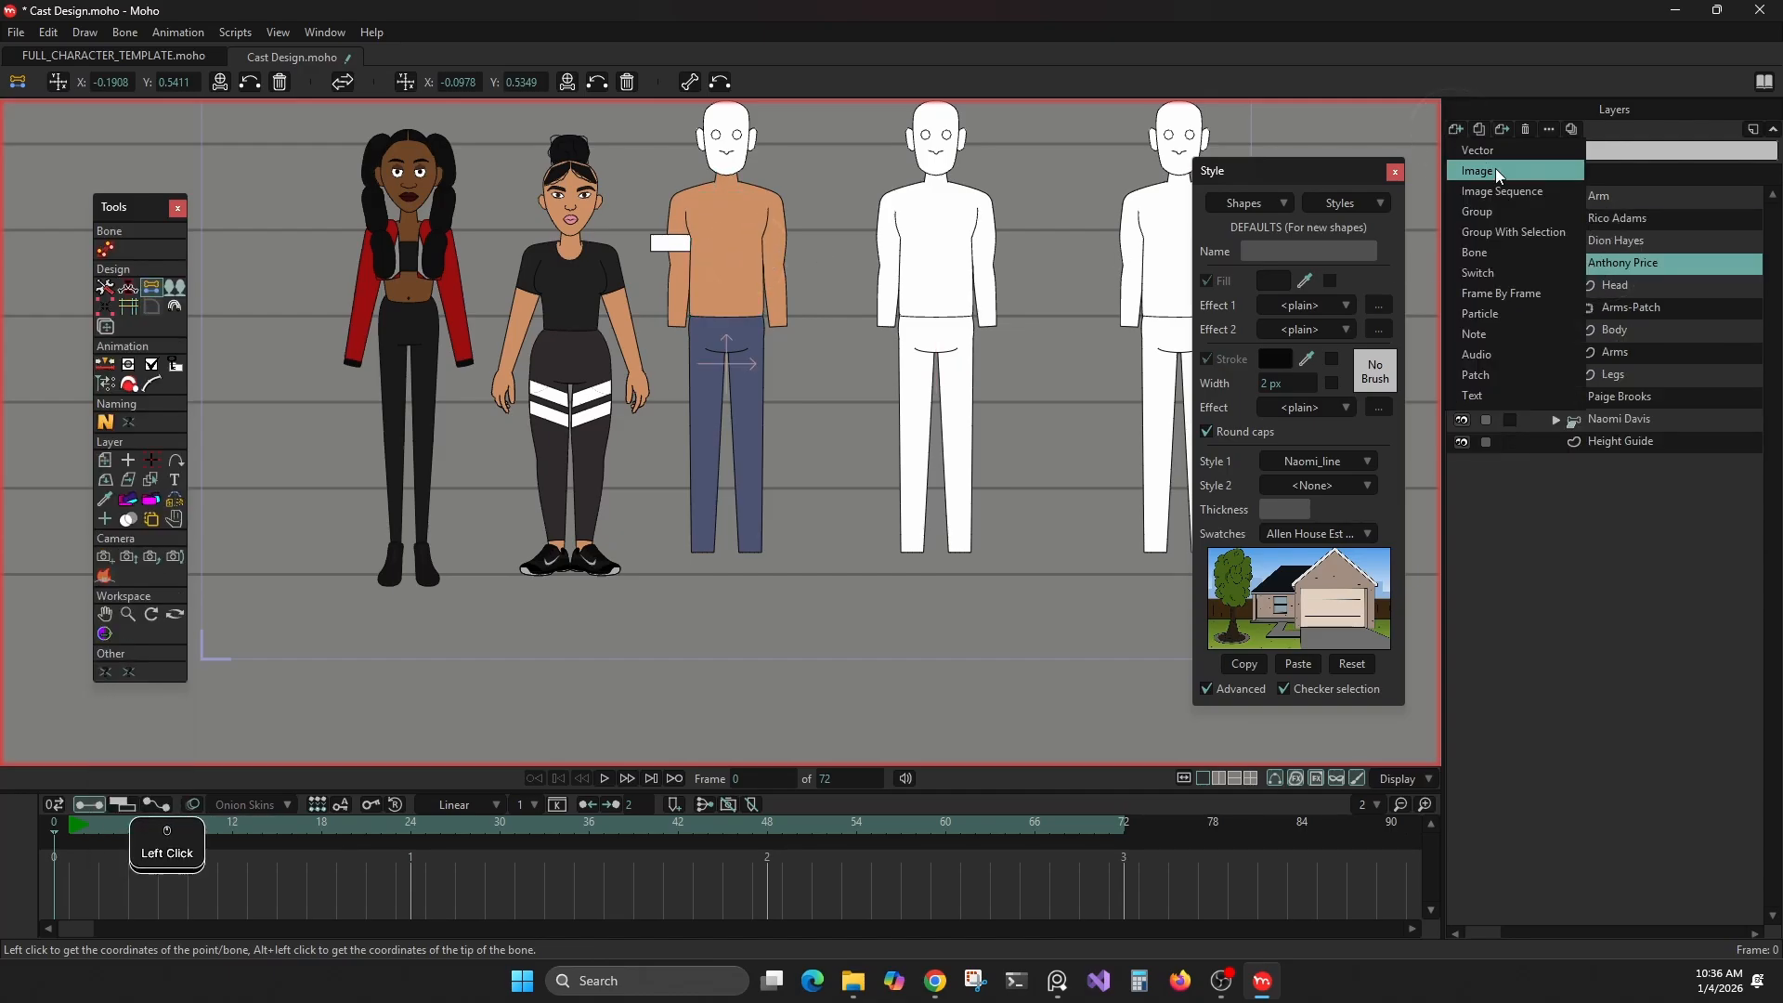
{"action": "left_click", "coordinate": [1513, 237]}
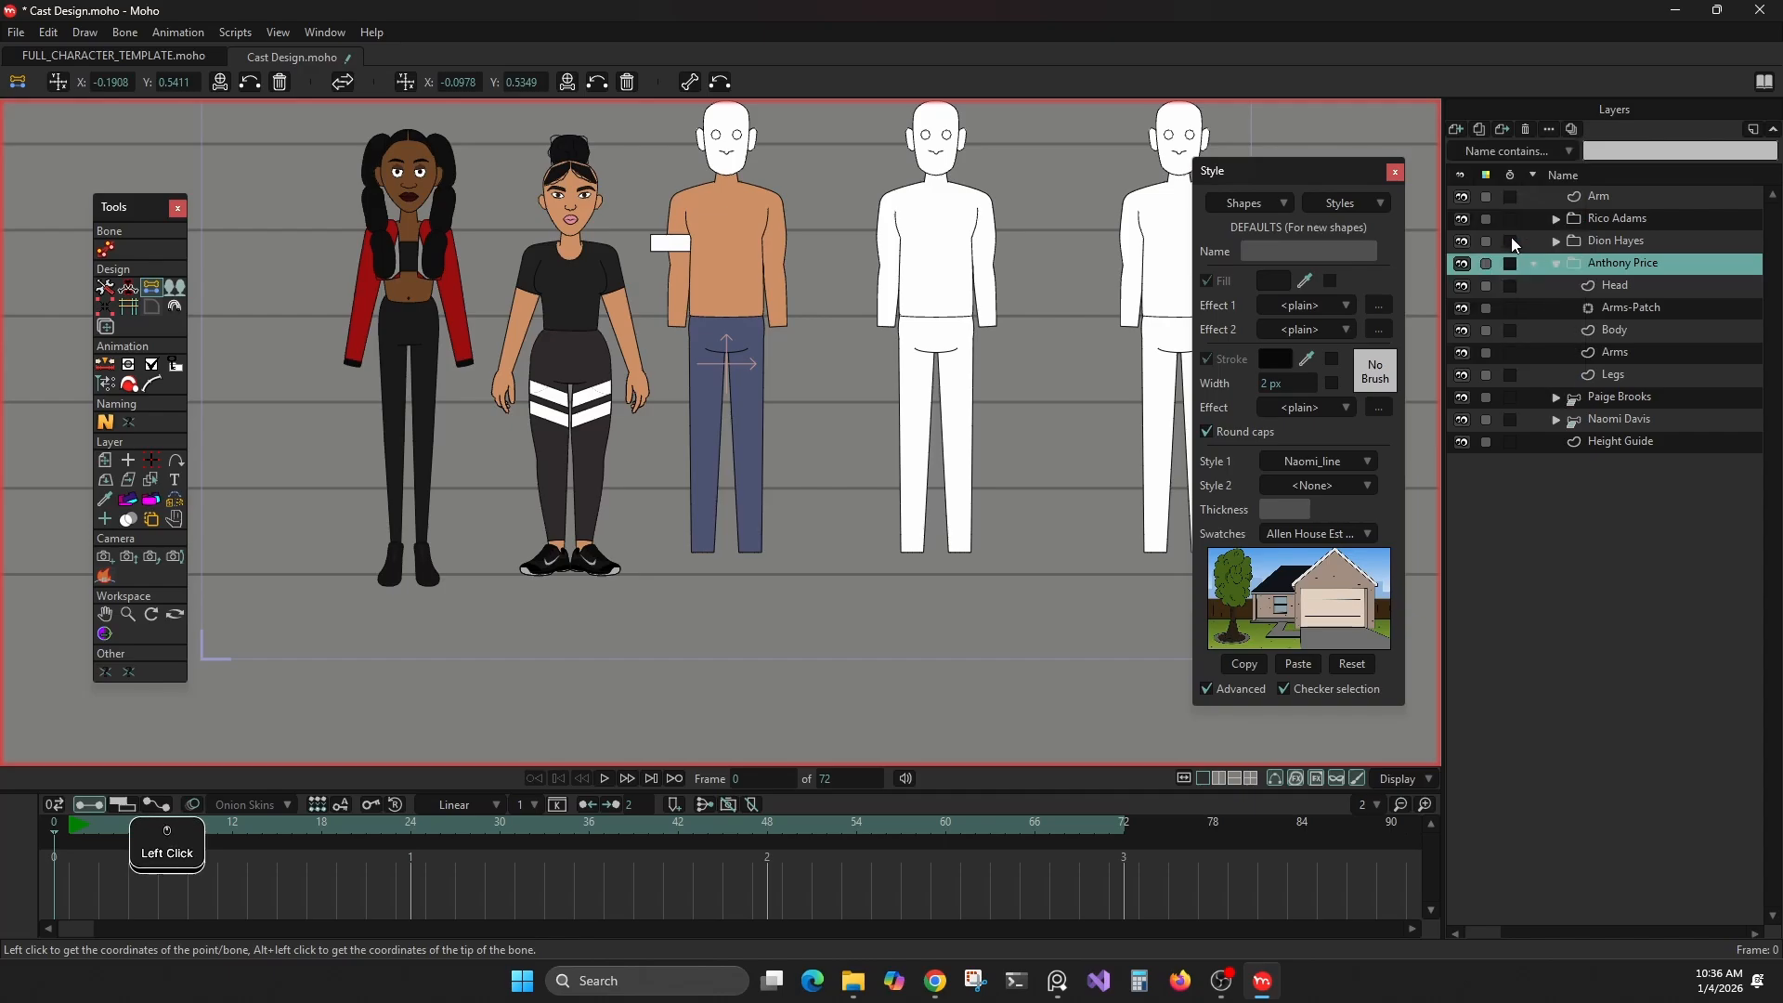
{"action": "right_click", "coordinate": [1599, 265]}
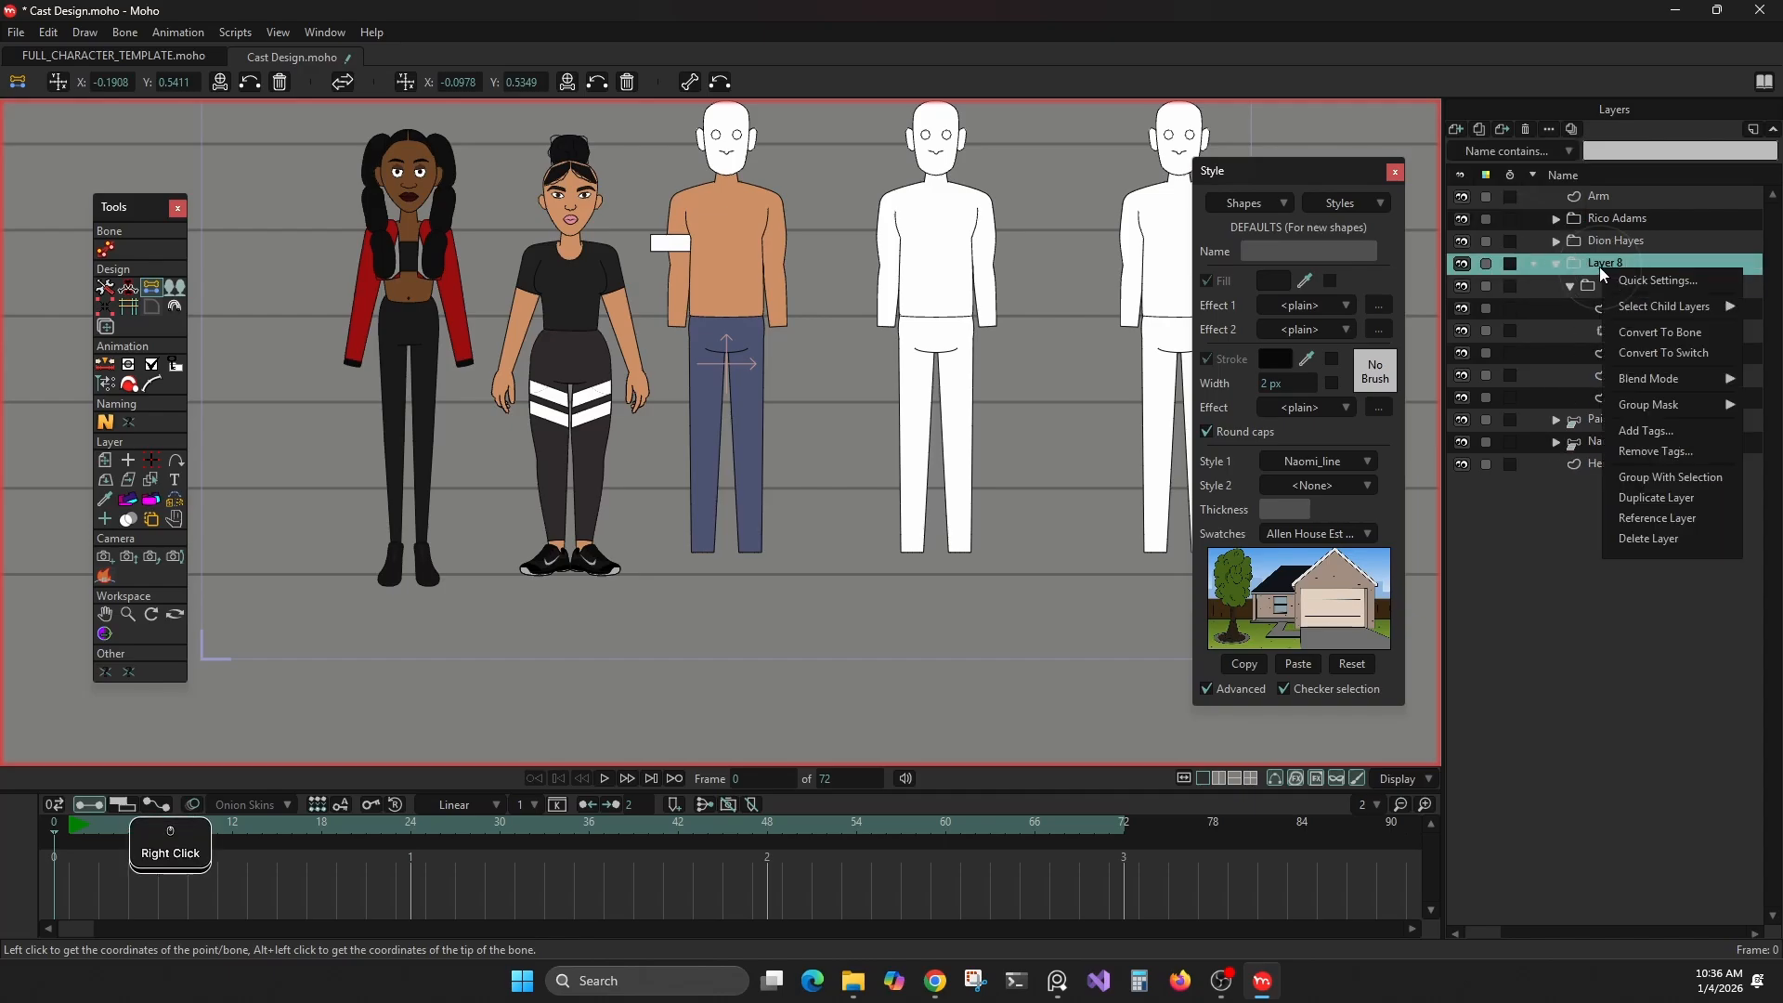
{"action": "left_click", "coordinate": [1629, 336]}
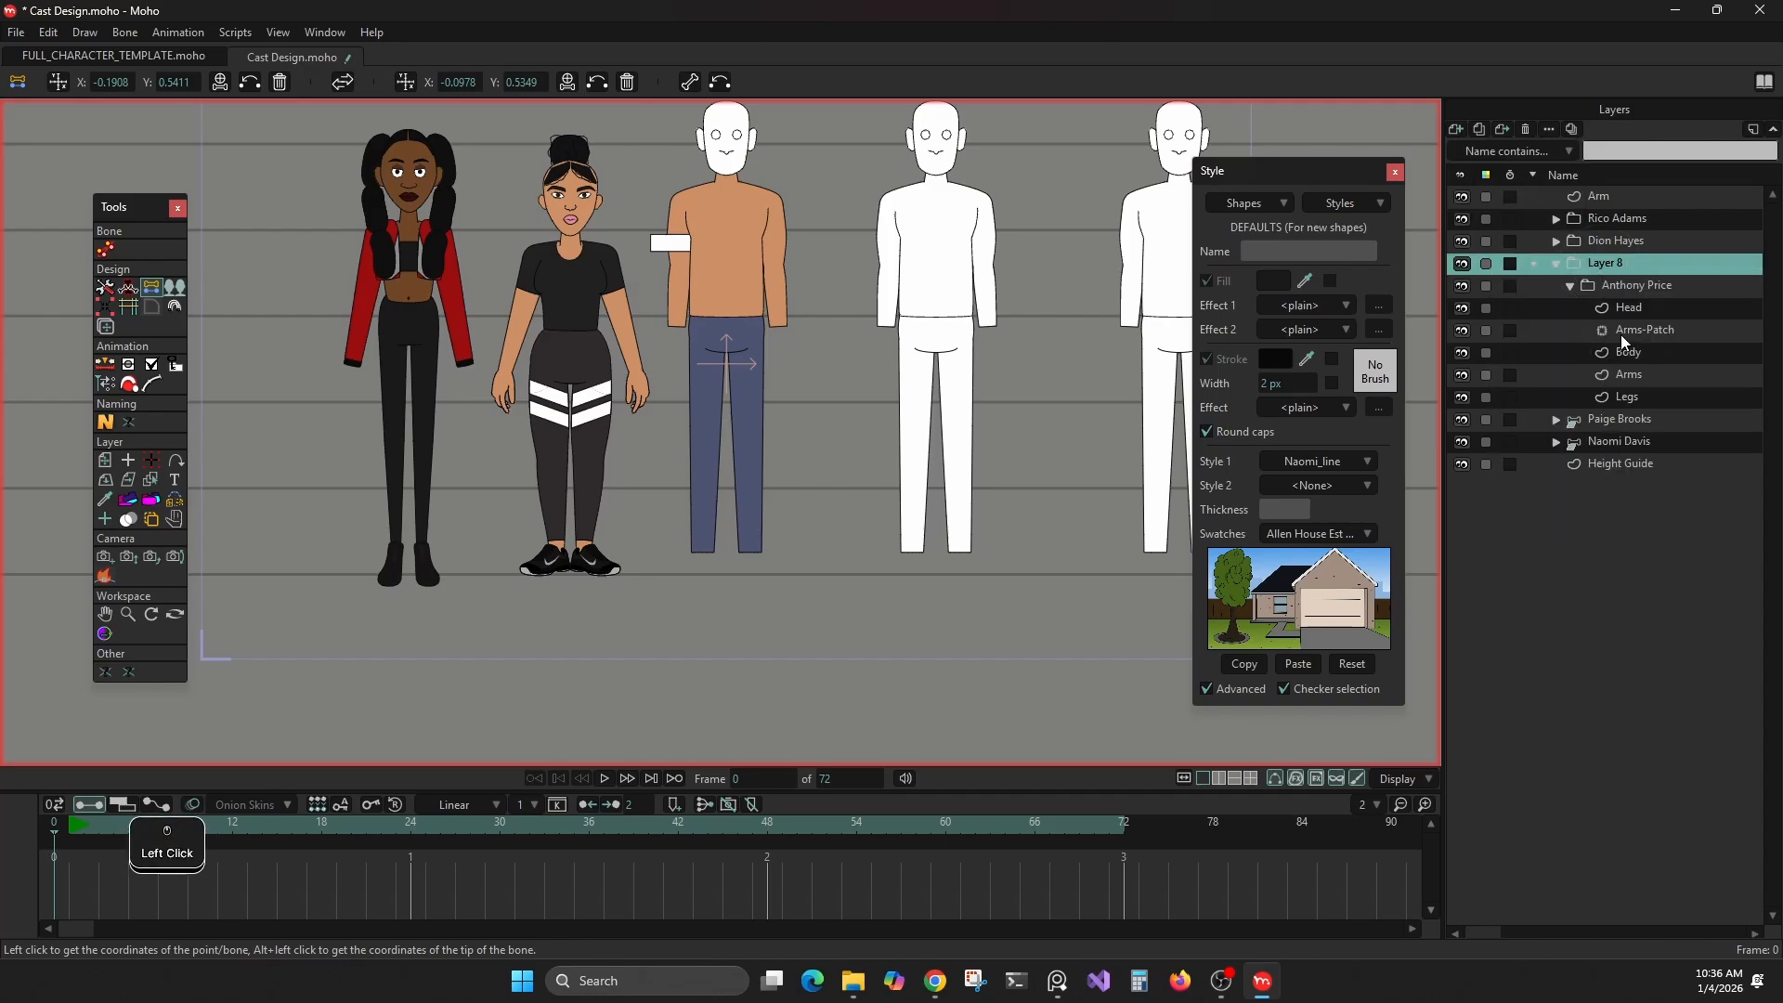
Select the shirtless character's Arms vector layer by picking the upper arm on the canvas
{"action": "scroll", "coordinate": [851, 255], "scroll_direction": "up", "scroll_amount": 2}
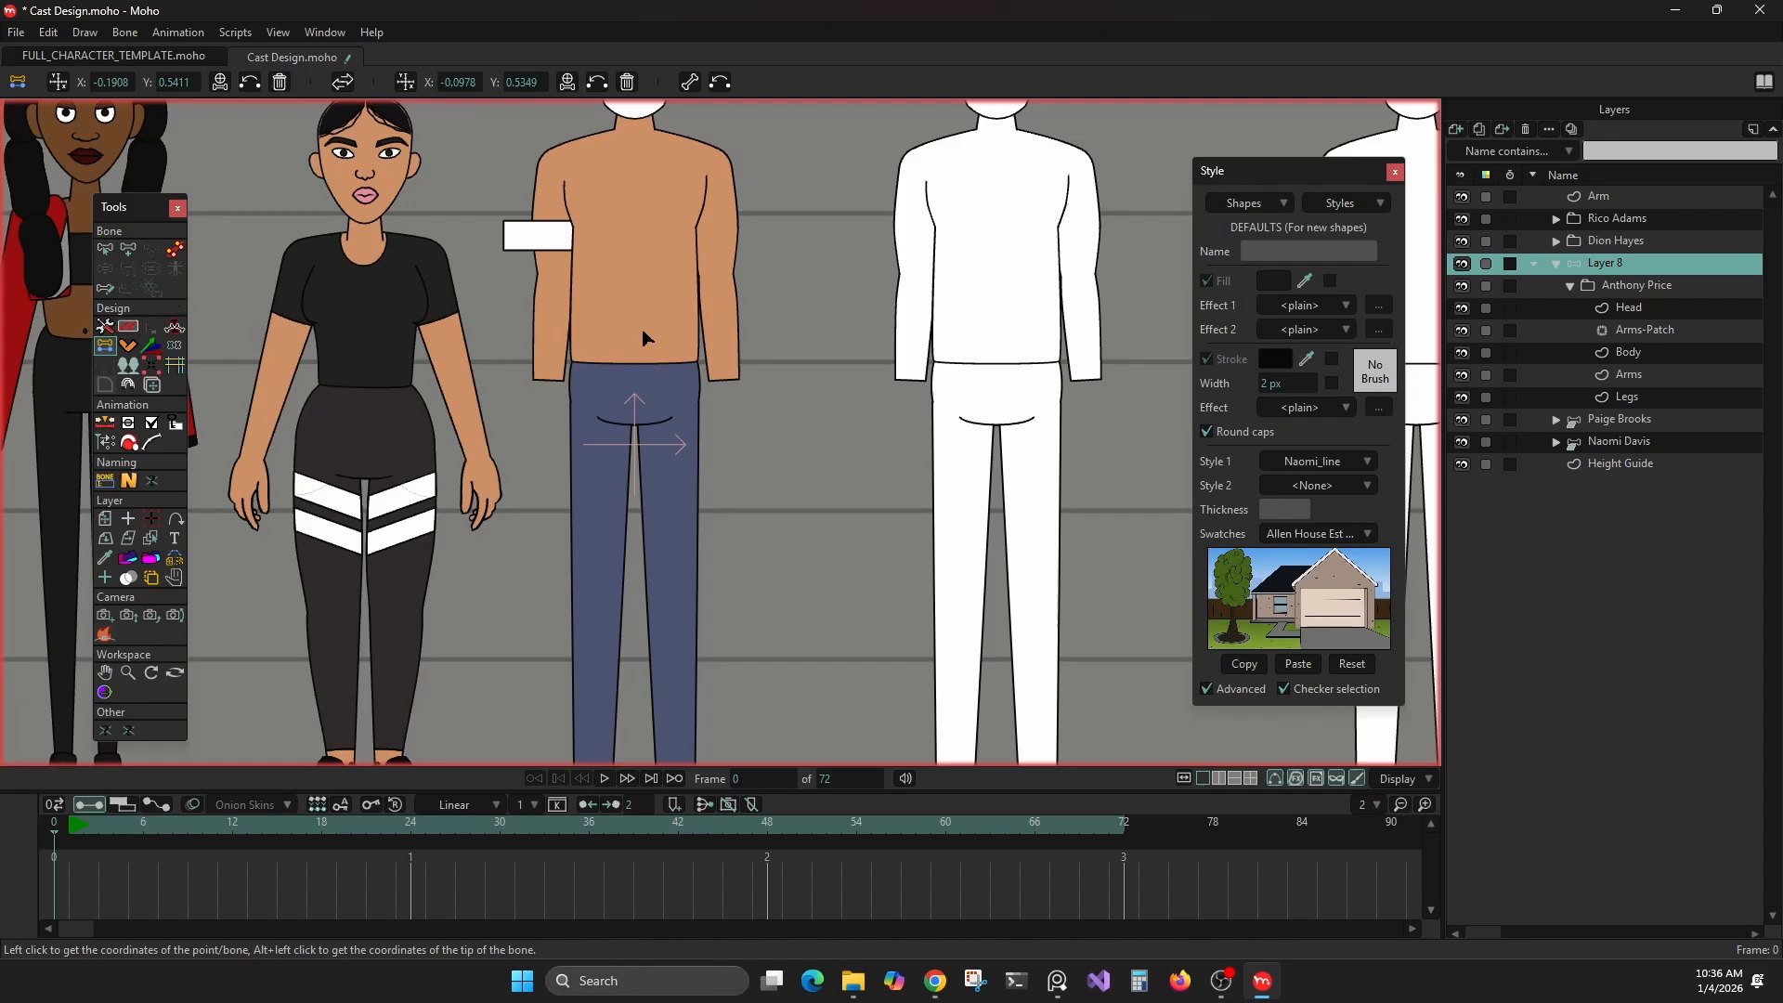
{"action": "left_click_drag", "start_coordinate": [643, 337], "coordinate": [733, 474]}
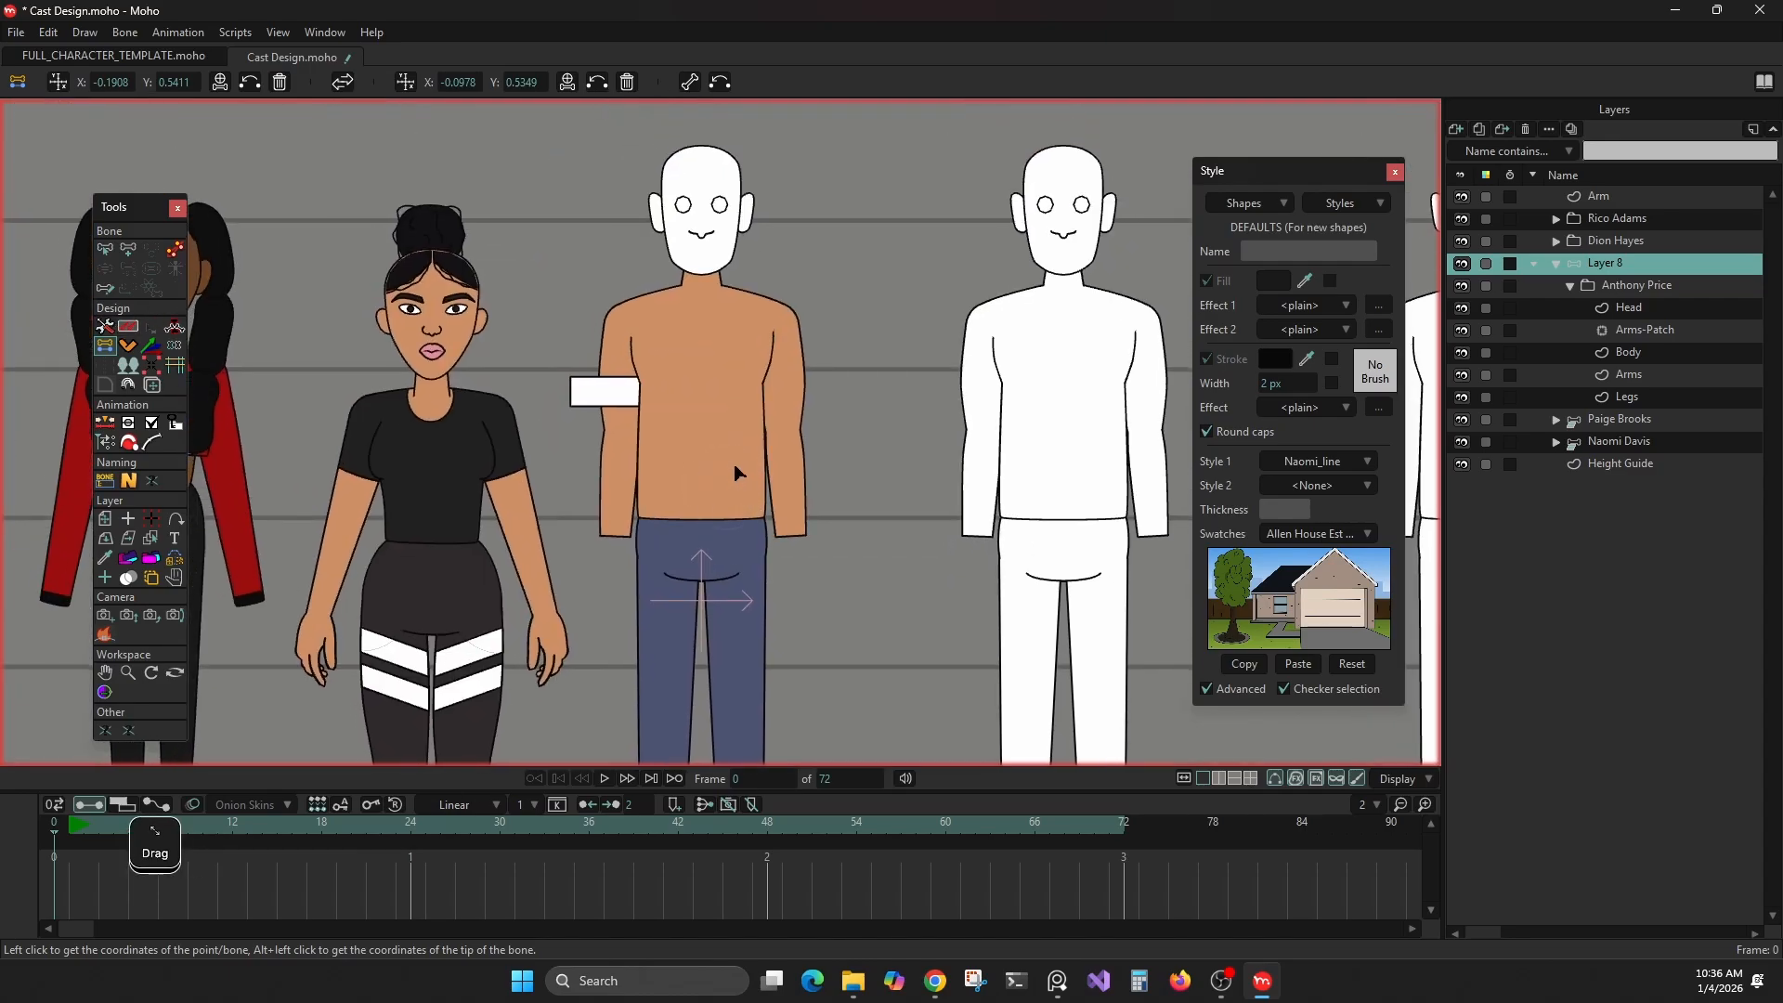
{"action": "scroll", "coordinate": [749, 446], "scroll_direction": "up", "scroll_amount": 1}
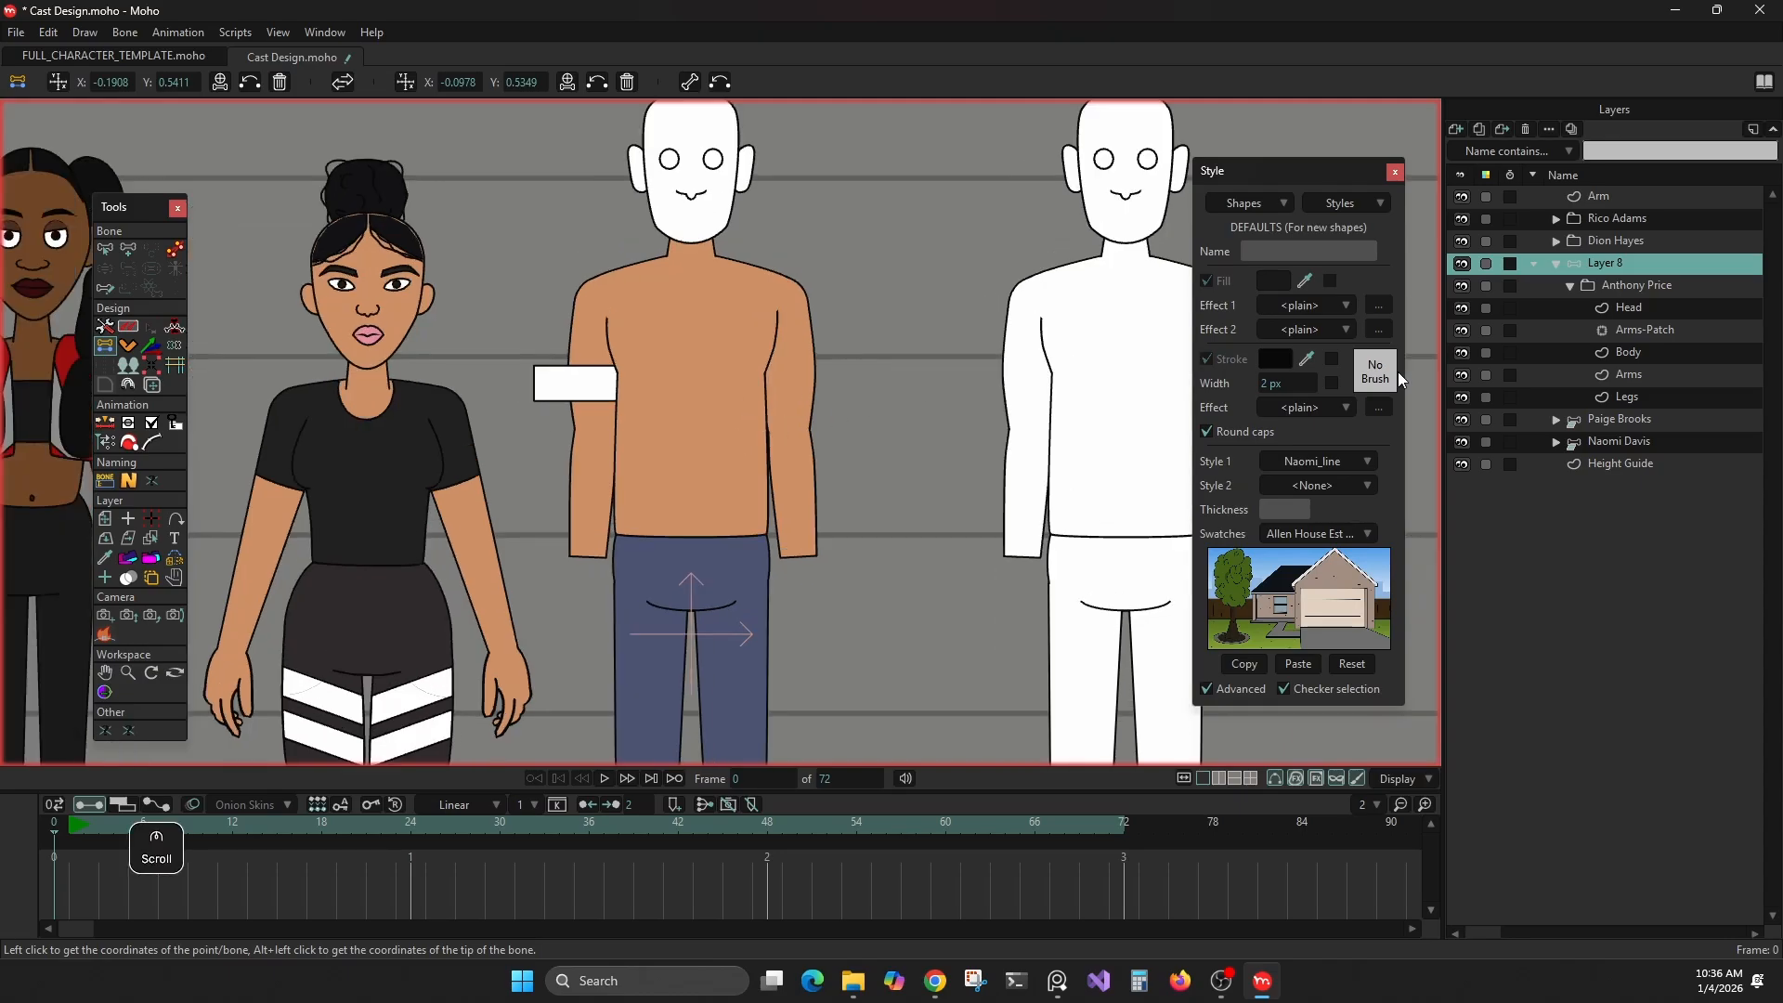
{"action": "right_click", "coordinate": [569, 338]}
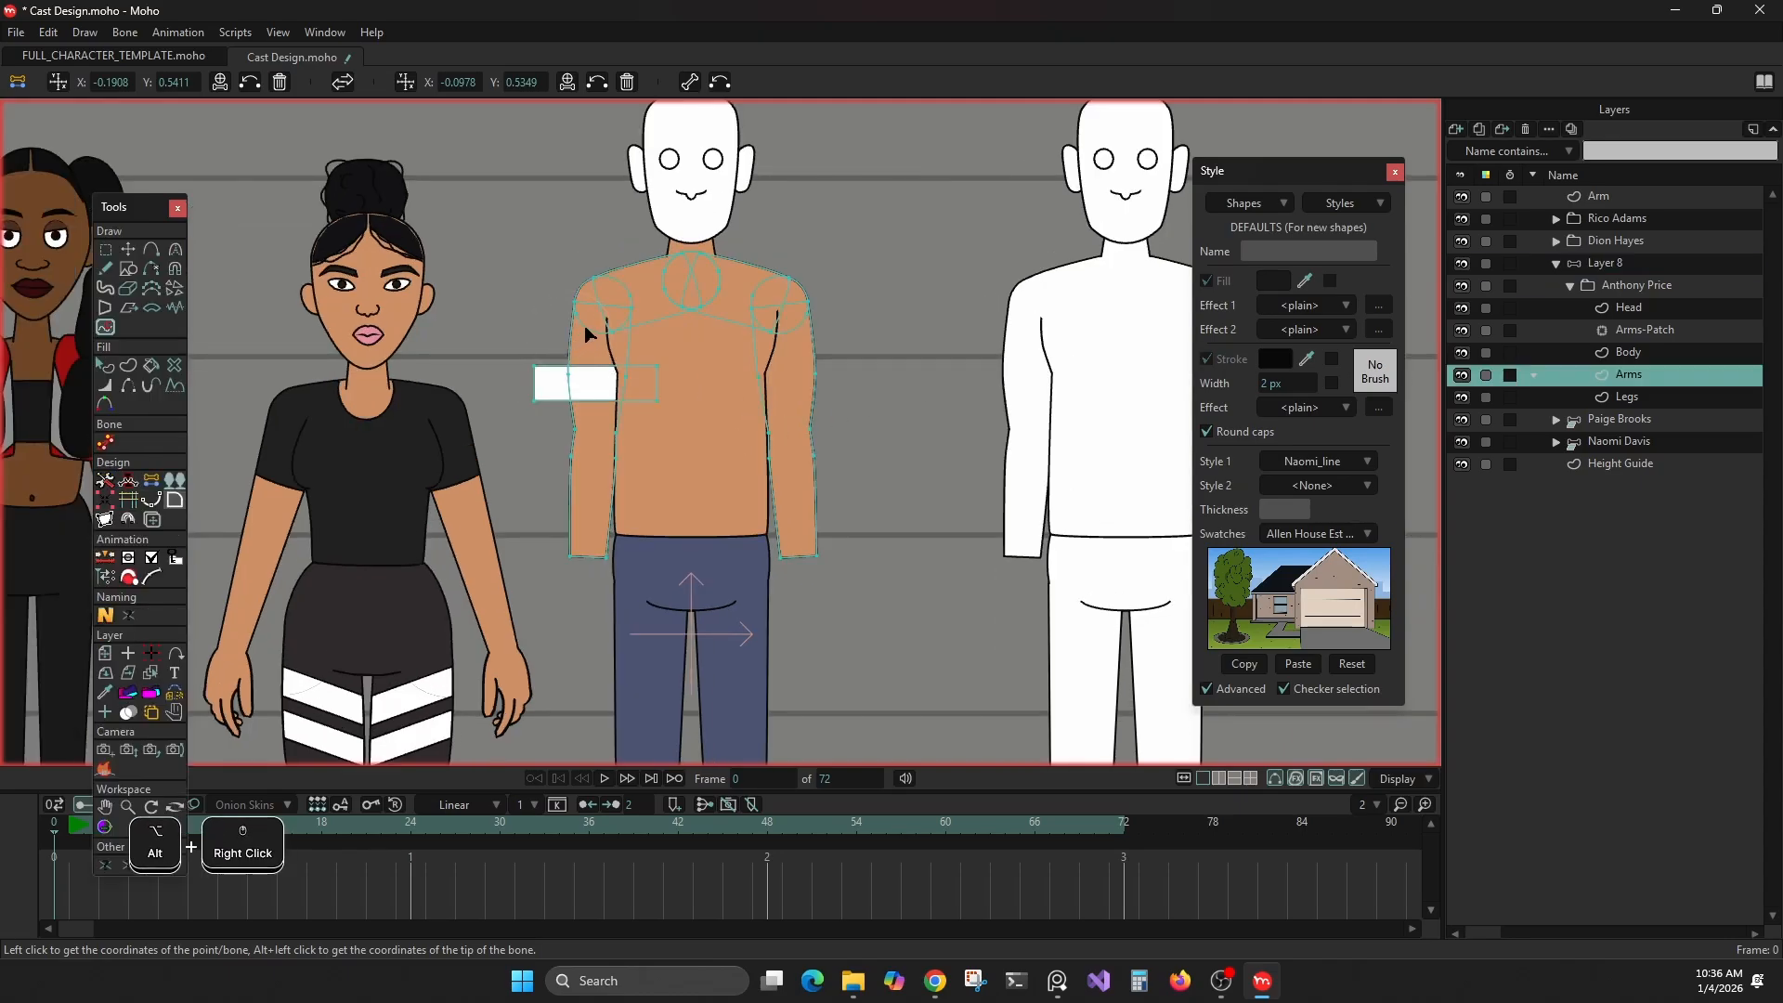
{"action": "scroll", "coordinate": [469, 291], "scroll_direction": "up", "scroll_amount": 3}
{"action": "scroll", "coordinate": [633, 348], "scroll_direction": "up", "scroll_amount": 2}
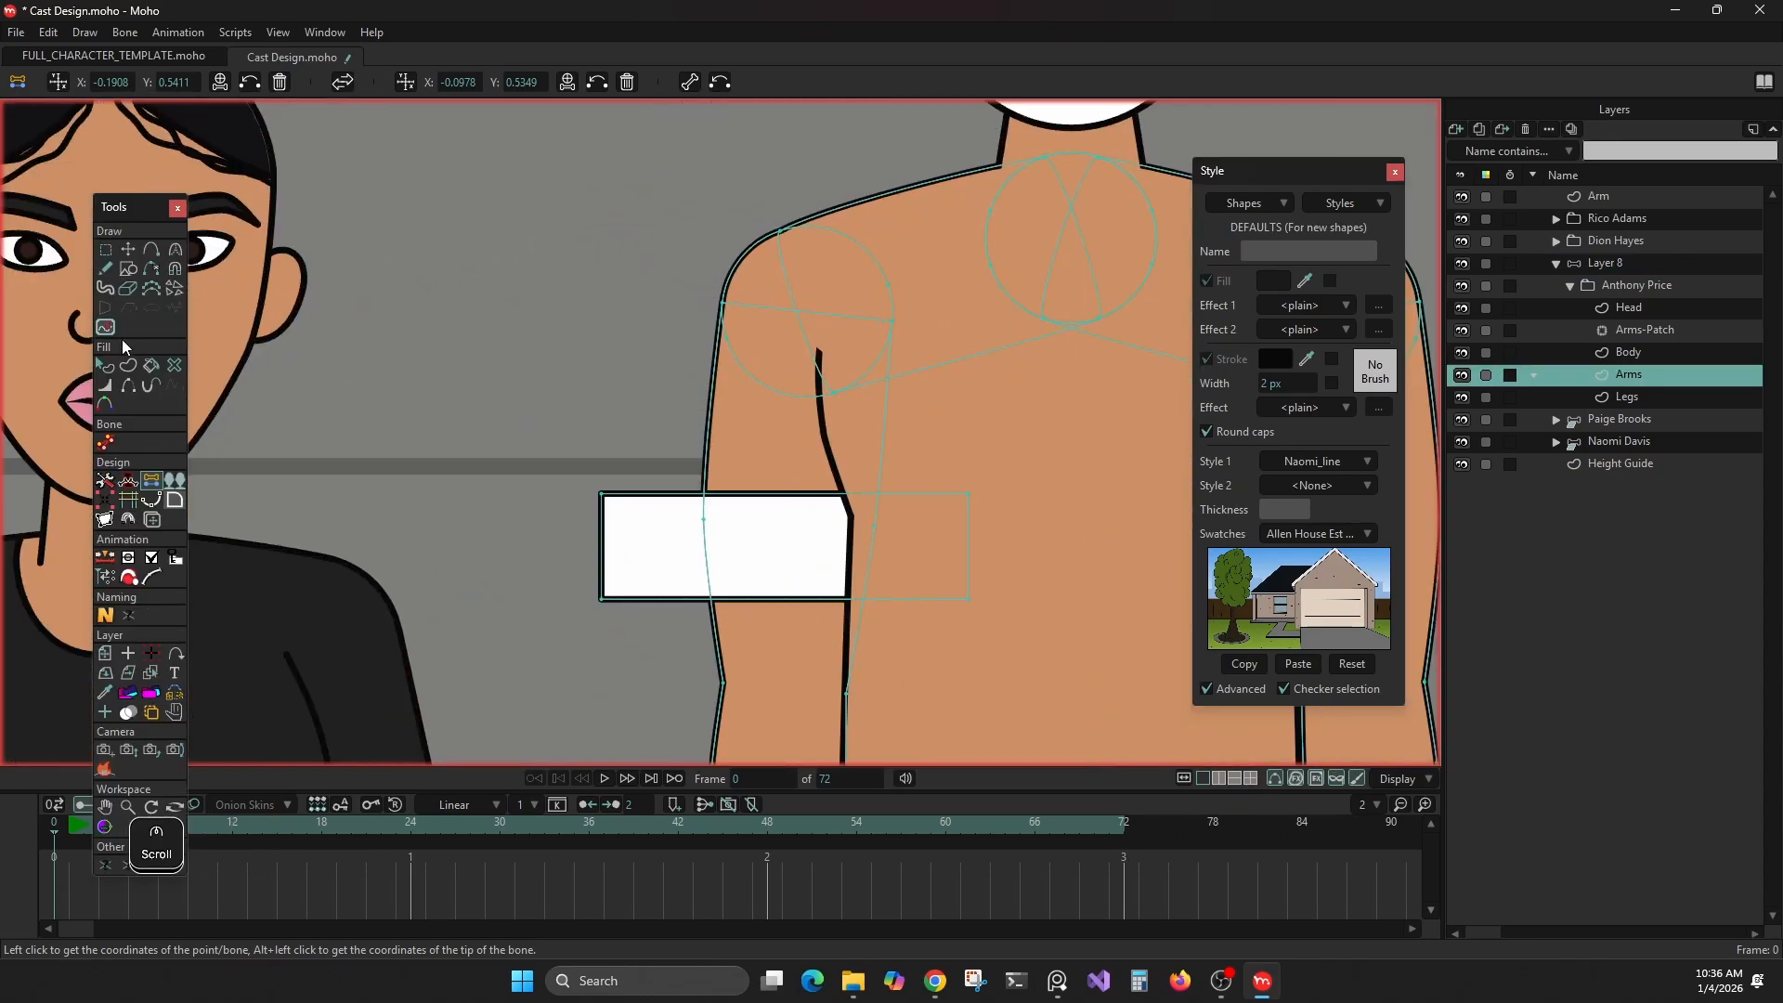
Select the shoulder outline points on the arm beside the white rectangle and store their centre as the first bone coordinate
{"action": "left_click_drag", "start_coordinate": [691, 282], "coordinate": [746, 311]}
{"action": "left_click_drag", "start_coordinate": [861, 308], "coordinate": [923, 340], "text": "shift"}
{"action": "left_click", "coordinate": [59, 85]}
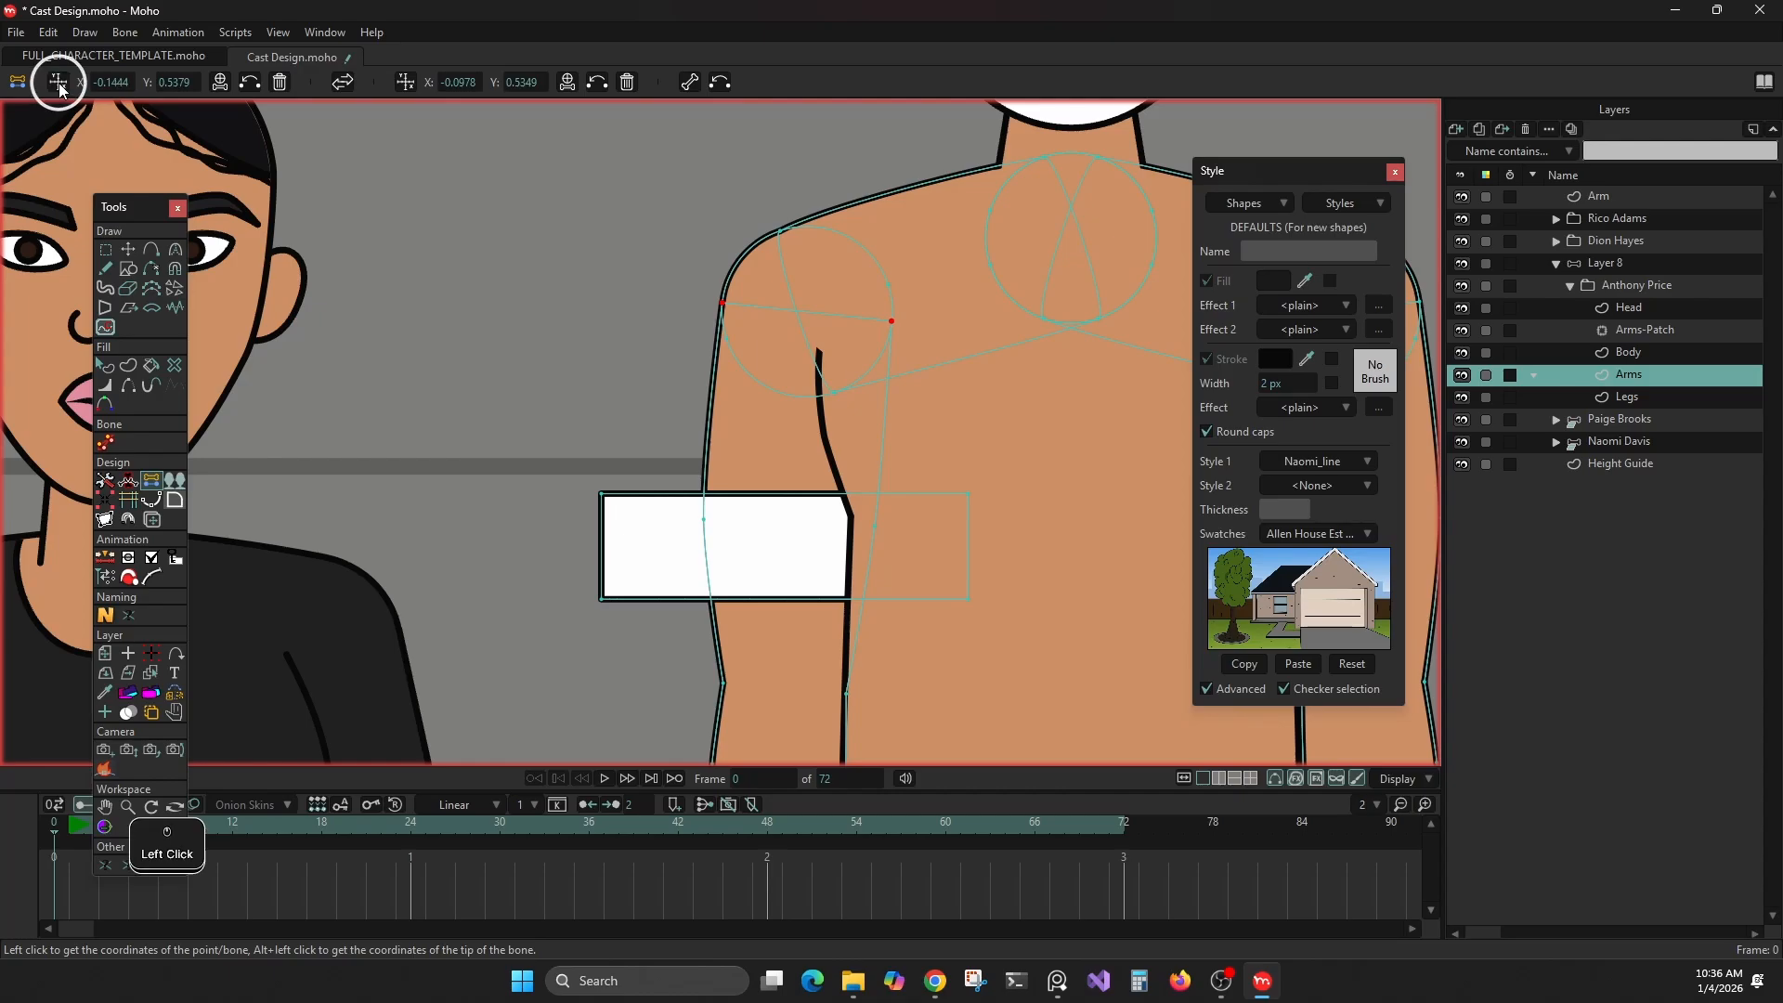
Store the centre of the arm's two elbow points as the second coordinate and create the upper-arm bone between both coordinates
{"action": "left_click_drag", "start_coordinate": [1015, 518], "coordinate": [996, 251]}
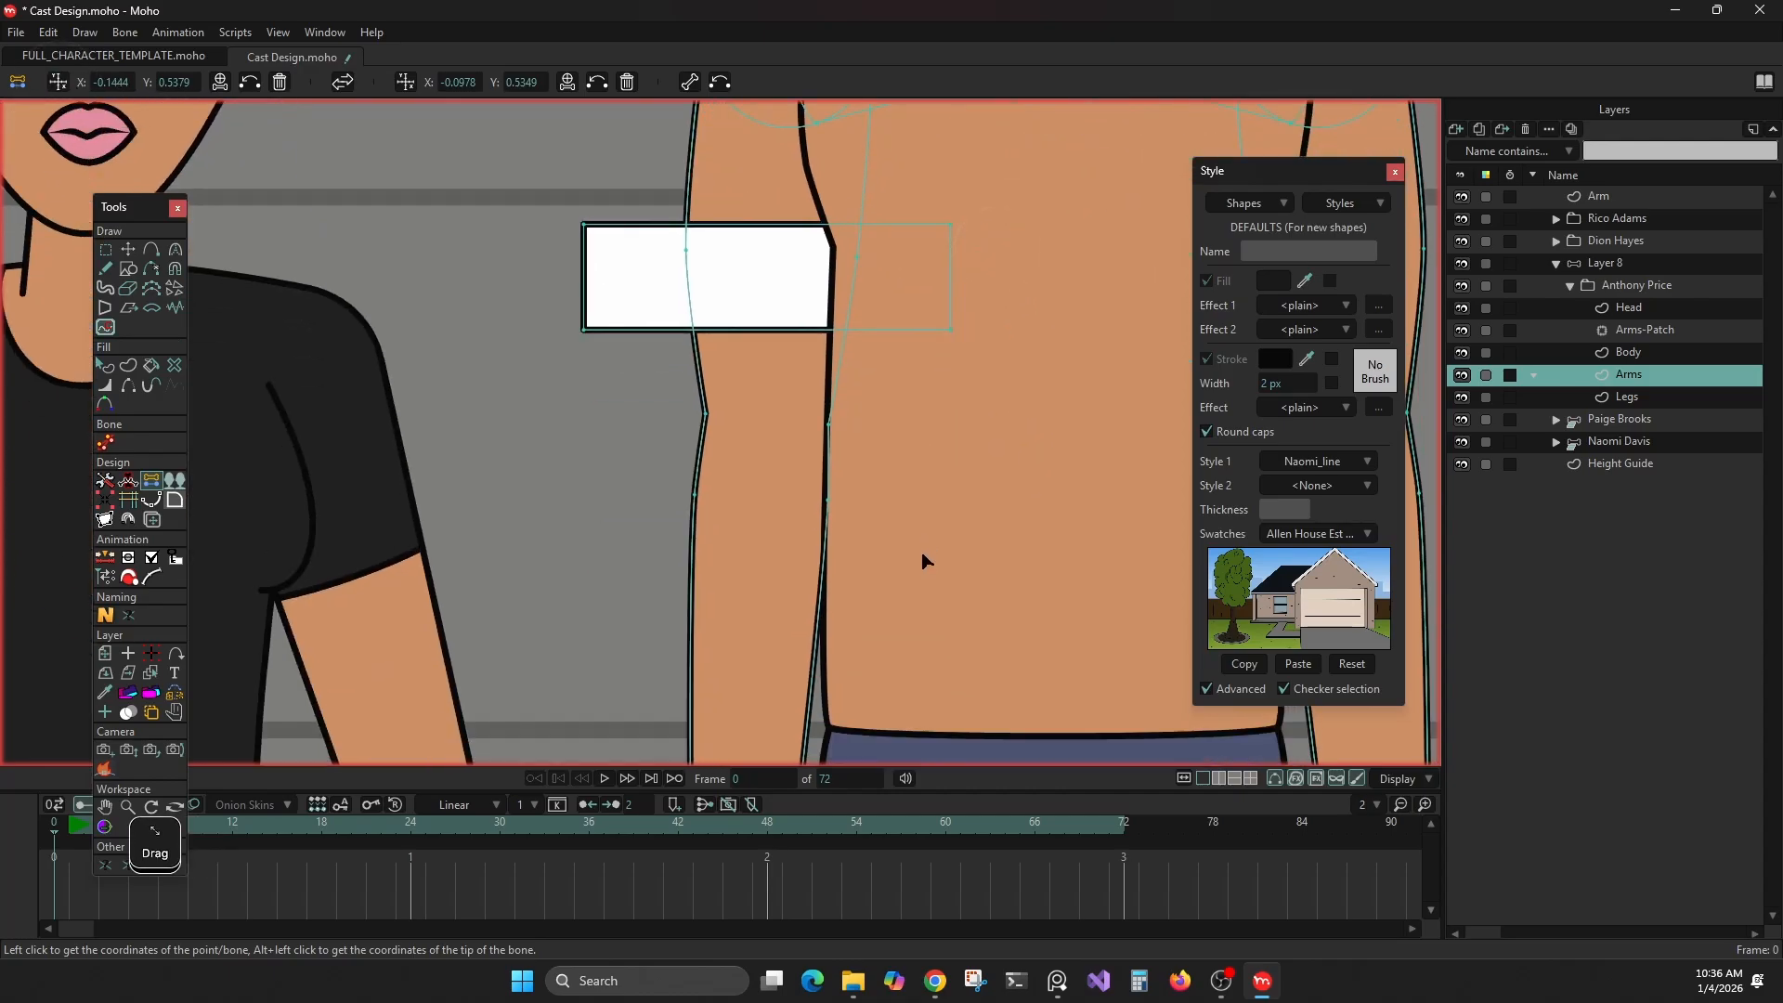
{"action": "left_click_drag", "start_coordinate": [923, 557], "coordinate": [899, 476]}
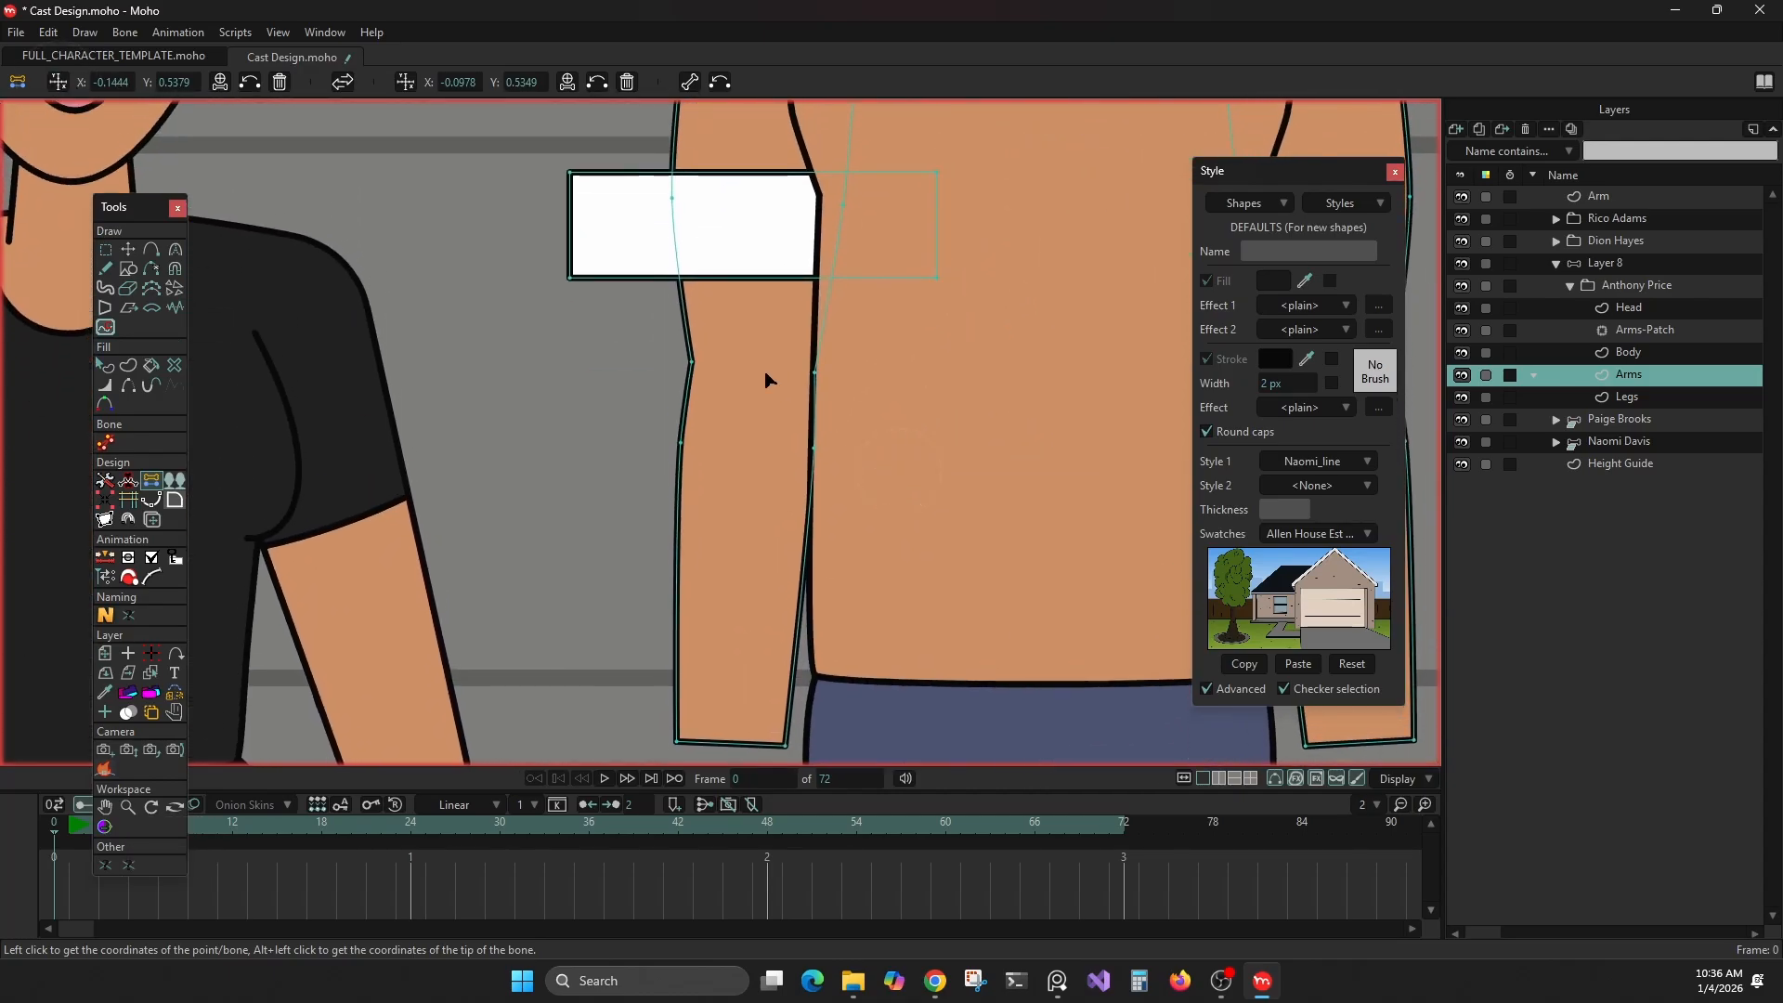
{"action": "left_click_drag", "start_coordinate": [651, 339], "coordinate": [896, 413]}
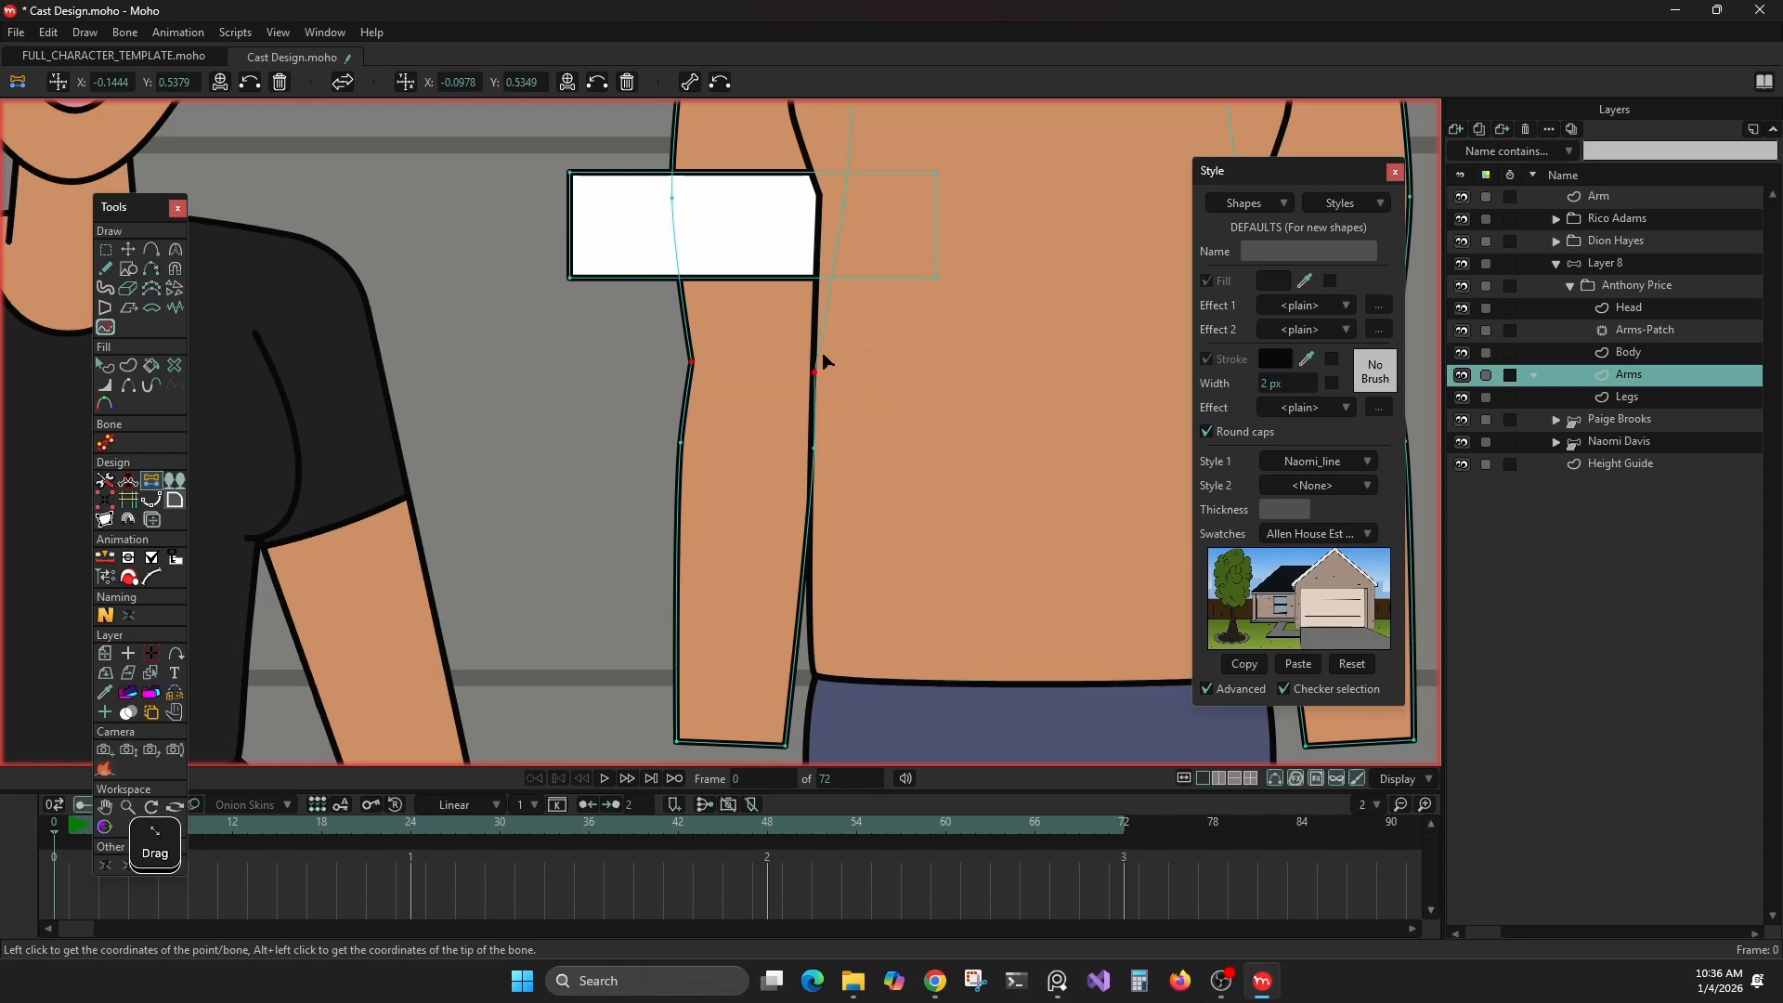
{"action": "left_click", "coordinate": [406, 82]}
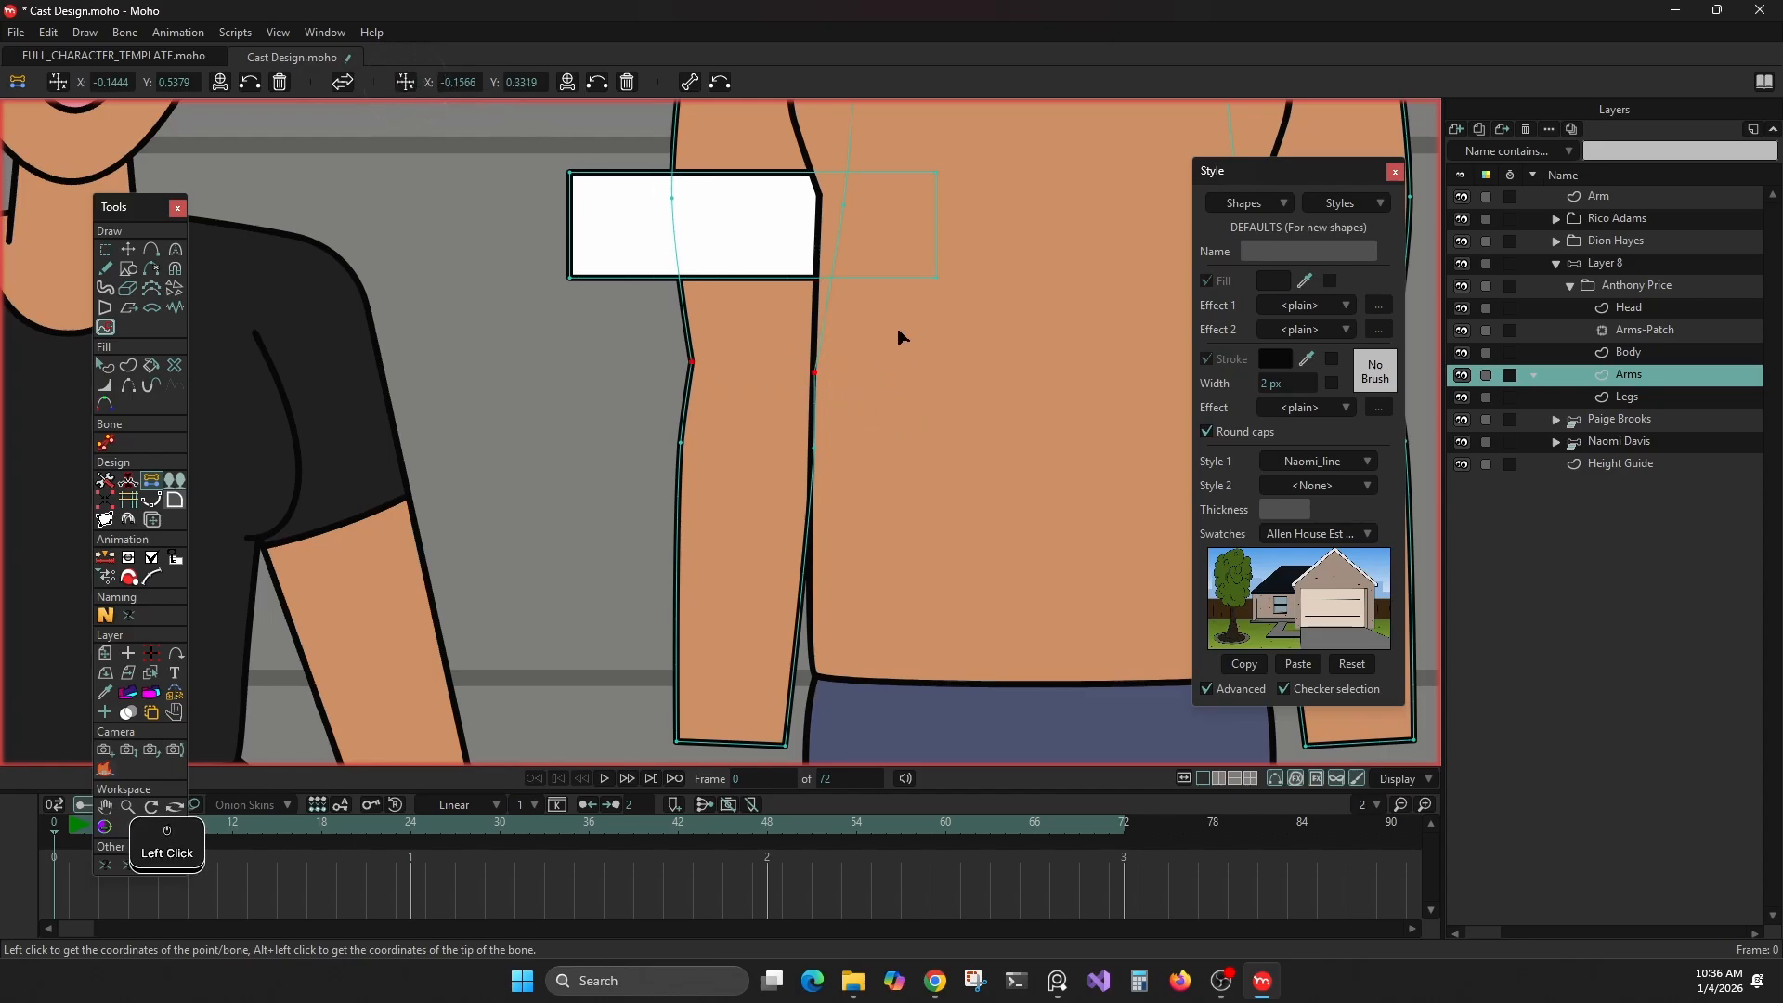
{"action": "scroll", "coordinate": [880, 393], "scroll_direction": "down", "scroll_amount": 2}
{"action": "left_click", "coordinate": [688, 82]}
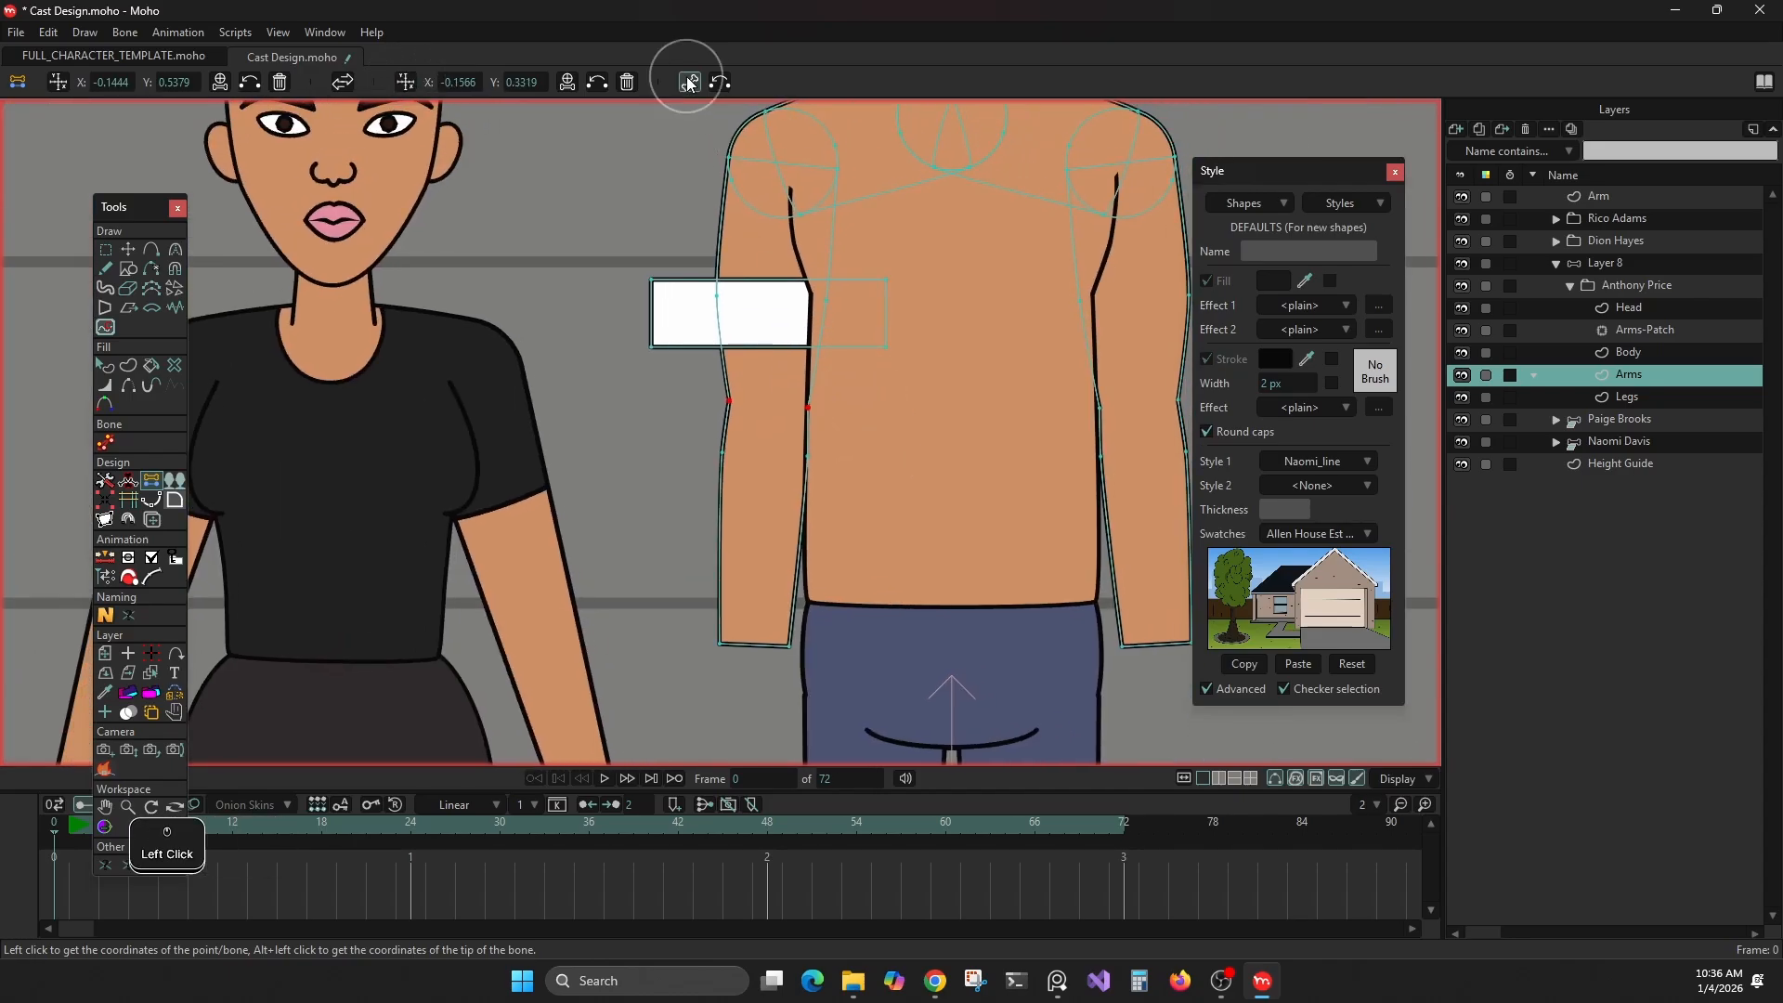
{"action": "left_click", "coordinate": [750, 302]}
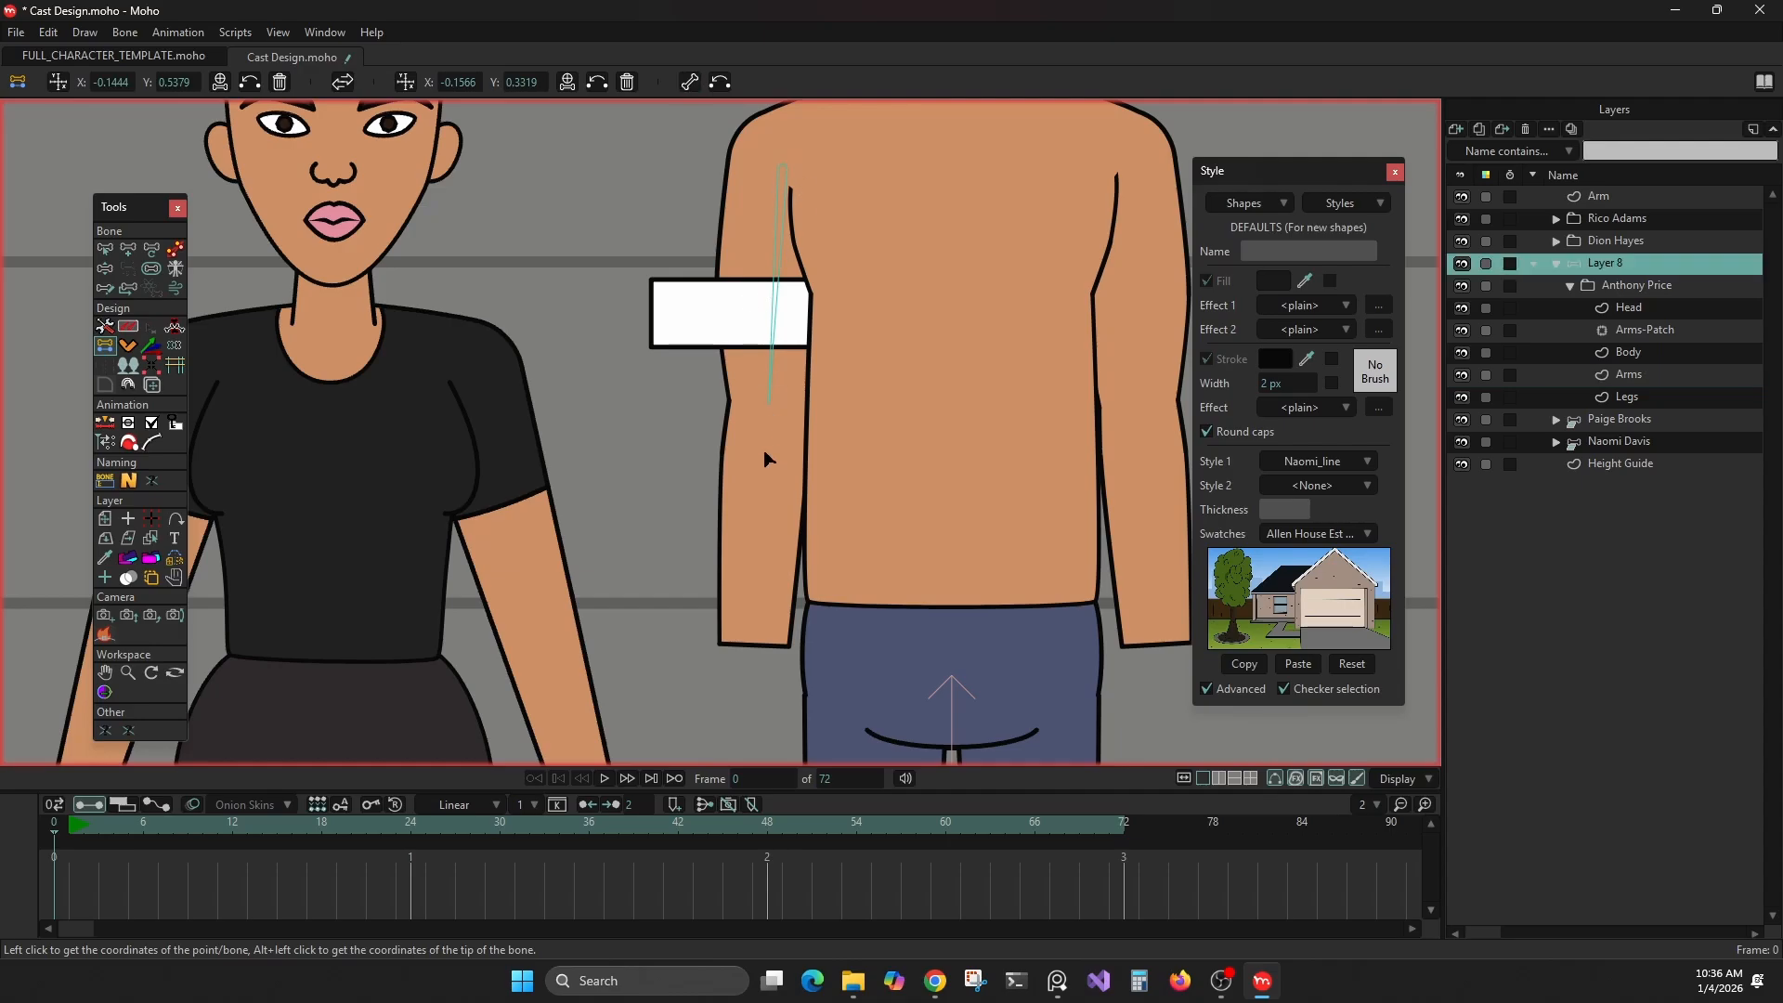
Swap the stored coordinates, store the wrist points' centre as the second coordinate, and create the forearm bone from elbow to wrist
{"action": "left_click", "coordinate": [342, 82]}
{"action": "left_click_drag", "start_coordinate": [752, 451], "coordinate": [748, 354]}
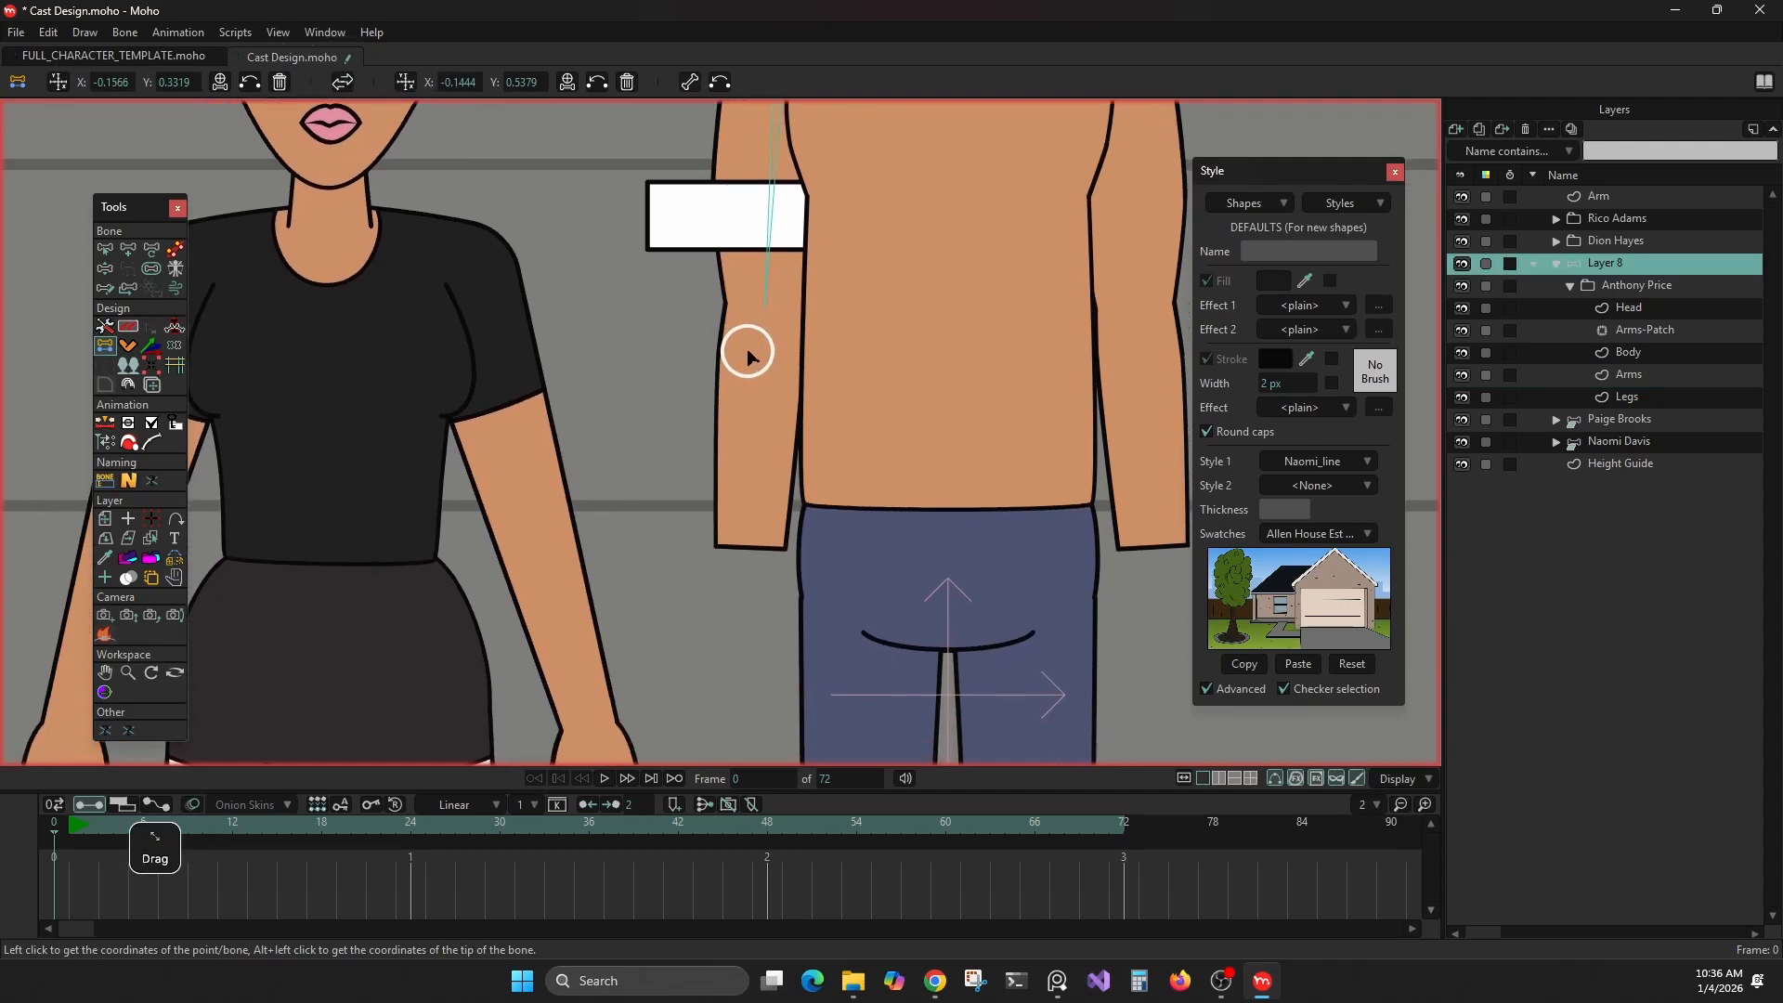
{"action": "right_click", "coordinate": [744, 500]}
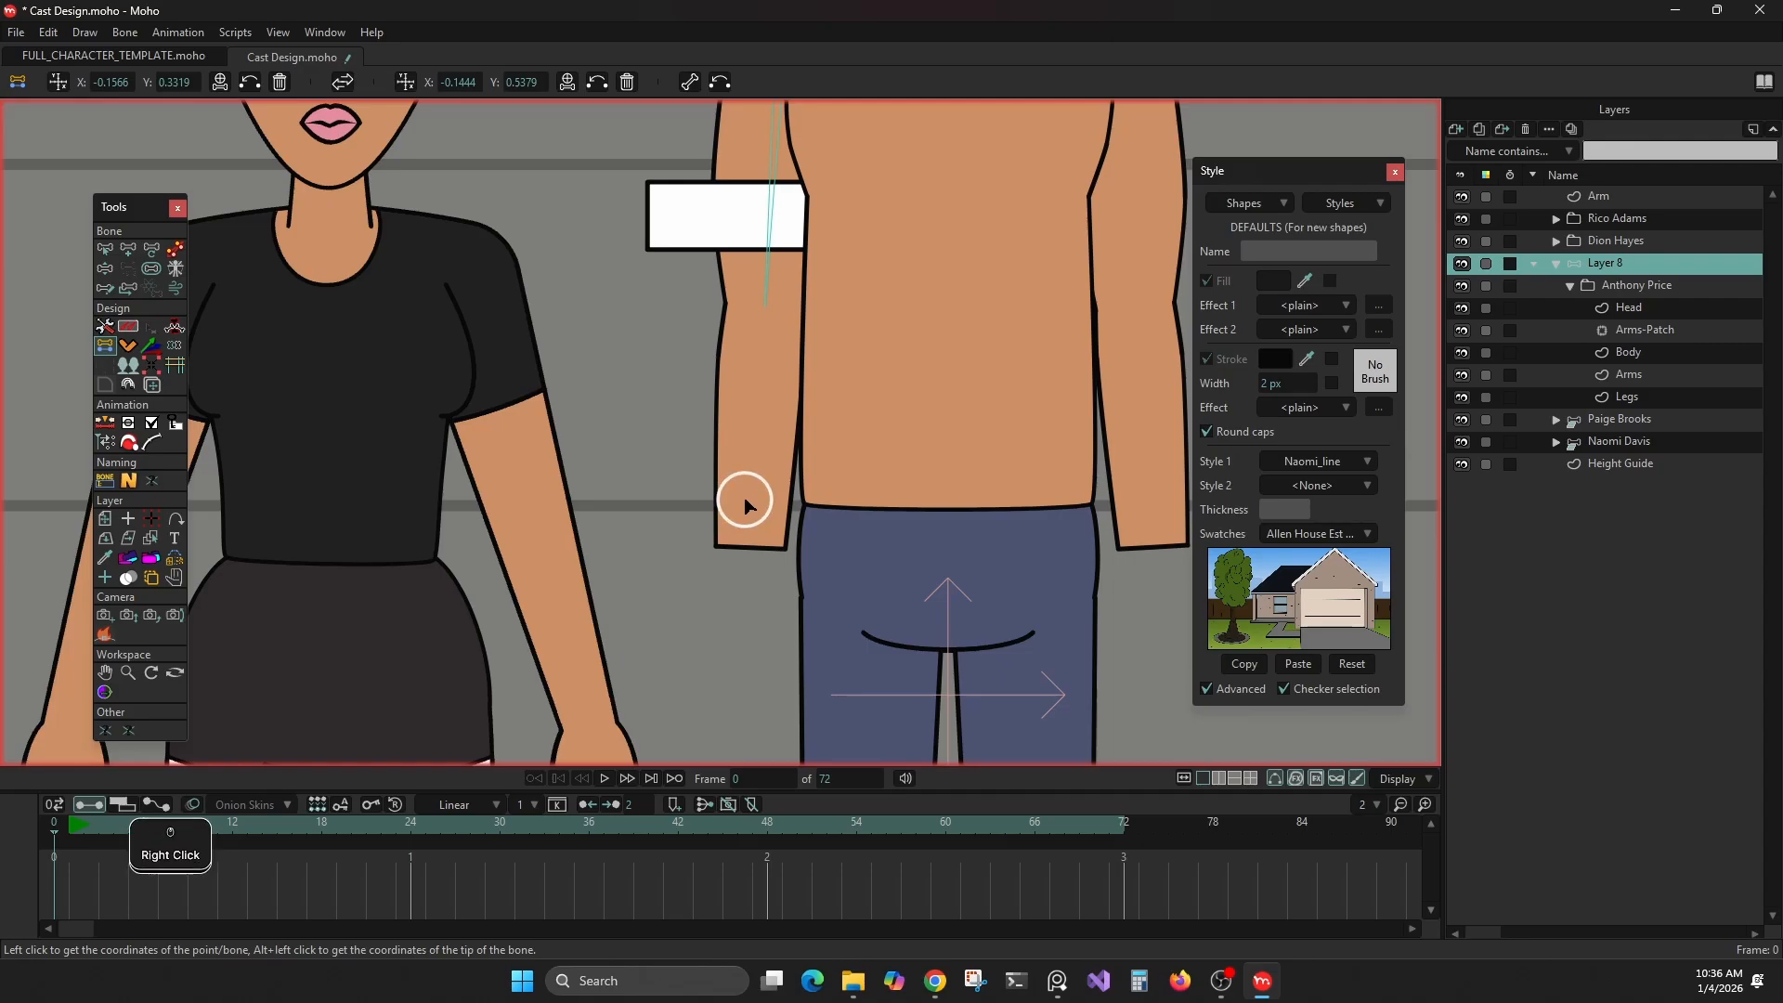
{"action": "right_click", "coordinate": [747, 496], "text": "alt"}
{"action": "left_click_drag", "start_coordinate": [673, 503], "coordinate": [892, 622]}
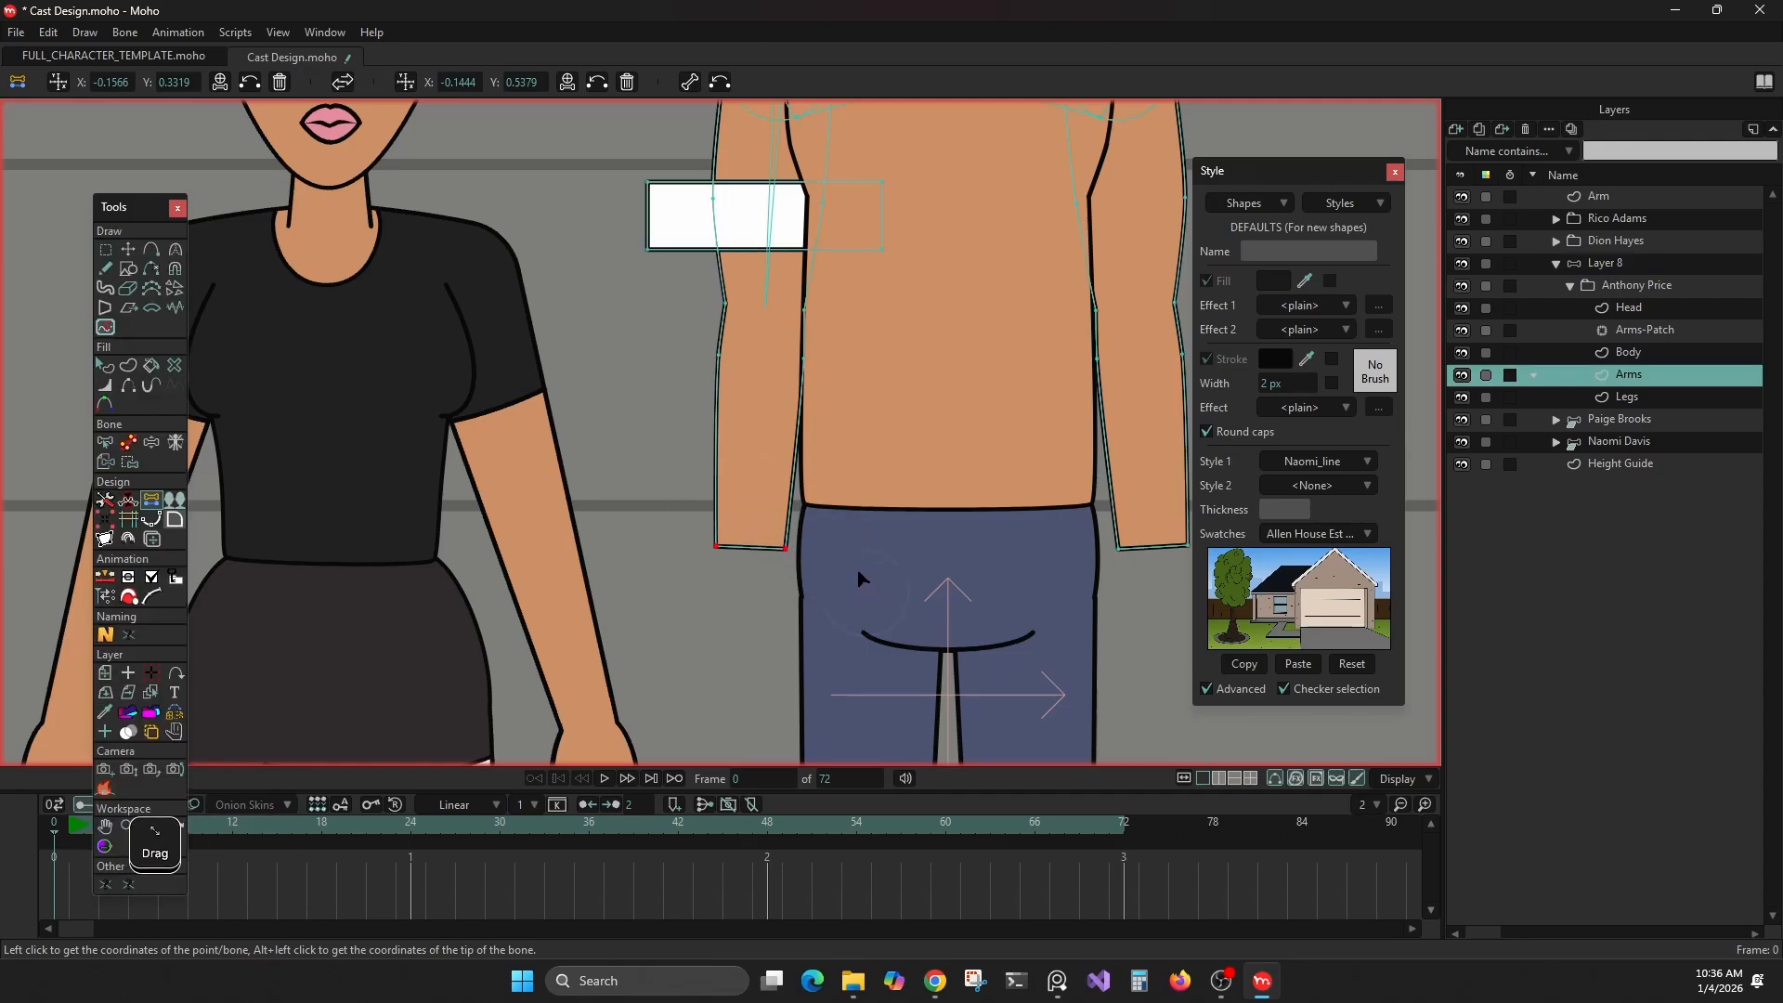
{"action": "left_click", "coordinate": [405, 82]}
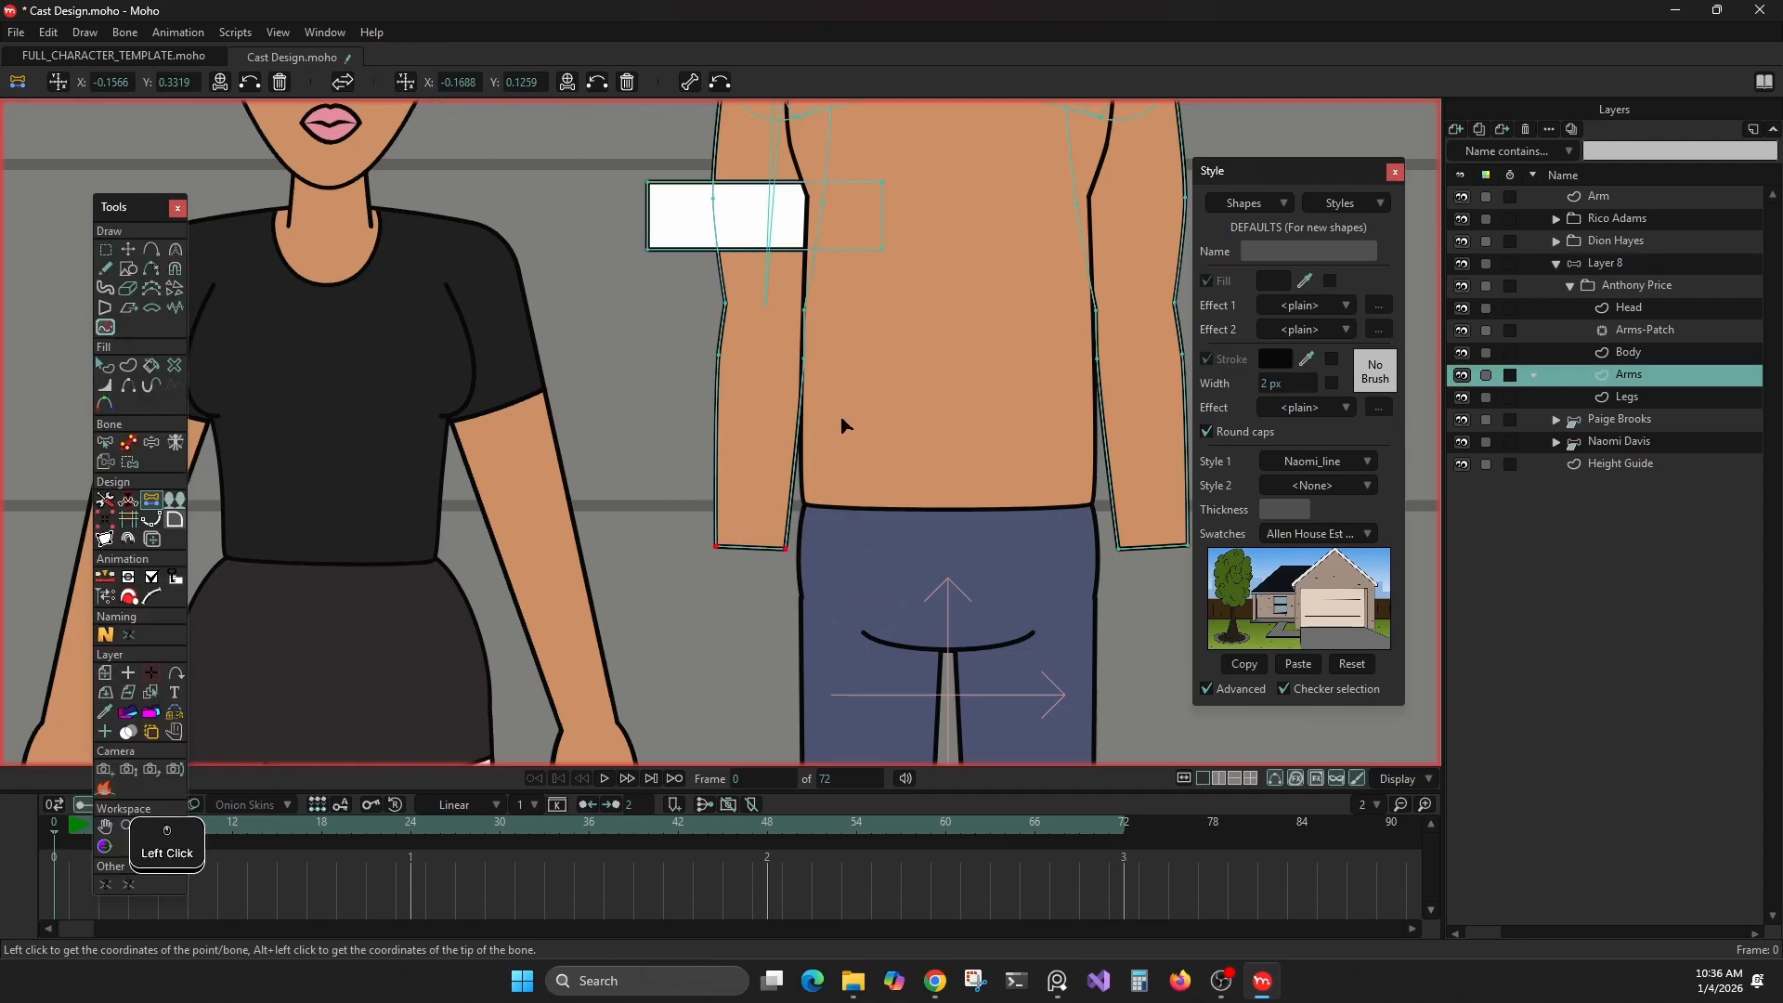
{"action": "left_click", "coordinate": [685, 81]}
{"action": "left_click_drag", "start_coordinate": [907, 494], "coordinate": [911, 504]}
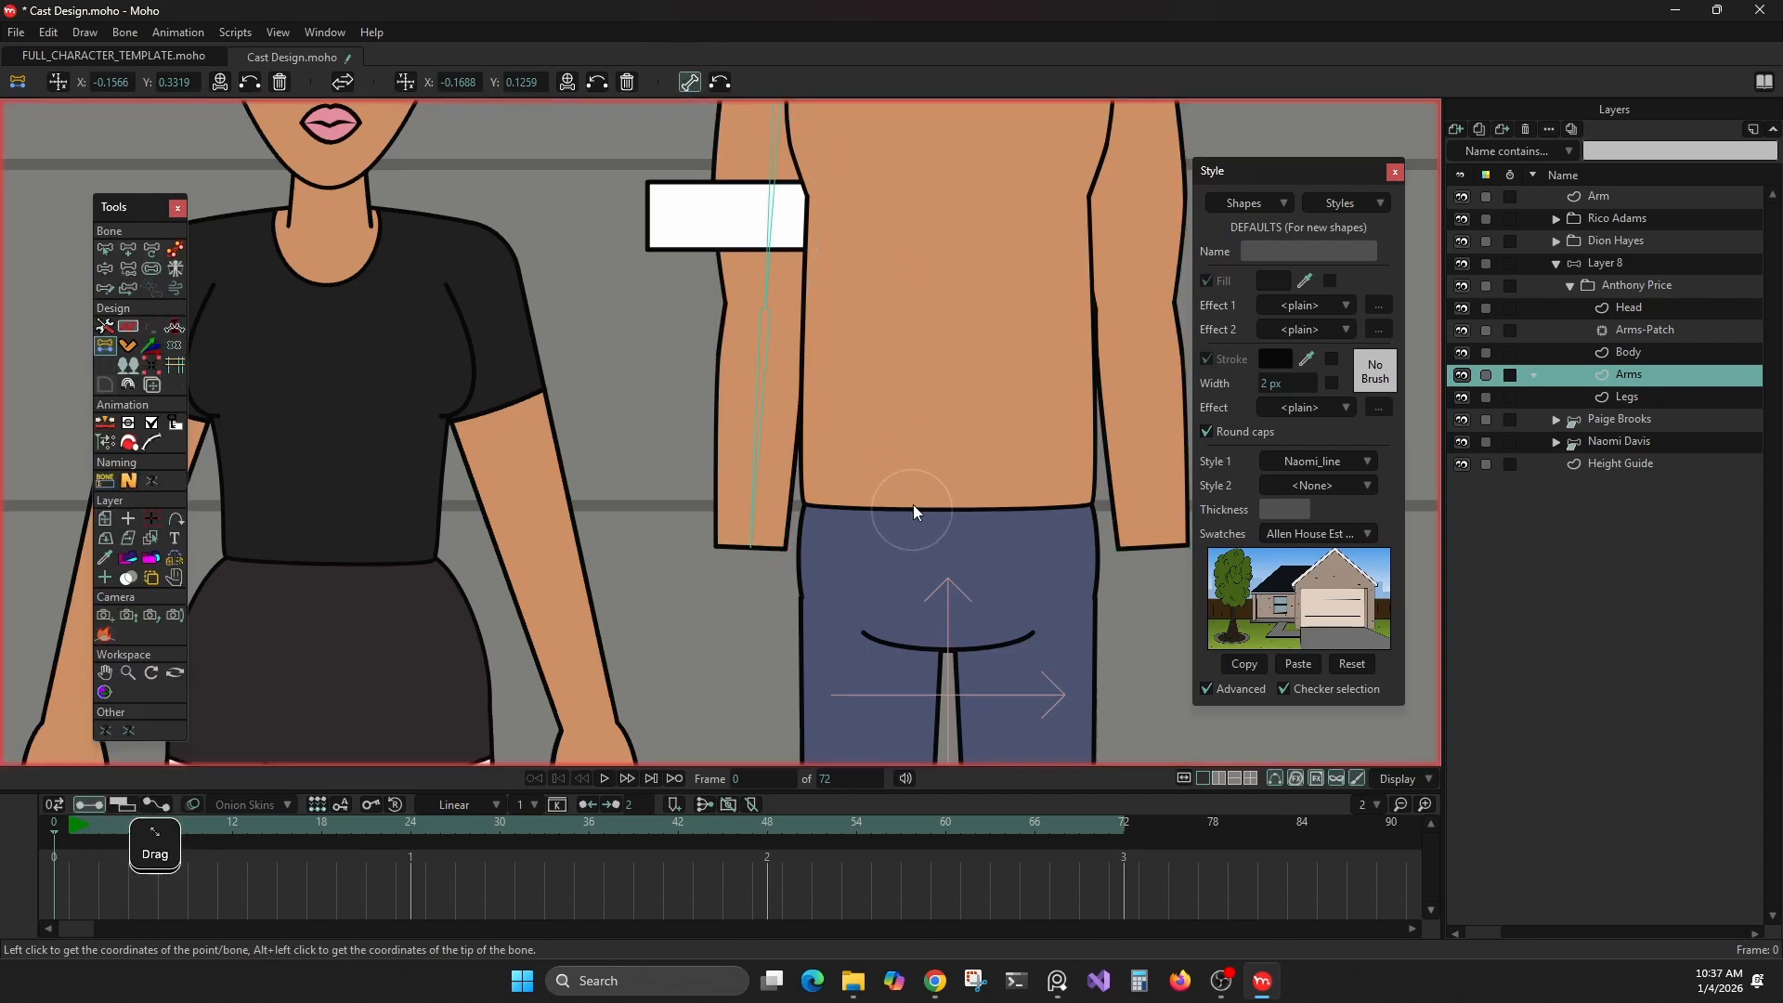
Examine the bone strength of both arm bones and clear the bone selection
{"action": "scroll", "coordinate": [896, 492], "scroll_direction": "down", "scroll_amount": 3}
{"action": "left_click", "coordinate": [152, 268]}
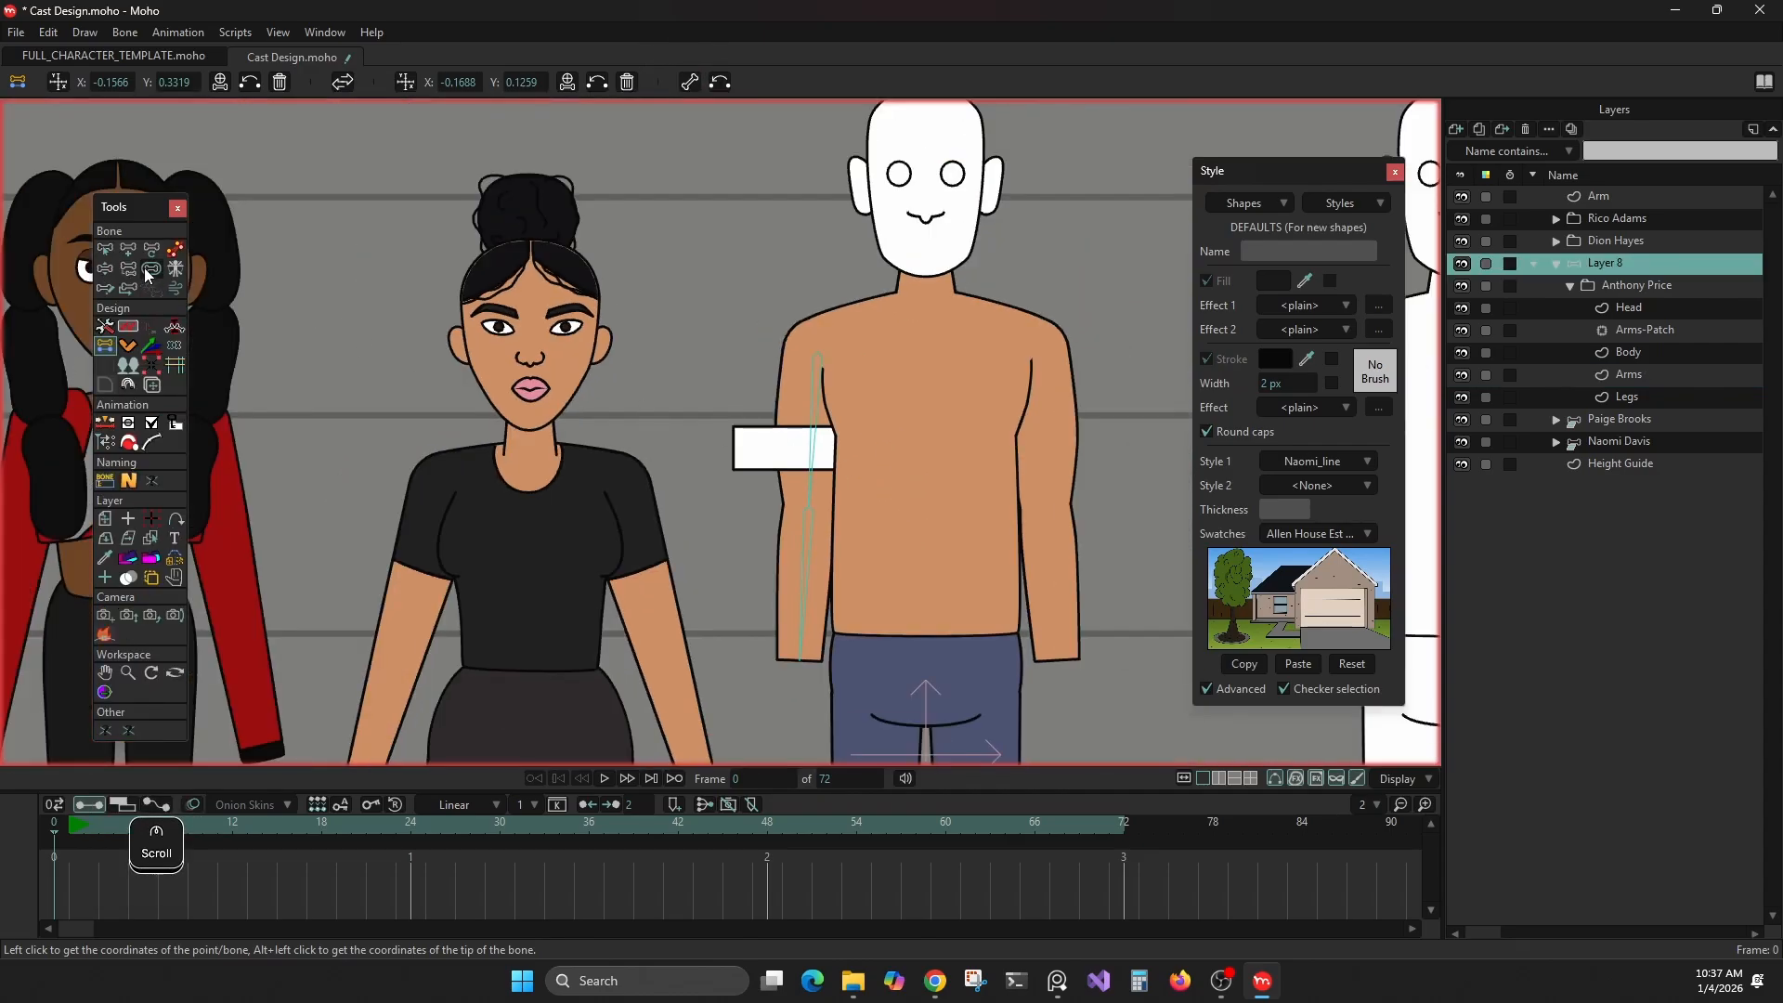
{"action": "key", "text": "ctrl+a"}
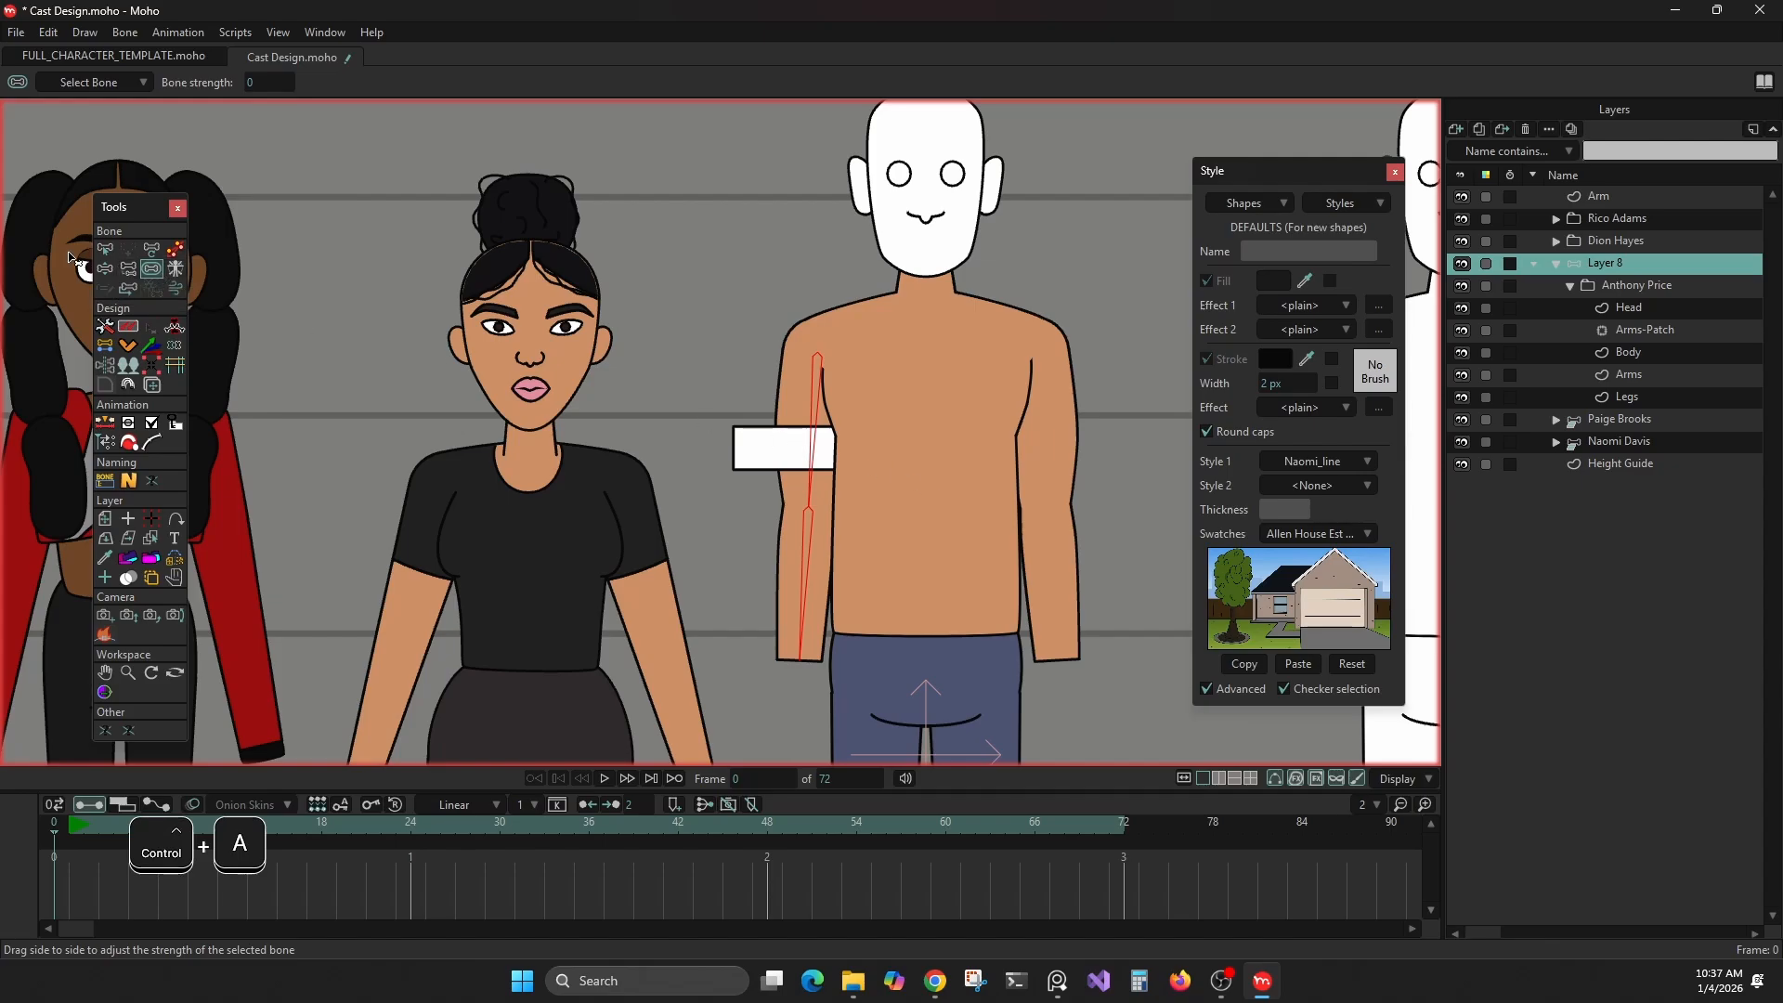
{"action": "left_click", "coordinate": [105, 249]}
{"action": "left_click", "coordinate": [744, 398]}
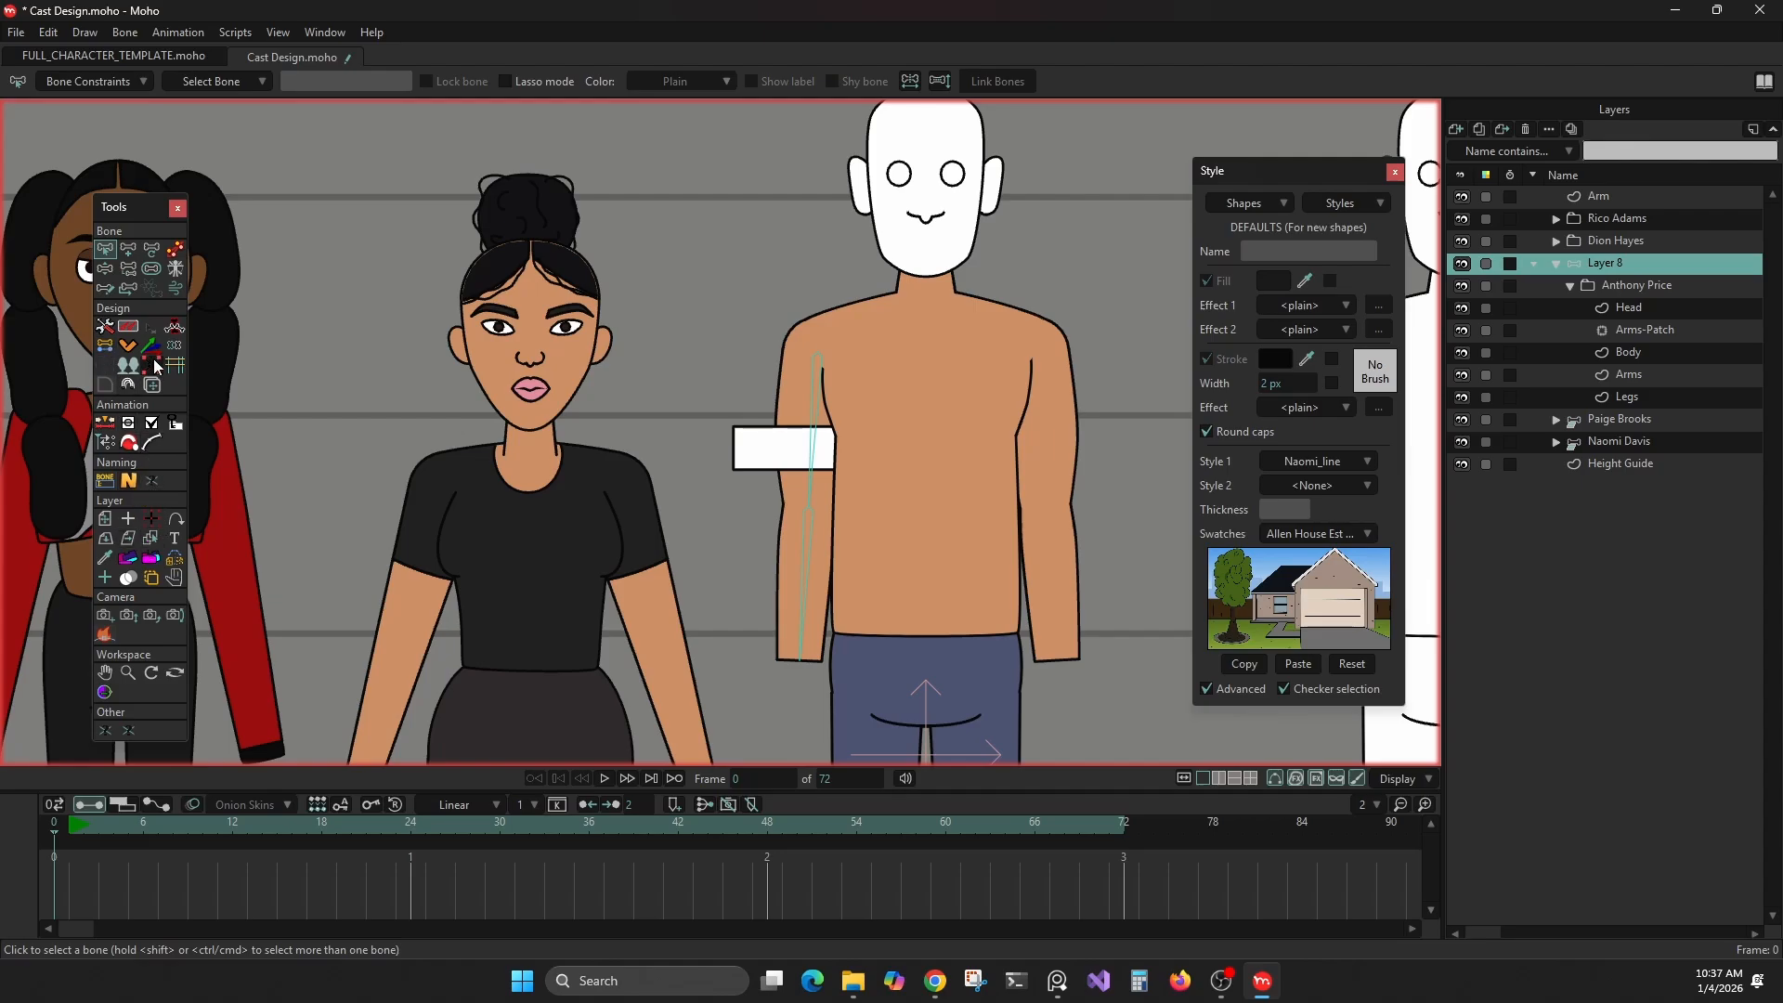
Select the Arms vector layer from the canvas and activate Bind Points for its new arm bones
{"action": "right_click", "coordinate": [800, 487], "text": "alt"}
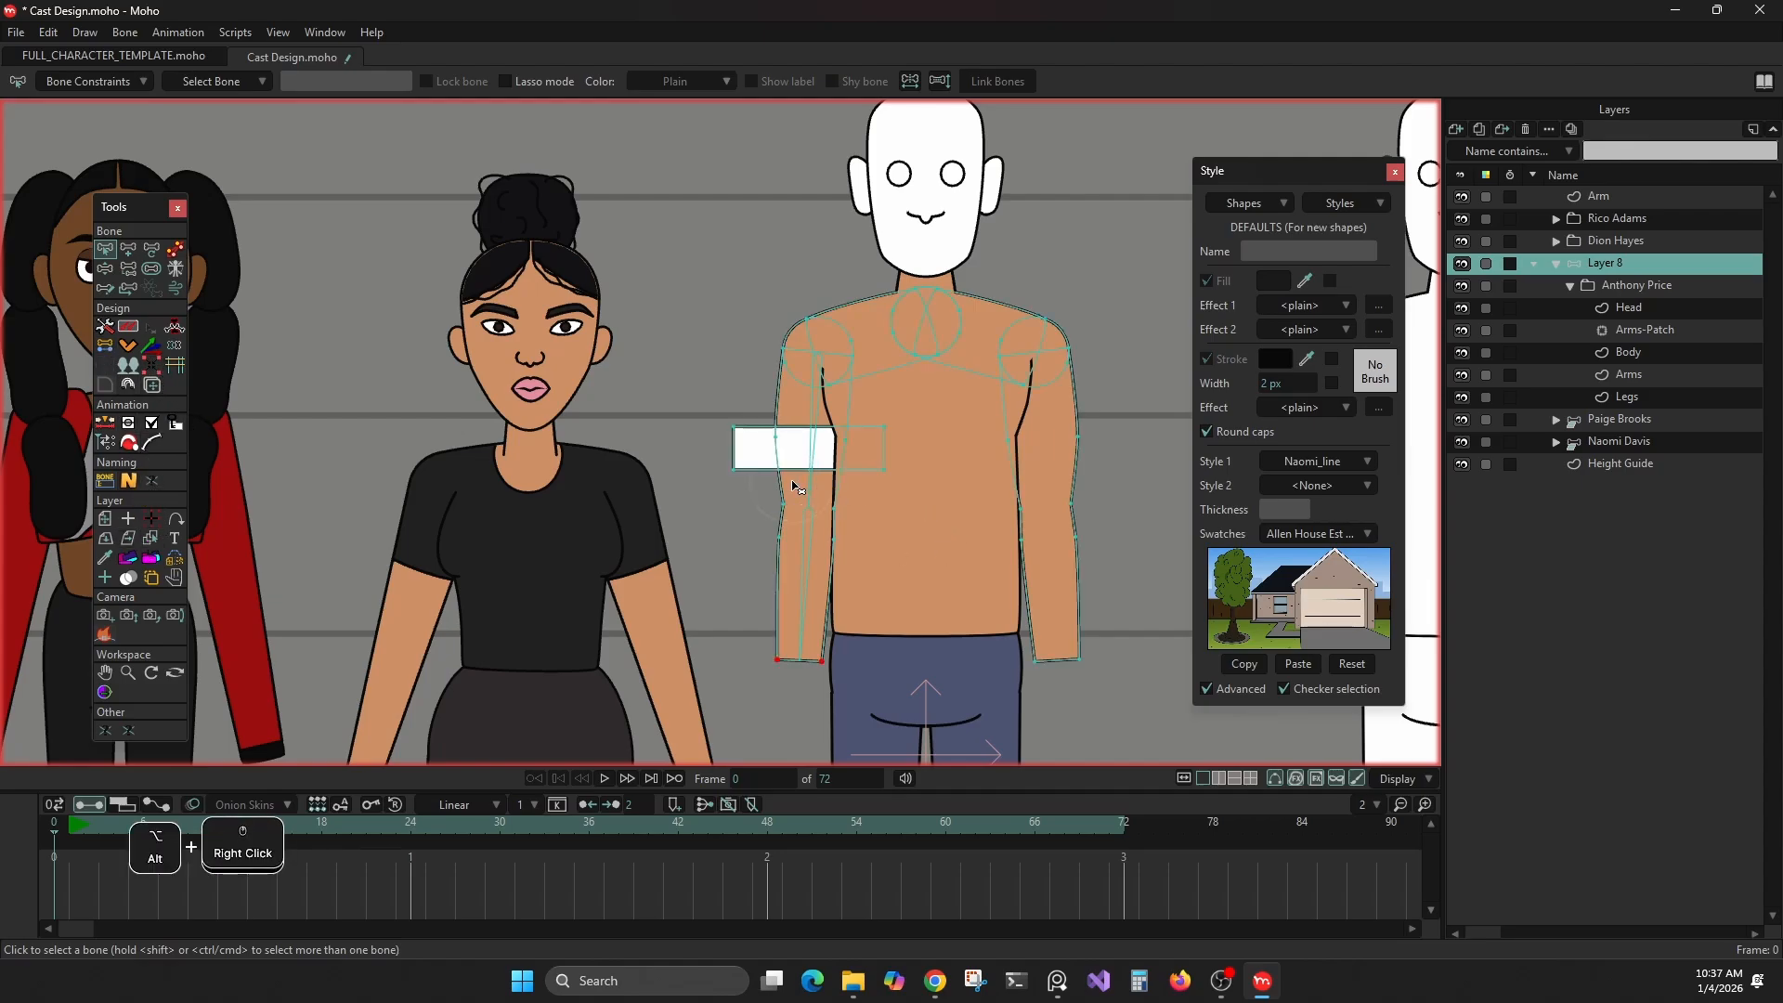
{"action": "left_click", "coordinate": [129, 461]}
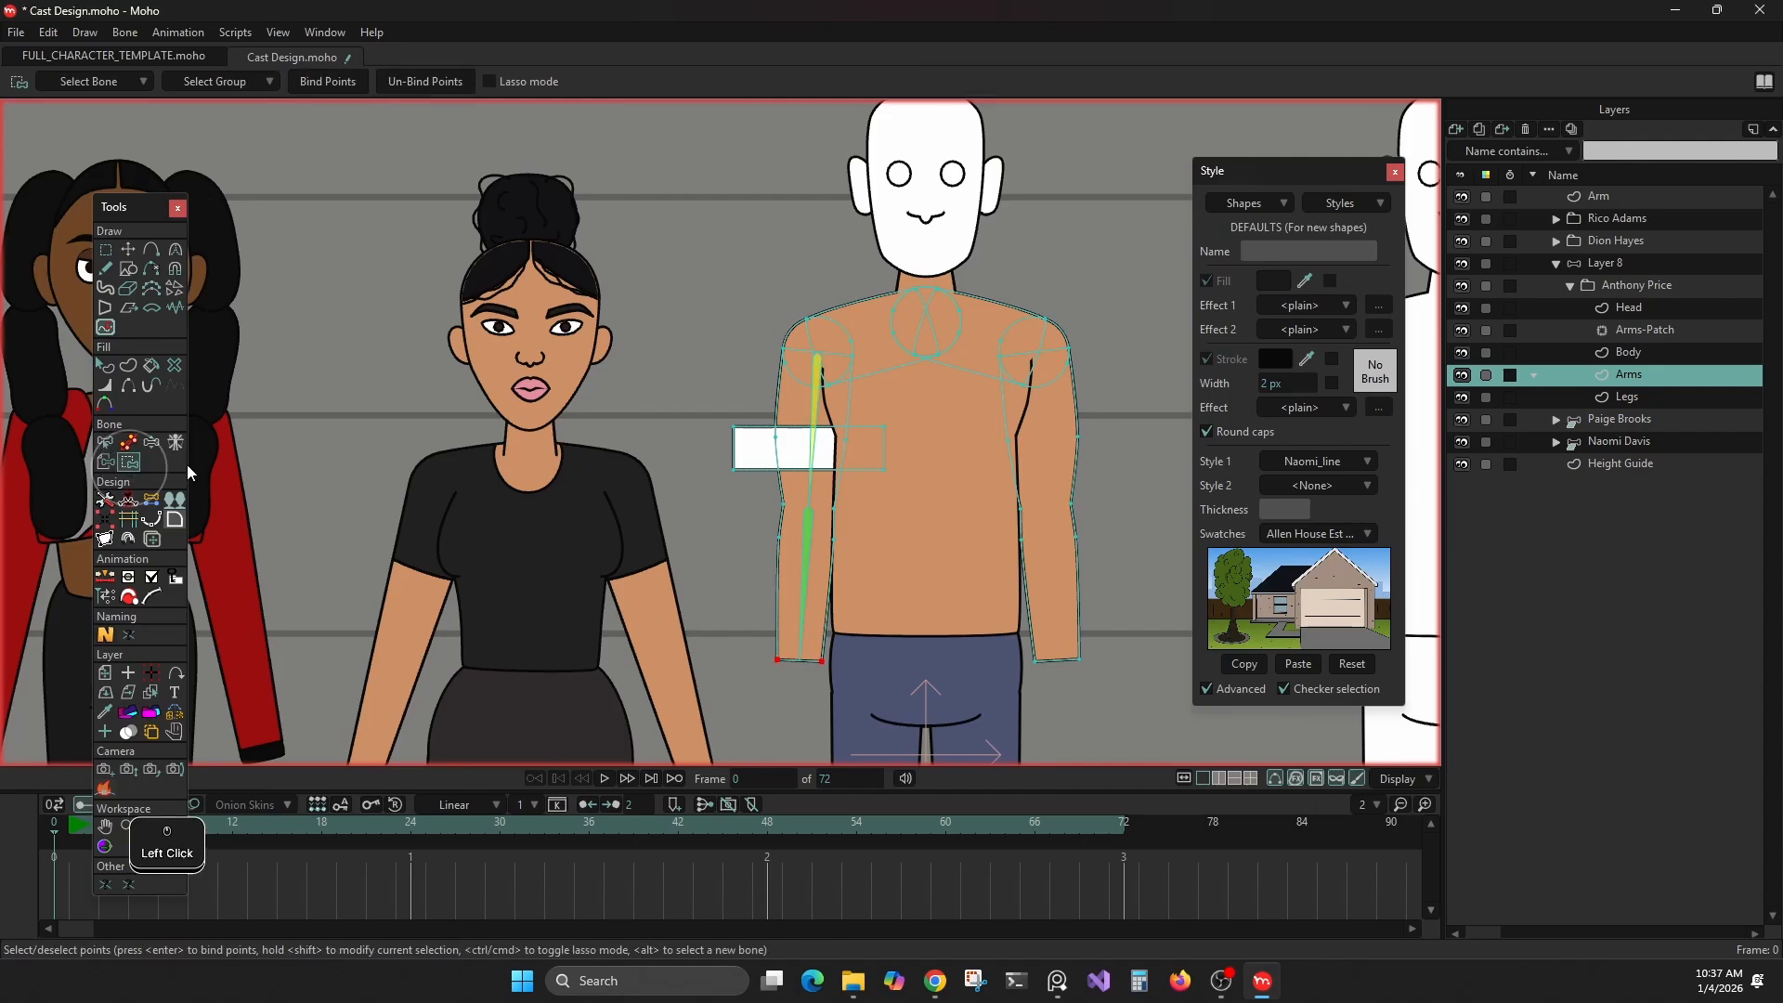
{"action": "scroll", "coordinate": [822, 501], "scroll_direction": "up", "scroll_amount": 2}
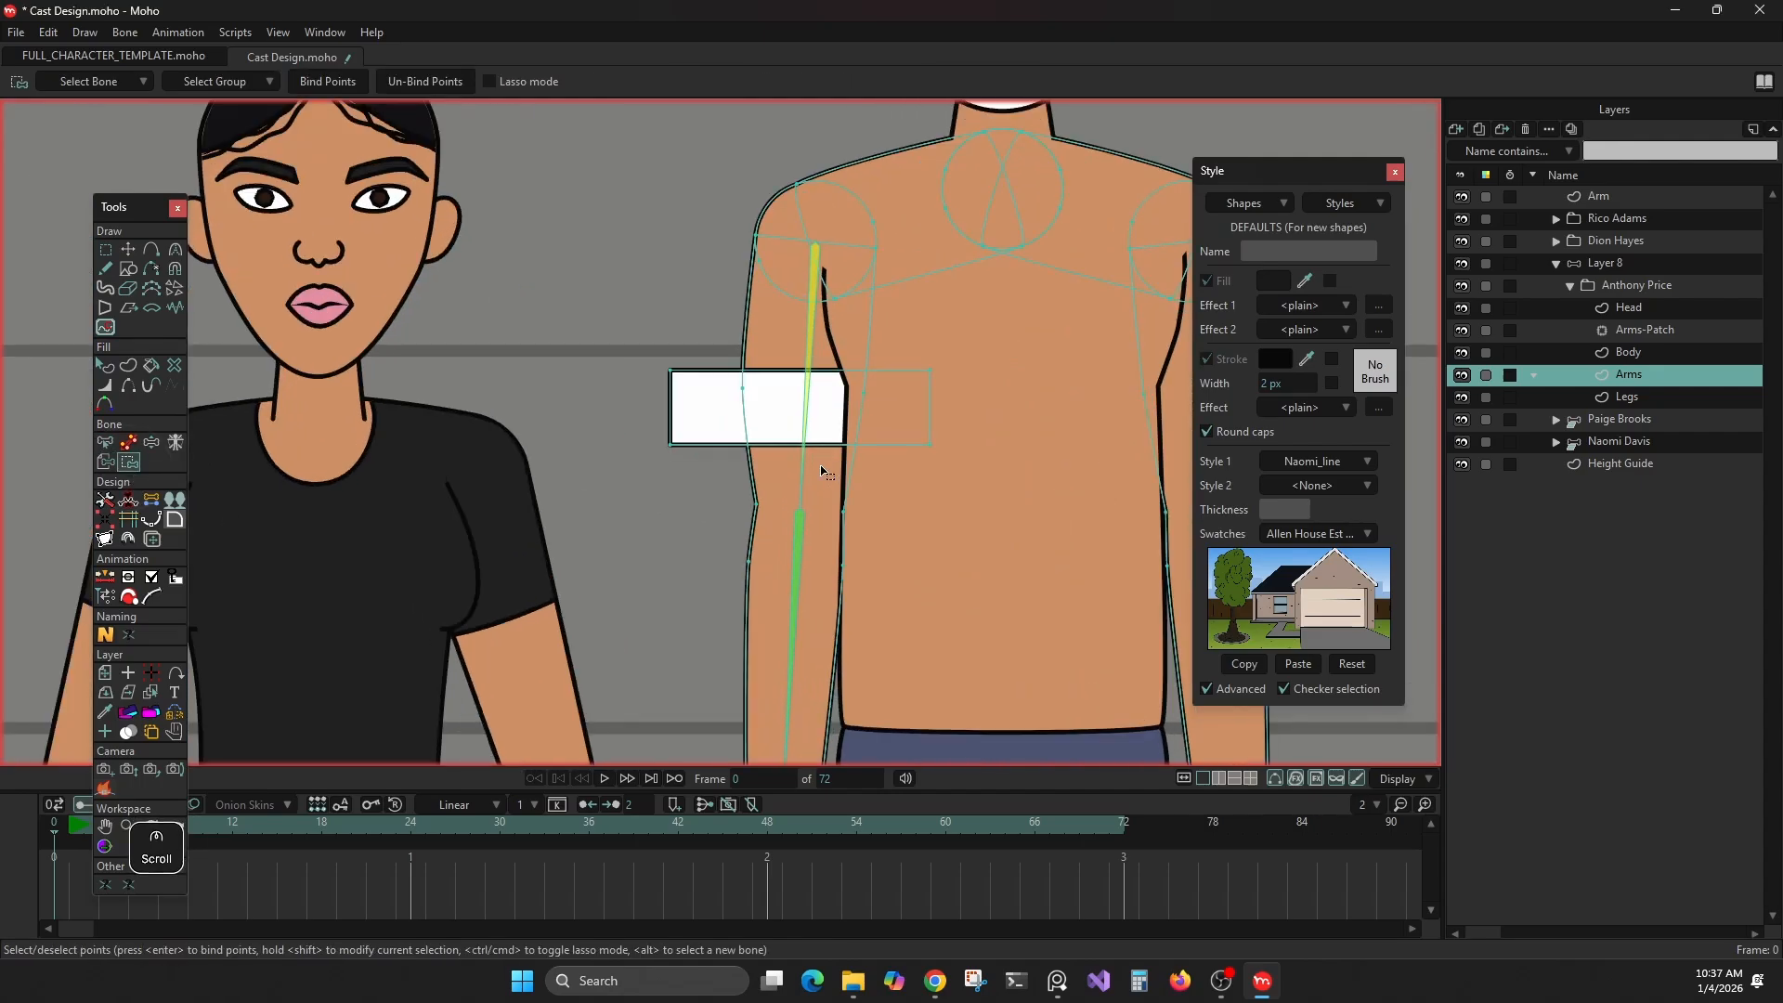
{"action": "left_click", "coordinate": [767, 215], "text": "shift"}
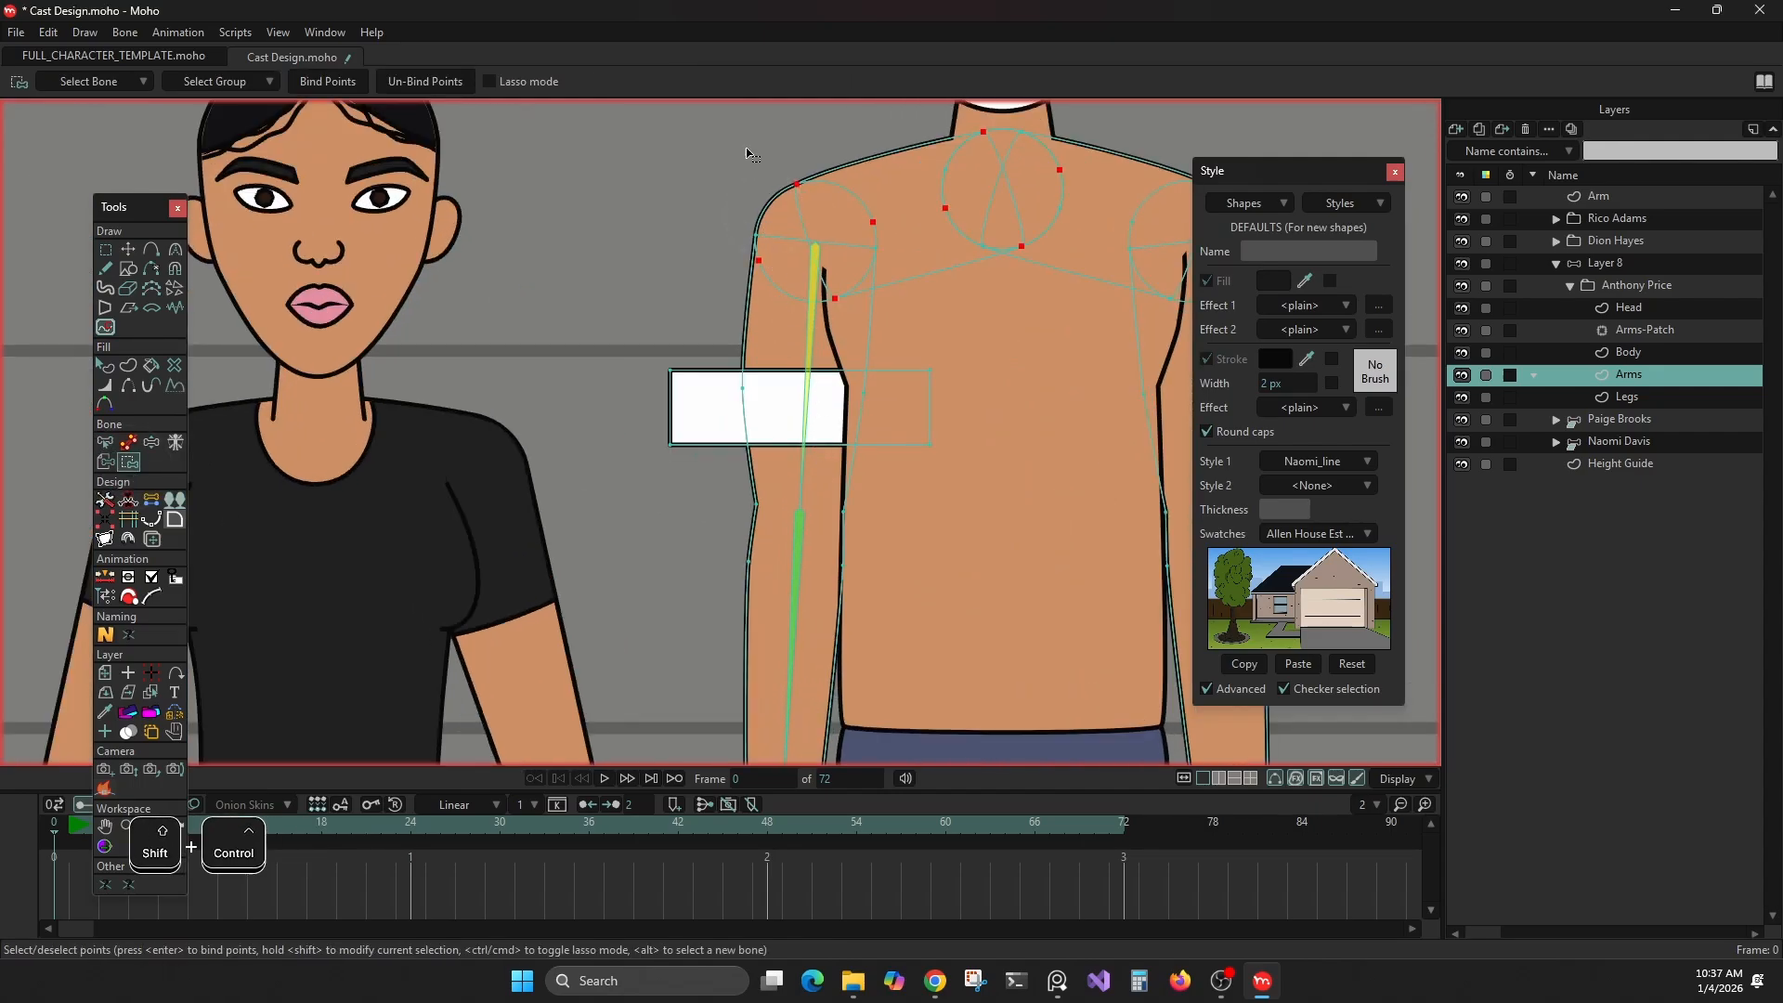
{"action": "left_click_drag", "start_coordinate": [721, 138], "coordinate": [883, 311]}
{"action": "left_click_drag", "start_coordinate": [640, 356], "coordinate": [976, 511]}
{"action": "left_click_drag", "start_coordinate": [826, 474], "coordinate": [902, 559]}
{"action": "left_click", "coordinate": [338, 83]}
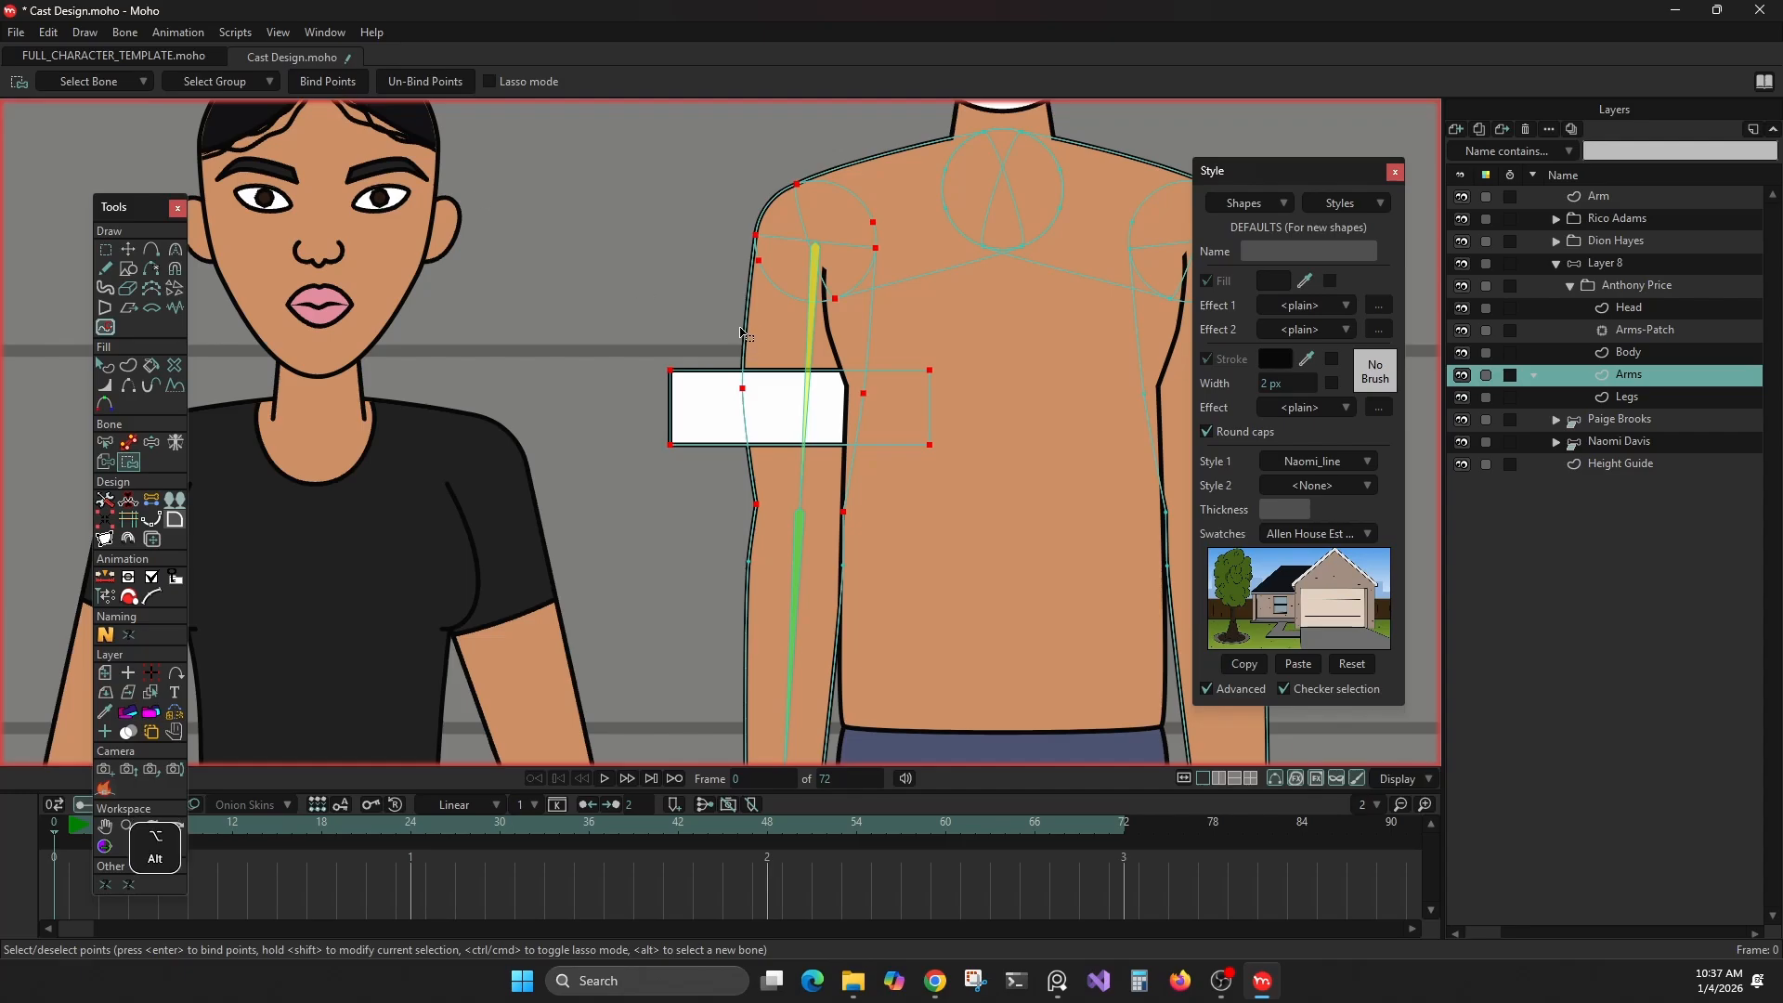
Bind the arm points from shoulder to elbow, including the white rectangle's corners, to the upper-arm bone
{"action": "left_click", "coordinate": [809, 340], "text": "alt"}
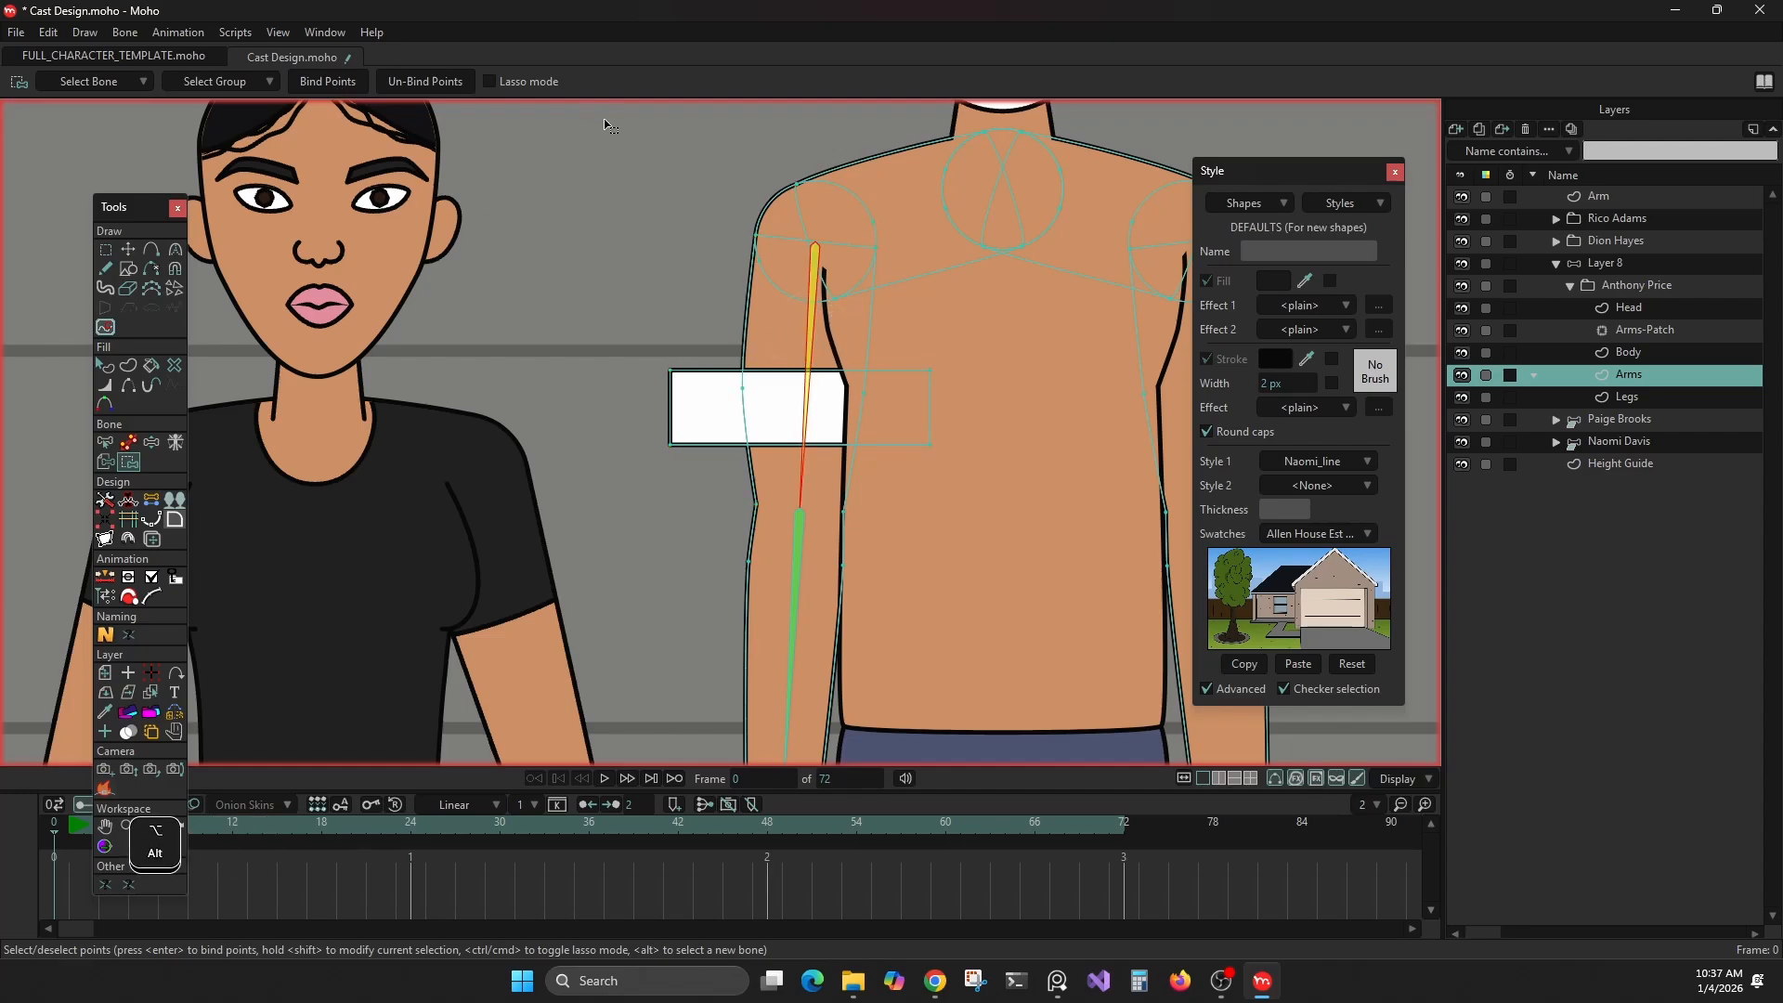
{"action": "left_click_drag", "start_coordinate": [652, 144], "coordinate": [938, 517]}
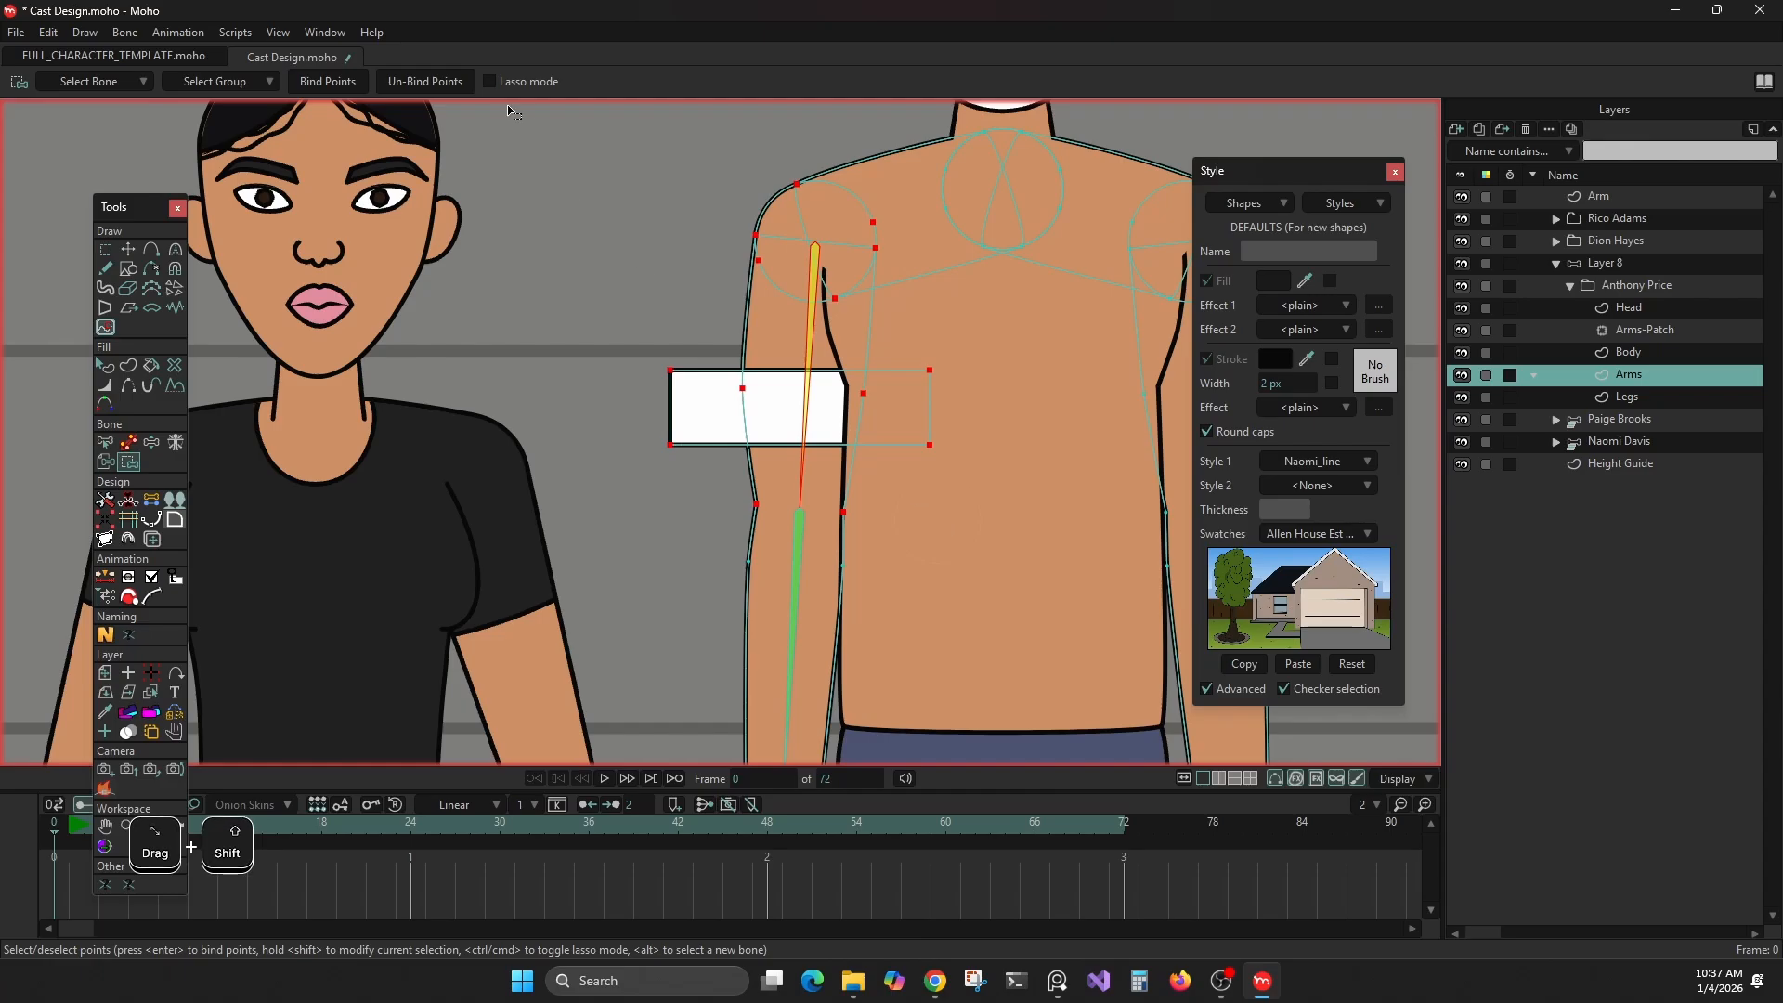
{"action": "left_click", "coordinate": [361, 90]}
Bind the arm points from below the elbow down to the wrist to the forearm bone
{"action": "left_click_drag", "start_coordinate": [757, 390], "coordinate": [740, 242]}
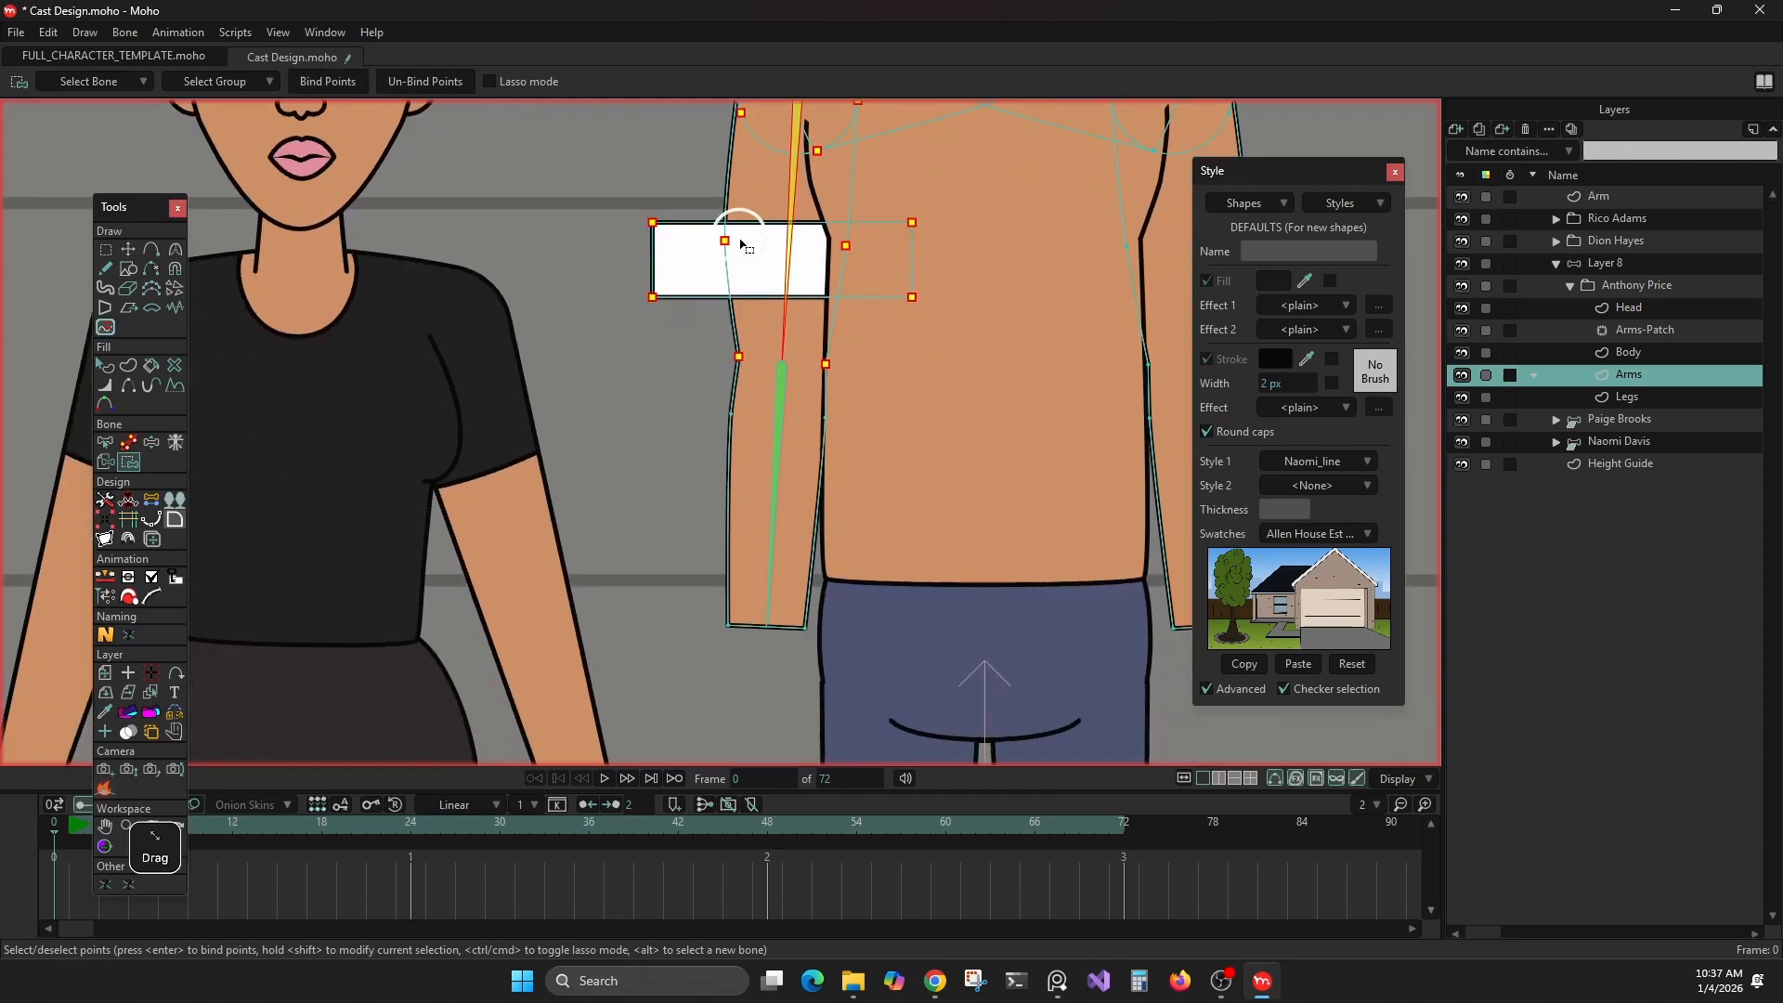
{"action": "left_click", "coordinate": [776, 455], "text": "alt"}
{"action": "left_click_drag", "start_coordinate": [647, 372], "coordinate": [919, 705]}
{"action": "left_click", "coordinate": [362, 81]}
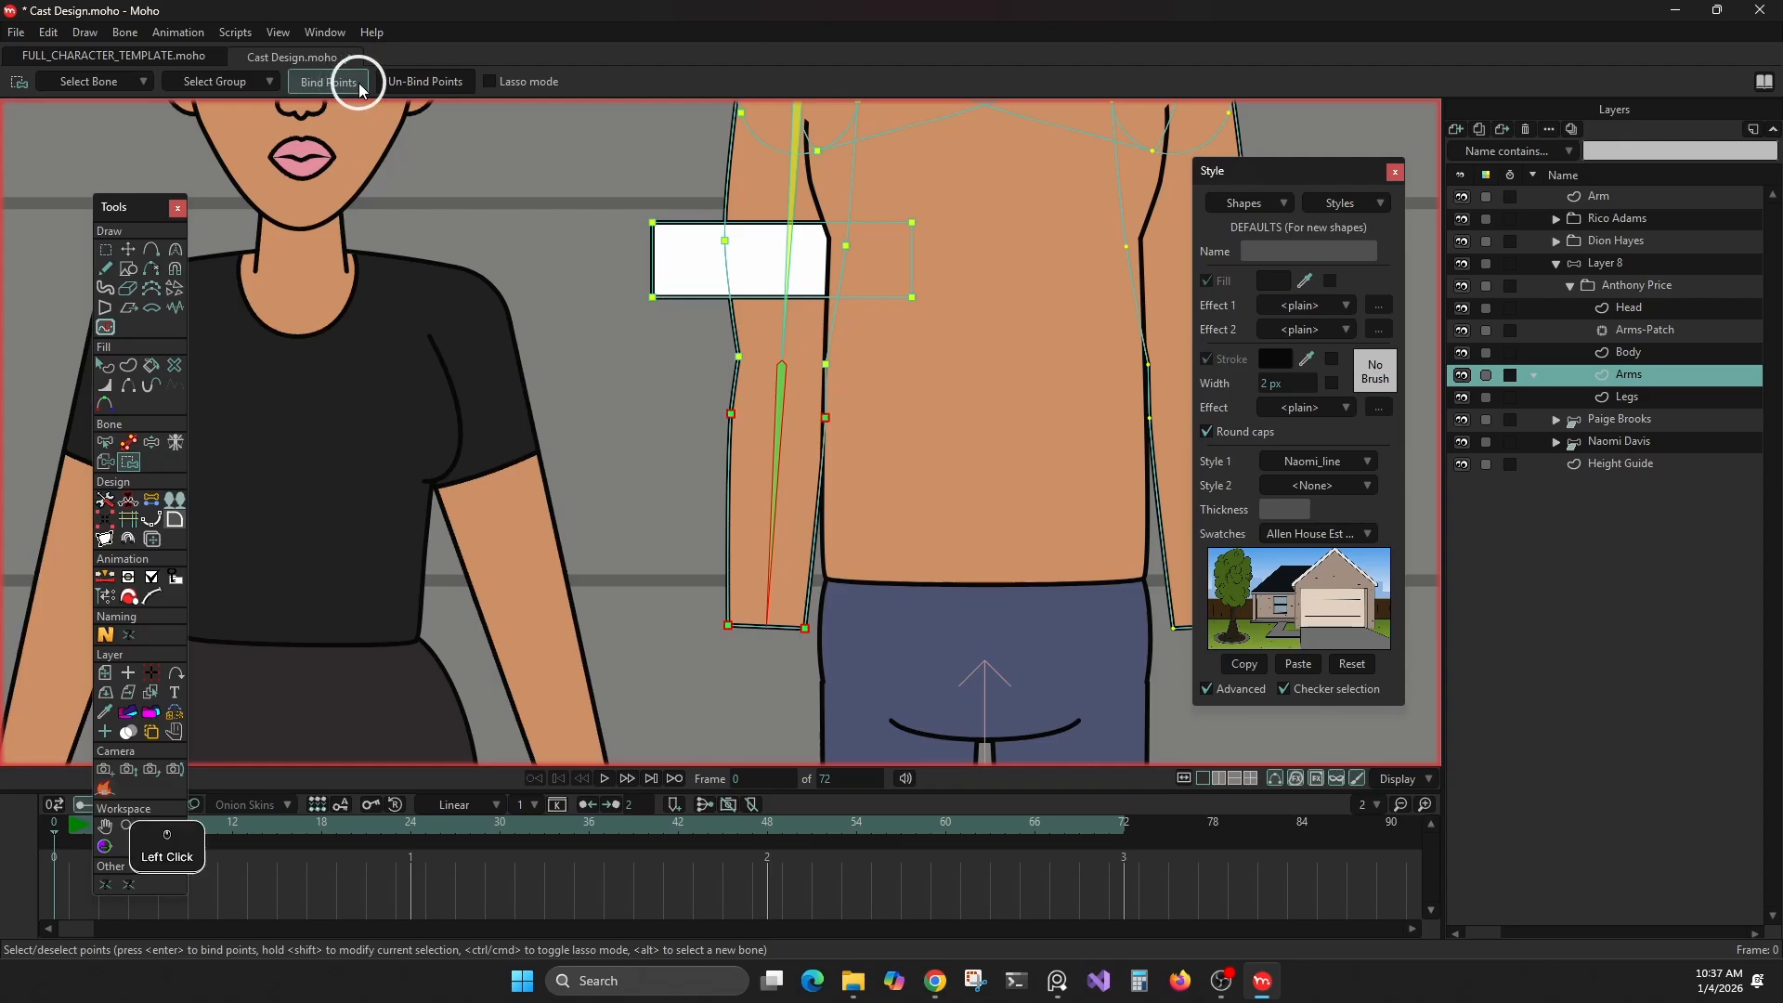
On frame 1 of bone layer Layer 8, swing the forearm bone upward and rotate the upper-arm bone slightly with MR Pose Tool
{"action": "left_click", "coordinate": [1606, 262]}
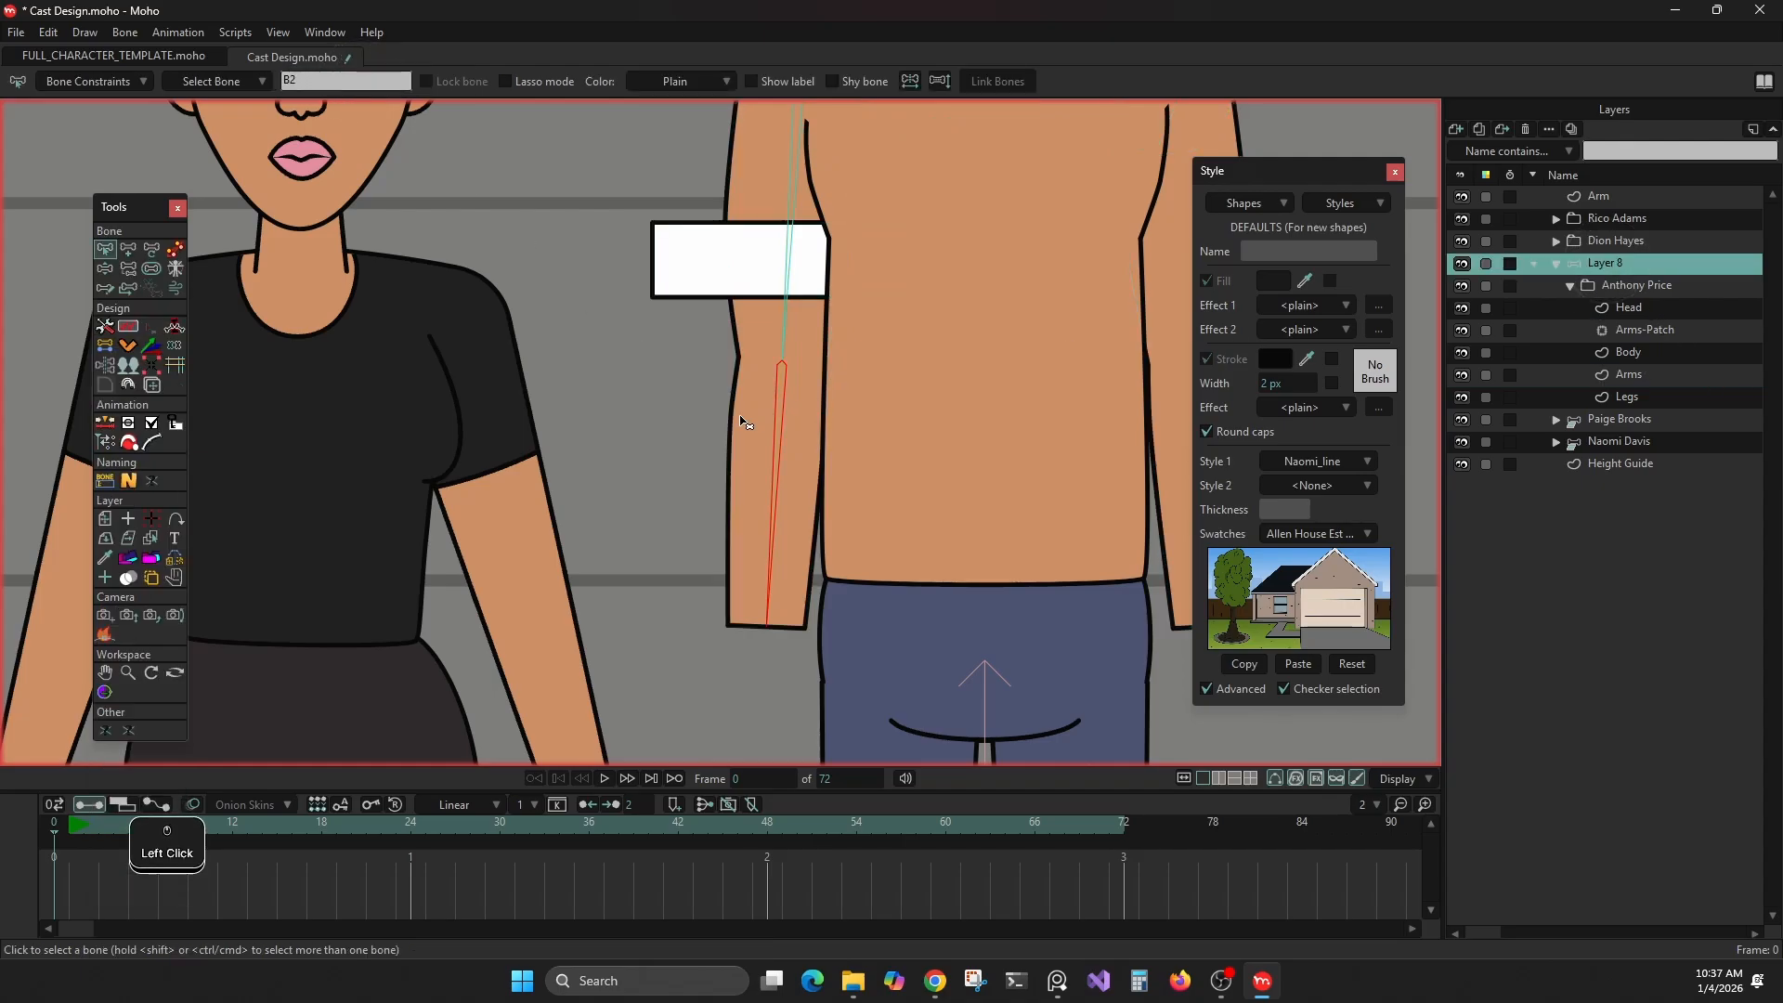
{"action": "key", "text": "Right"}
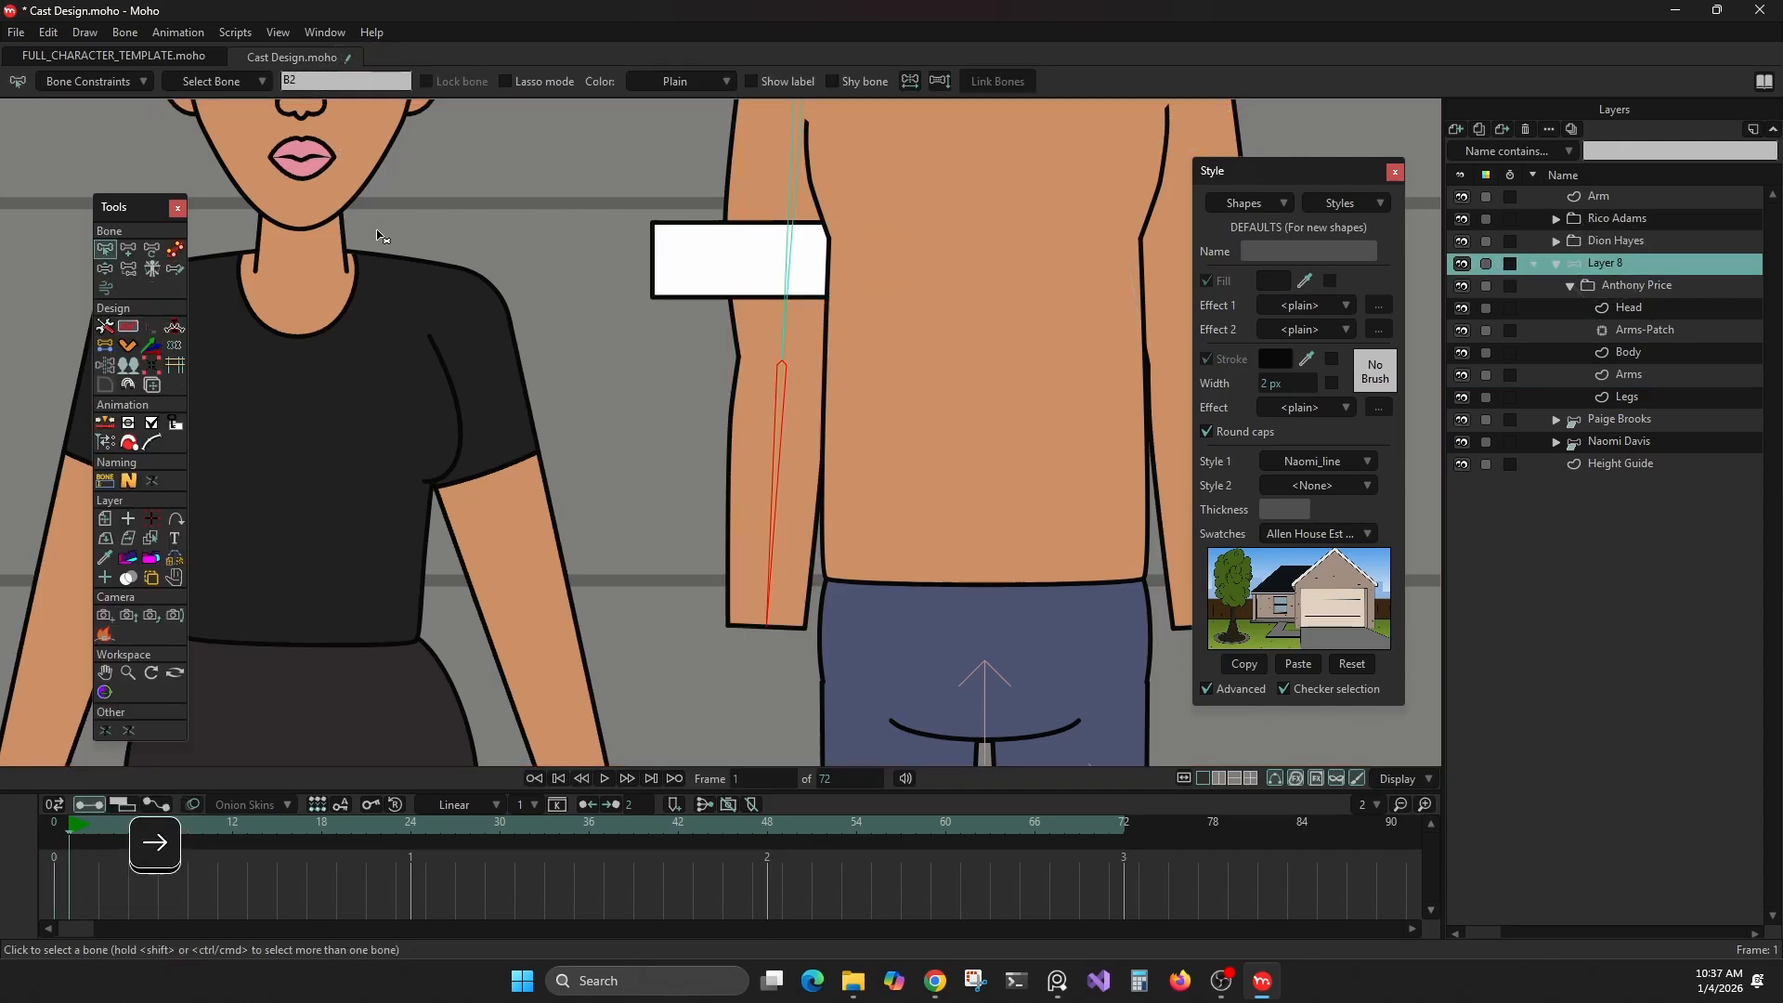
{"action": "left_click", "coordinate": [152, 250]}
{"action": "scroll", "coordinate": [713, 361], "scroll_direction": "down", "scroll_amount": 3}
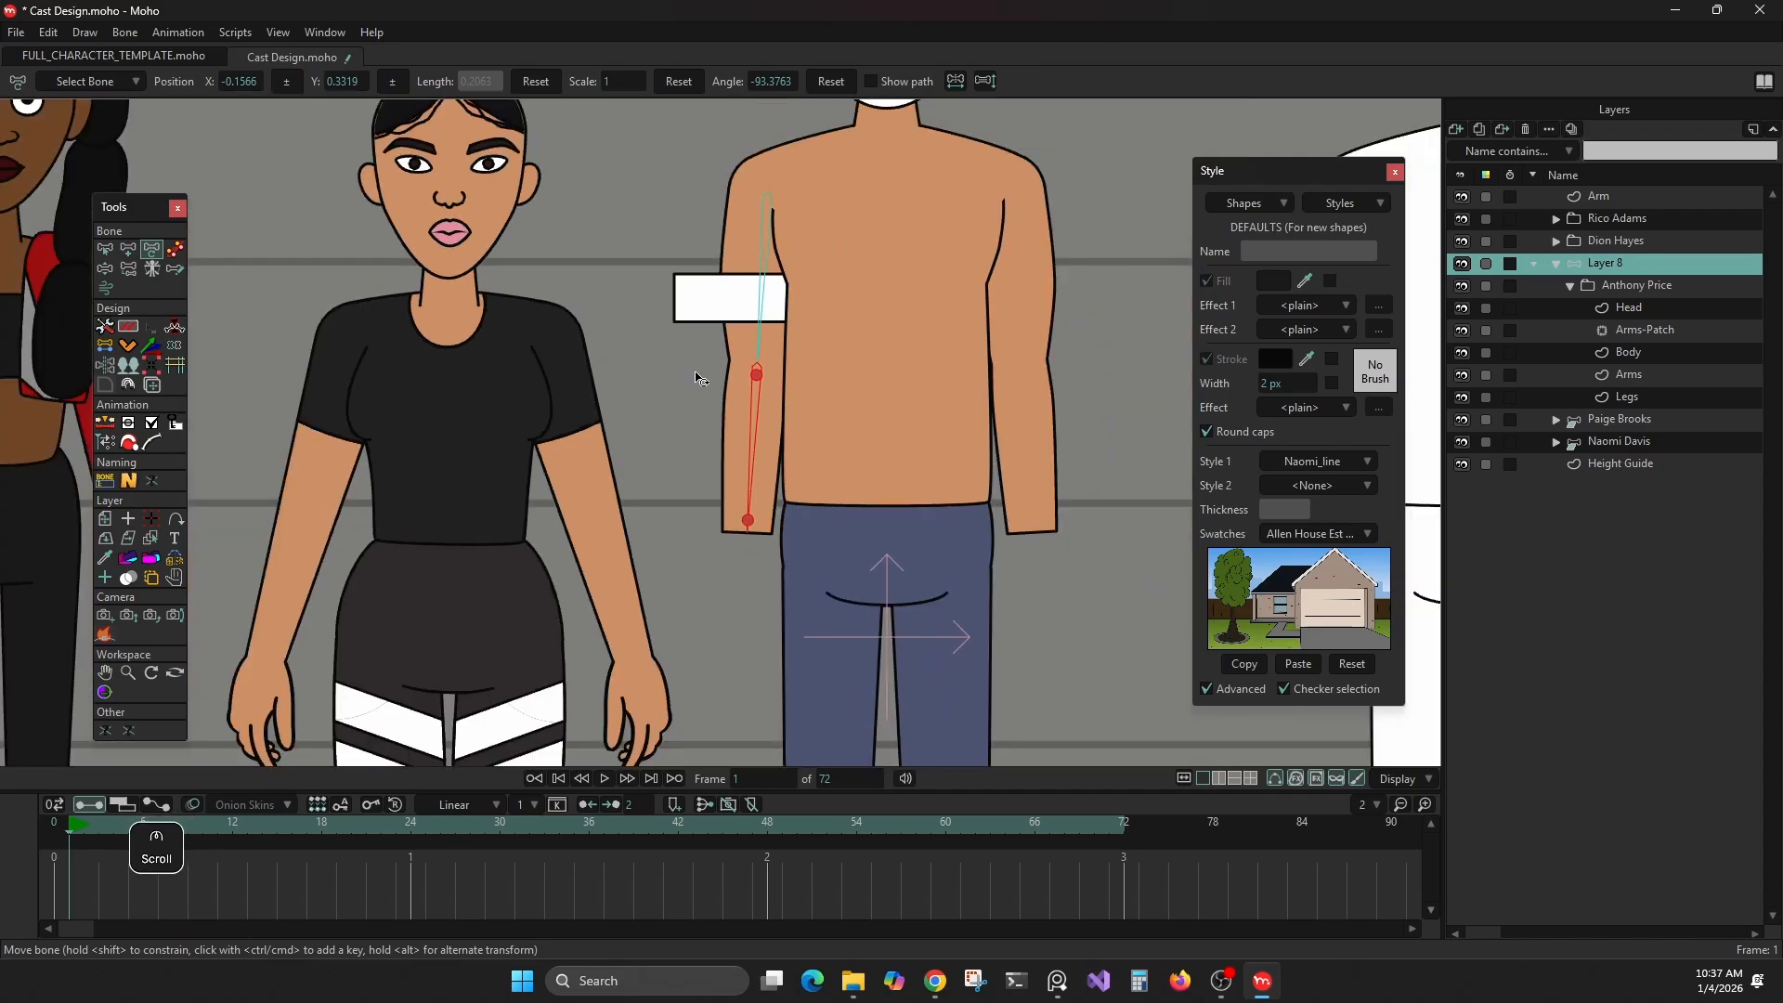
{"action": "left_click_drag", "start_coordinate": [652, 366], "coordinate": [649, 426]}
{"action": "left_click", "coordinate": [181, 250]}
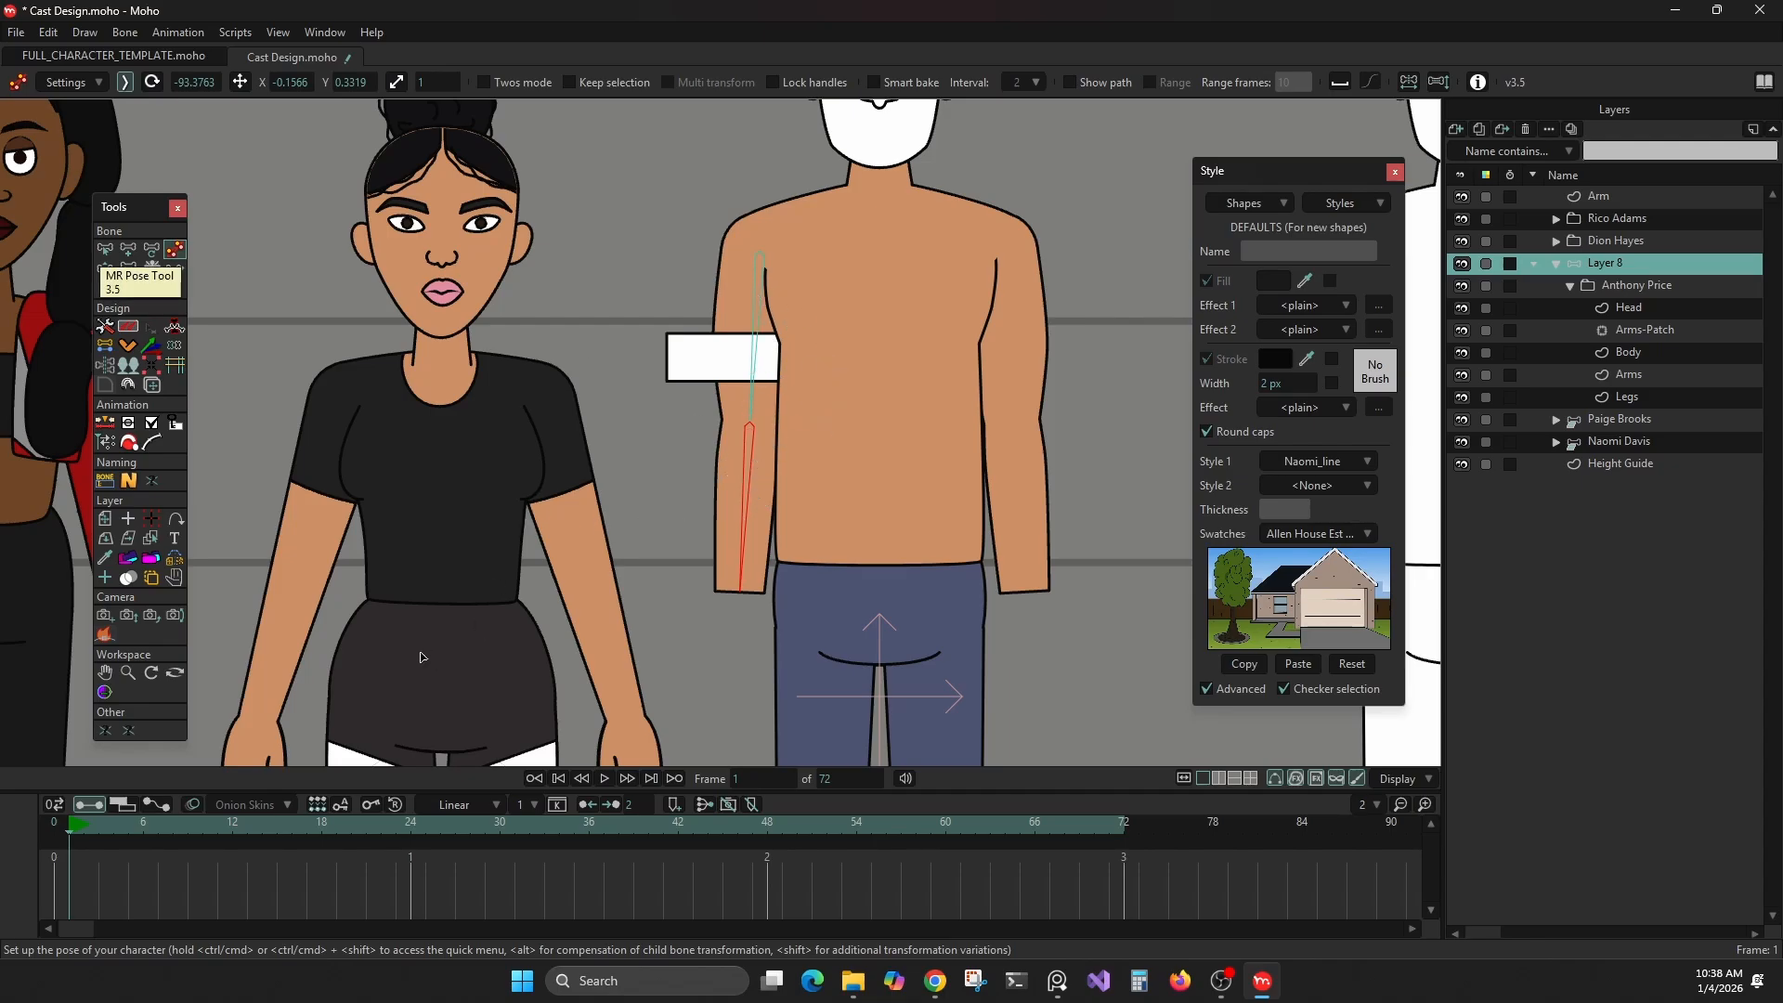
{"action": "key", "text": "ctrl"}
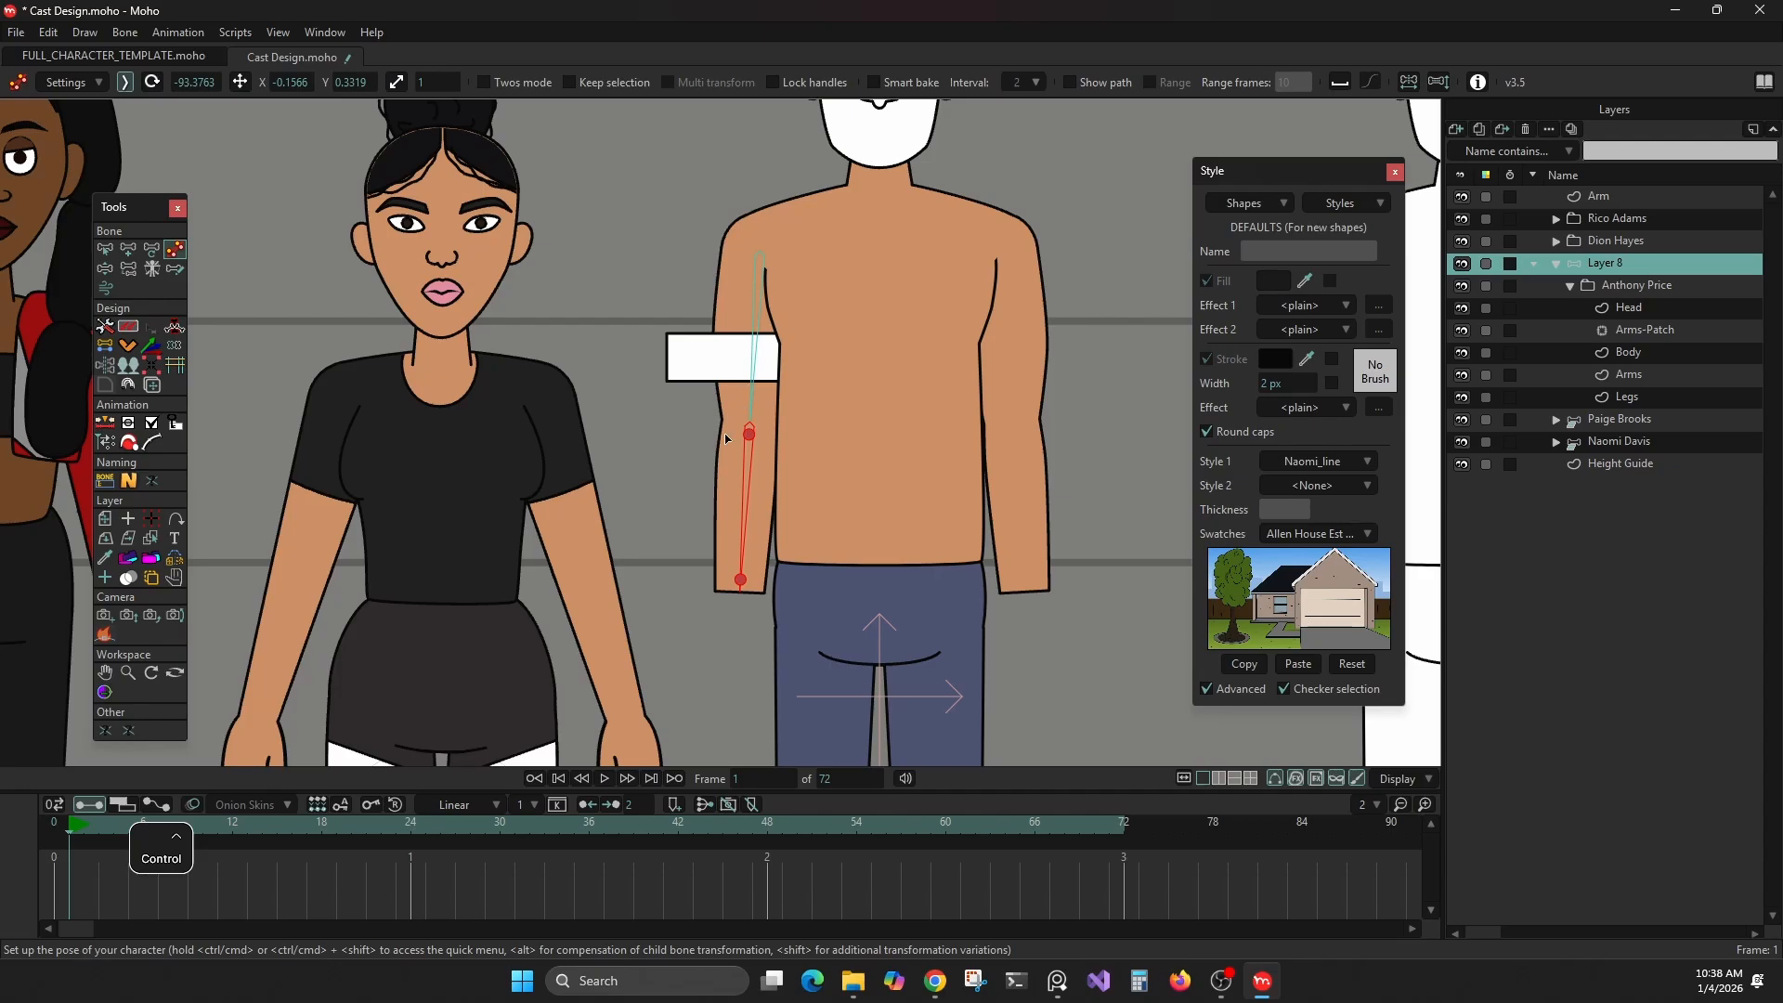
{"action": "left_click_drag", "start_coordinate": [748, 481], "coordinate": [588, 312]}
{"action": "left_click_drag", "start_coordinate": [754, 364], "coordinate": [665, 333]}
Return to frame 0 and parent the forearm bone to the upper-arm bone
{"action": "key", "text": "Left"}
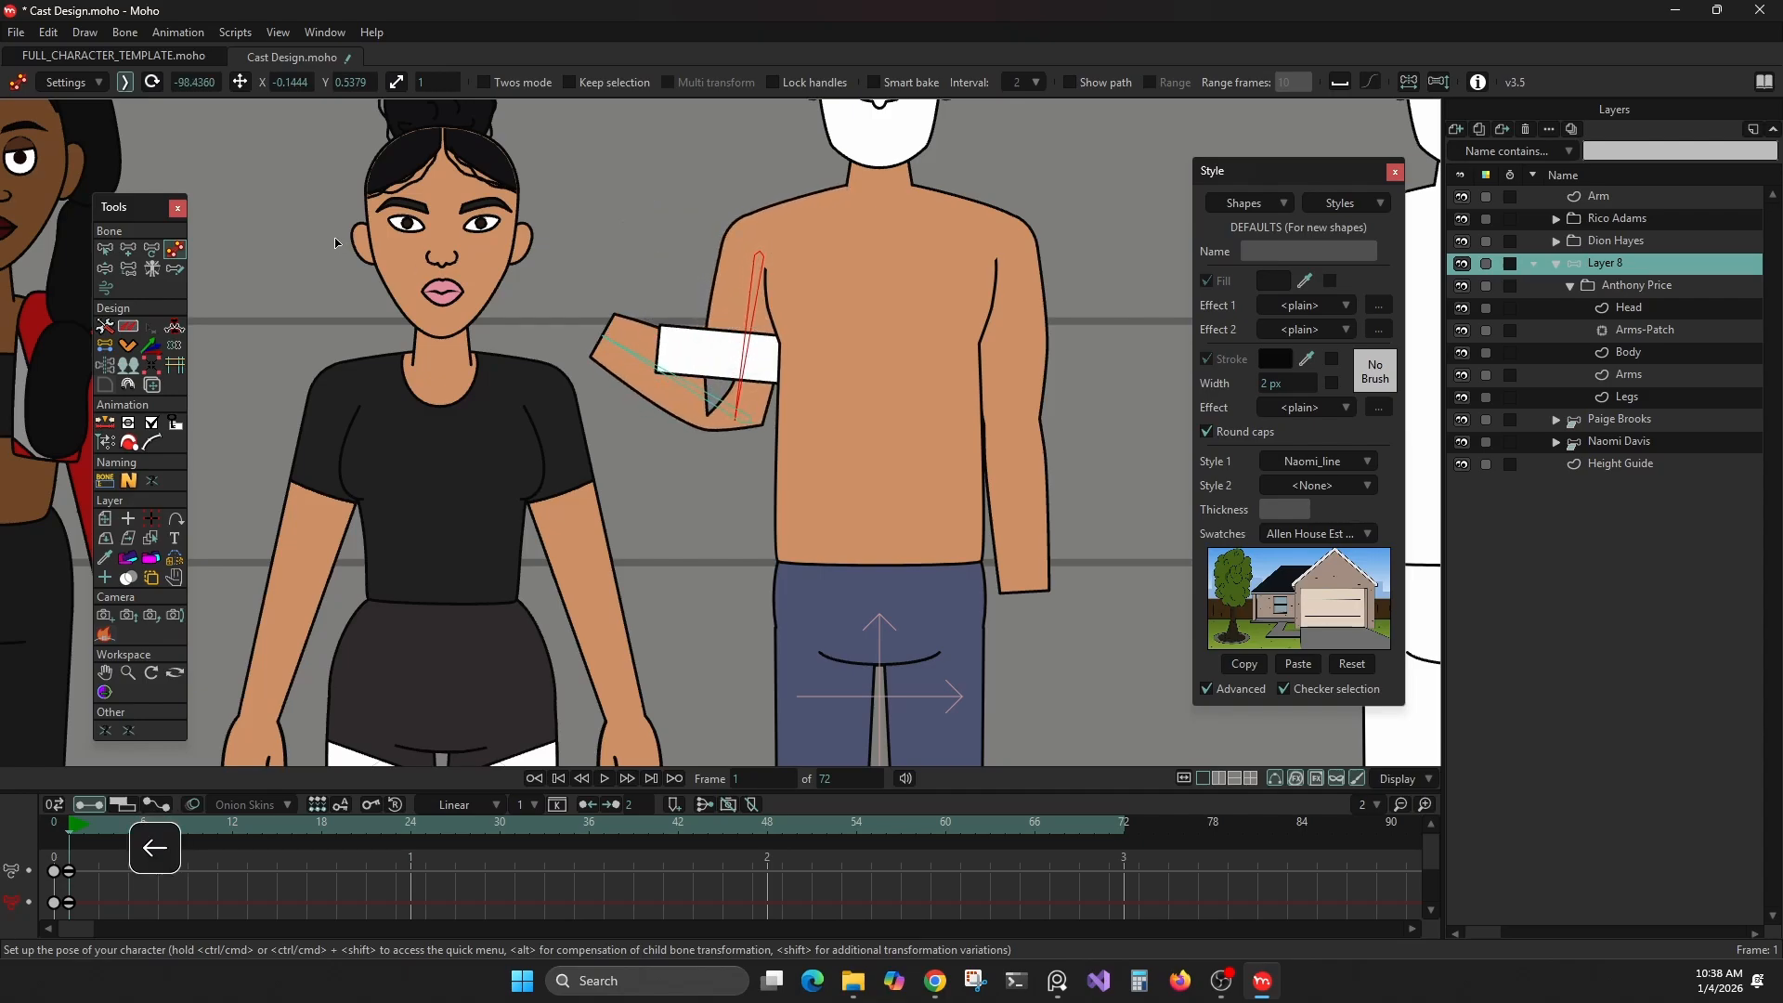
{"action": "left_click", "coordinate": [128, 268]}
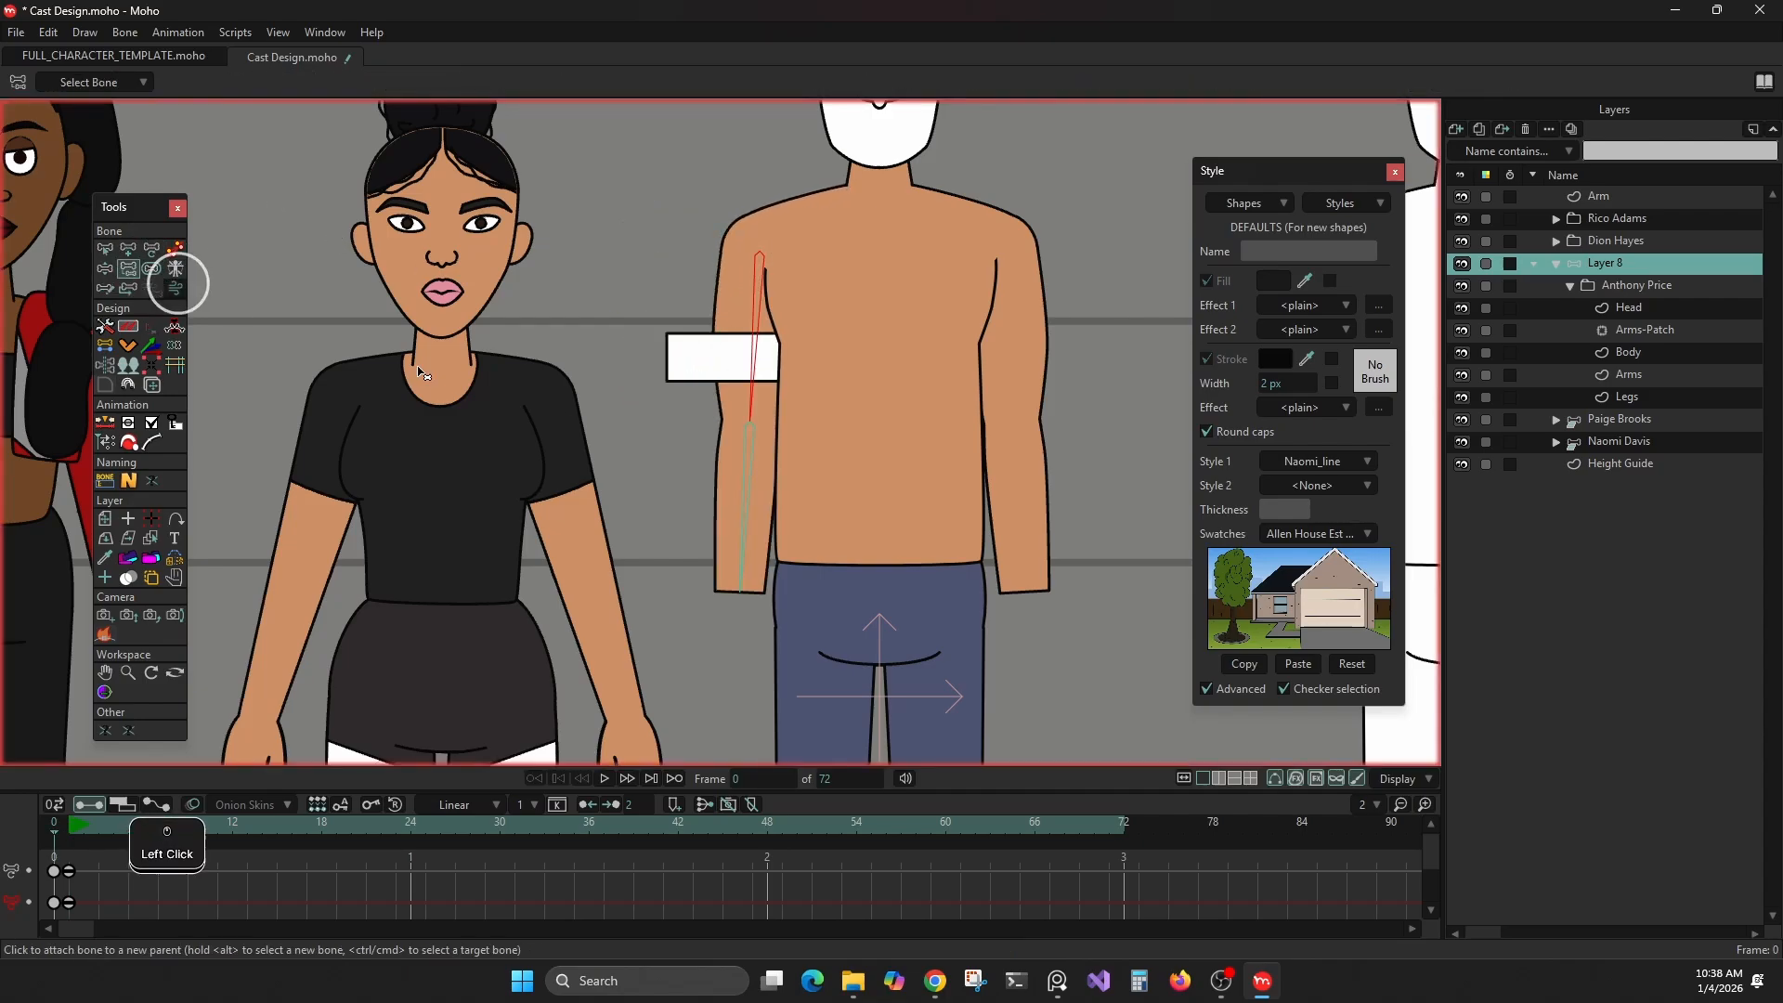
{"action": "left_click", "coordinate": [753, 454], "text": "alt"}
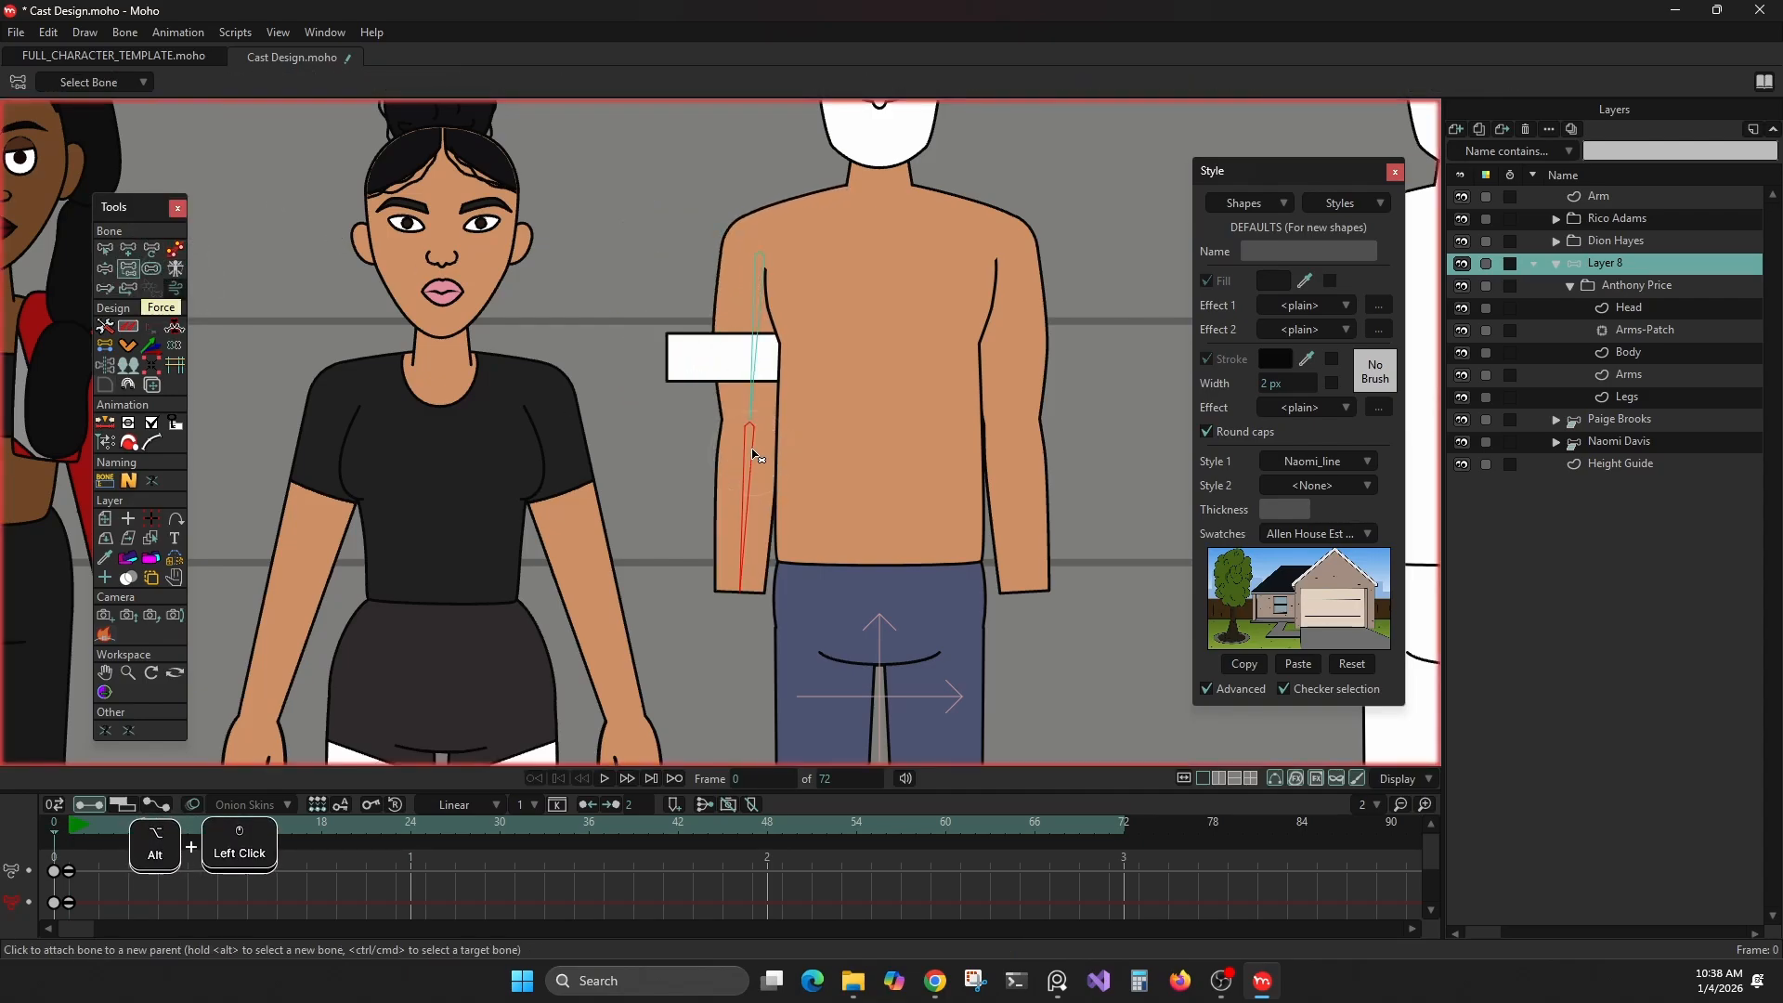
{"action": "left_click", "coordinate": [755, 364]}
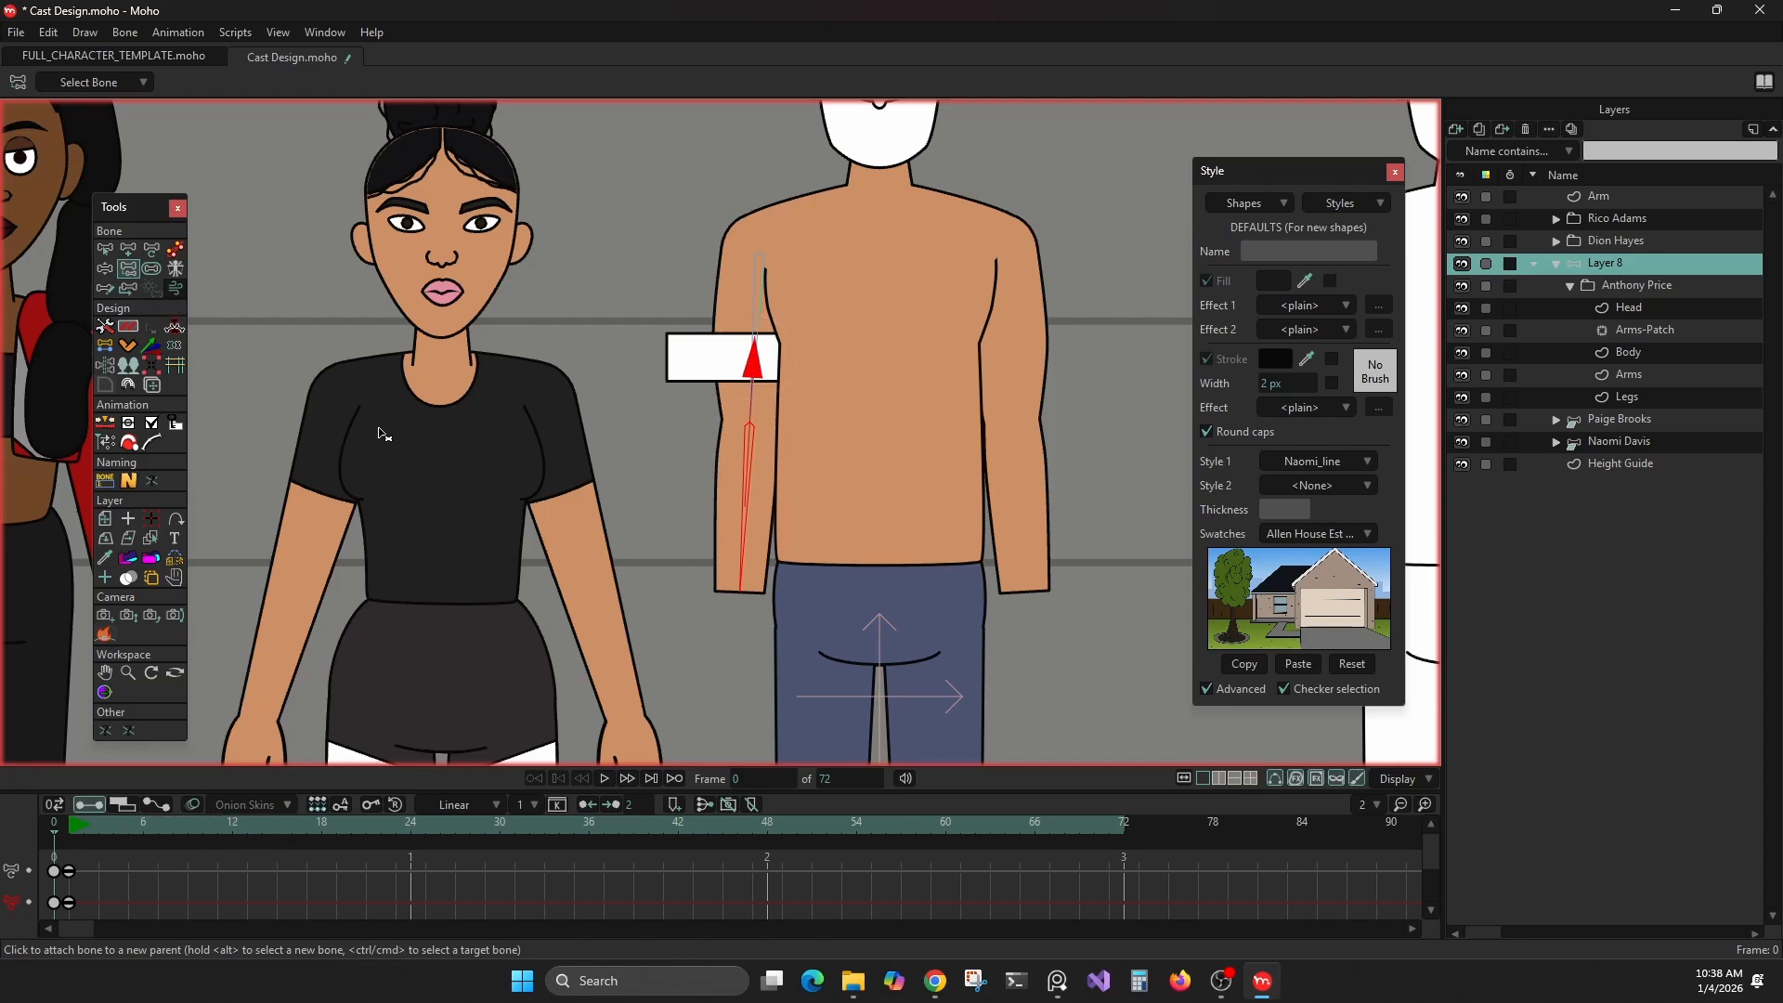
On frame 1, rotate the forearm bone down to an angle of about 344 degrees with Transform Bone
{"action": "key", "text": "Right"}
{"action": "left_click", "coordinate": [152, 255]}
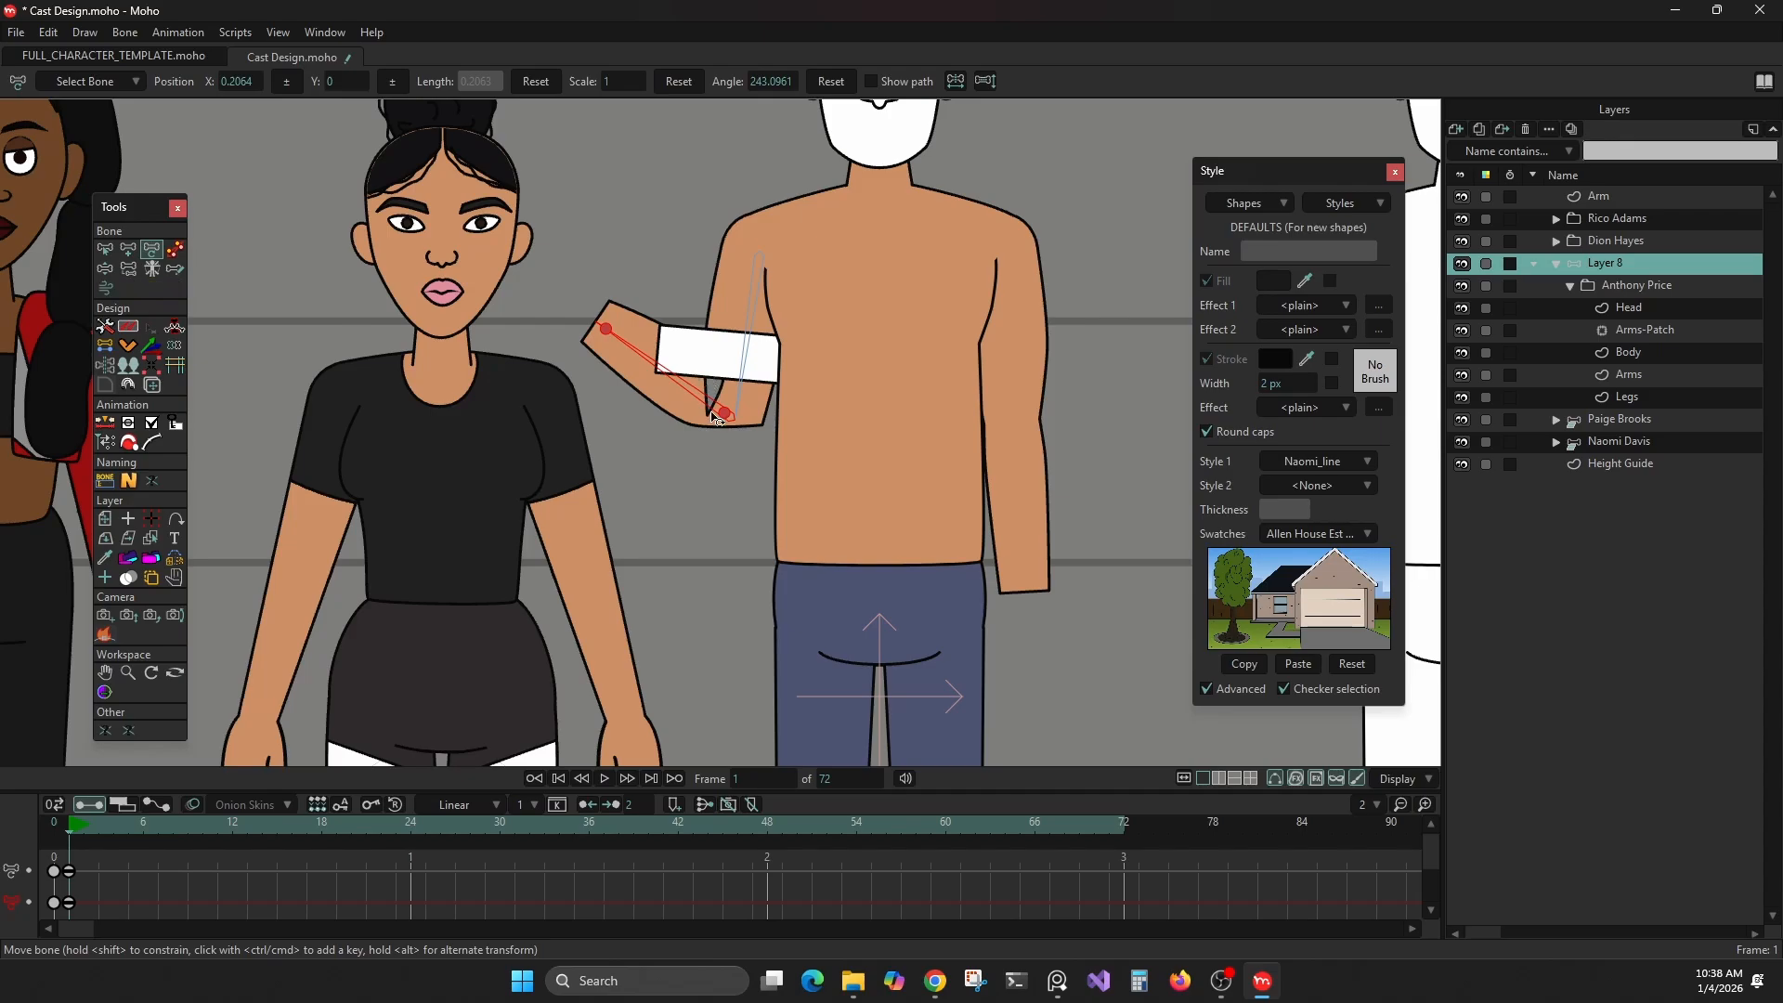
{"action": "left_click", "coordinate": [725, 353]}
{"action": "left_click", "coordinate": [715, 401]}
{"action": "left_click_drag", "start_coordinate": [687, 436], "coordinate": [698, 502]}
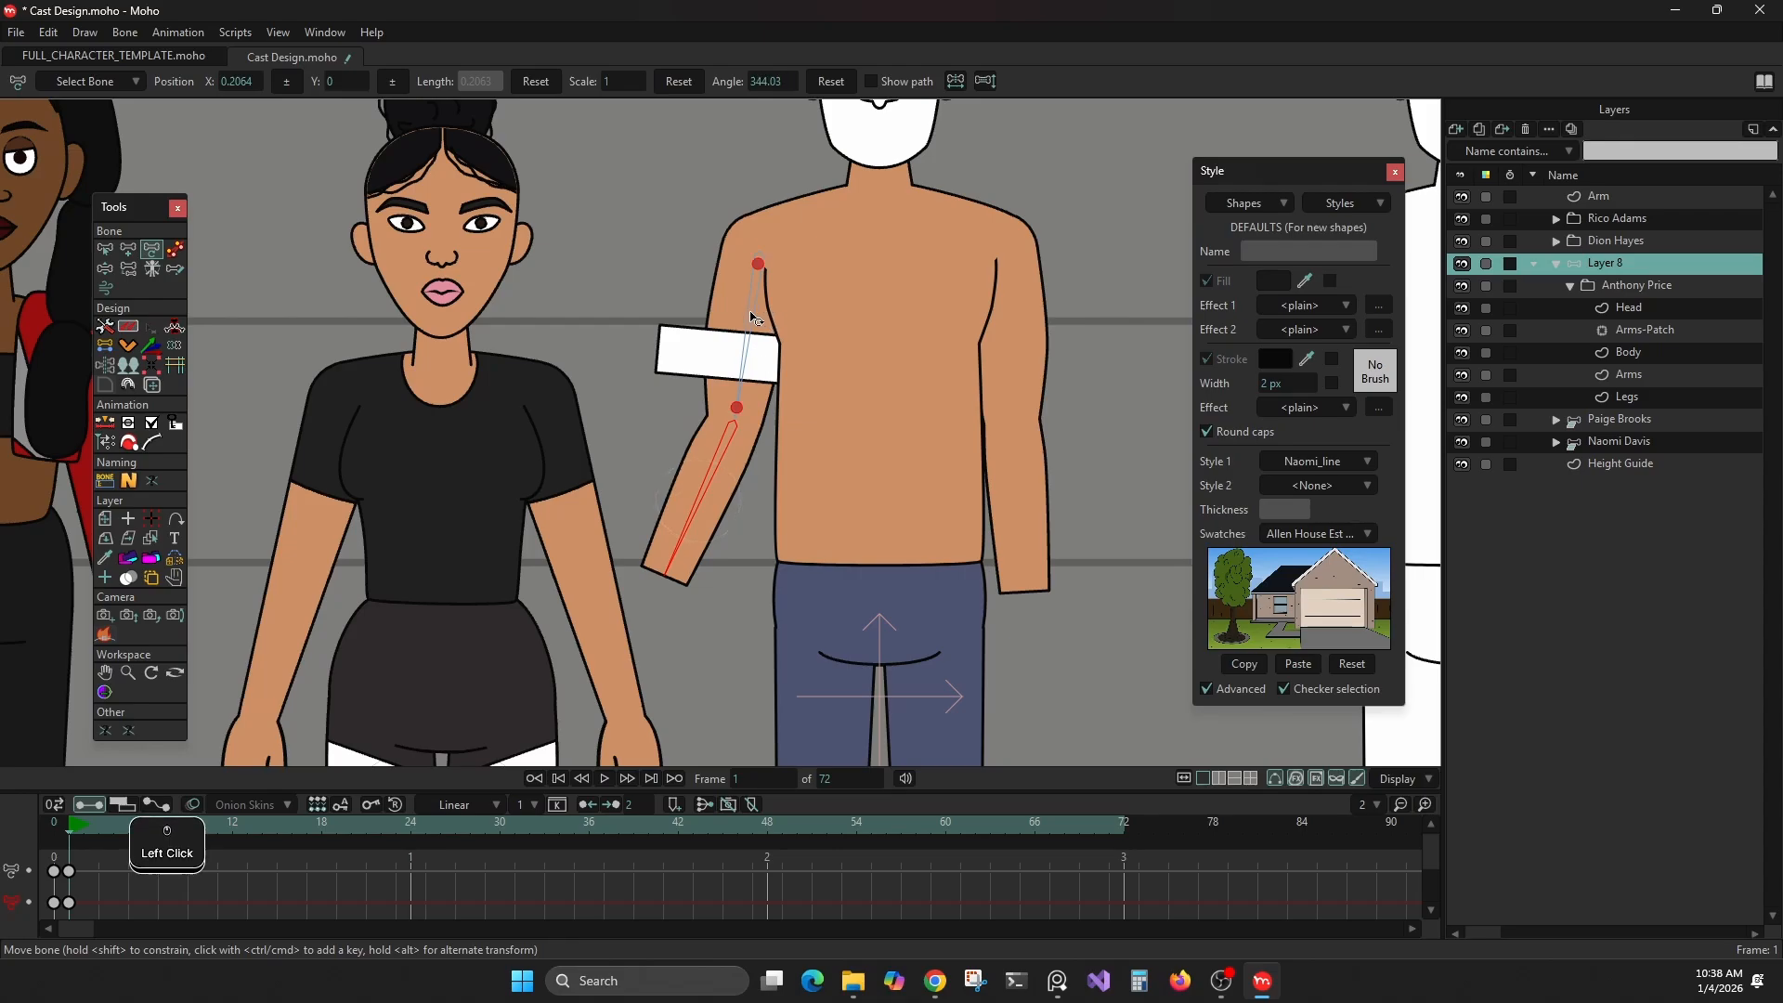
On frame 1, swing the upper-arm bone with Transform Bone
{"action": "left_click_drag", "start_coordinate": [745, 318], "coordinate": [688, 462]}
On frame 0, move the banded arm's upper points on the Arms layer outward, away from the shoulder circle
{"action": "left_click", "coordinate": [105, 345]}
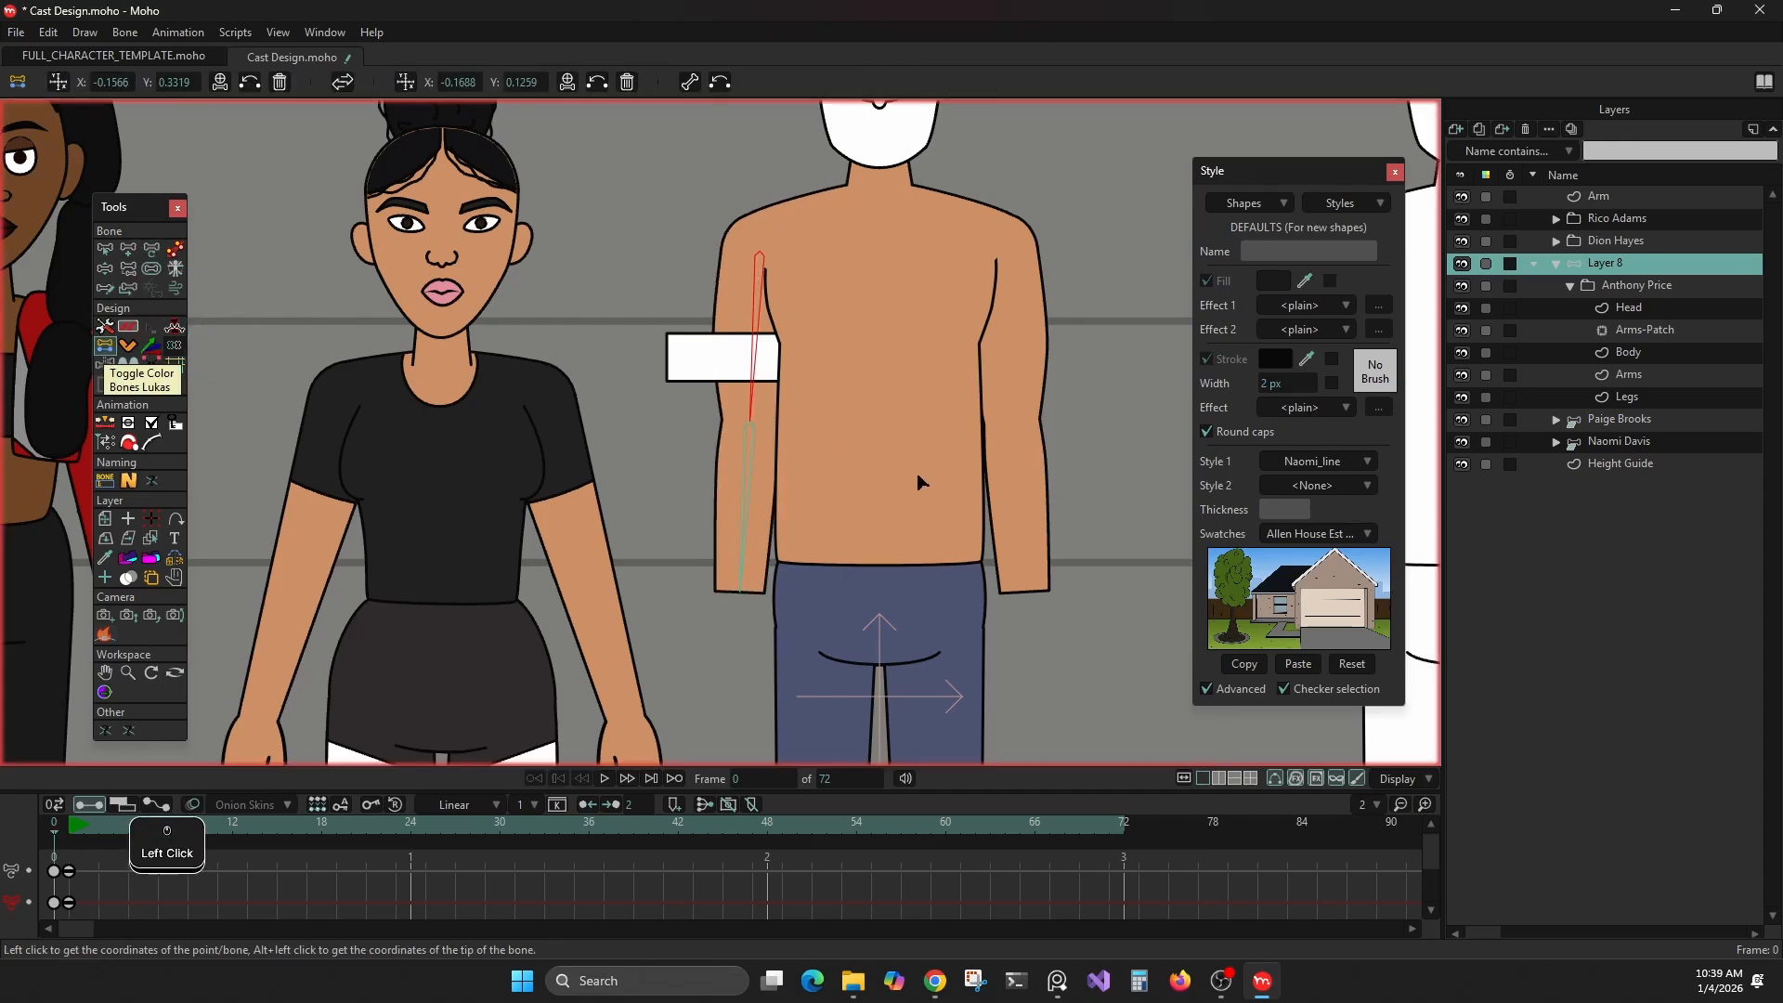
{"action": "right_click", "coordinate": [774, 276], "text": "alt"}
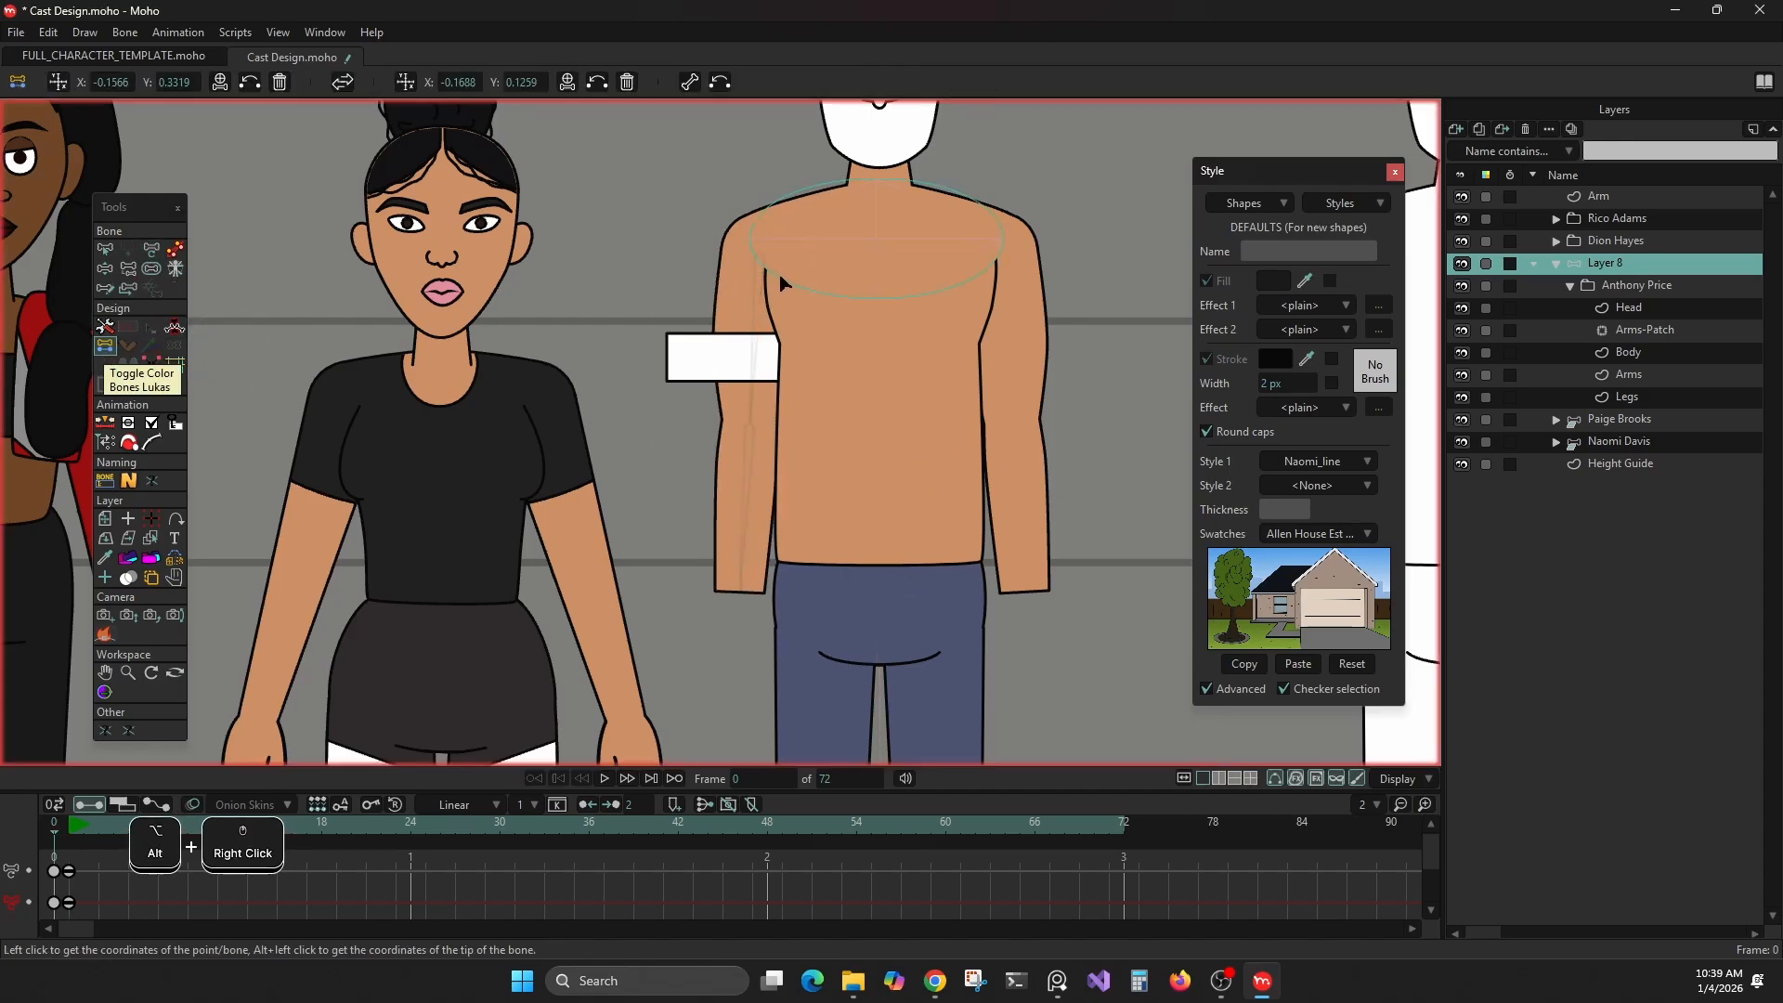
{"action": "right_click", "coordinate": [785, 317], "text": "alt"}
{"action": "right_click", "coordinate": [780, 307], "text": "alt"}
{"action": "right_click", "coordinate": [733, 228], "text": "alt"}
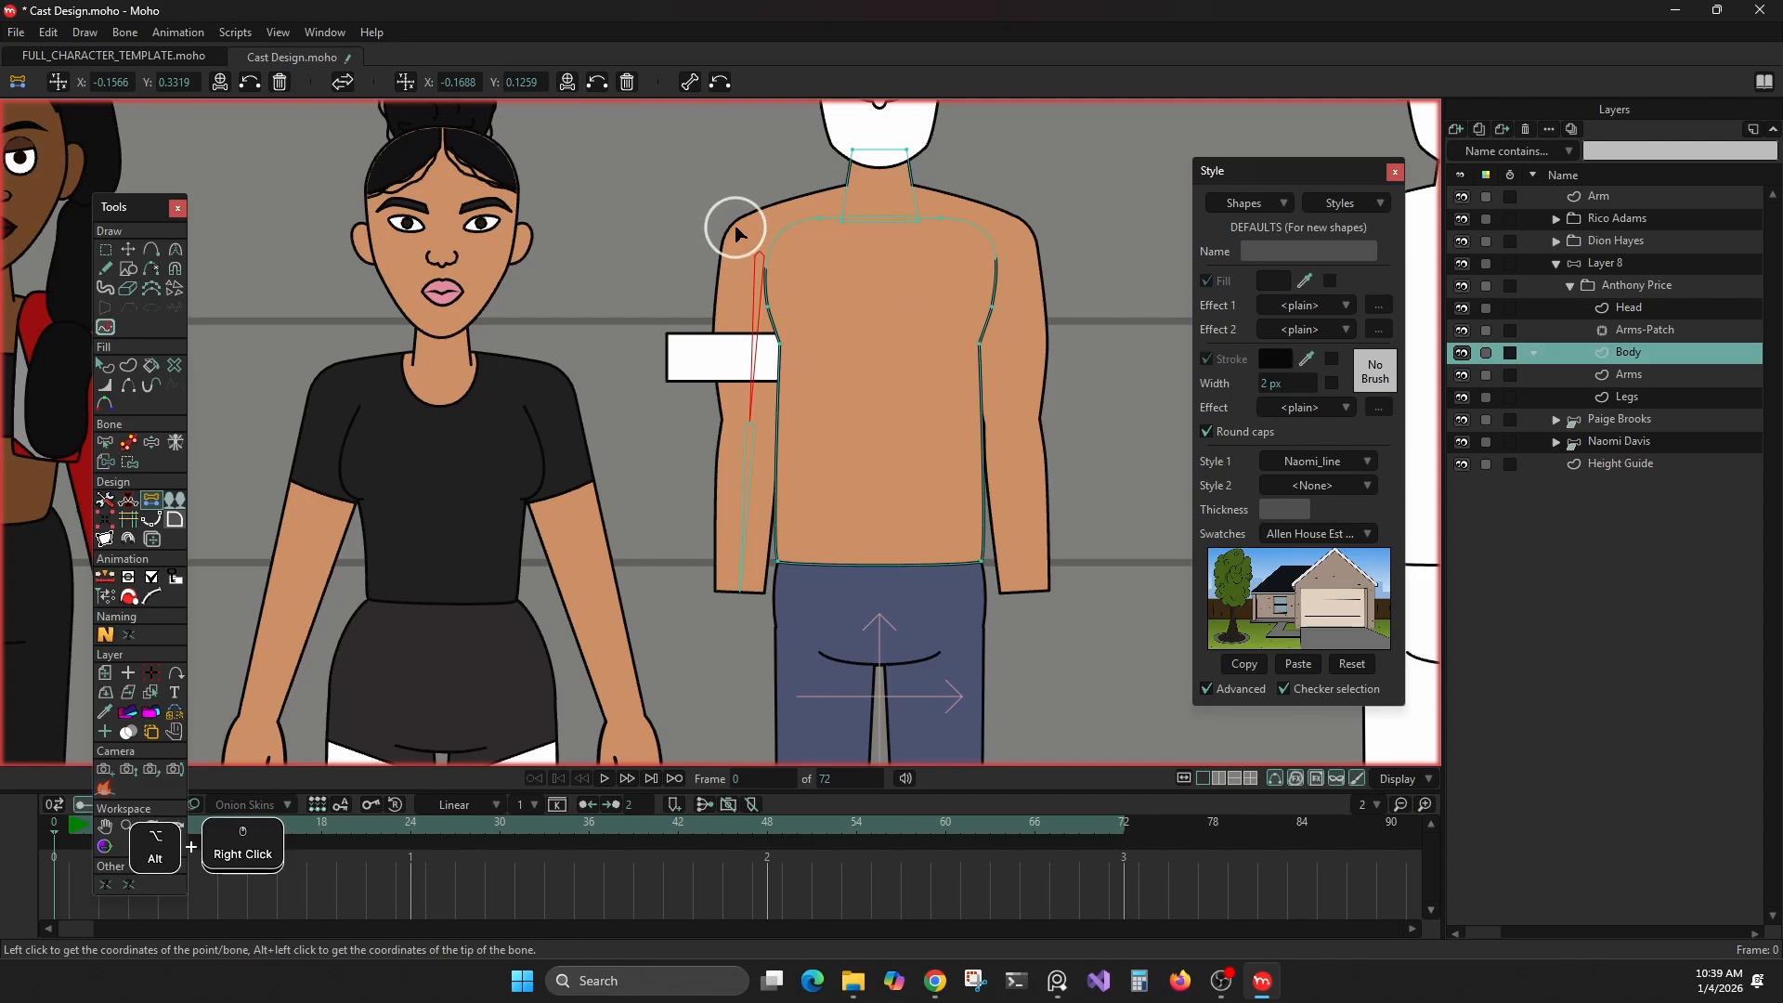
{"action": "scroll", "coordinate": [736, 253], "scroll_direction": "up", "scroll_amount": 3}
{"action": "scroll", "coordinate": [736, 252], "scroll_direction": "up", "scroll_amount": 2}
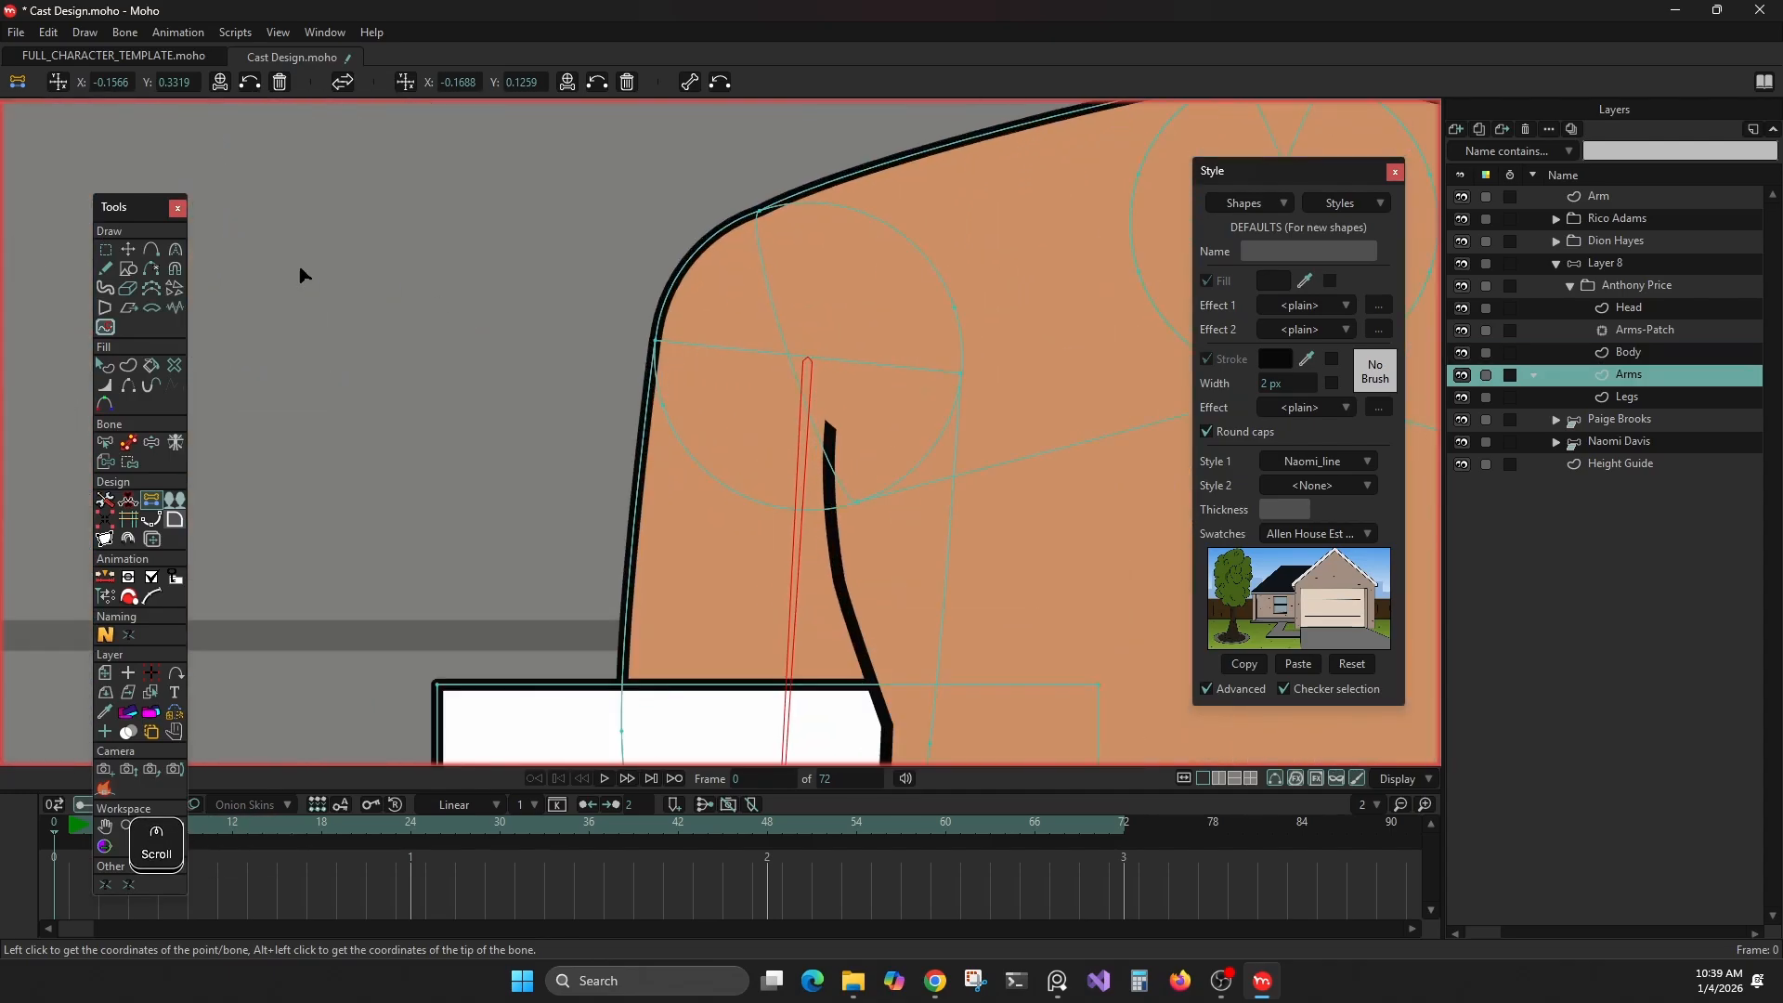
{"action": "left_click", "coordinate": [129, 249]}
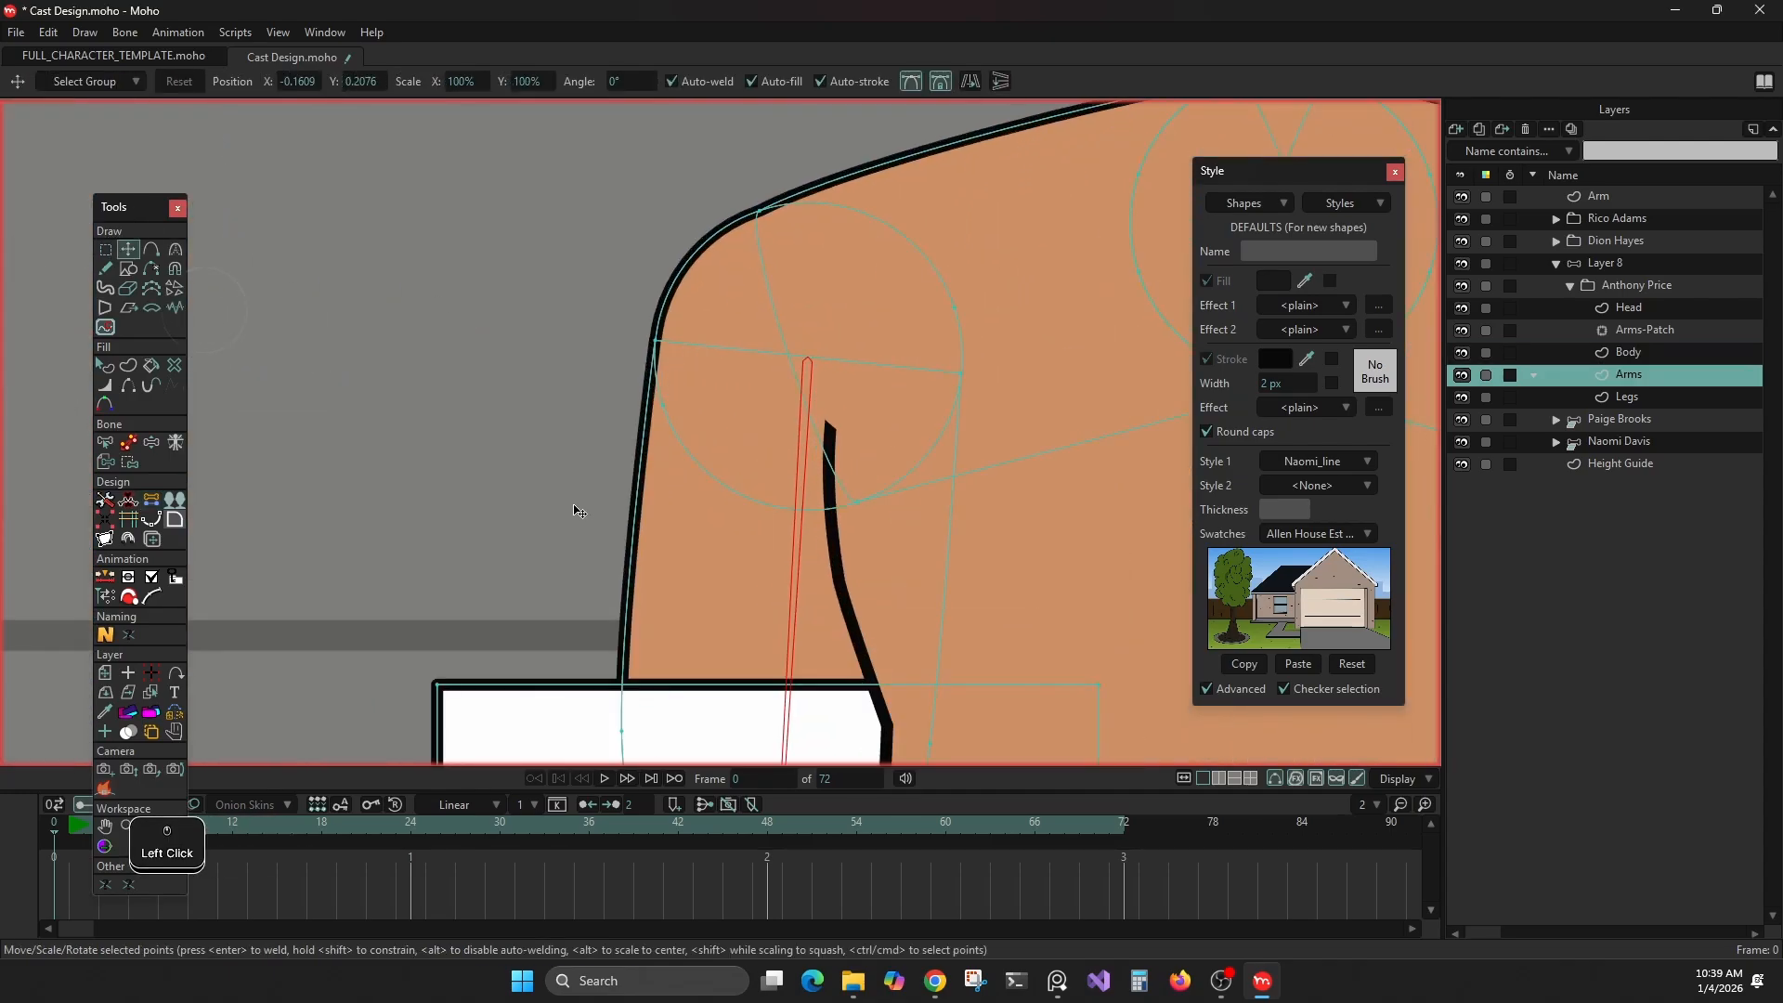
{"action": "left_click", "coordinate": [646, 504]}
{"action": "left_click_drag", "start_coordinate": [641, 498], "coordinate": [514, 499]}
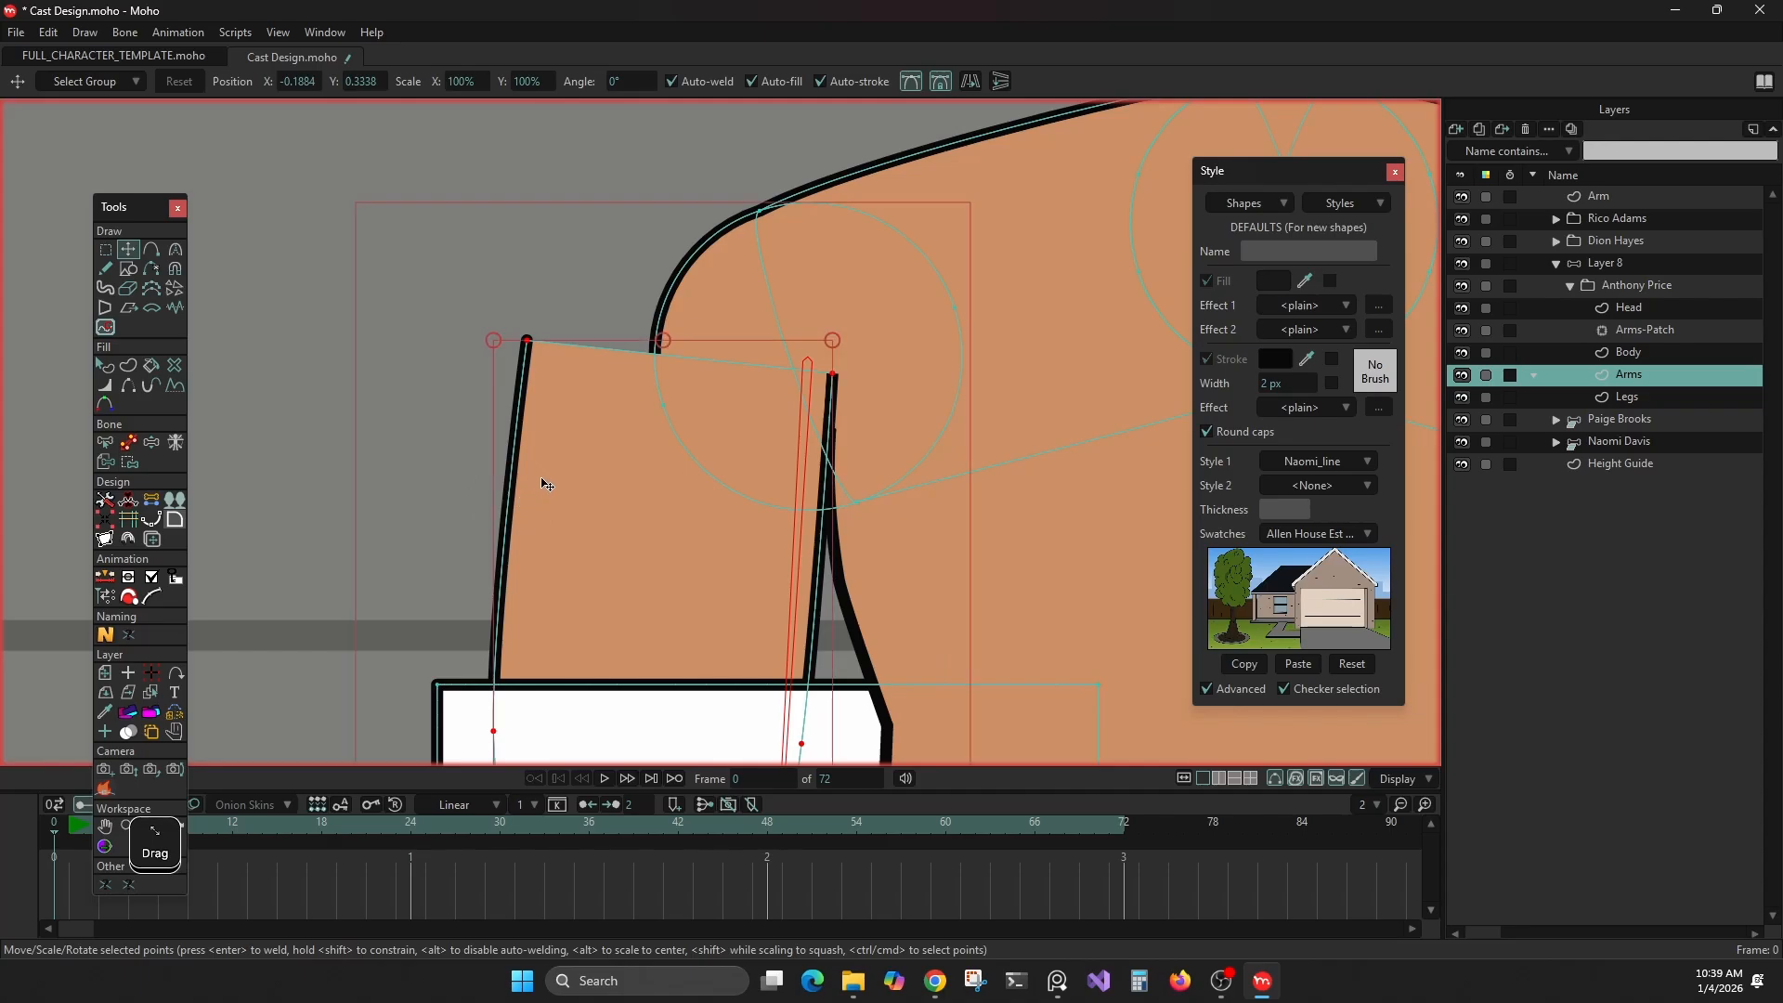
Store the shoulder circle's outer point as the first coordinates and its inner point as the second coordinates
{"action": "left_click", "coordinate": [151, 501]}
{"action": "left_click", "coordinate": [683, 414]}
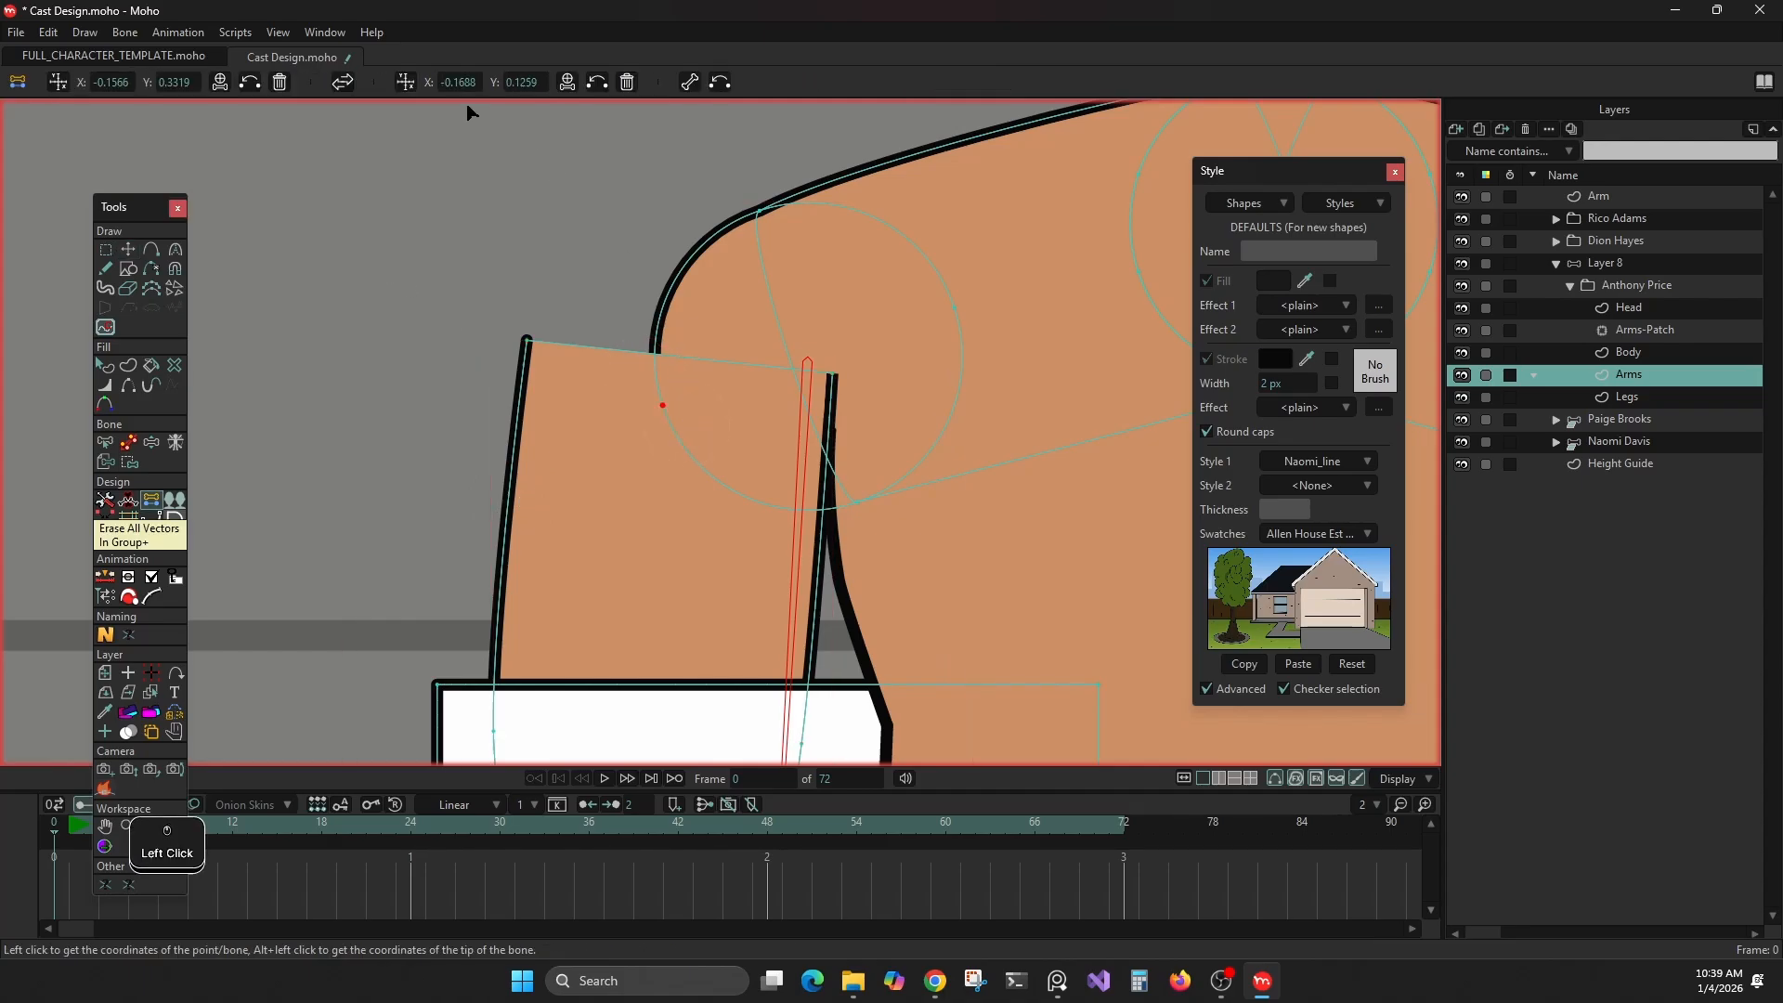
{"action": "left_click", "coordinate": [58, 81]}
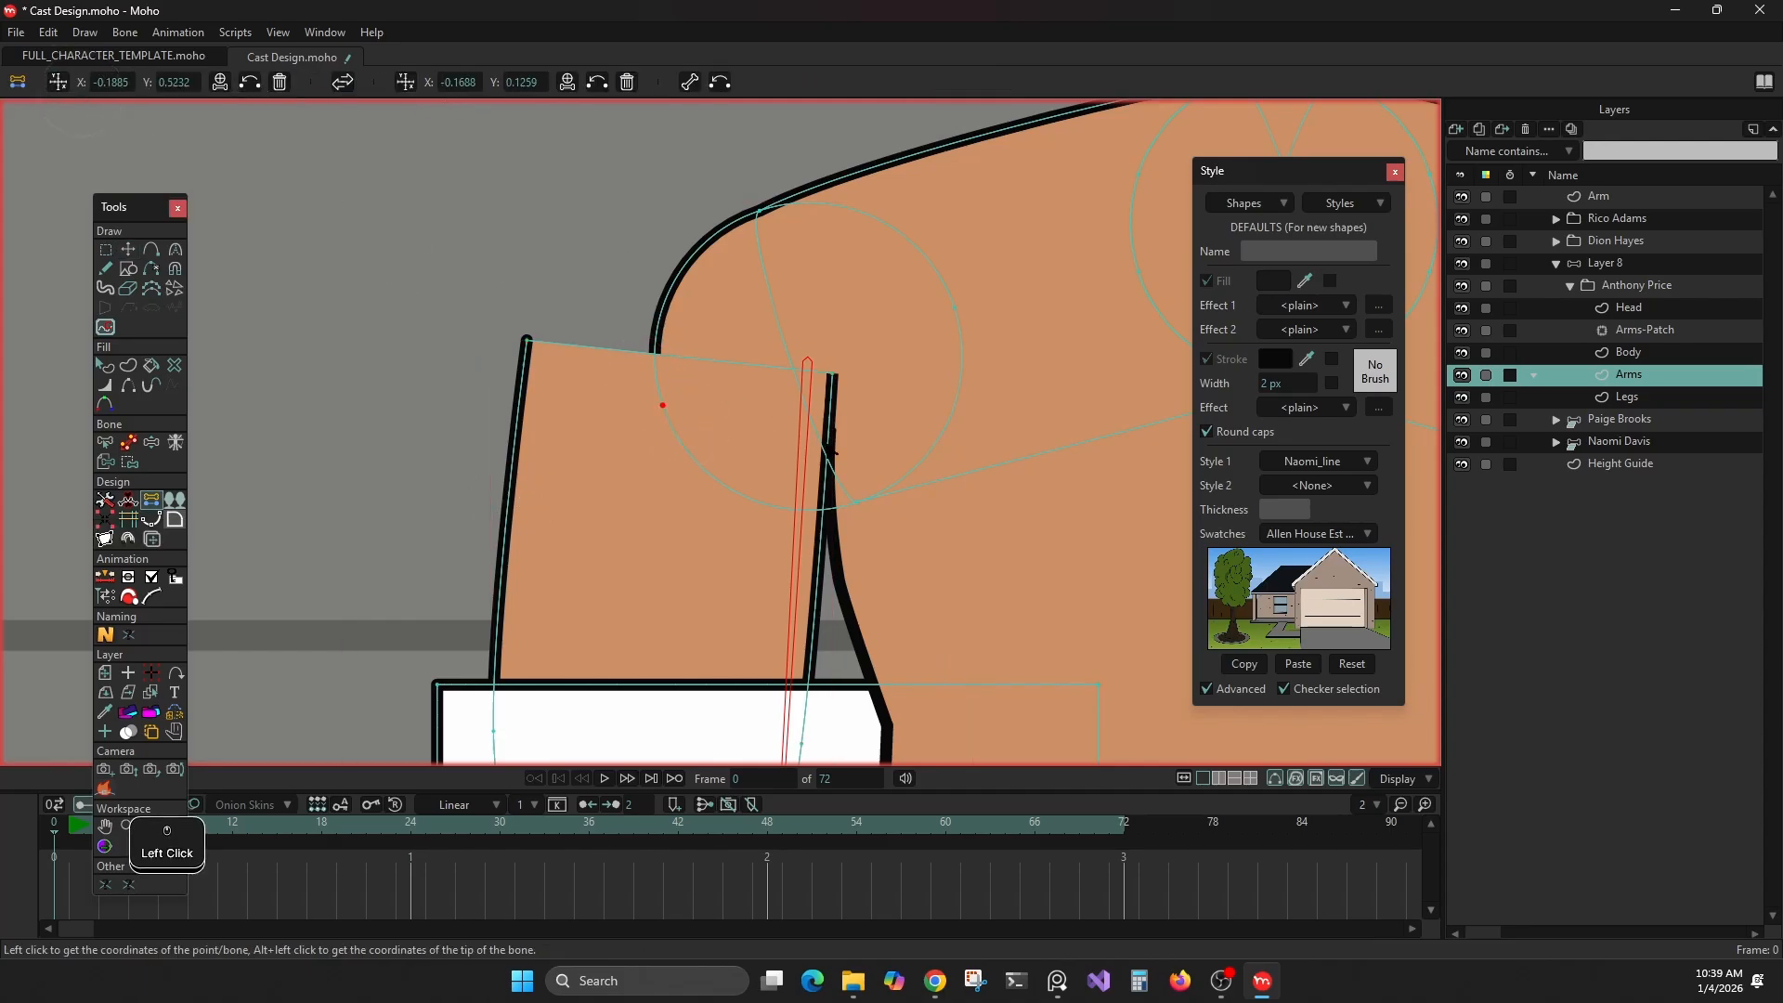
{"action": "left_click_drag", "start_coordinate": [910, 293], "coordinate": [1023, 371]}
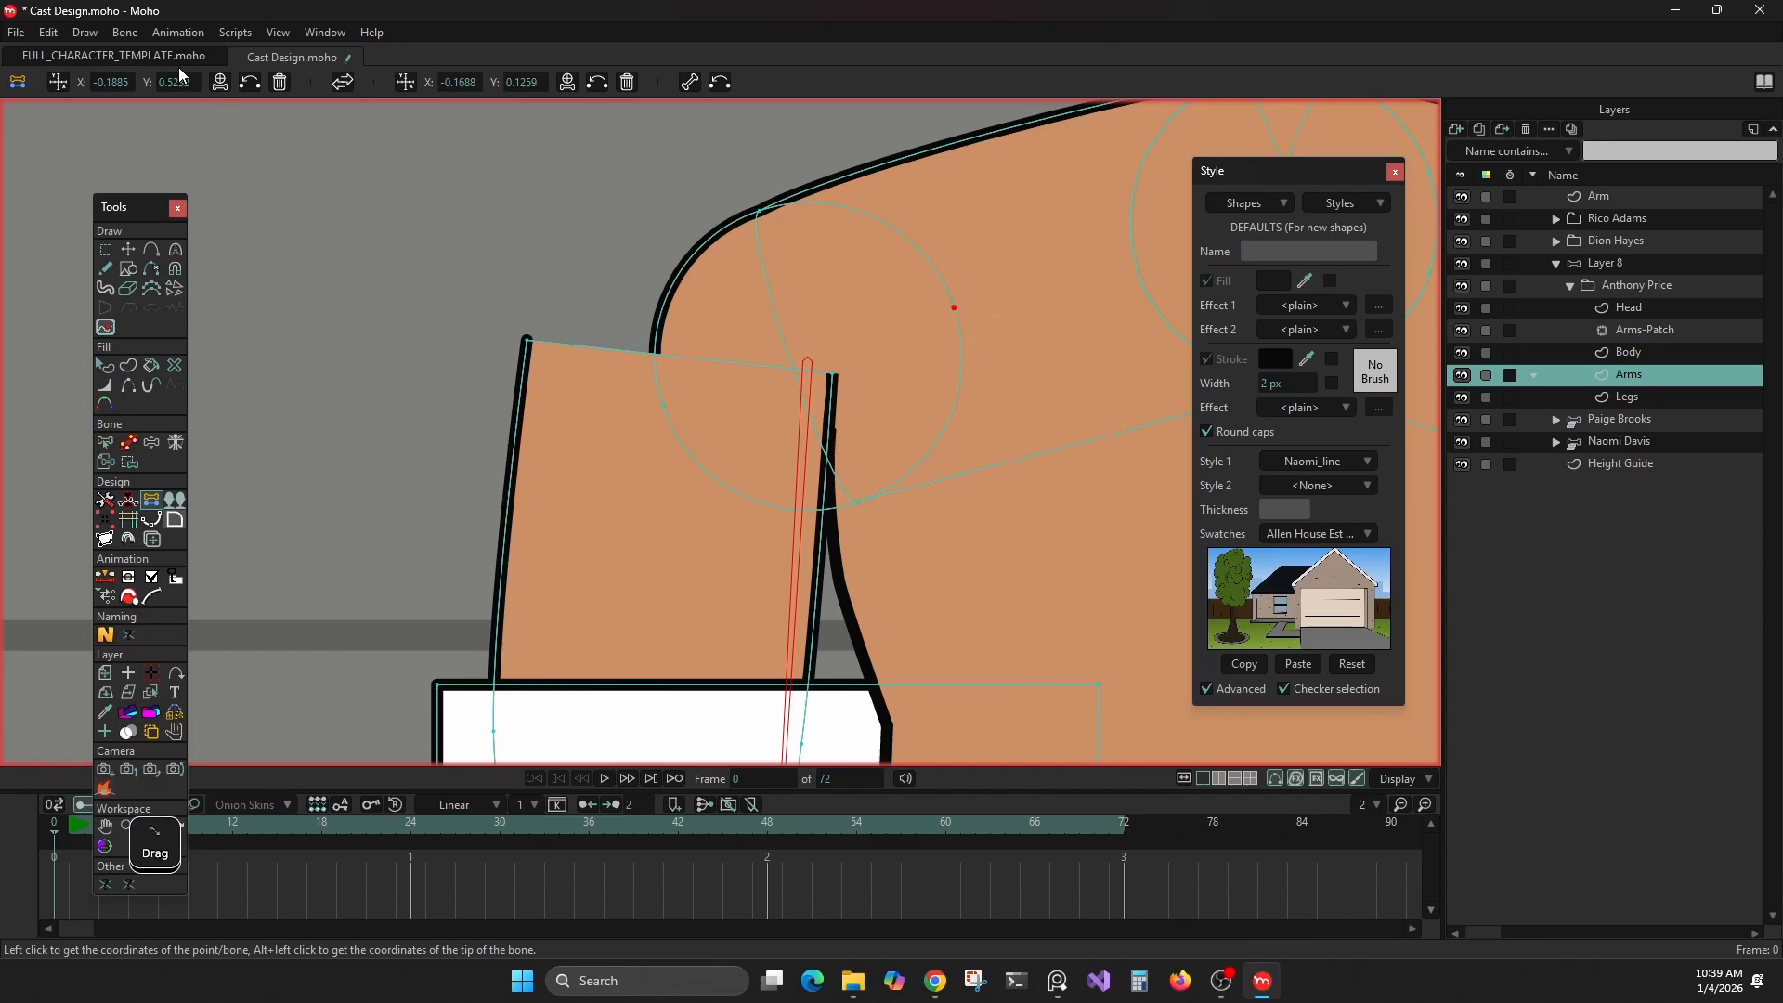
{"action": "left_click", "coordinate": [405, 83]}
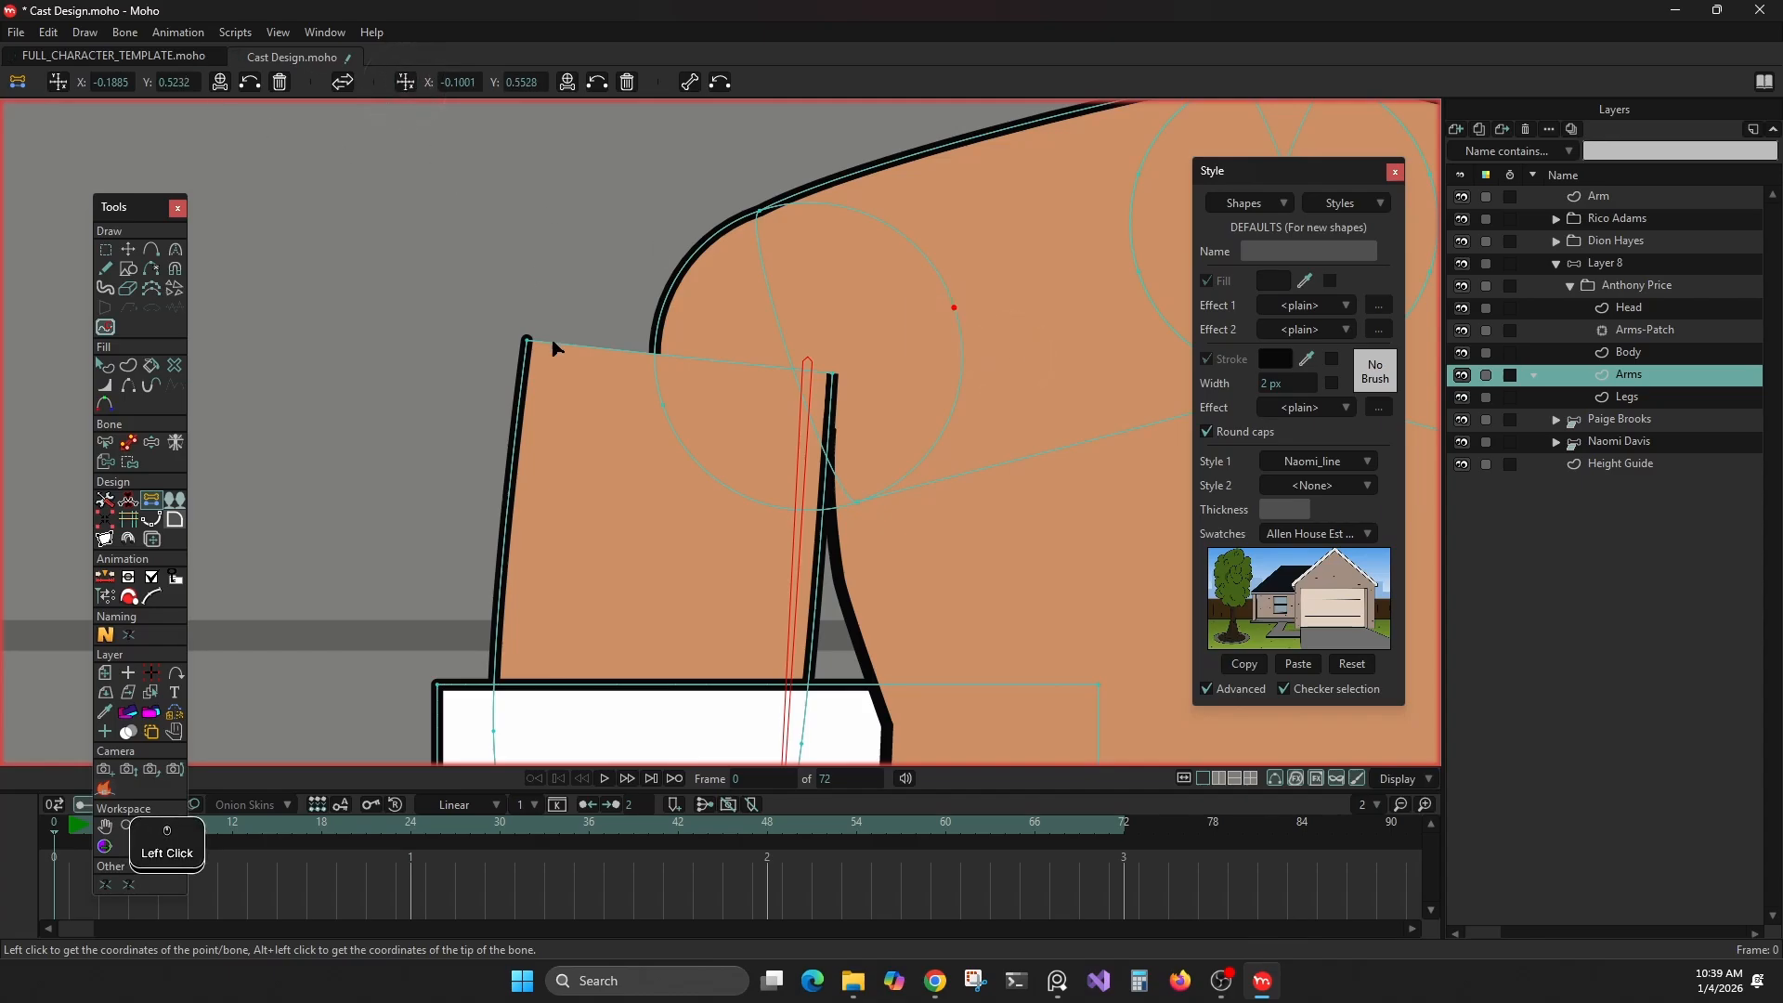
Apply the first stored coordinates to the displaced arm's outer top point and the second to its inner top point
{"action": "mouse_move", "coordinate": [513, 346]}
{"action": "left_mouse_down"}
{"action": "mouse_move", "coordinate": [549, 359]}
{"action": "mouse_move", "coordinate": [537, 350]}
{"action": "left_mouse_up"}
{"action": "left_click", "coordinate": [249, 82]}
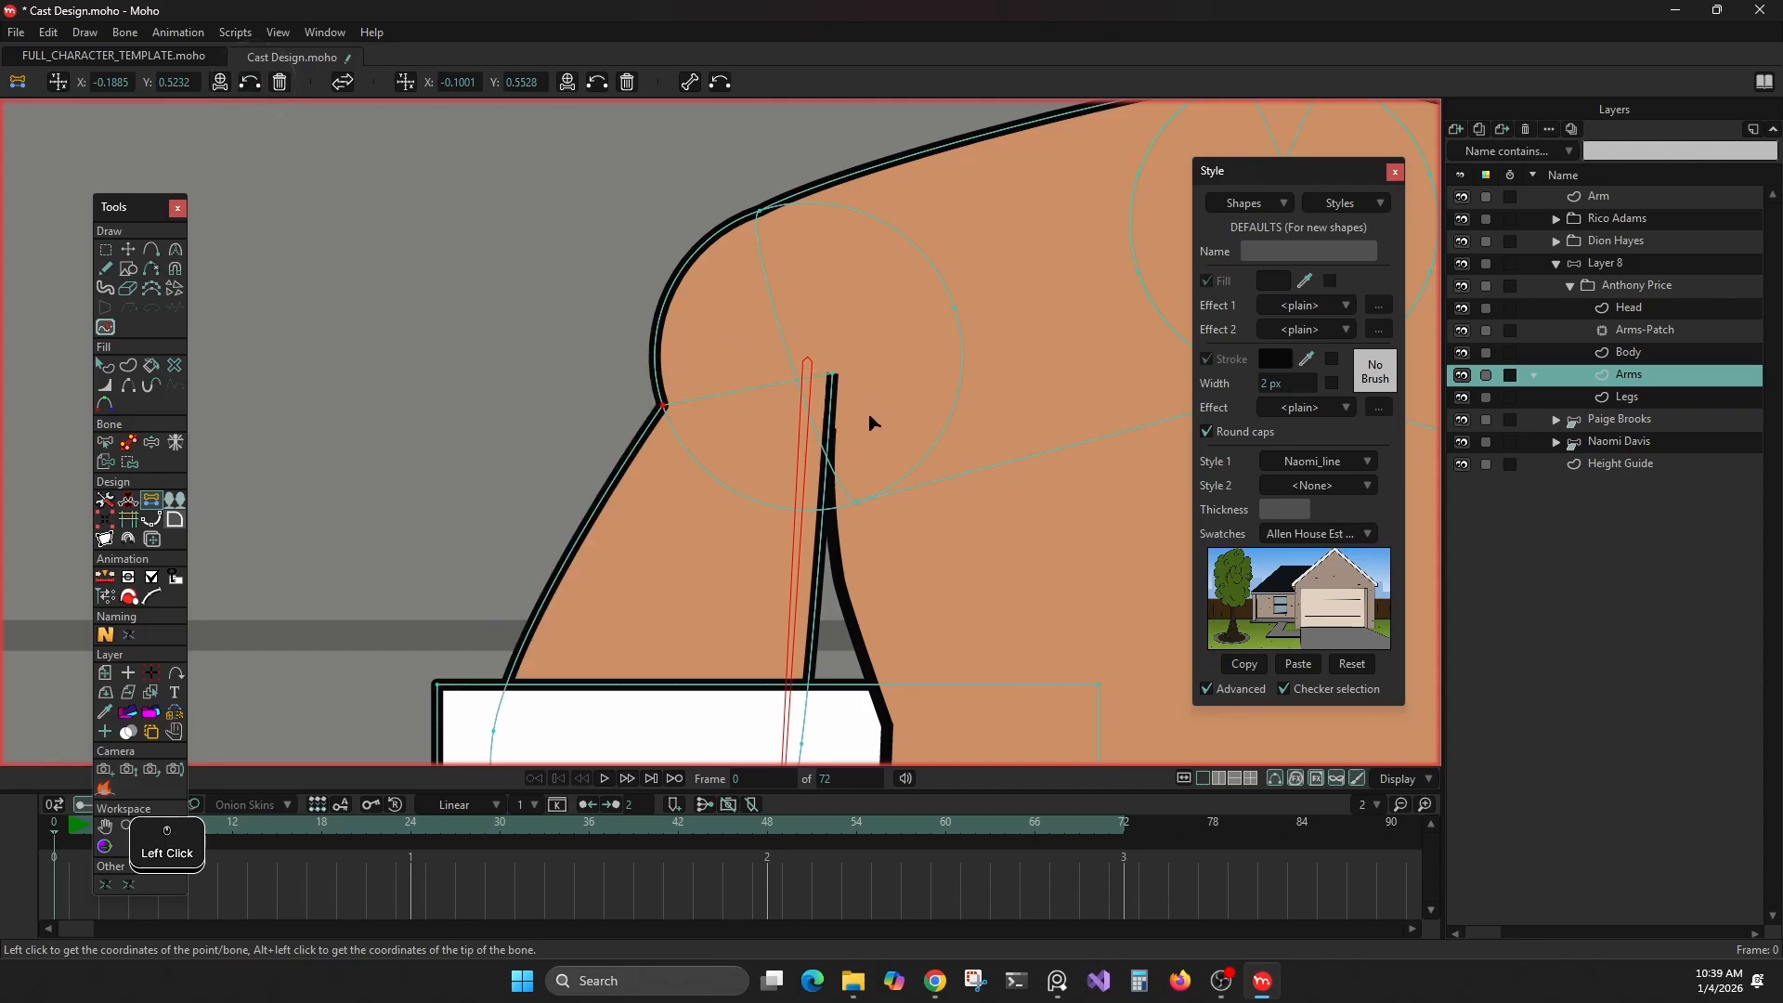
{"action": "left_click", "coordinate": [837, 381]}
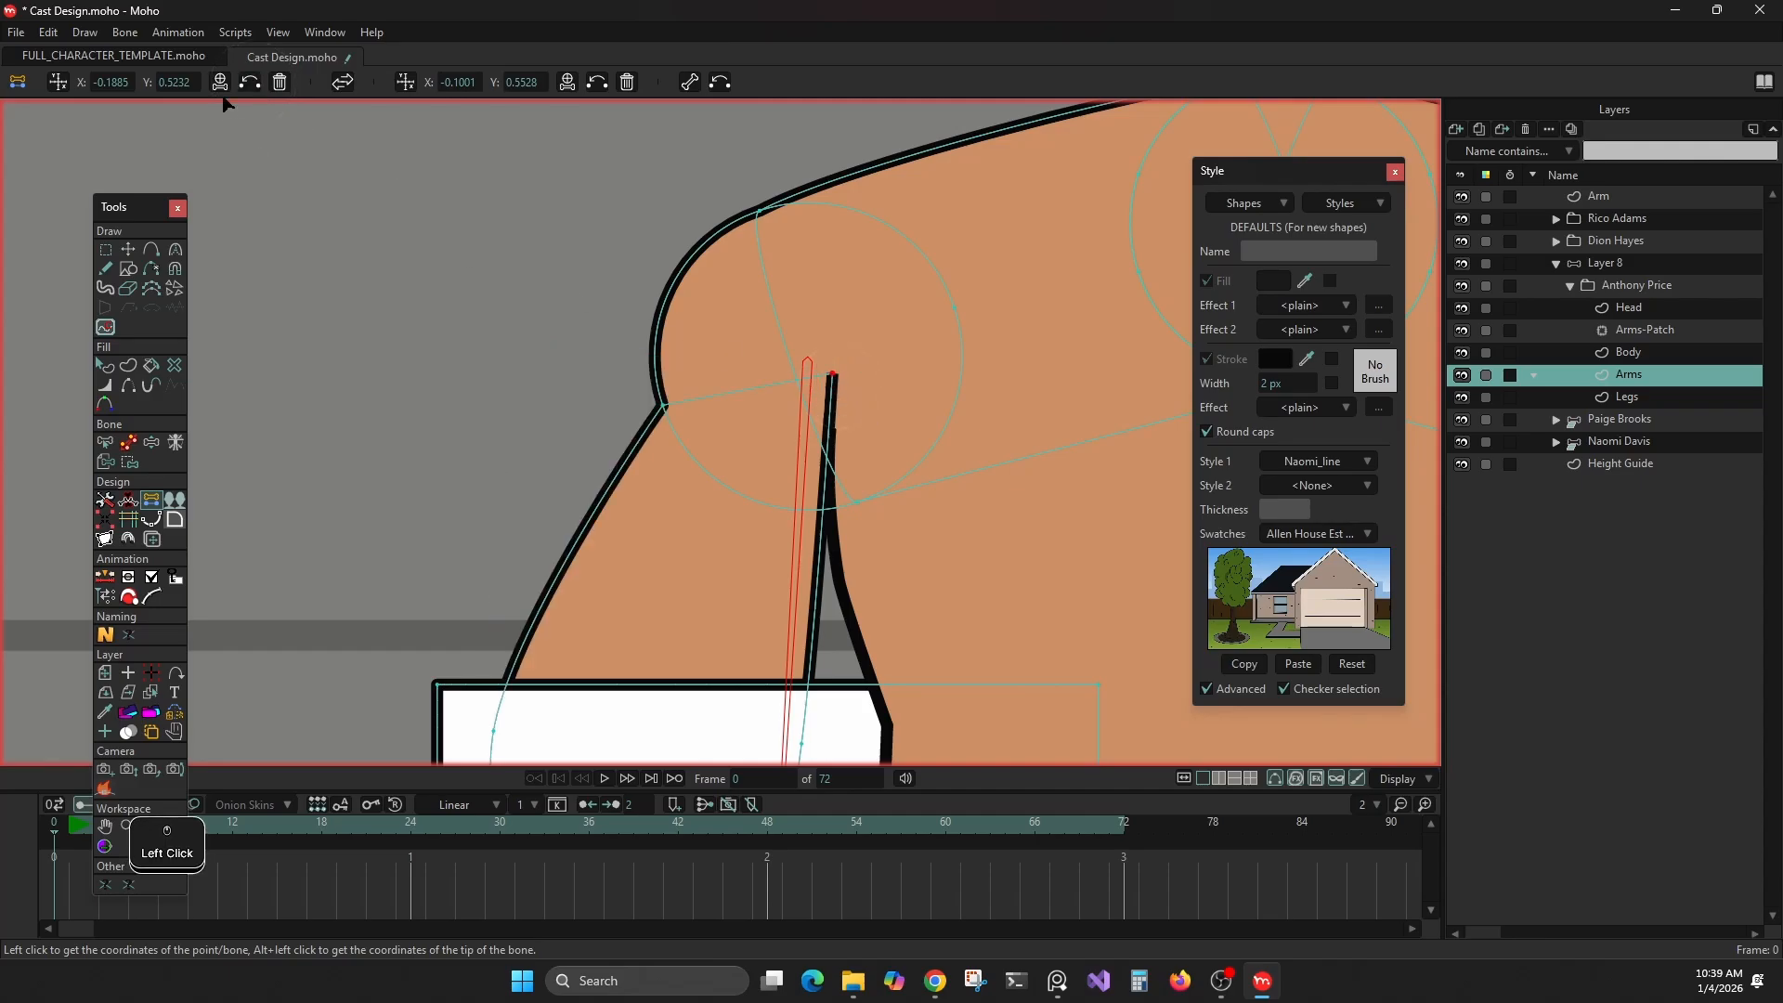
{"action": "left_click", "coordinate": [597, 81]}
{"action": "scroll", "coordinate": [594, 446], "scroll_direction": "down", "scroll_amount": 3}
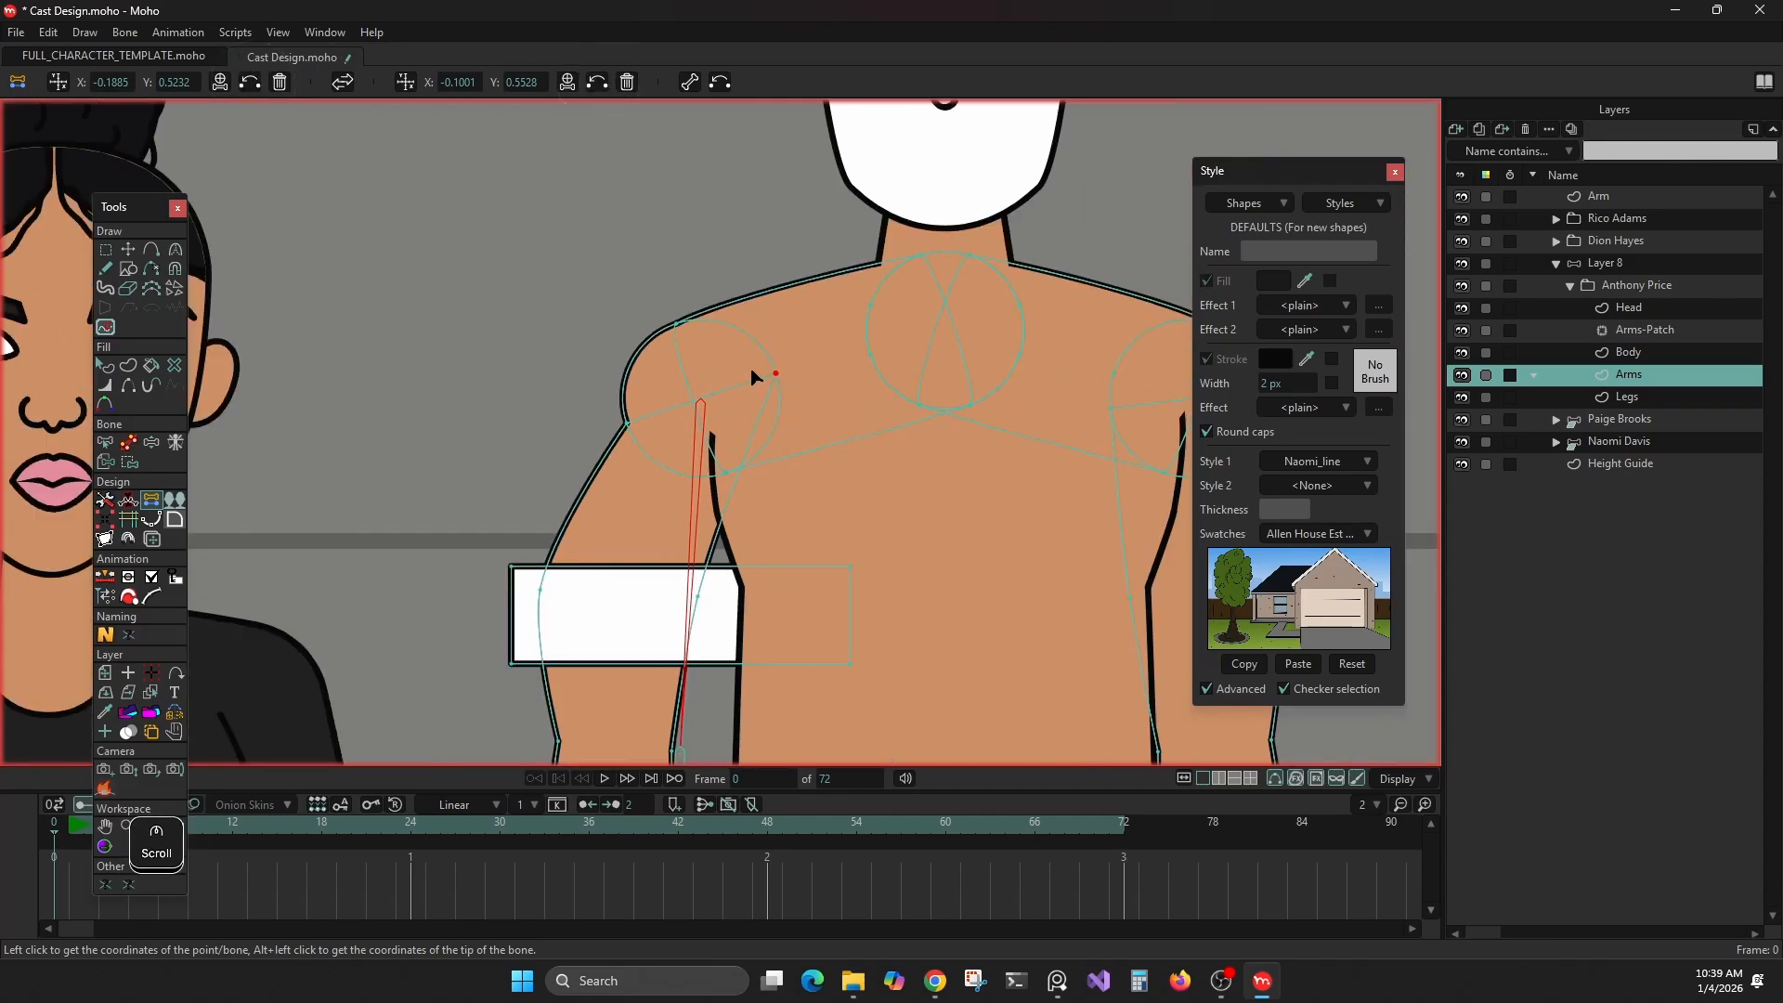
{"action": "scroll", "coordinate": [500, 480], "scroll_direction": "down", "scroll_amount": 2}
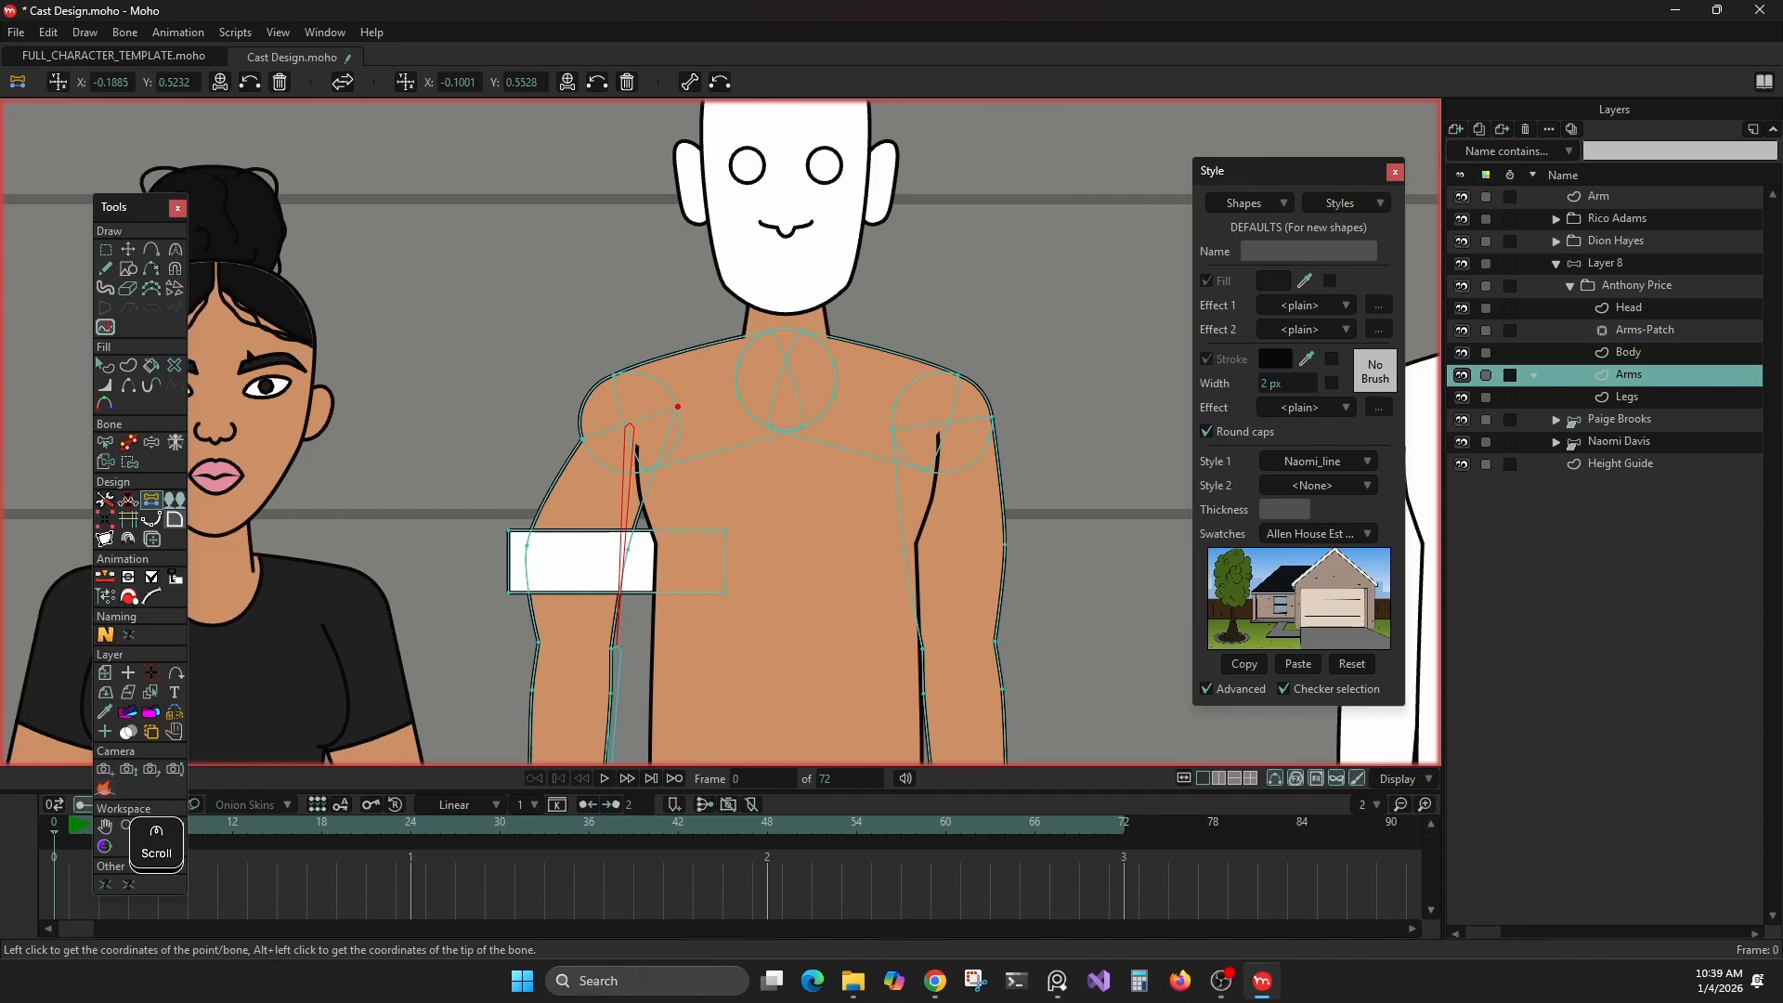
Unparent both arm bones on bone layer Layer 8 and clear the bone selection
{"action": "left_click", "coordinate": [128, 449]}
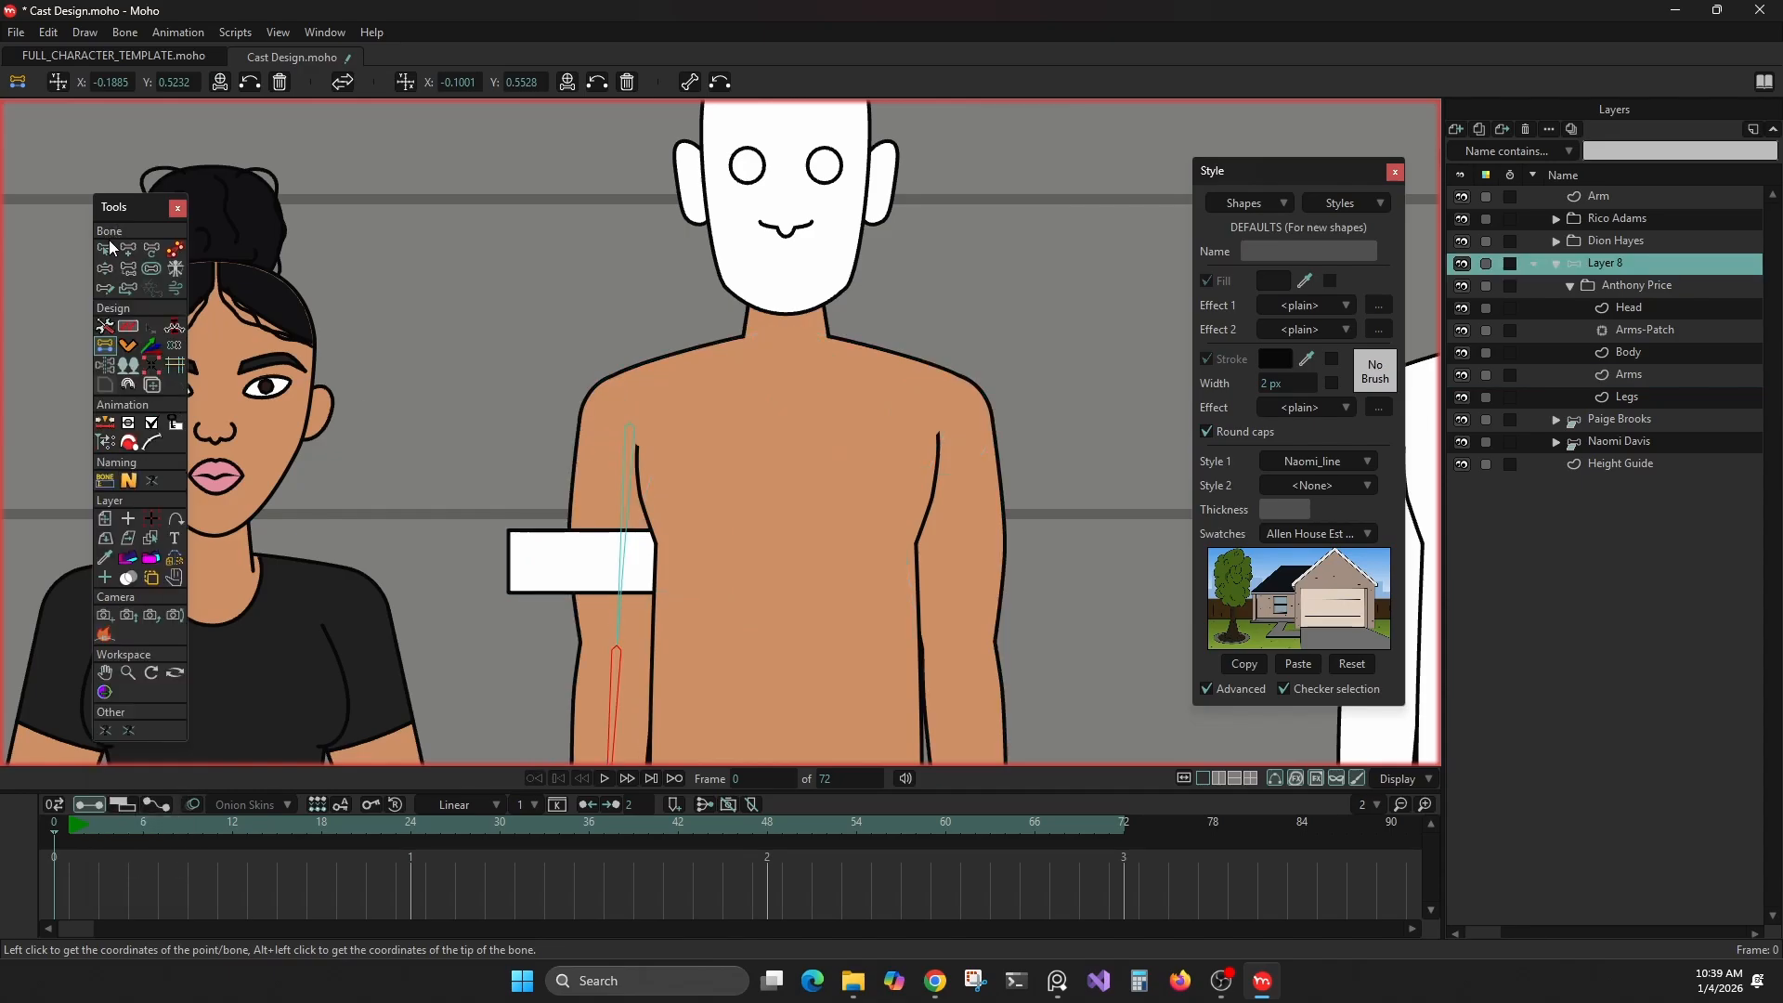
{"action": "left_click", "coordinate": [147, 249]}
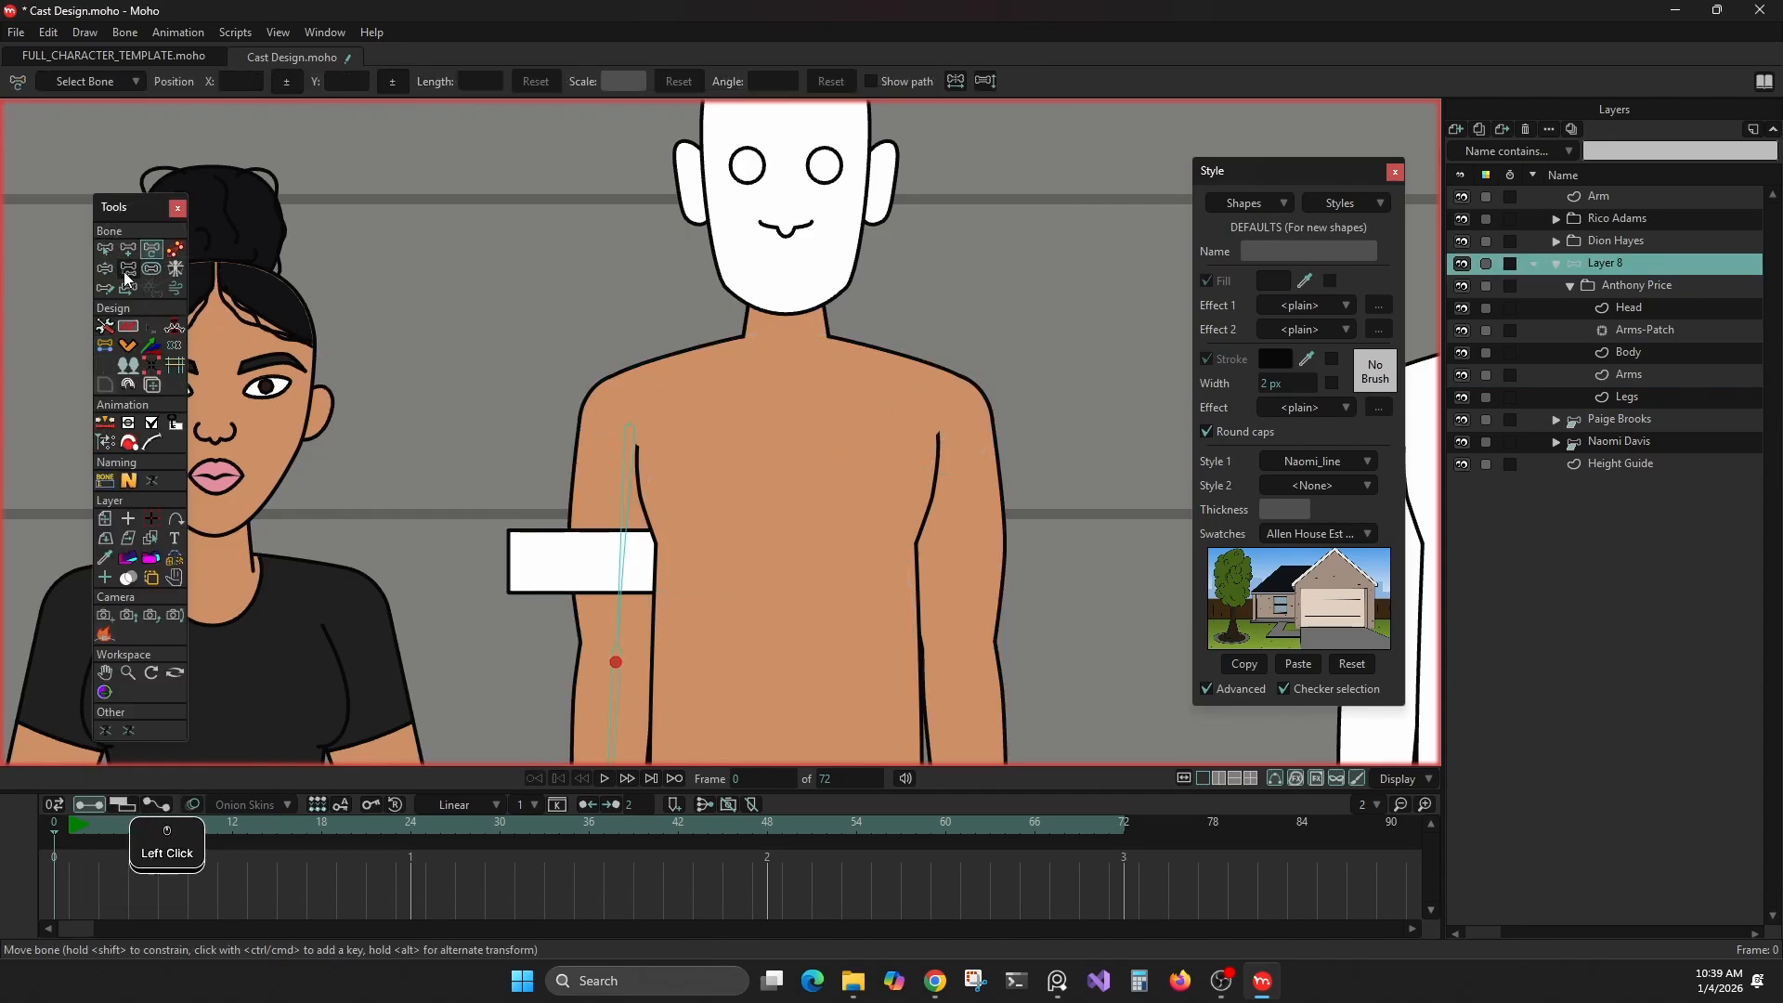
{"action": "left_click", "coordinate": [126, 269]}
{"action": "scroll", "coordinate": [631, 499], "scroll_direction": "down", "scroll_amount": 3}
{"action": "key", "text": "ctrl+a"}
{"action": "left_click", "coordinate": [500, 283]}
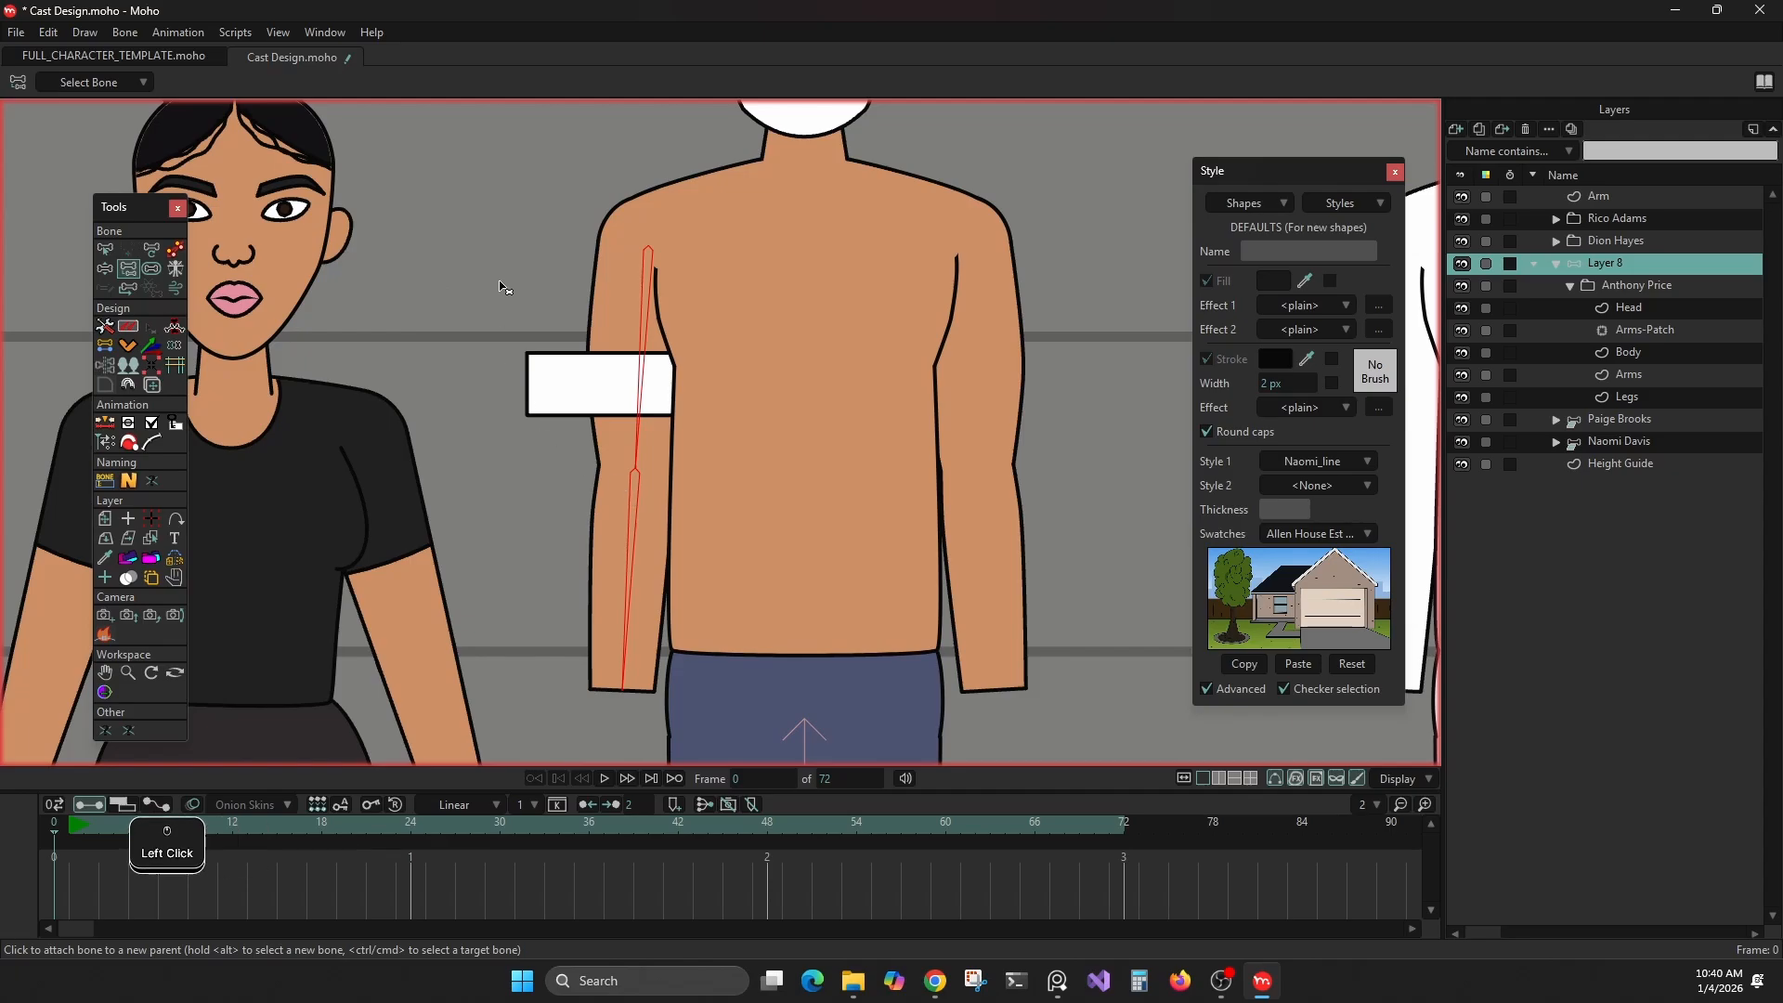
{"action": "left_click", "coordinate": [98, 247]}
{"action": "left_click", "coordinate": [482, 298]}
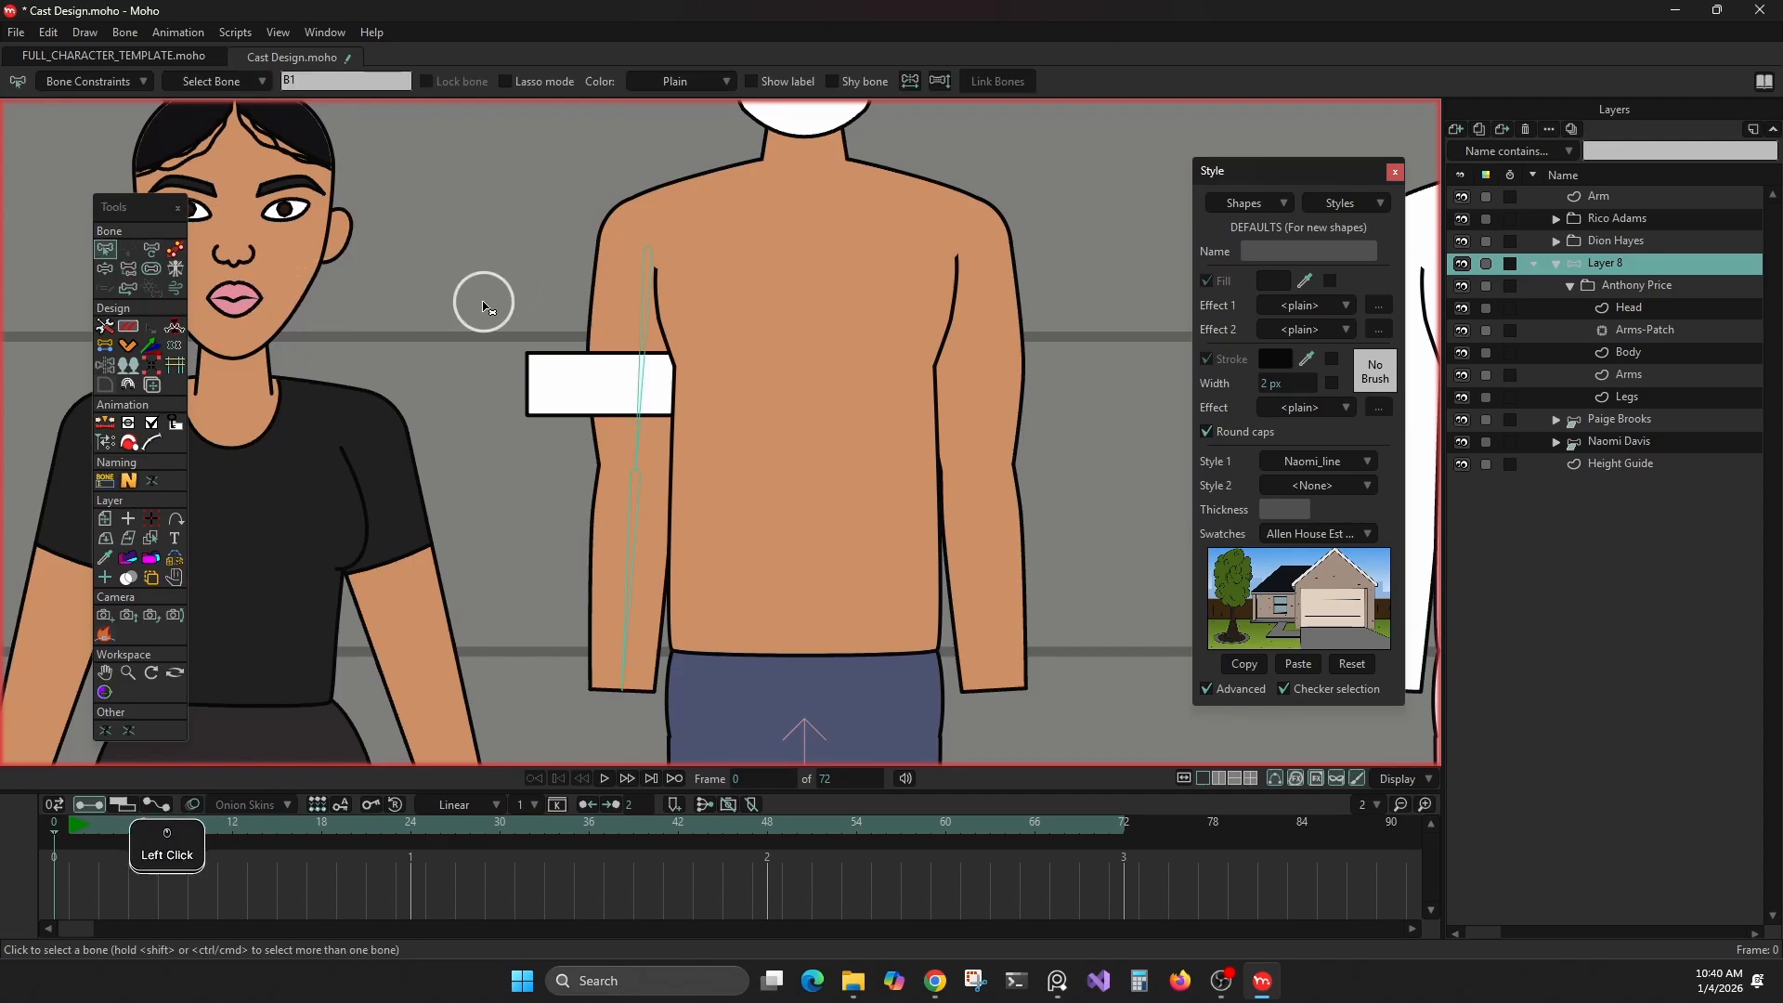
Undo the accidental rotation of the upper-arm bone and move the bone off the arm onto the torso
{"action": "left_click", "coordinate": [155, 250]}
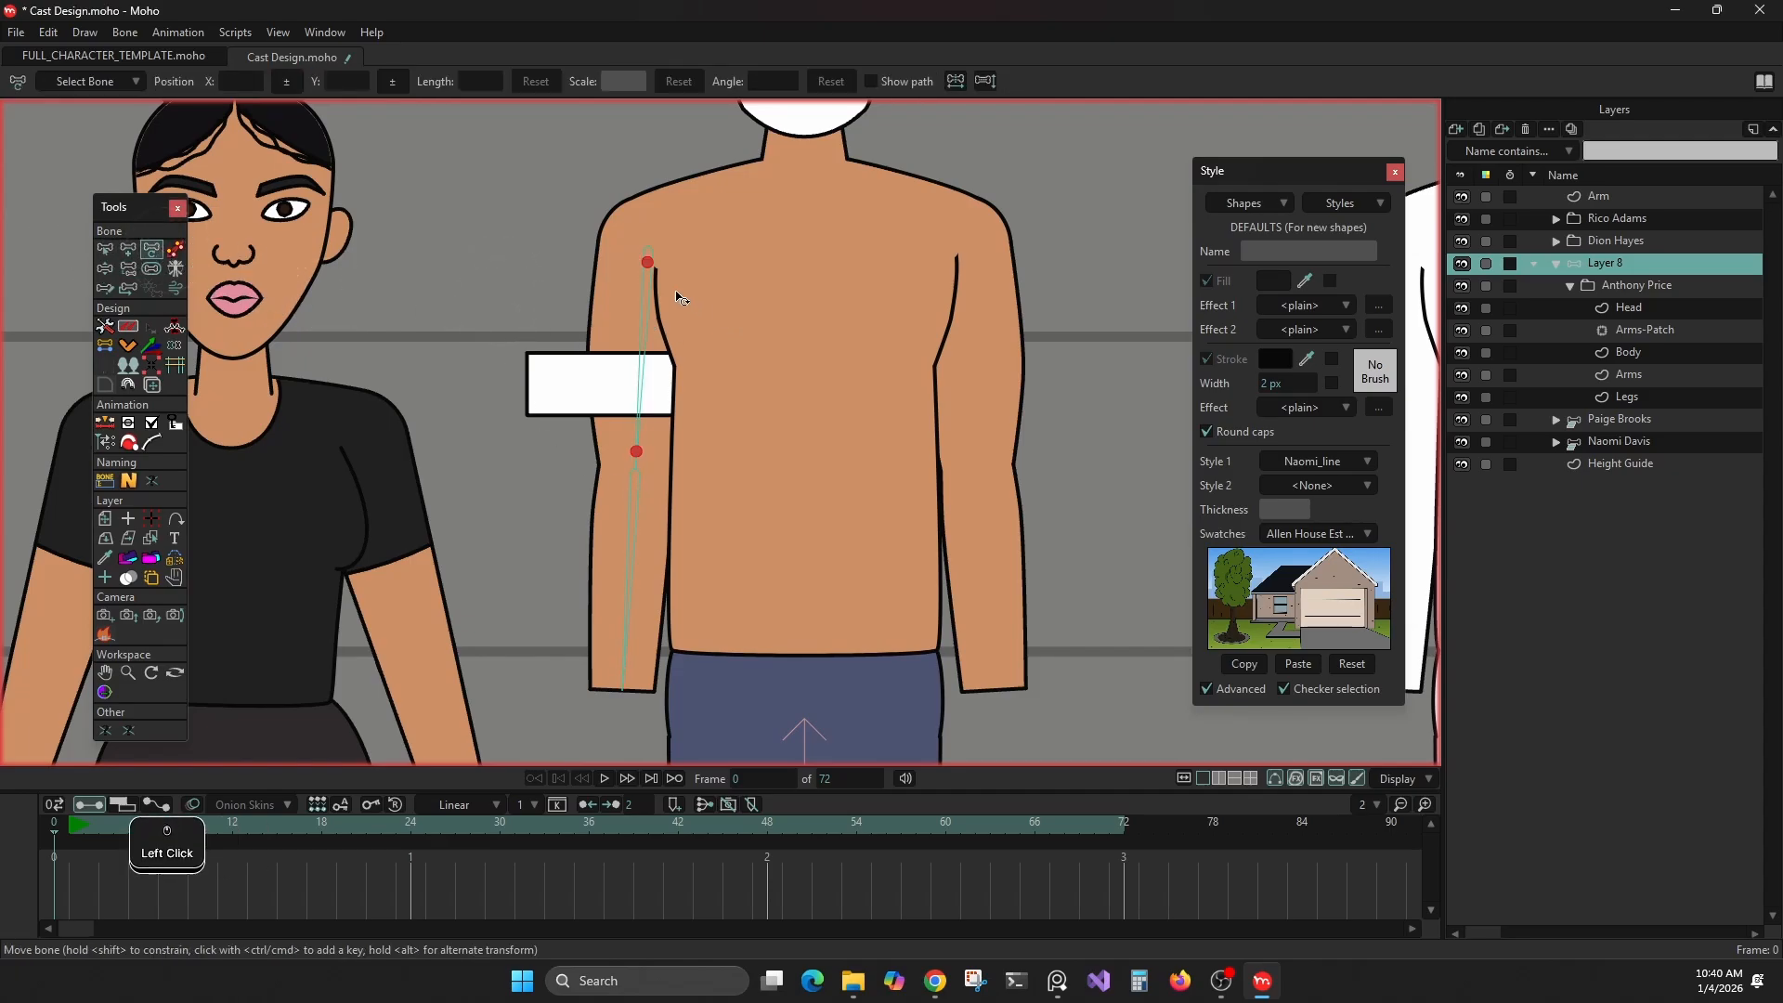
{"action": "left_click_drag", "start_coordinate": [680, 297], "coordinate": [676, 376]}
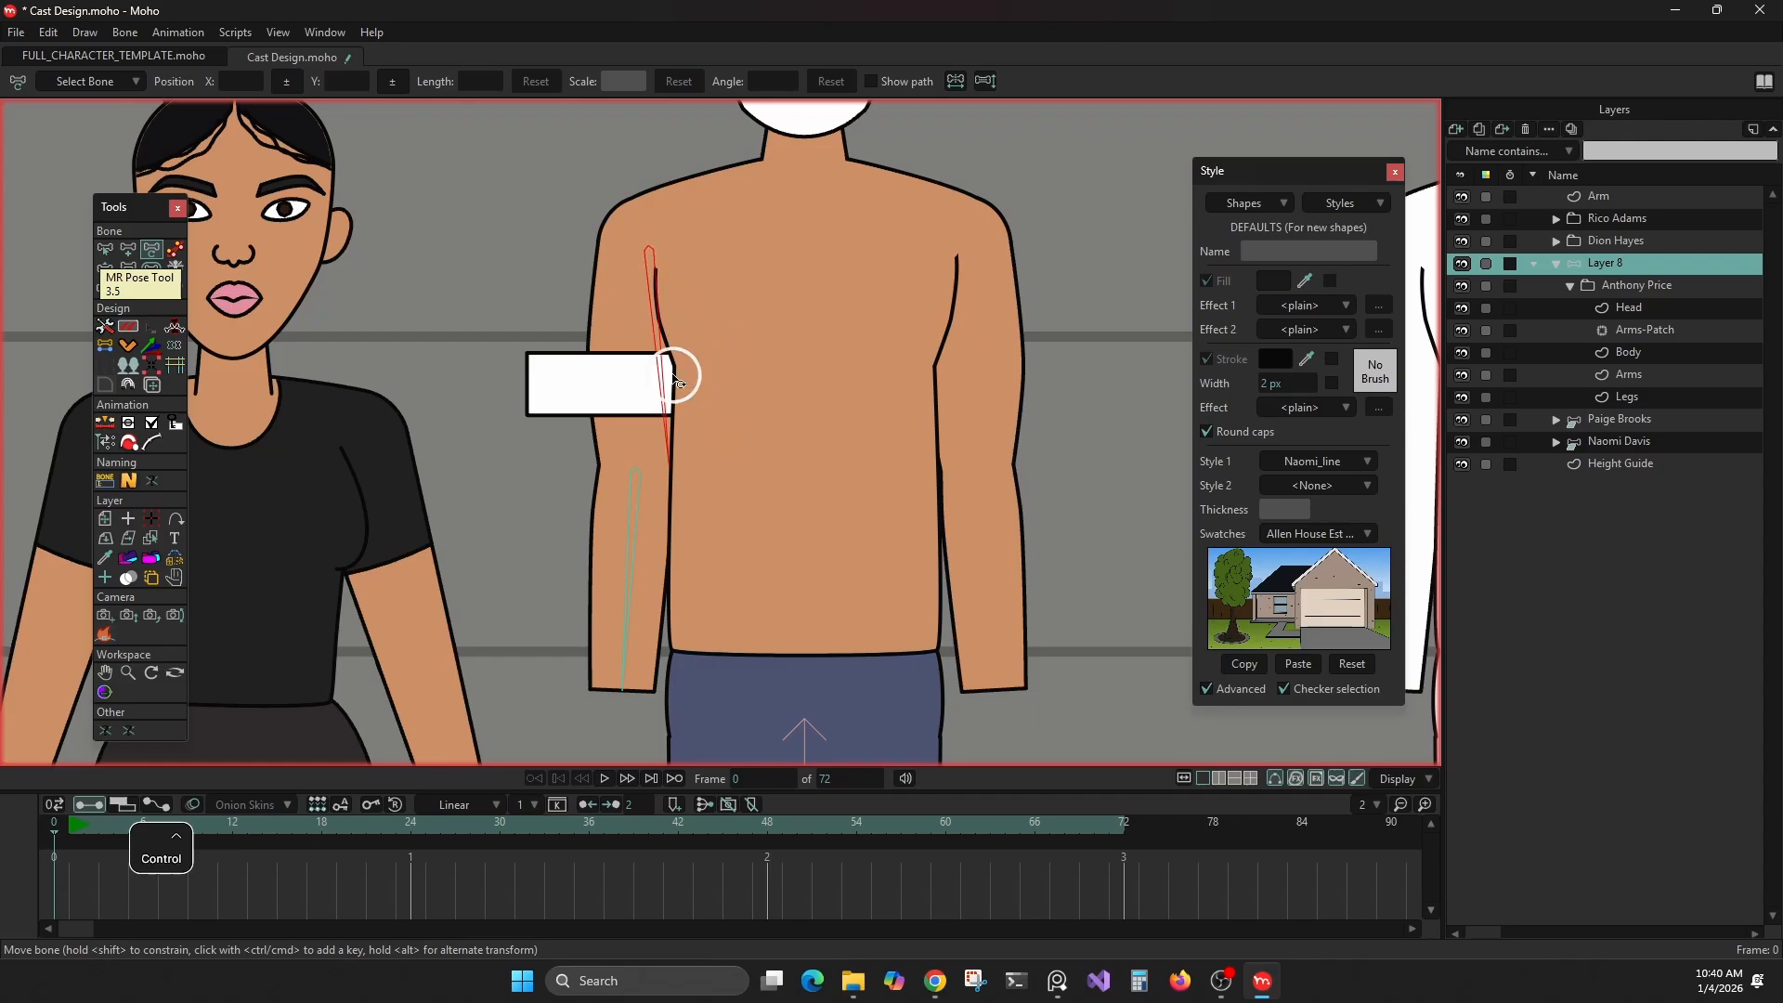
{"action": "key", "text": "ctrl+z"}
{"action": "left_click_drag", "start_coordinate": [652, 273], "coordinate": [762, 384]}
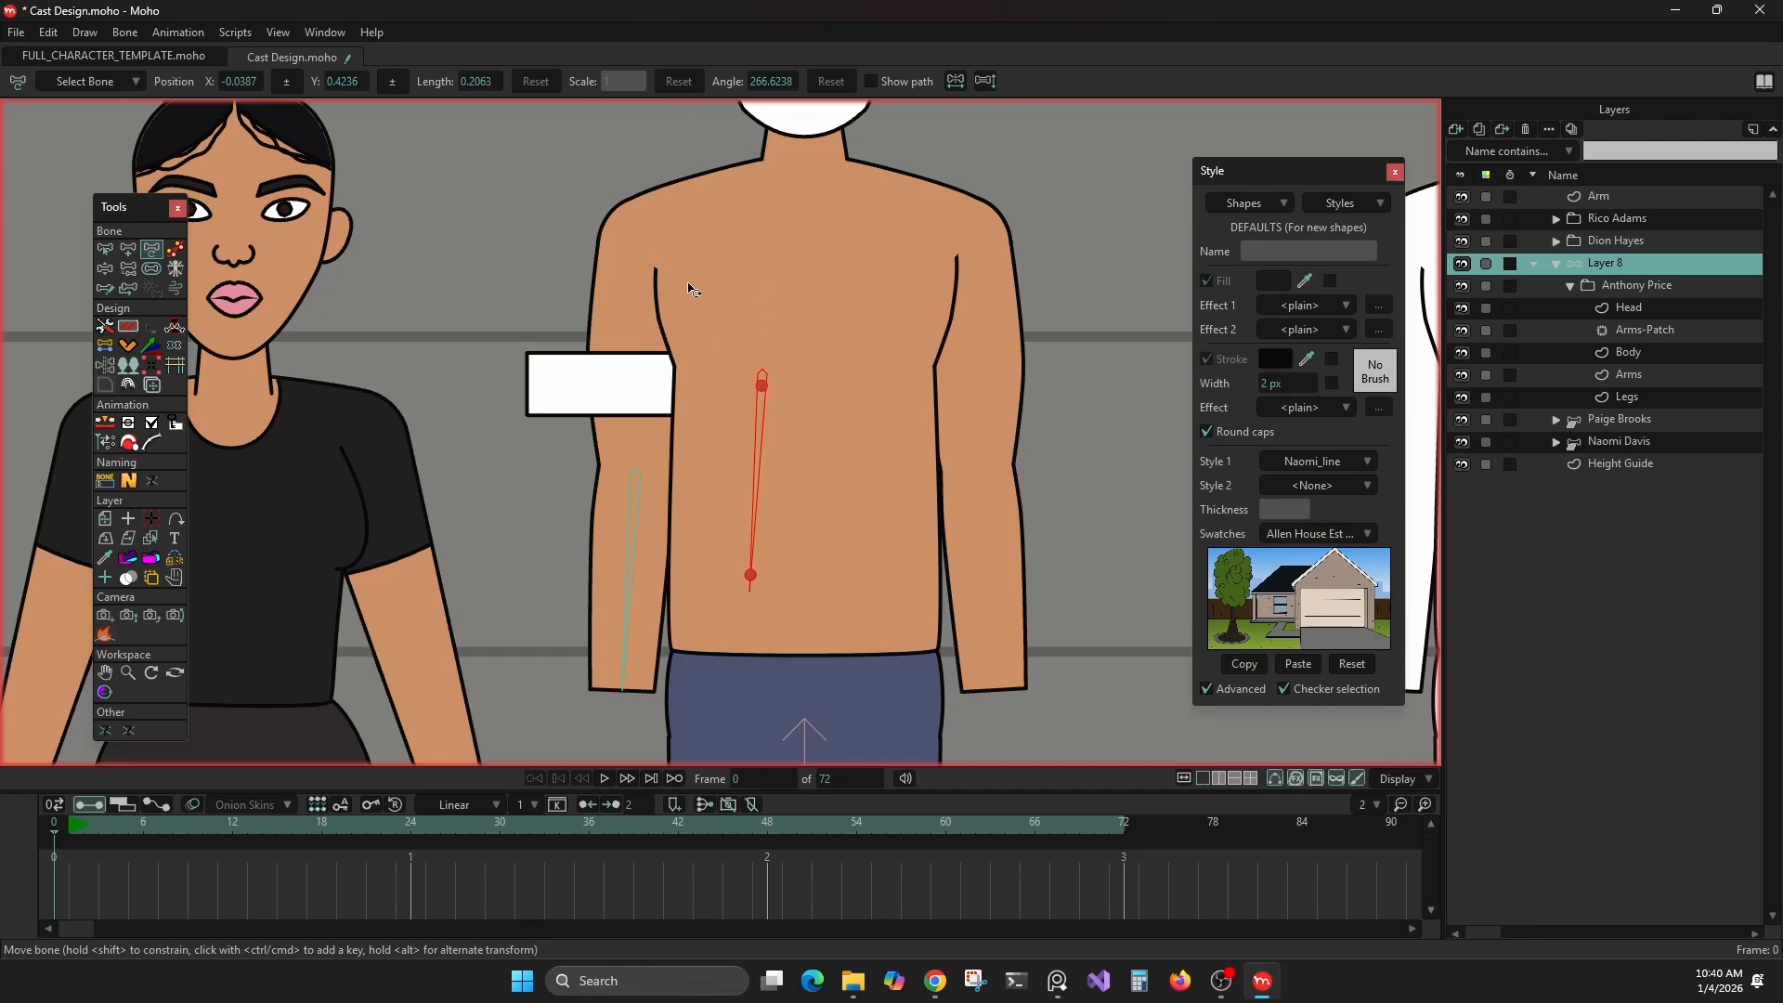
On the Arms layer, store the arm's two shoulder points as the first coordinates and its two elbow points as the second
{"action": "left_click", "coordinate": [104, 344]}
{"action": "right_click", "coordinate": [991, 306], "text": "alt"}
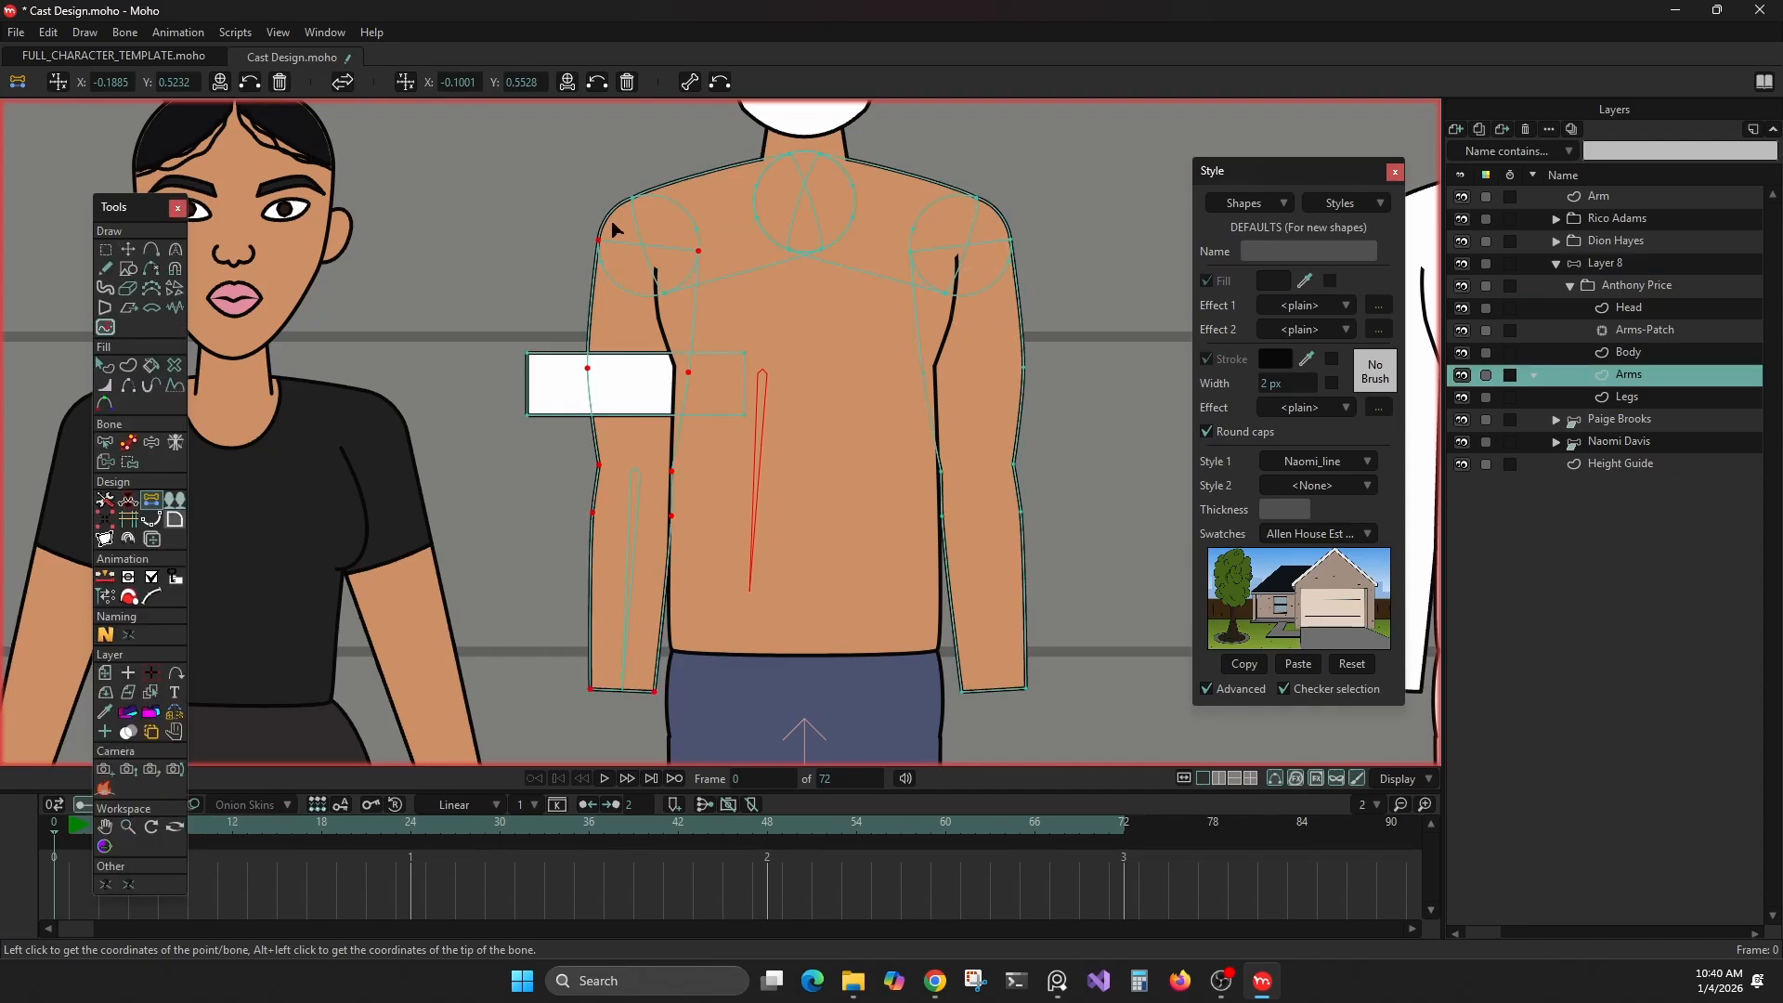
{"action": "left_click_drag", "start_coordinate": [576, 229], "coordinate": [706, 273]}
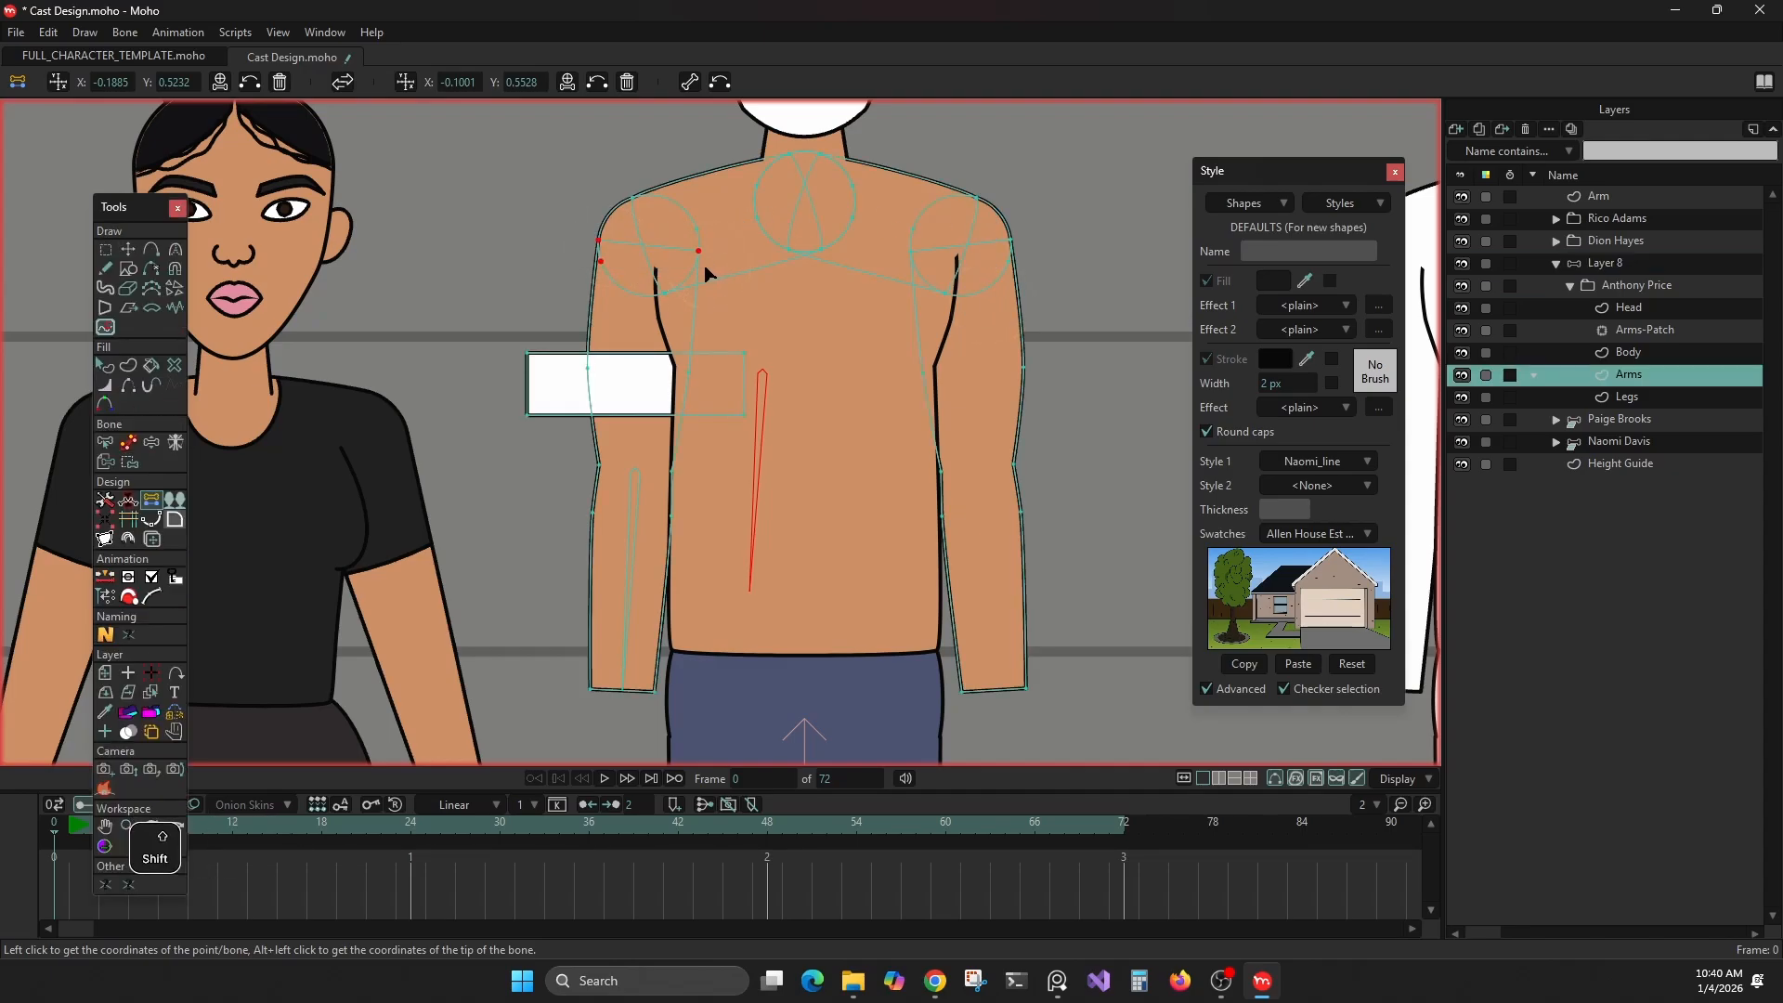
{"action": "left_click", "coordinate": [611, 250], "text": "shift"}
{"action": "left_click", "coordinate": [709, 259], "text": "ctrl+shift"}
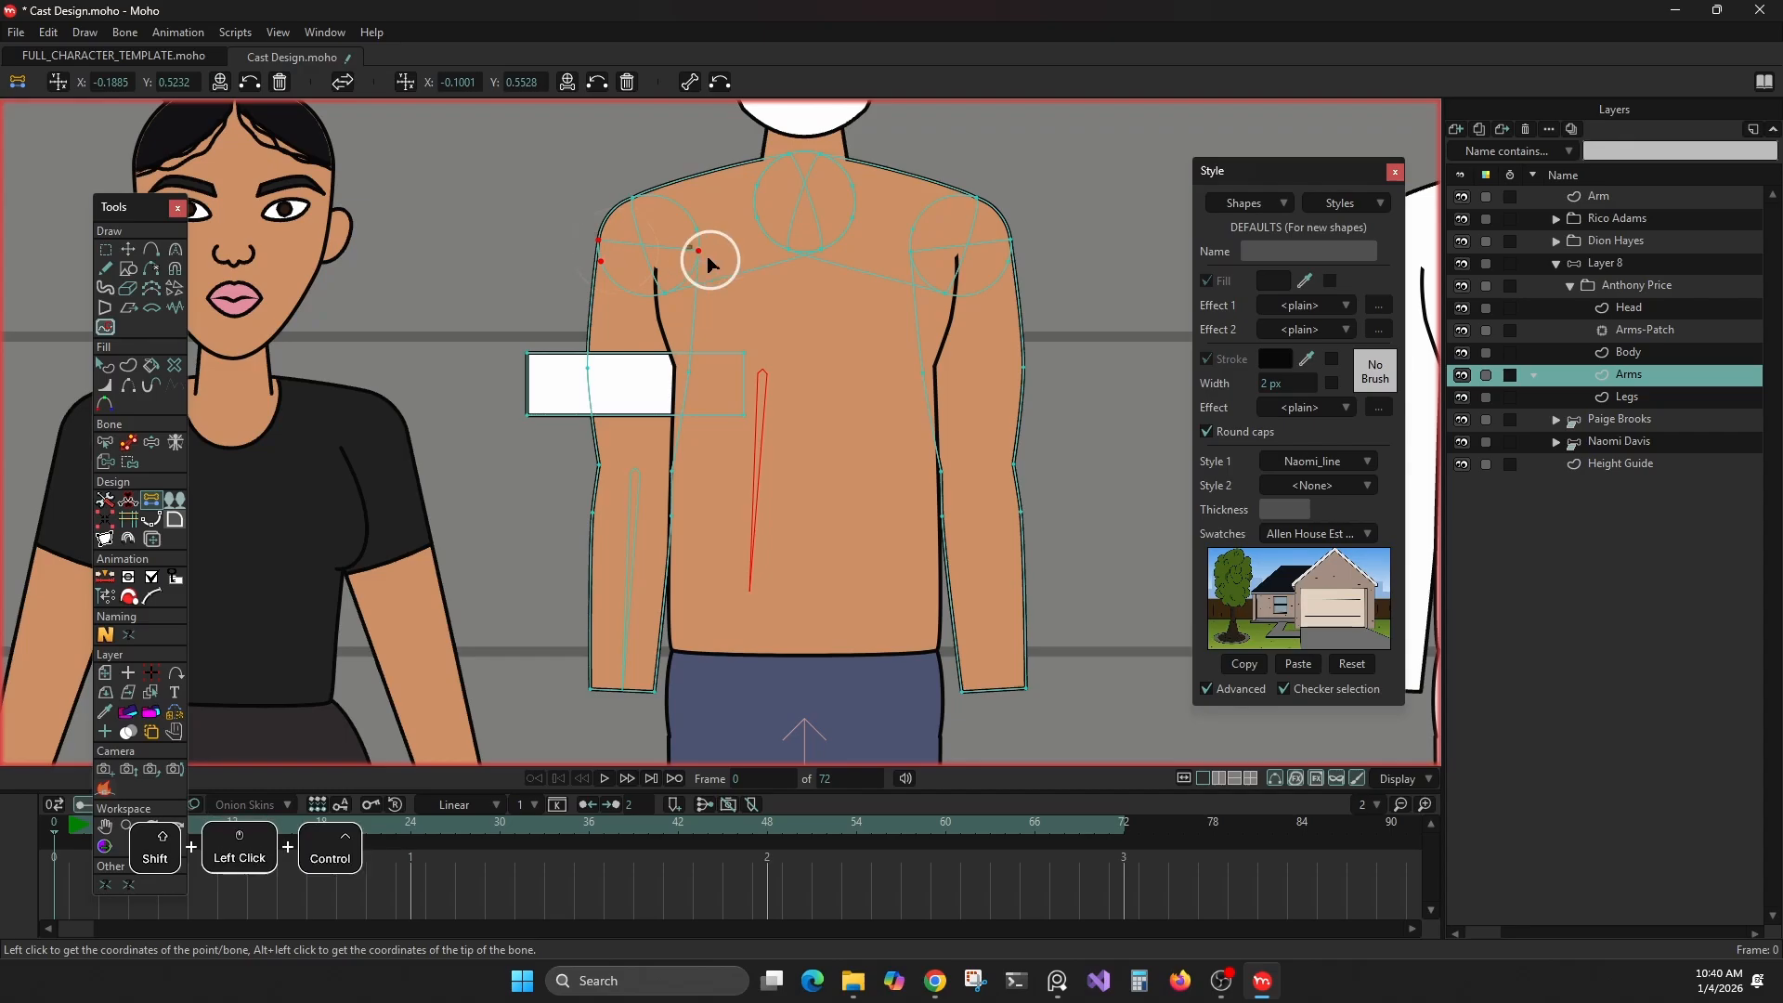
{"action": "left_click", "coordinate": [560, 226]}
{"action": "left_click_drag", "start_coordinate": [585, 239], "coordinate": [620, 254]}
{"action": "left_click", "coordinate": [717, 263], "text": "shift"}
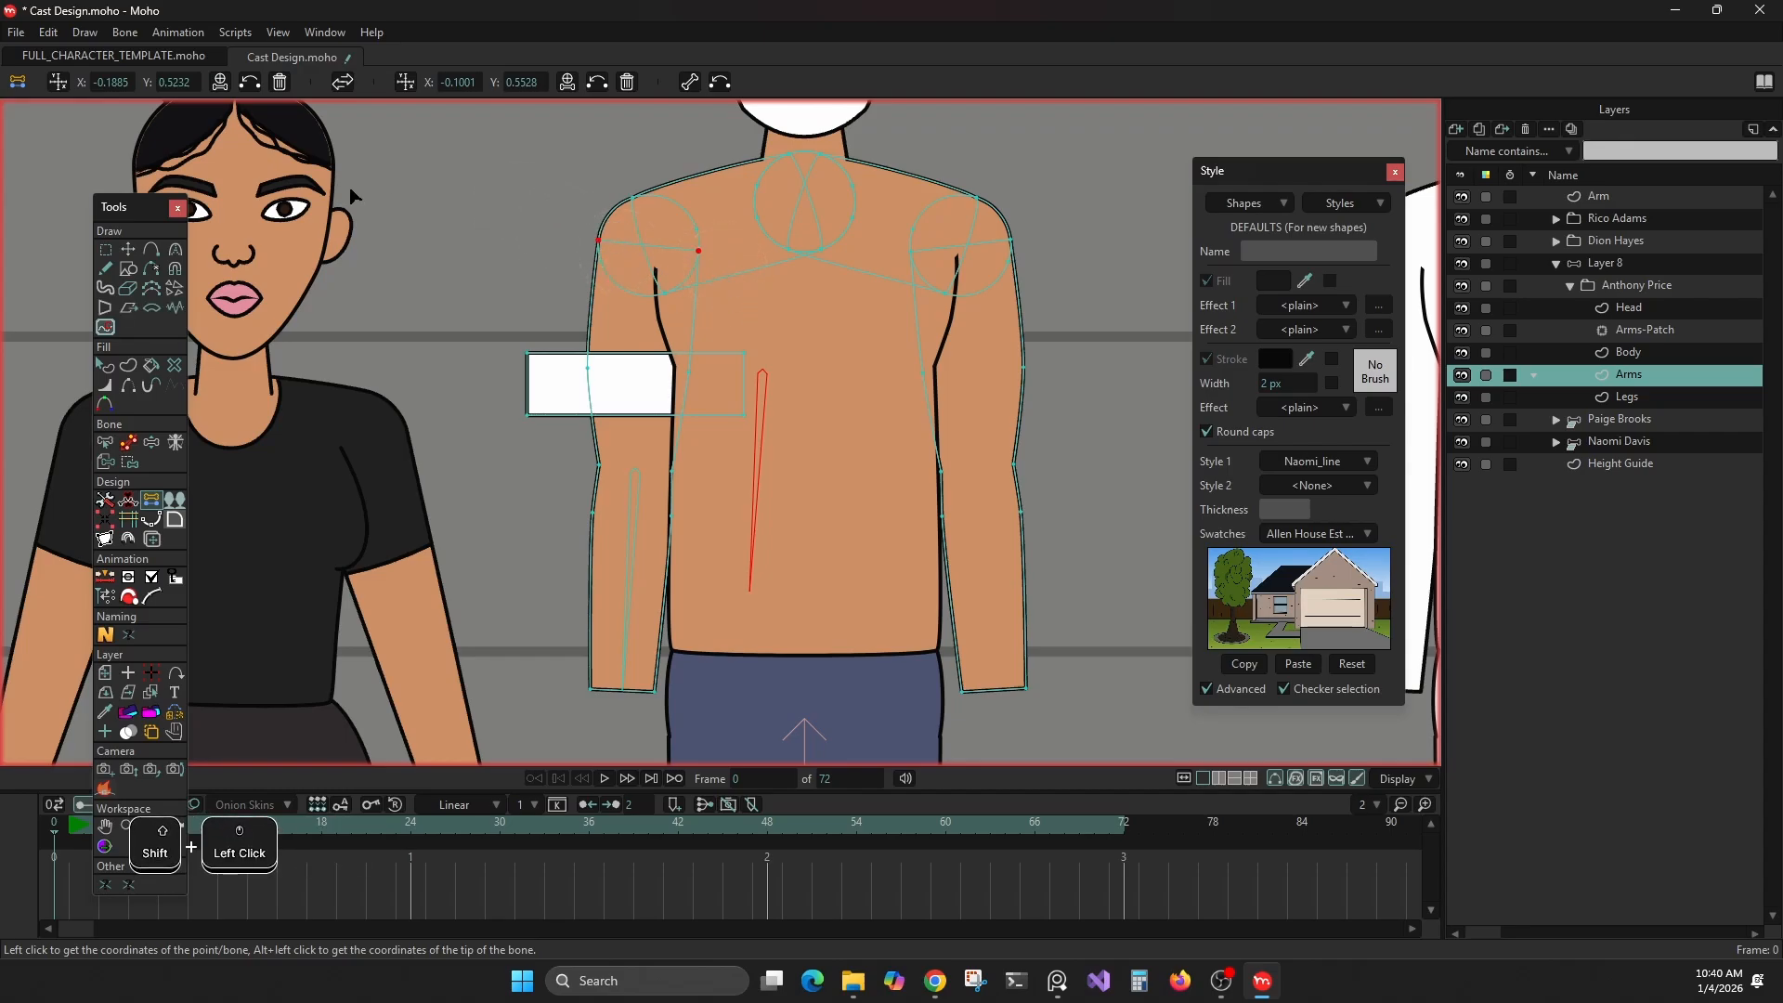
{"action": "left_click", "coordinate": [635, 414]}
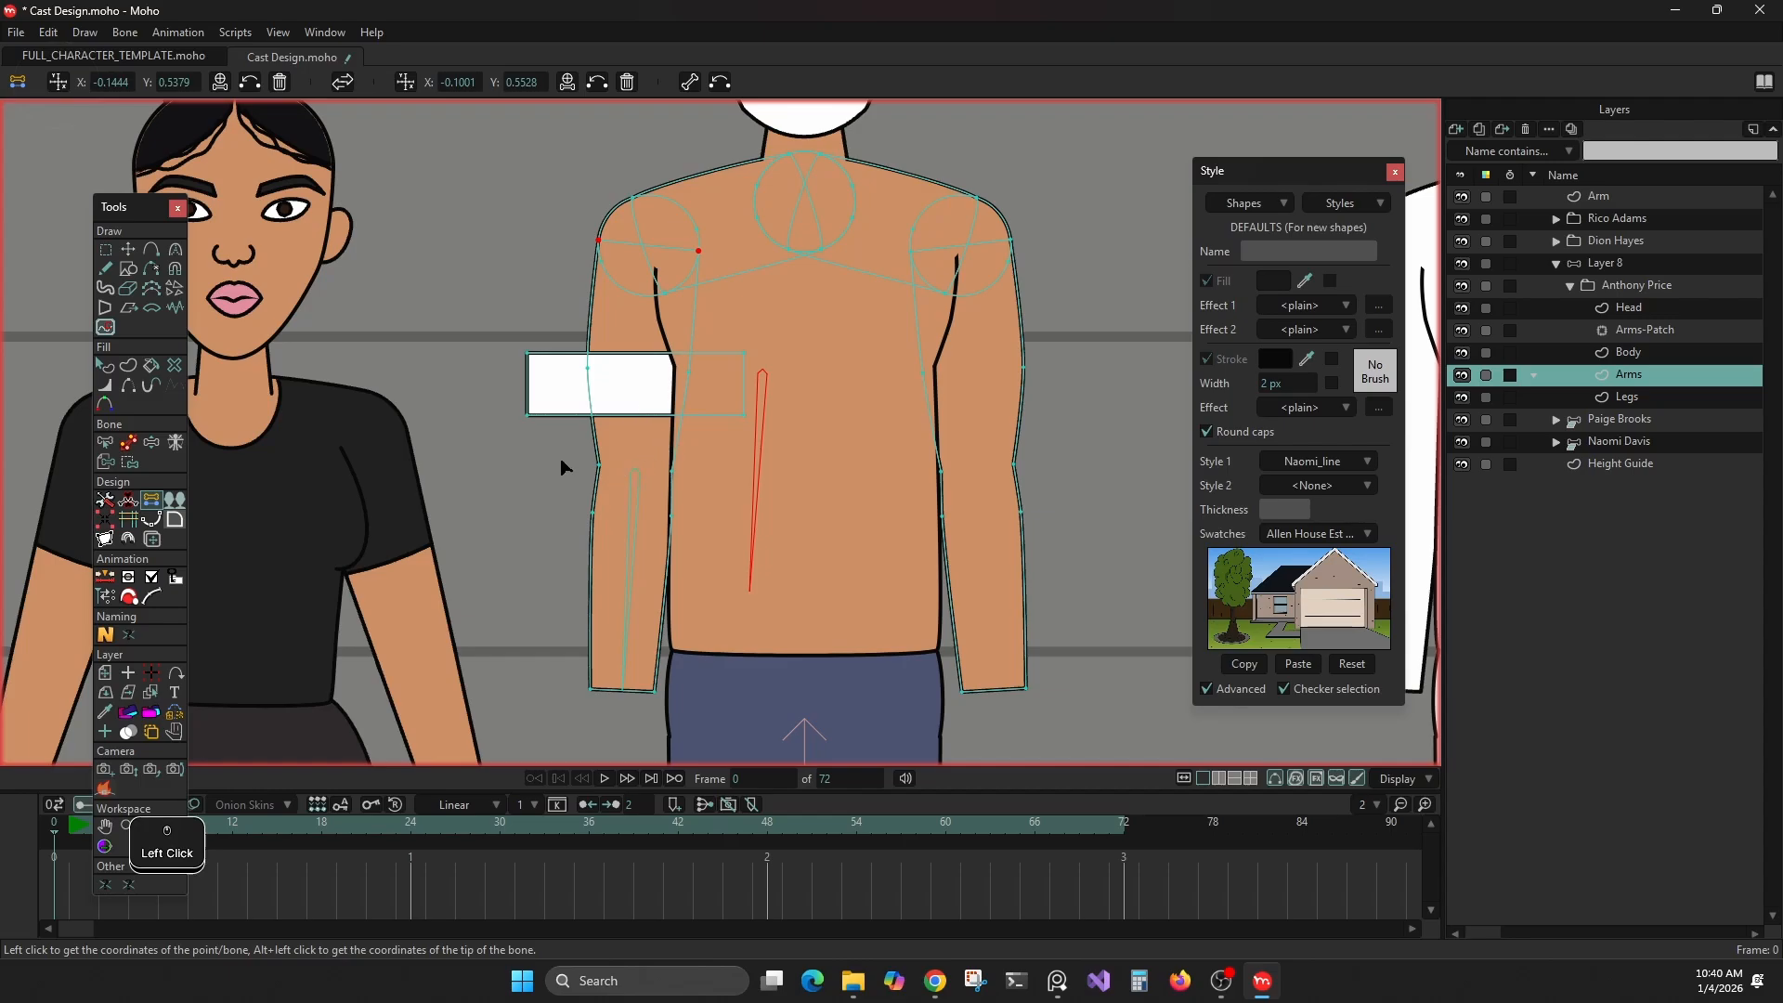
{"action": "left_click_drag", "start_coordinate": [558, 450], "coordinate": [717, 505]}
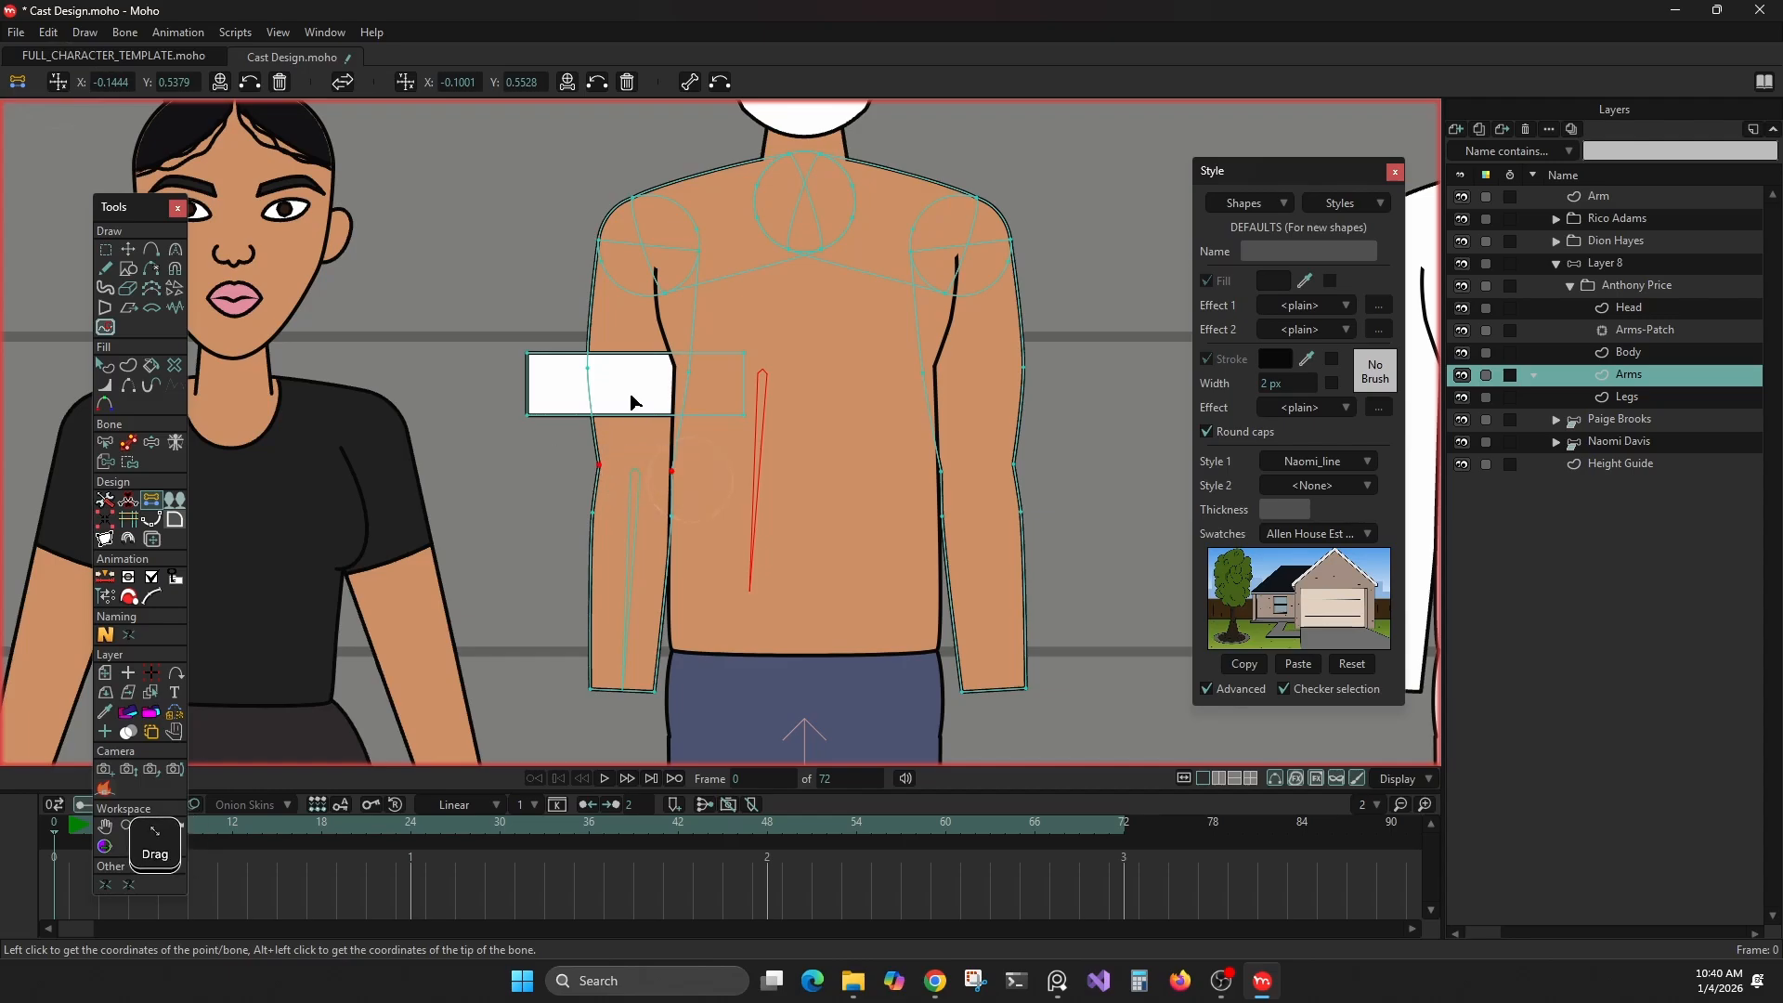
{"action": "left_click", "coordinate": [412, 85]}
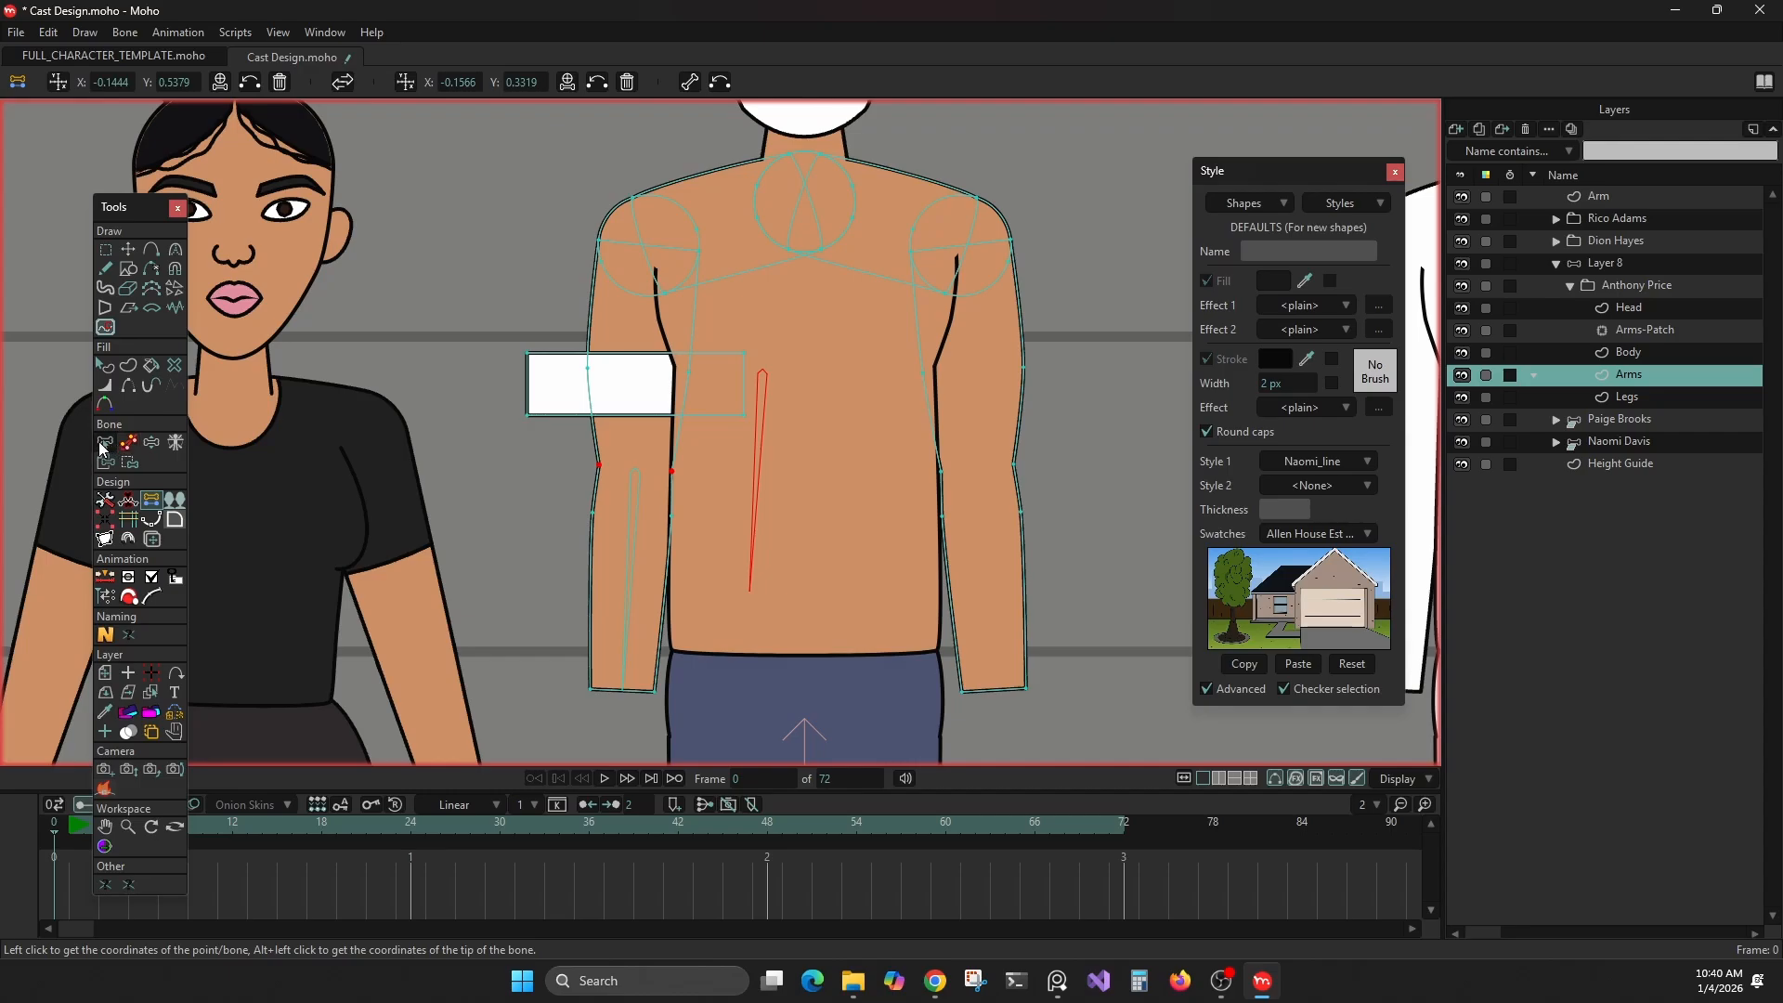
On Layer 8, snap the displaced upper-arm bone's base to the first stored coordinates and its tip to the second
{"action": "left_click", "coordinate": [1588, 263]}
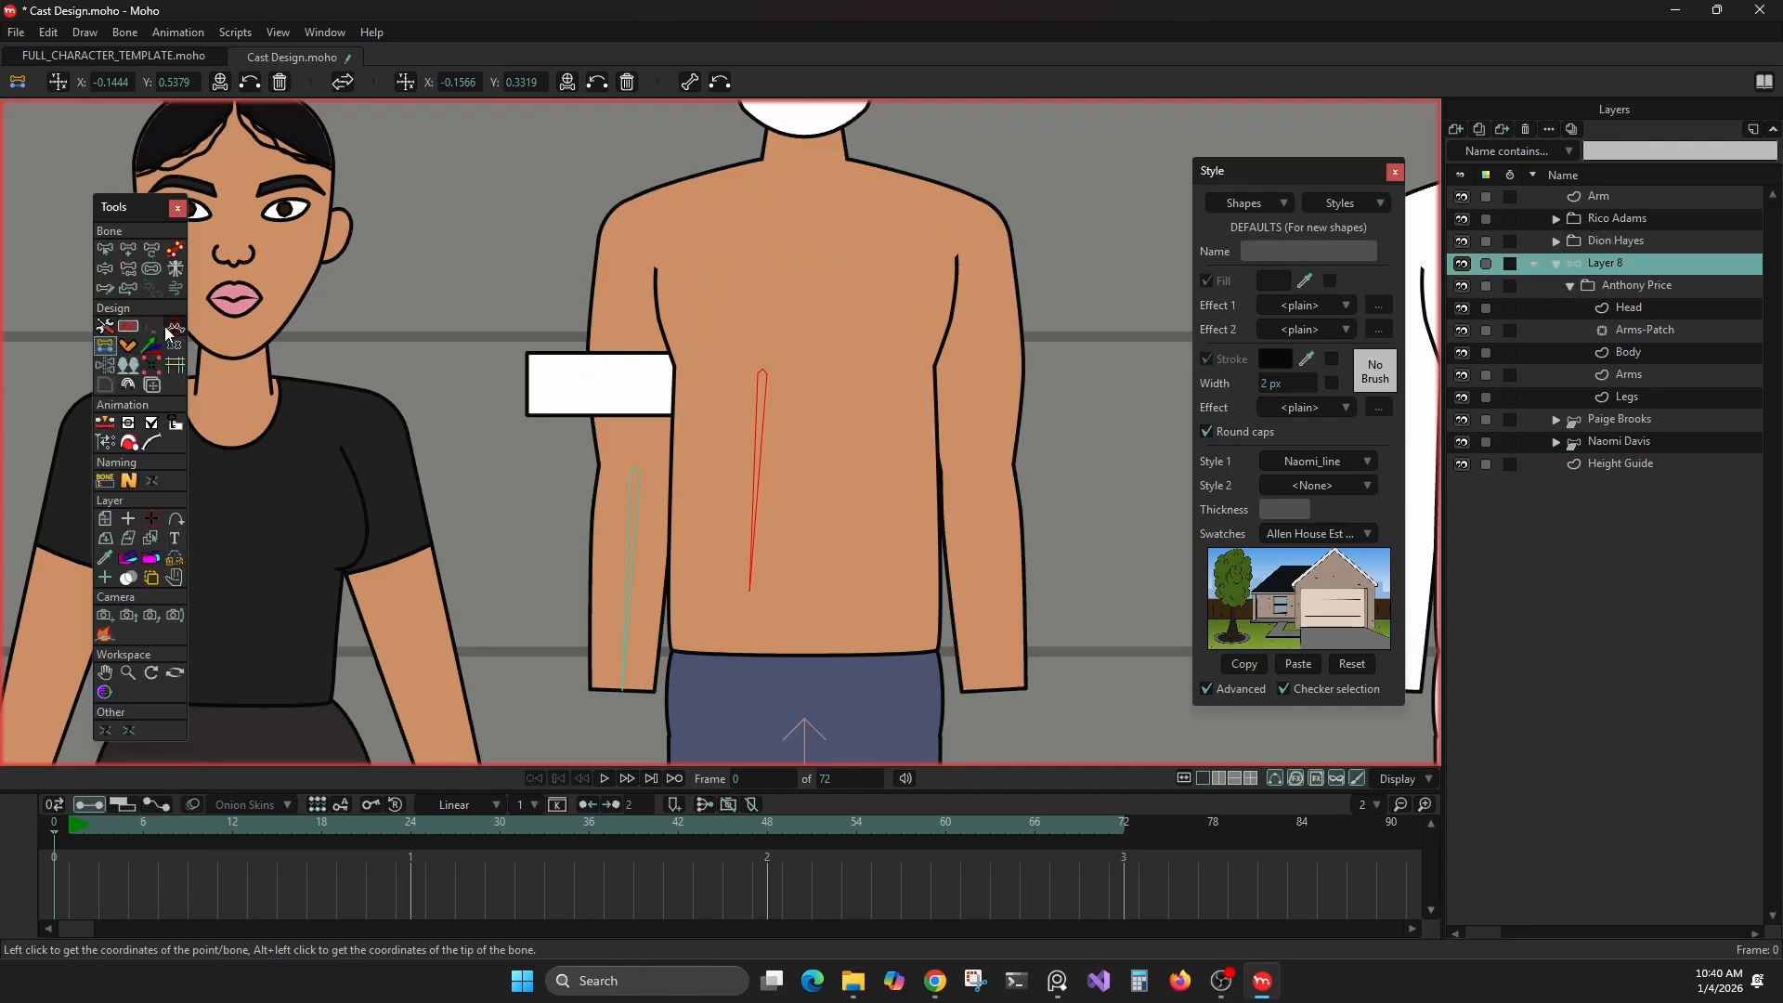
{"action": "left_click", "coordinate": [153, 248]}
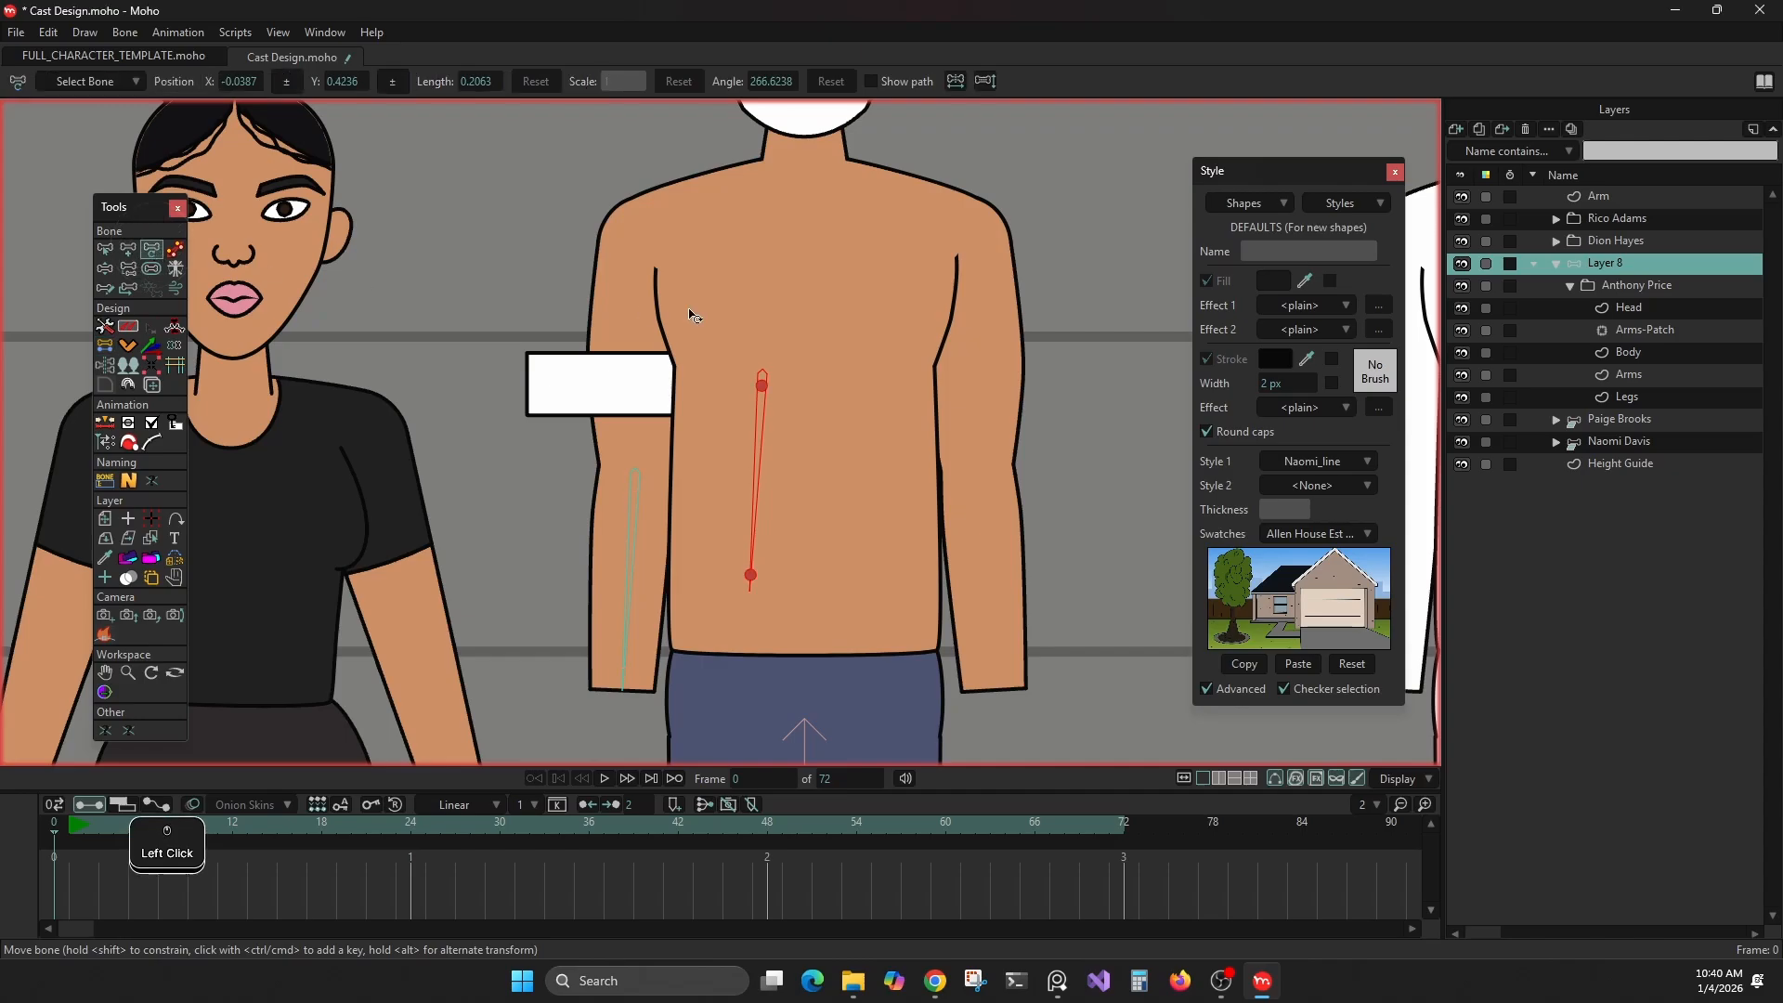
{"action": "left_click", "coordinate": [173, 361]}
{"action": "left_click", "coordinate": [753, 382]}
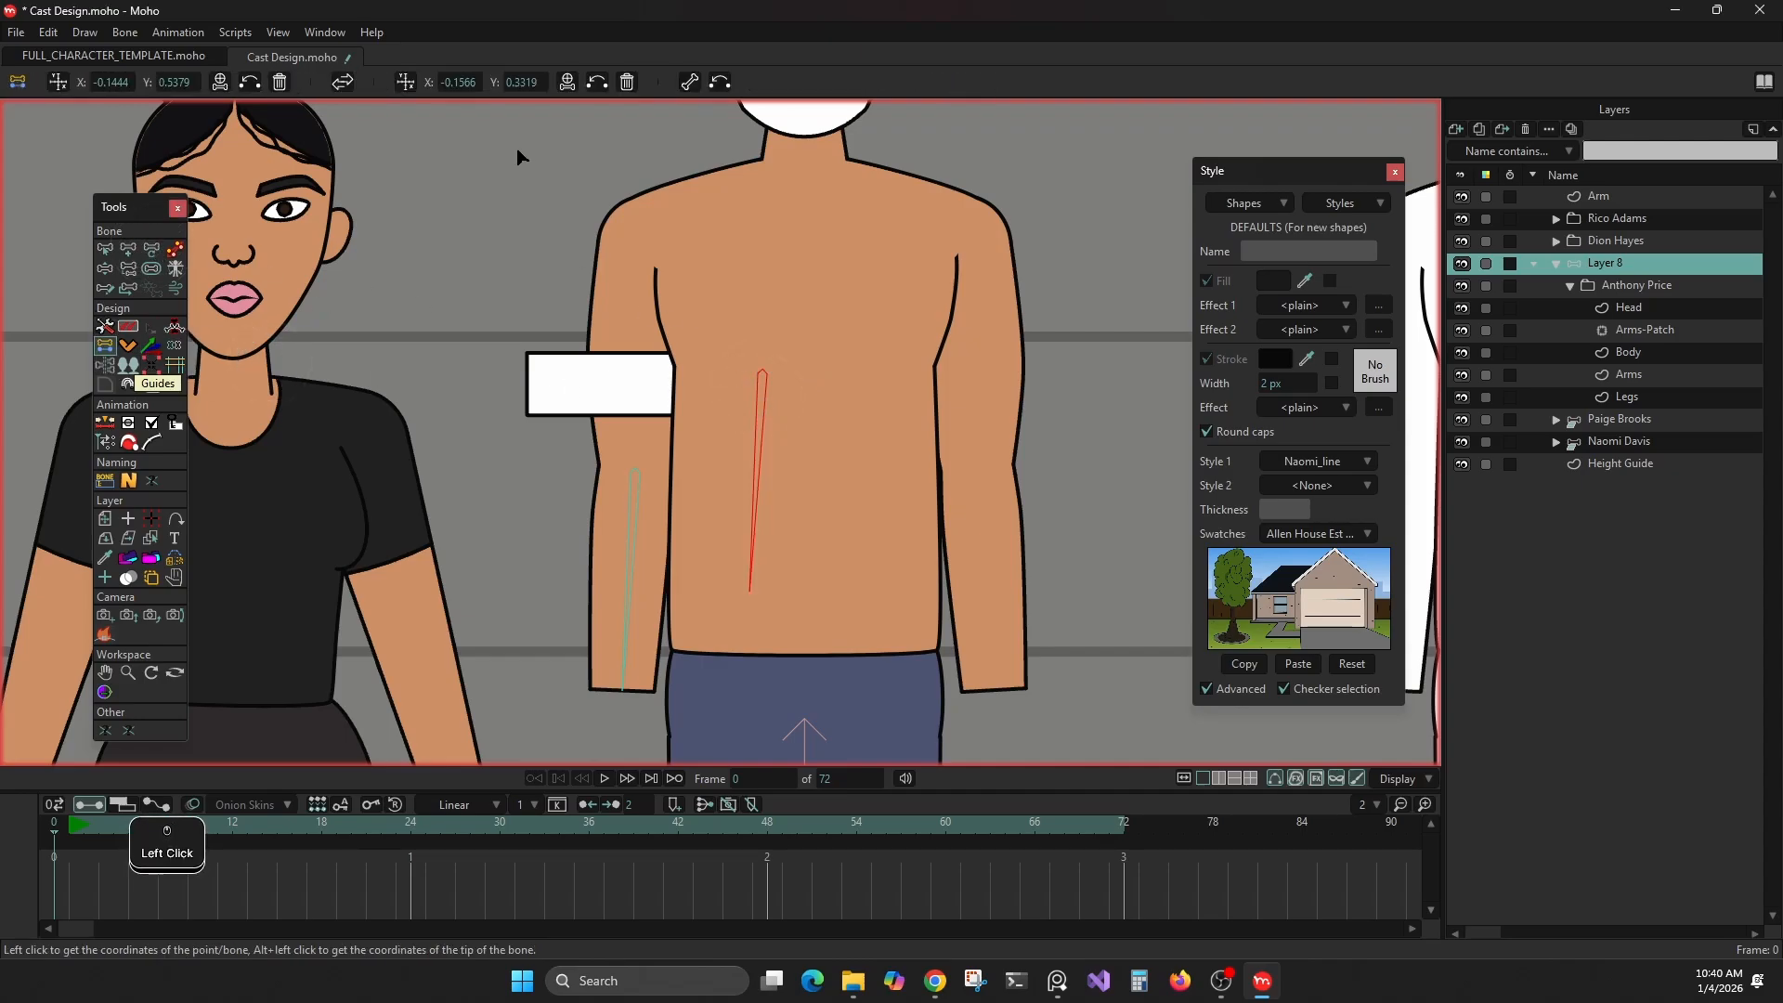
{"action": "left_click", "coordinate": [248, 82]}
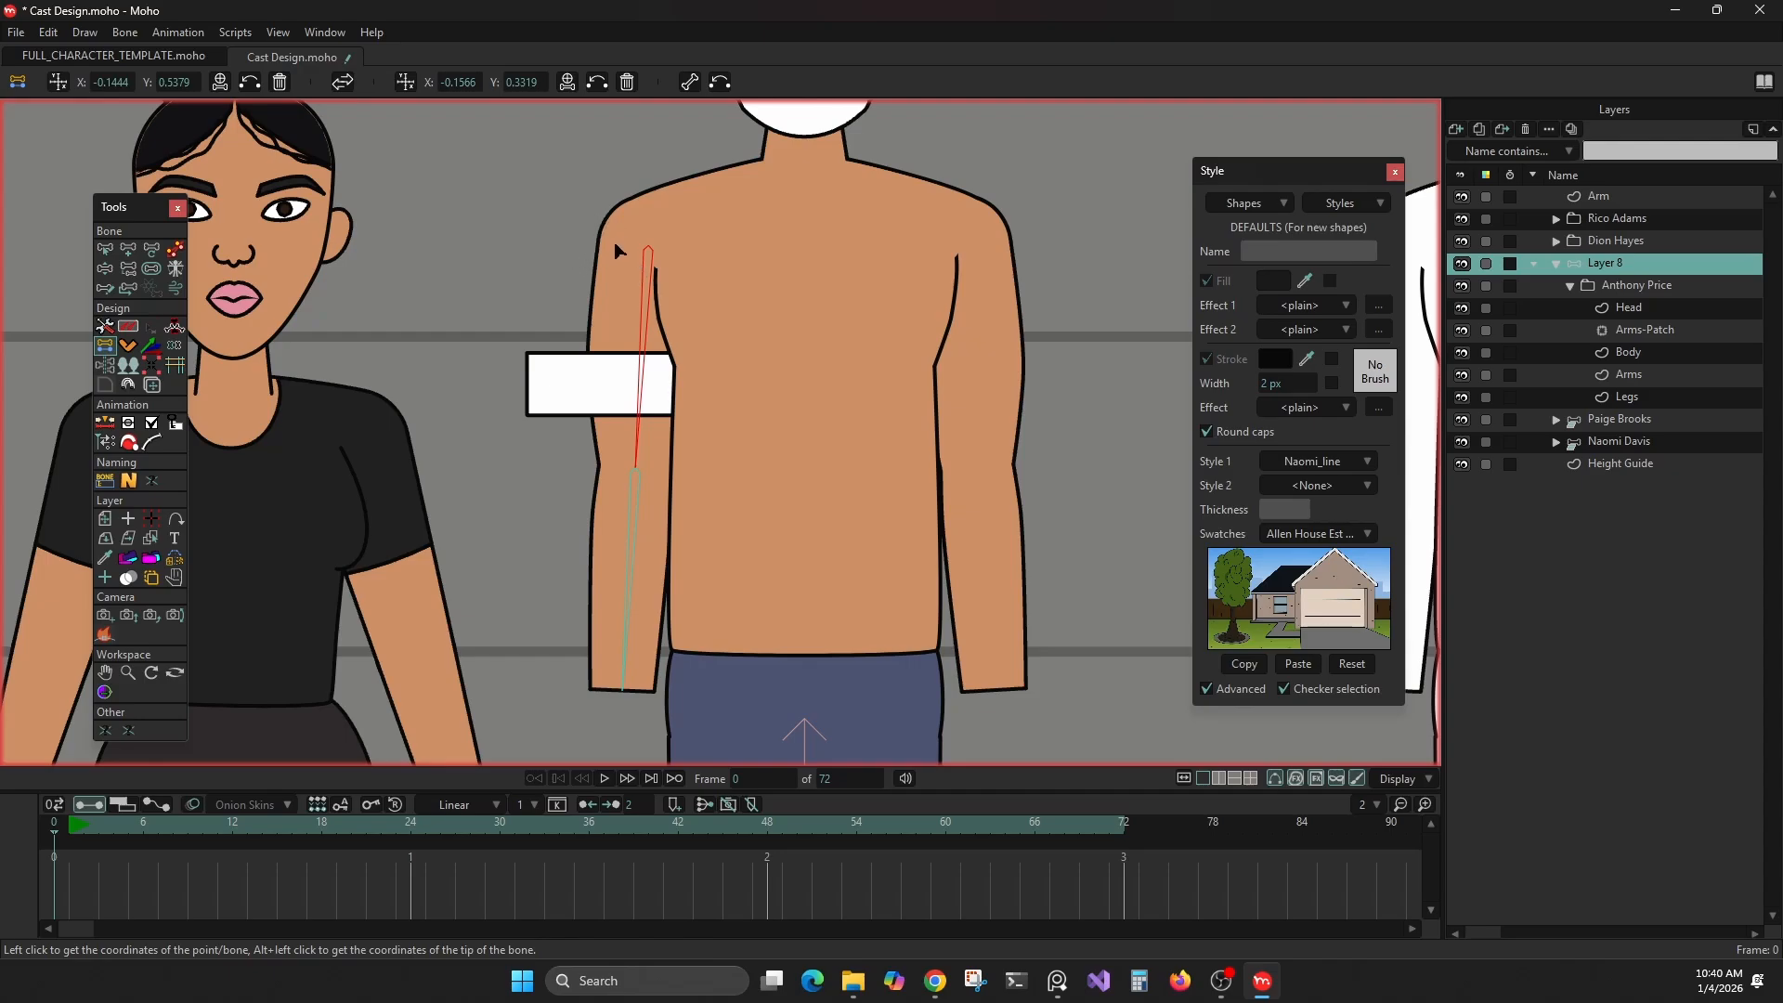
At frame 1, on the rigged black T-shirt woman's layer, manipulate the Head_Turn bone and swing her arm out toward the shirtless character
{"action": "scroll", "coordinate": [617, 242], "scroll_direction": "up", "scroll_amount": 2}
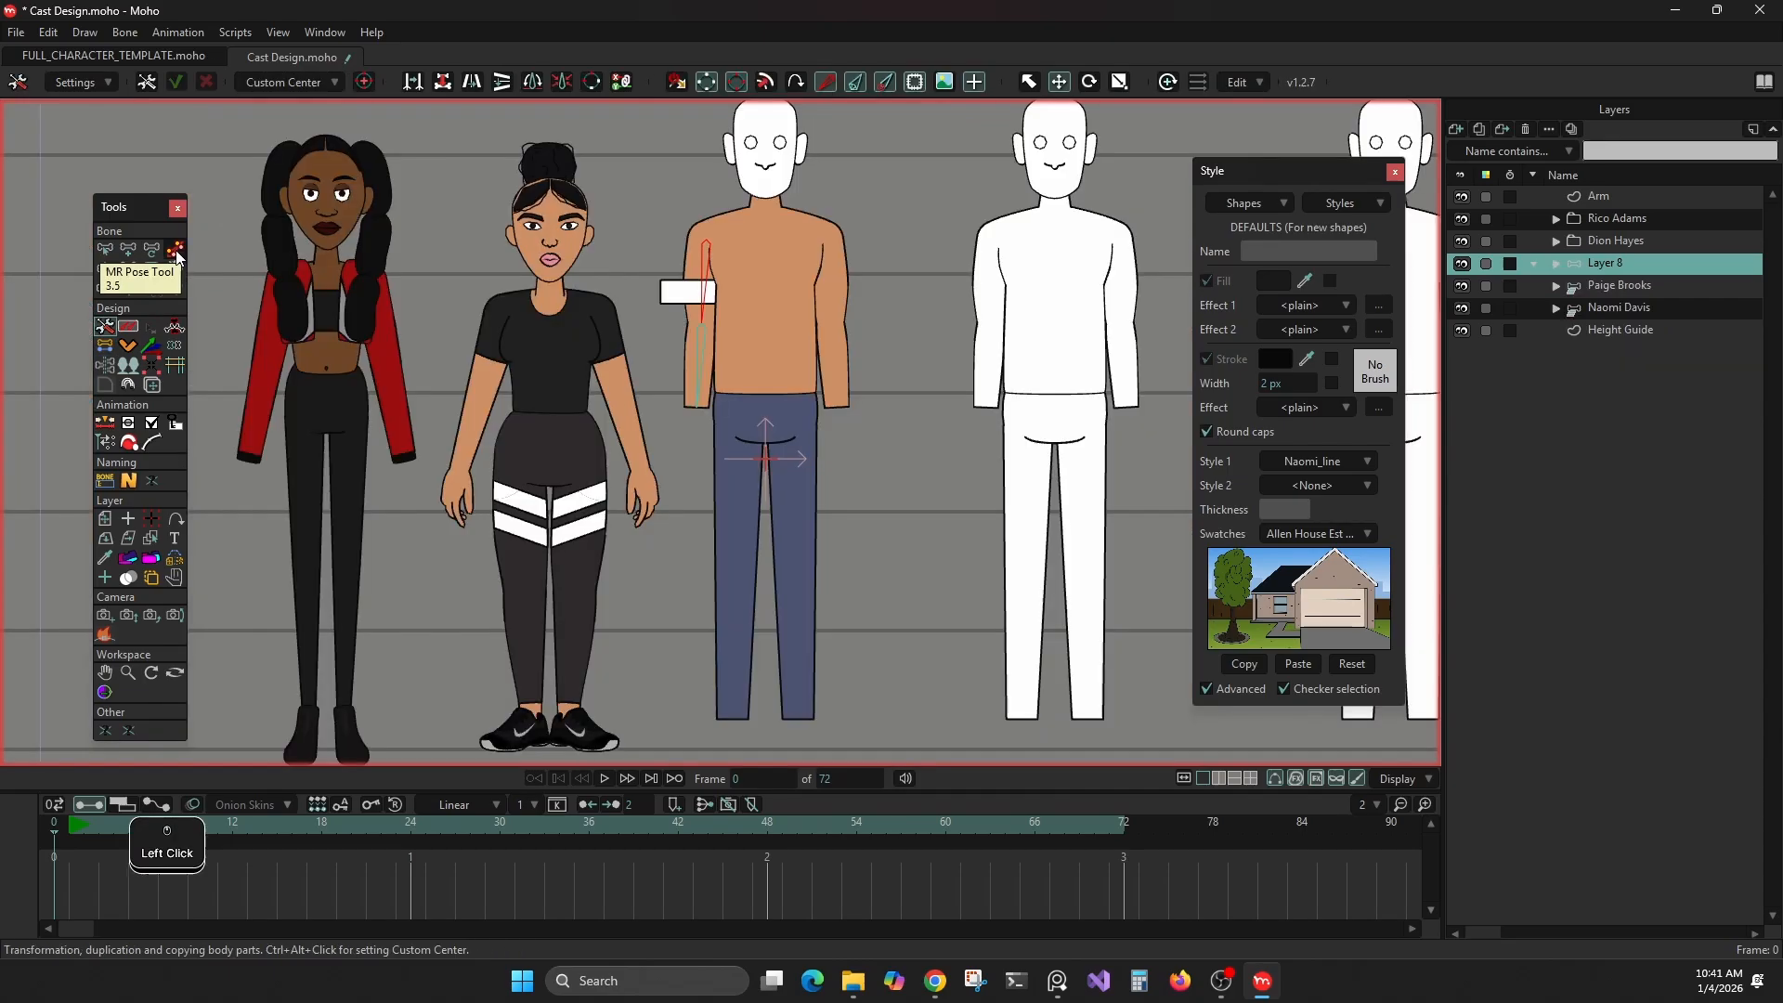
{"action": "left_click", "coordinate": [174, 249]}
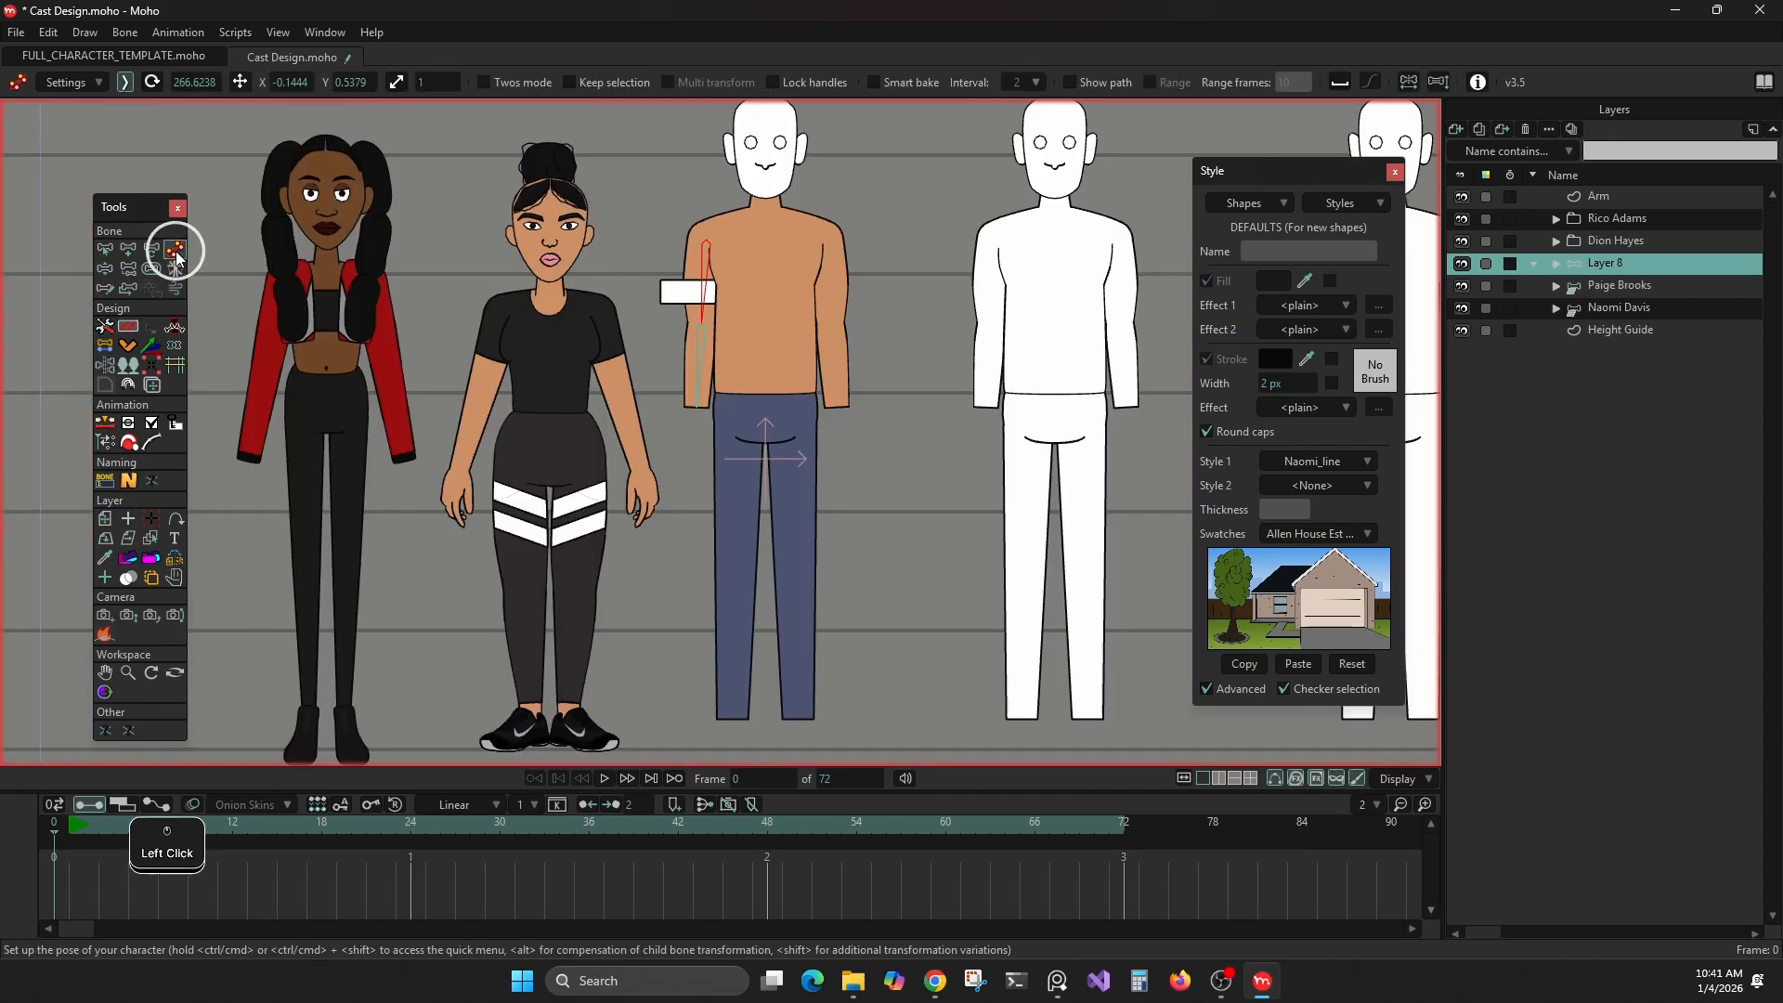
{"action": "key", "text": "Right"}
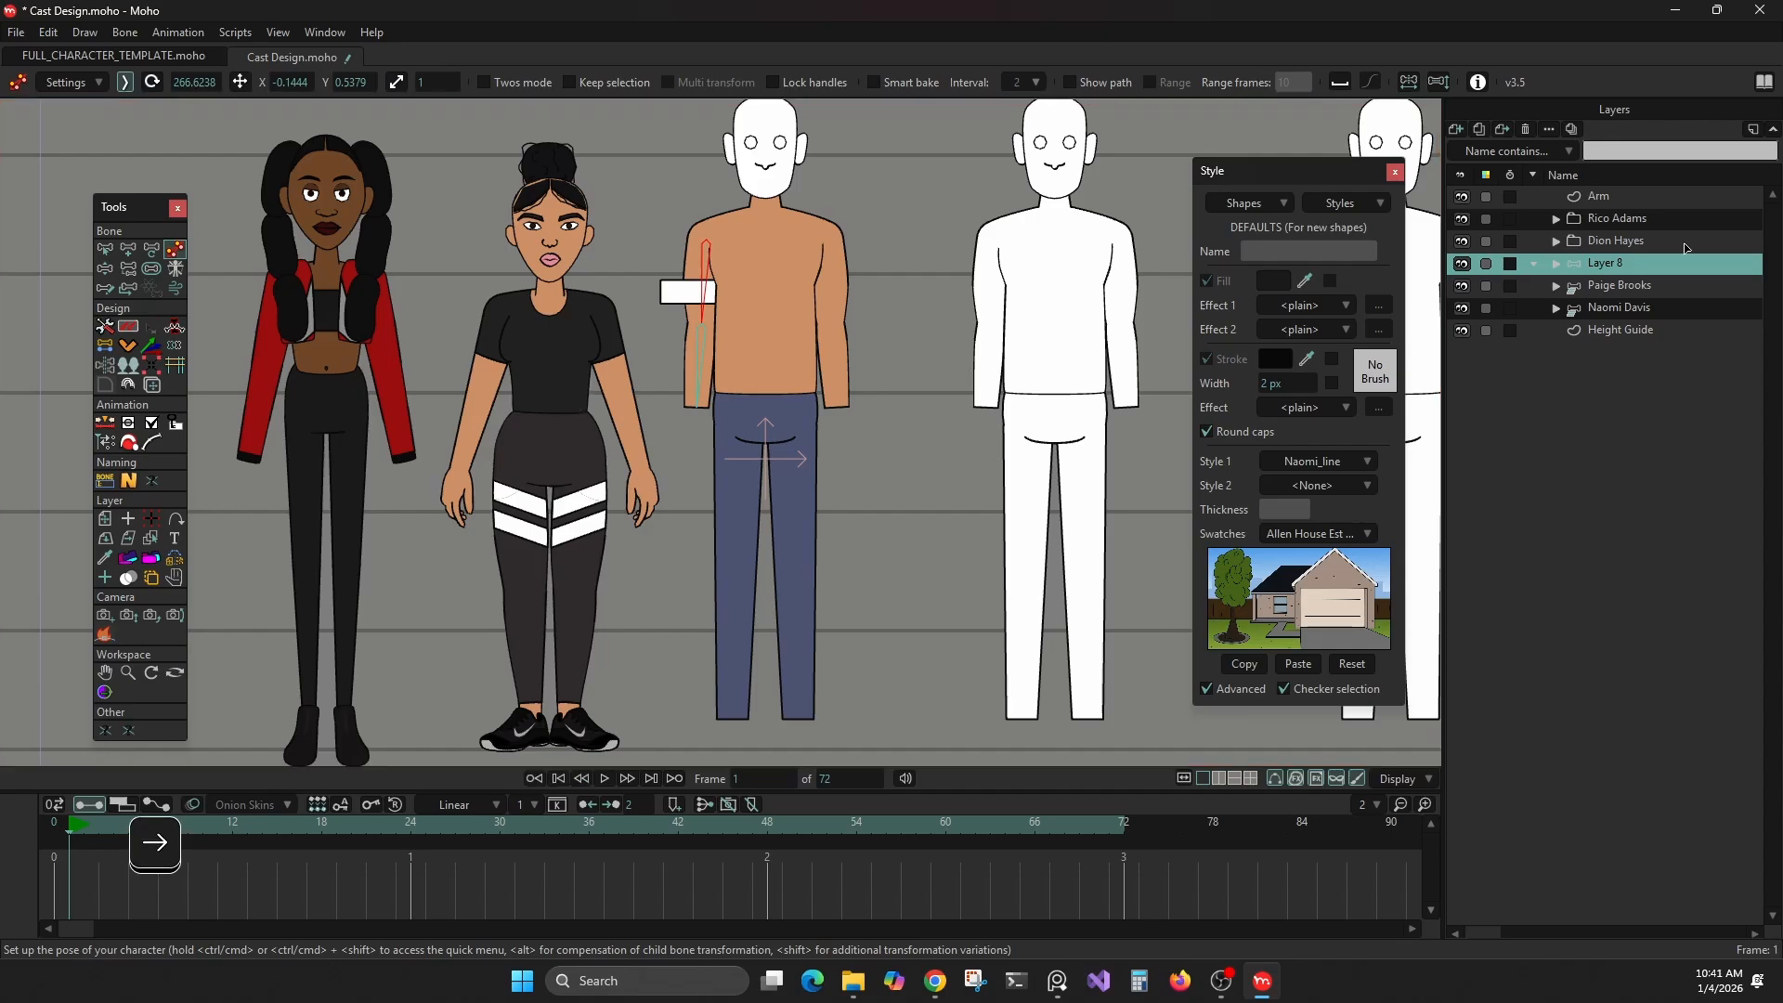
{"action": "left_click", "coordinate": [1623, 306]}
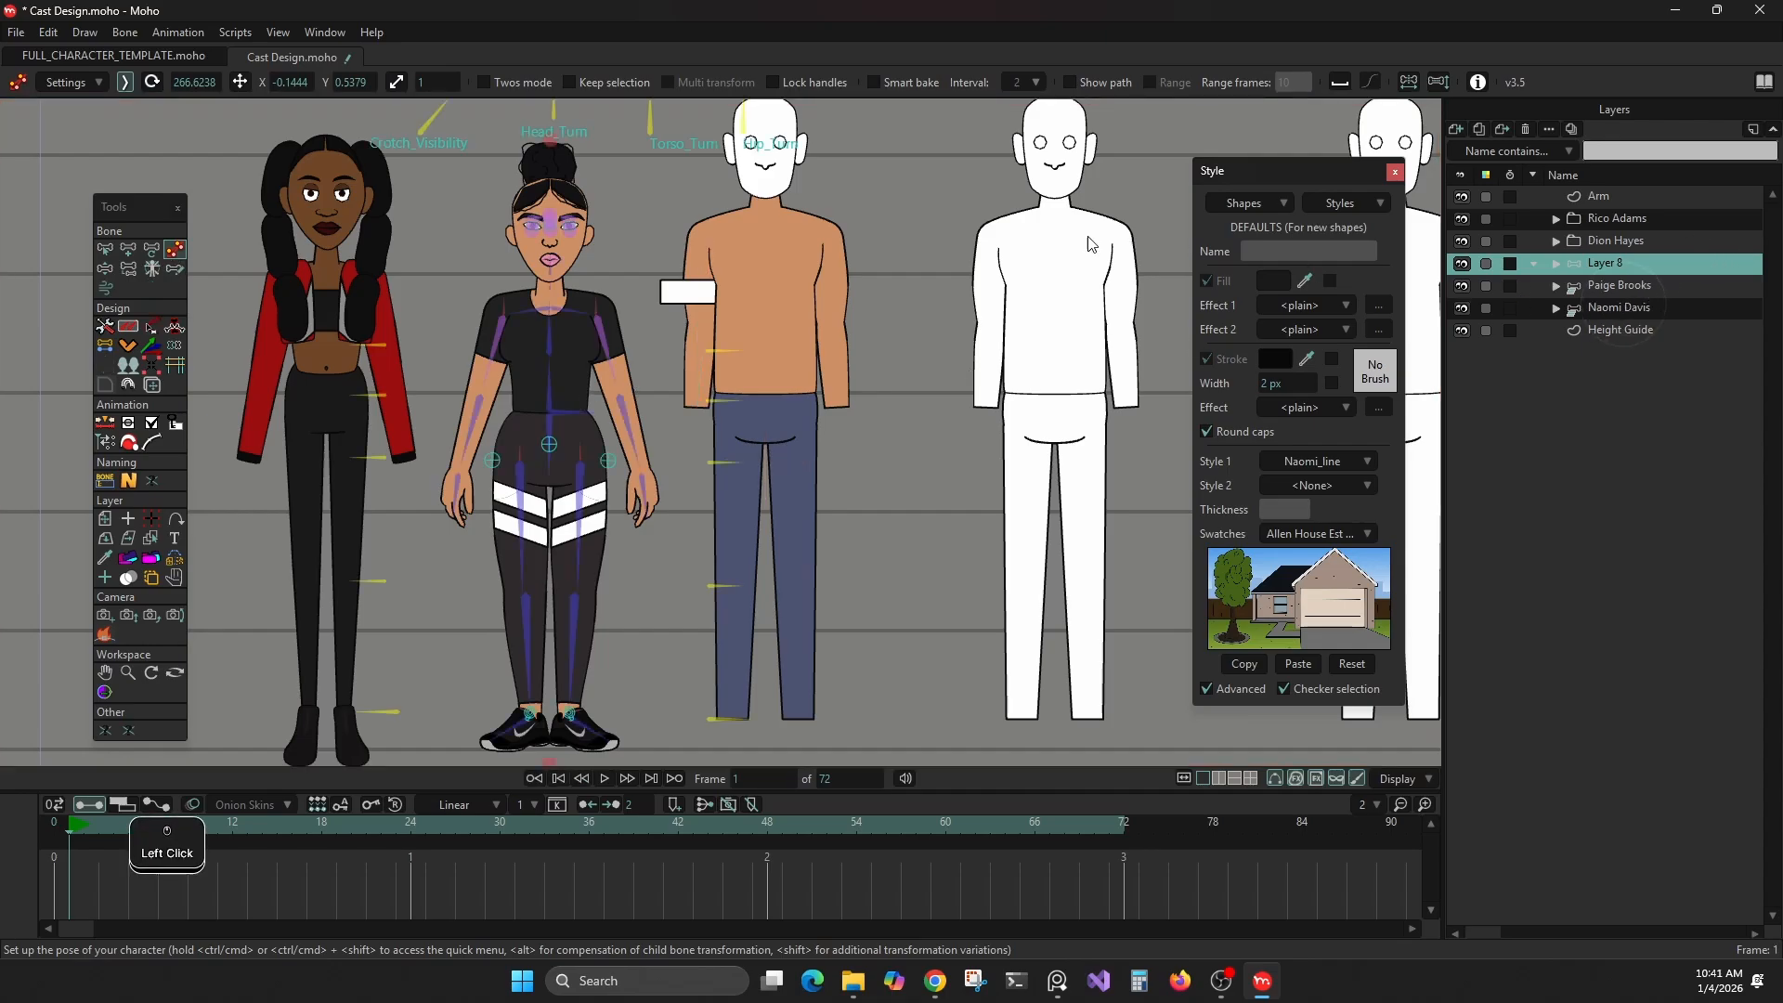
{"action": "scroll", "coordinate": [483, 356], "scroll_direction": "up", "scroll_amount": 2}
{"action": "scroll", "coordinate": [483, 356], "scroll_direction": "down", "scroll_amount": 2}
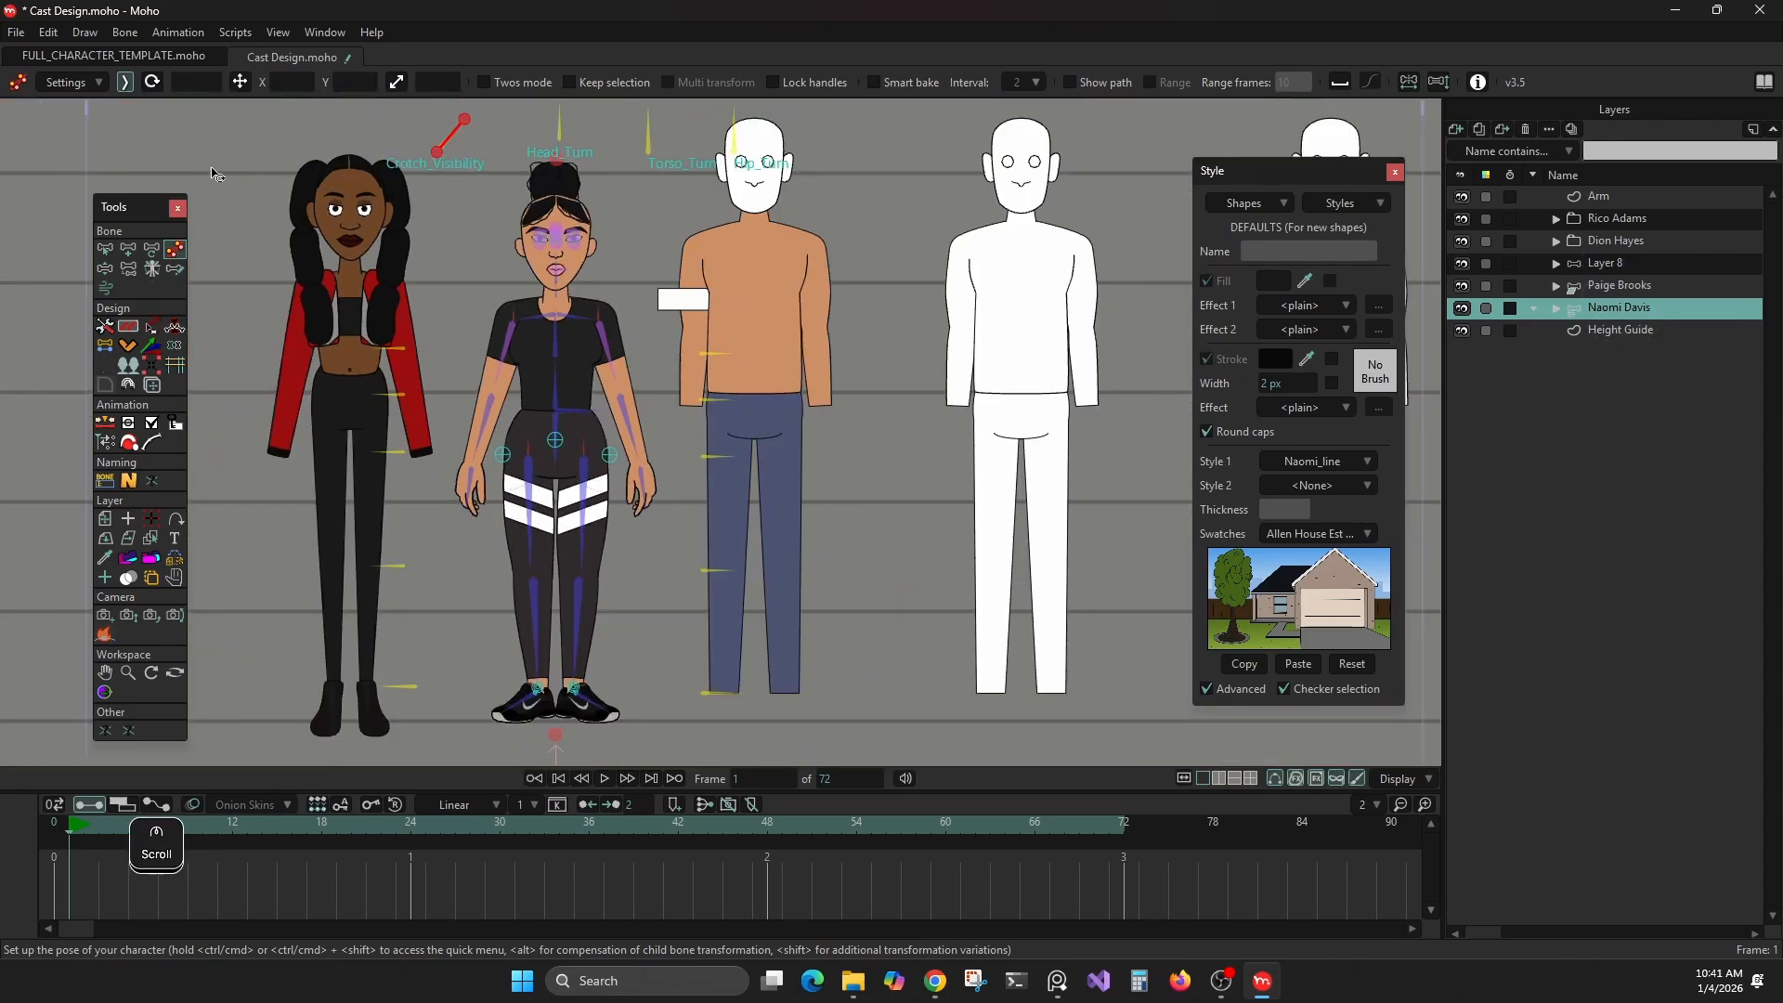
{"action": "mouse_move", "coordinate": [561, 128]}
{"action": "left_mouse_down"}
{"action": "mouse_move", "coordinate": [529, 131]}
{"action": "mouse_move", "coordinate": [598, 153]}
{"action": "mouse_move", "coordinate": [537, 131]}
{"action": "mouse_move", "coordinate": [569, 131]}
{"action": "mouse_move", "coordinate": [489, 147]}
{"action": "mouse_move", "coordinate": [463, 178]}
{"action": "mouse_move", "coordinate": [560, 111]}
{"action": "left_mouse_up"}
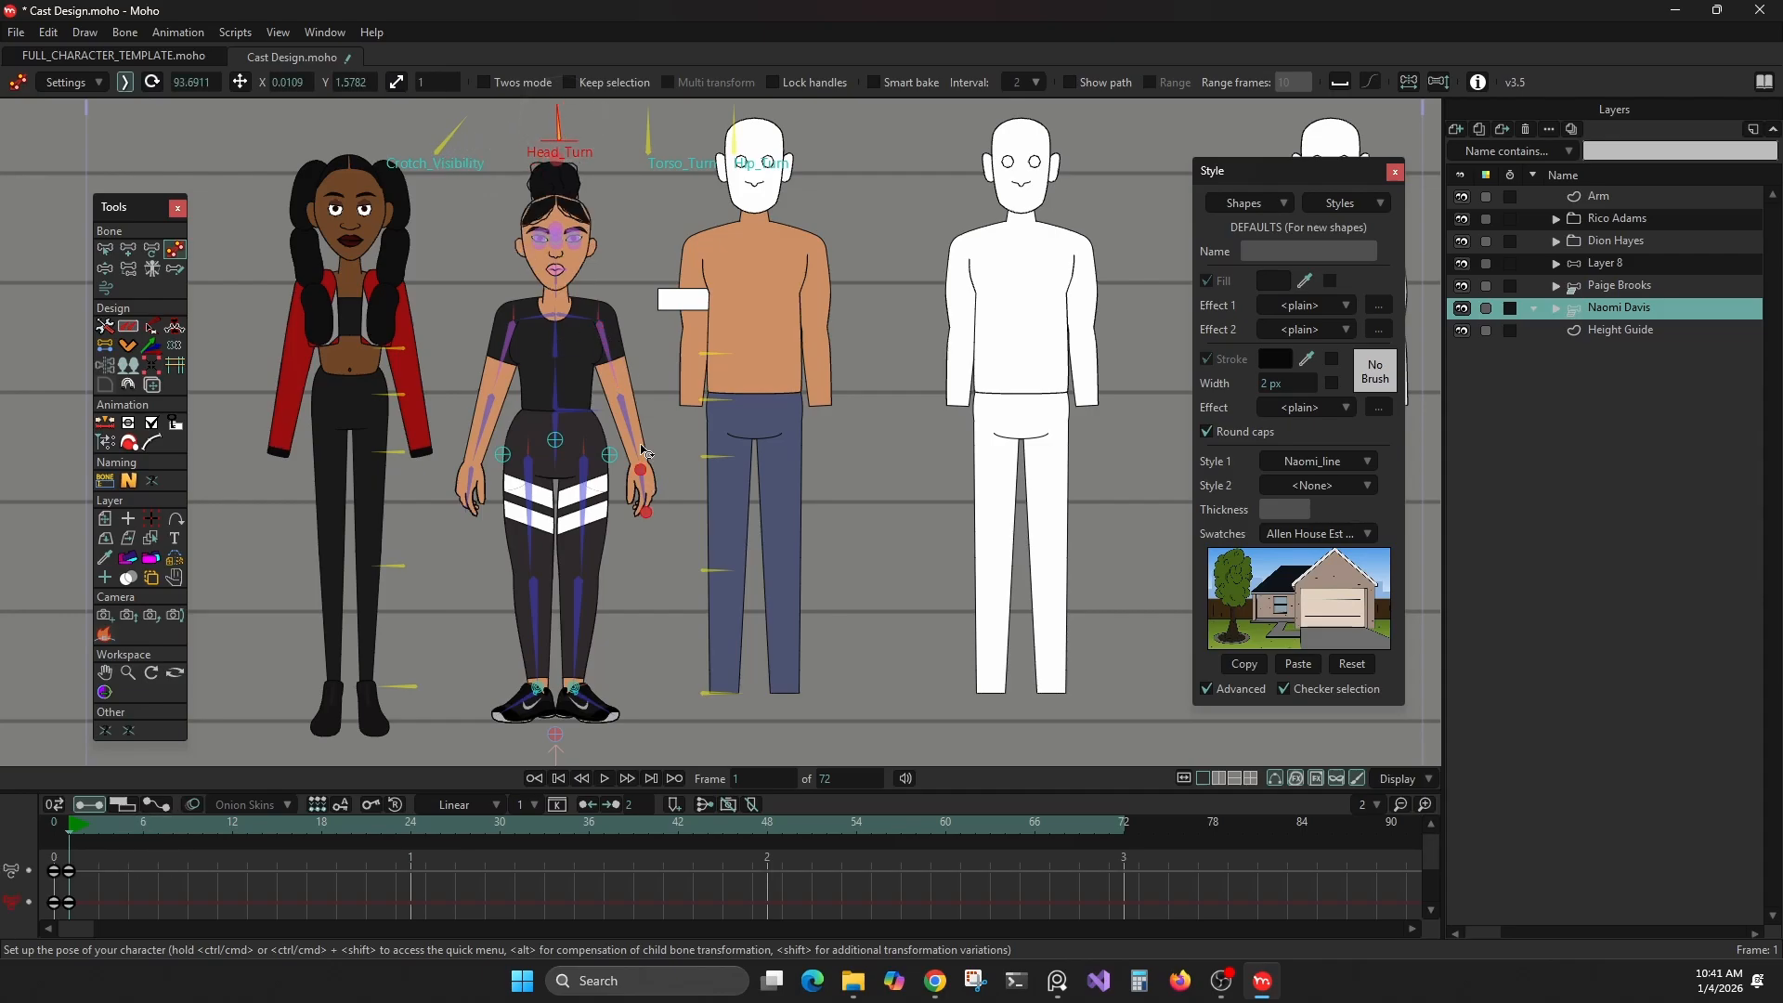
{"action": "left_click_drag", "start_coordinate": [613, 362], "coordinate": [676, 420]}
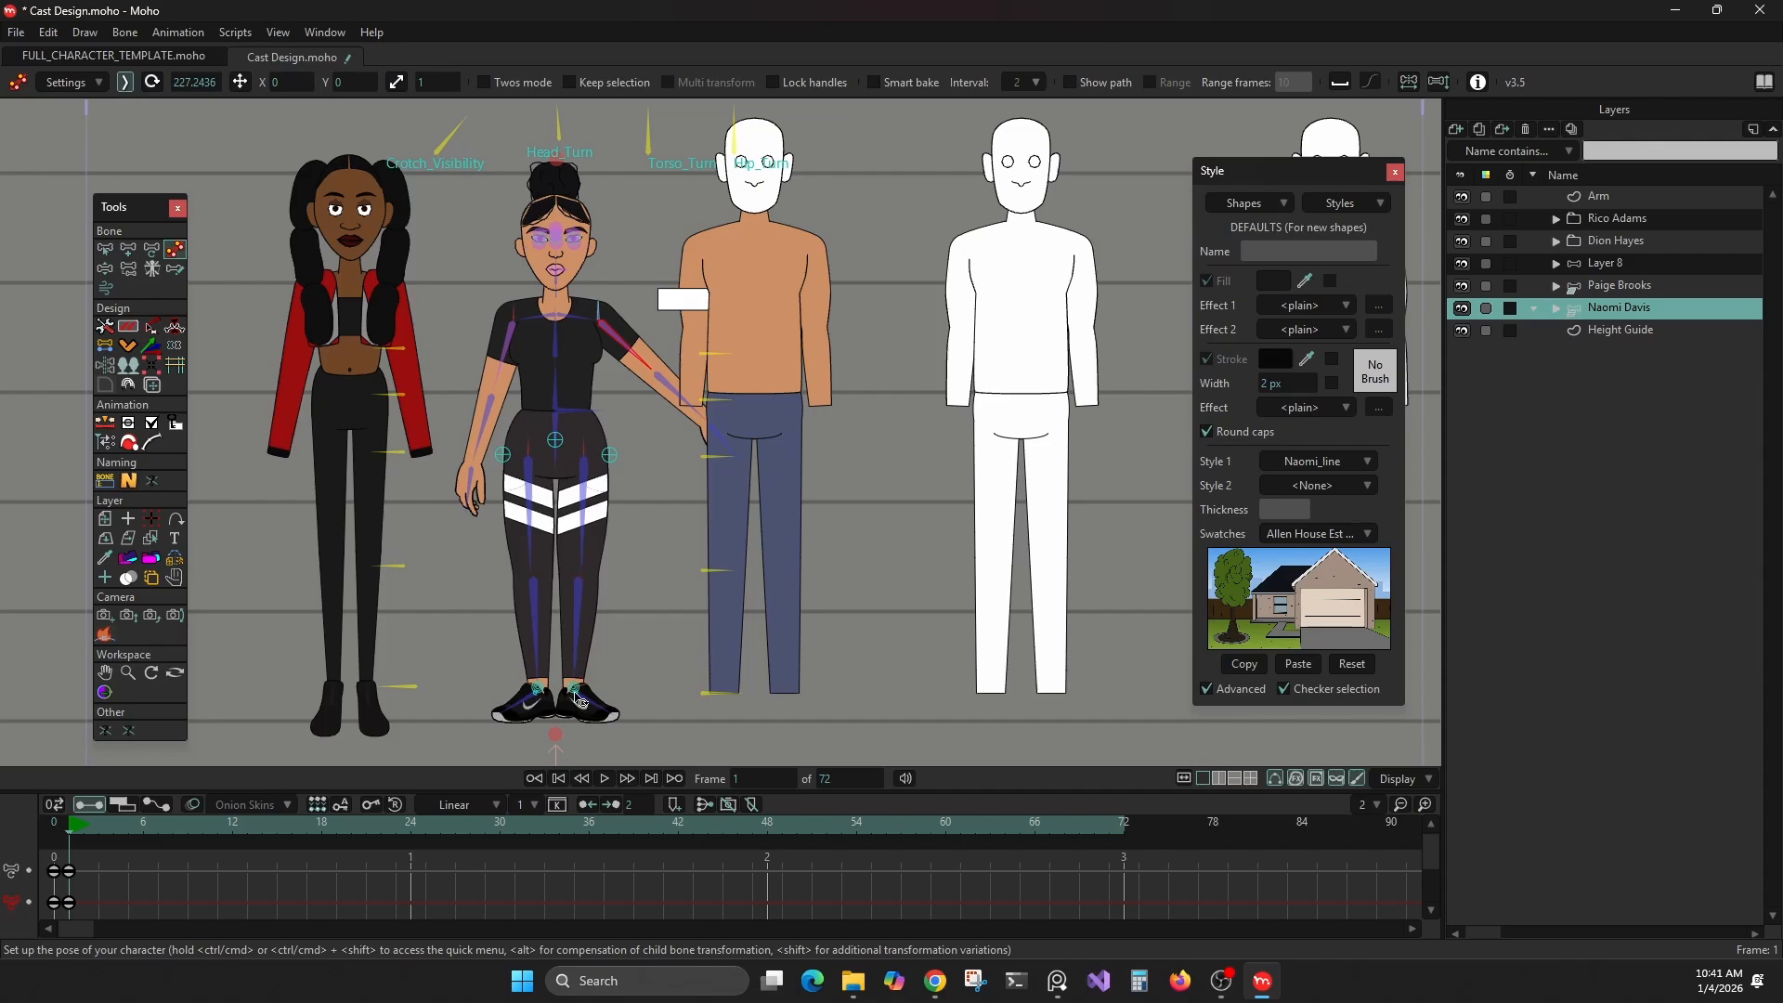
Select the same woman's lower-leg bone and pull its ankle outward to pose the leg
{"action": "left_click", "coordinate": [583, 657]}
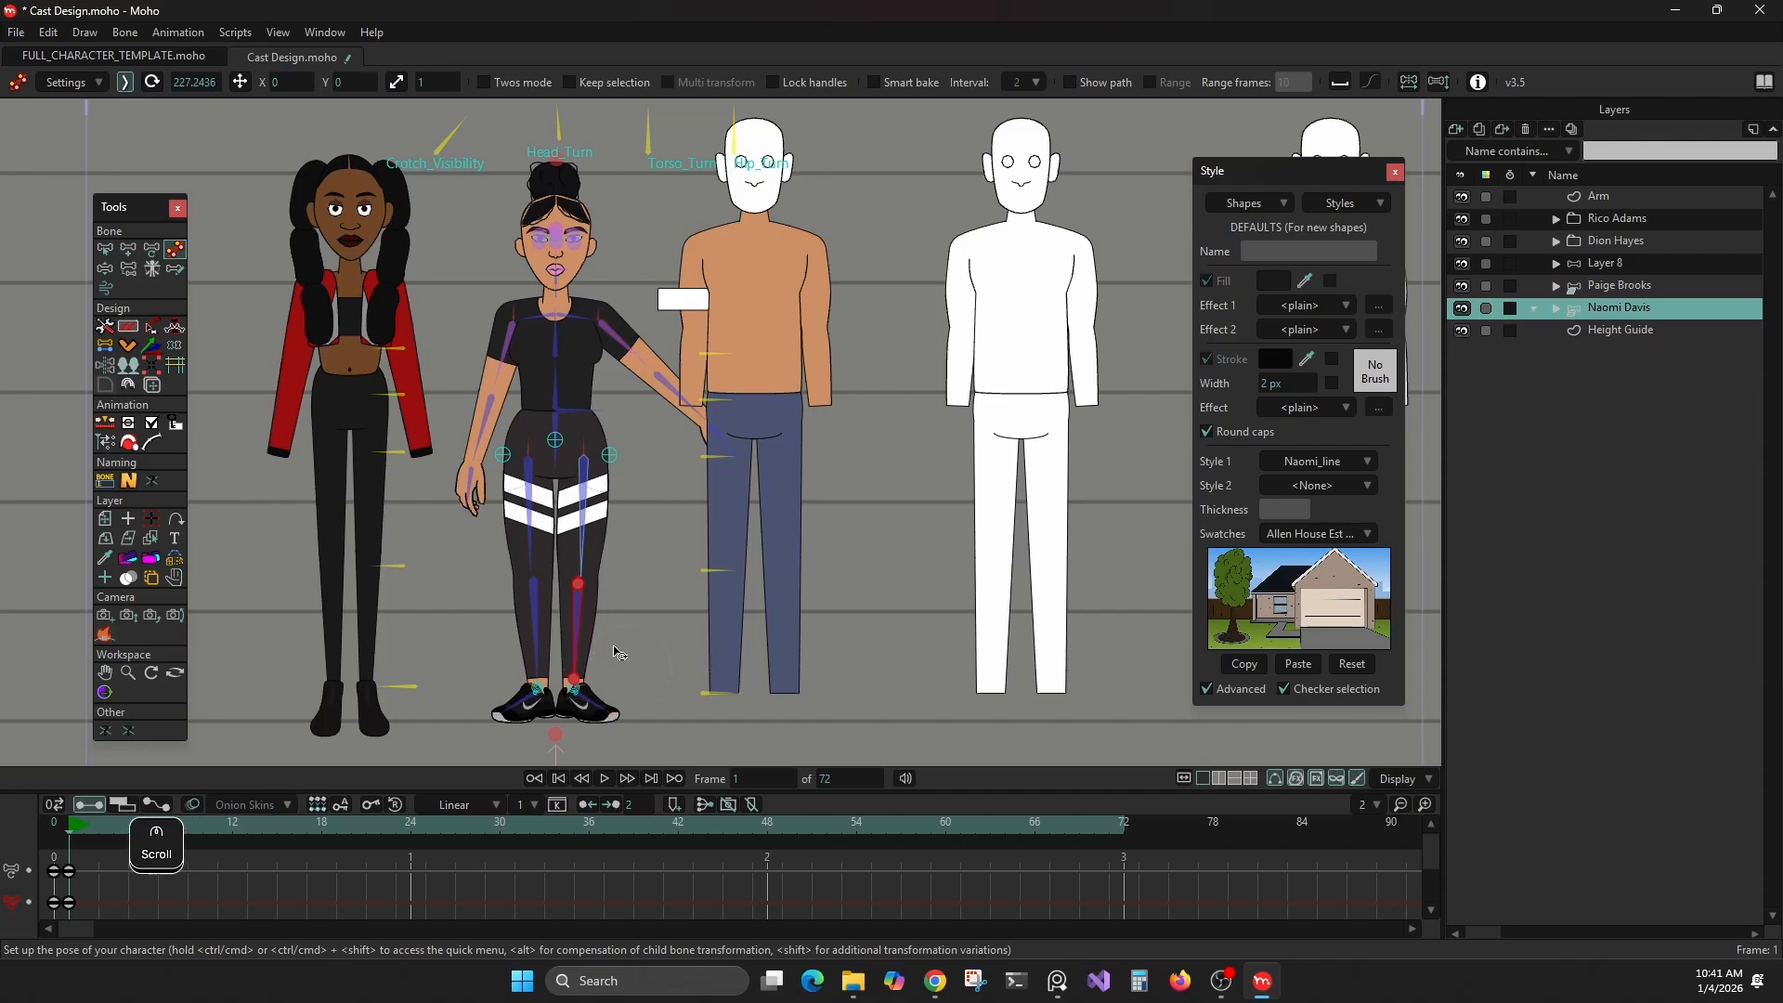
{"action": "scroll", "coordinate": [557, 724], "scroll_direction": "up", "scroll_amount": 3}
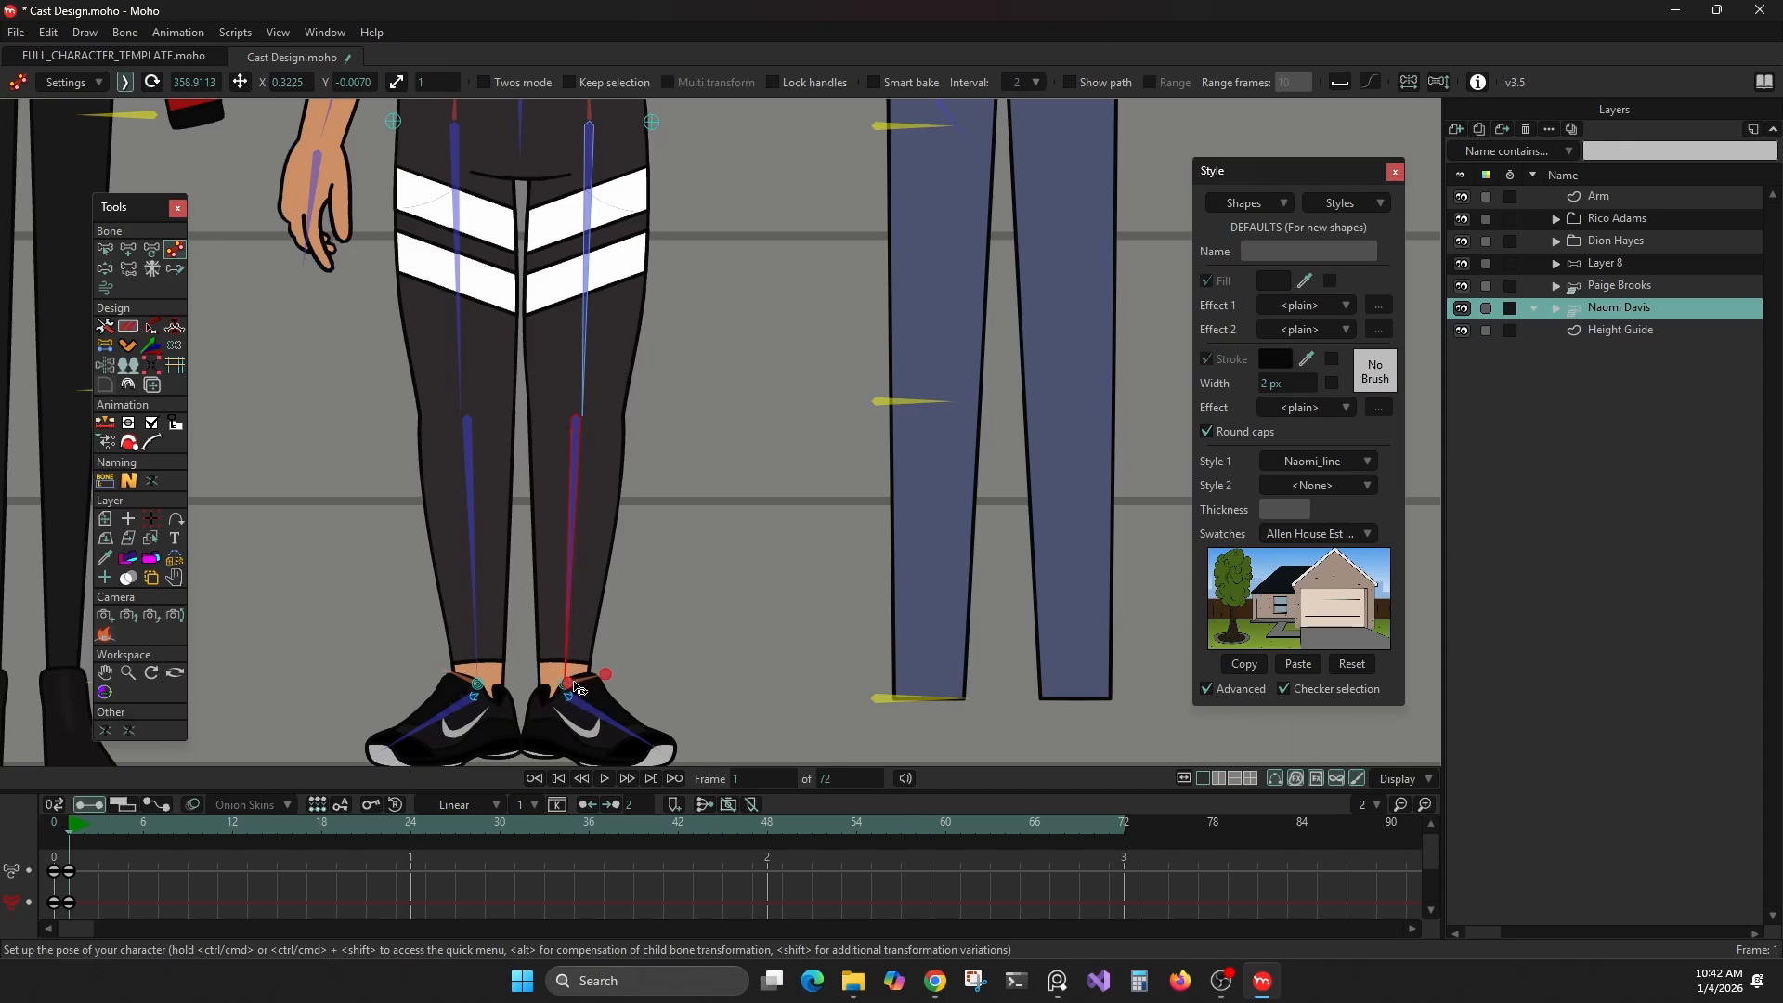
{"action": "key", "text": "ctrl"}
{"action": "key", "text": "ctrl"}
{"action": "left_click_drag", "start_coordinate": [570, 688], "coordinate": [759, 757]}
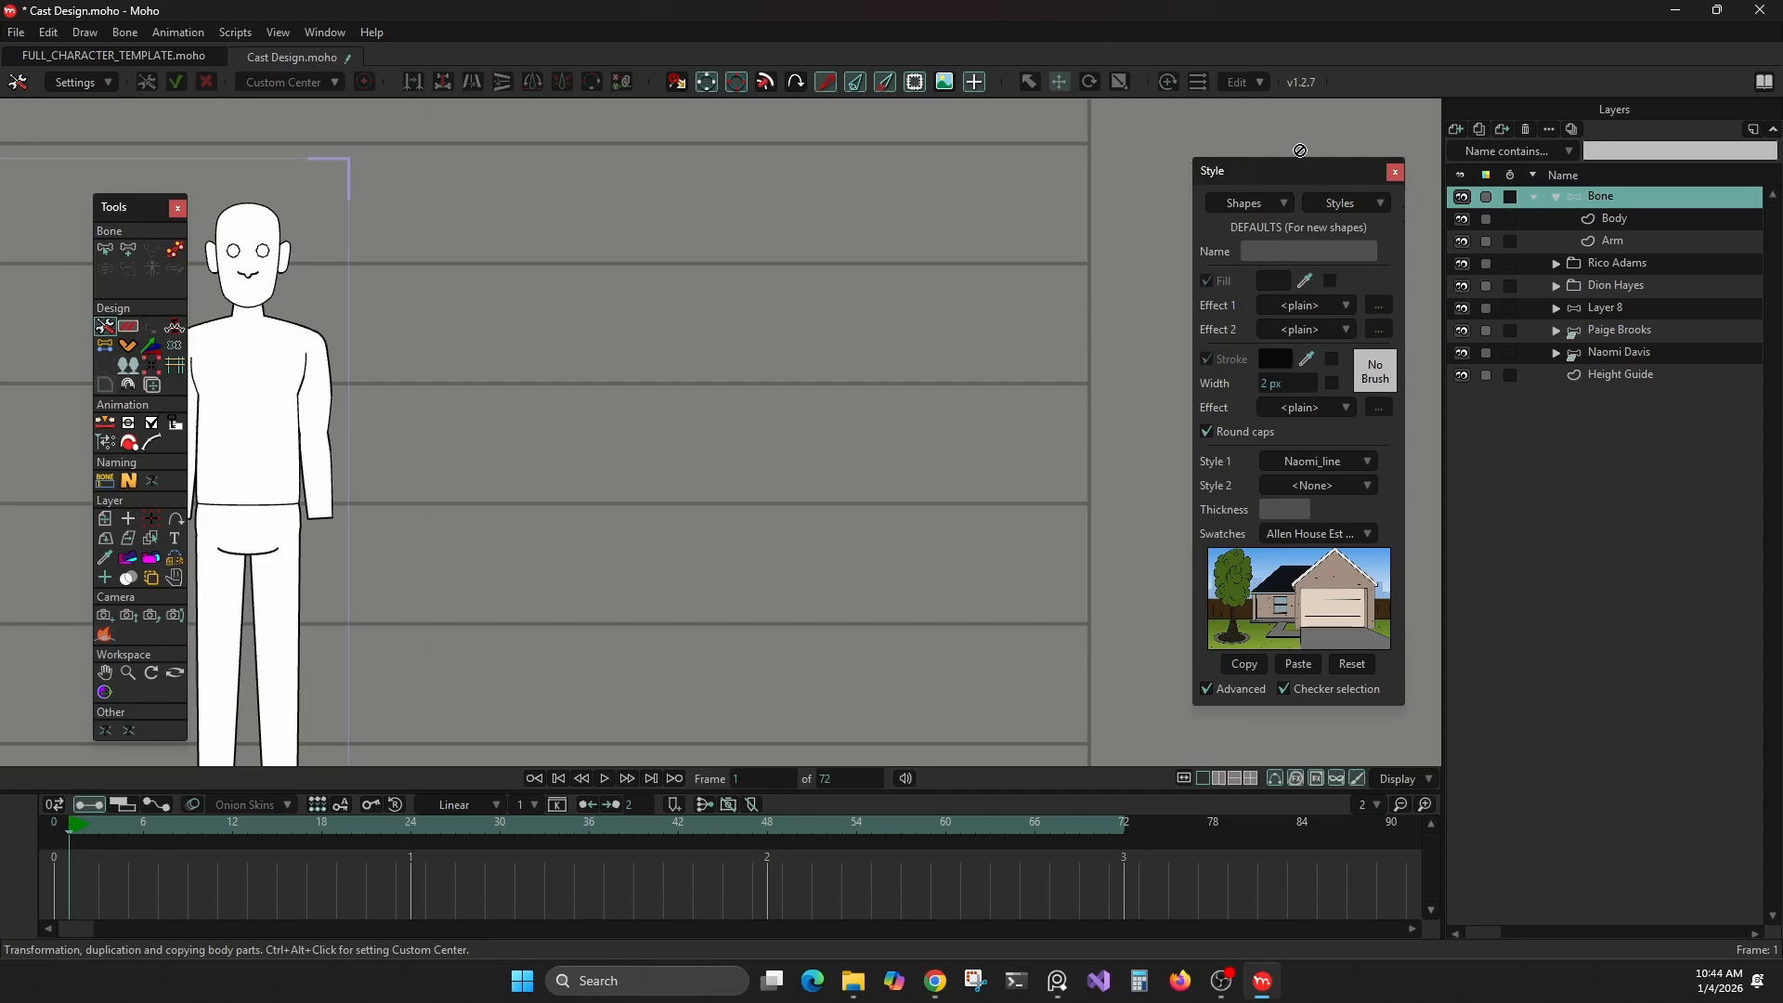
On the Body layer, draw a tall filled rectangle in the empty area beside the last white figure
{"action": "left_click", "coordinate": [1595, 223]}
{"action": "left_click", "coordinate": [128, 269]}
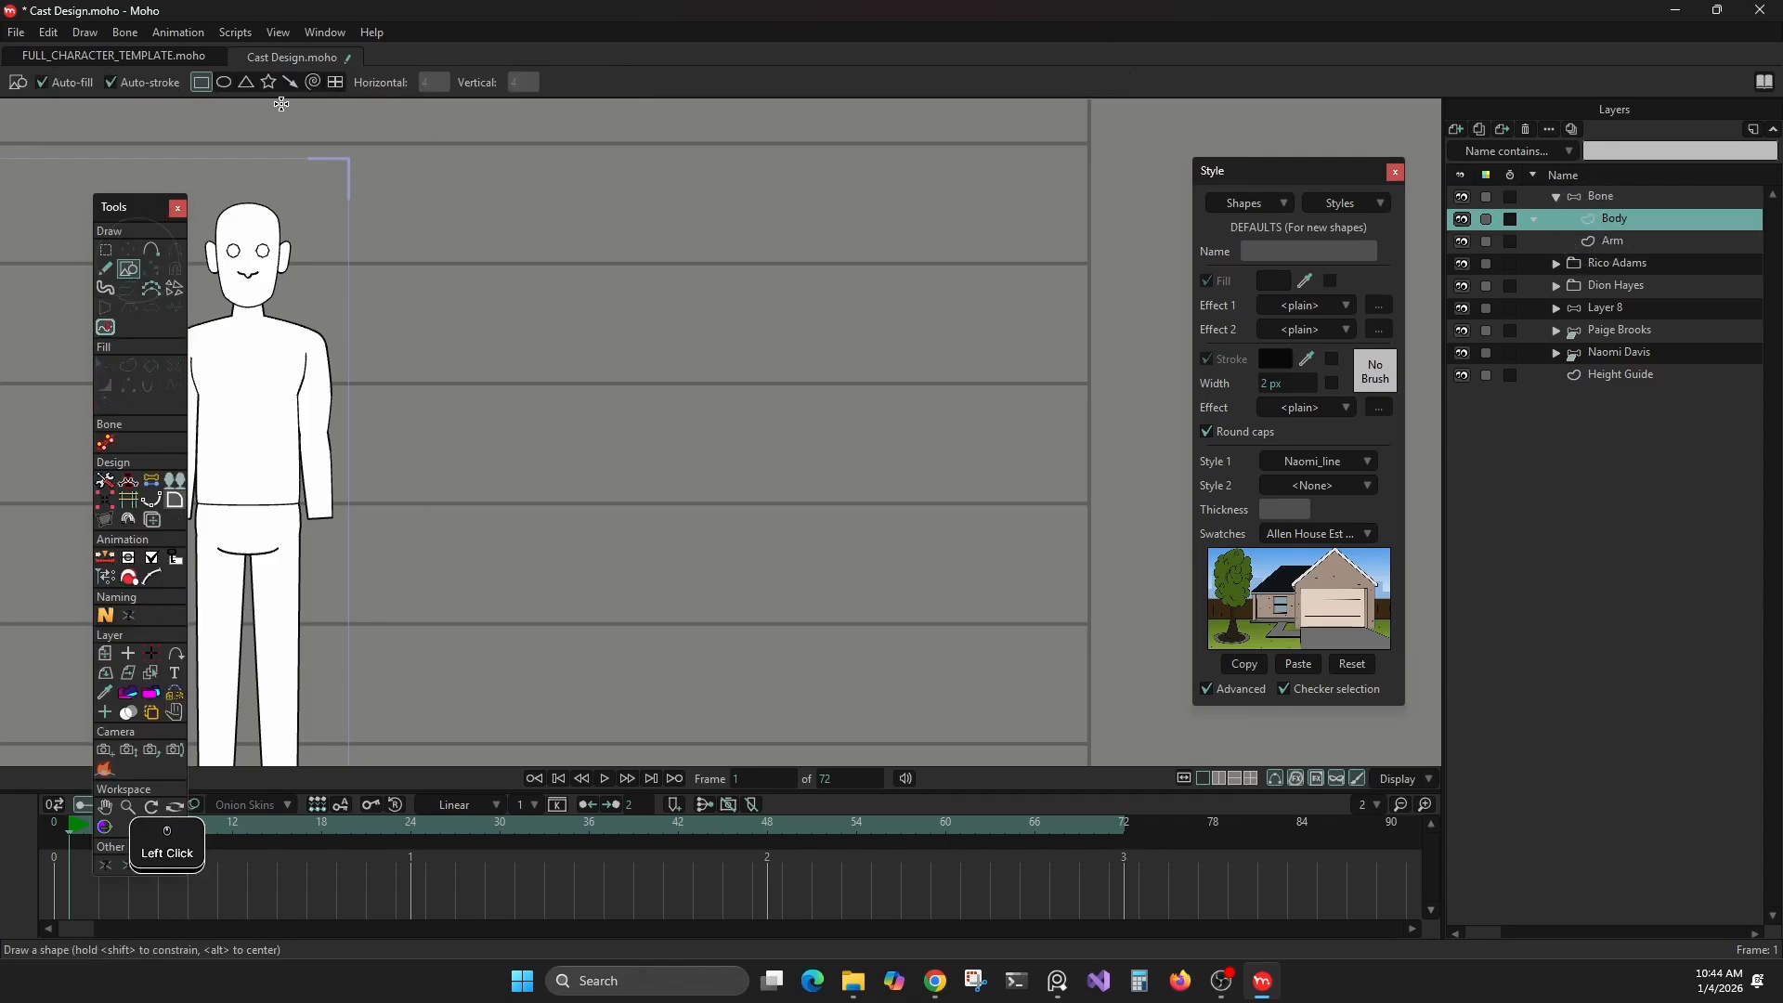
{"action": "left_click_drag", "start_coordinate": [672, 276], "coordinate": [832, 605]}
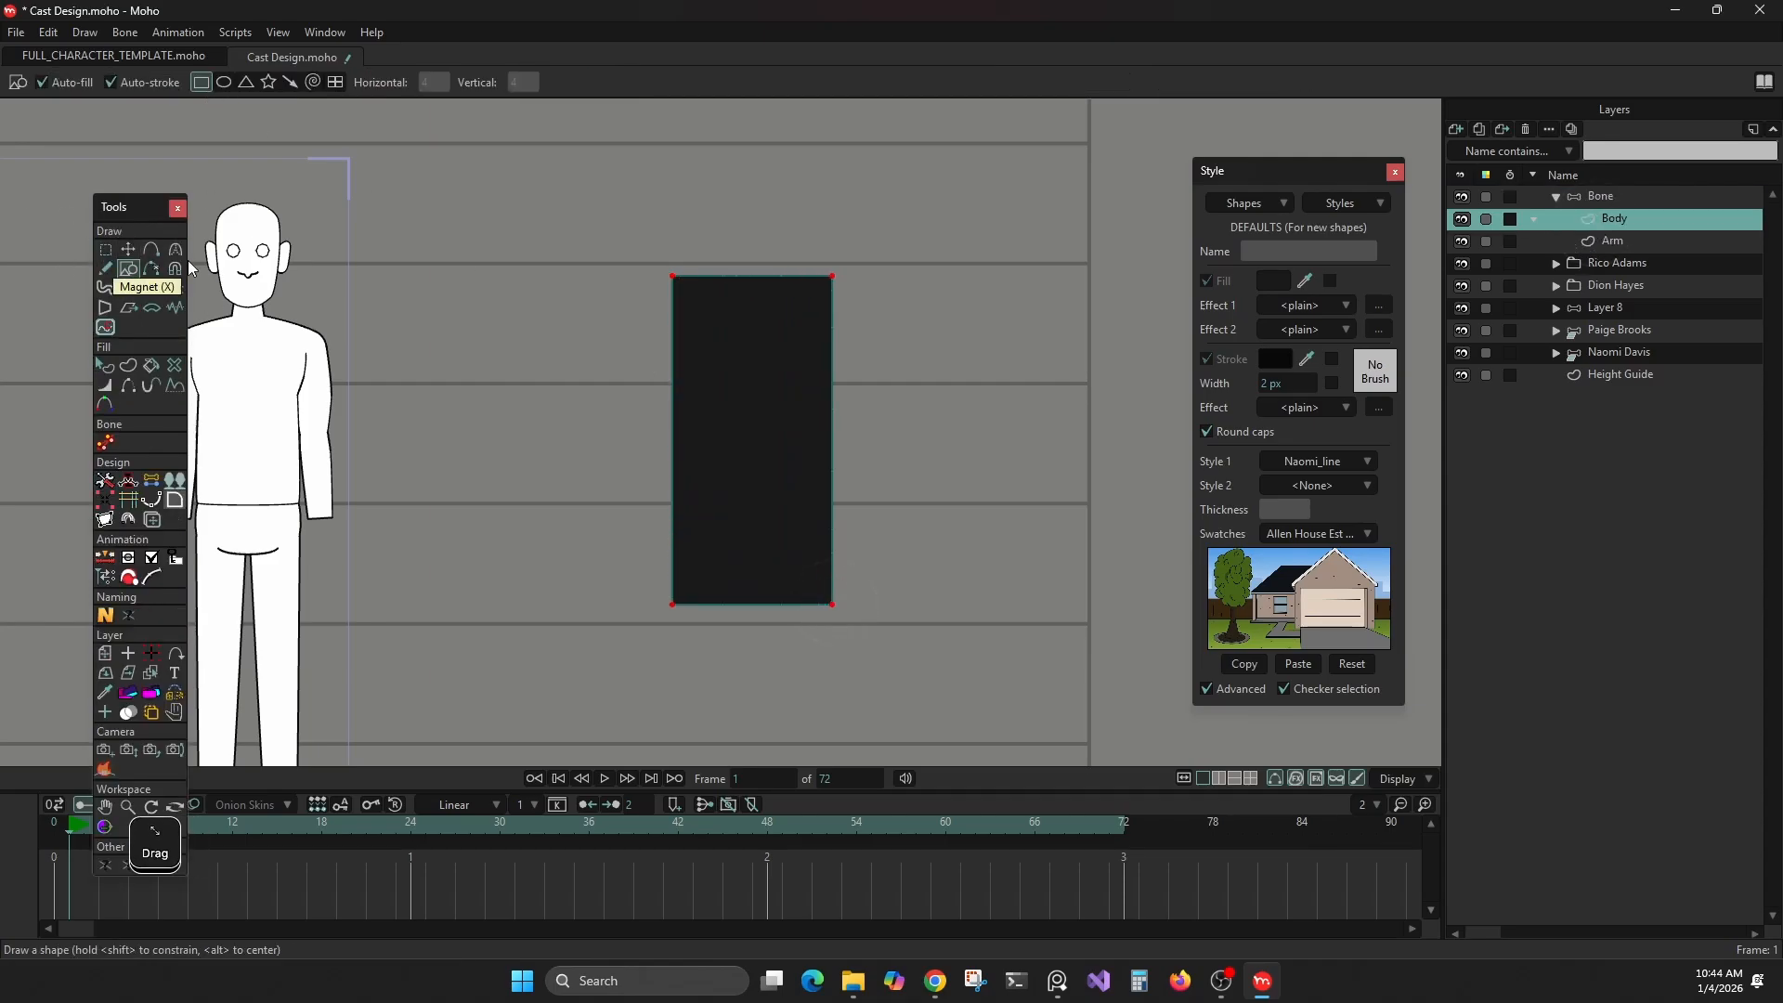
Set Style 1 of the body rectangle's shape to None and deselect the shape
{"action": "left_click", "coordinate": [104, 364]}
{"action": "left_click", "coordinate": [742, 429]}
{"action": "left_click", "coordinate": [1342, 461]}
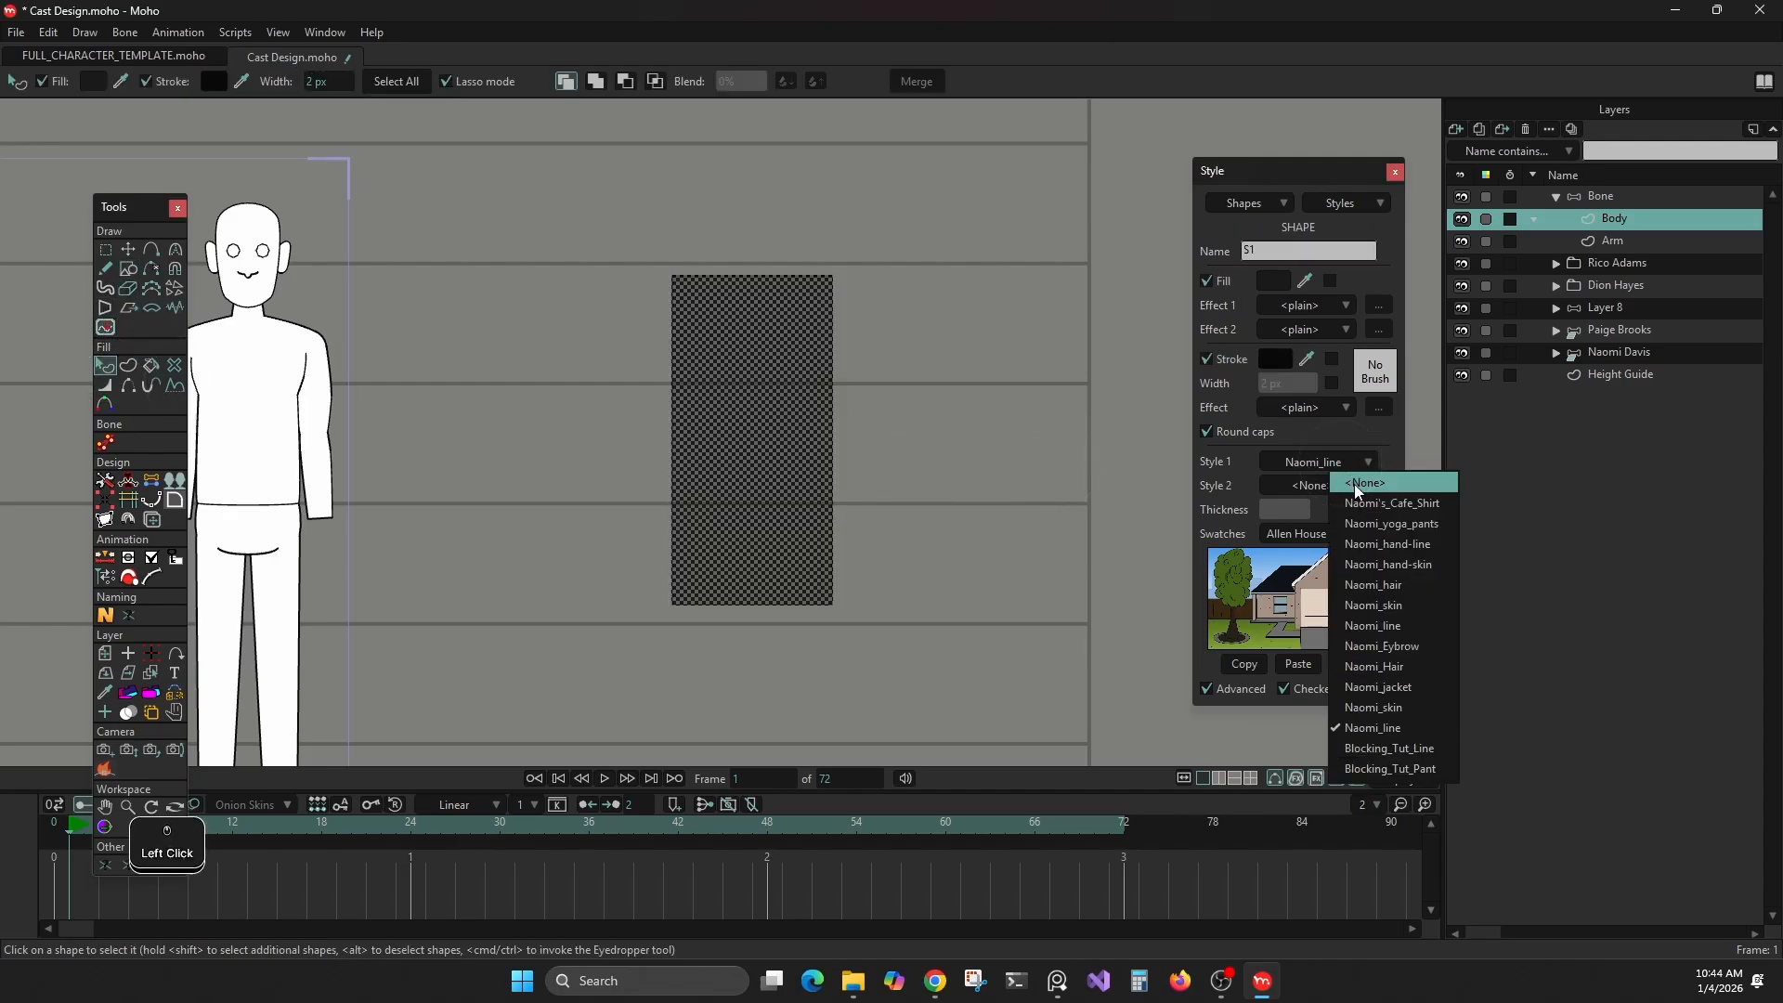
{"action": "left_click", "coordinate": [1331, 483]}
{"action": "left_click", "coordinate": [914, 416]}
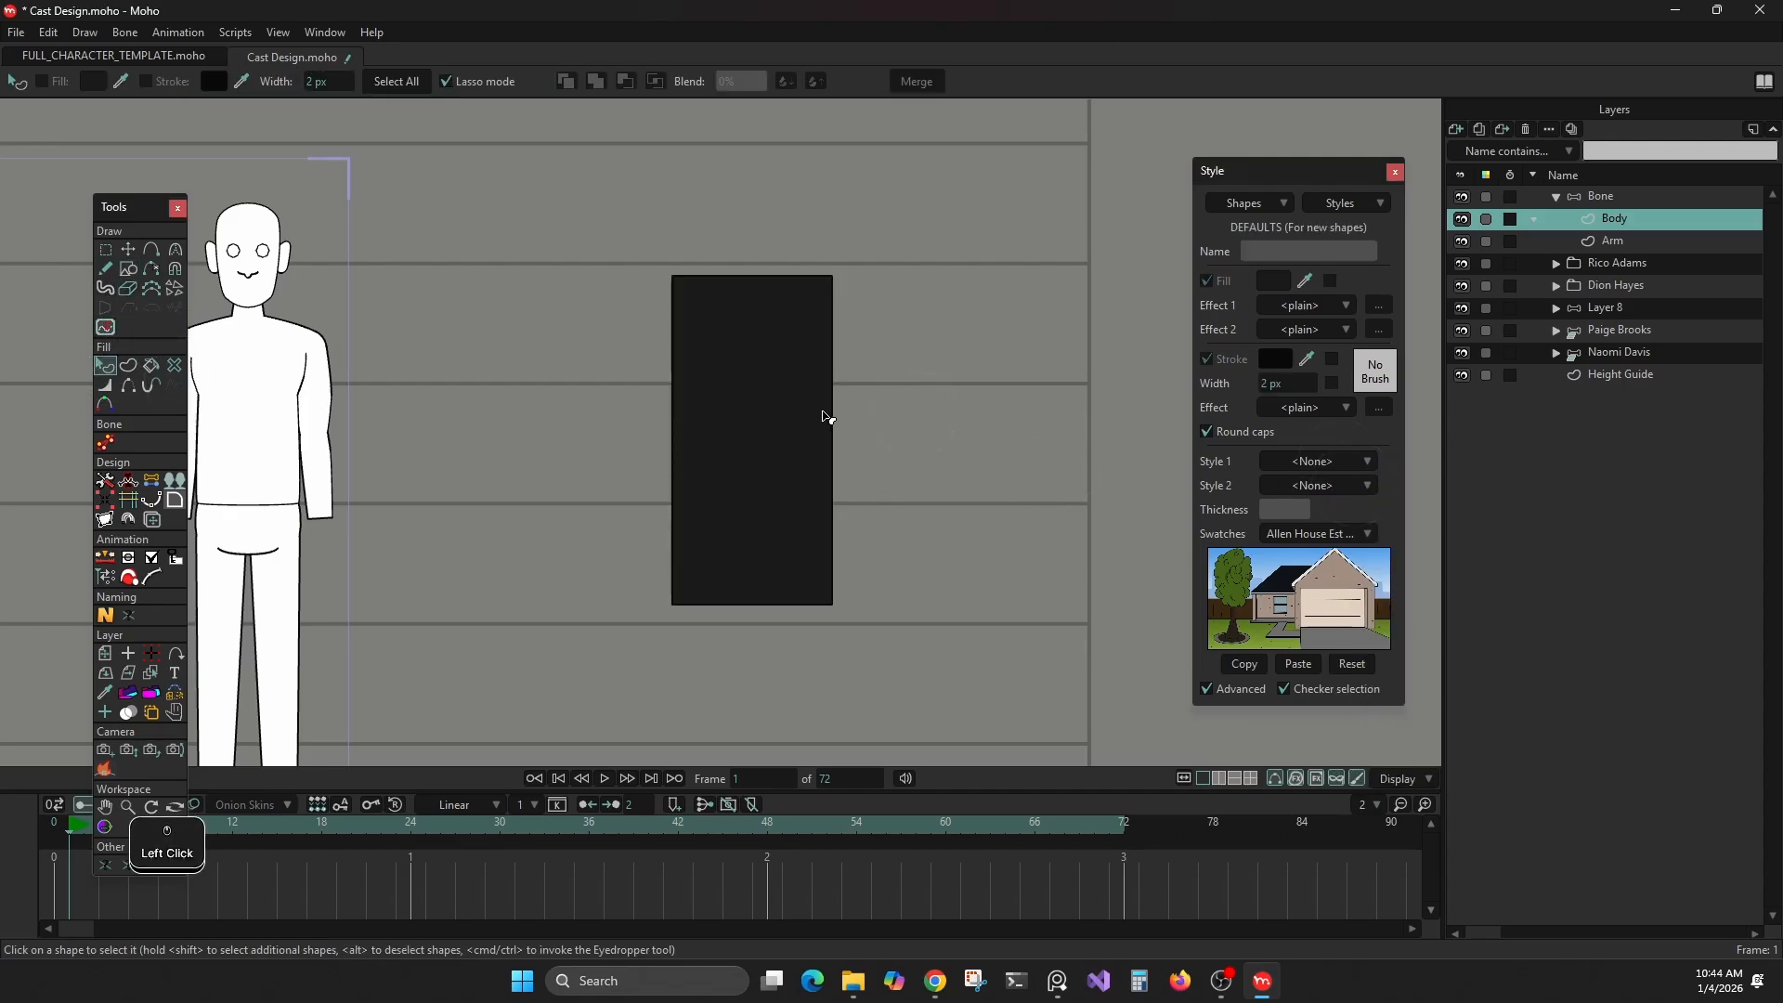
Set the default style for new shapes to Blocking_Tut_Line as Style 1 and Blocking_Tut_Pant as Style 2
{"action": "left_click", "coordinate": [1316, 460]}
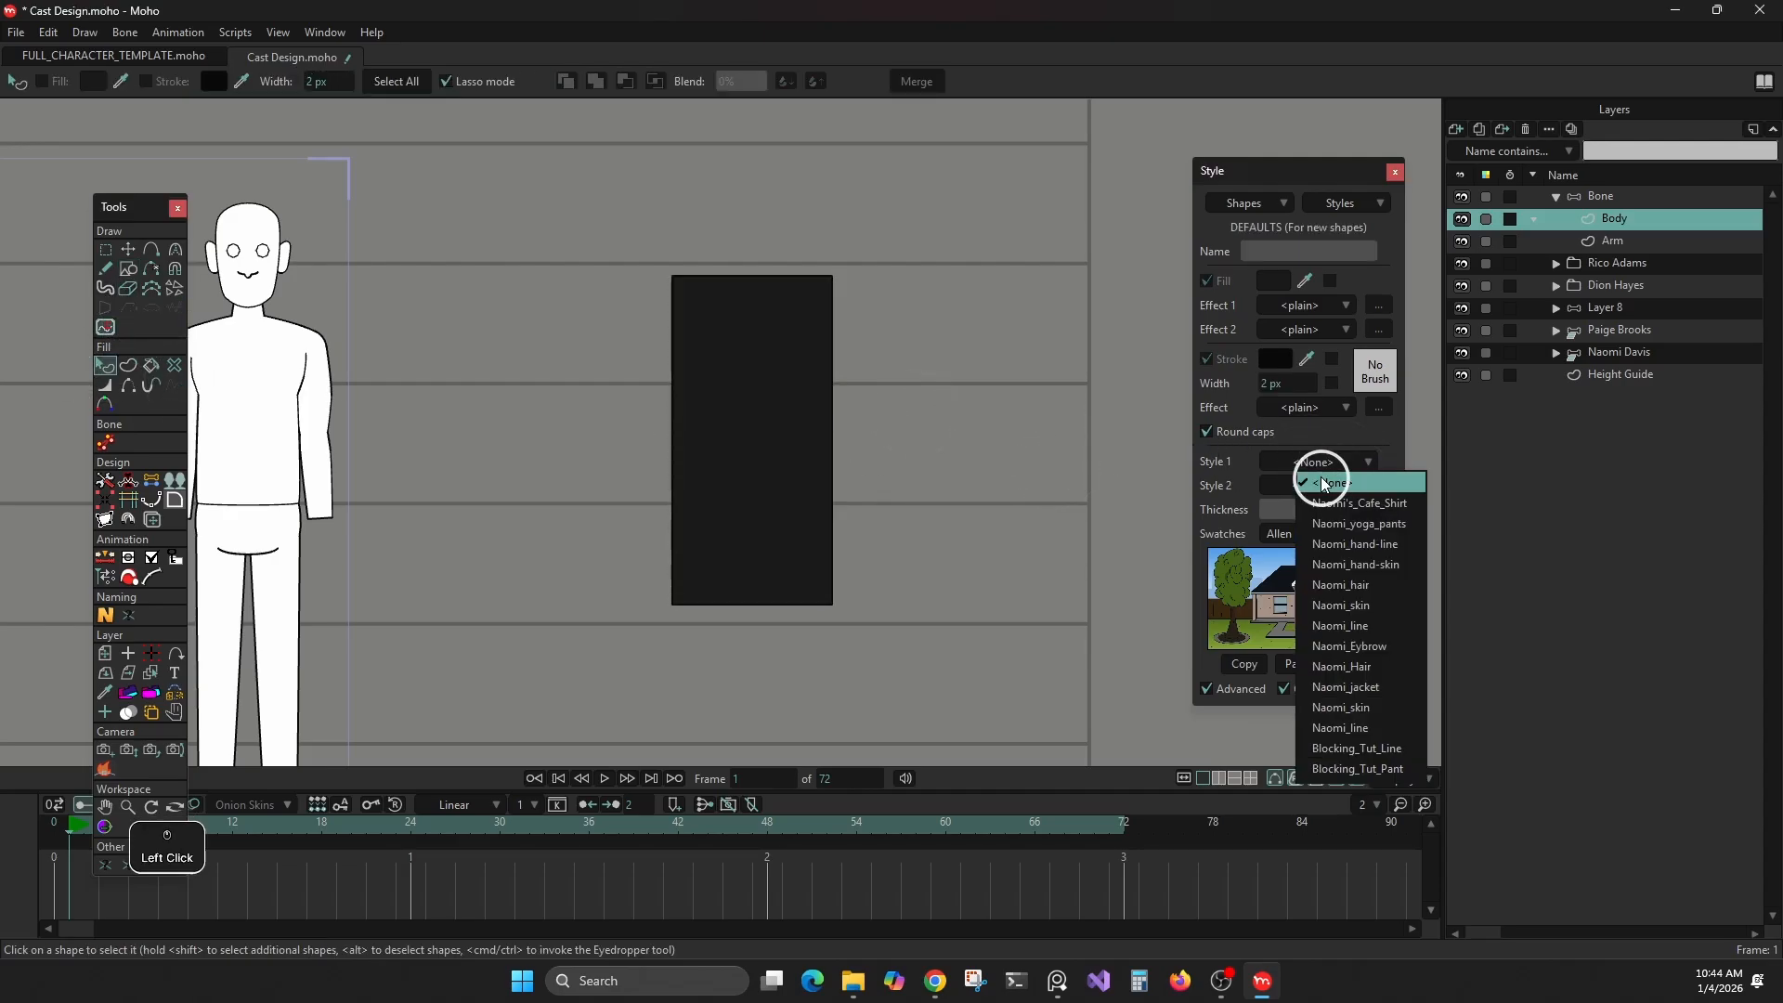
{"action": "left_click", "coordinate": [1356, 750]}
{"action": "left_click", "coordinate": [1269, 485]}
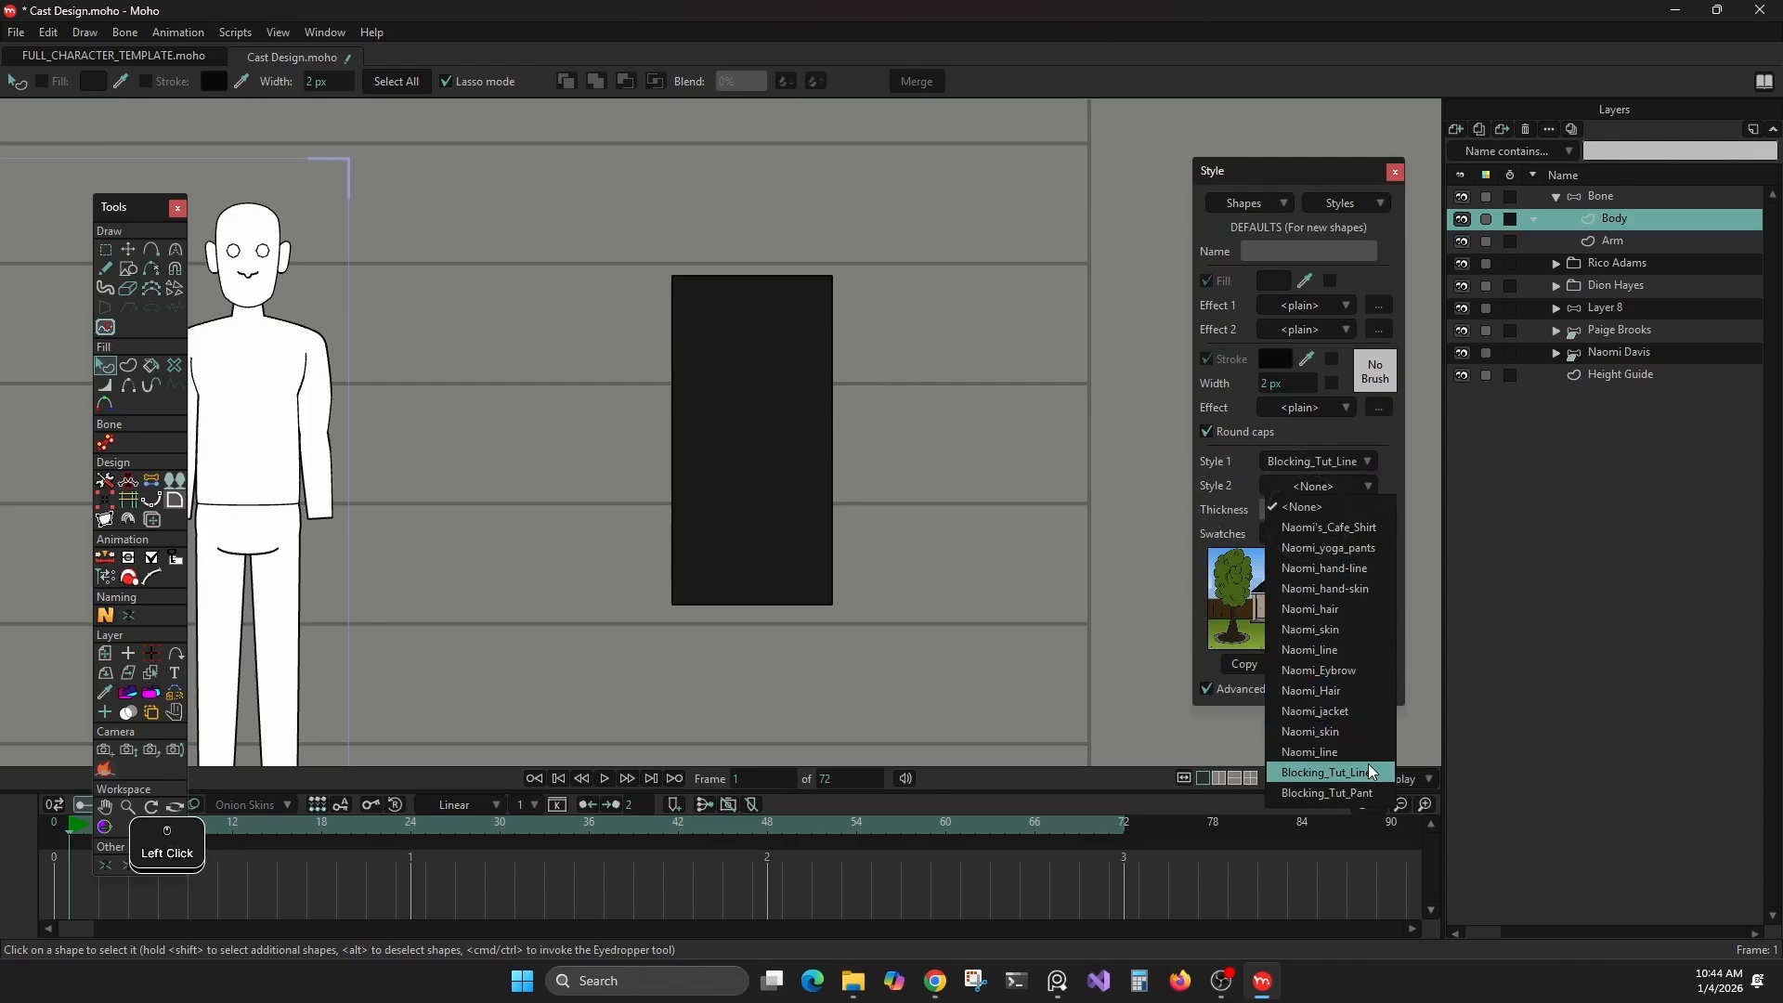
{"action": "left_click", "coordinate": [1354, 794]}
{"action": "scroll", "coordinate": [629, 393], "scroll_direction": "down", "scroll_amount": 2}
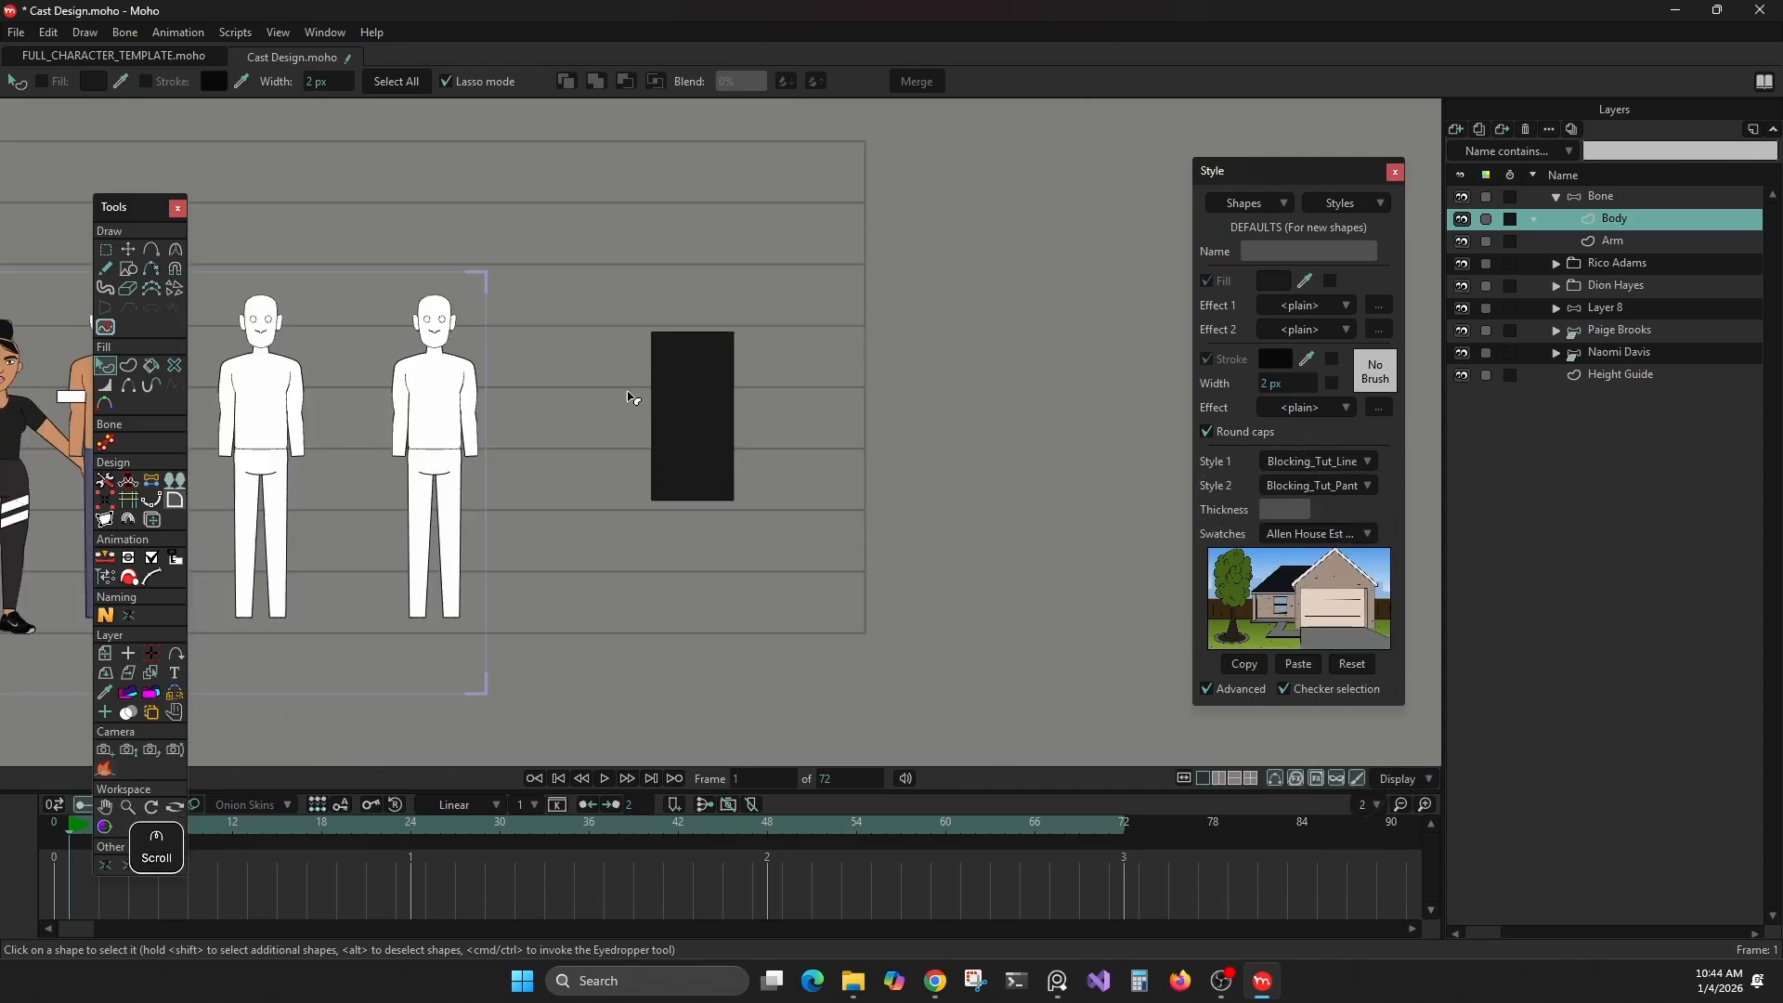
{"action": "scroll", "coordinate": [669, 386], "scroll_direction": "up", "scroll_amount": 3}
Copy the style of the shirtless character's blue pants onto the body rectangle and deselect it
{"action": "left_click", "coordinate": [669, 386]}
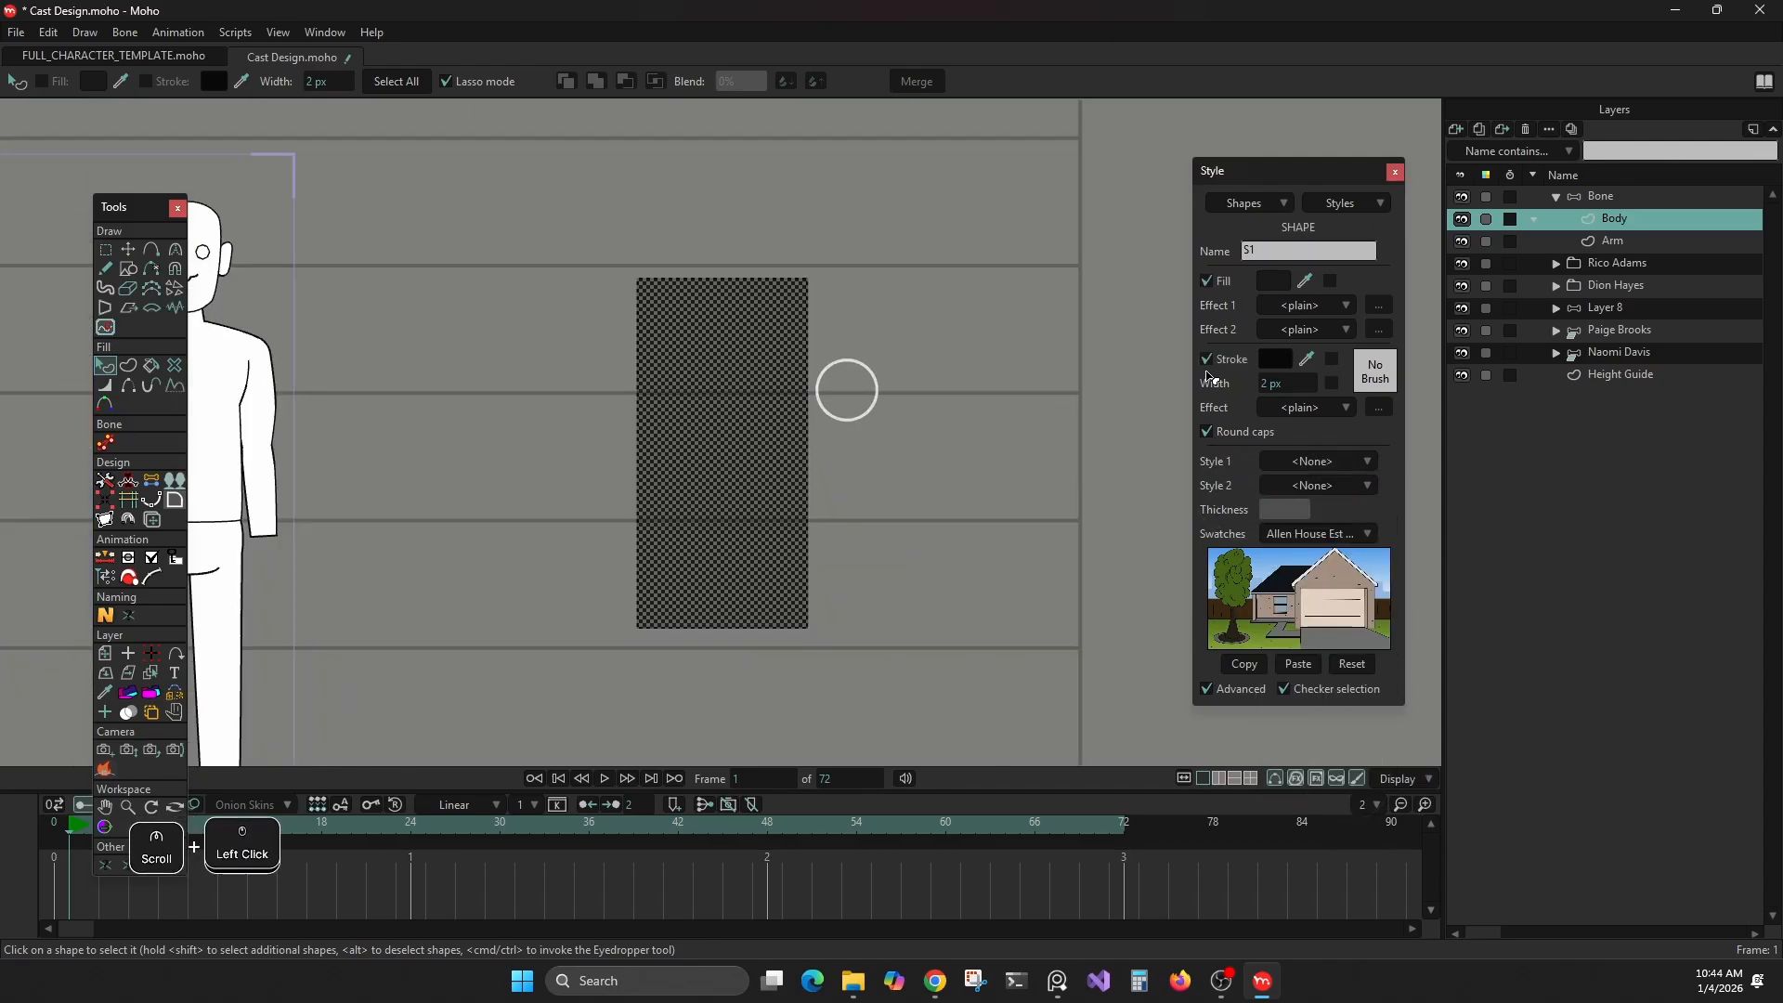
{"action": "left_click", "coordinate": [1322, 466]}
{"action": "scroll", "coordinate": [812, 414], "scroll_direction": "down", "scroll_amount": 2}
{"action": "left_click_drag", "start_coordinate": [449, 365], "coordinate": [750, 310]}
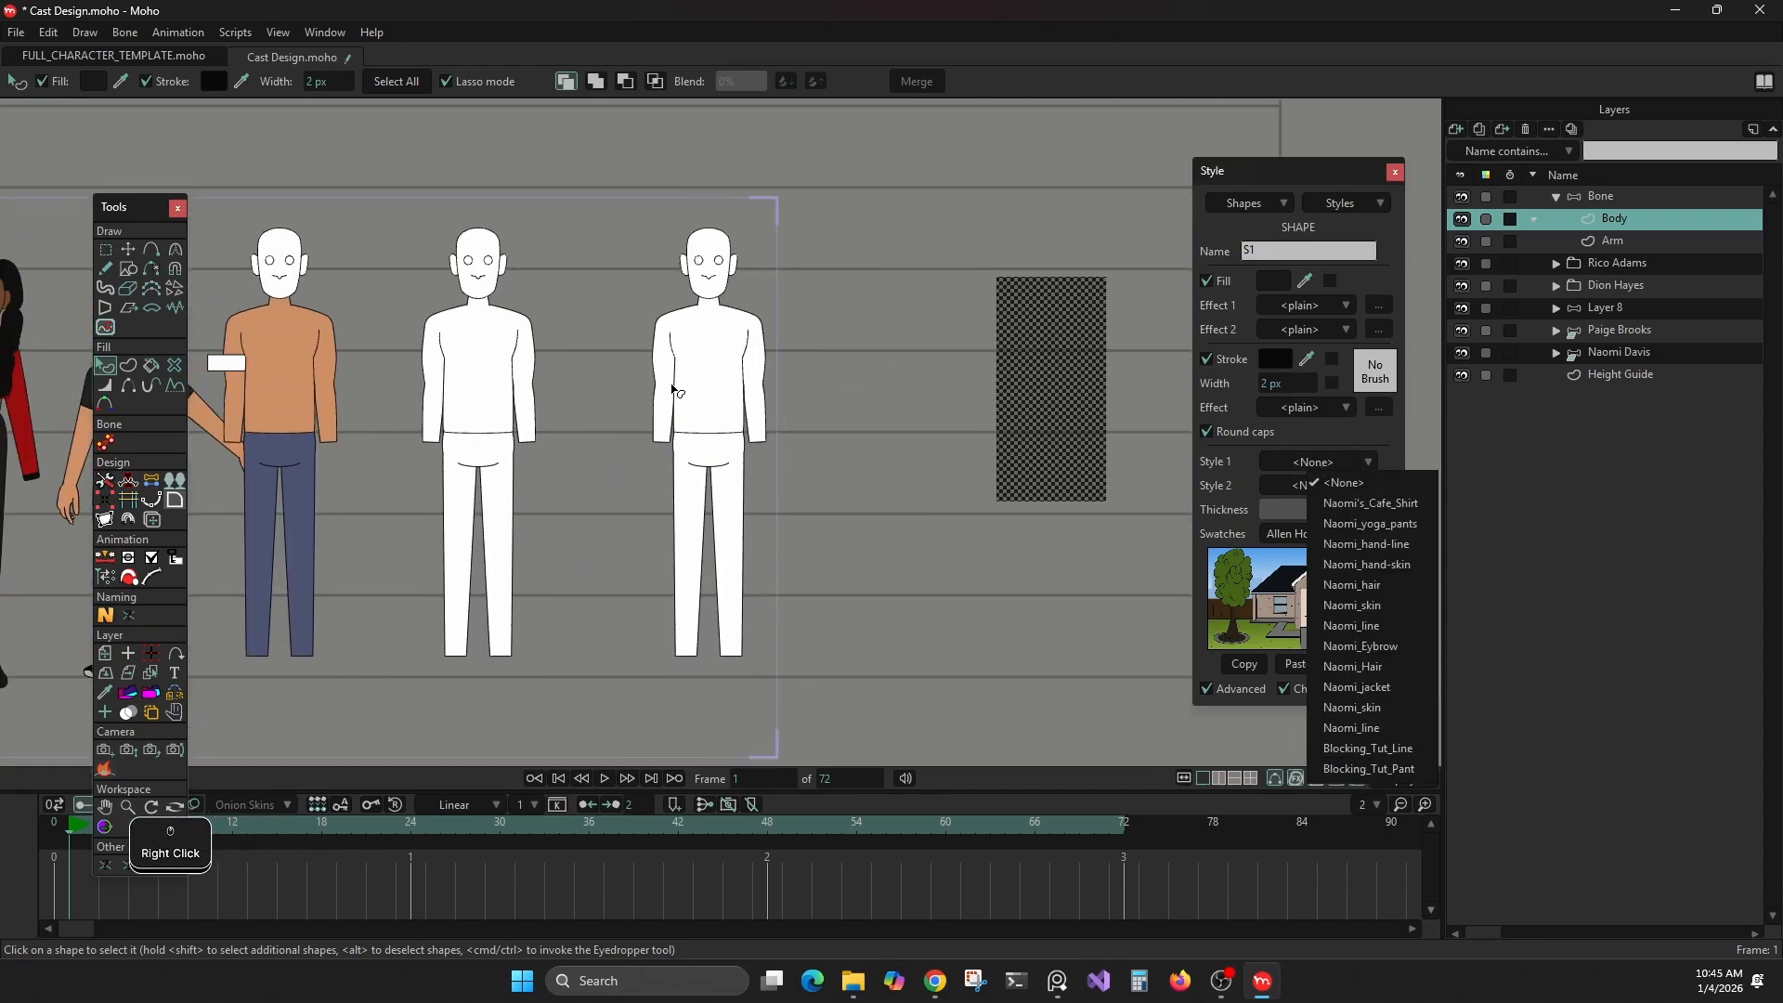
{"action": "left_click", "coordinate": [271, 444], "text": "ctrl"}
{"action": "left_click_drag", "start_coordinate": [965, 331], "coordinate": [729, 362]}
{"action": "scroll", "coordinate": [867, 335], "scroll_direction": "up", "scroll_amount": 5}
{"action": "left_click_drag", "start_coordinate": [854, 403], "coordinate": [876, 291]}
{"action": "left_click", "coordinate": [991, 287]}
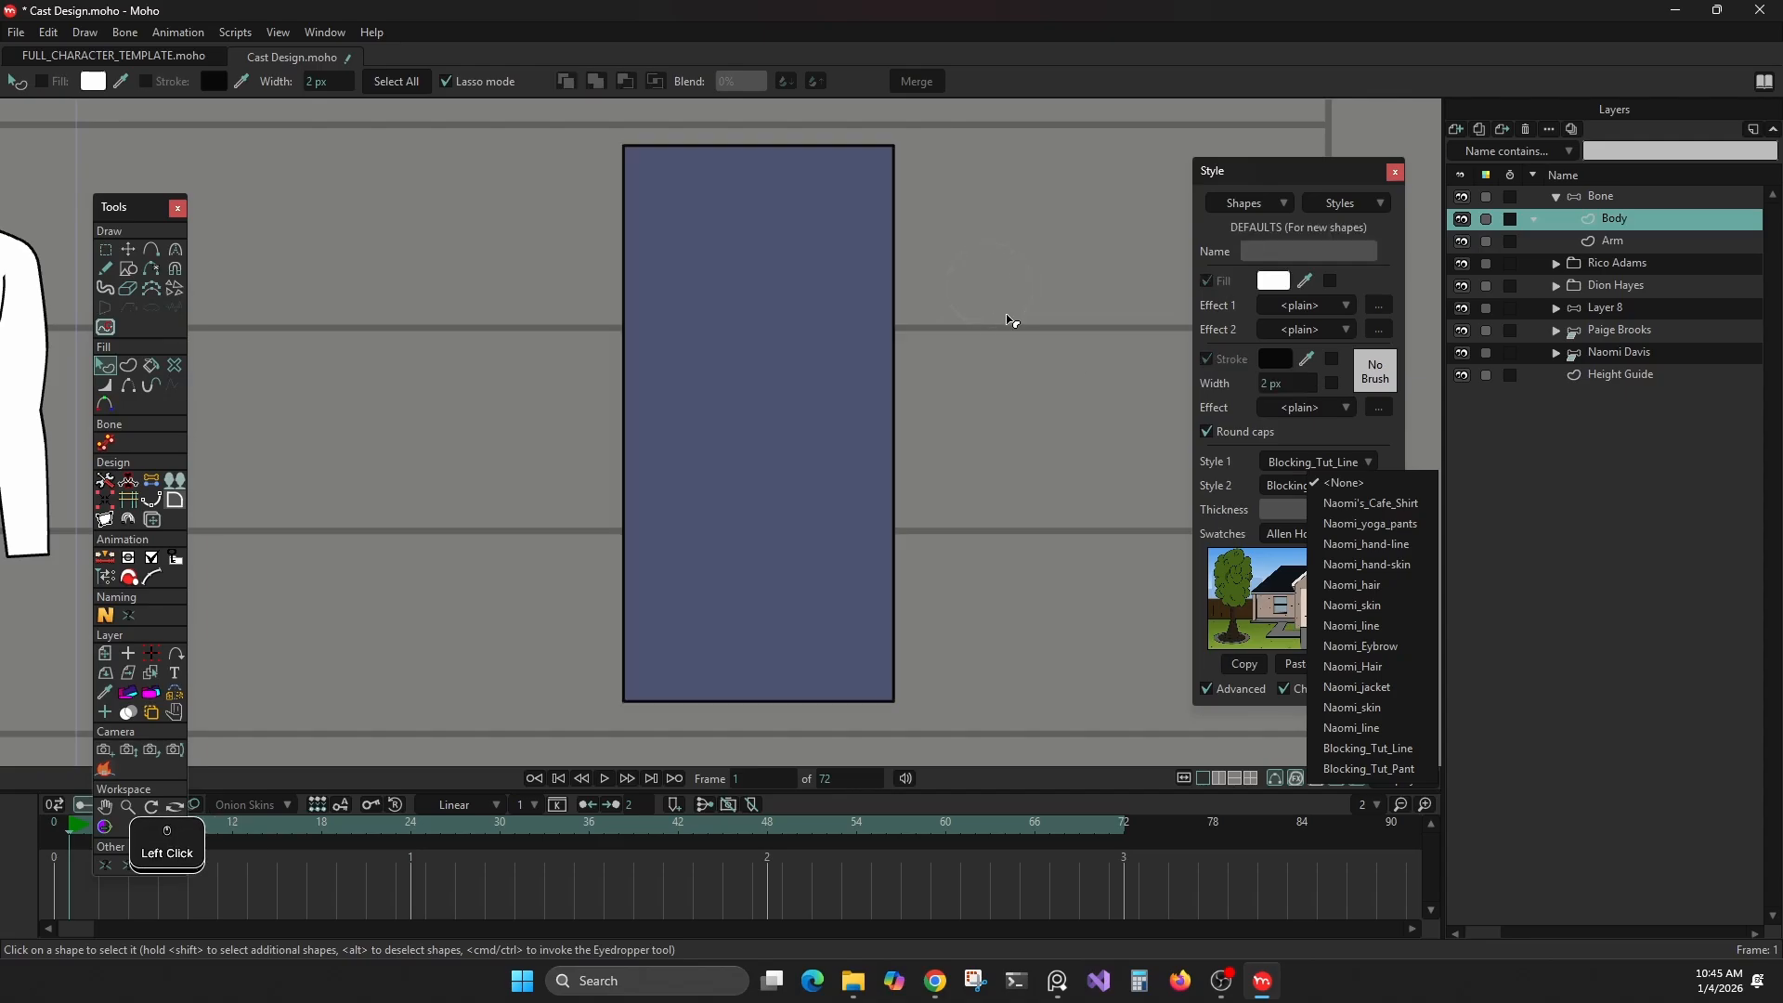
{"action": "left_click", "coordinate": [1288, 449]}
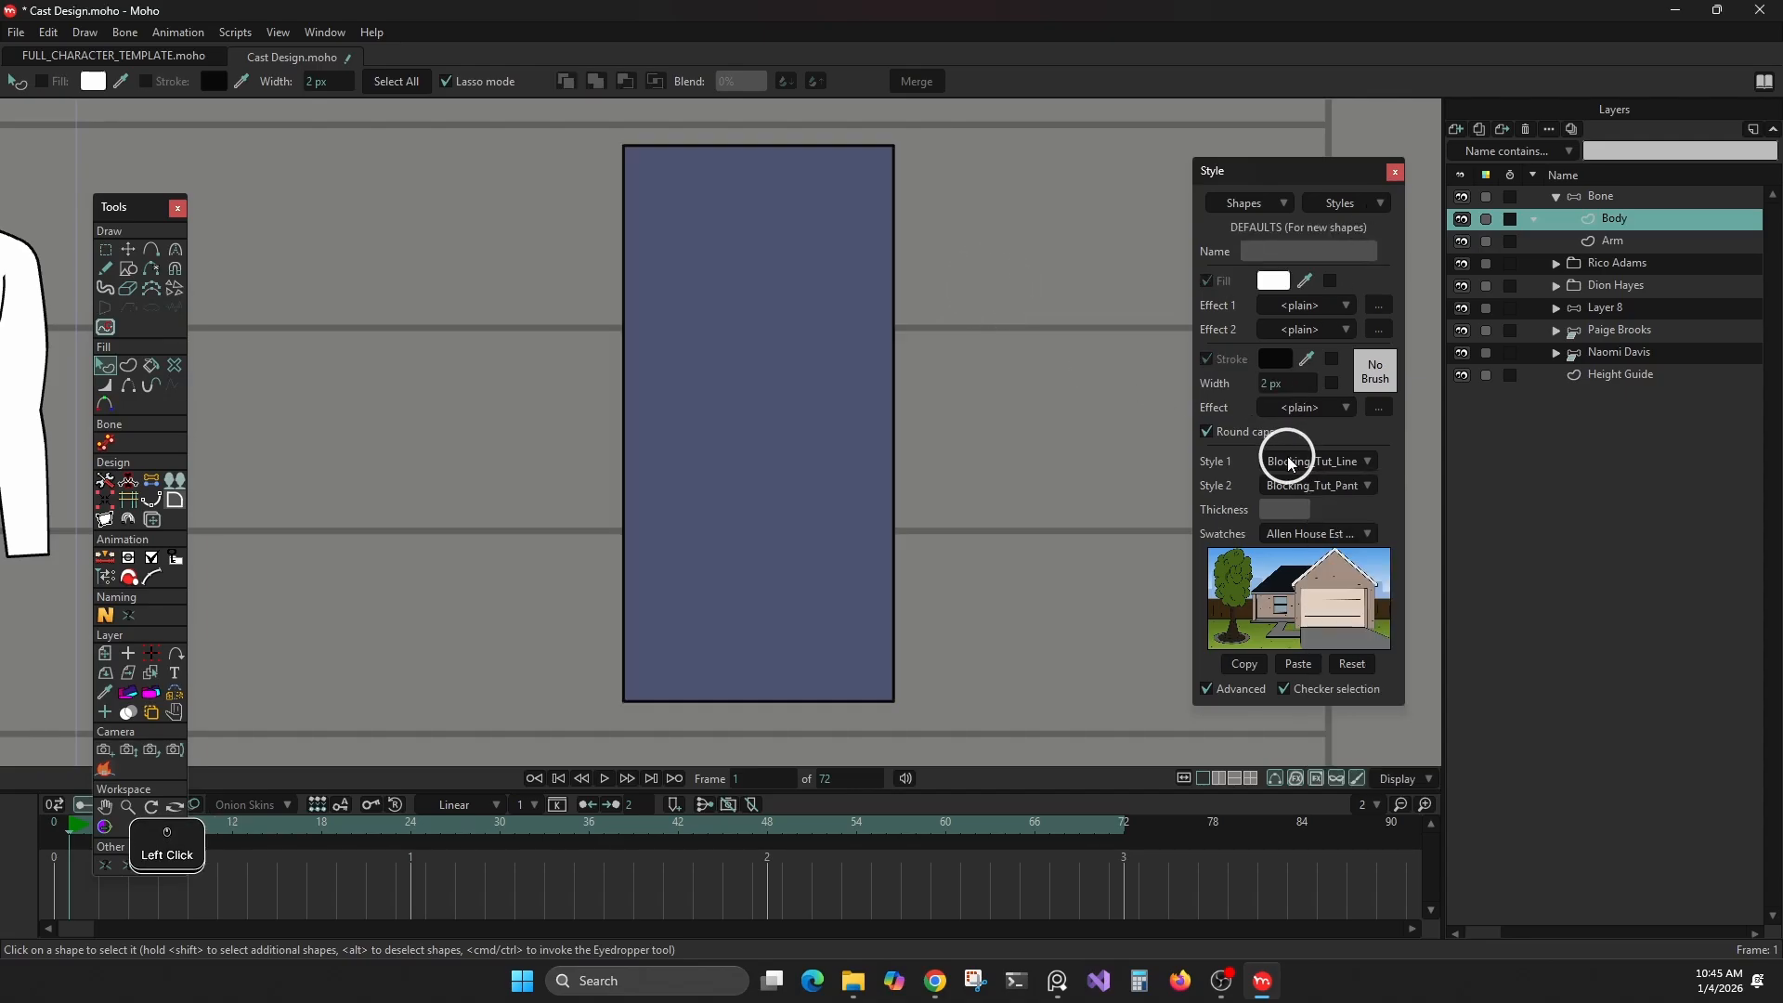
On the Arm layer, draw a narrow vertical rectangle beside the body and tilt it so its upper end overlaps the body's upper corner
{"action": "left_click", "coordinate": [1601, 243]}
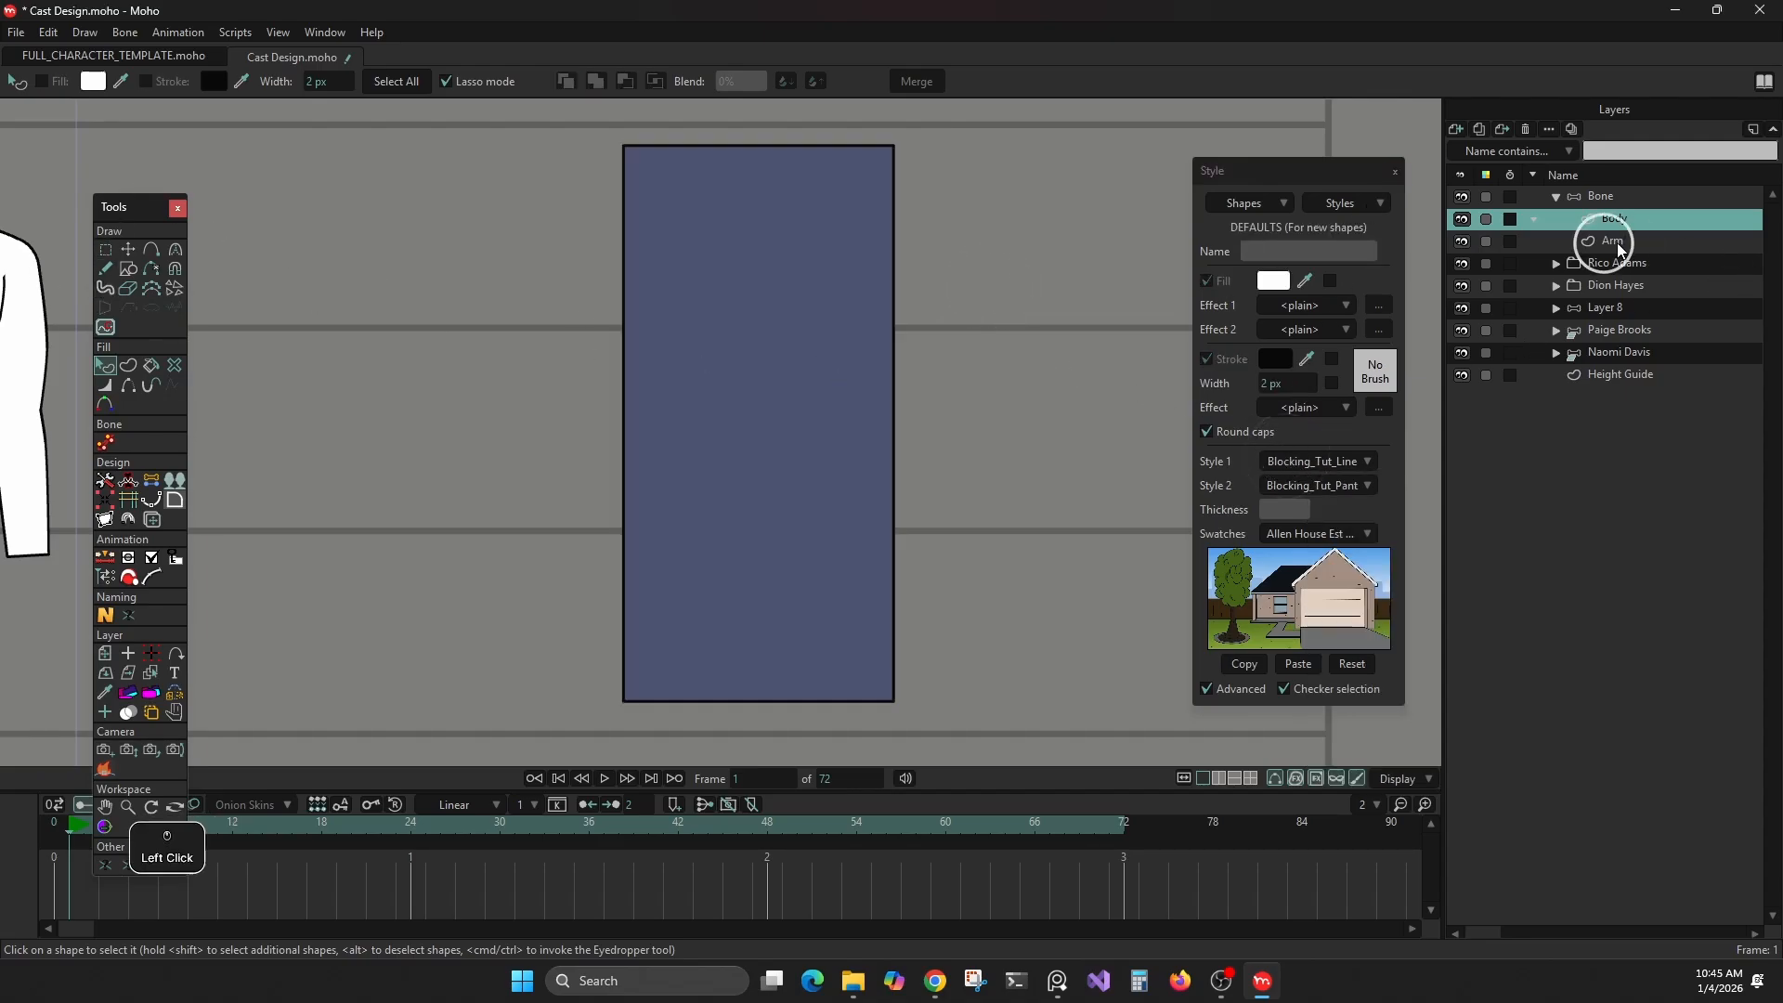
{"action": "left_click", "coordinate": [128, 269]}
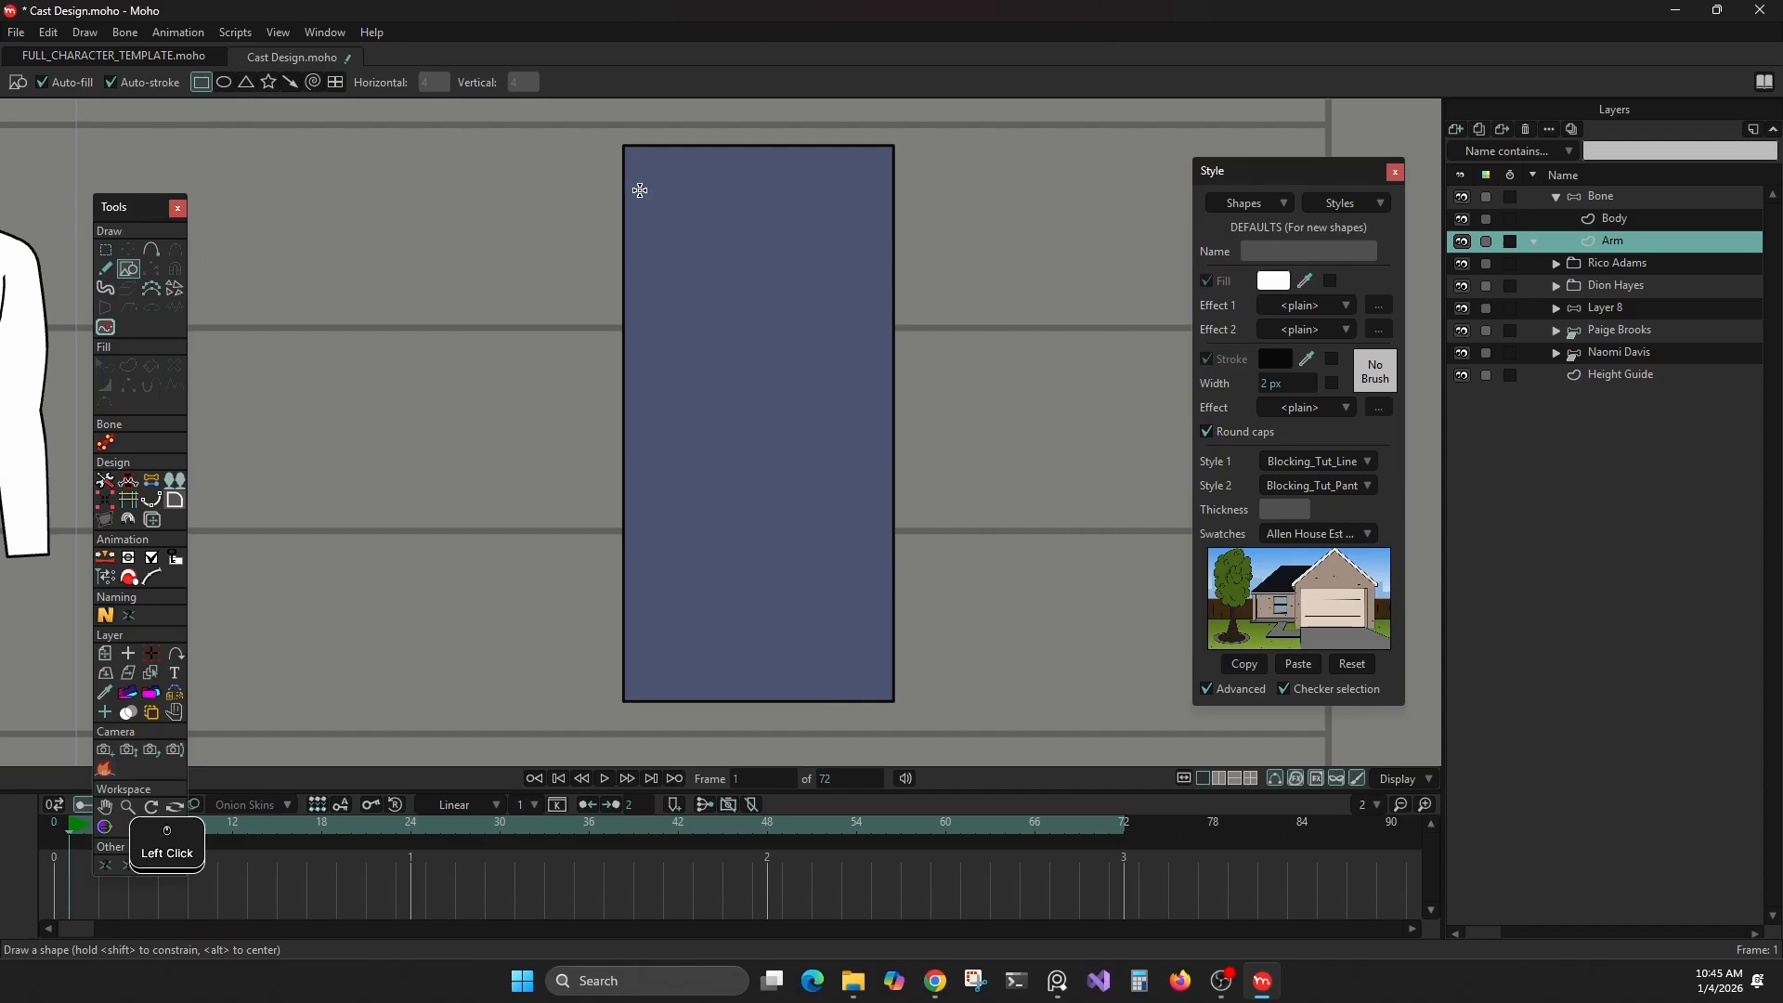
{"action": "mouse_move", "coordinate": [477, 168]}
{"action": "left_mouse_down"}
{"action": "mouse_move", "coordinate": [557, 445]}
{"action": "mouse_move", "coordinate": [559, 518]}
{"action": "mouse_move", "coordinate": [541, 529]}
{"action": "mouse_move", "coordinate": [558, 555]}
{"action": "left_mouse_up"}
{"action": "left_click", "coordinate": [128, 251]}
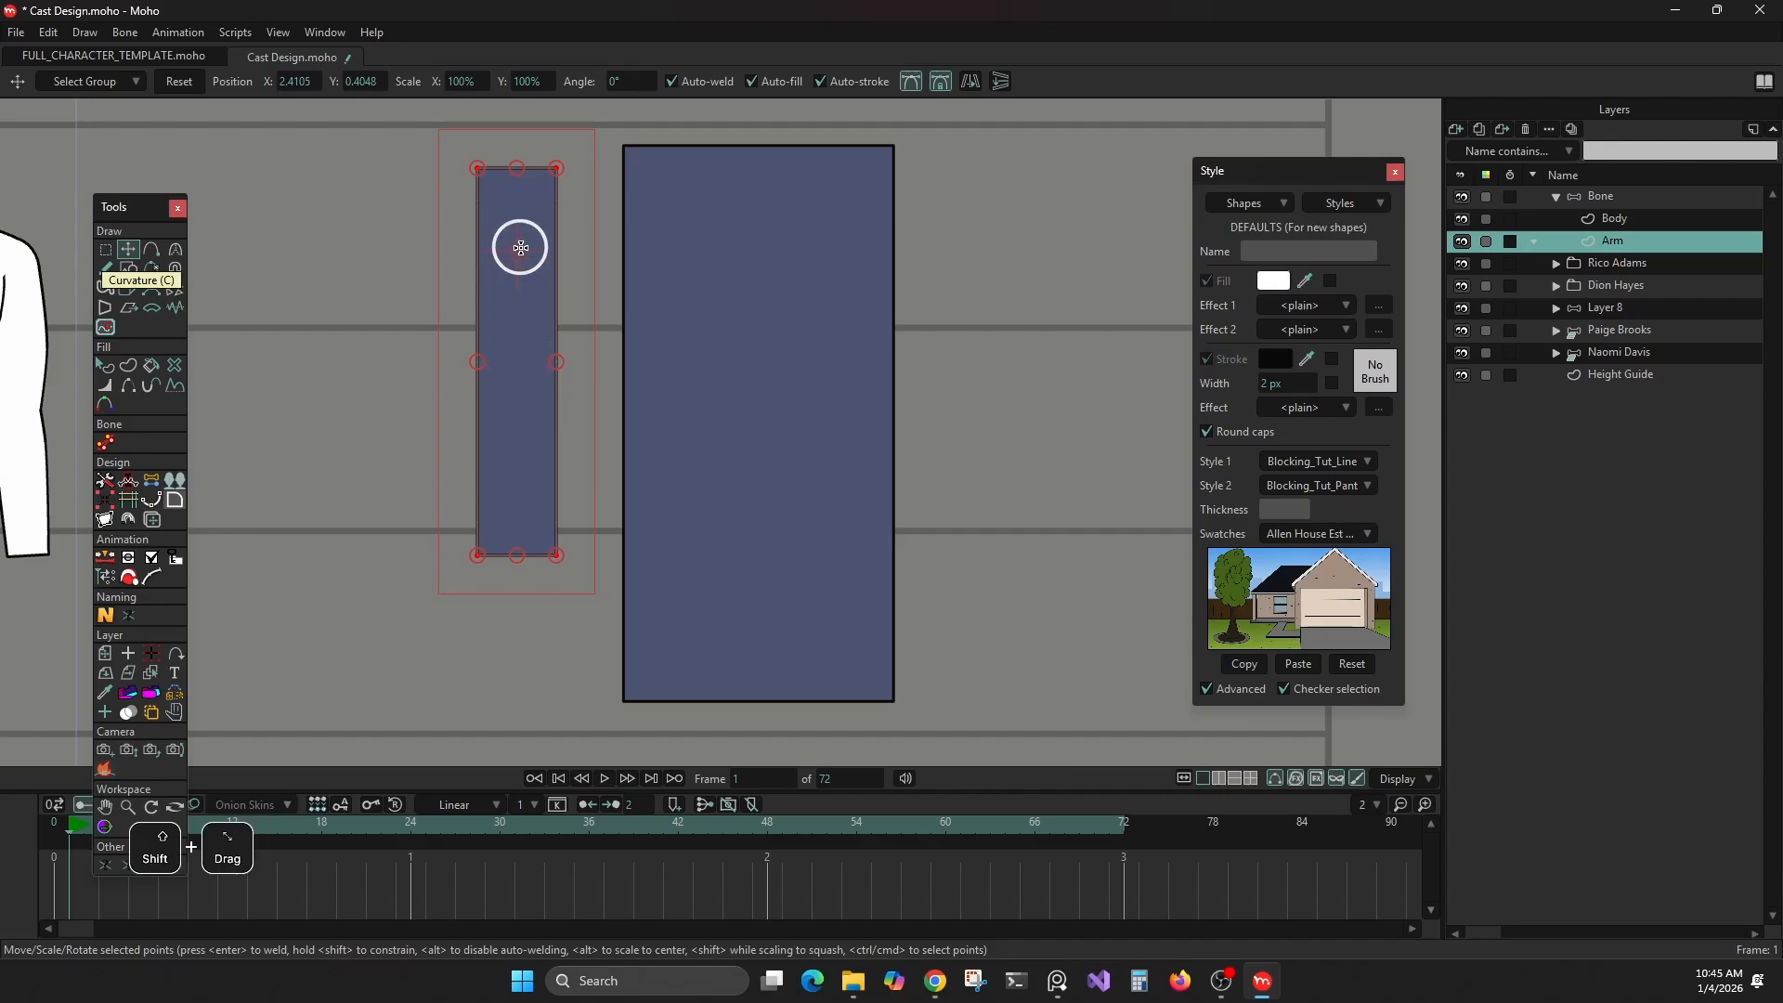
{"action": "left_click_drag", "start_coordinate": [581, 159], "coordinate": [585, 211]}
{"action": "left_click", "coordinate": [463, 282]}
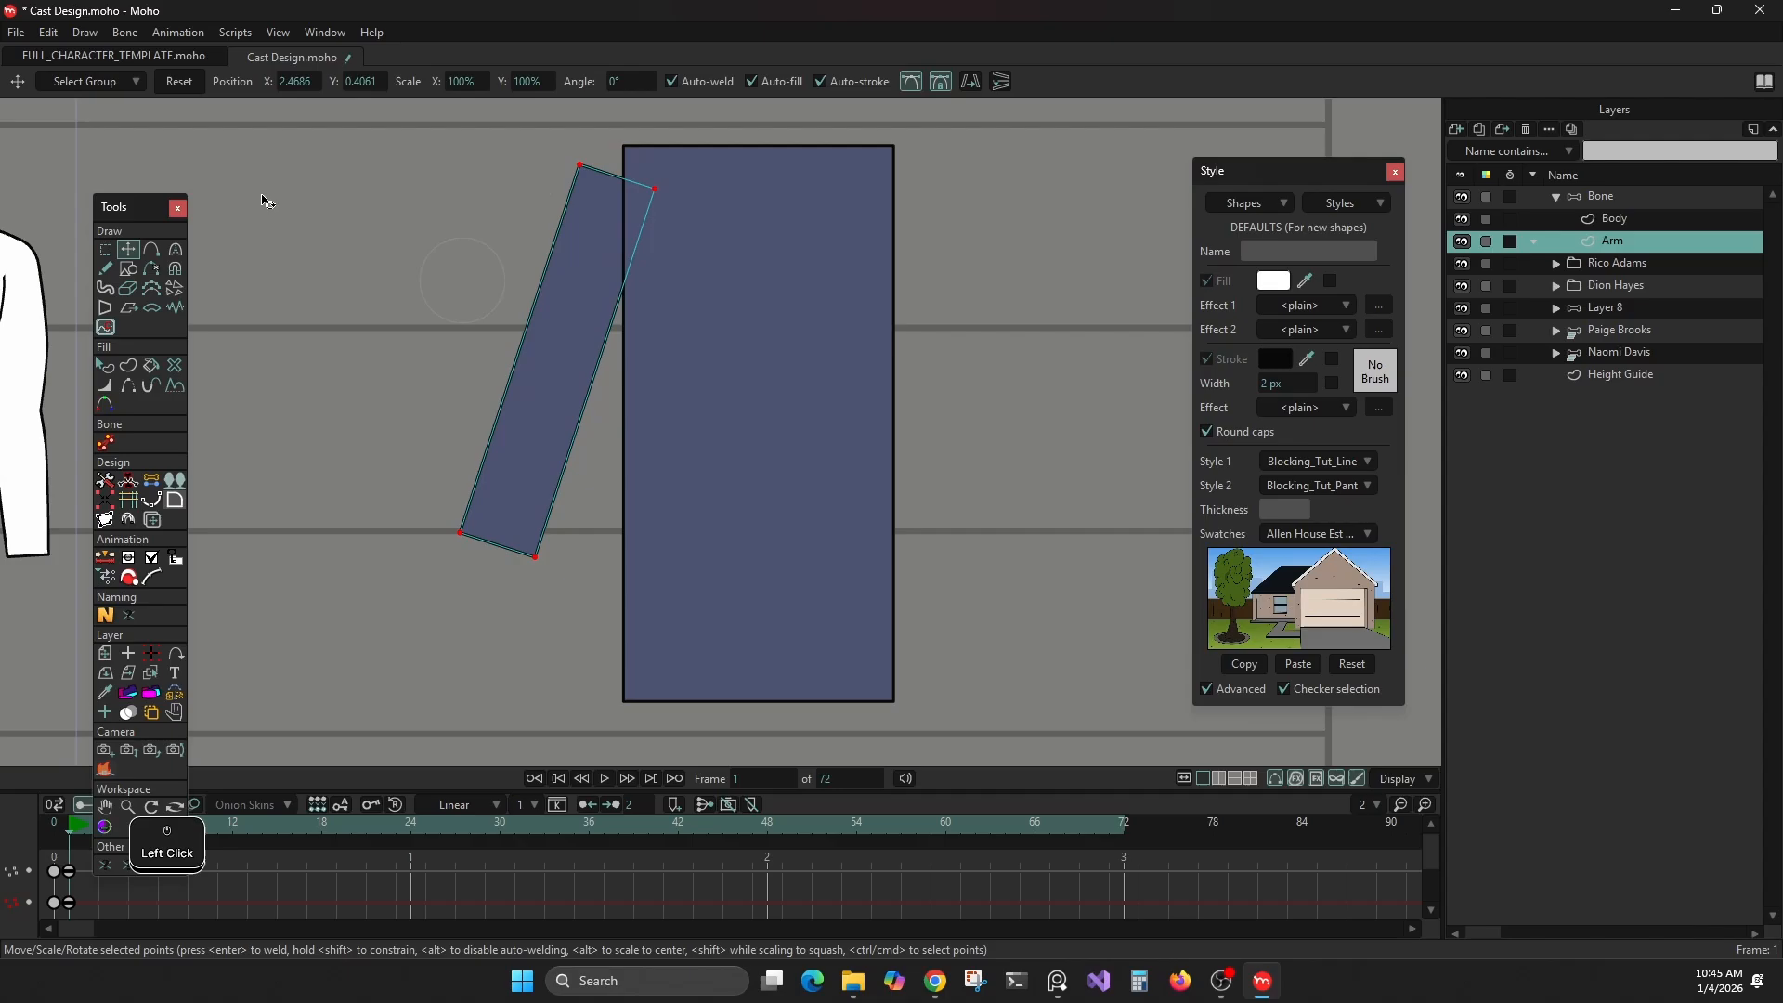
Draw a circle centred on the tilted arm's upper end as the shoulder joint and clear the selection
{"action": "left_click", "coordinate": [138, 269]}
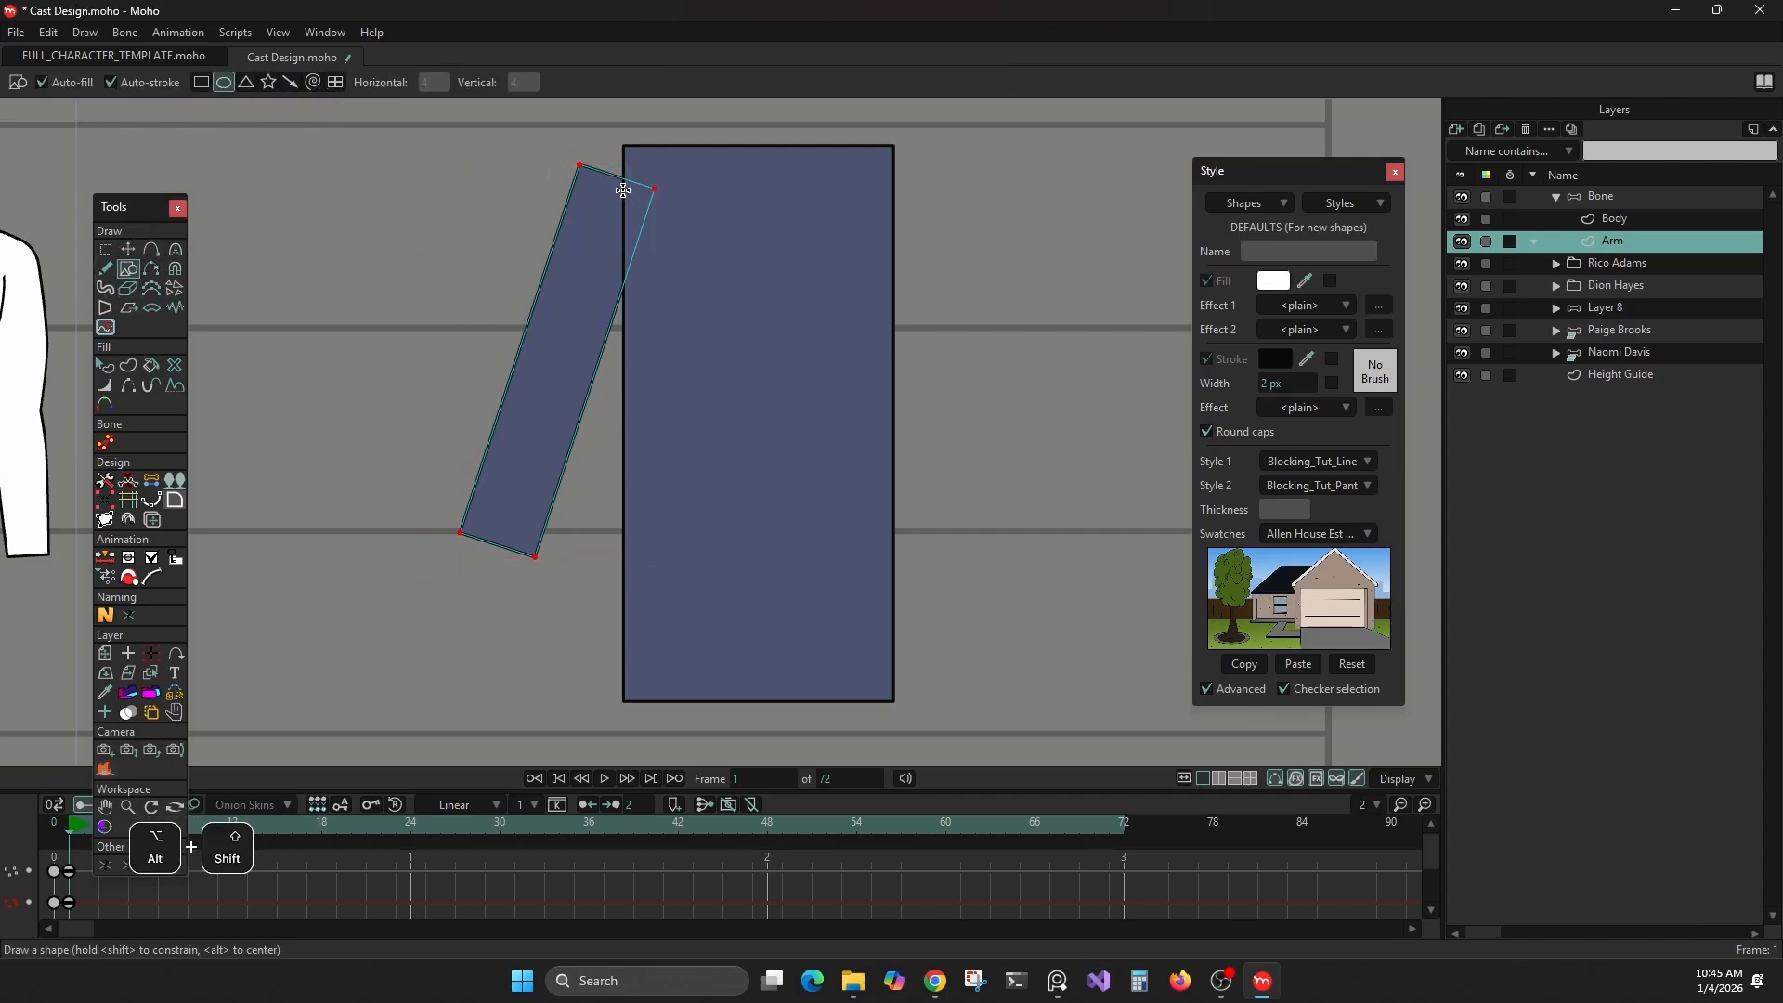
{"action": "left_click_drag", "start_coordinate": [615, 177], "coordinate": [668, 218]}
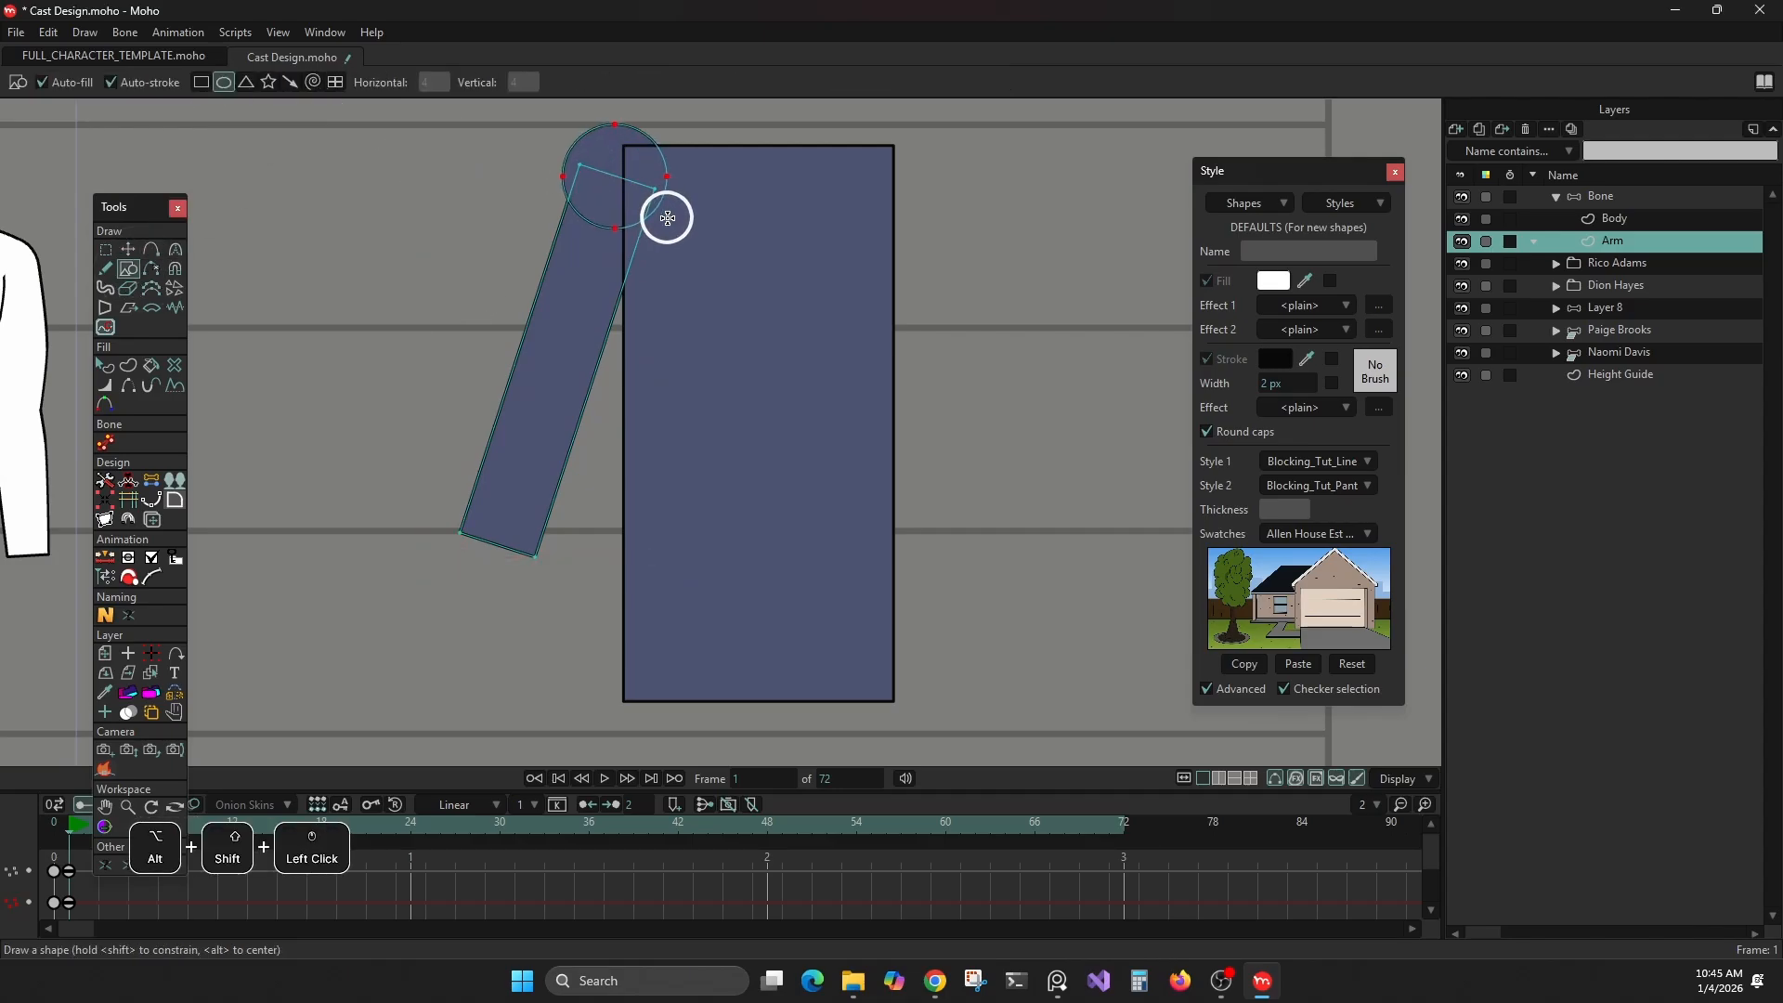
{"action": "left_click", "coordinate": [128, 249]}
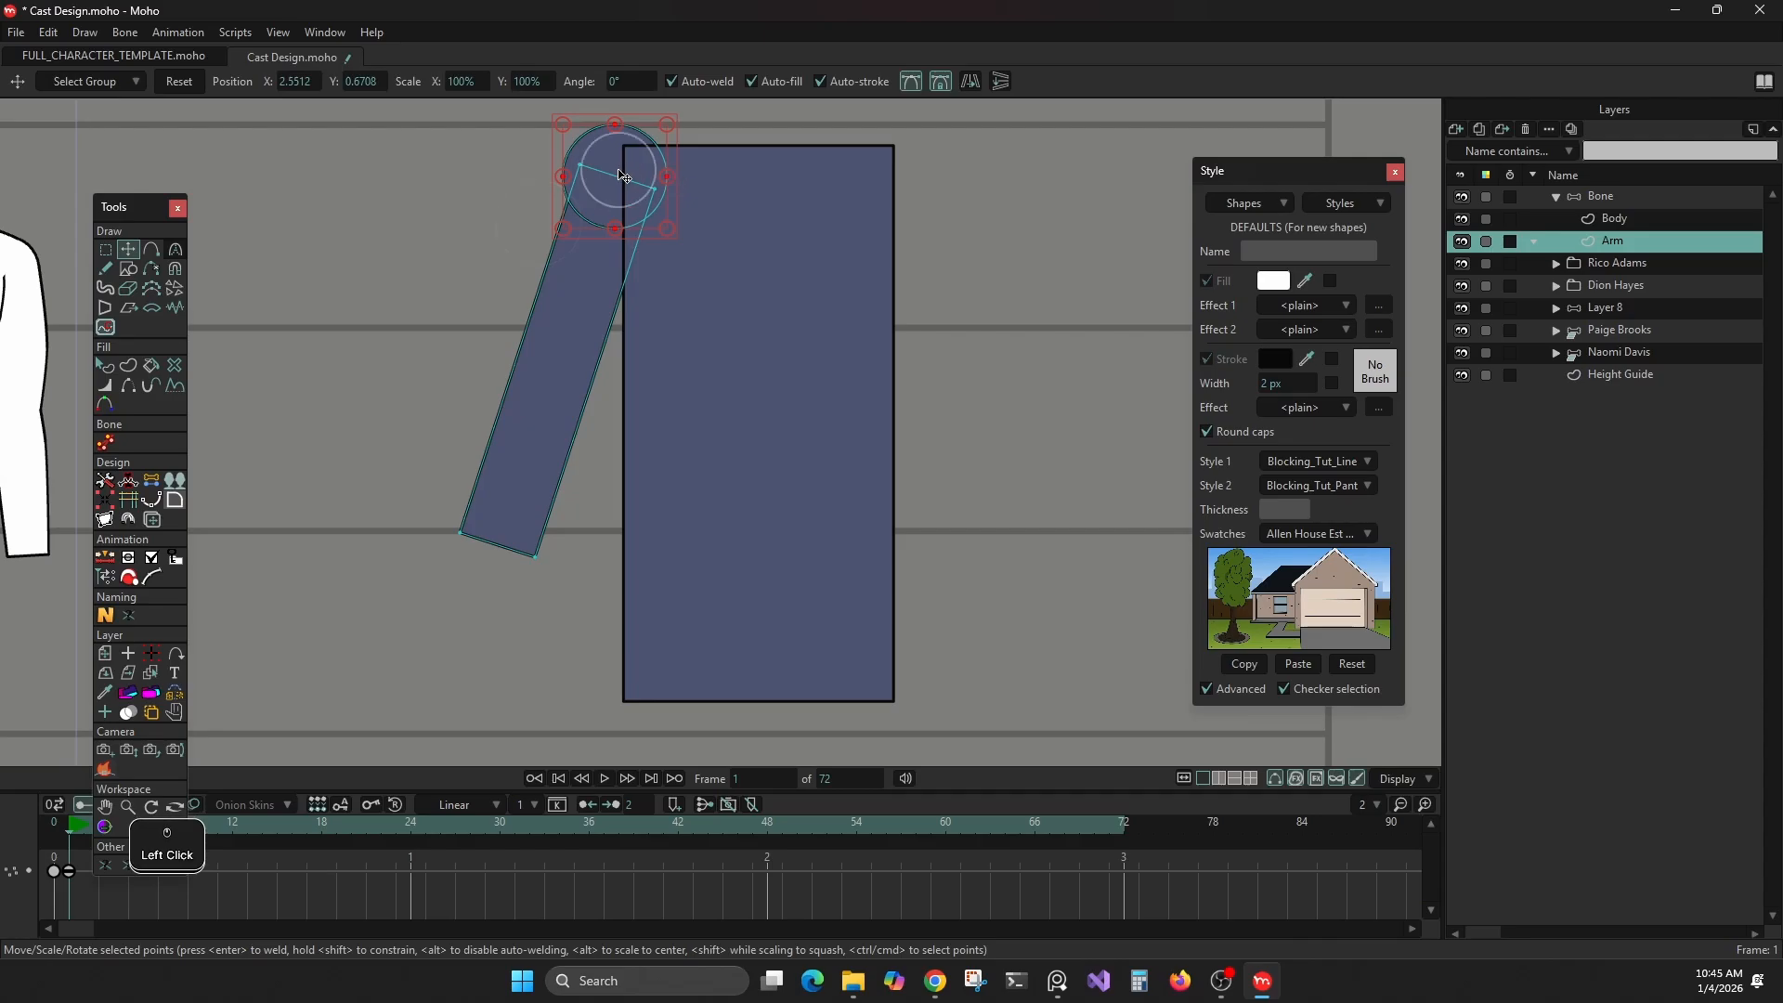
{"action": "left_click", "coordinate": [616, 169]}
{"action": "left_click", "coordinate": [105, 365]}
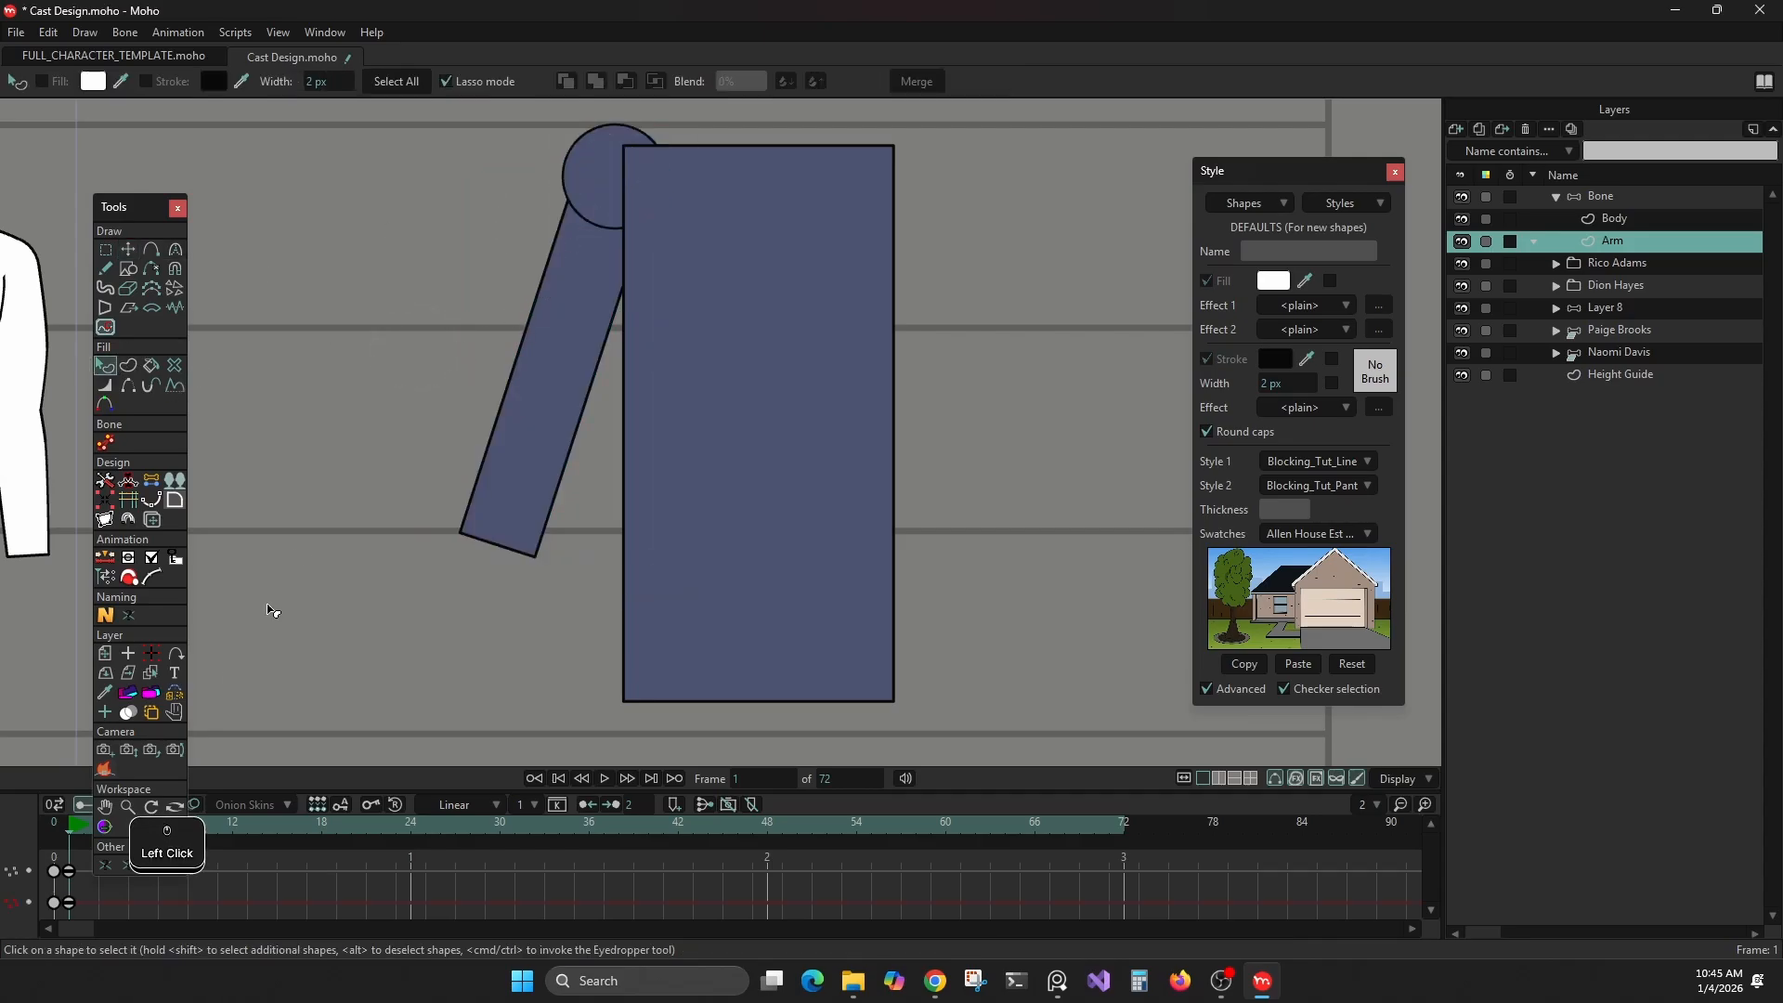
Move the arm's point keyframes from frame 1 to frame 0
{"action": "left_click_drag", "start_coordinate": [81, 865], "coordinate": [61, 911]}
{"action": "key", "text": "Delete"}
{"action": "left_click", "coordinate": [54, 827]}
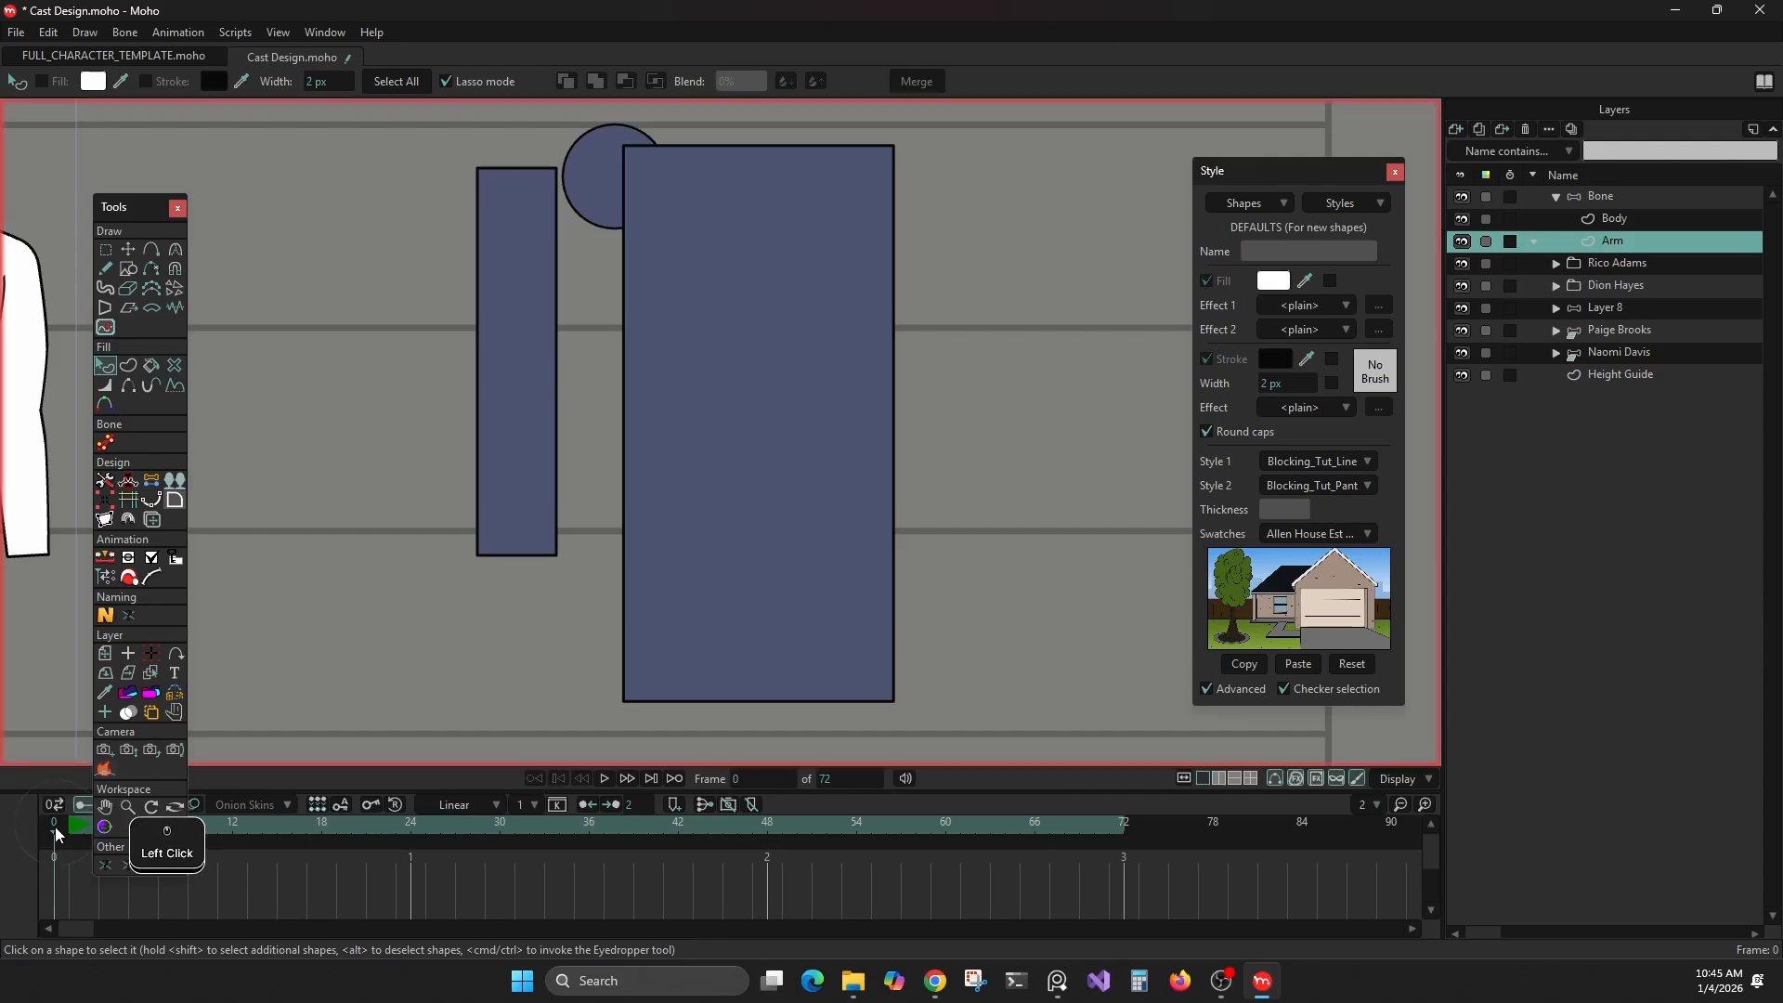
{"action": "key", "text": "ctrl+v"}
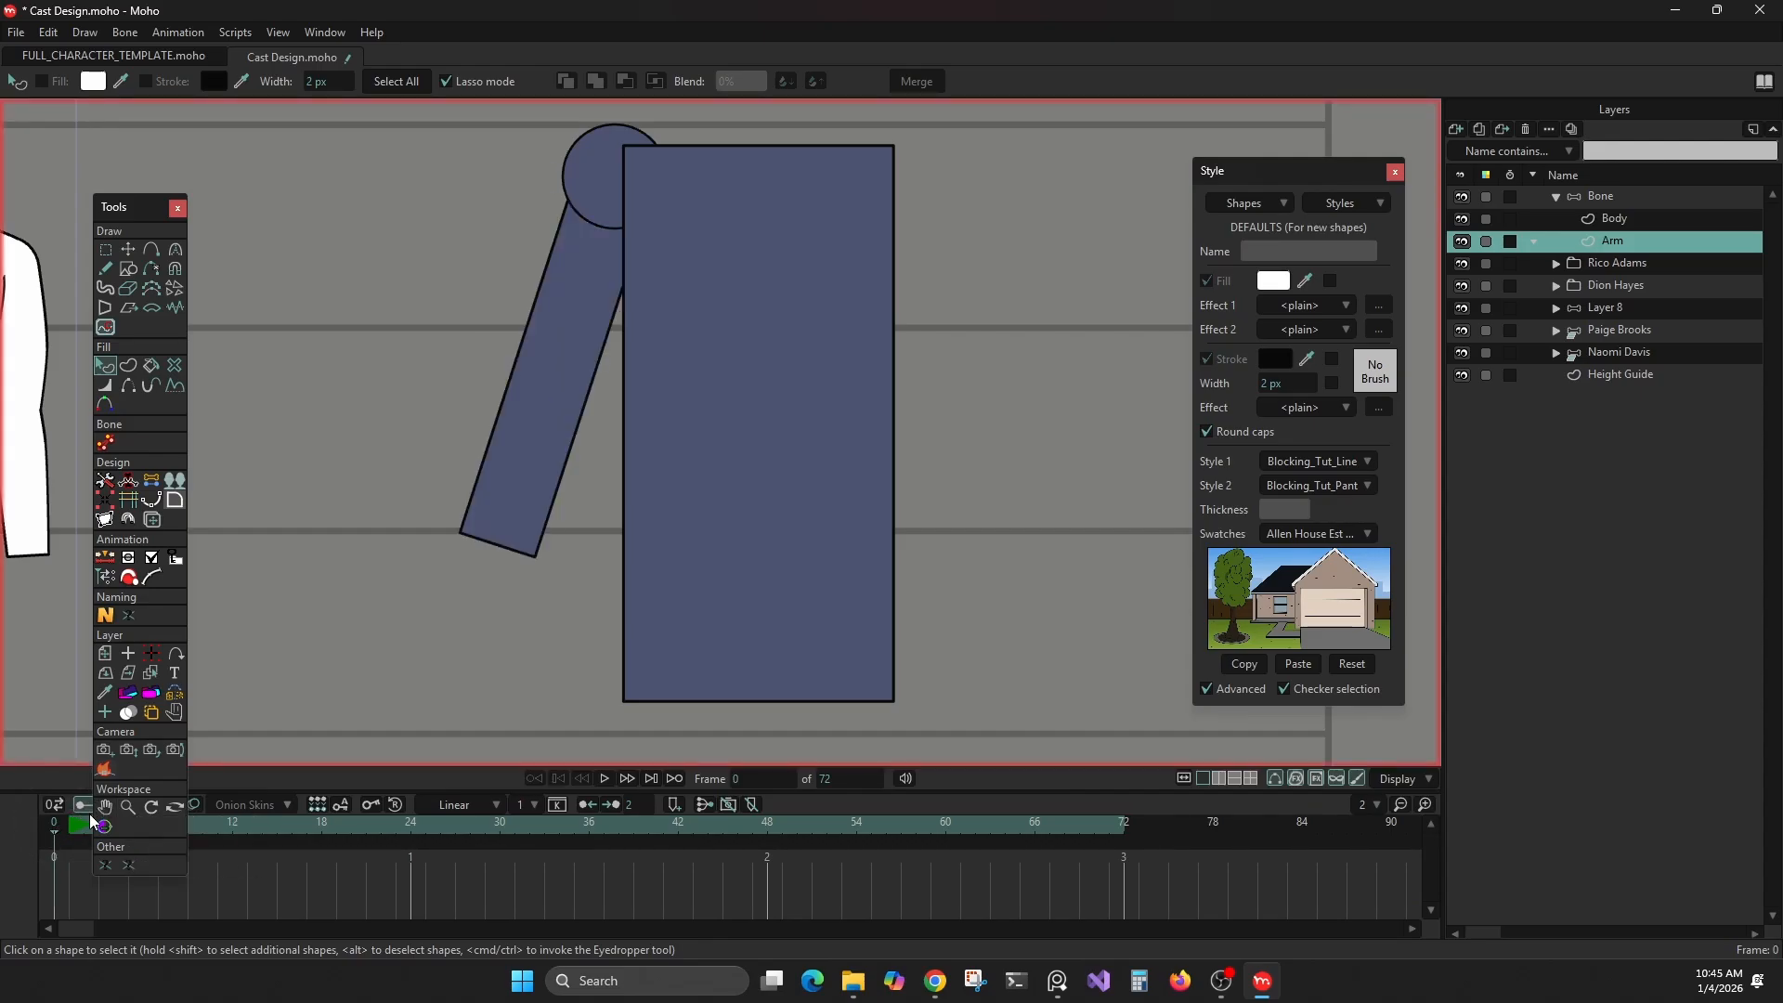
Select the tilted arm rectangle's points and shift them slightly upward into the shoulder circle
{"action": "left_click", "coordinate": [102, 364]}
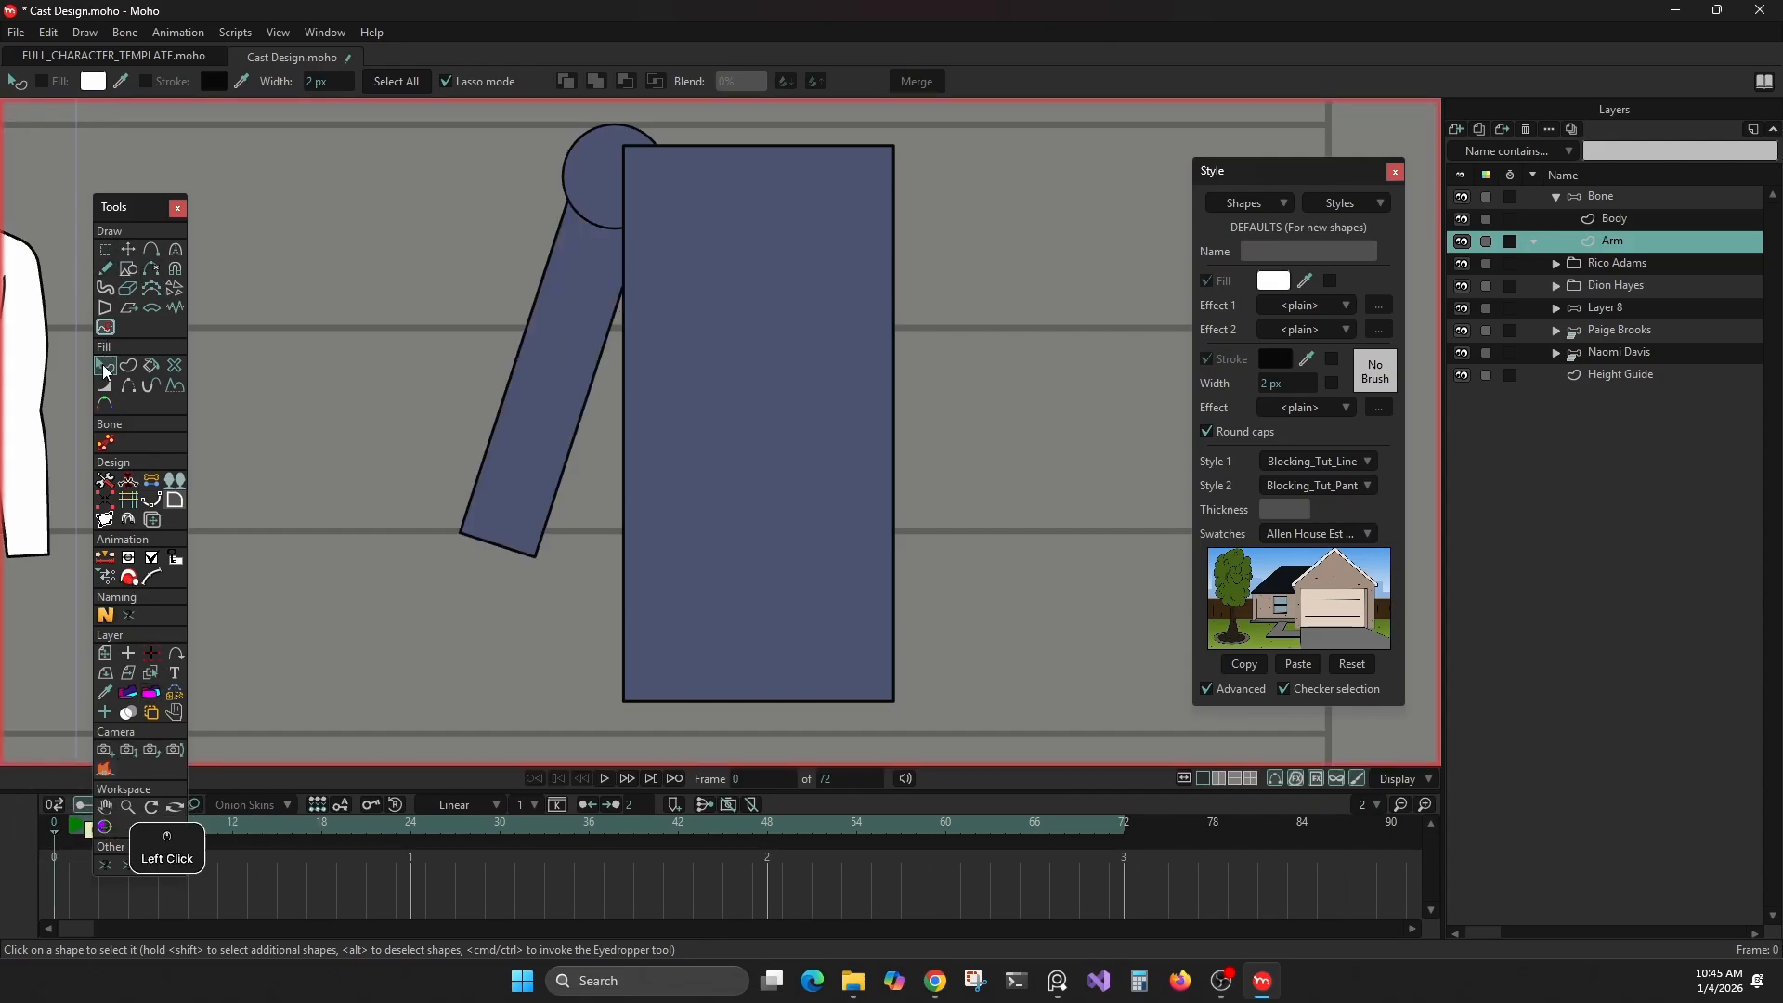
{"action": "left_click", "coordinate": [613, 202]}
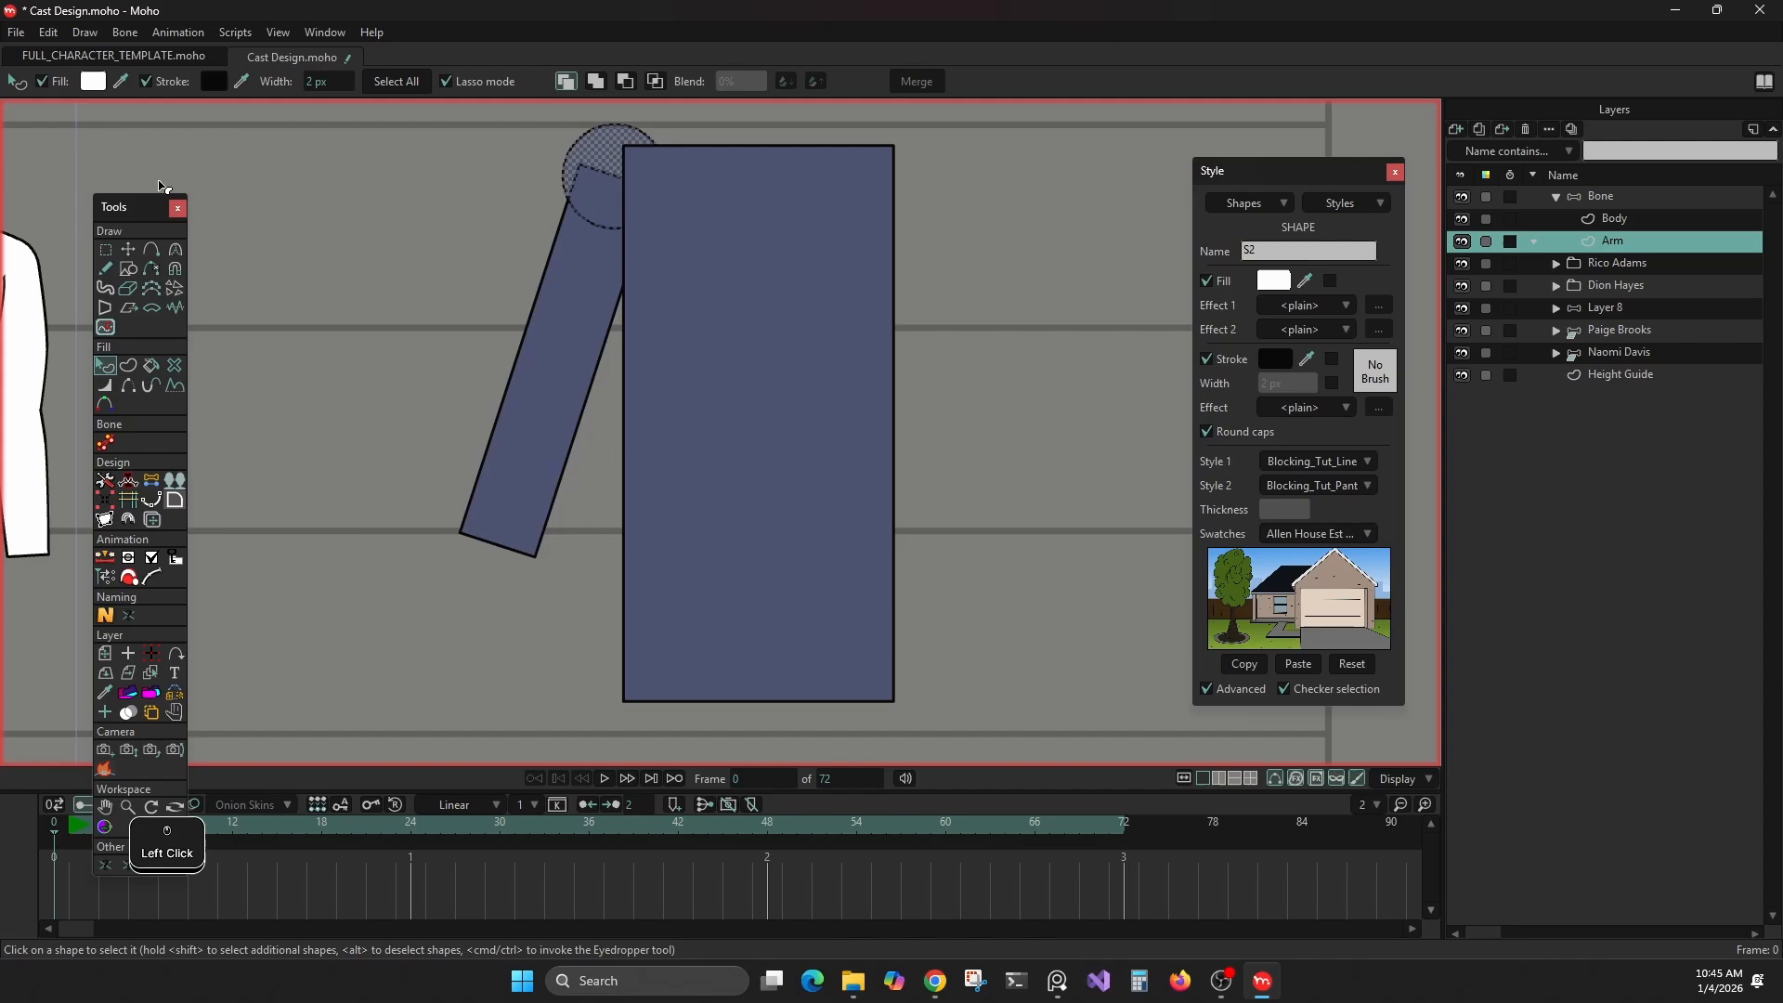
{"action": "left_click", "coordinate": [128, 249]}
{"action": "left_click", "coordinate": [599, 198]}
{"action": "left_click", "coordinate": [584, 279]}
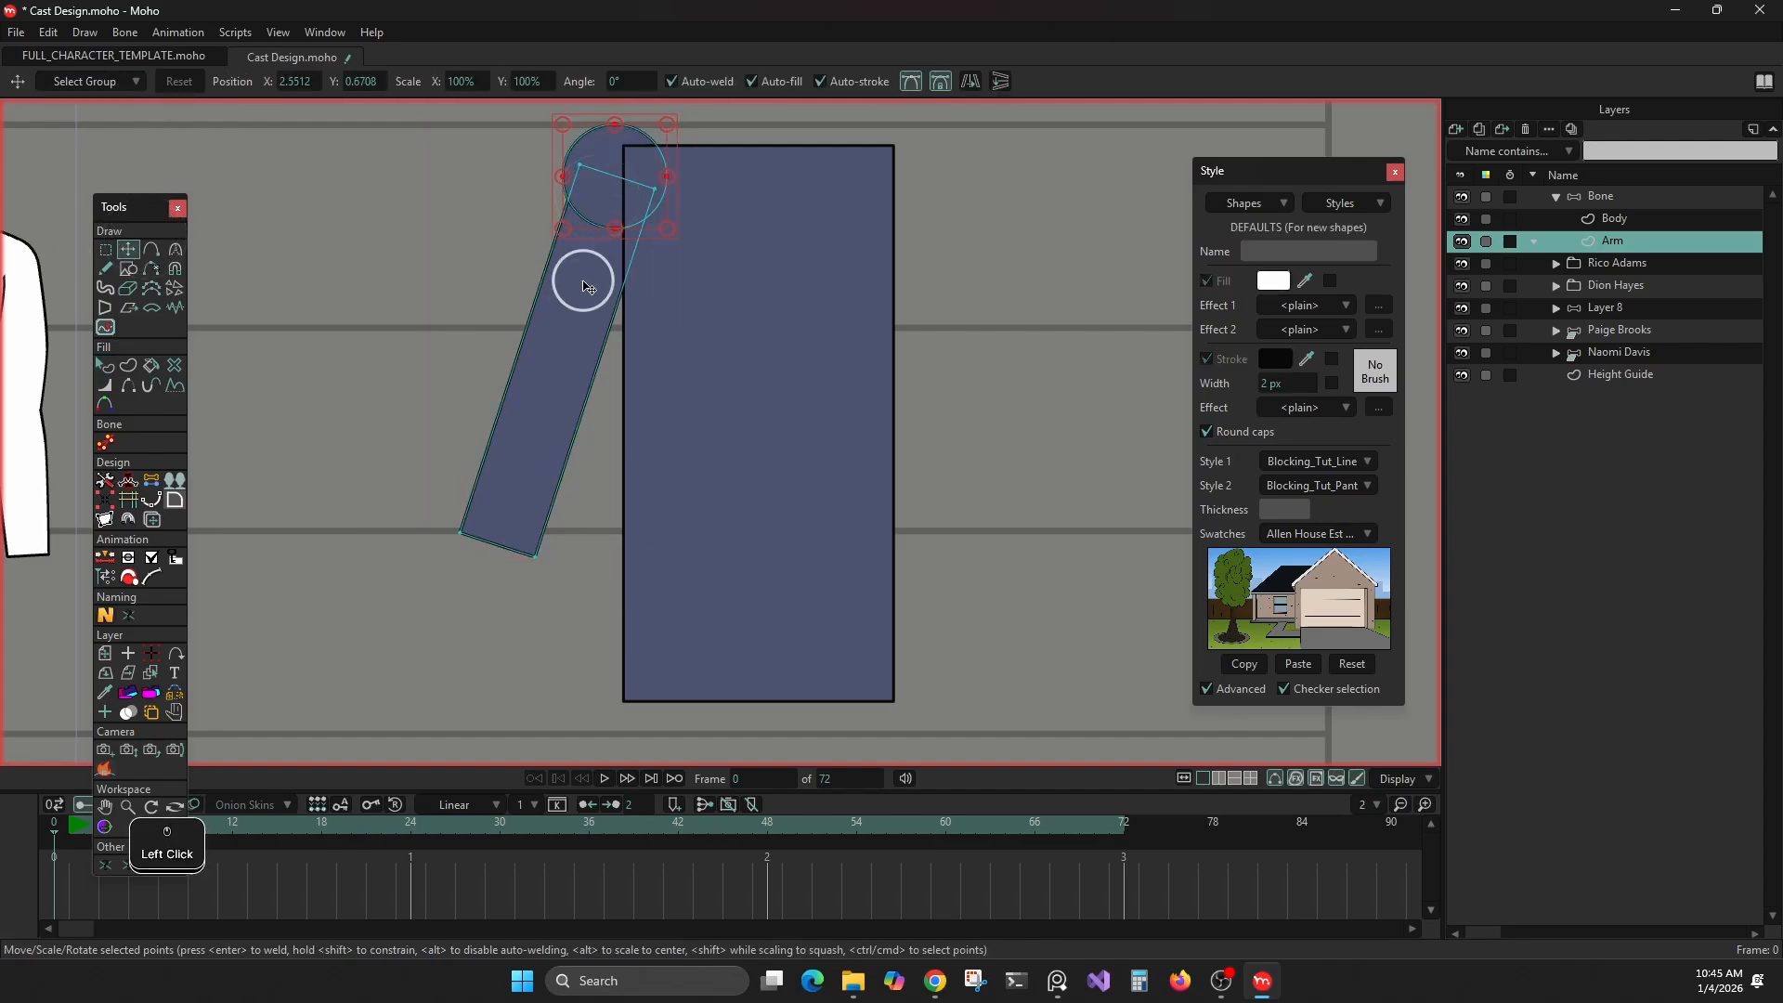
{"action": "left_click_drag", "start_coordinate": [580, 309], "coordinate": [578, 297]}
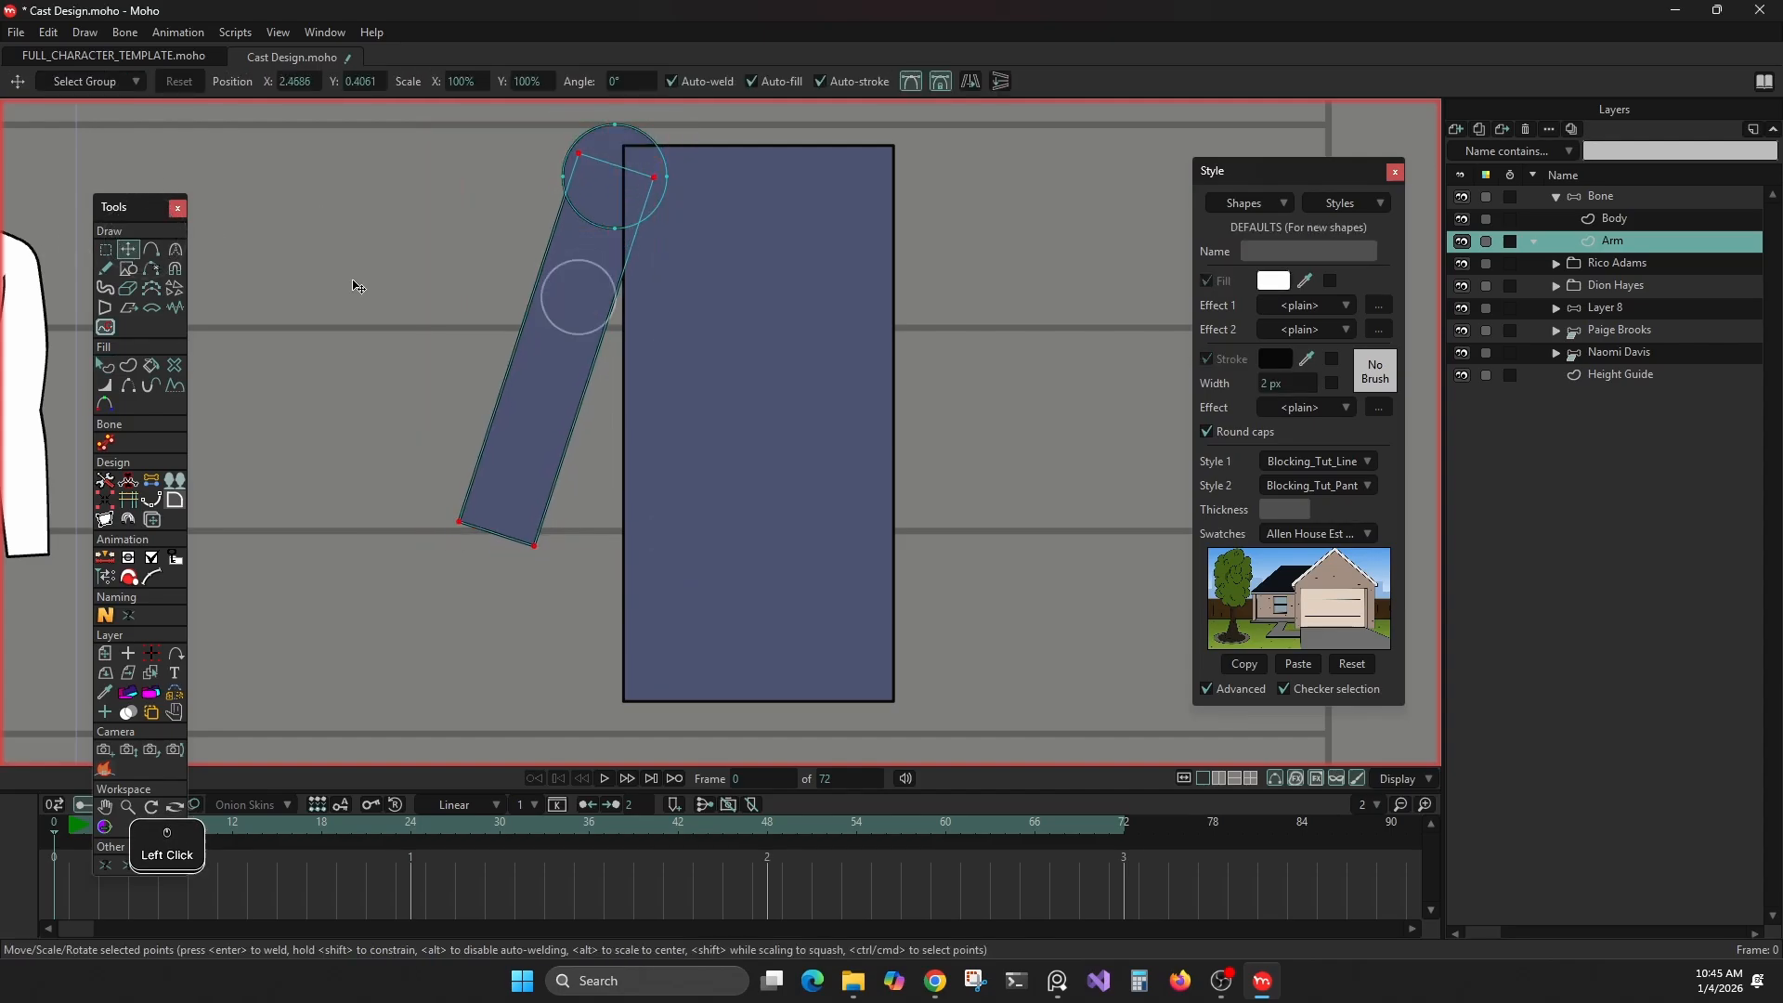
Blend the shoulder circle shape with the tilted arm rectangle into one continuous outline and clear the selection
{"action": "left_click", "coordinate": [105, 363]}
{"action": "left_click", "coordinate": [298, 331]}
{"action": "left_click", "coordinate": [585, 174]}
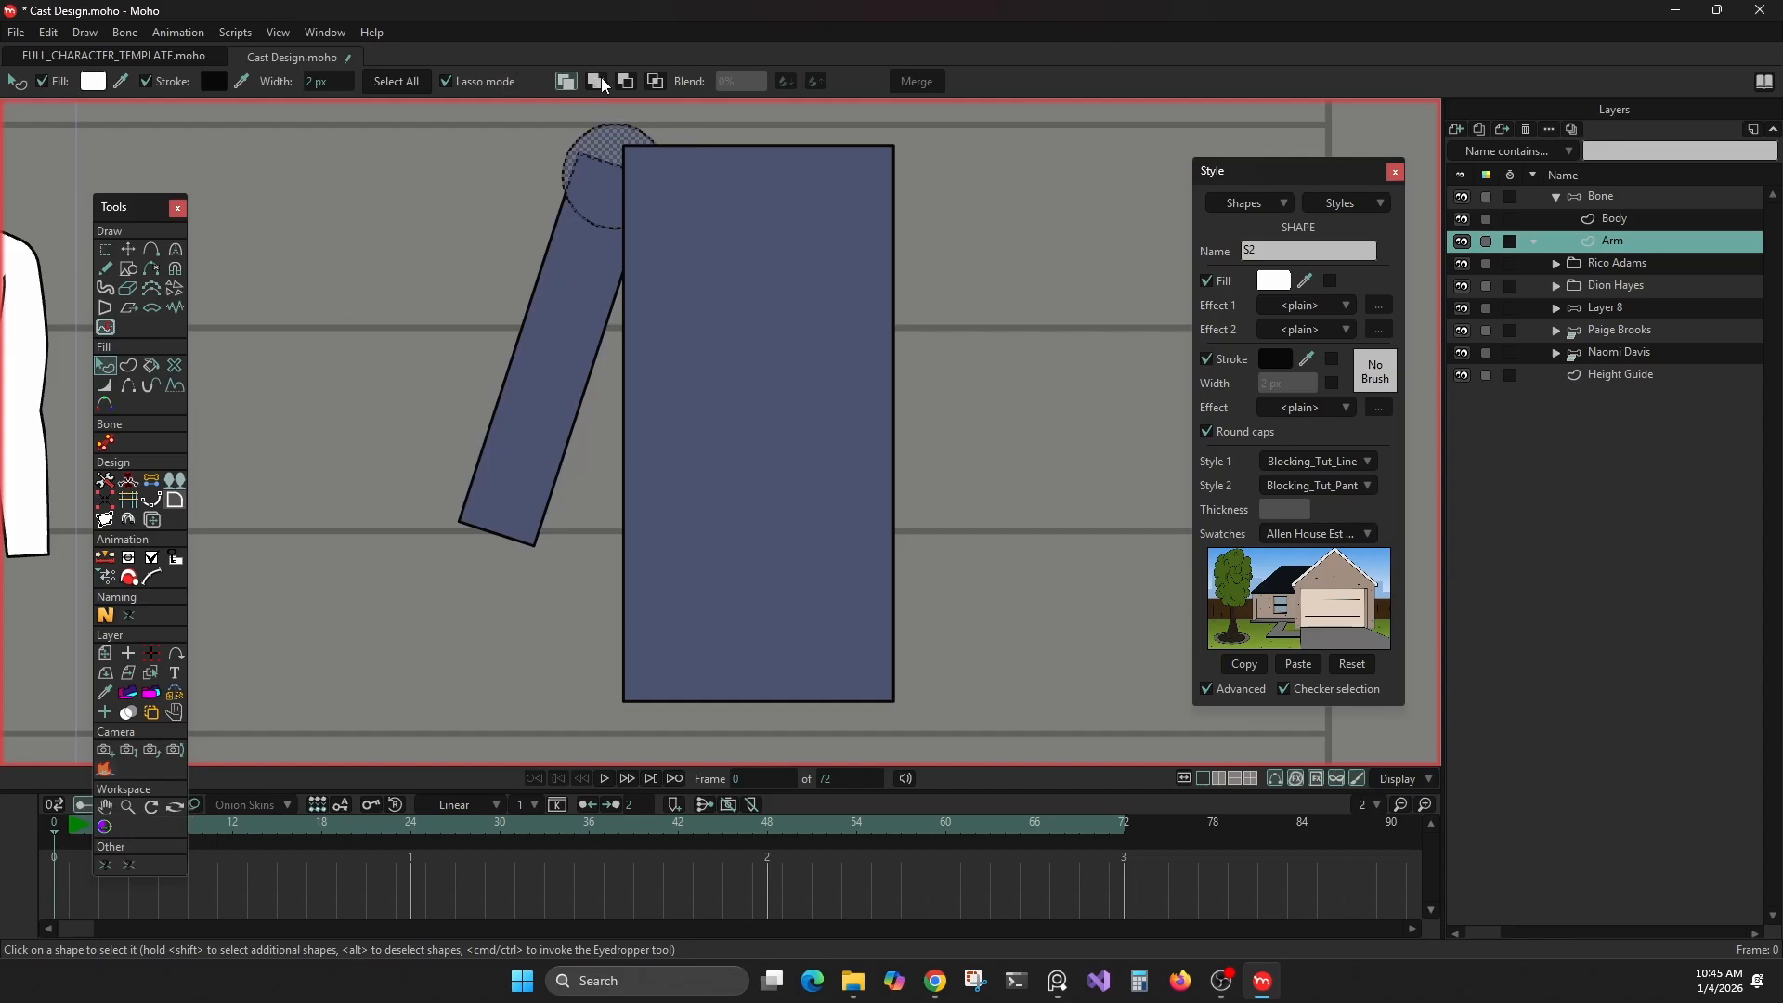
{"action": "left_click", "coordinate": [399, 266]}
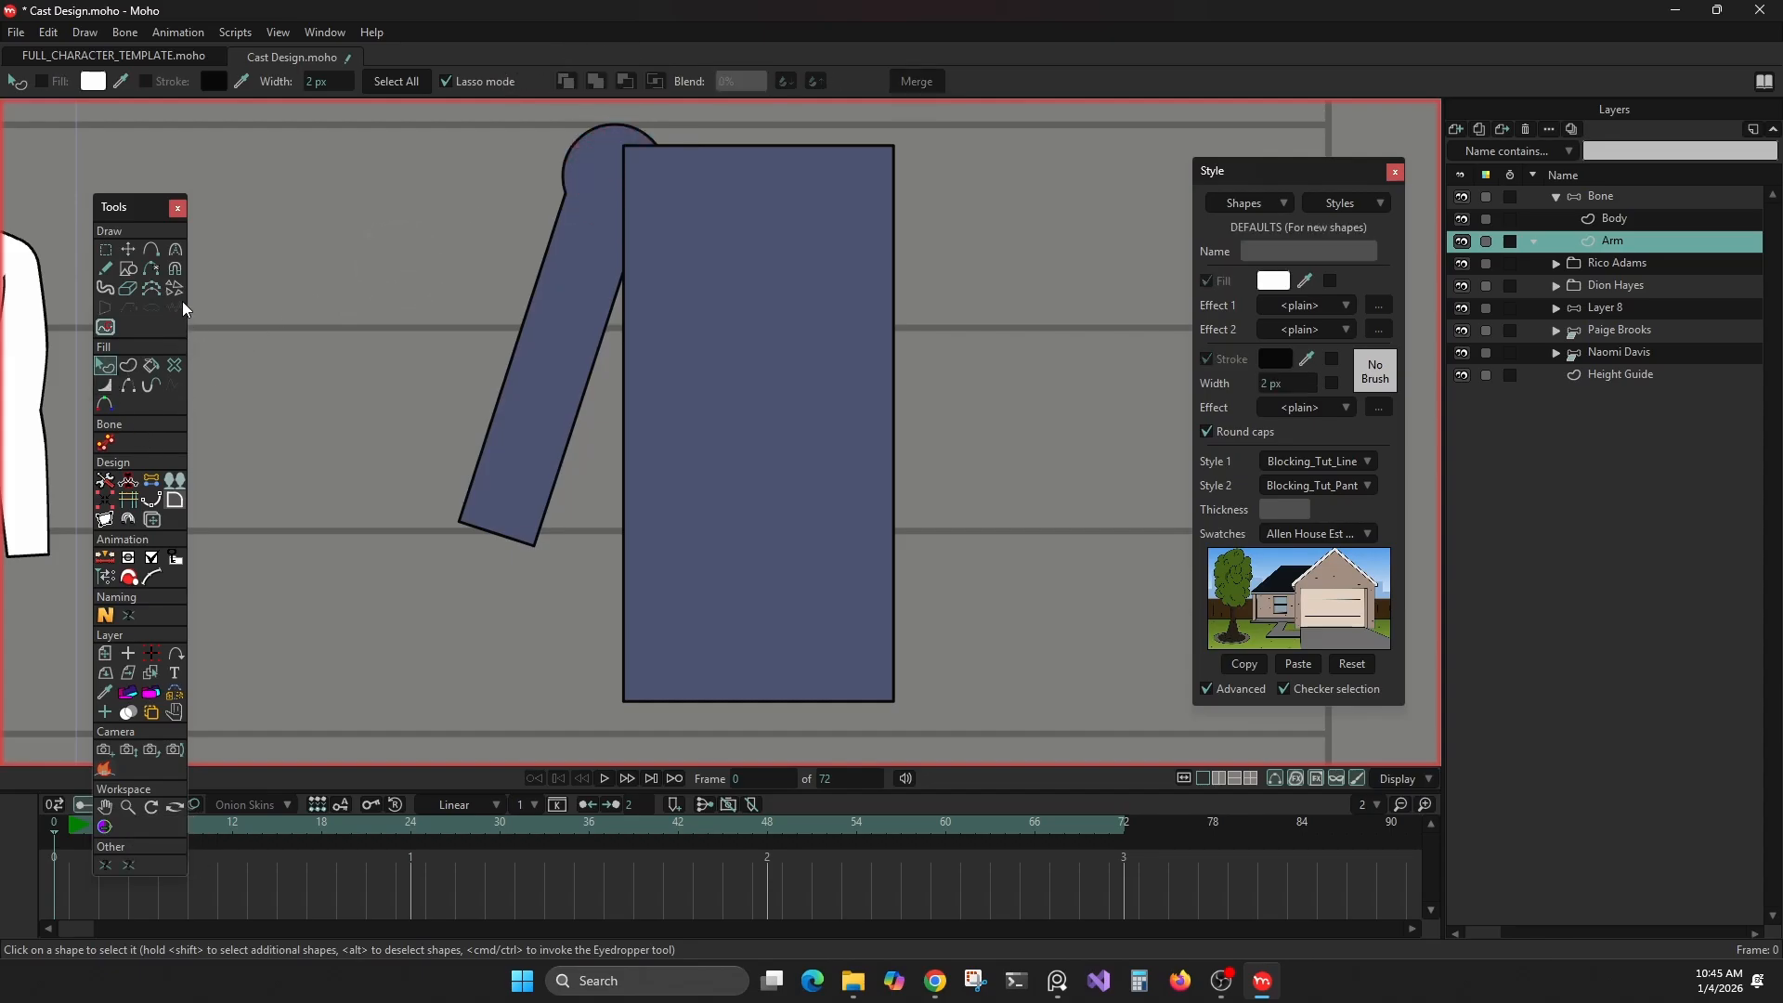
Select all the arm's points, shift the whole arm slightly downward and outward from the body's upper corner, and clear the selection
{"action": "left_click", "coordinate": [107, 248]}
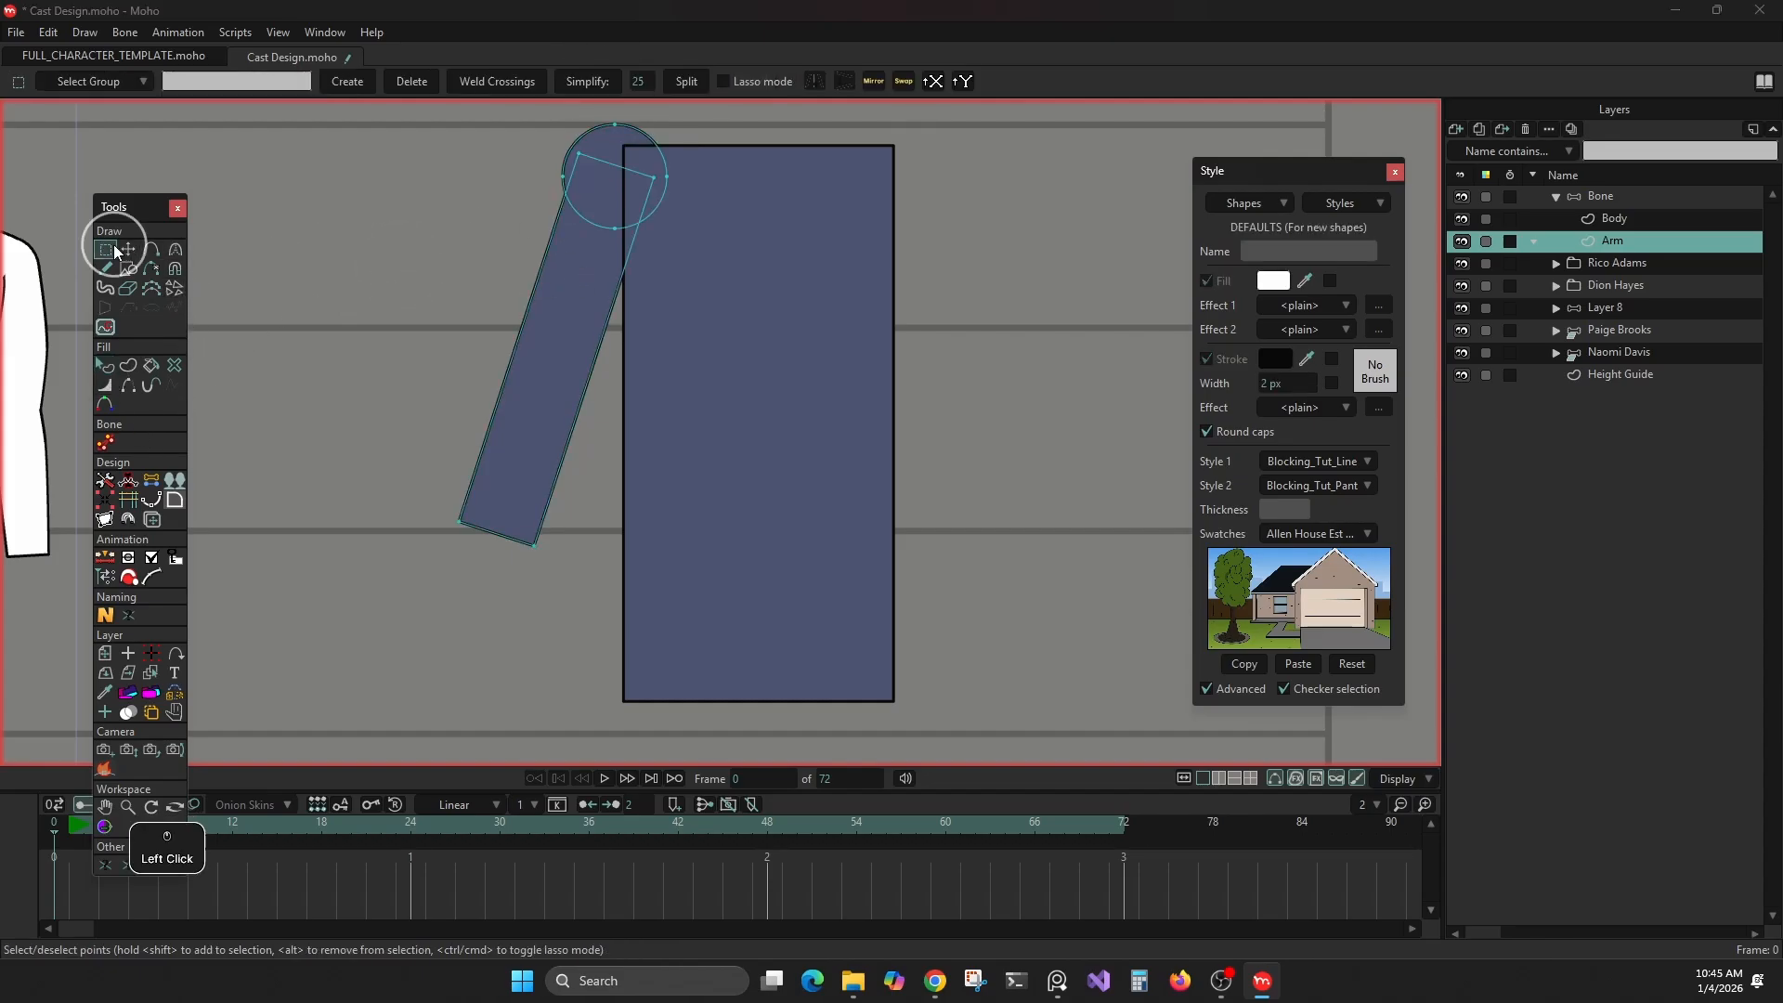
{"action": "left_click_drag", "start_coordinate": [358, 190], "coordinate": [827, 727]}
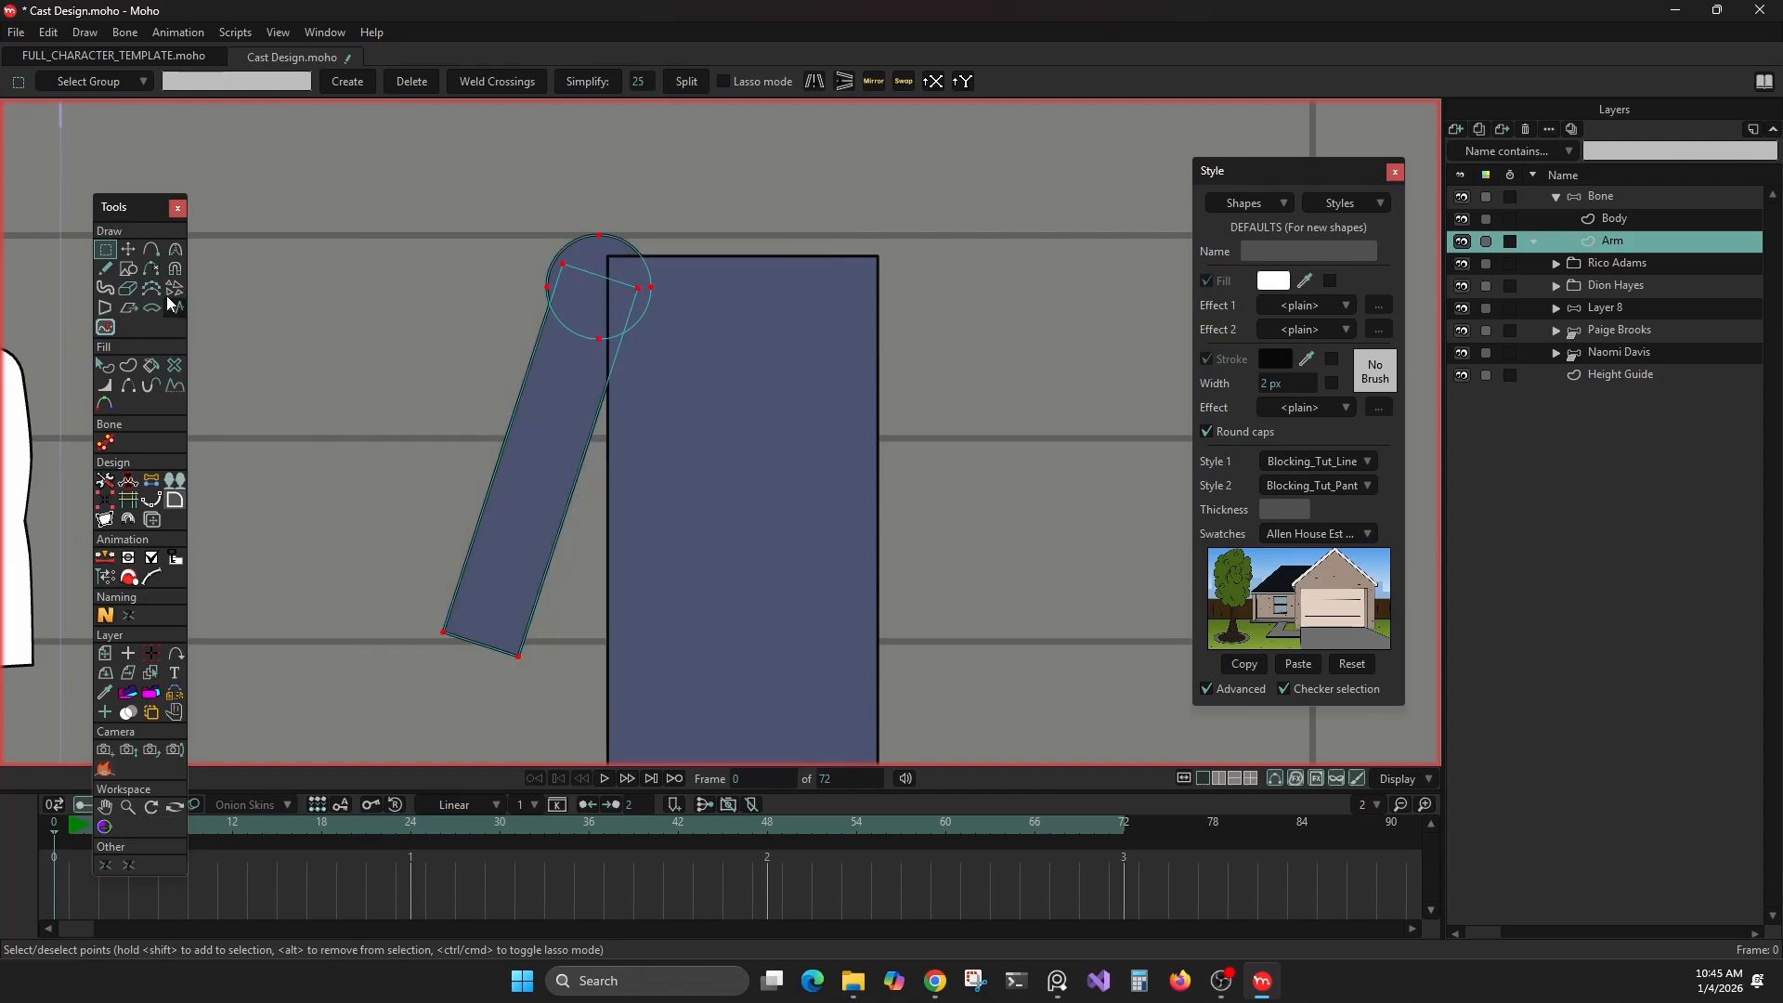
{"action": "left_click", "coordinate": [128, 250]}
{"action": "left_click_drag", "start_coordinate": [558, 296], "coordinate": [545, 342]}
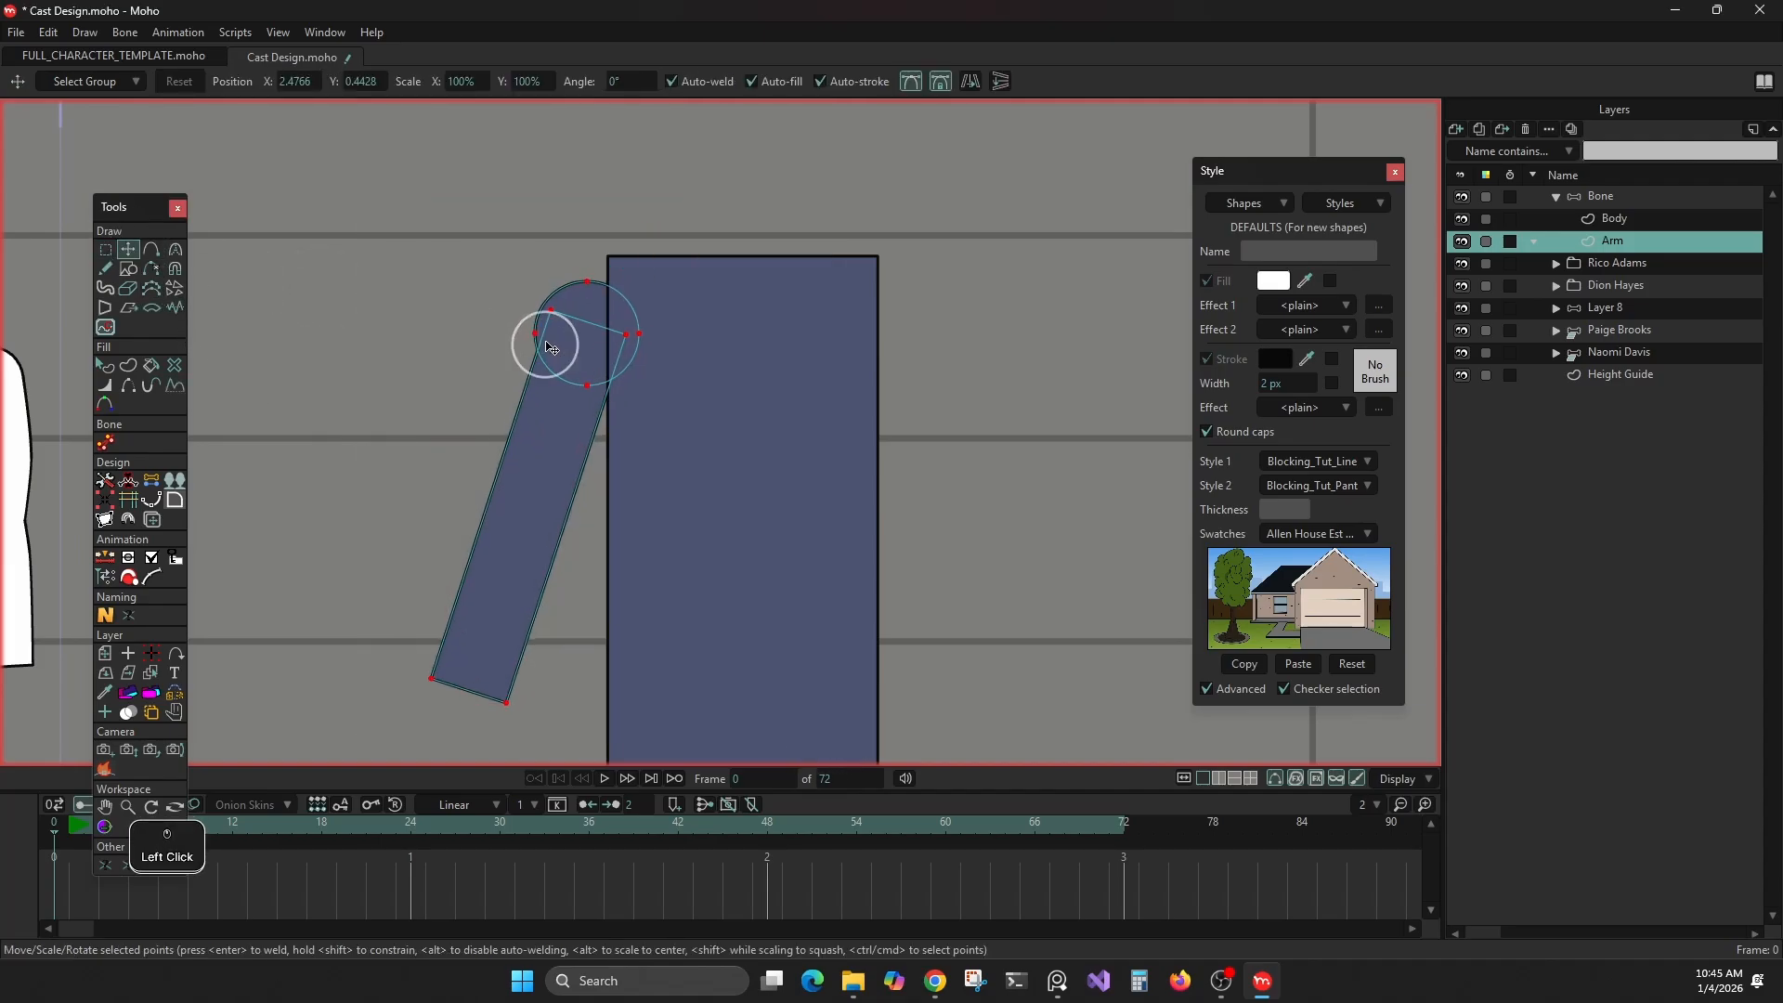
{"action": "left_click", "coordinate": [442, 319]}
{"action": "scroll", "coordinate": [996, 393], "scroll_direction": "down", "scroll_amount": 2}
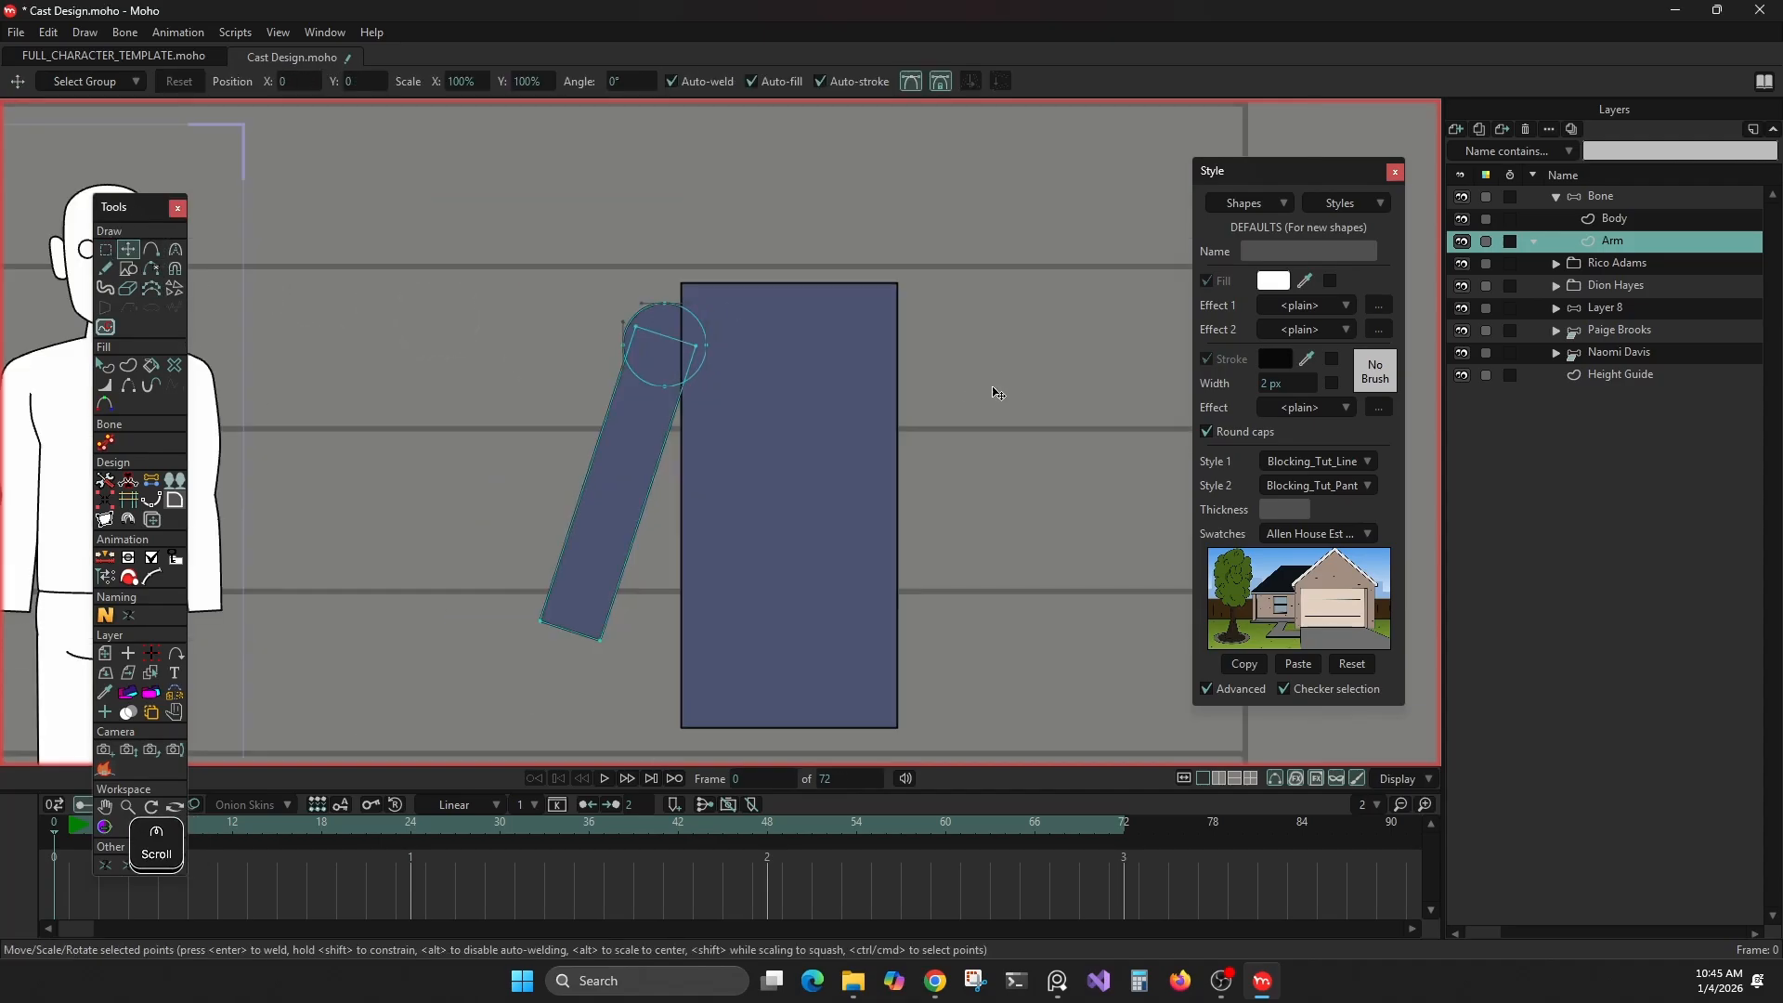
Create a vertical body bone from the midpoint of the Body layer's two lower points to the midpoint of its two upper points
{"action": "left_click", "coordinate": [1601, 197]}
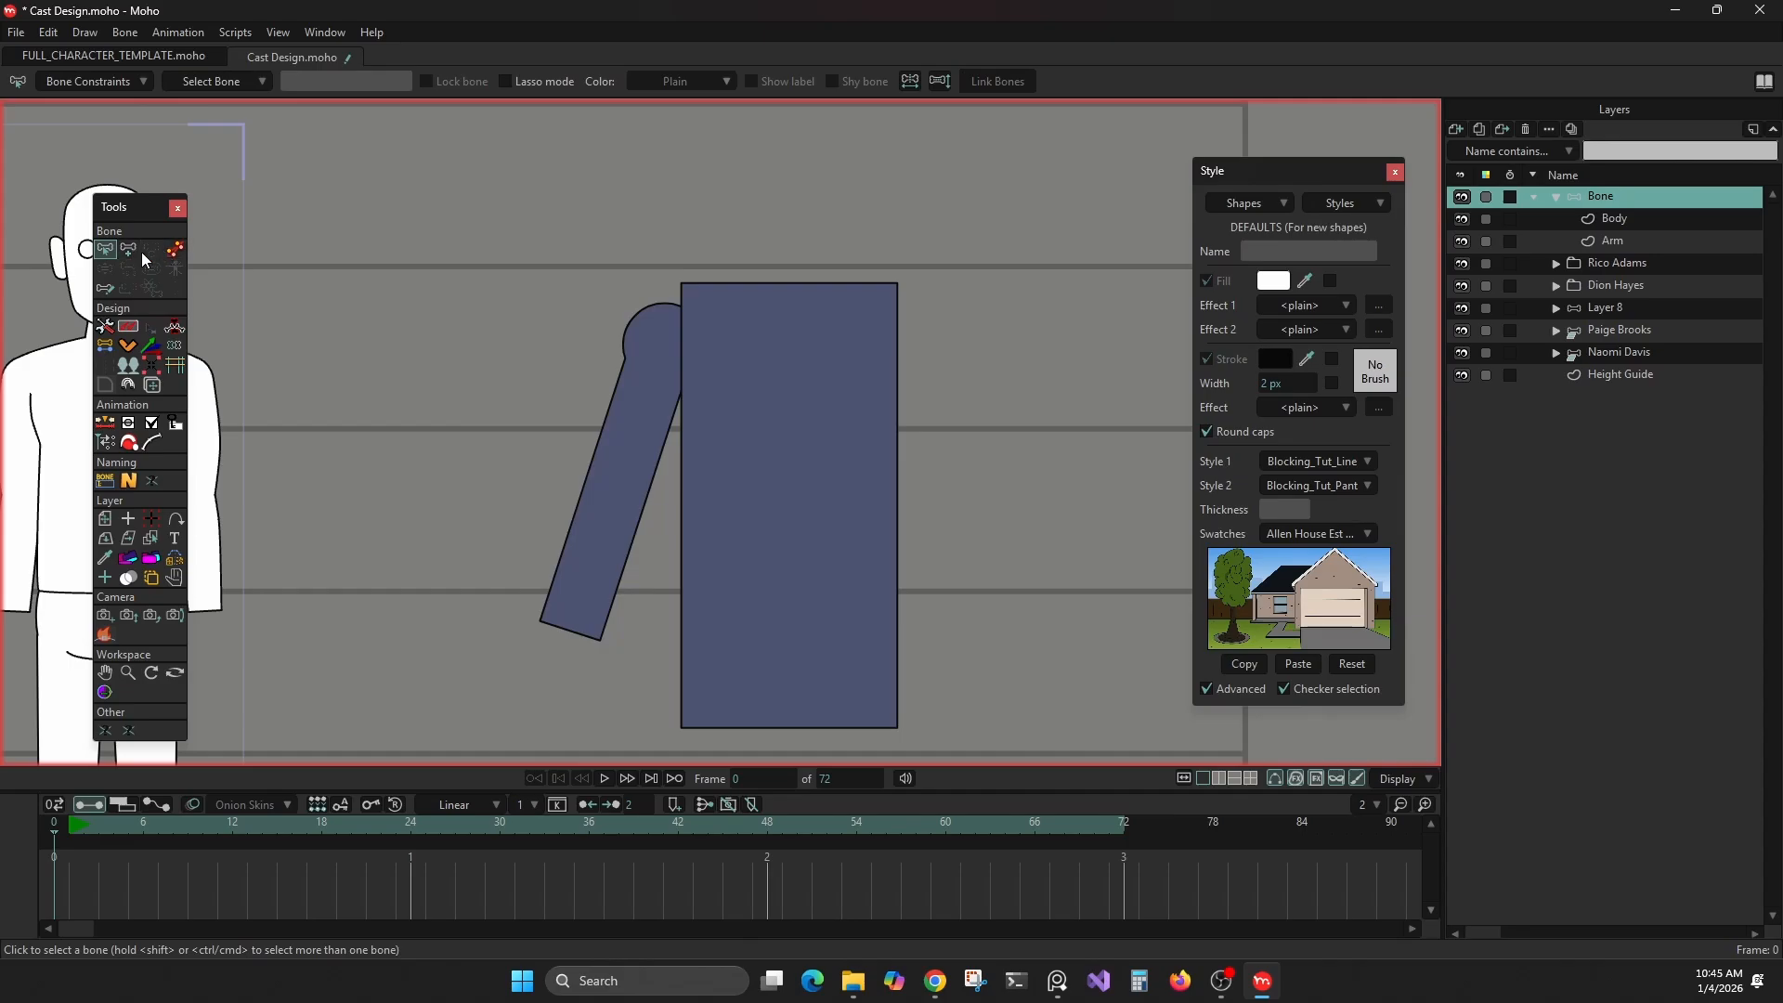
{"action": "left_click", "coordinate": [131, 249]}
{"action": "right_click", "coordinate": [549, 493]}
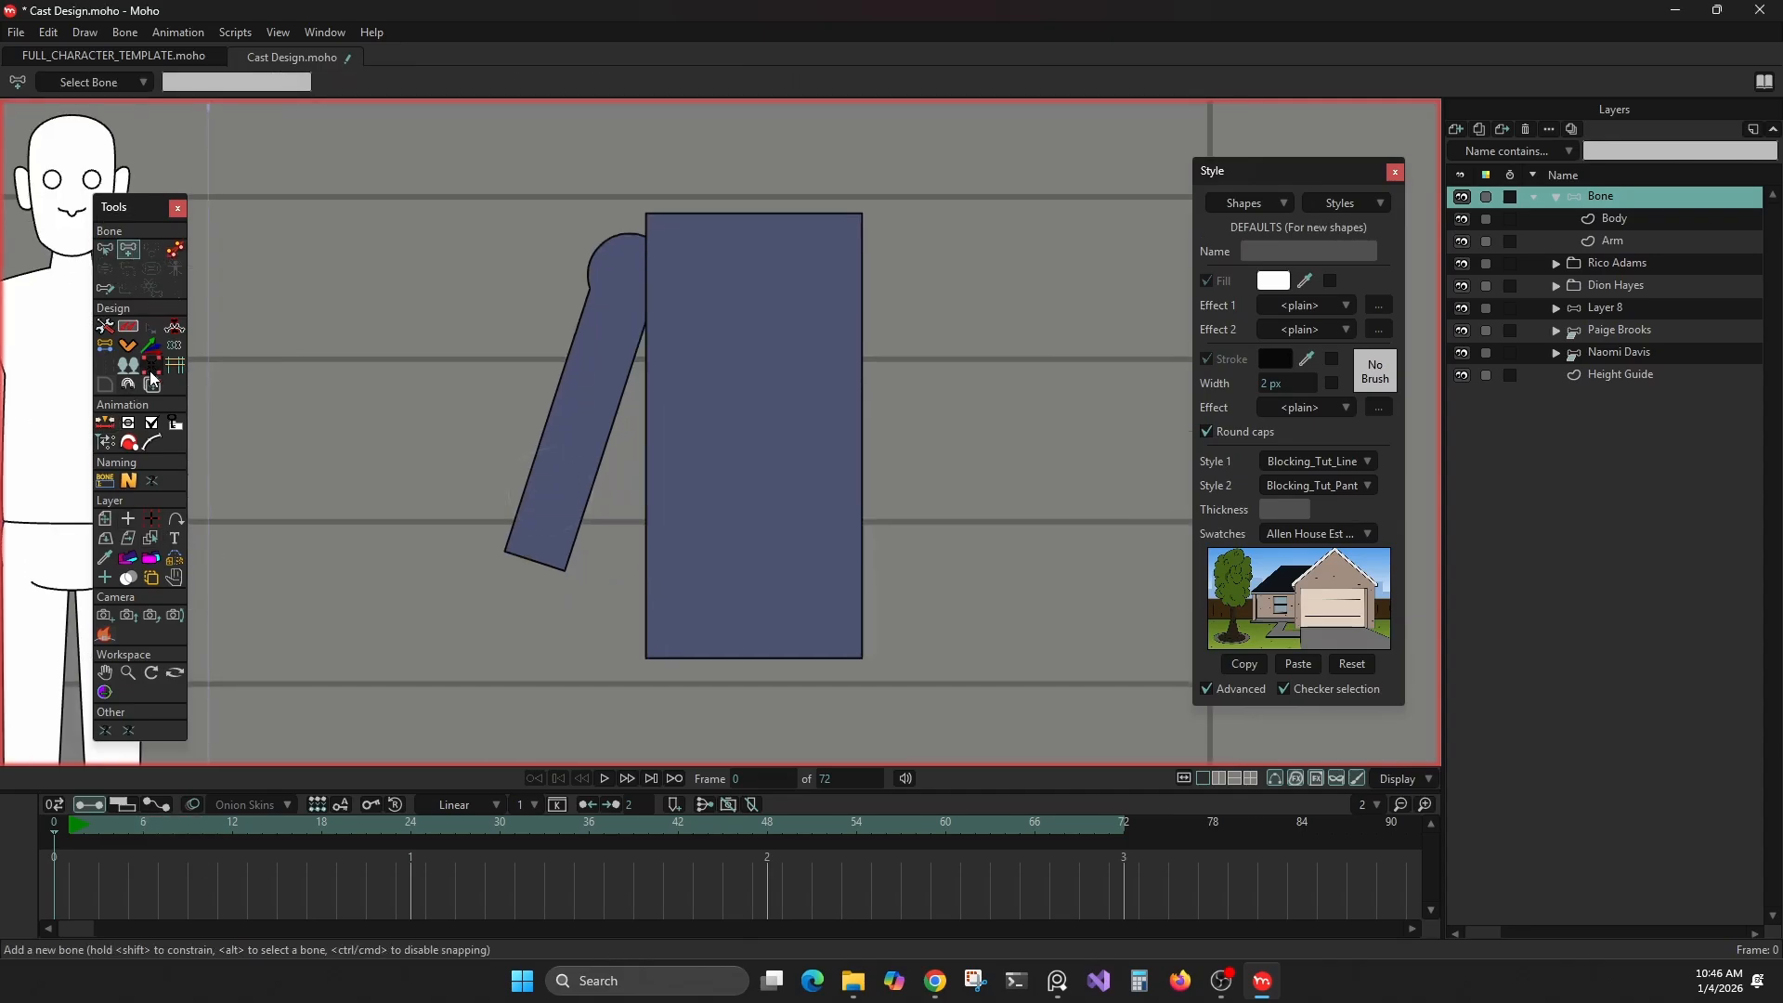
{"action": "left_click", "coordinate": [107, 350]}
{"action": "right_click", "coordinate": [674, 591], "text": "alt"}
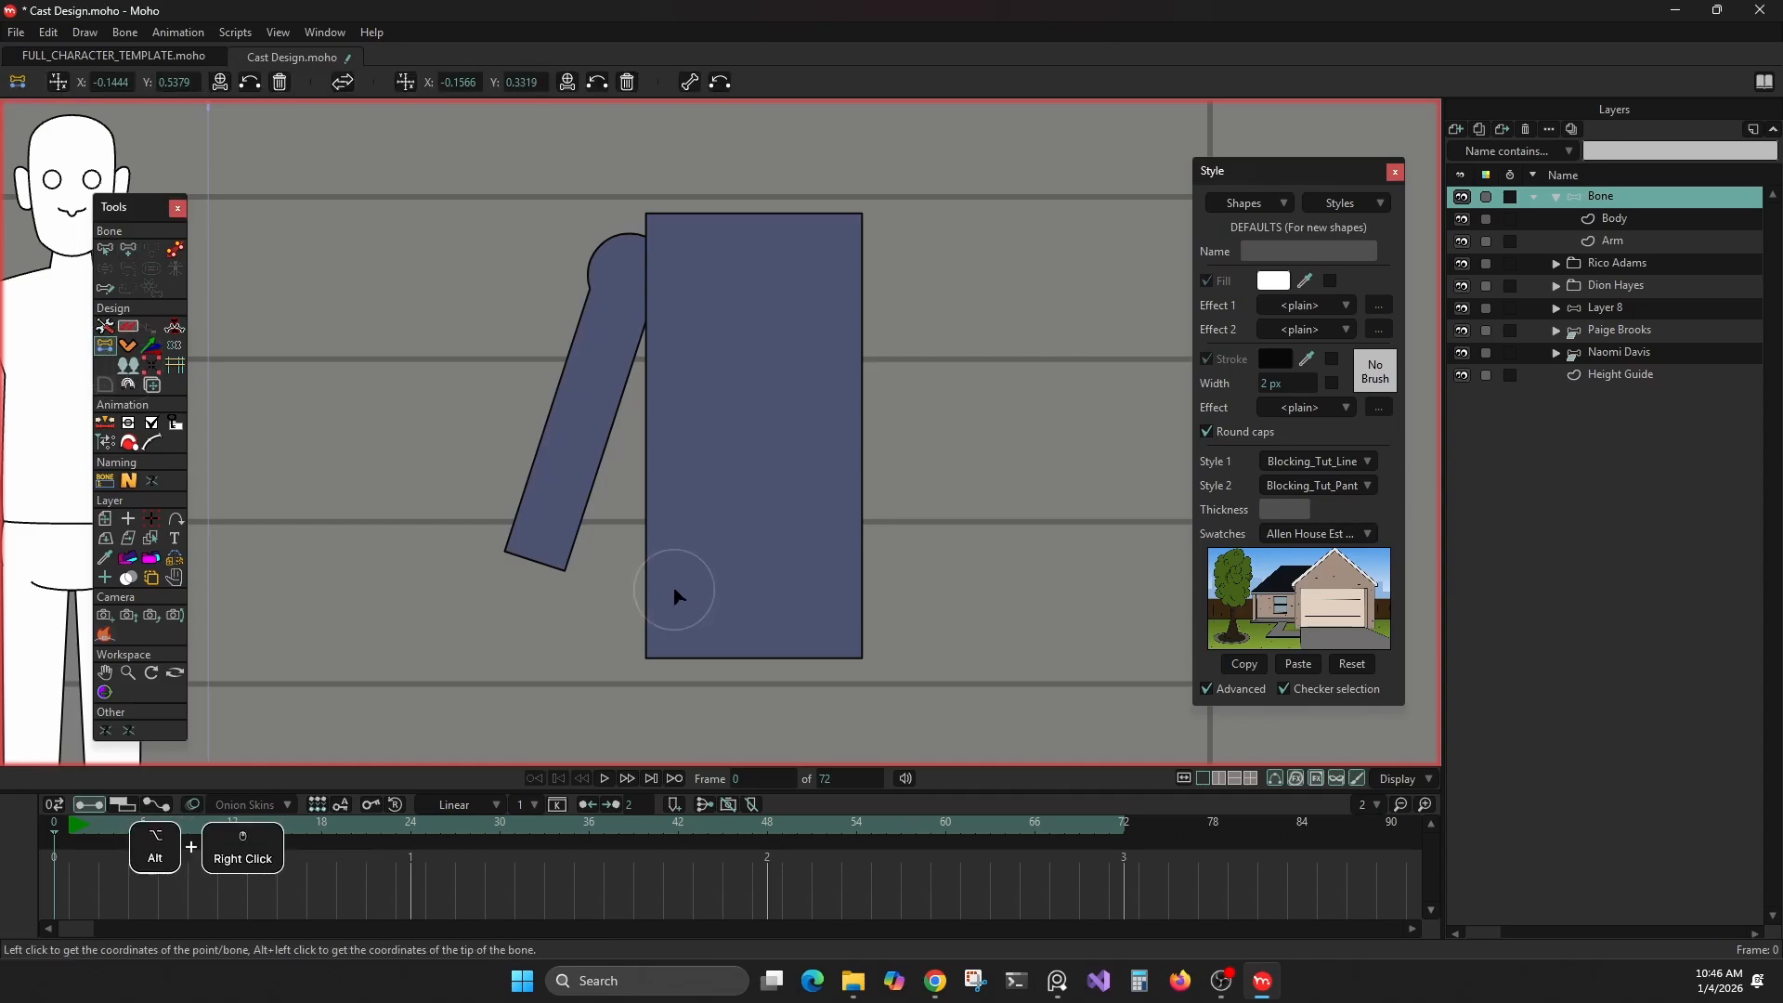
{"action": "left_click_drag", "start_coordinate": [608, 612], "coordinate": [1068, 715]}
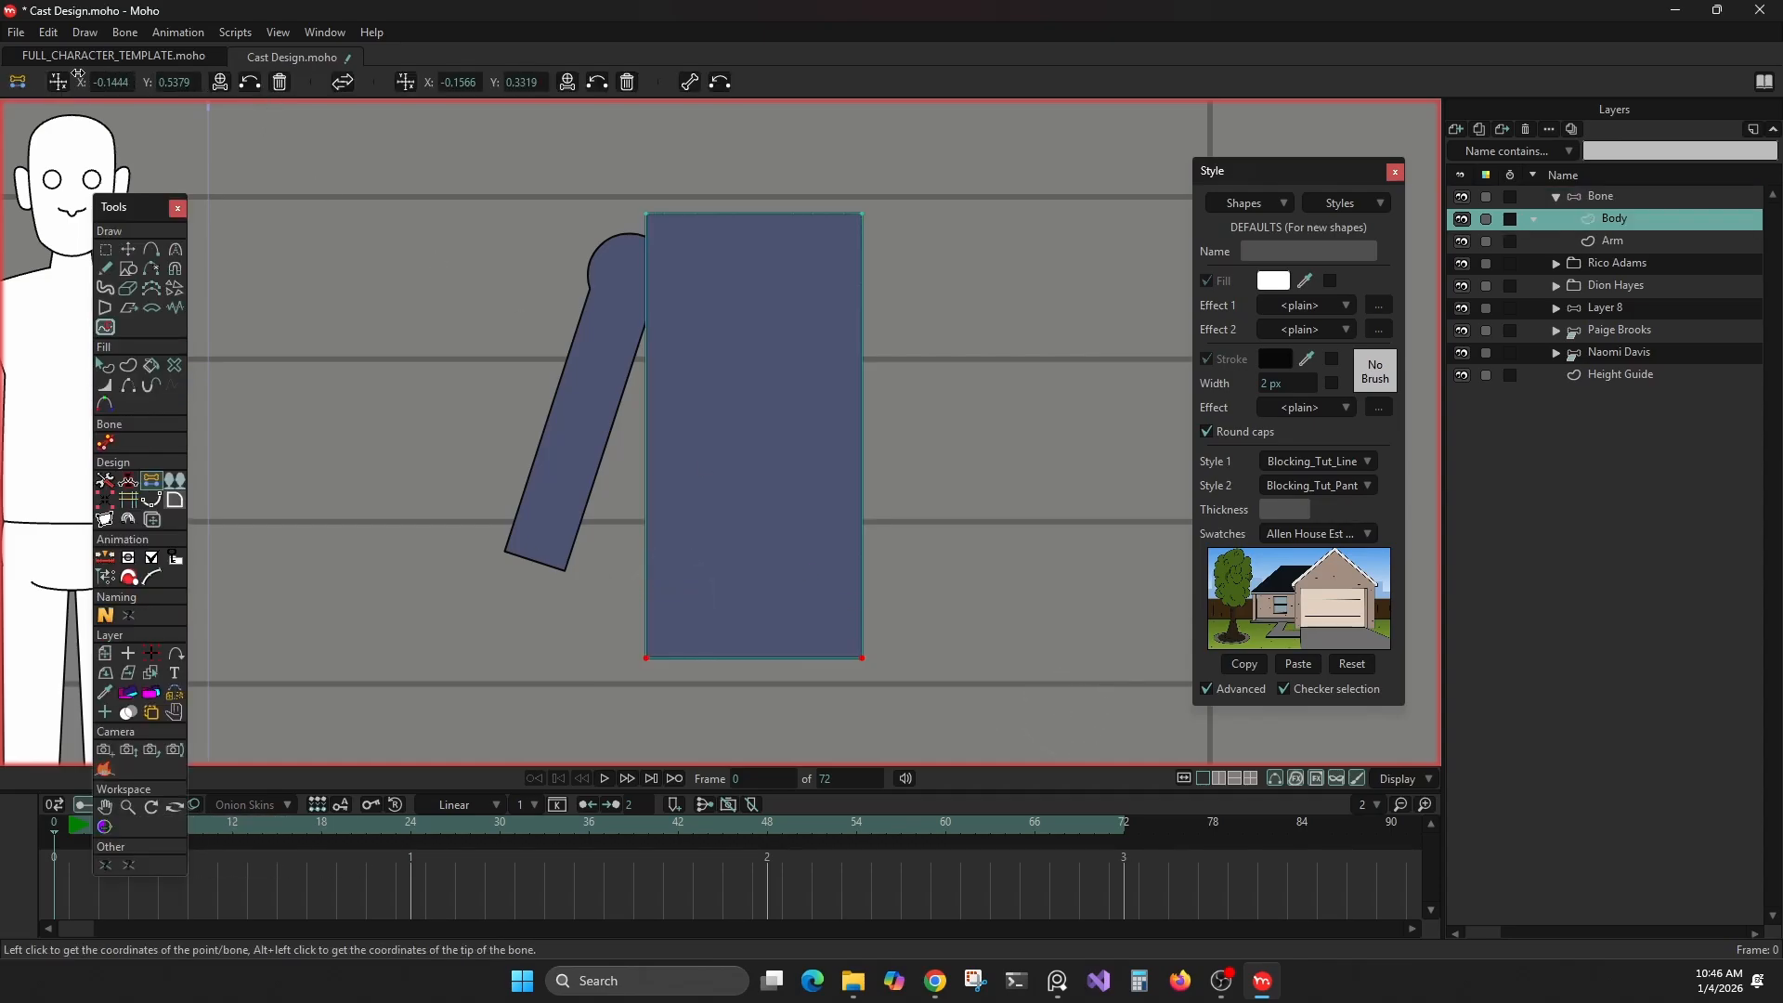
{"action": "left_click_drag", "start_coordinate": [579, 181], "coordinate": [933, 281]}
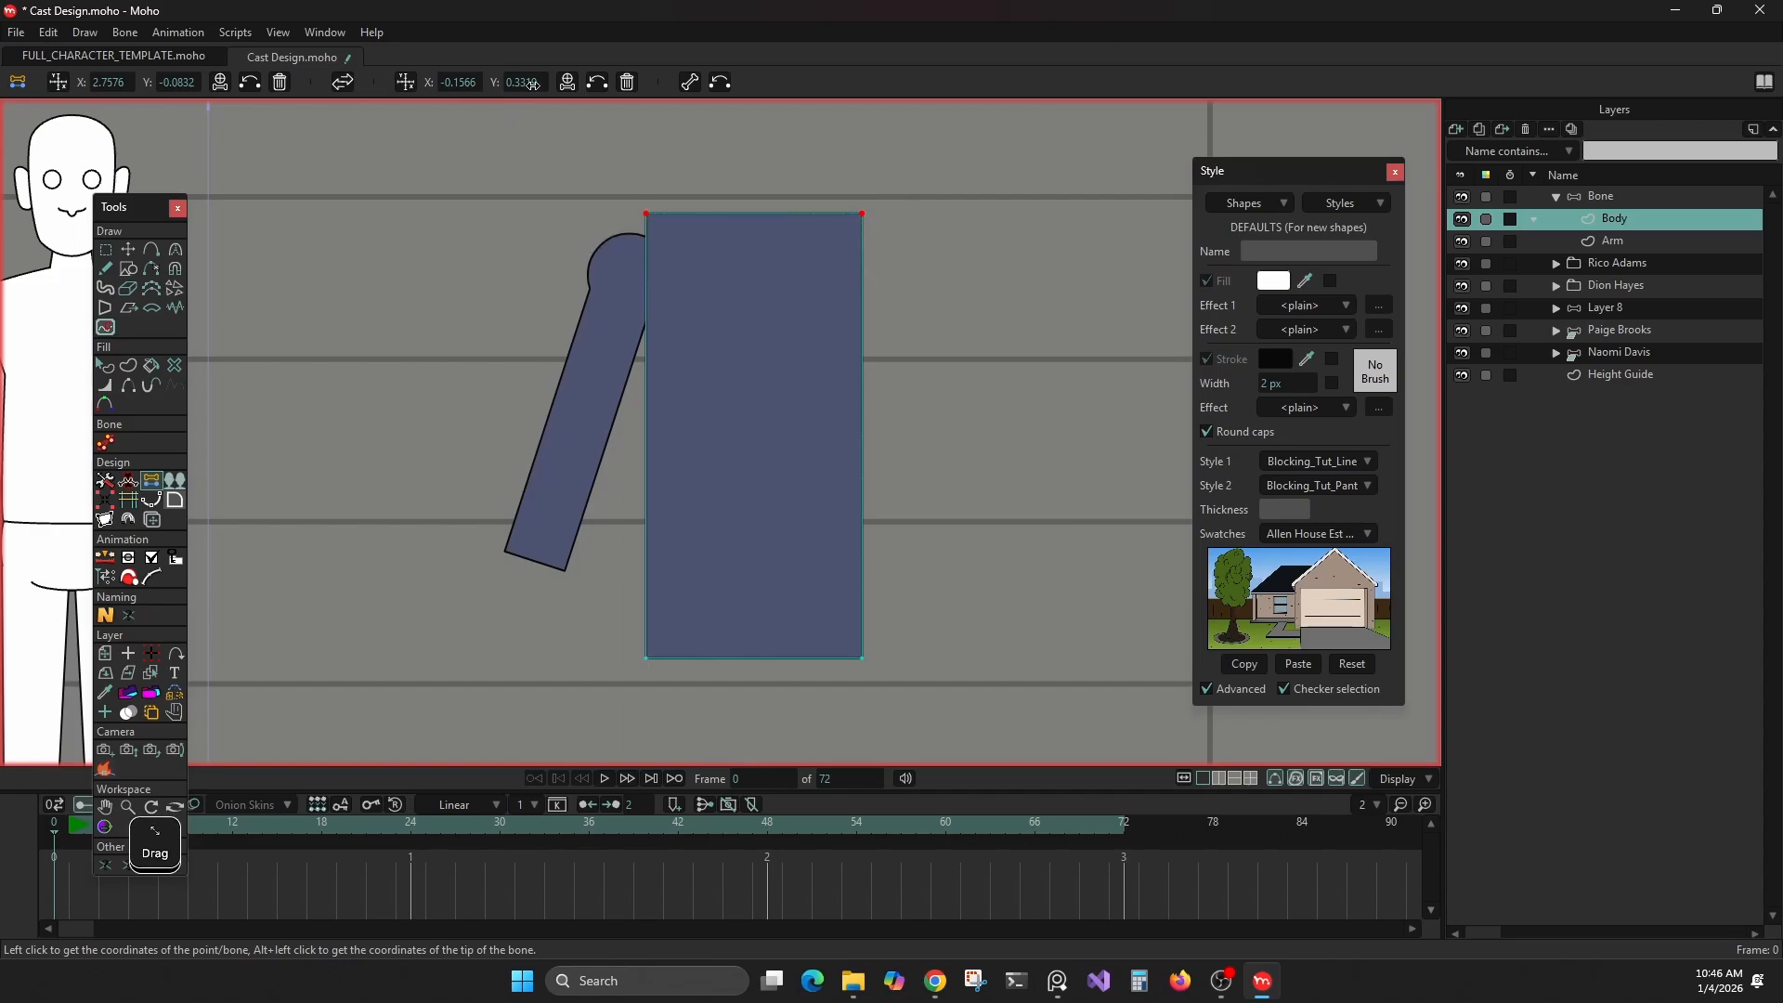
{"action": "left_click", "coordinate": [415, 82]}
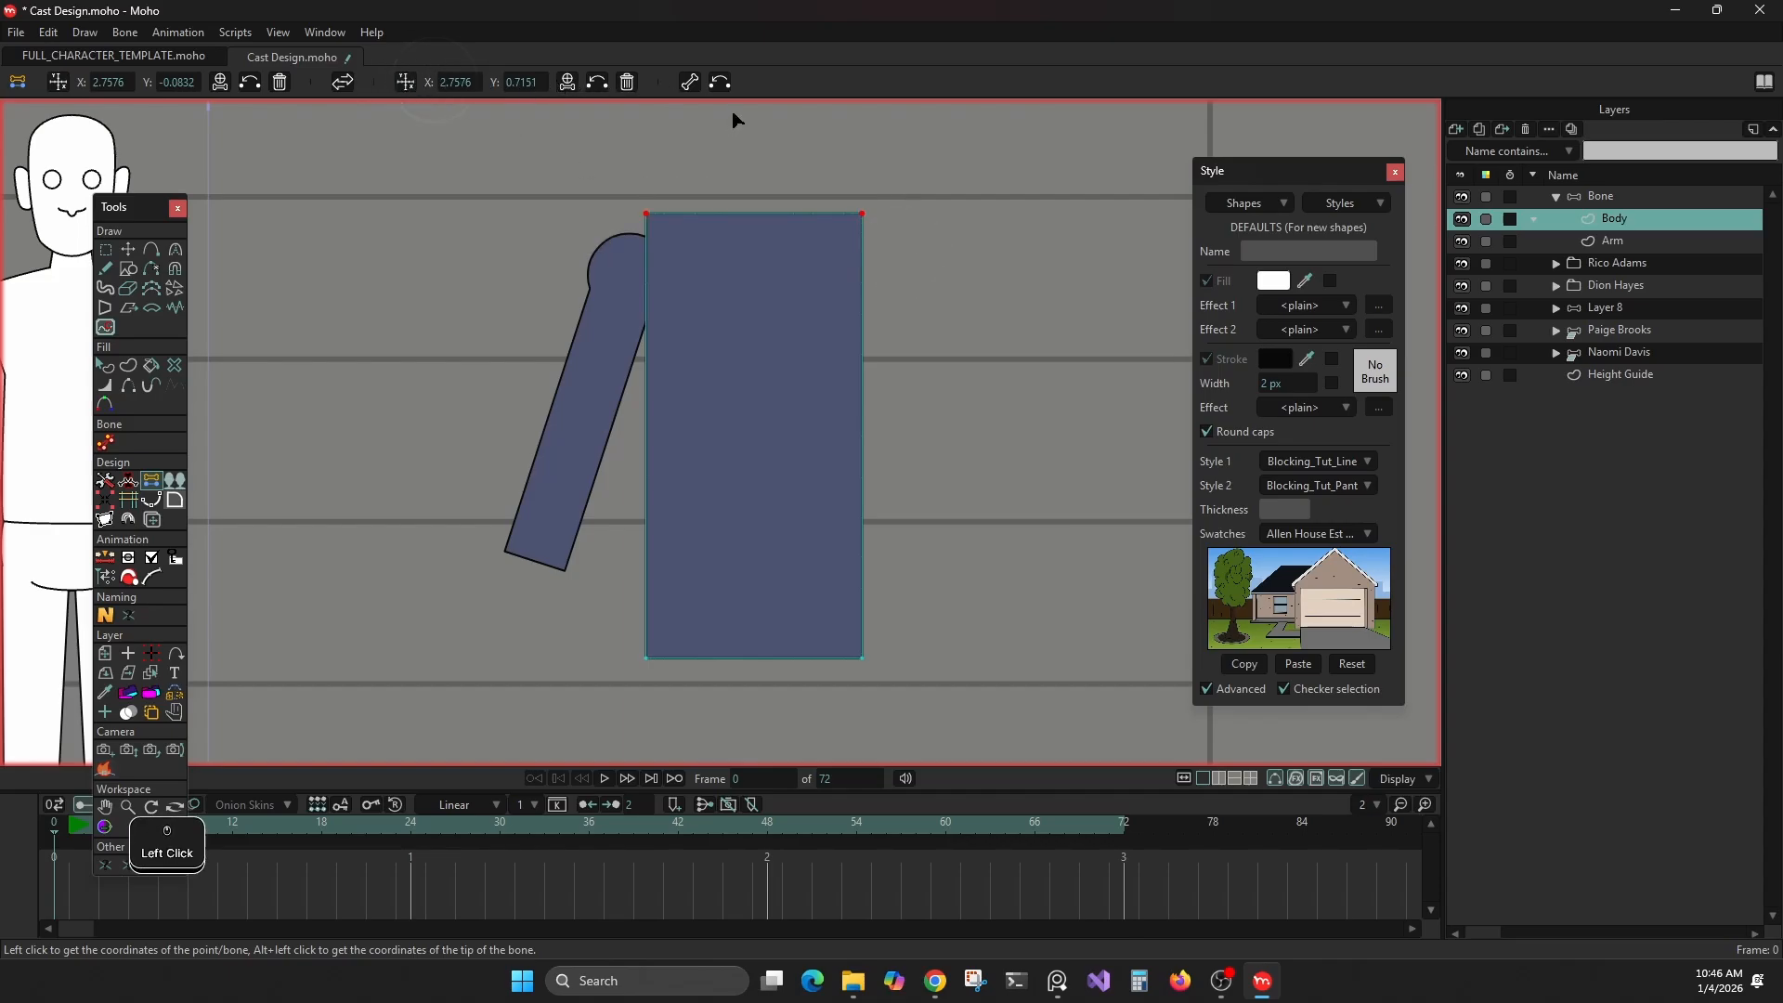
{"action": "left_click", "coordinate": [689, 82]}
Switch to the Arm layer and try to pick out the shoulder circle's points
{"action": "right_click", "coordinate": [609, 325], "text": "alt"}
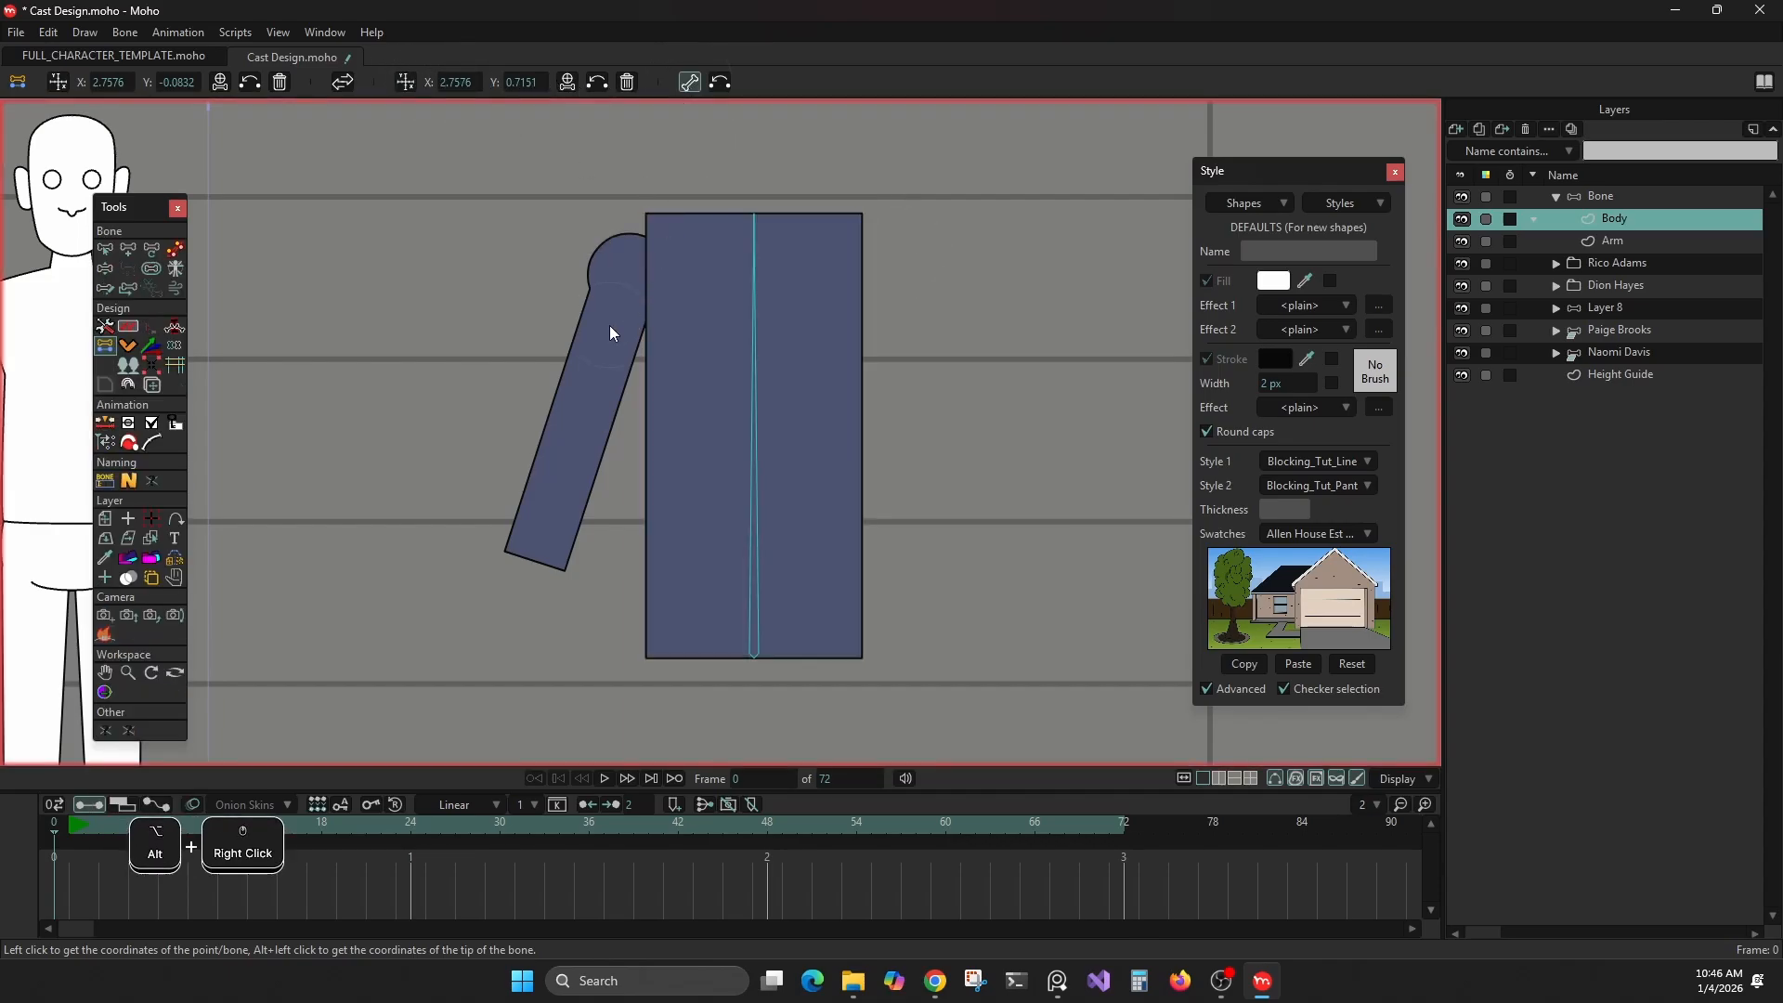
{"action": "right_click", "coordinate": [606, 262], "text": "alt"}
{"action": "left_click_drag", "start_coordinate": [543, 179], "coordinate": [604, 215]}
{"action": "left_click", "coordinate": [604, 234], "text": "alt"}
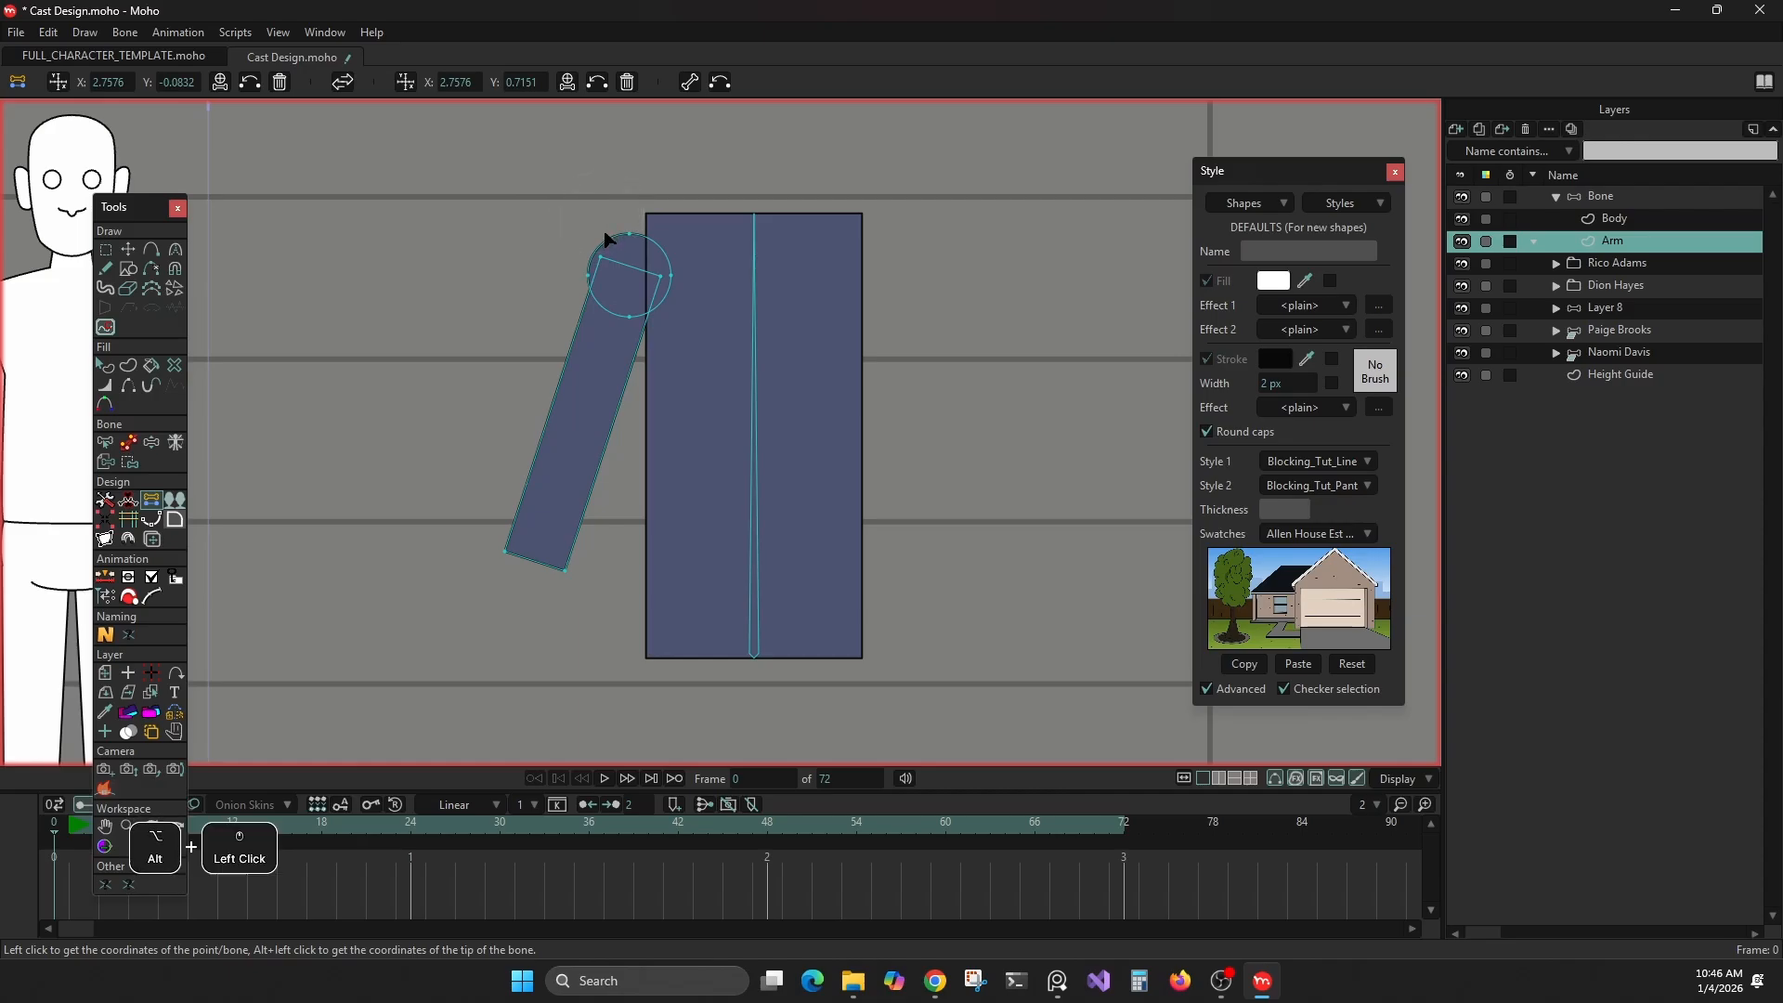
{"action": "left_click", "coordinate": [605, 232], "text": "alt"}
{"action": "left_click", "coordinate": [606, 238], "text": "alt"}
{"action": "left_click", "coordinate": [604, 239], "text": "alt"}
{"action": "left_click", "coordinate": [605, 242], "text": "alt"}
{"action": "left_click", "coordinate": [605, 245], "text": "alt"}
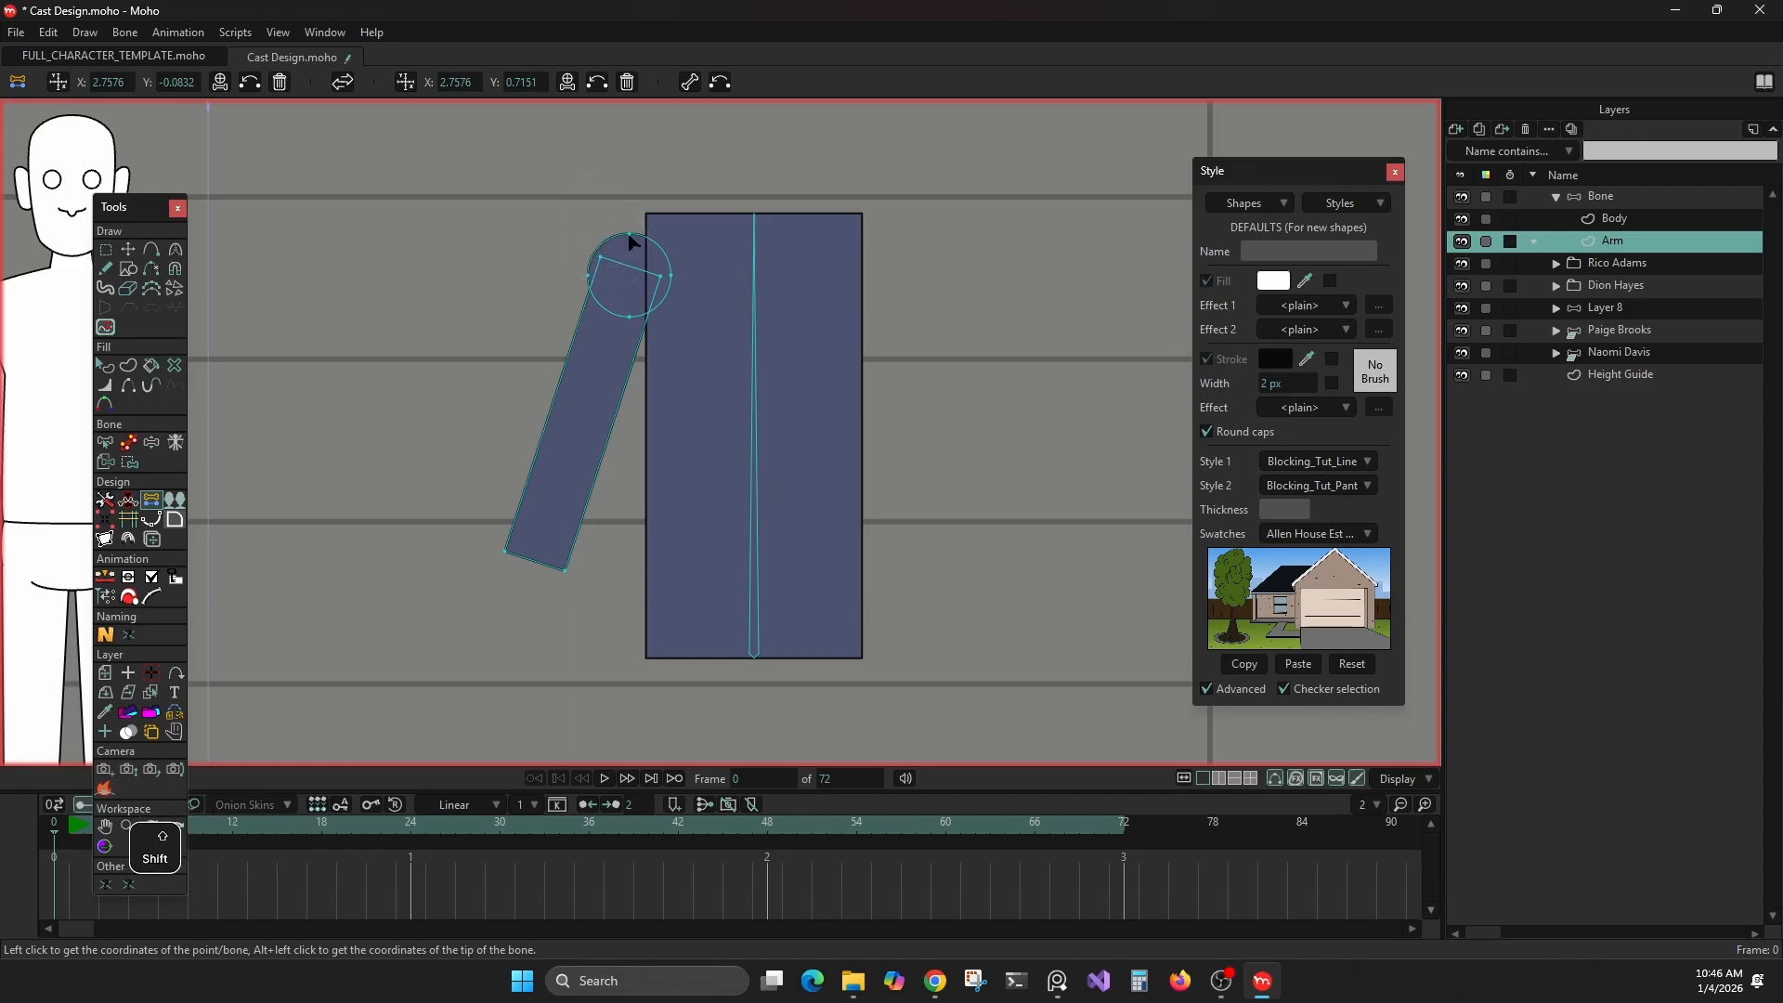
{"action": "left_click", "coordinate": [629, 235], "text": "shift"}
{"action": "left_click", "coordinate": [613, 240], "text": "shift"}
{"action": "left_click", "coordinate": [611, 239], "text": "ctrl"}
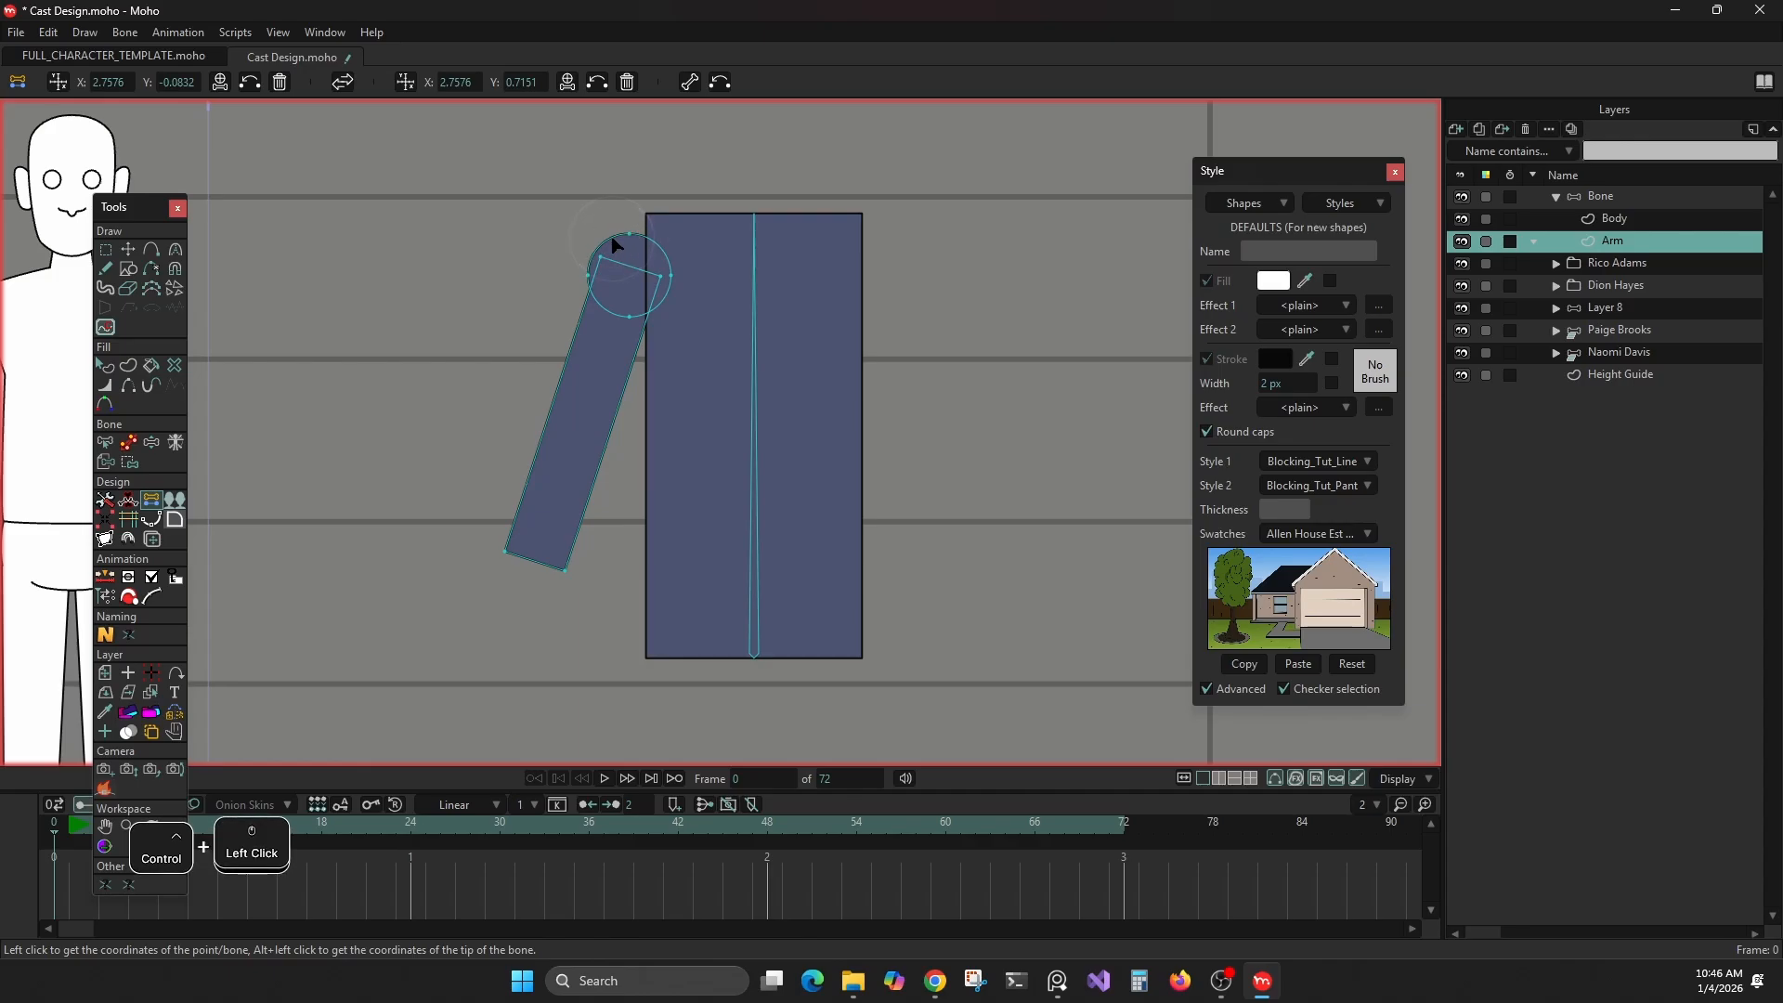
Create an arm bone from the centre of the shoulder circle's four points to the midpoint of the arm's two lower end points
{"action": "left_click_drag", "start_coordinate": [529, 190], "coordinate": [715, 319]}
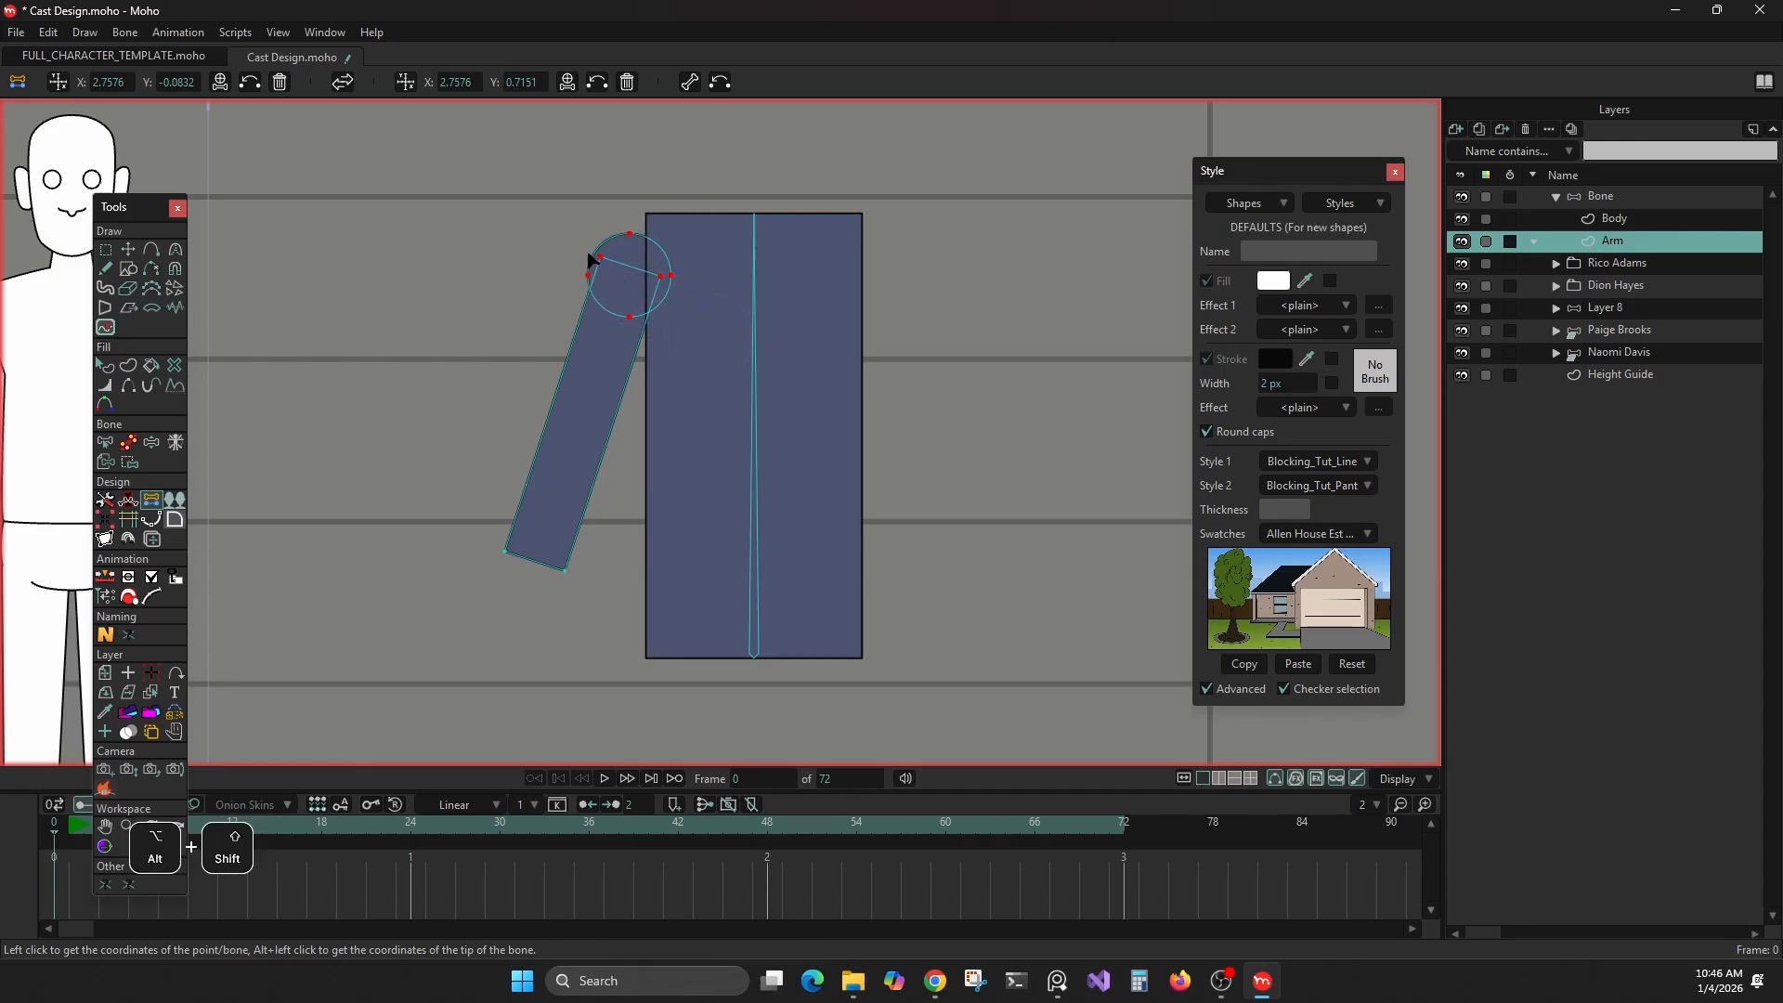
{"action": "left_click", "coordinate": [615, 264], "text": "alt+shift"}
{"action": "left_click", "coordinate": [668, 278], "text": "alt+shift"}
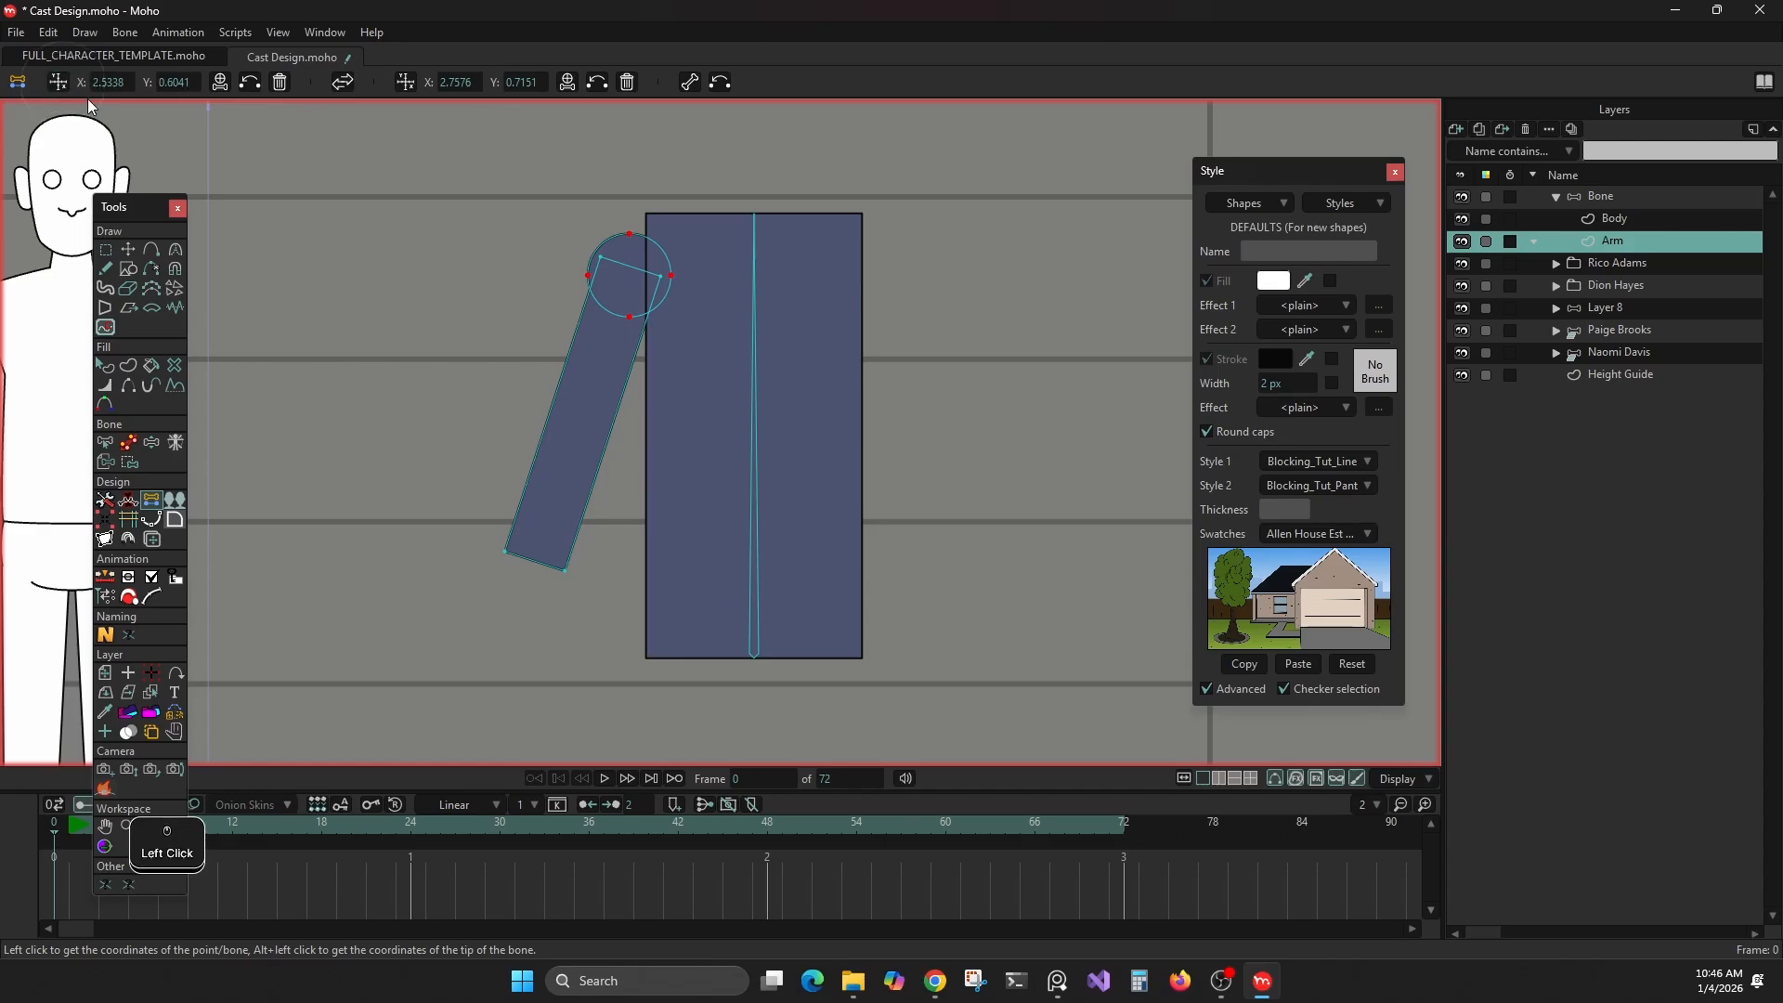
{"action": "left_click_drag", "start_coordinate": [446, 509], "coordinate": [630, 660]}
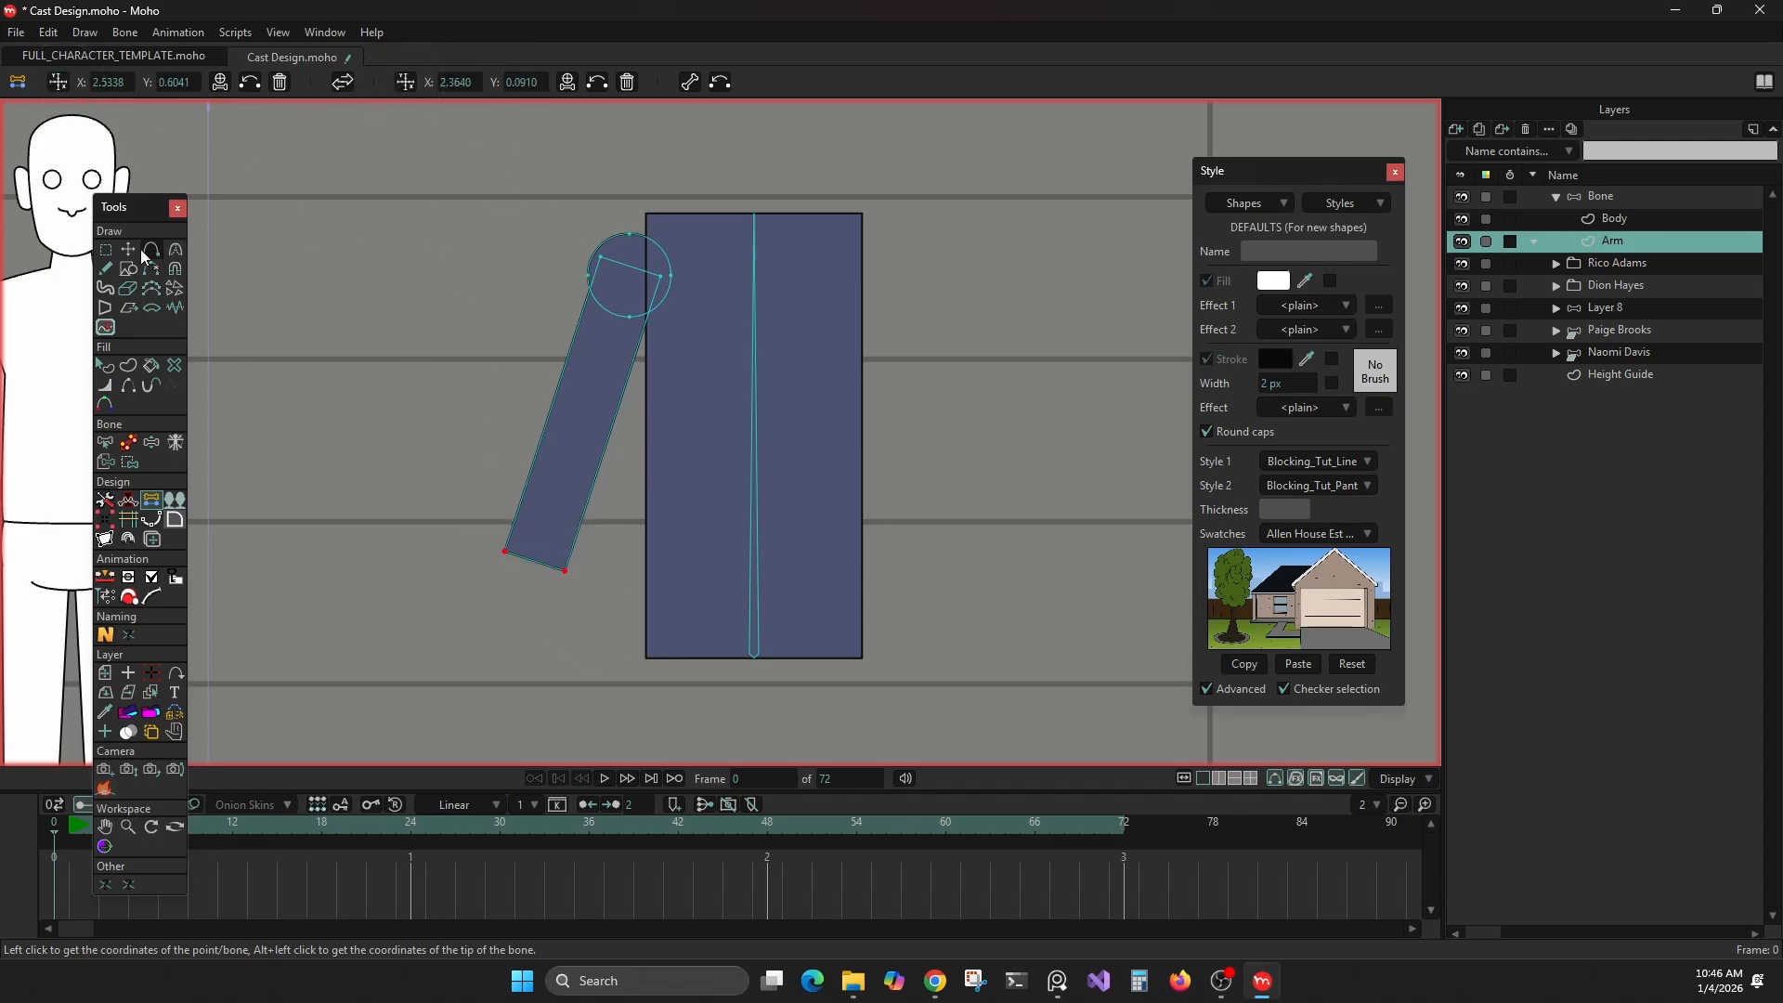
{"action": "left_click", "coordinate": [689, 82]}
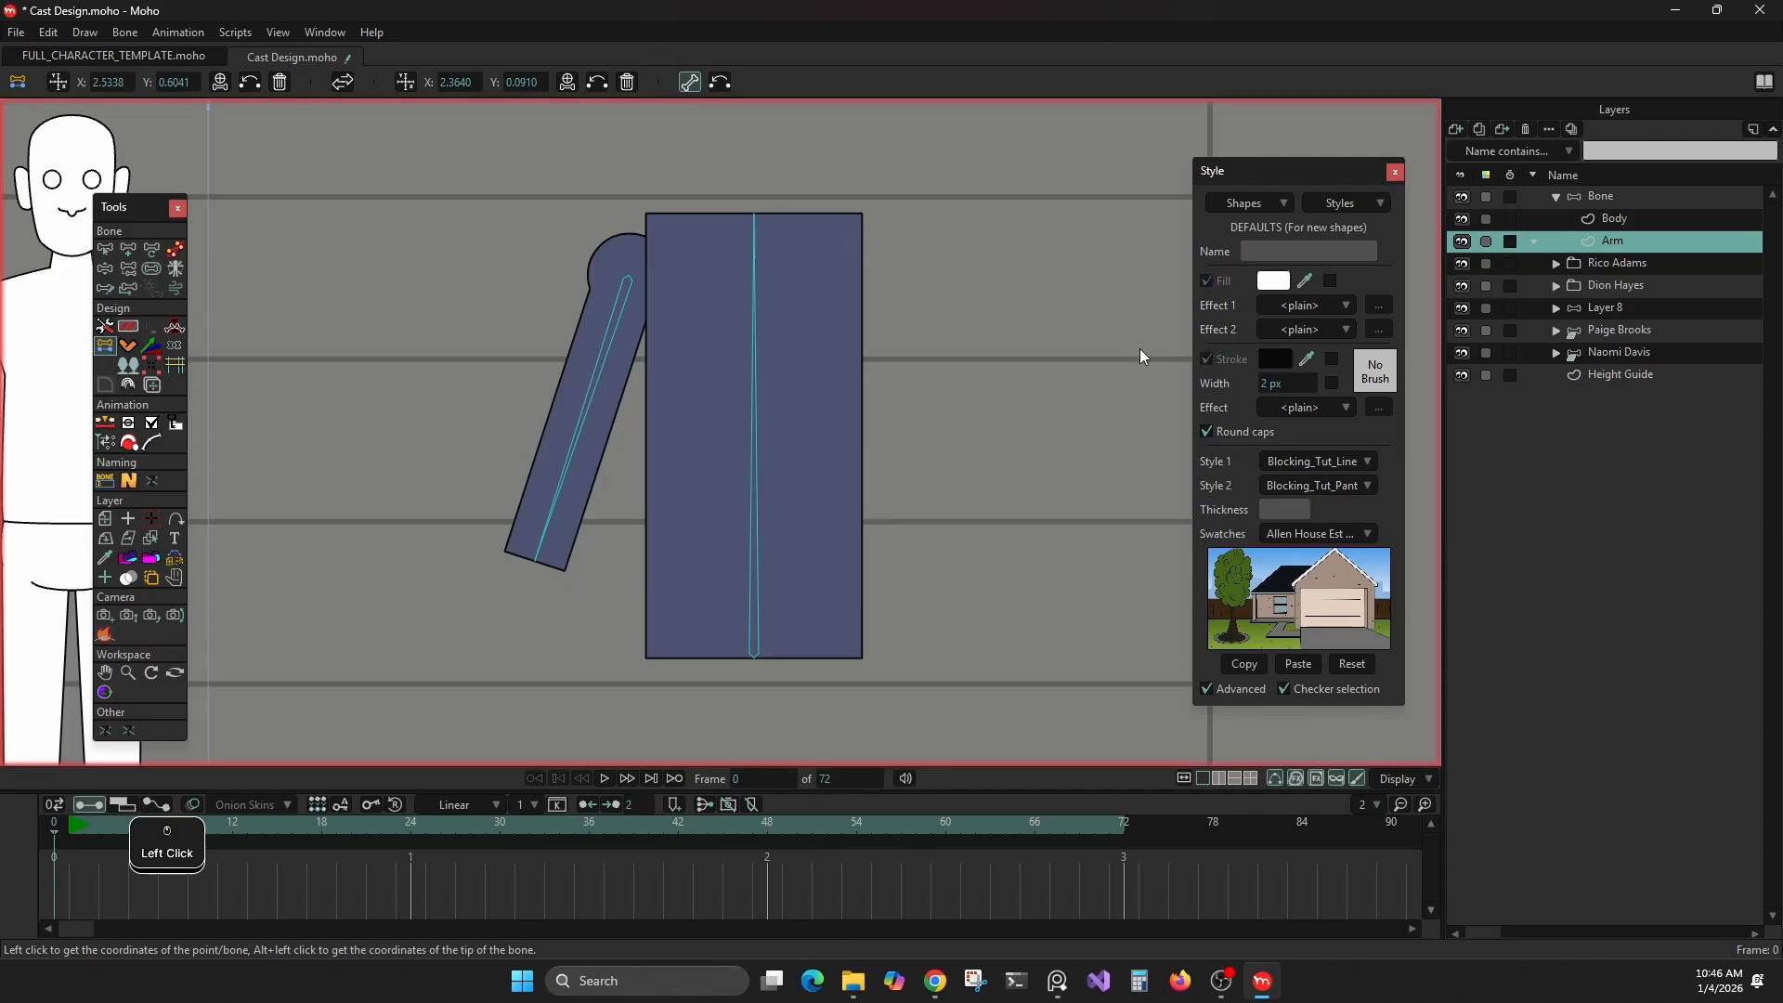
Parent the arm bone to the vertical body bone
{"action": "left_click", "coordinate": [128, 268]}
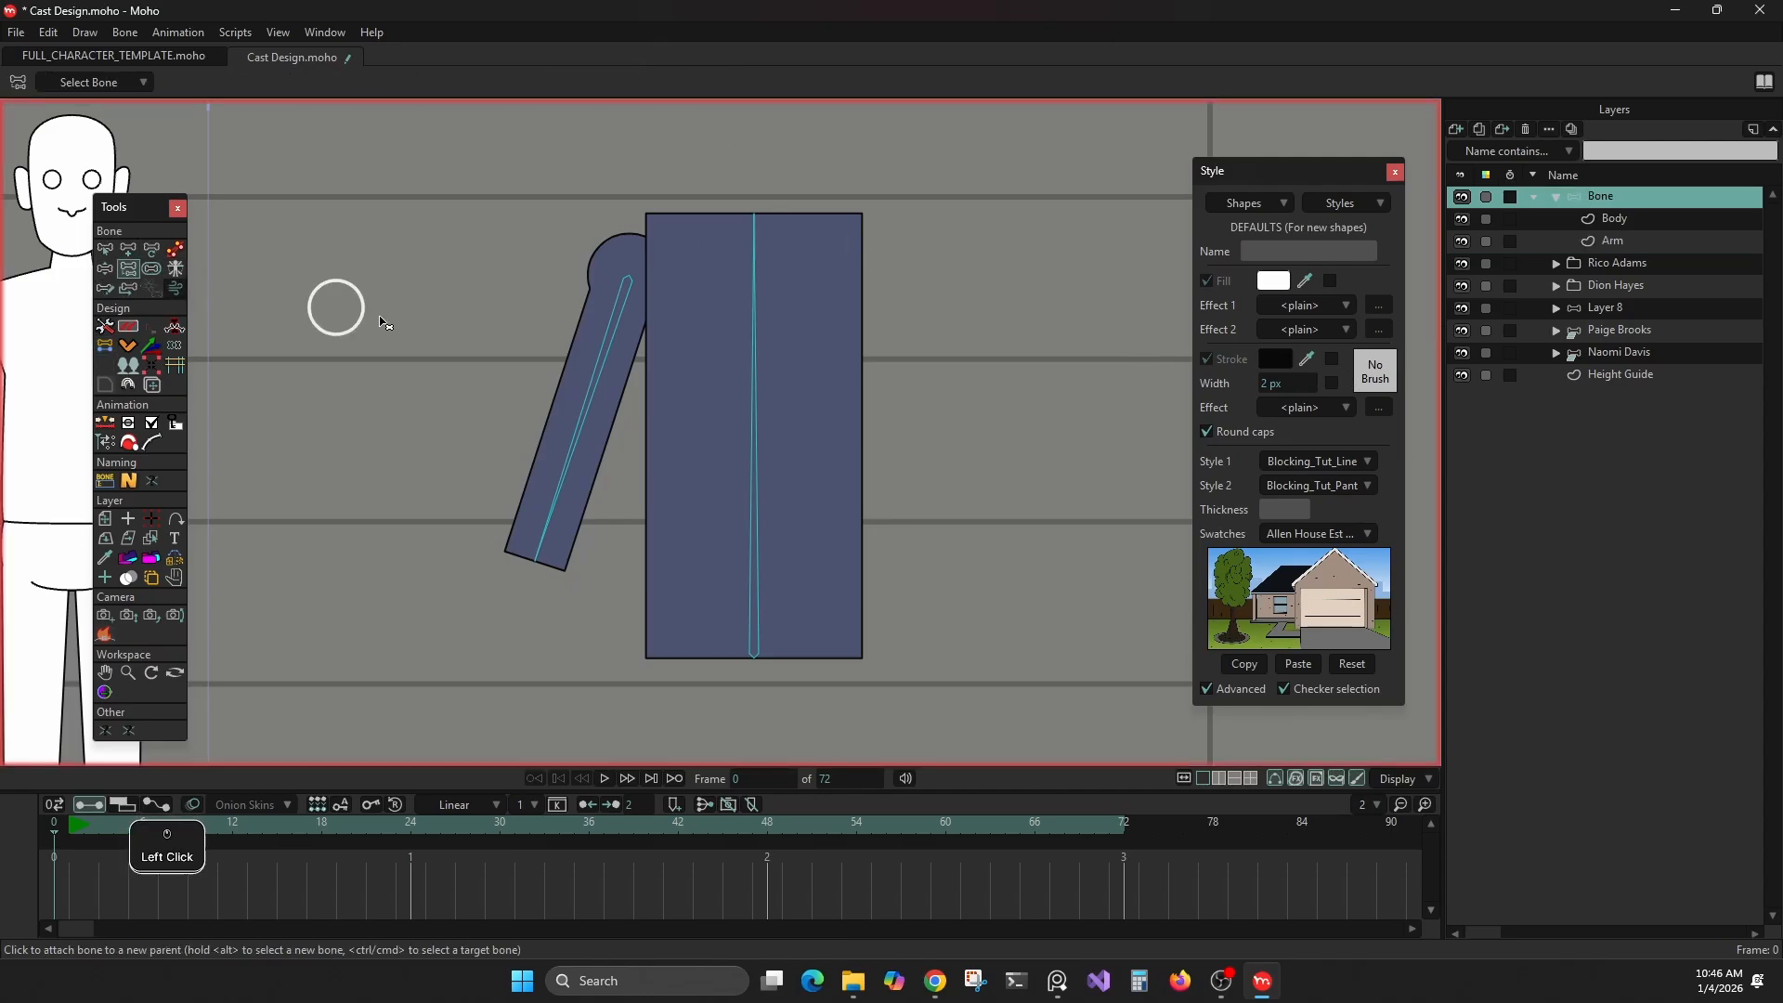
{"action": "left_click", "coordinate": [613, 340]}
{"action": "left_click", "coordinate": [756, 311]}
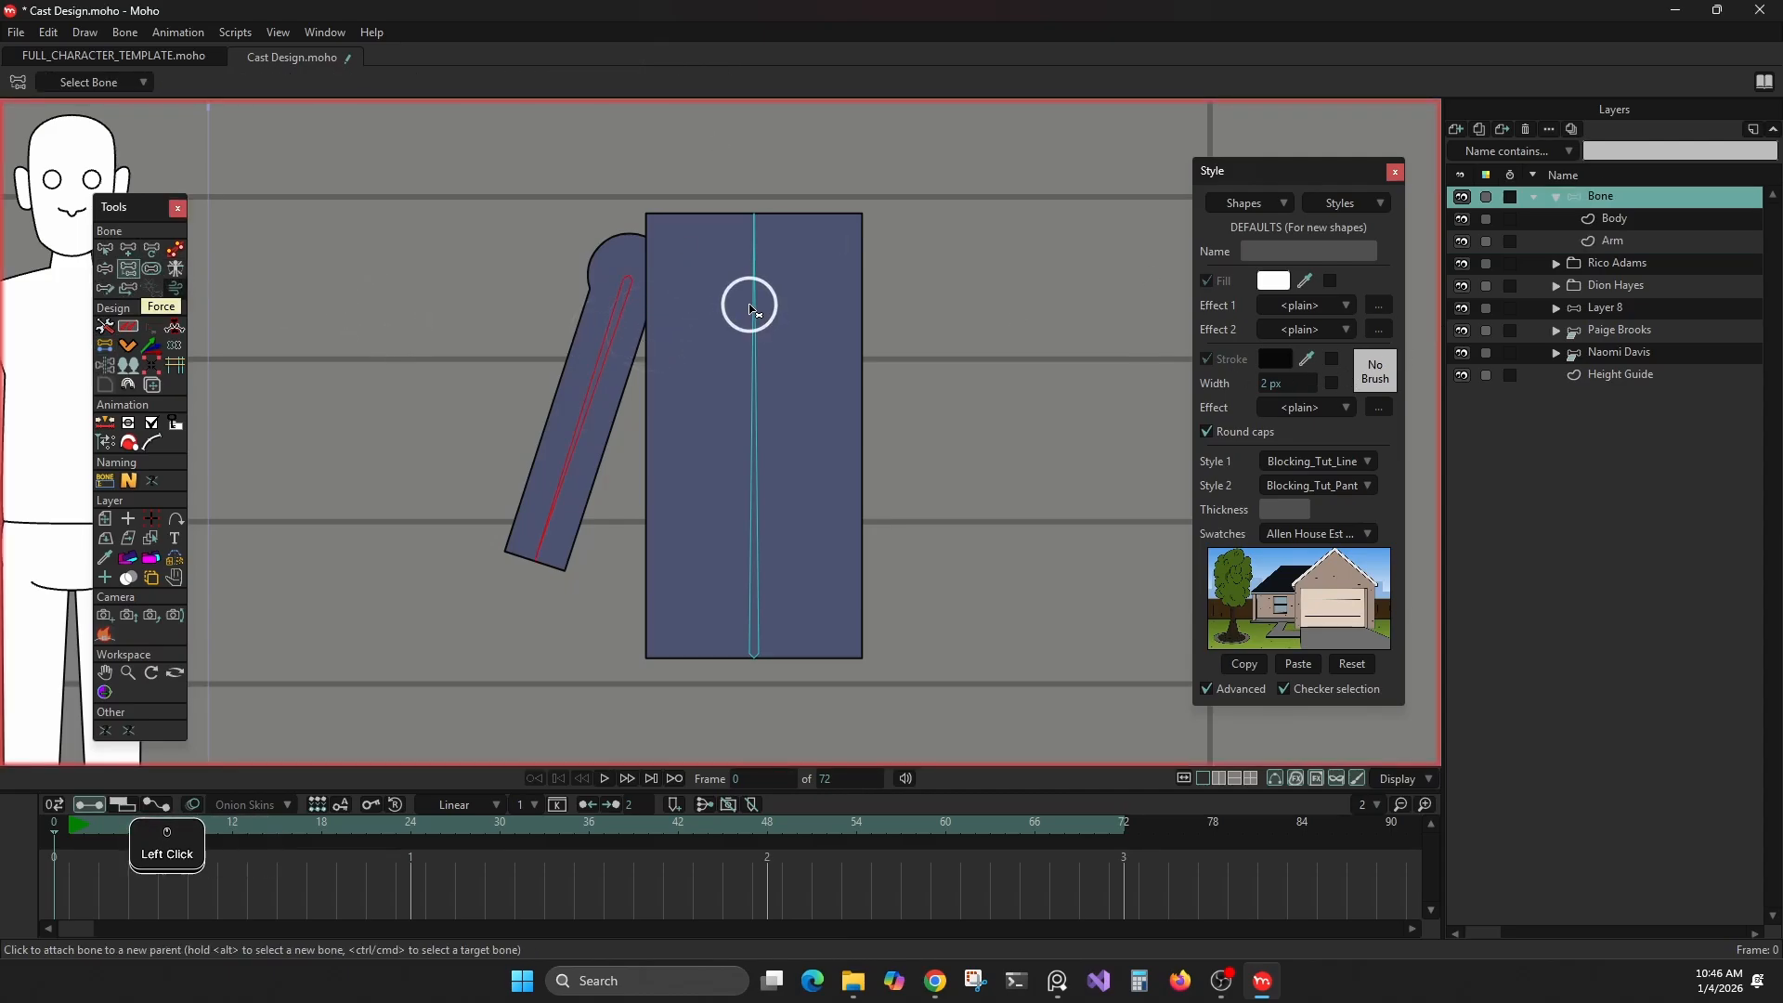
{"action": "left_click", "coordinate": [106, 249]}
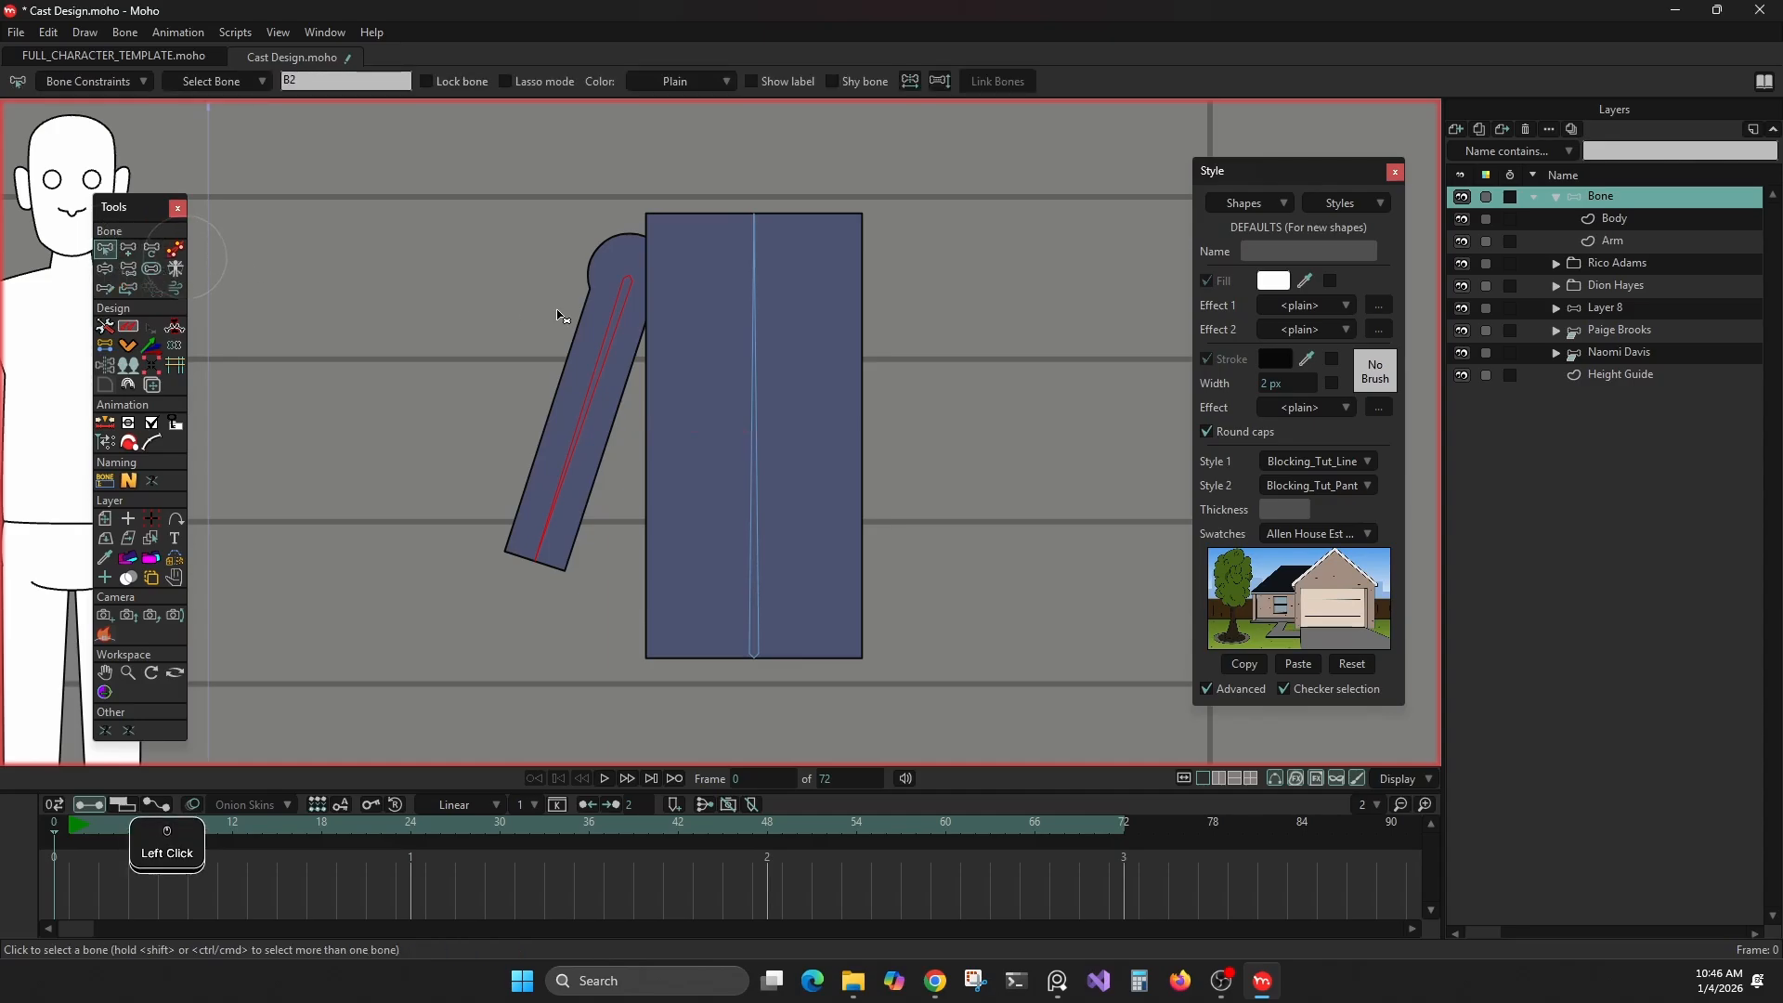
Bind the Body layer to the vertical body bone and the Arm layer to the tilted arm bone
{"action": "left_click", "coordinate": [1588, 218]}
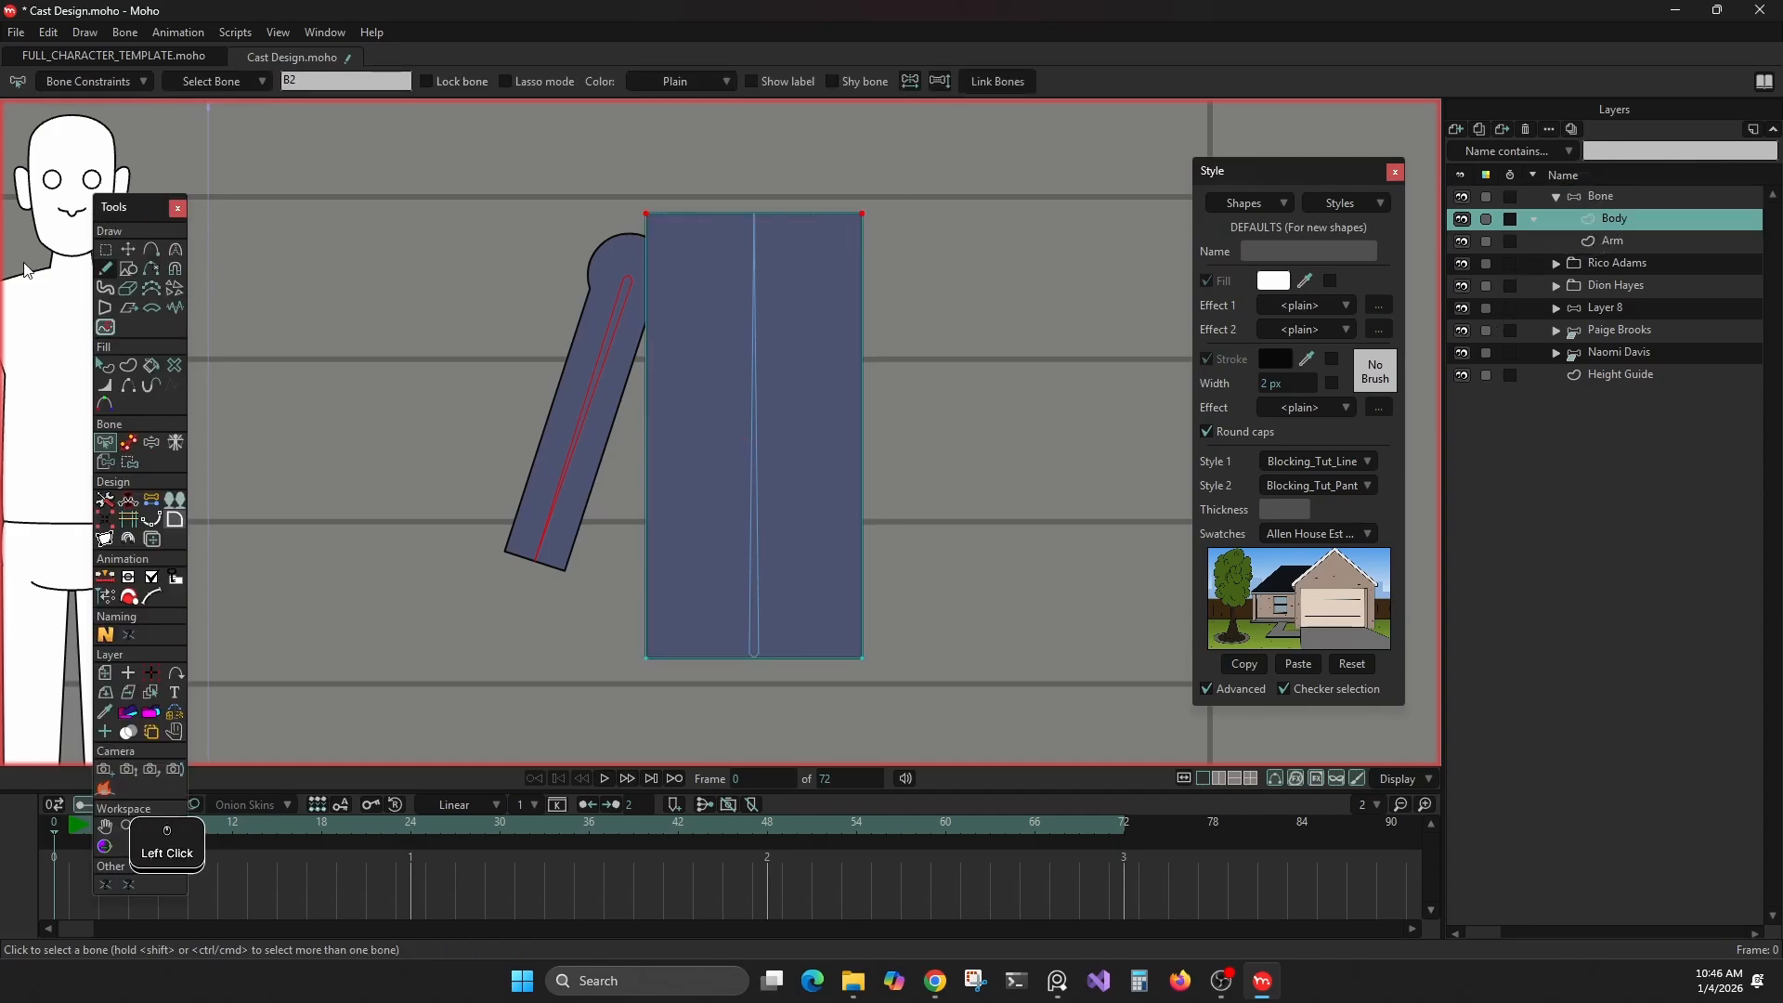
{"action": "left_click", "coordinate": [106, 462]}
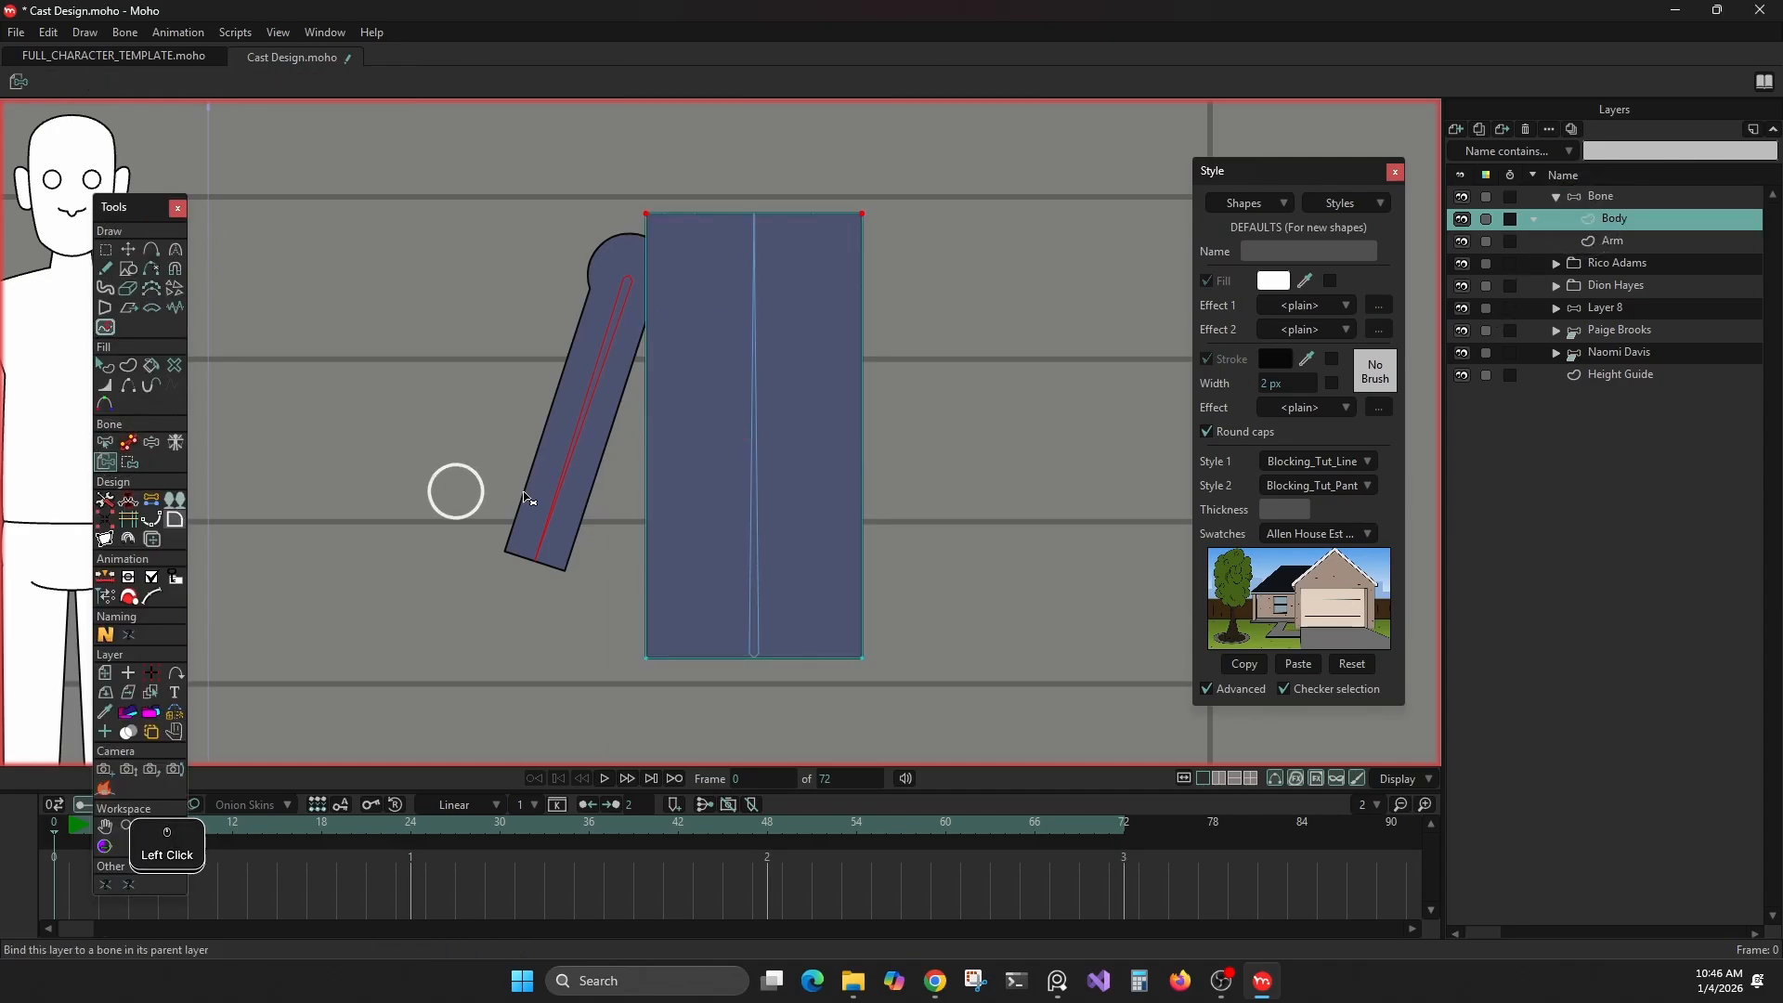
{"action": "left_click", "coordinate": [762, 406]}
{"action": "left_click", "coordinate": [1617, 243]}
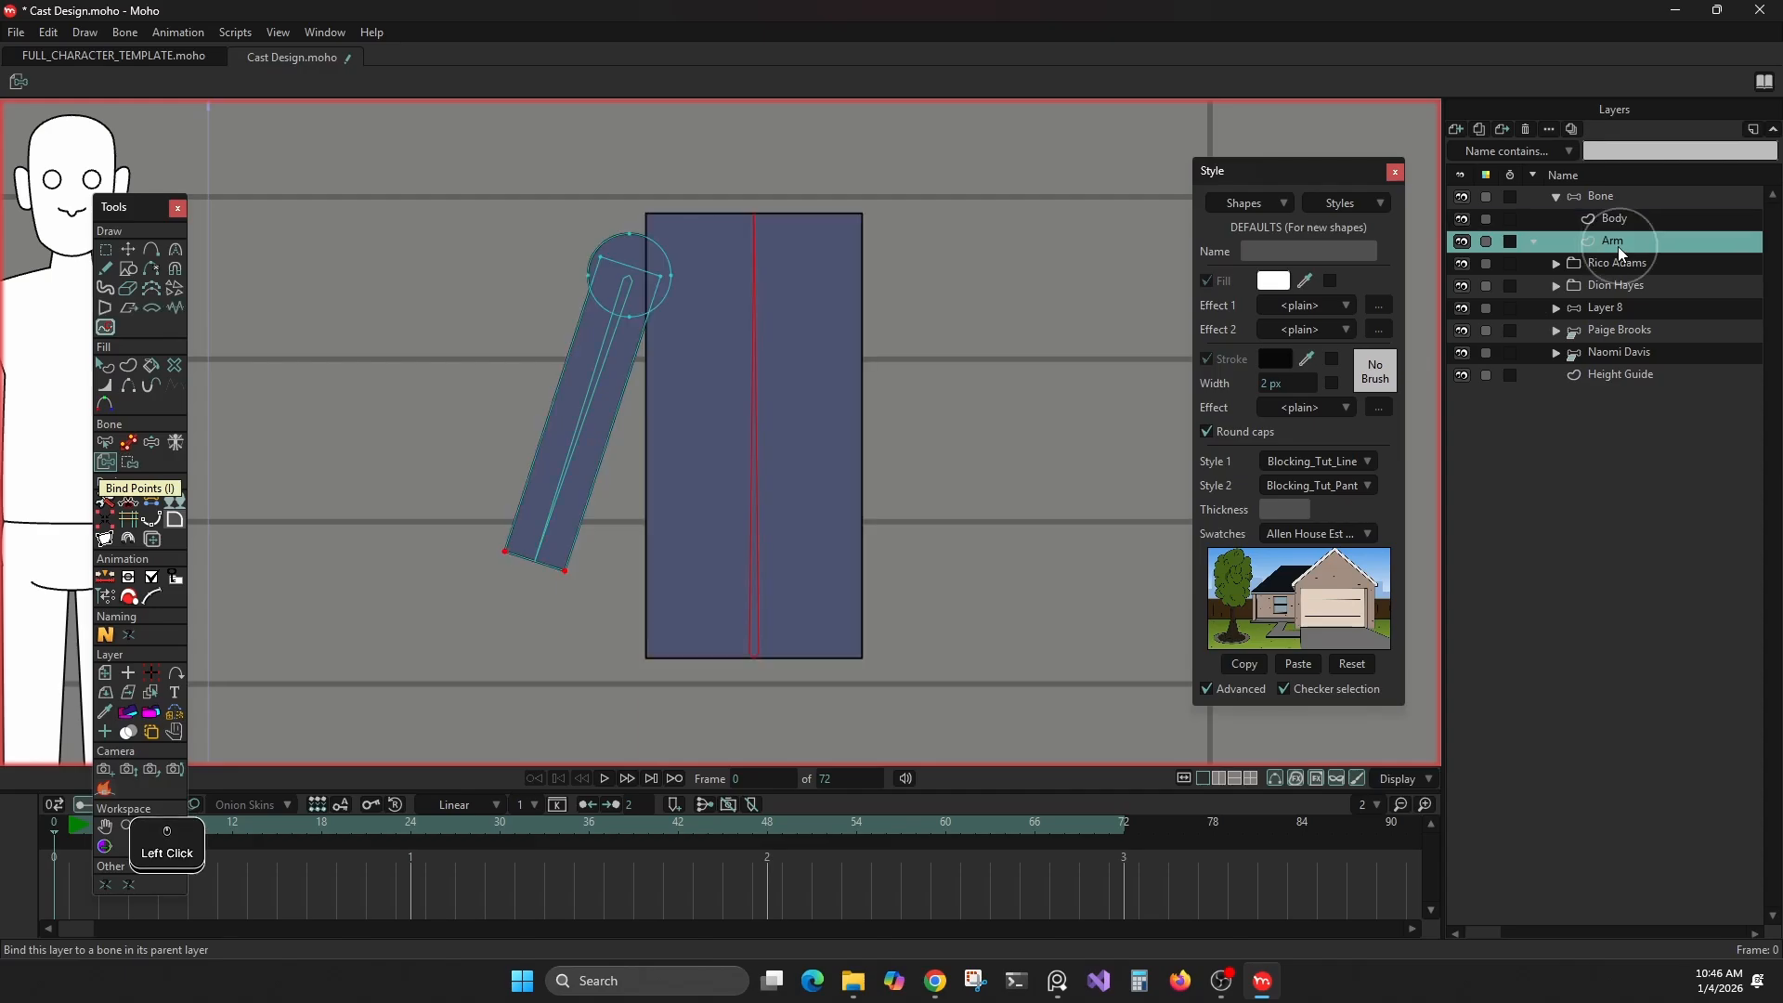
{"action": "left_click", "coordinate": [589, 381]}
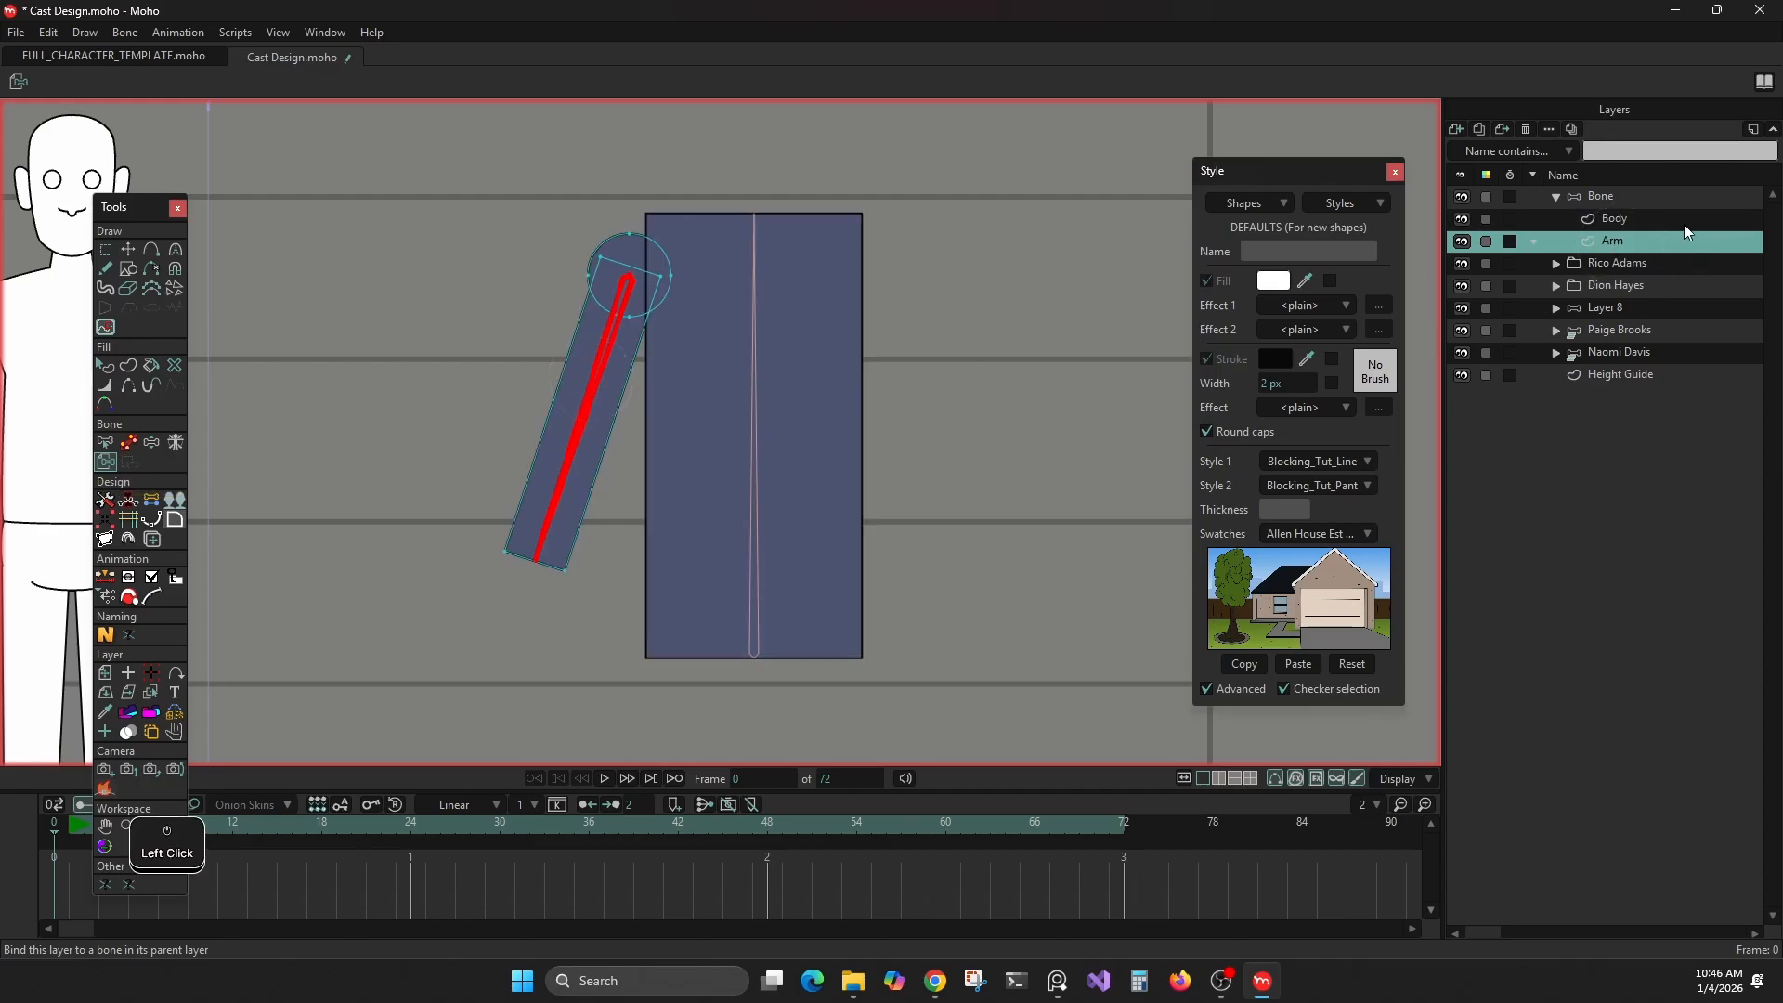
{"action": "left_click", "coordinate": [1614, 219]}
{"action": "scroll", "coordinate": [835, 297], "scroll_direction": "down", "scroll_amount": 2}
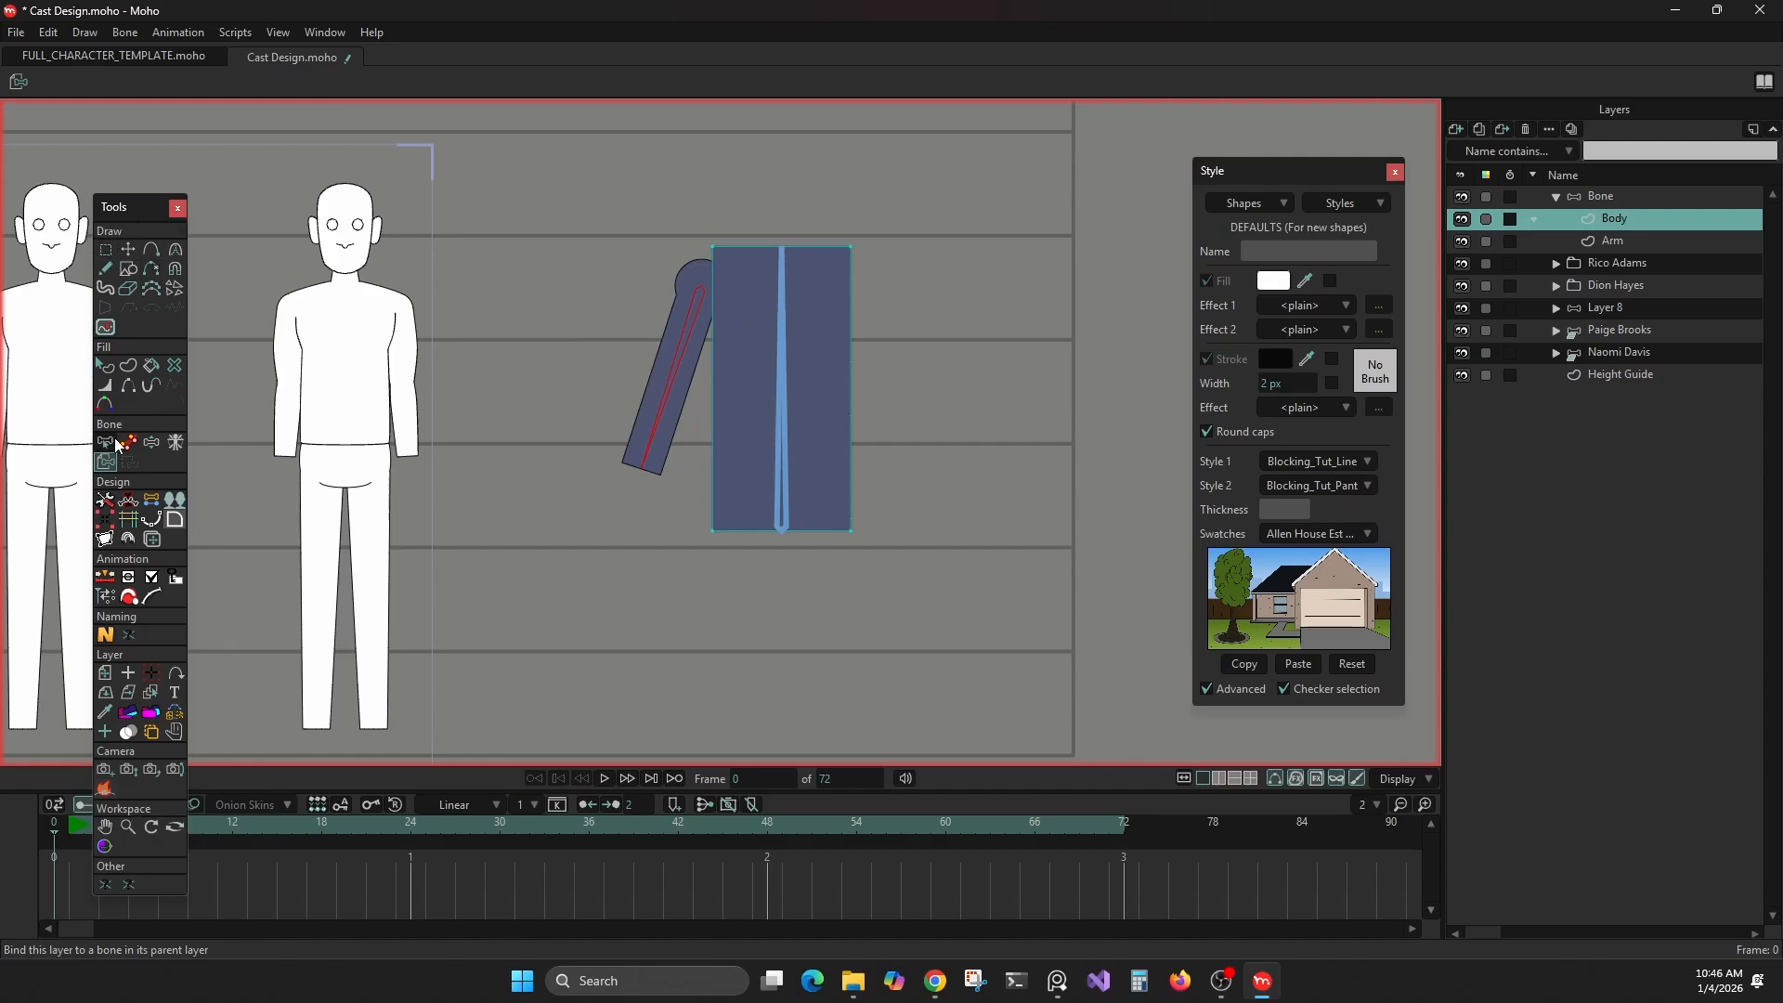
Add a new vector layer named hand directly above the Arm layer
{"action": "left_click", "coordinate": [115, 498]}
{"action": "type", "text": "hand"}
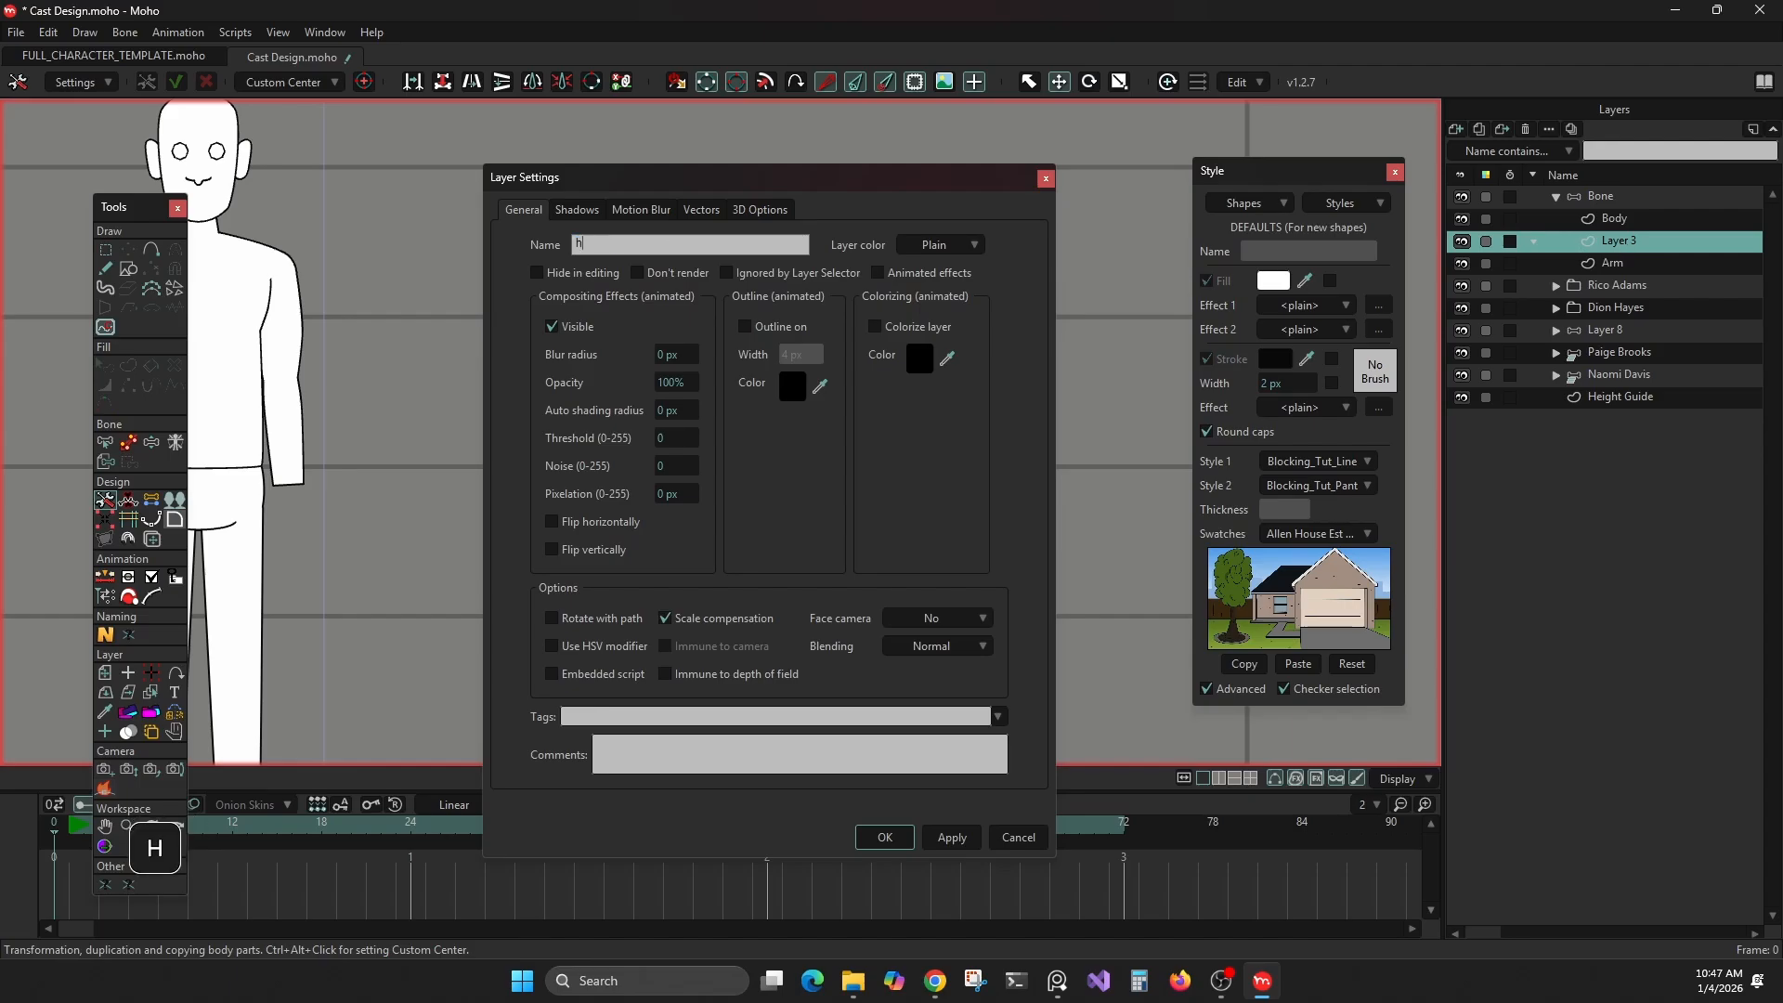
{"action": "key", "text": "Return"}
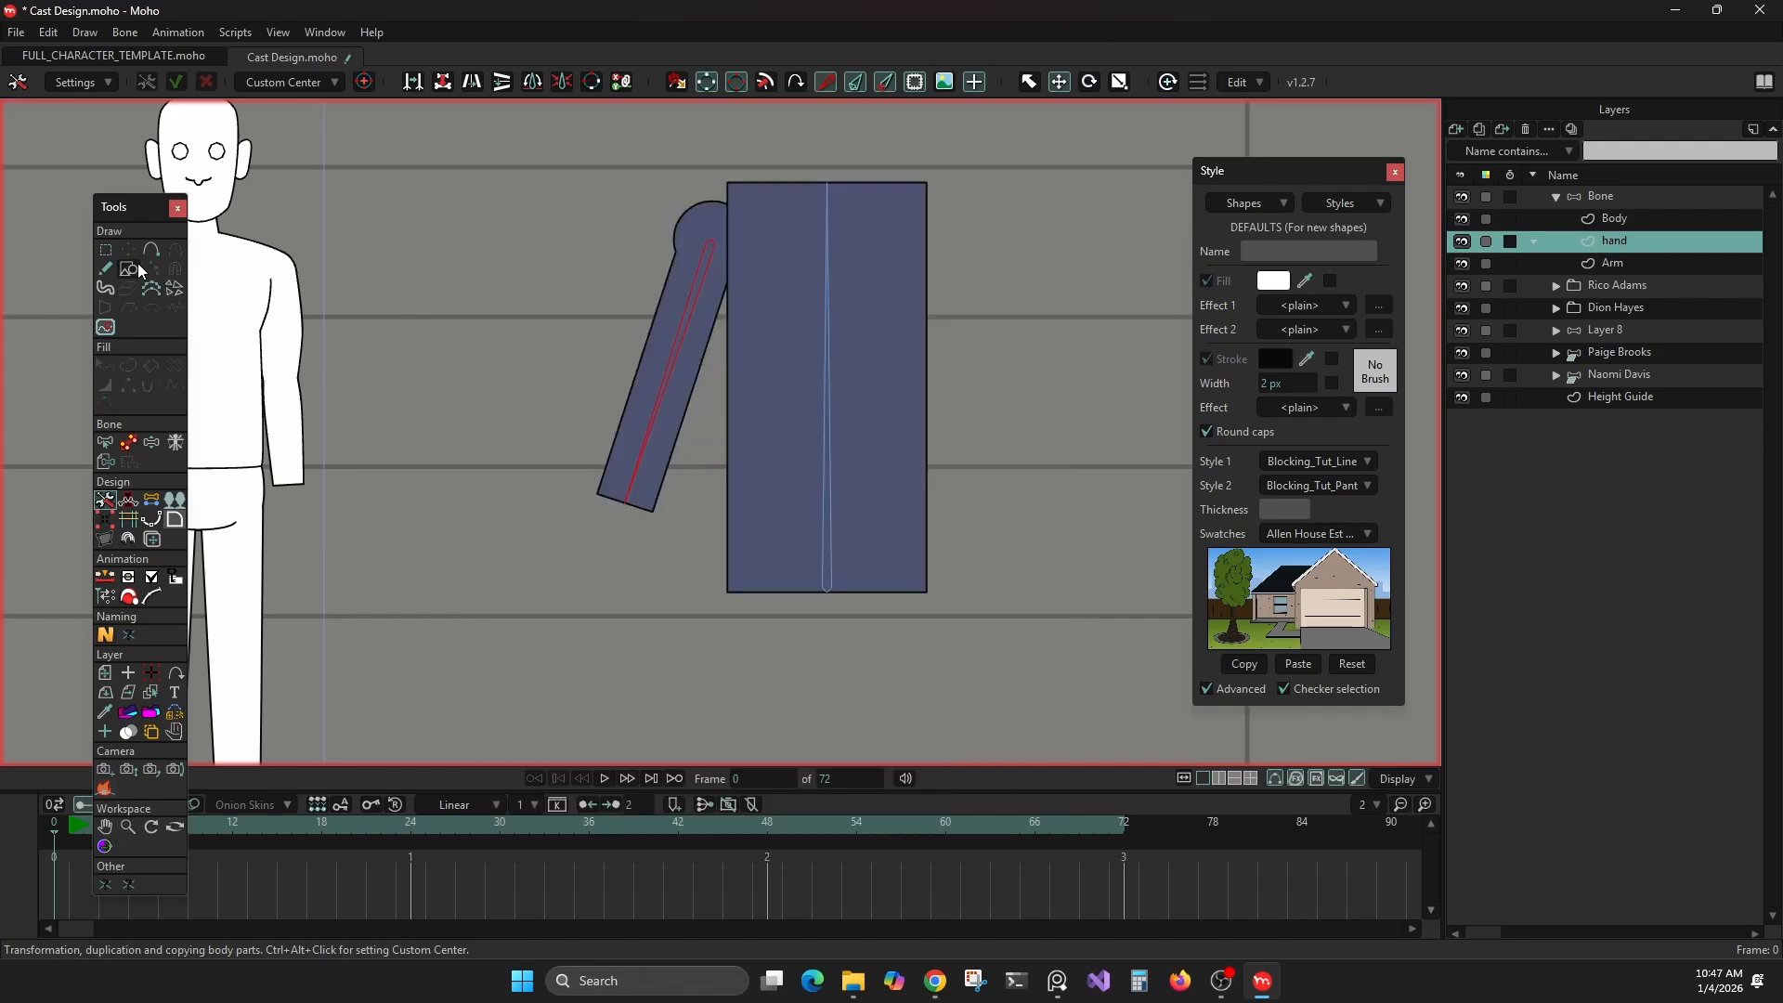
Draw a roughly square hand shape over the arm's lower end on the hand layer and clear the selection
{"action": "left_click", "coordinate": [134, 266]}
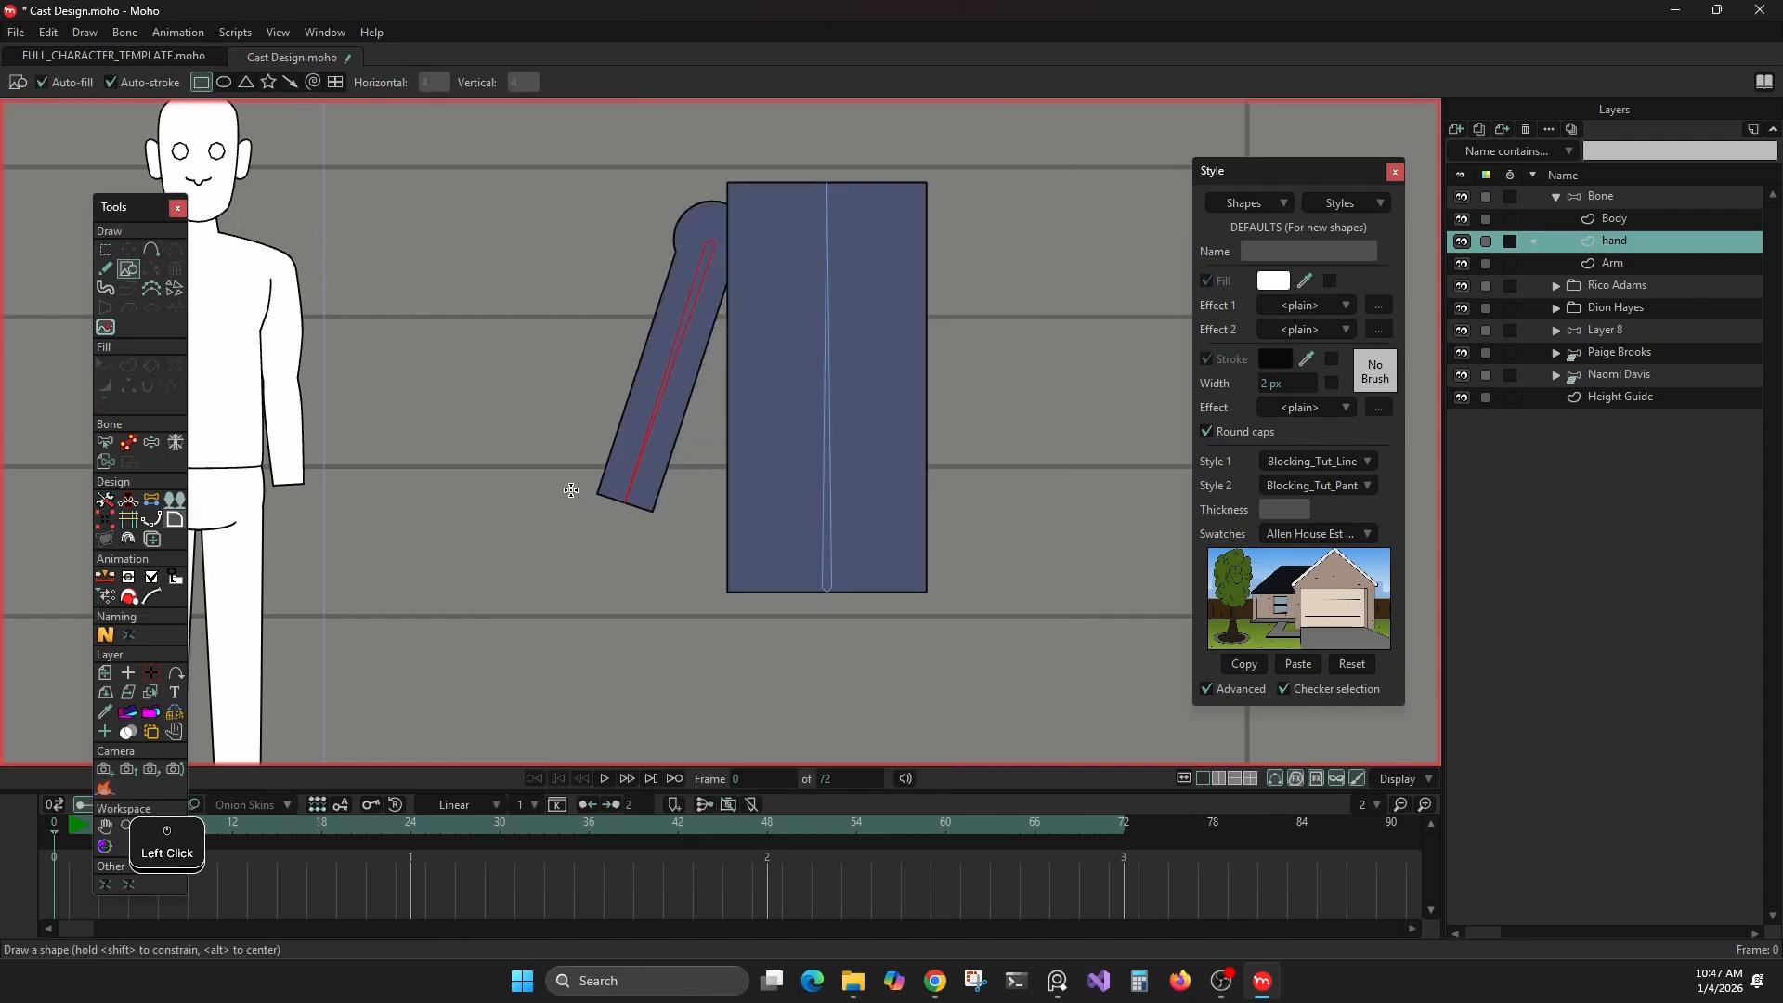
{"action": "left_click_drag", "start_coordinate": [570, 489], "coordinate": [669, 582]}
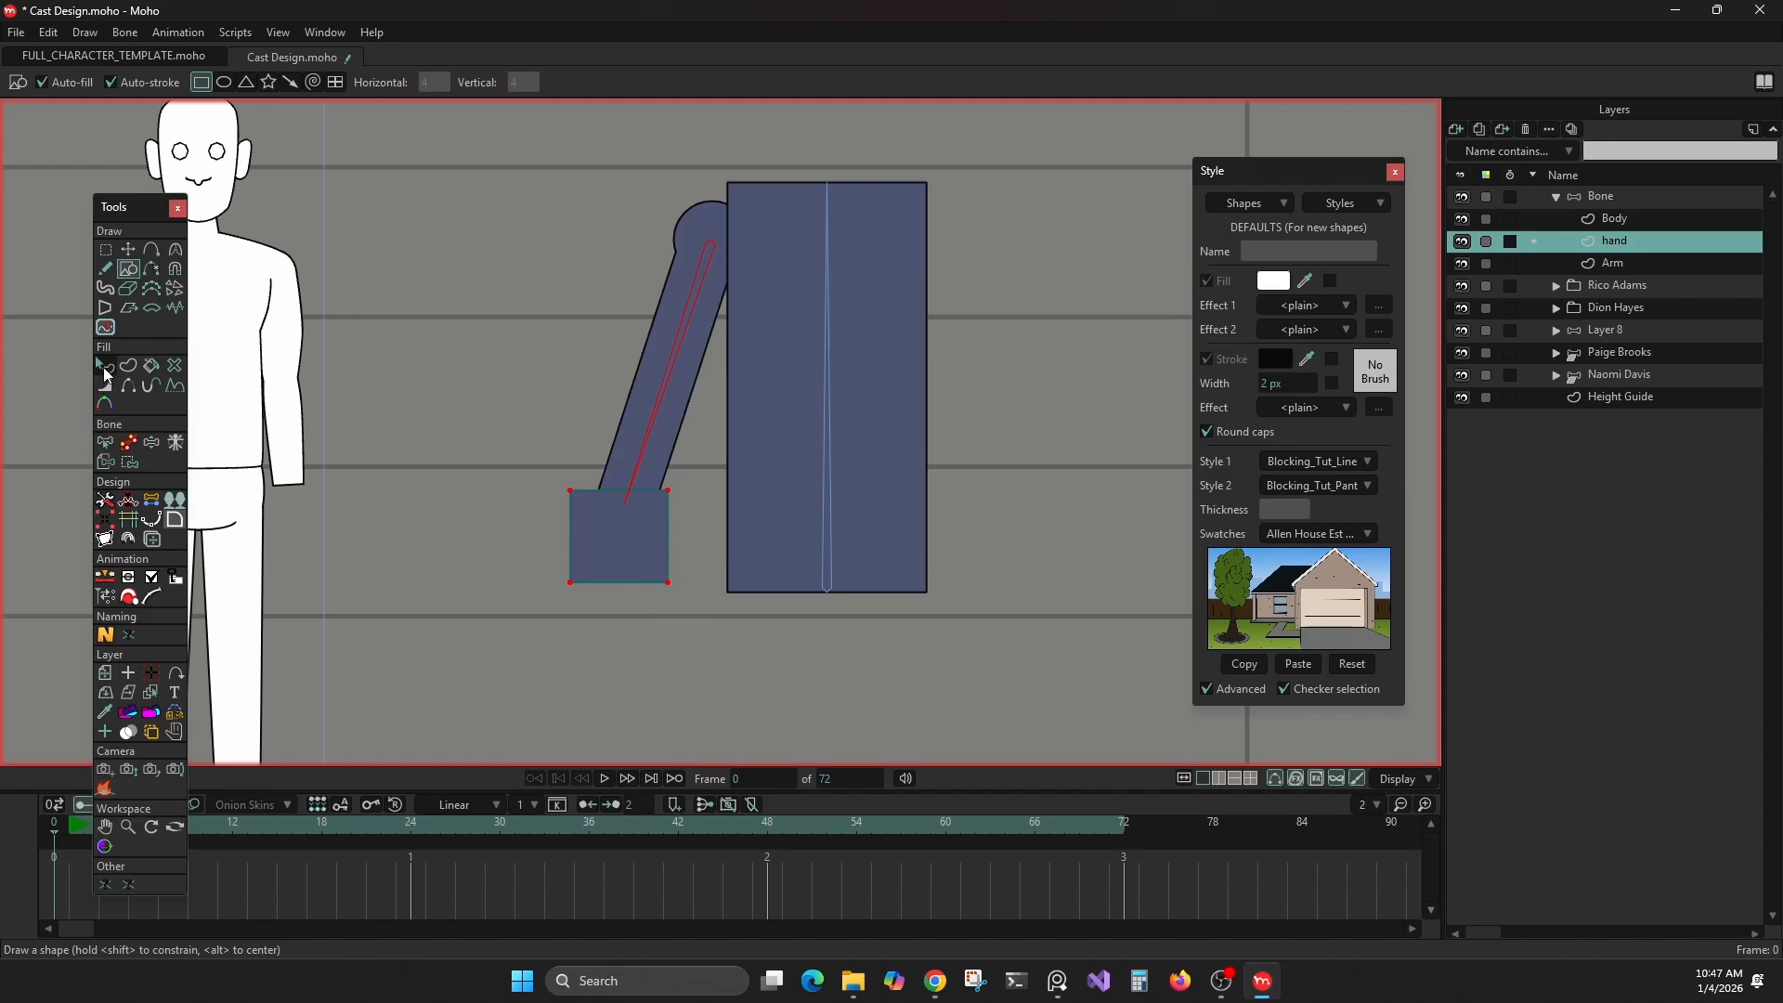
{"action": "left_click", "coordinate": [103, 366]}
{"action": "left_click", "coordinate": [421, 433]}
On the Bone layer, add a bone from the arm bone's lower end down through the hand and set all bones' strength to 0
{"action": "left_click", "coordinate": [1643, 196]}
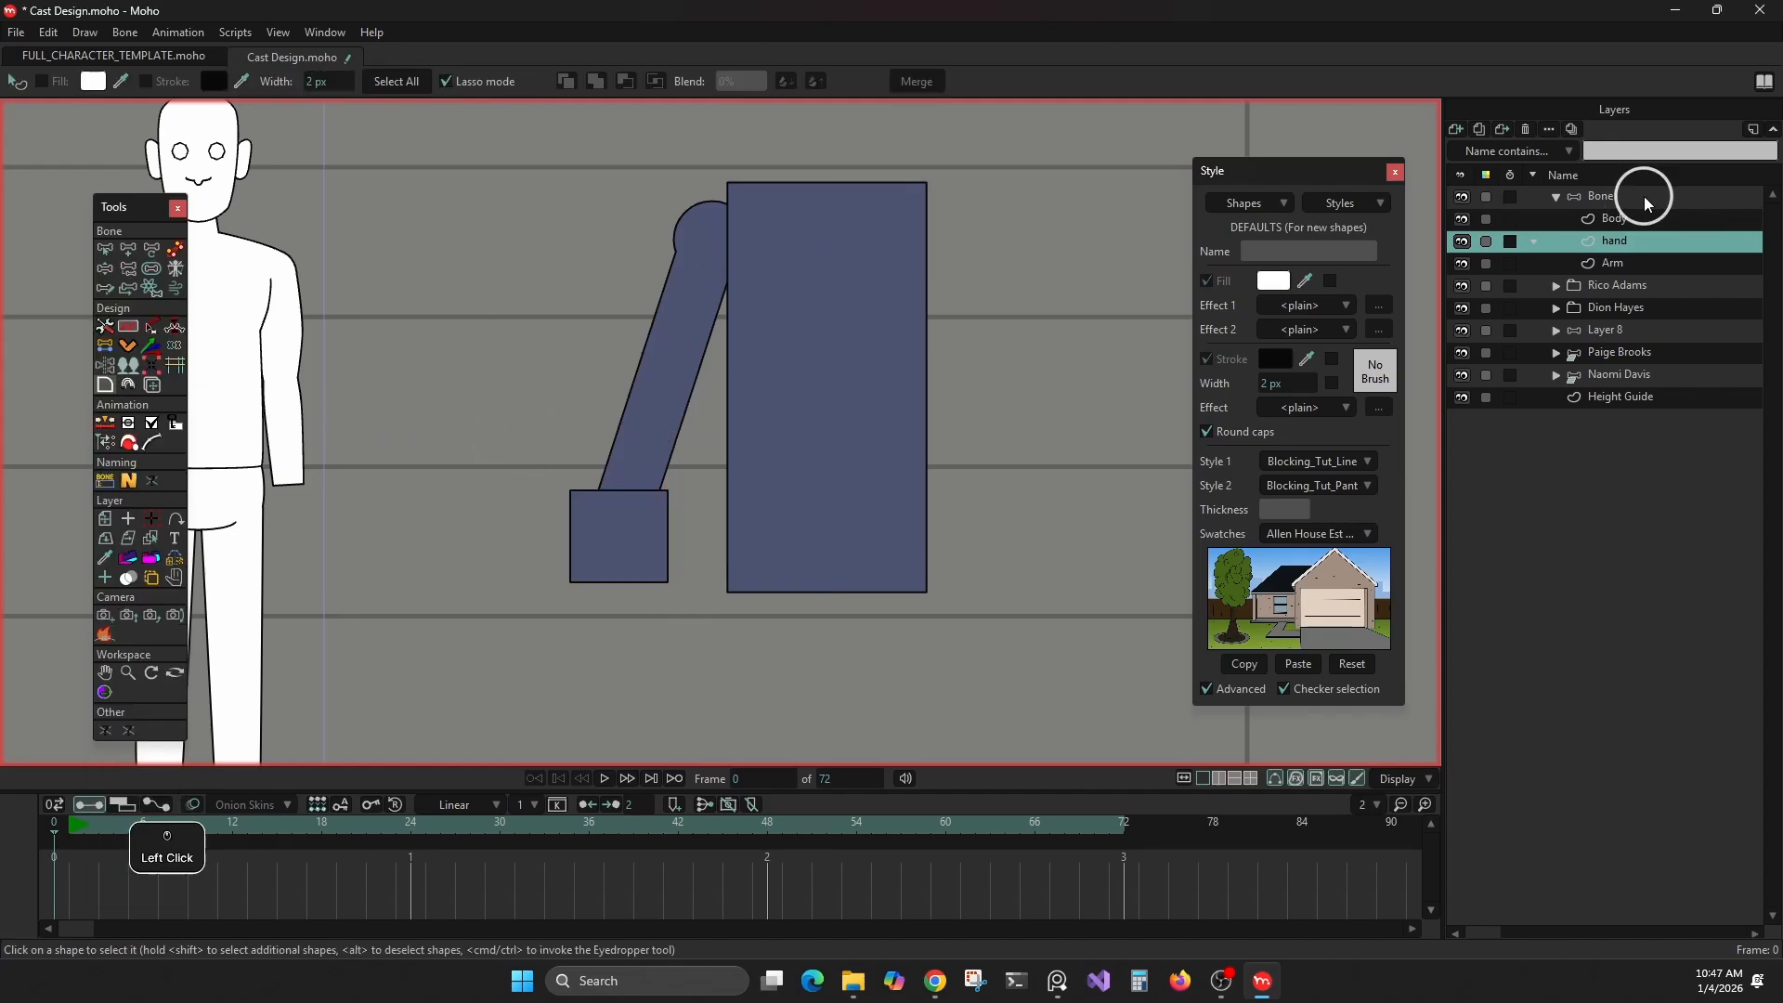
{"action": "left_click", "coordinate": [136, 247]}
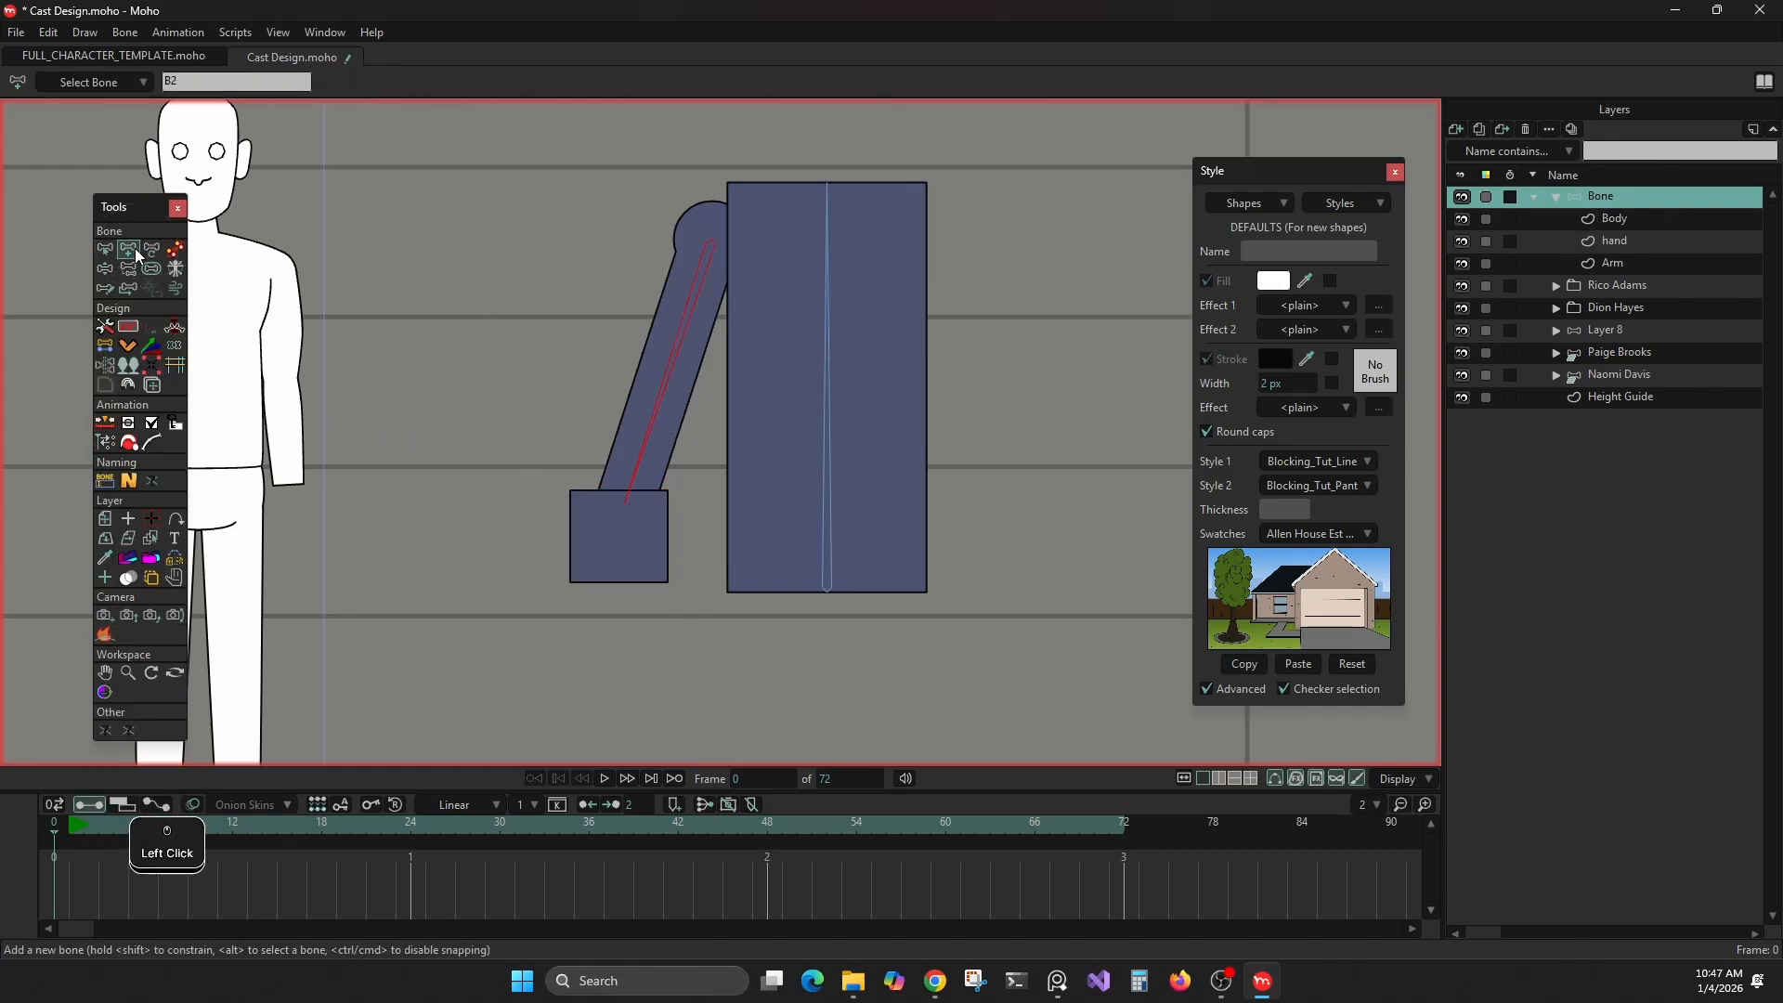
{"action": "left_click", "coordinate": [621, 518], "text": "alt"}
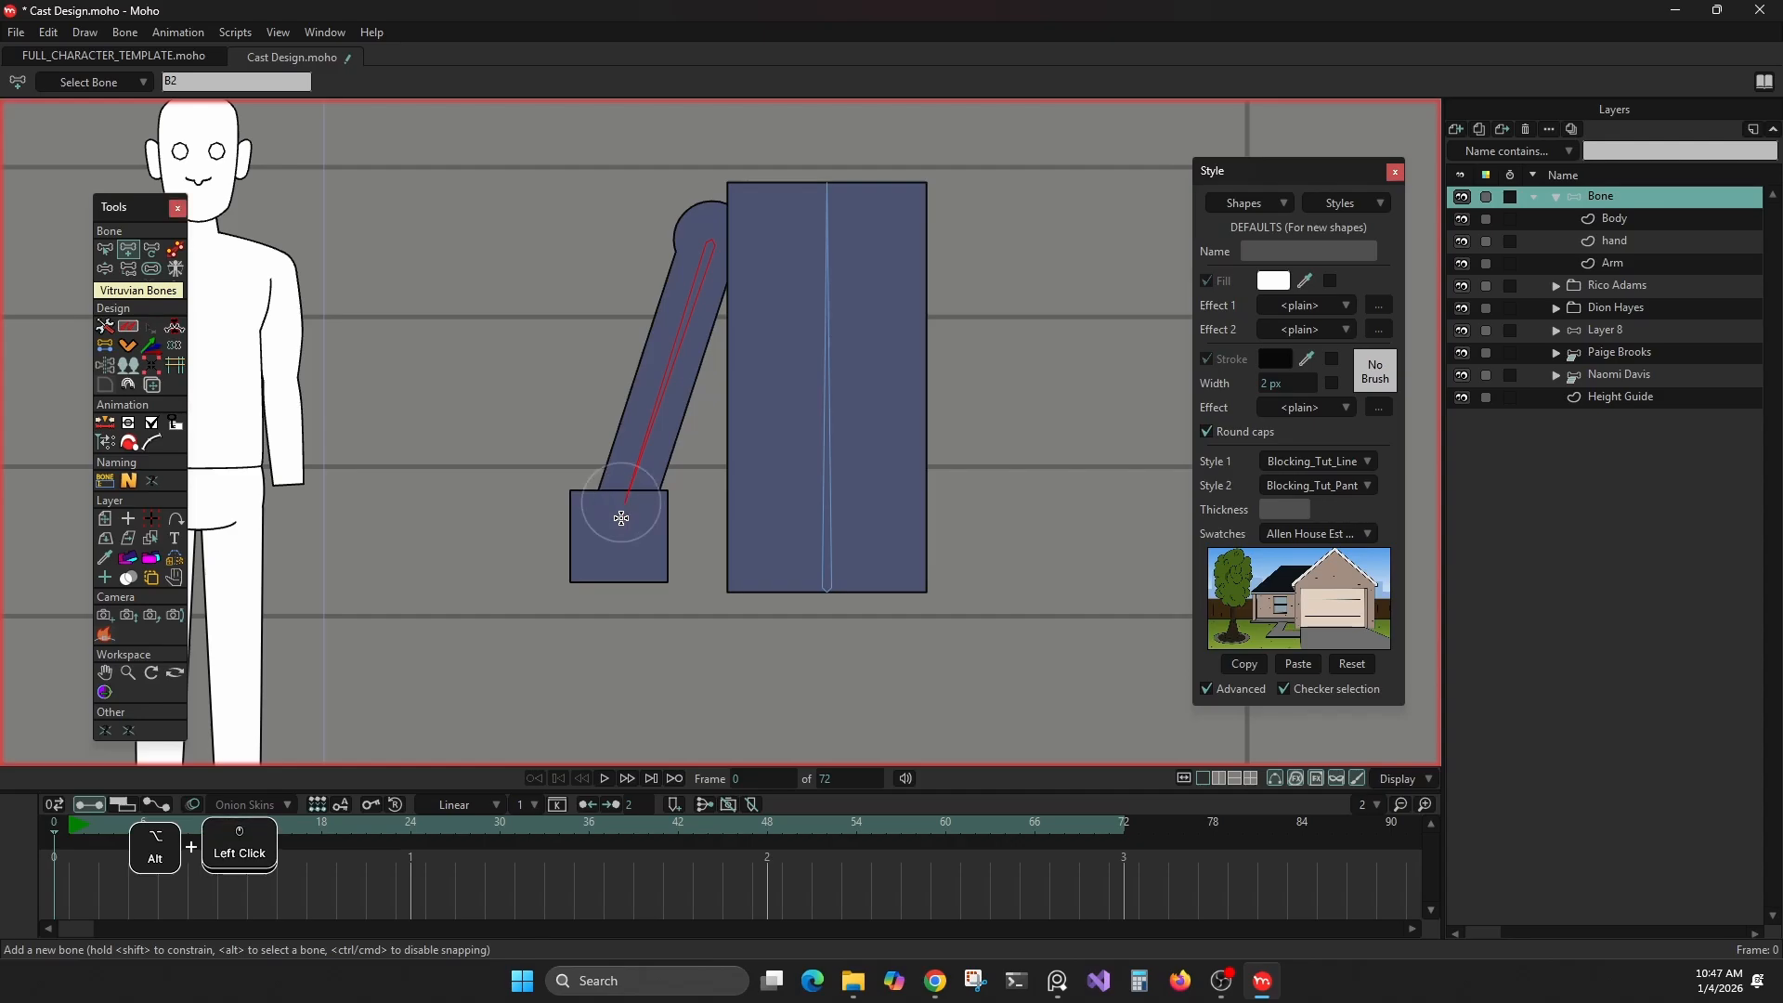
{"action": "left_click_drag", "start_coordinate": [620, 506], "coordinate": [615, 584]}
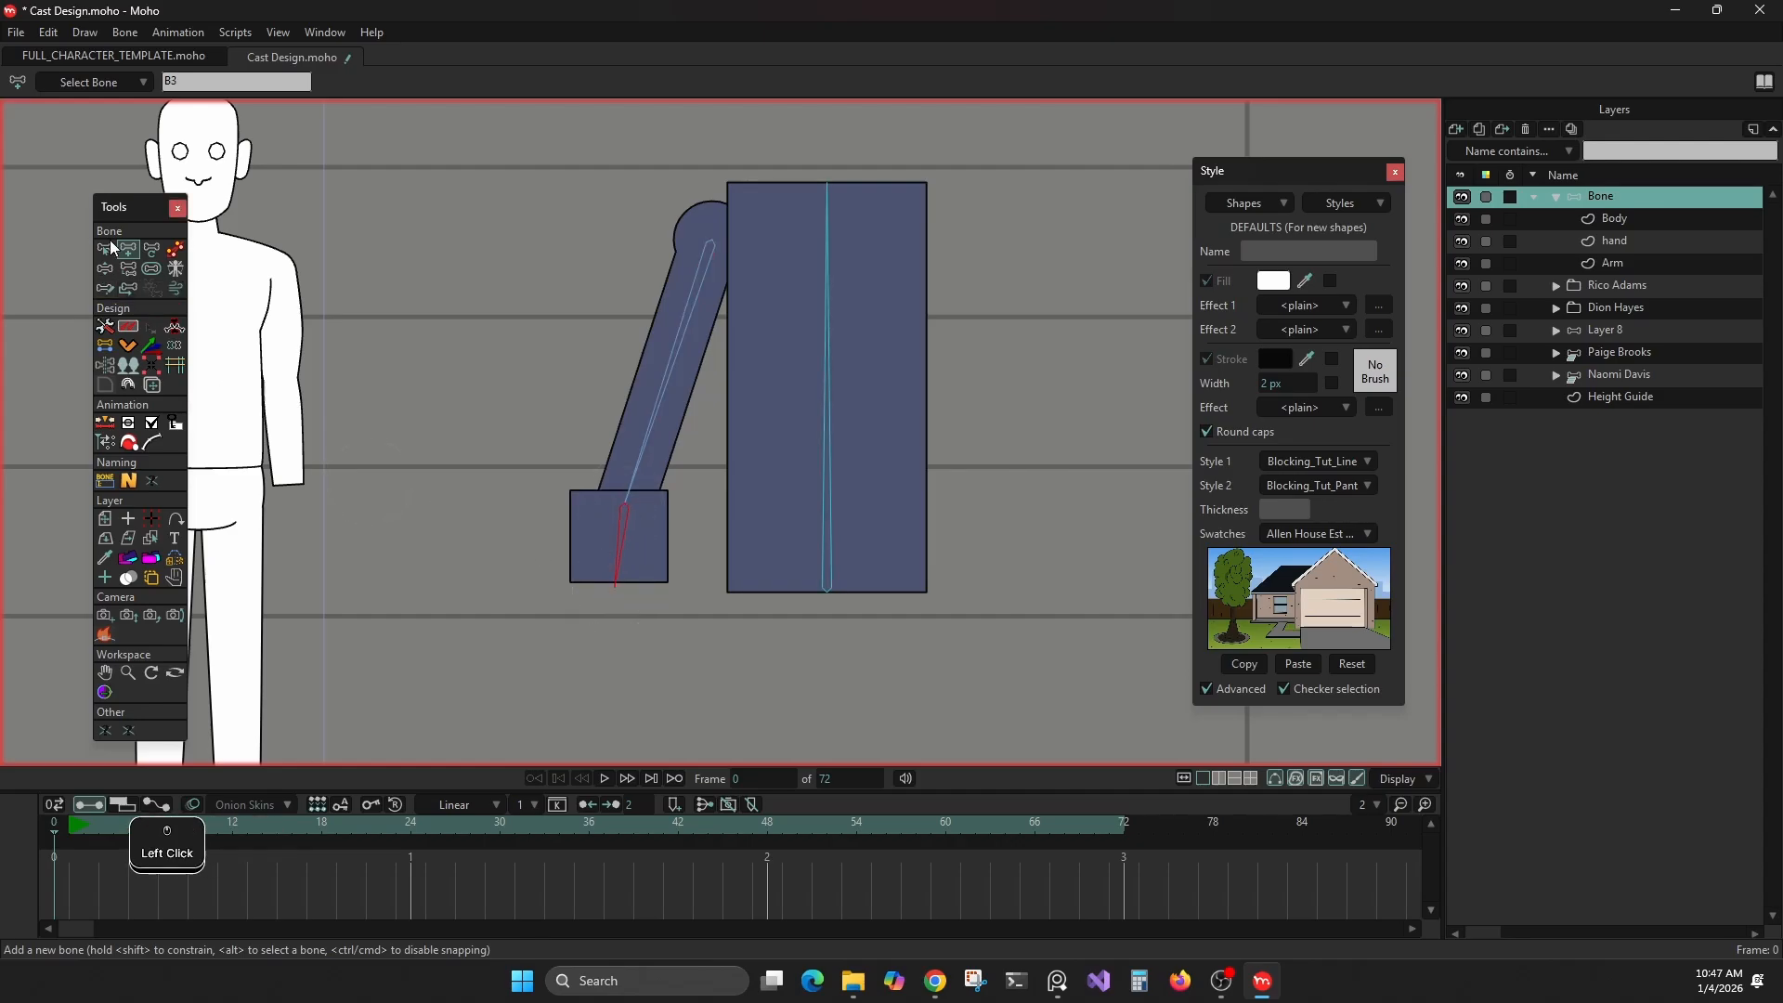
{"action": "left_click", "coordinate": [152, 270]}
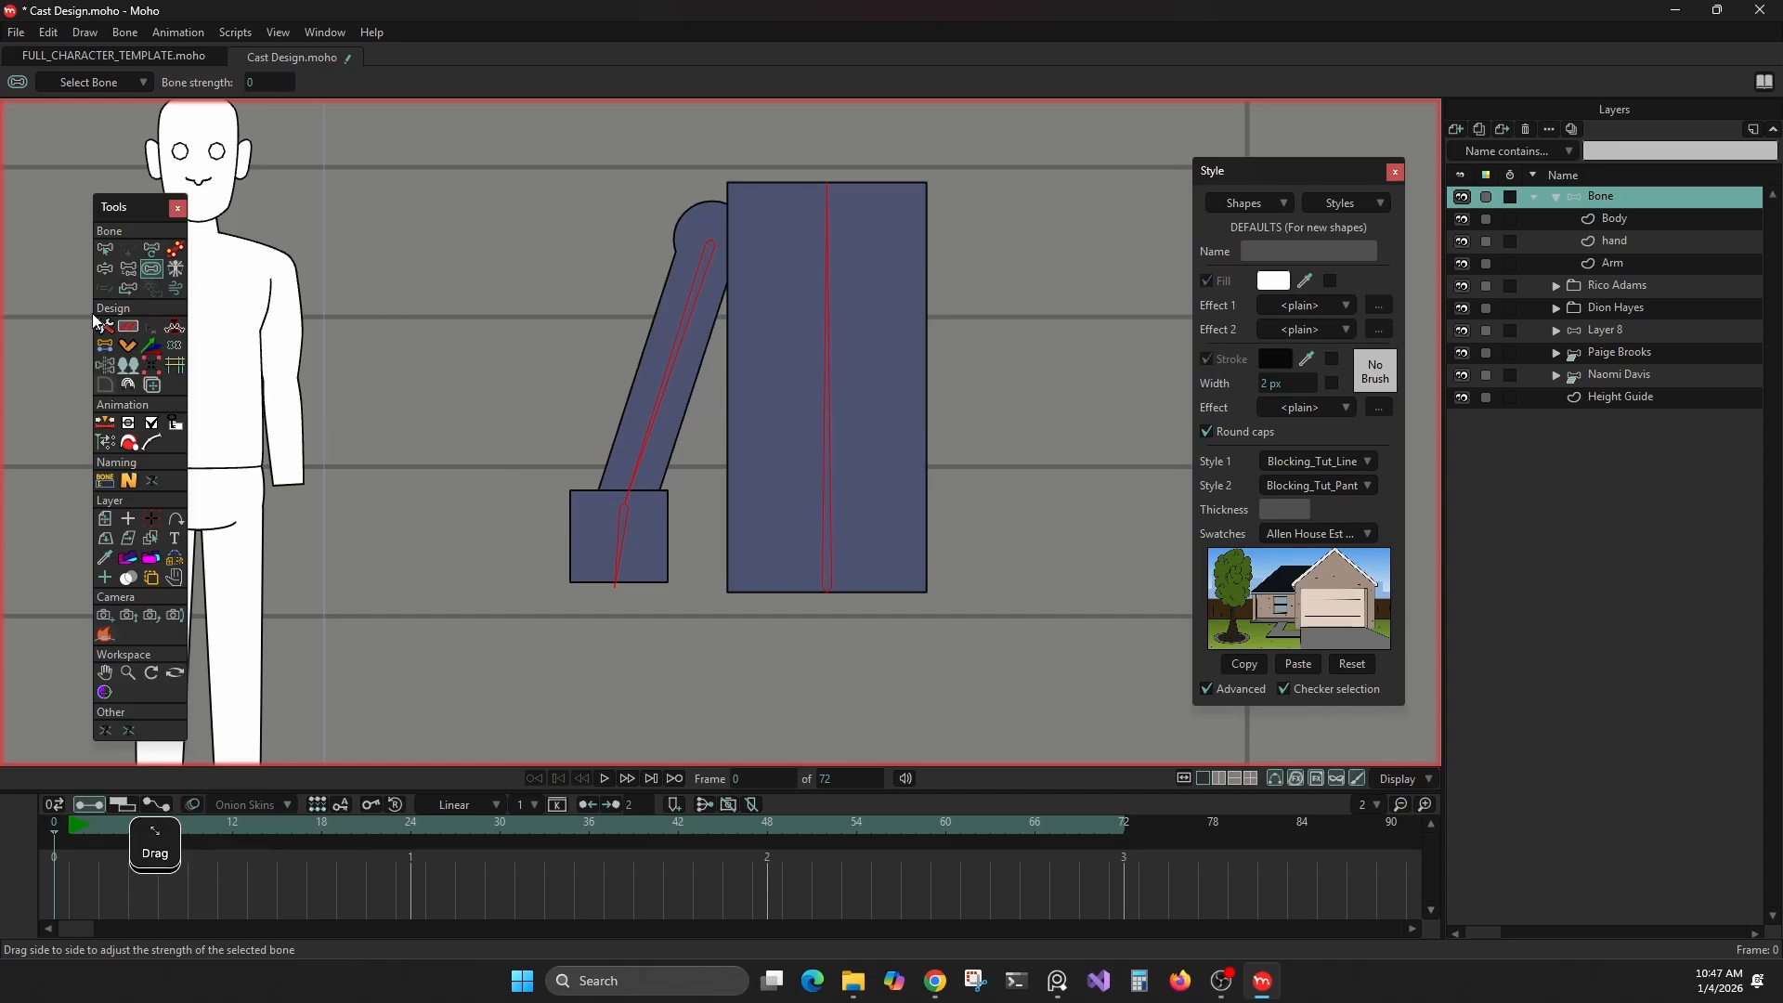
{"action": "left_click", "coordinate": [105, 249]}
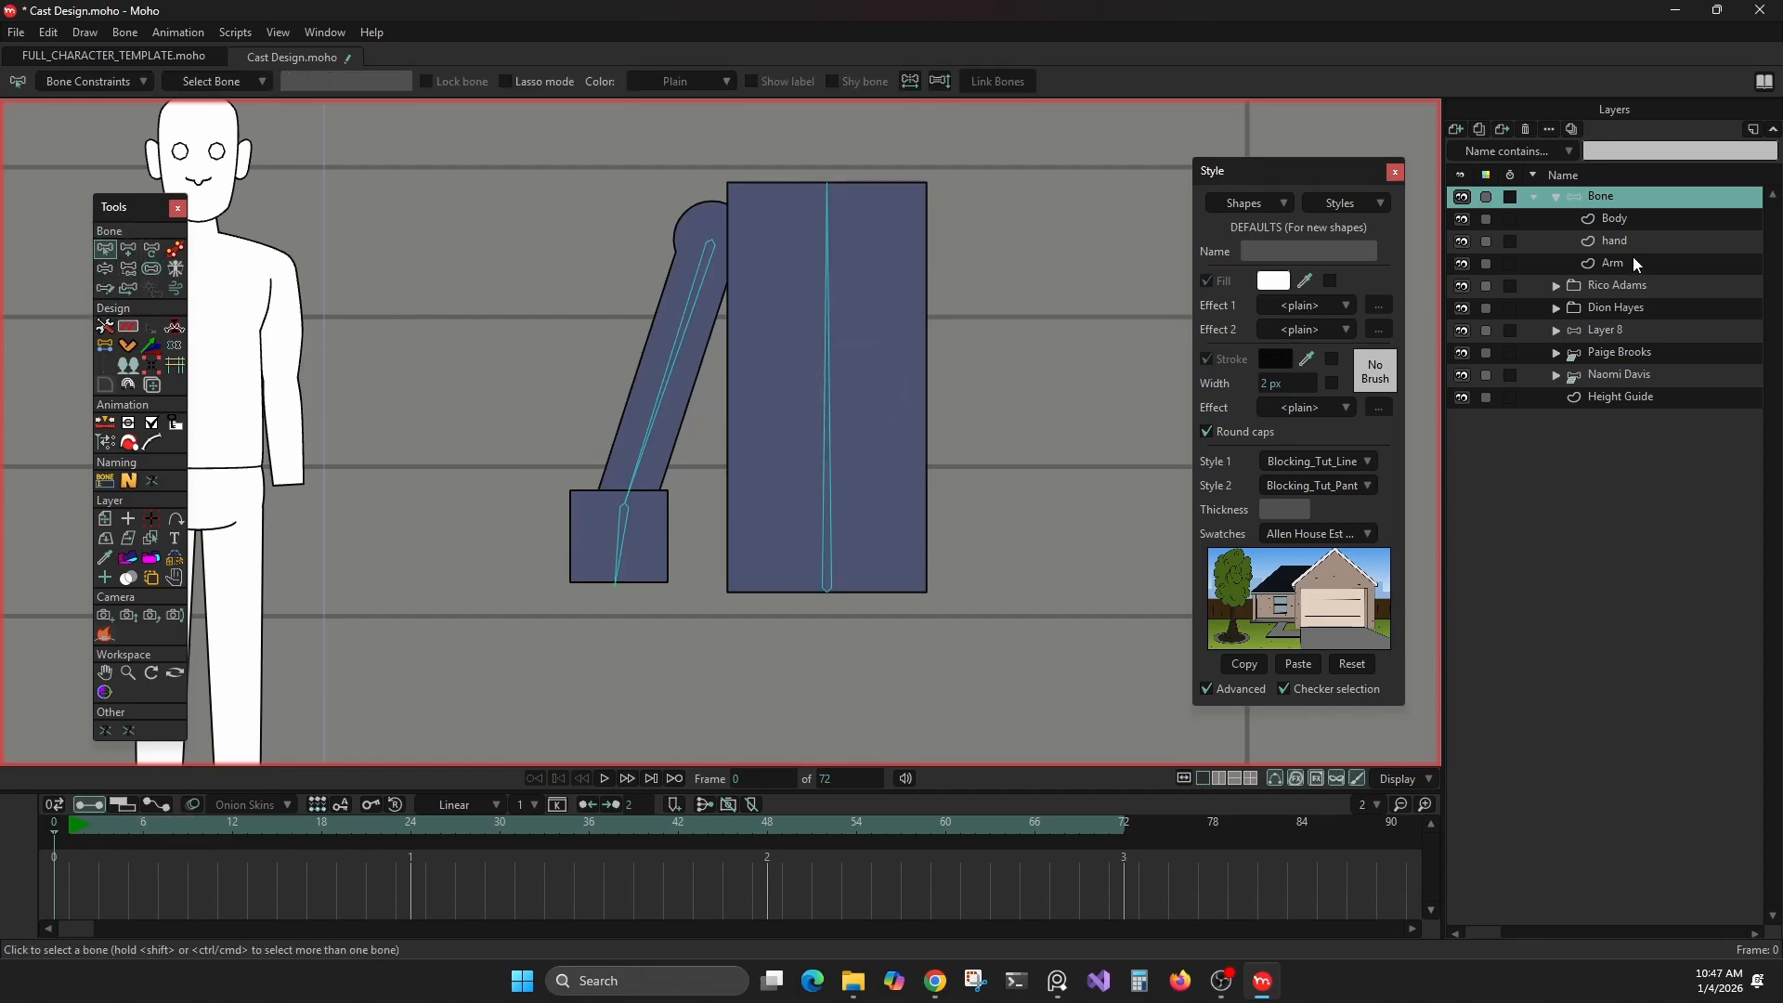
Bind the hand layer to the new hand bone
{"action": "left_click", "coordinate": [1532, 241]}
{"action": "left_click", "coordinate": [127, 463]}
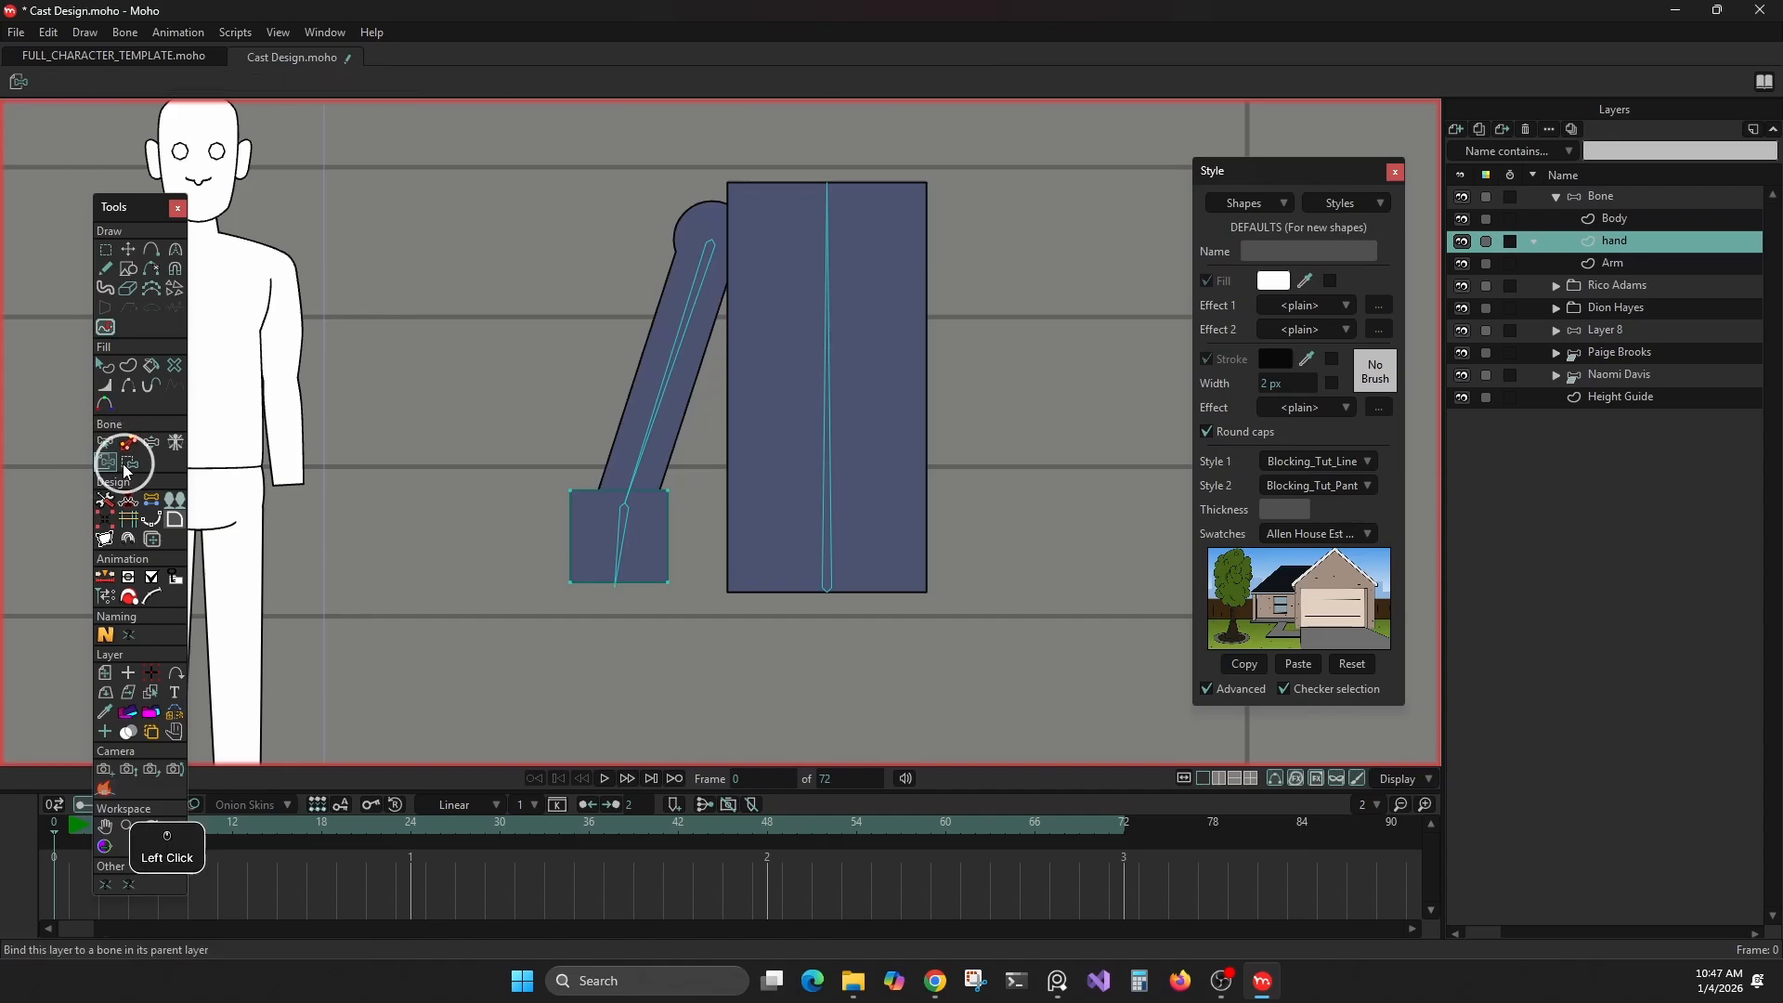
{"action": "left_click", "coordinate": [625, 531]}
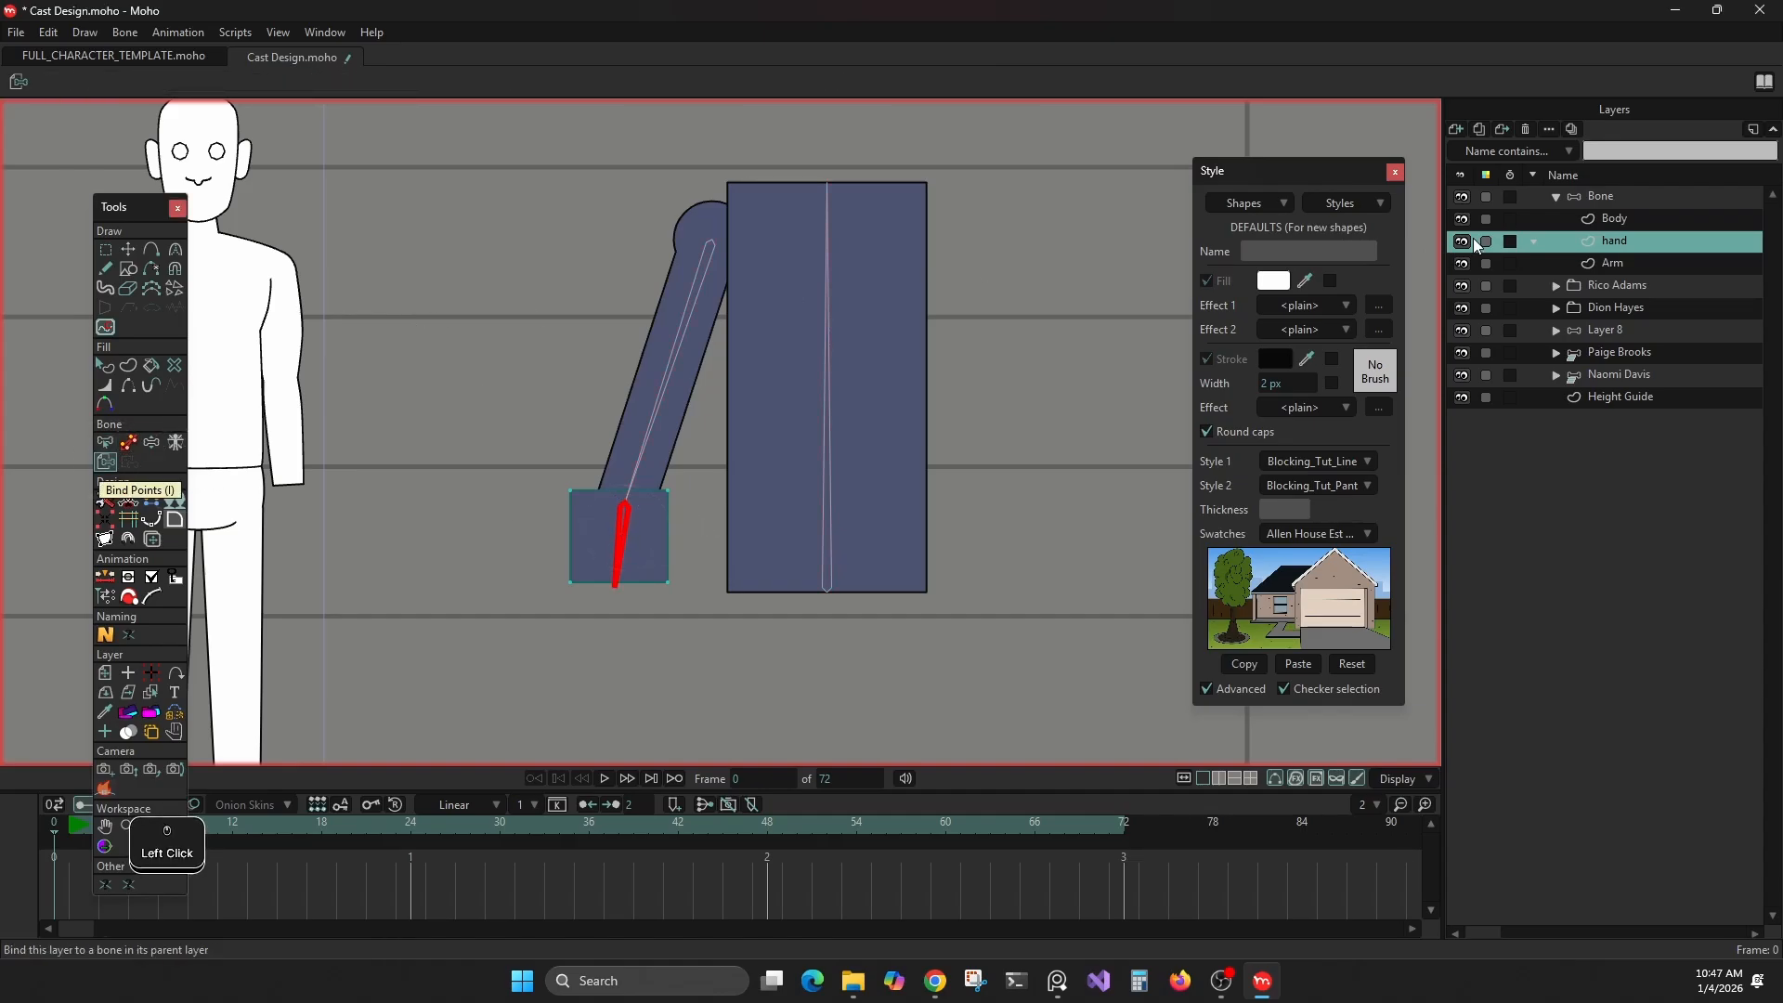
Test the rig on frame 1 by rotating the arm bone to about 142° and turning the body and hand bones, and return to frame 0
{"action": "left_click", "coordinate": [1615, 197]}
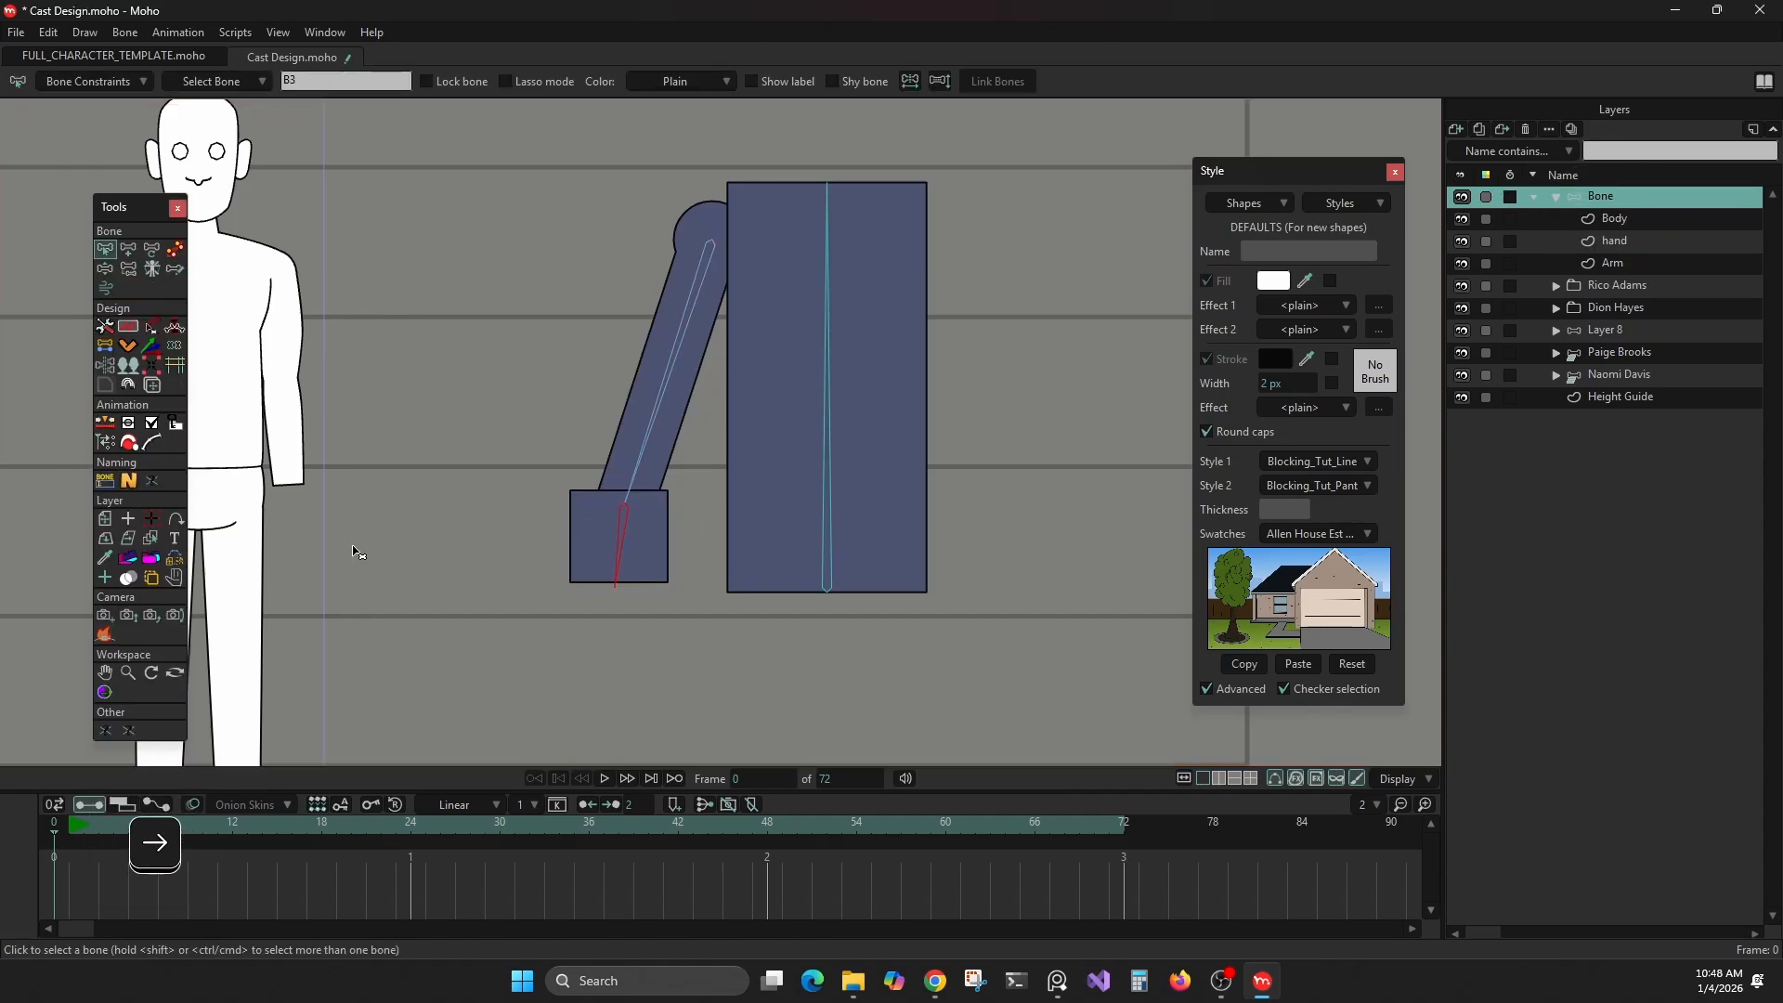
{"action": "left_click", "coordinate": [151, 249]}
{"action": "left_click_drag", "start_coordinate": [668, 398], "coordinate": [562, 429]}
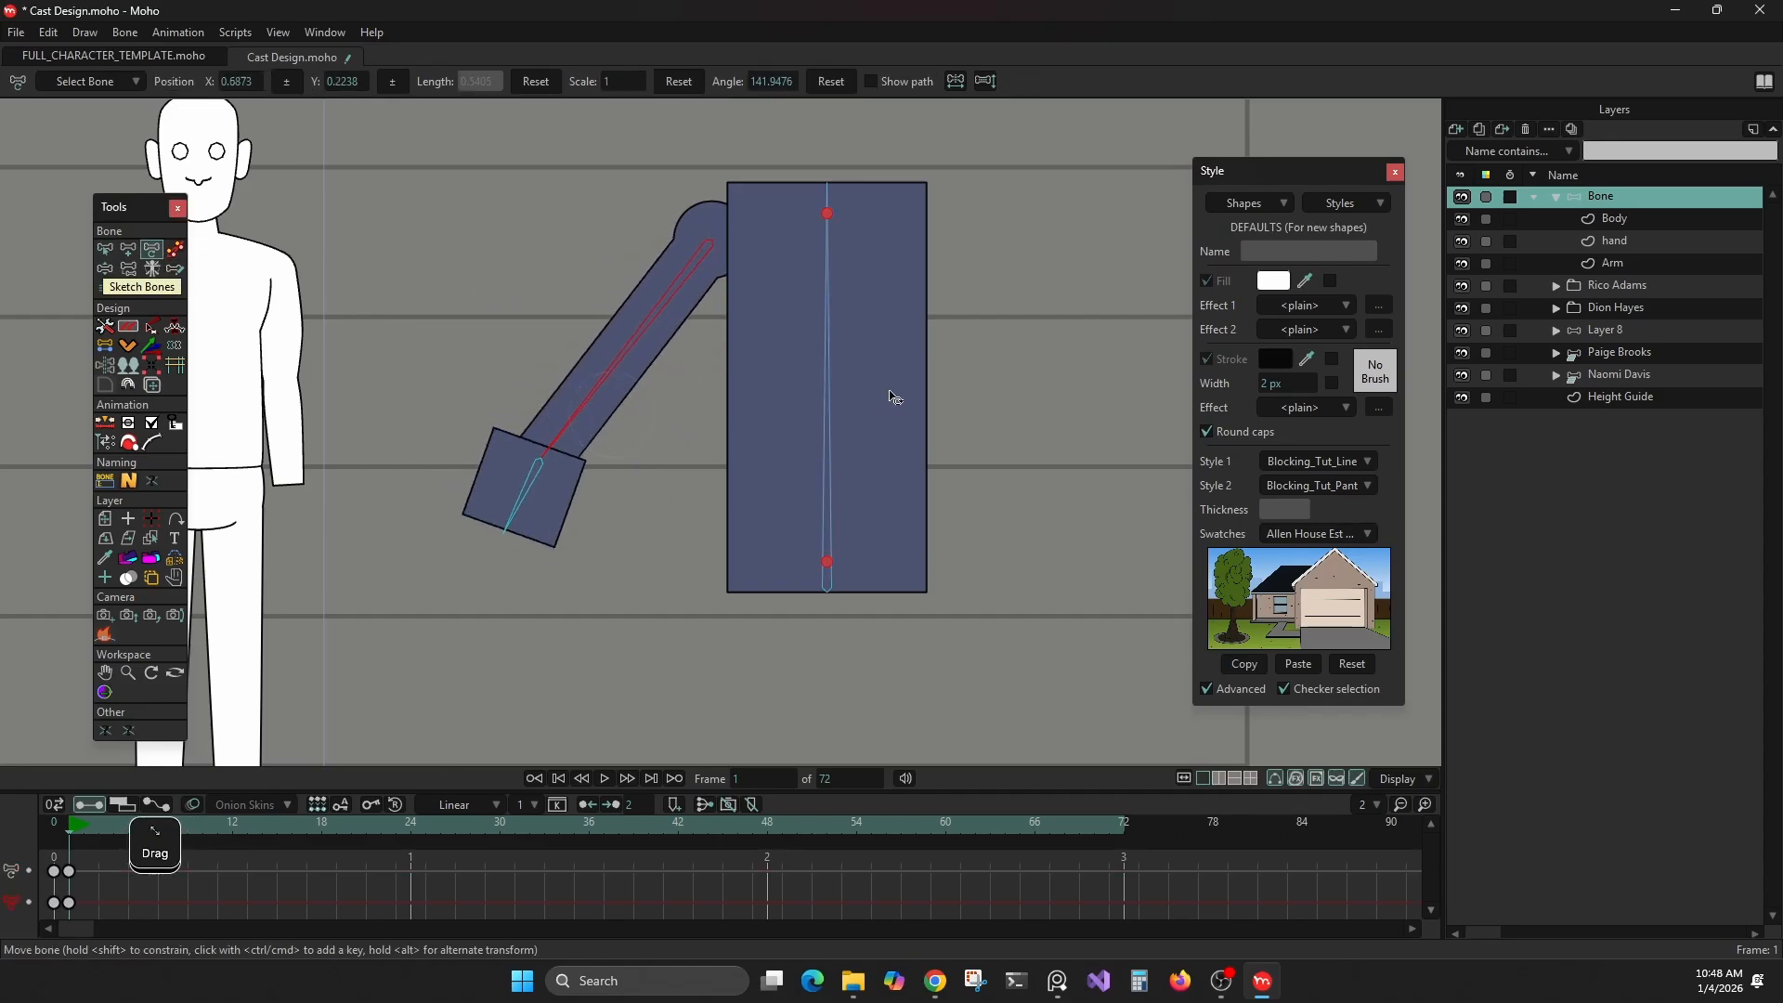
{"action": "mouse_move", "coordinate": [848, 331]}
{"action": "left_mouse_down"}
{"action": "mouse_move", "coordinate": [744, 338]}
{"action": "mouse_move", "coordinate": [822, 325]}
{"action": "left_mouse_up"}
{"action": "left_click_drag", "start_coordinate": [520, 490], "coordinate": [474, 527]}
{"action": "left_click", "coordinate": [54, 824]}
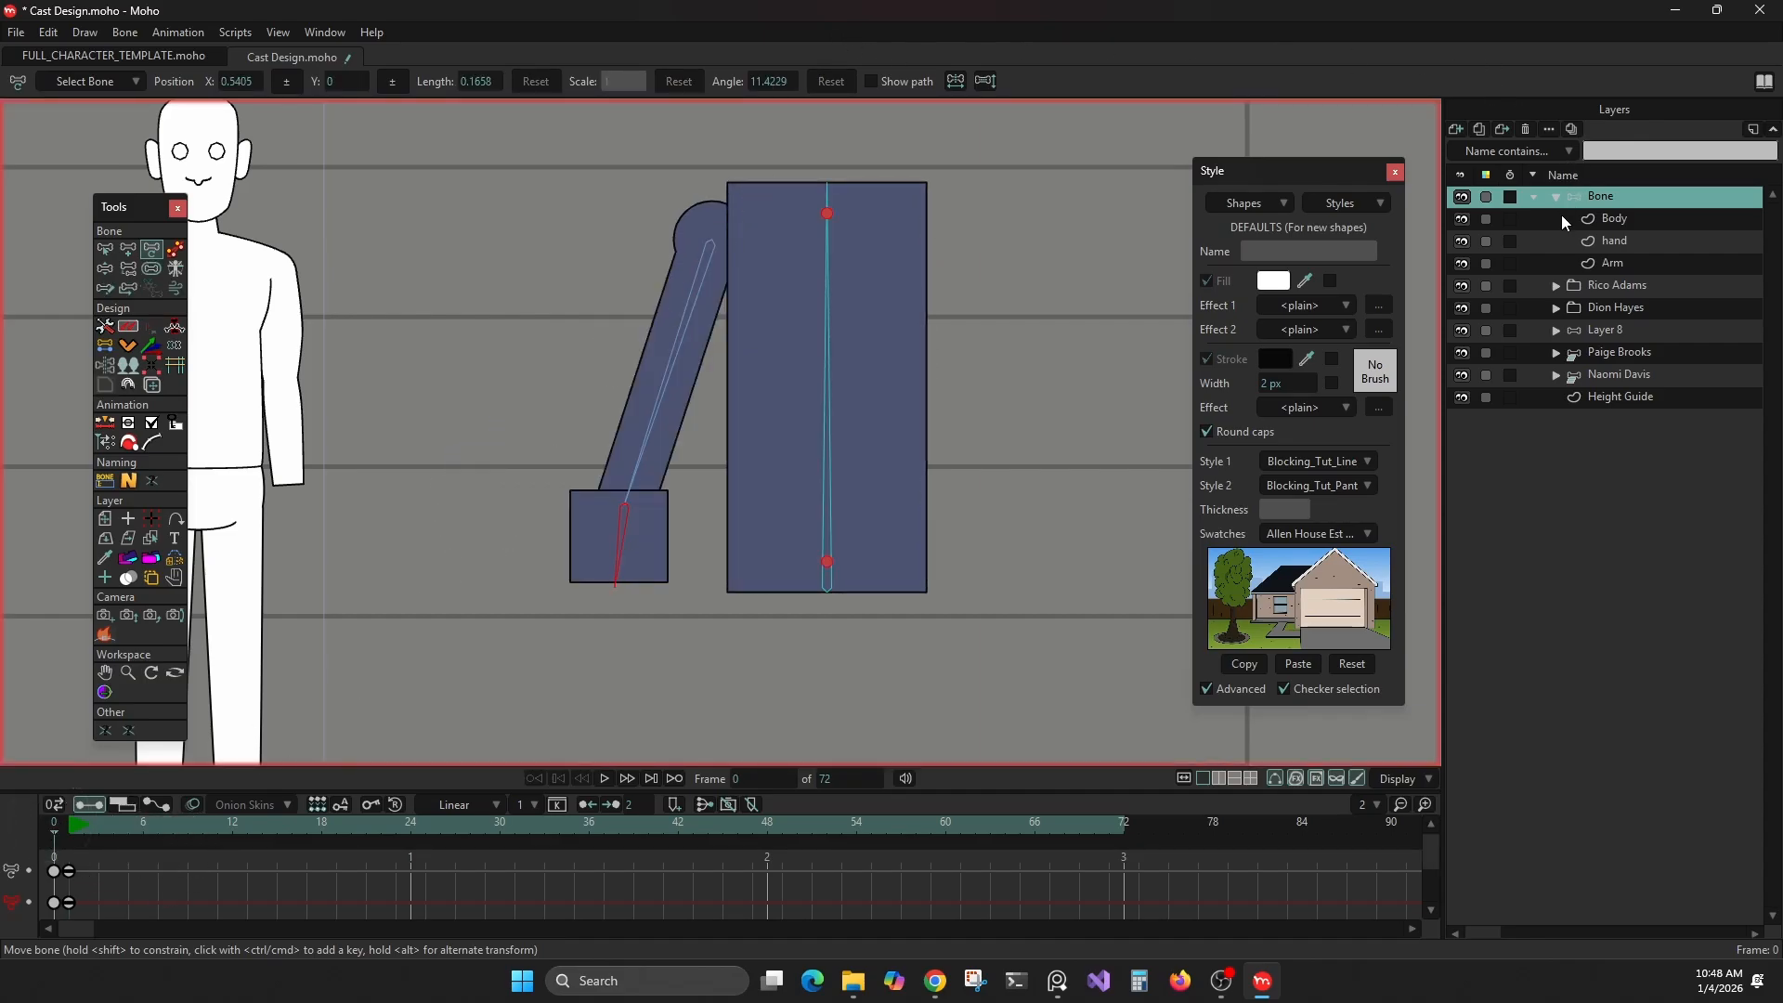
Select the hand and Arm layers, set the Transform Rig custom center at the body bone's base, and reselect the arm bone
{"action": "left_click", "coordinate": [1612, 243]}
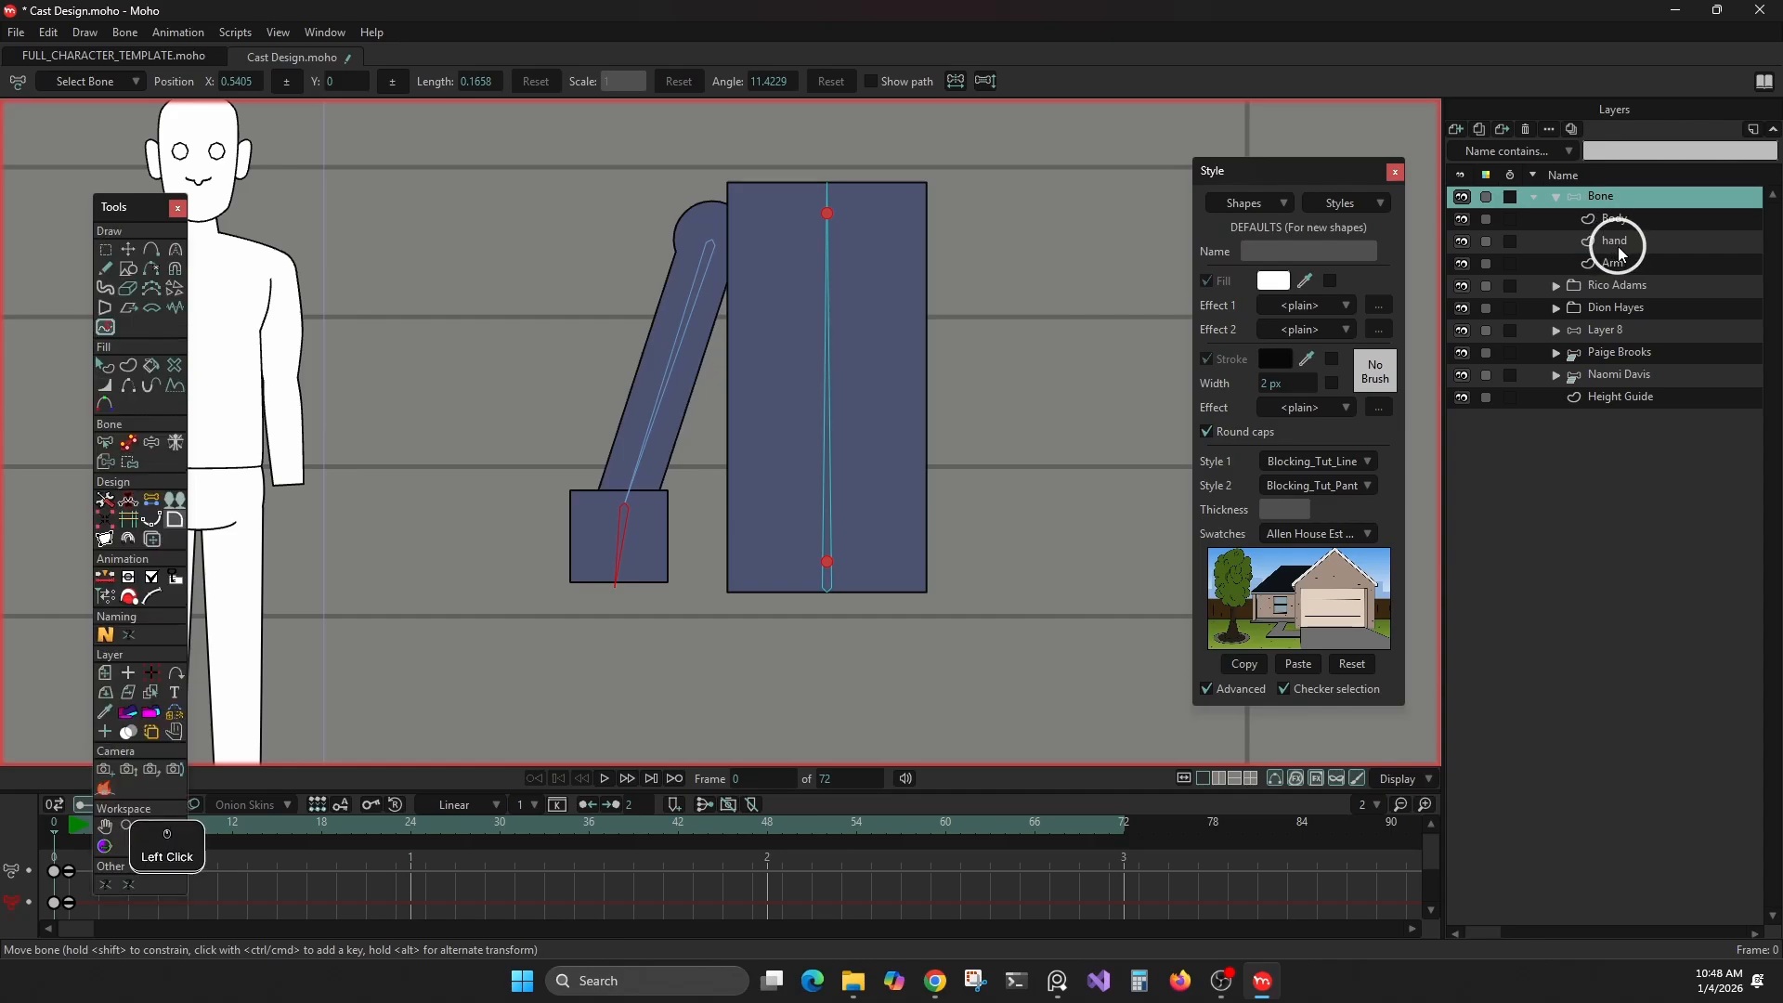
{"action": "left_click", "coordinate": [1621, 264], "text": "ctrl"}
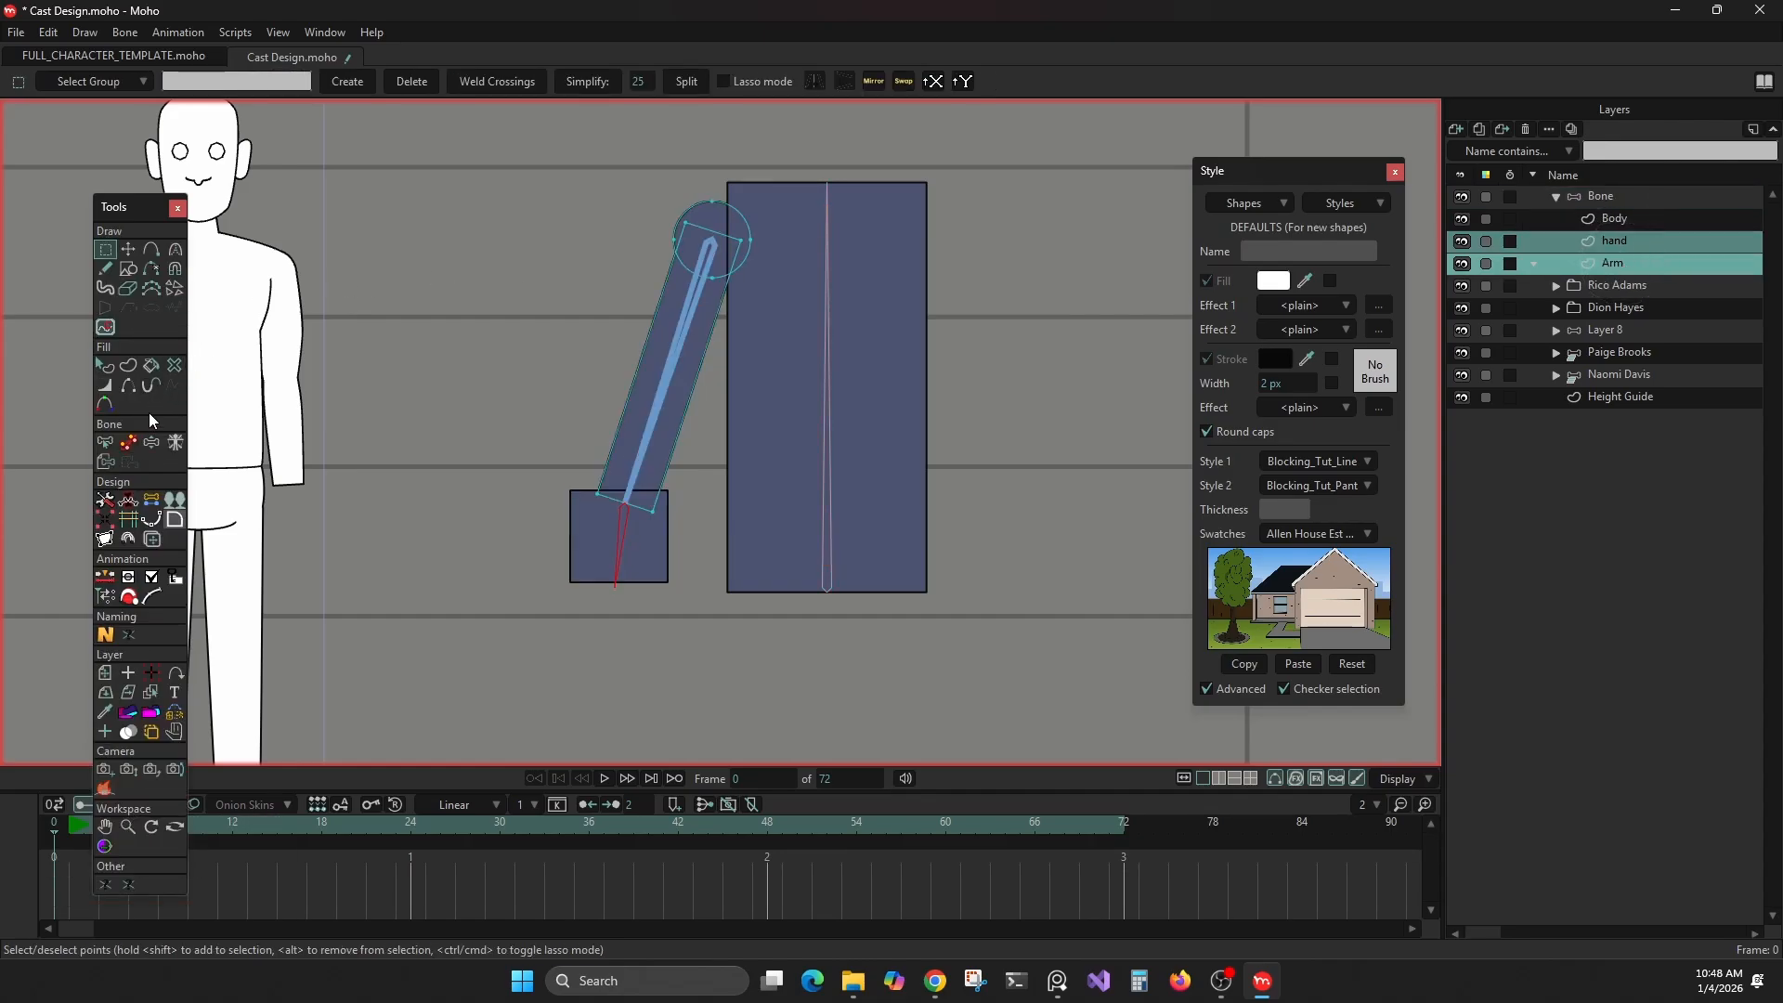
{"action": "left_click", "coordinate": [111, 504]}
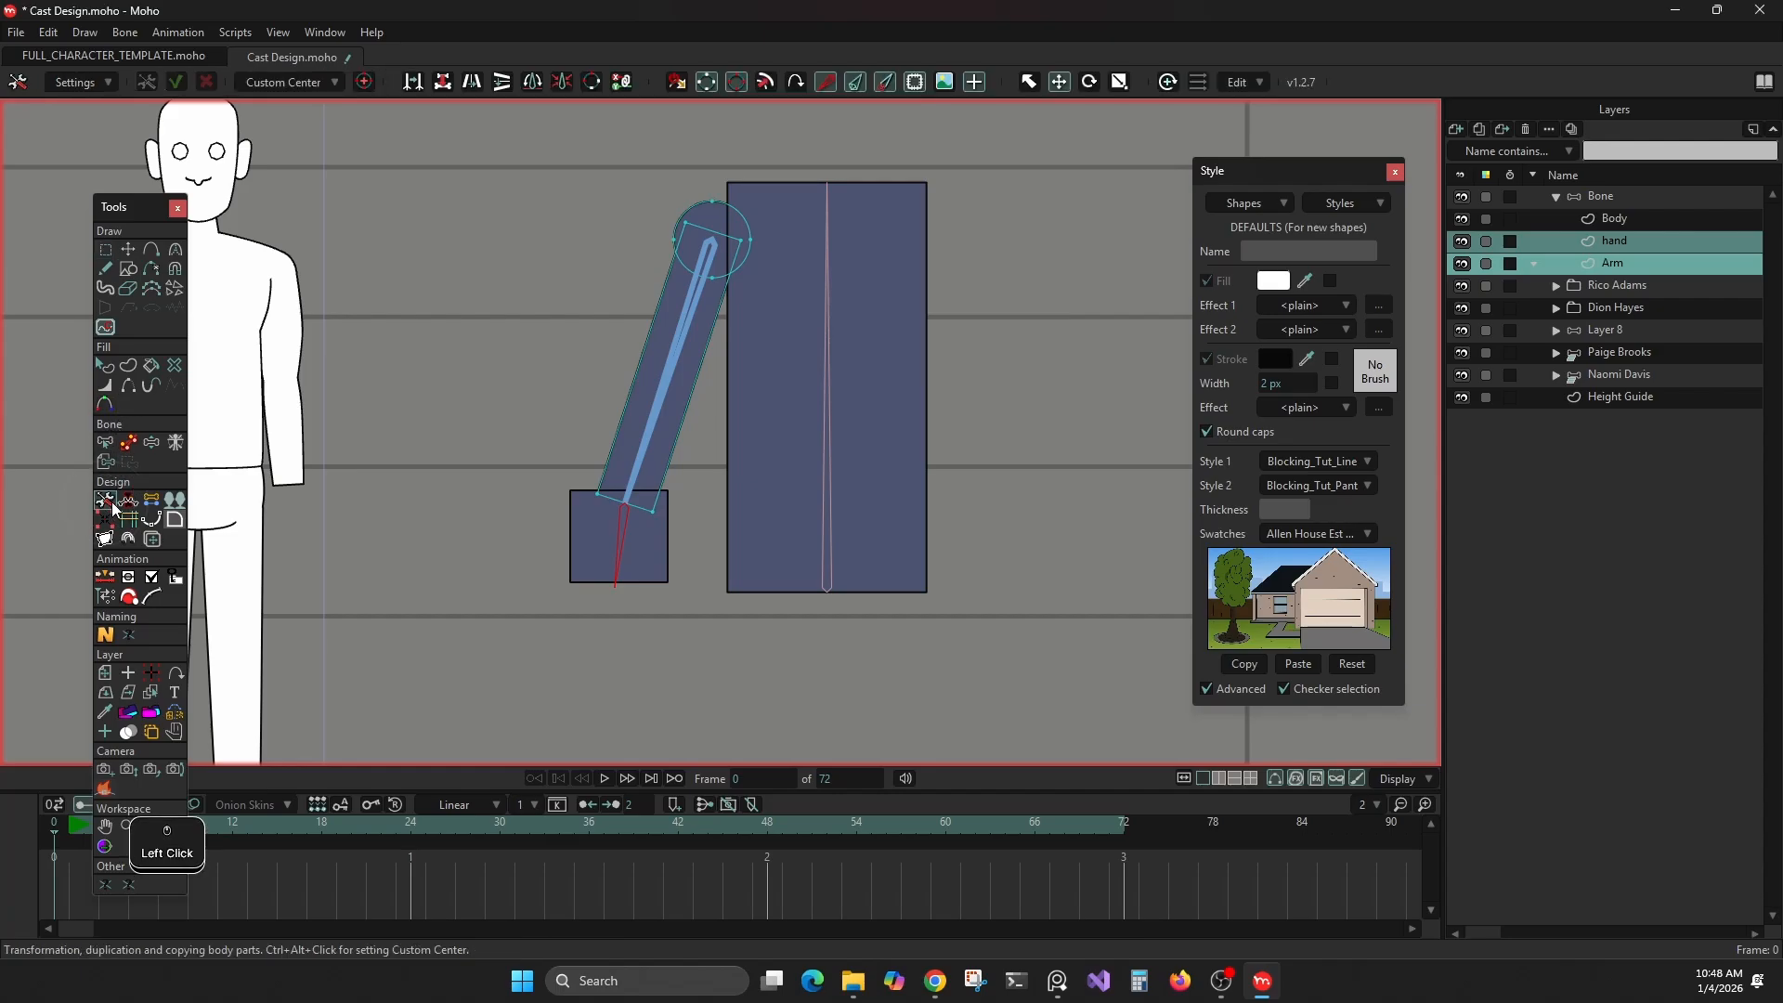
{"action": "left_click", "coordinate": [692, 306]}
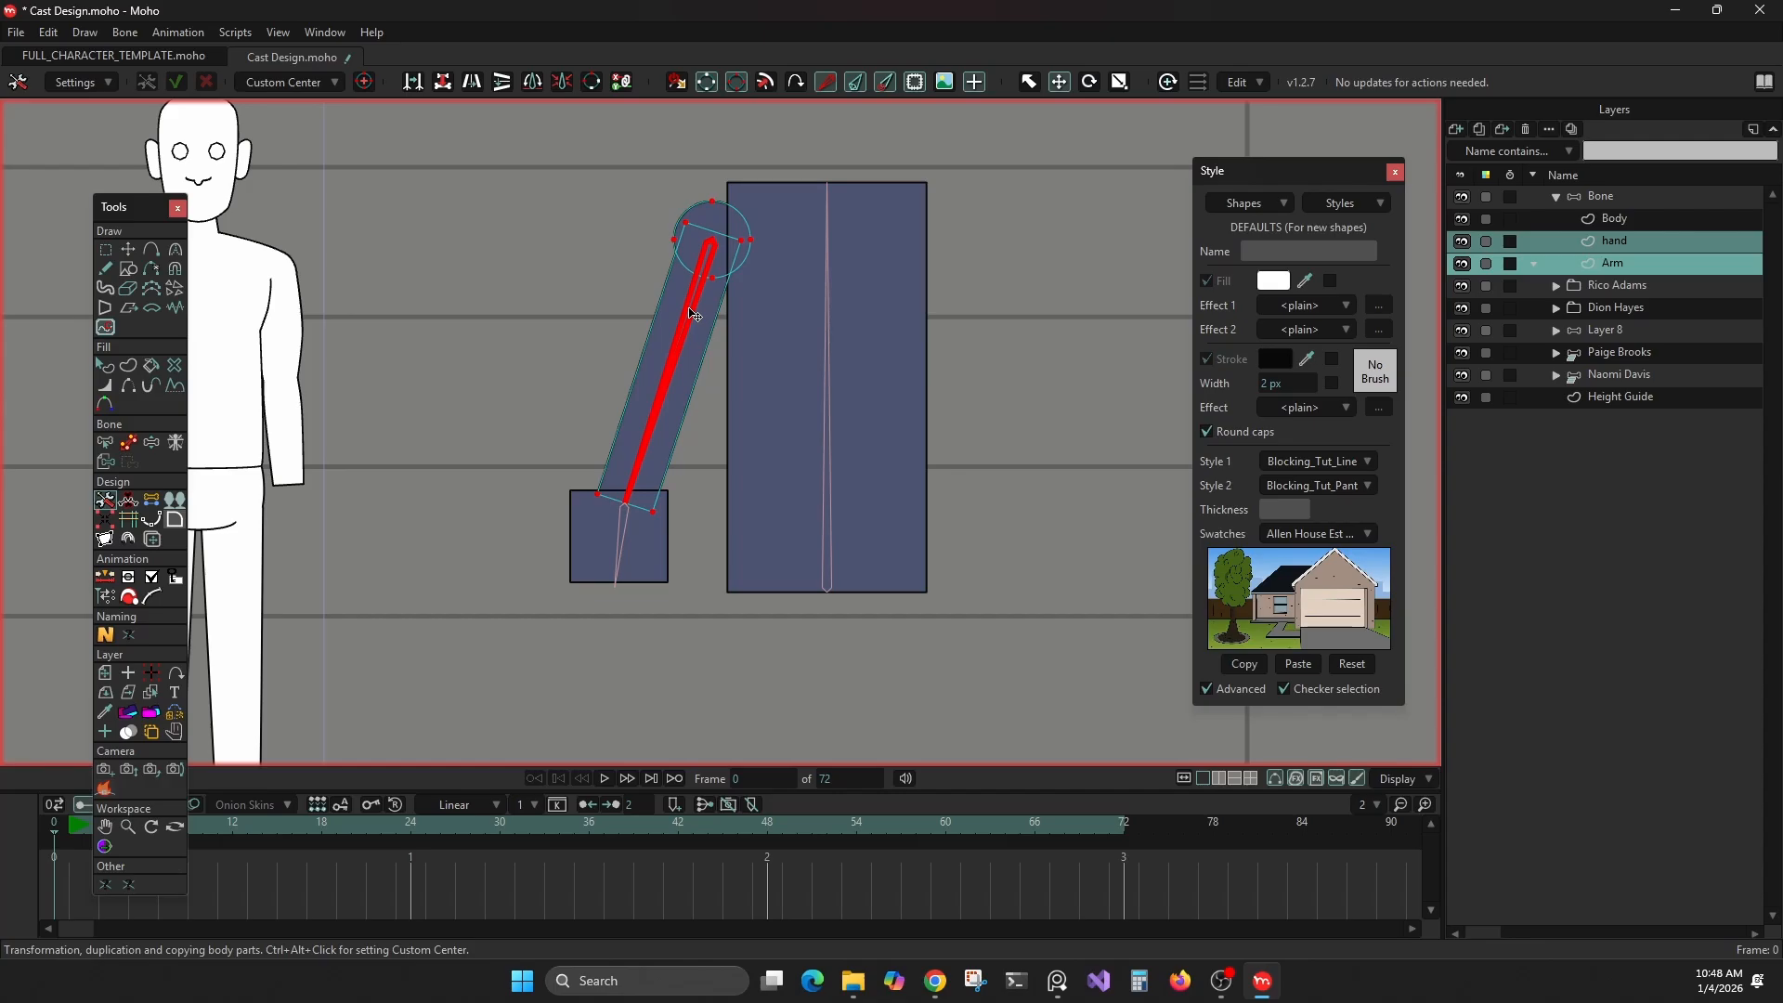
{"action": "left_click", "coordinate": [829, 329], "text": "alt"}
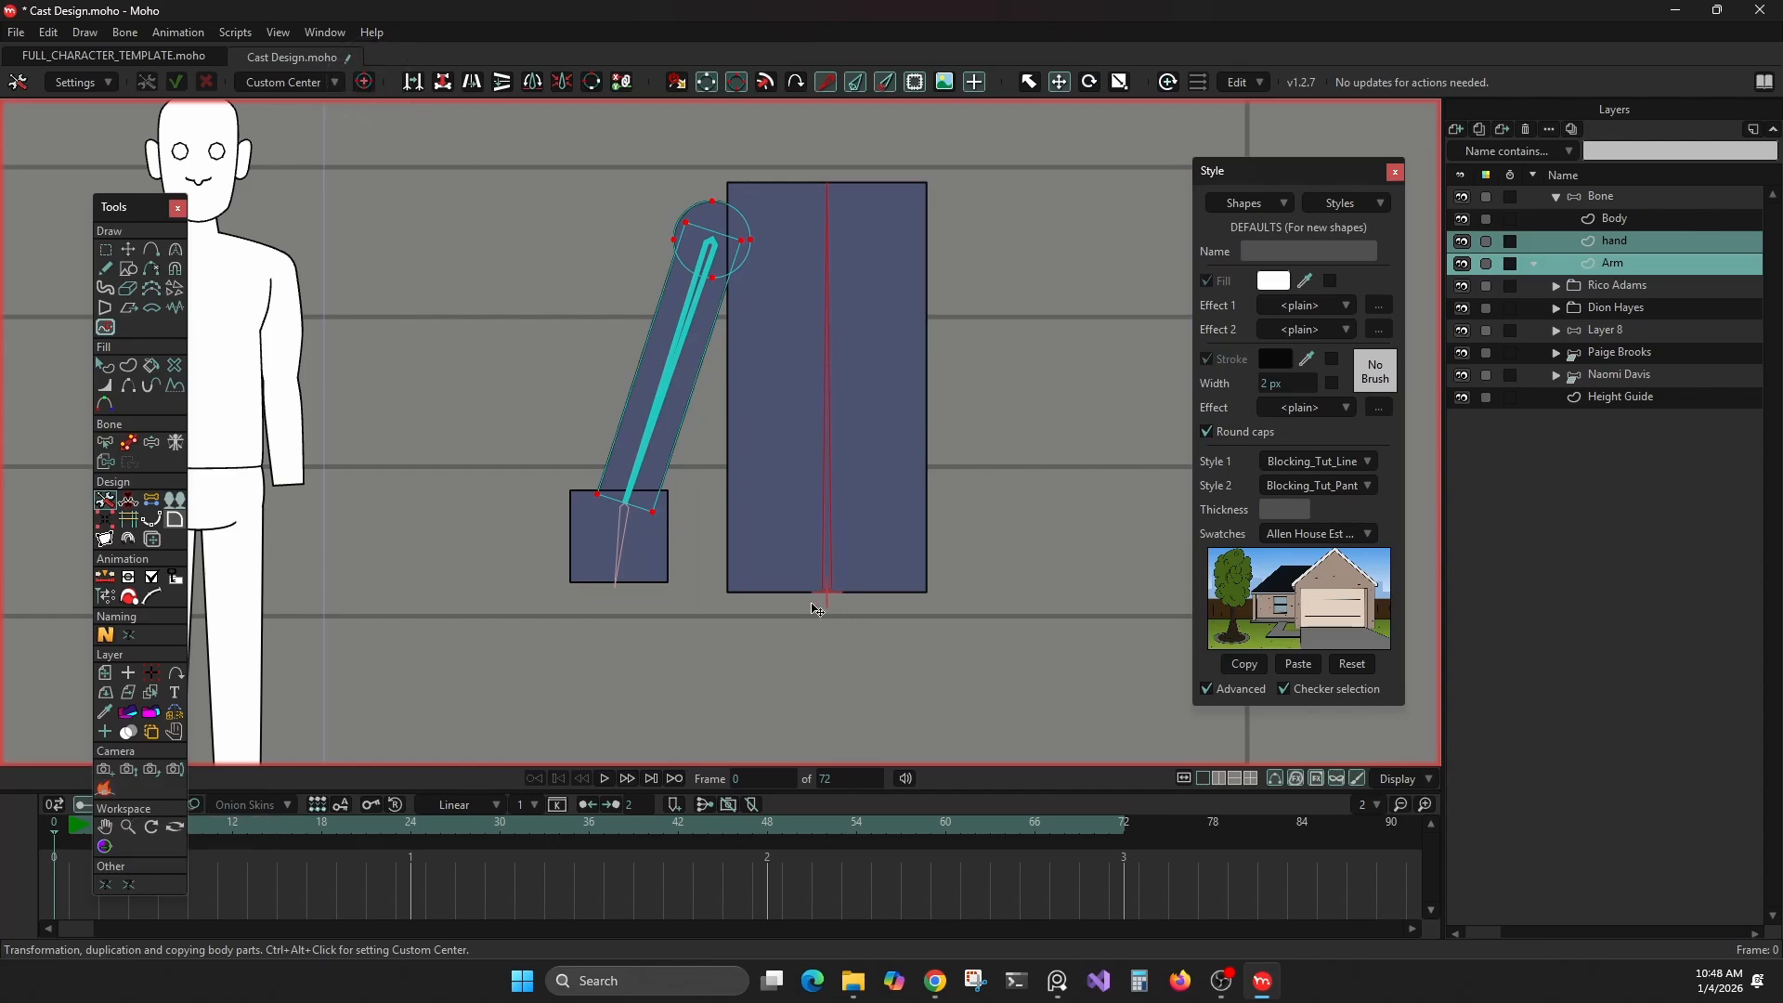
{"action": "left_click", "coordinate": [687, 334], "text": "alt"}
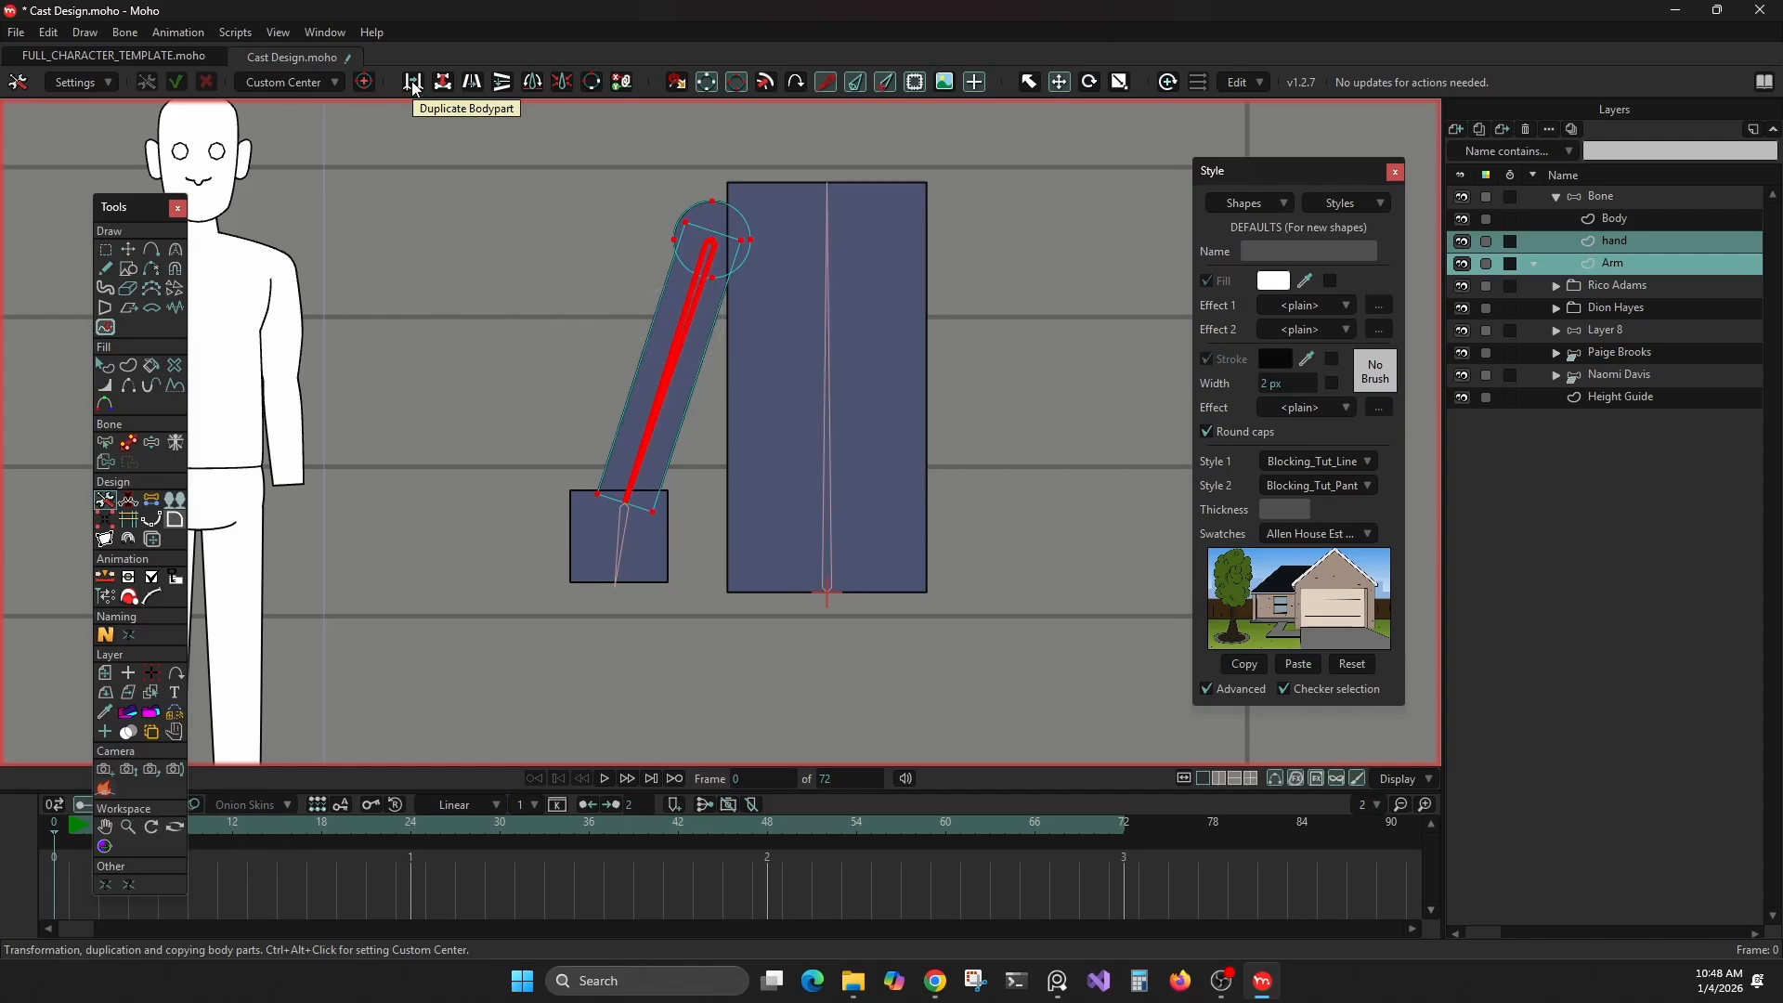
Open the Duplicate Bodypart renaming options for the arm and cancel them
{"action": "left_click", "coordinate": [413, 84]}
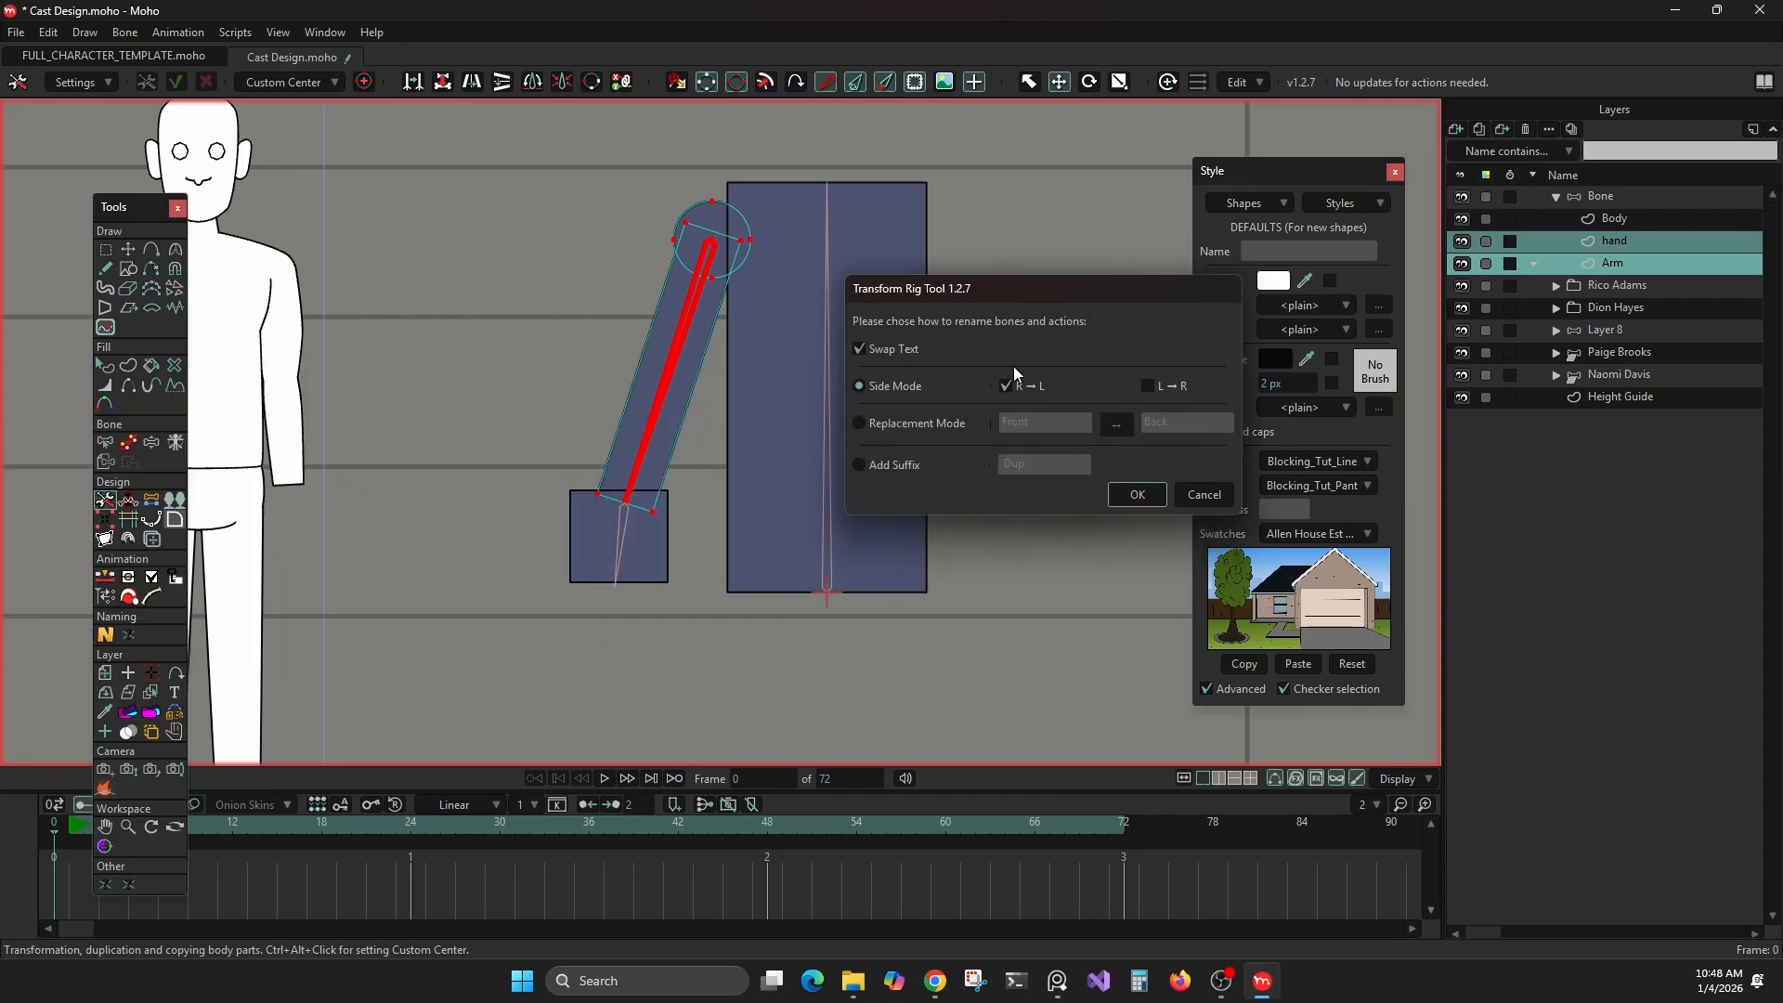
{"action": "left_click", "coordinate": [1196, 494]}
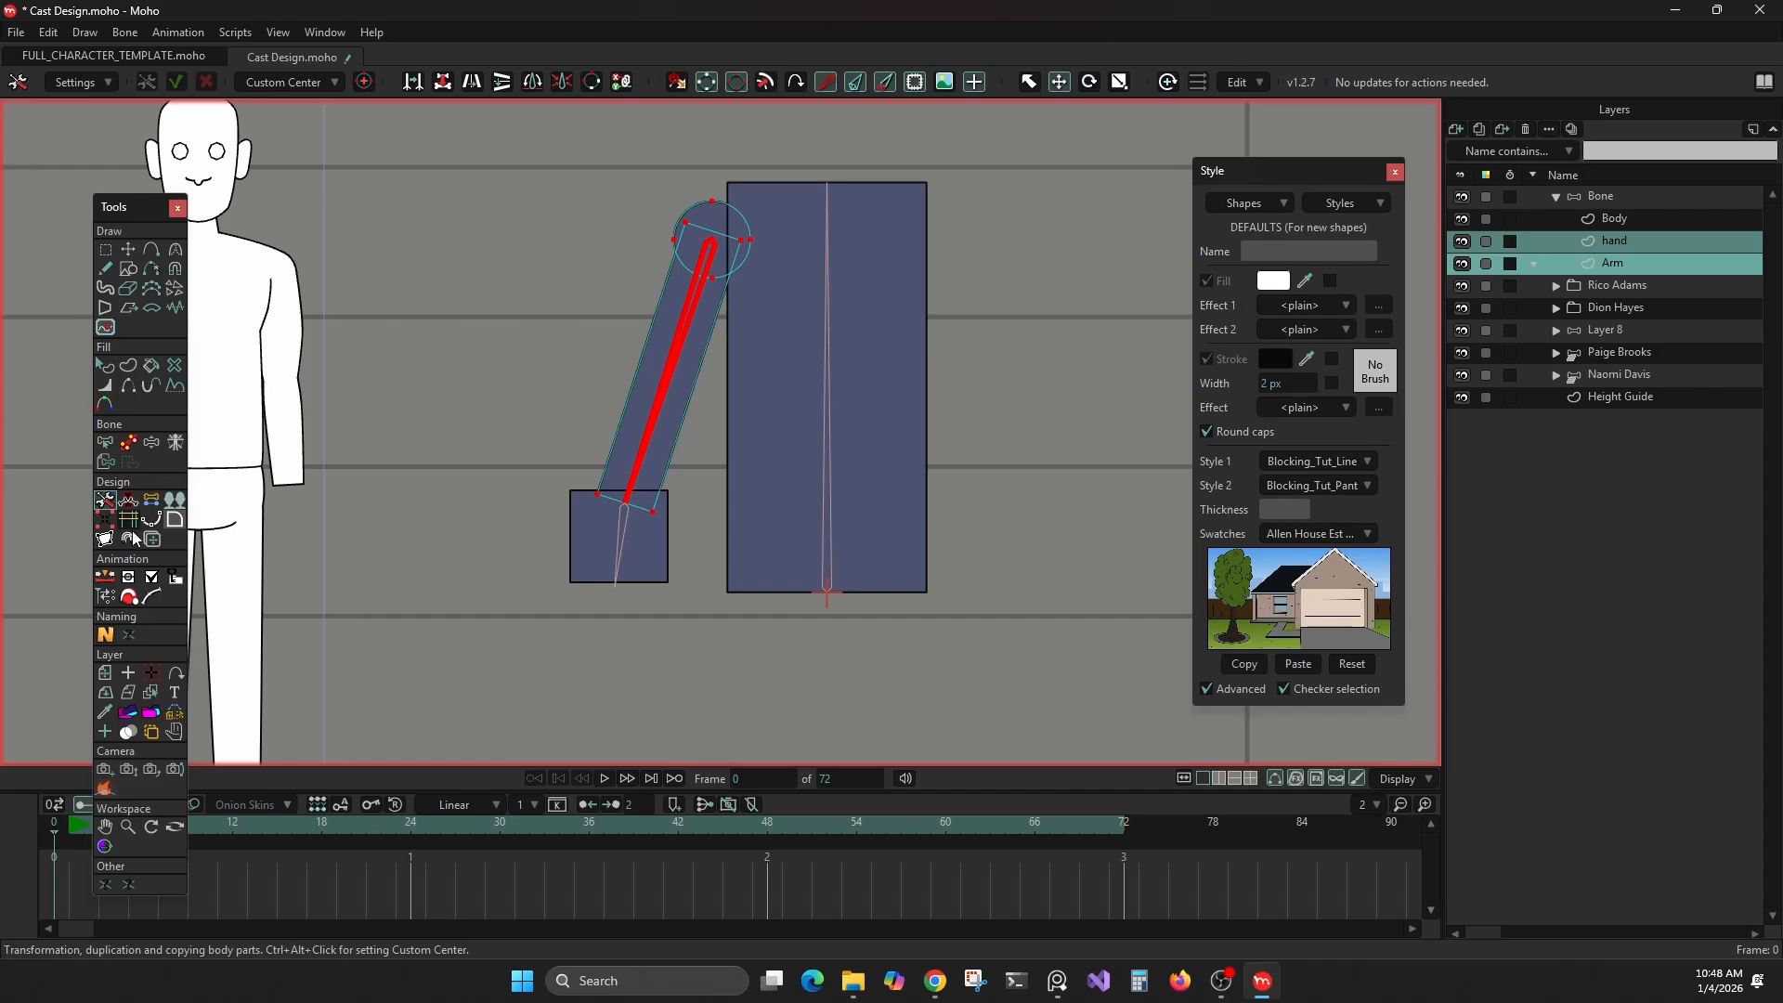
Add the prefix R_ to the names of the hand and Arm layers with MR Name
{"action": "left_click", "coordinate": [105, 634]}
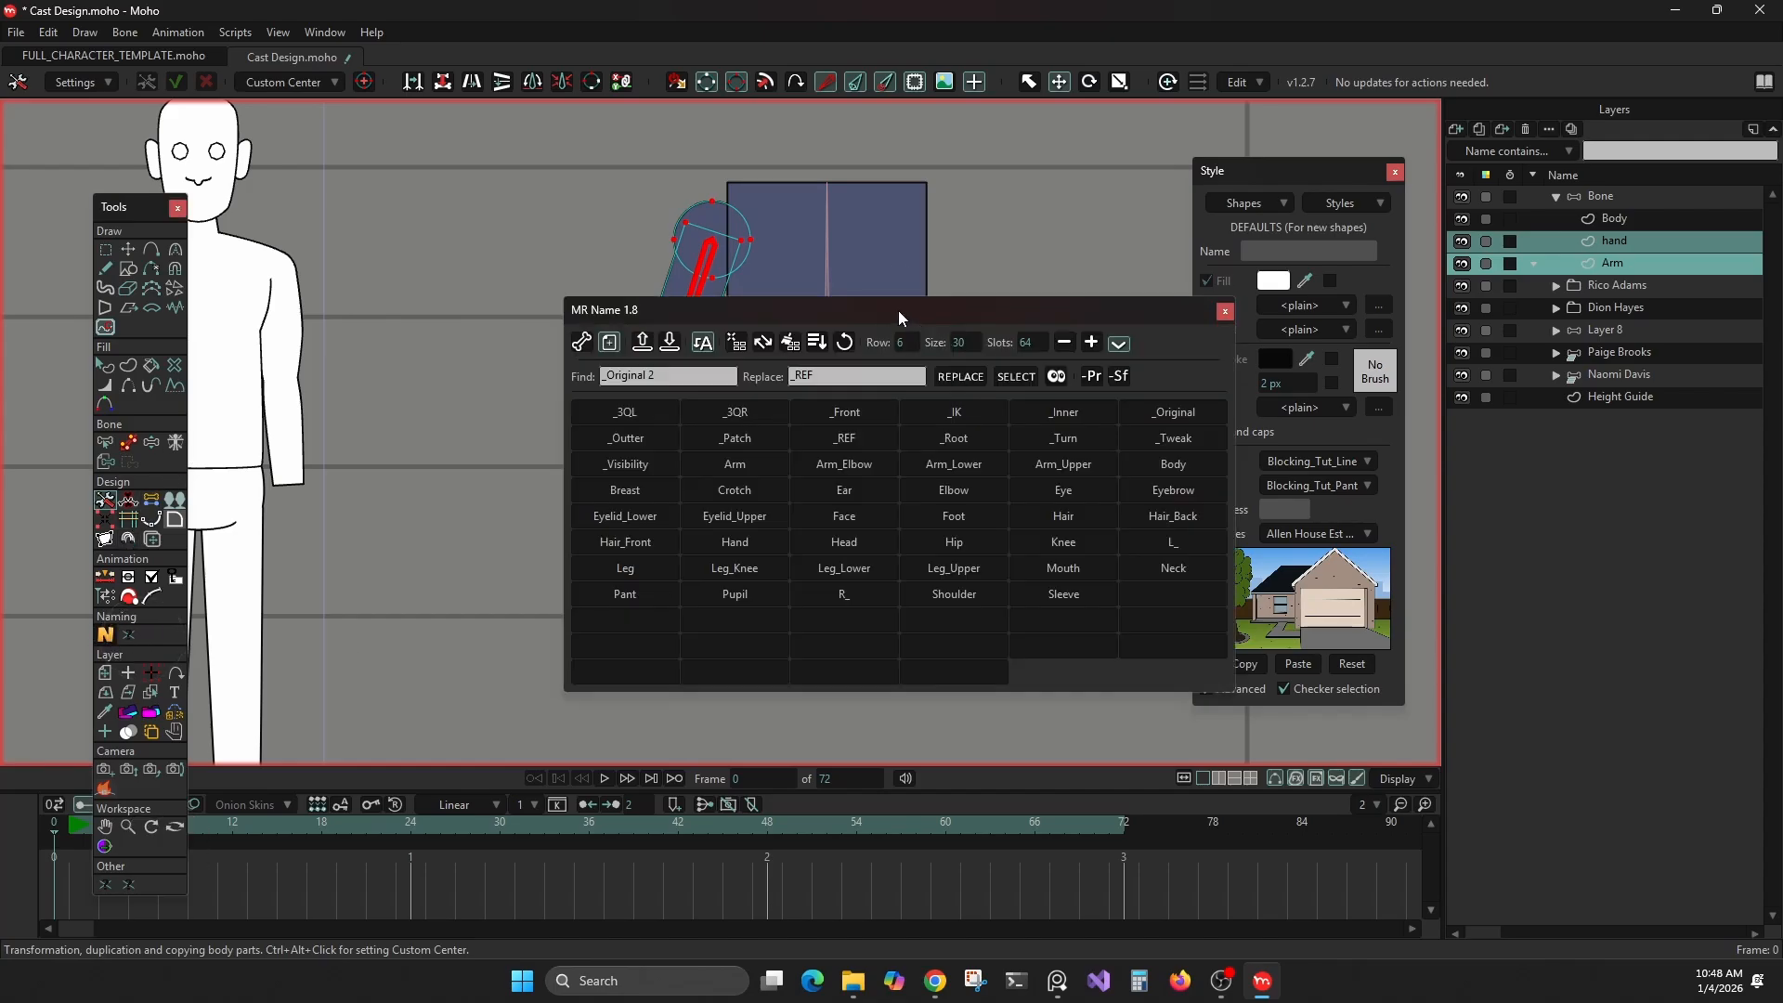
{"action": "left_click_drag", "start_coordinate": [899, 310], "coordinate": [897, 261]}
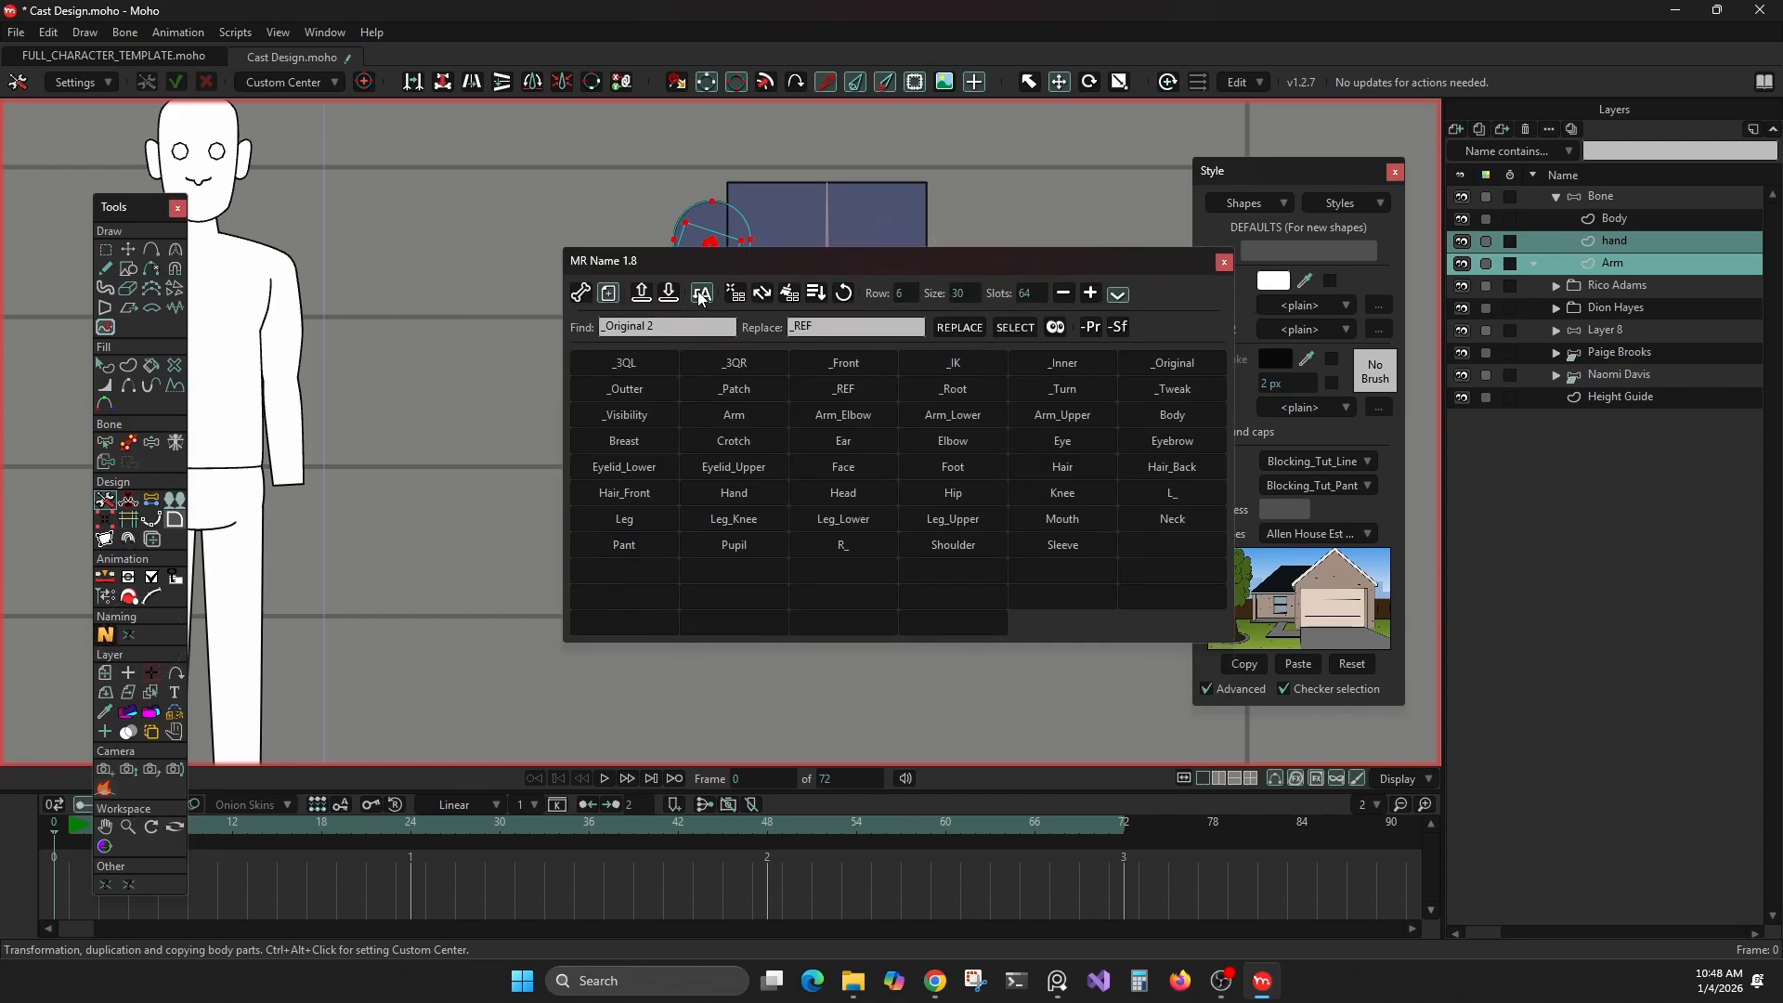
{"action": "left_click", "coordinate": [702, 293]}
{"action": "left_click", "coordinate": [850, 542]}
{"action": "left_click", "coordinate": [1223, 262]}
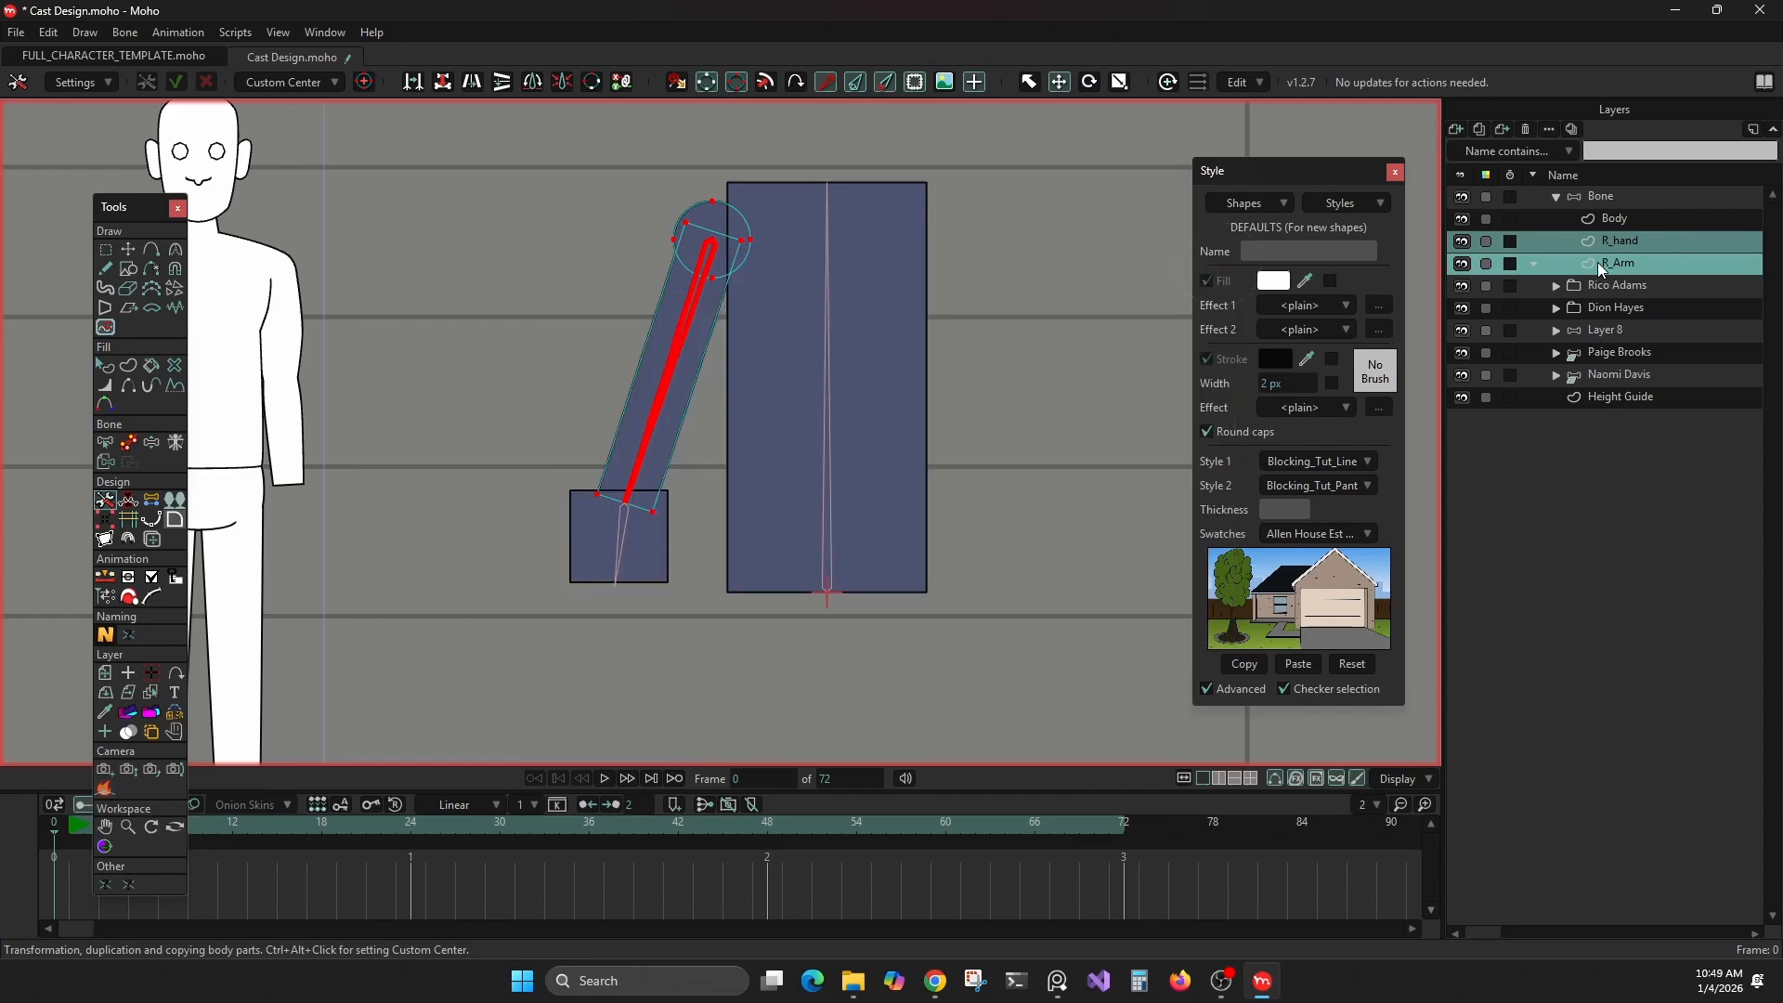
Duplicate the R_Arm and R_hand body part using Side Mode R → L and flip the copy horizontally about the custom center
{"action": "left_click", "coordinate": [414, 90]}
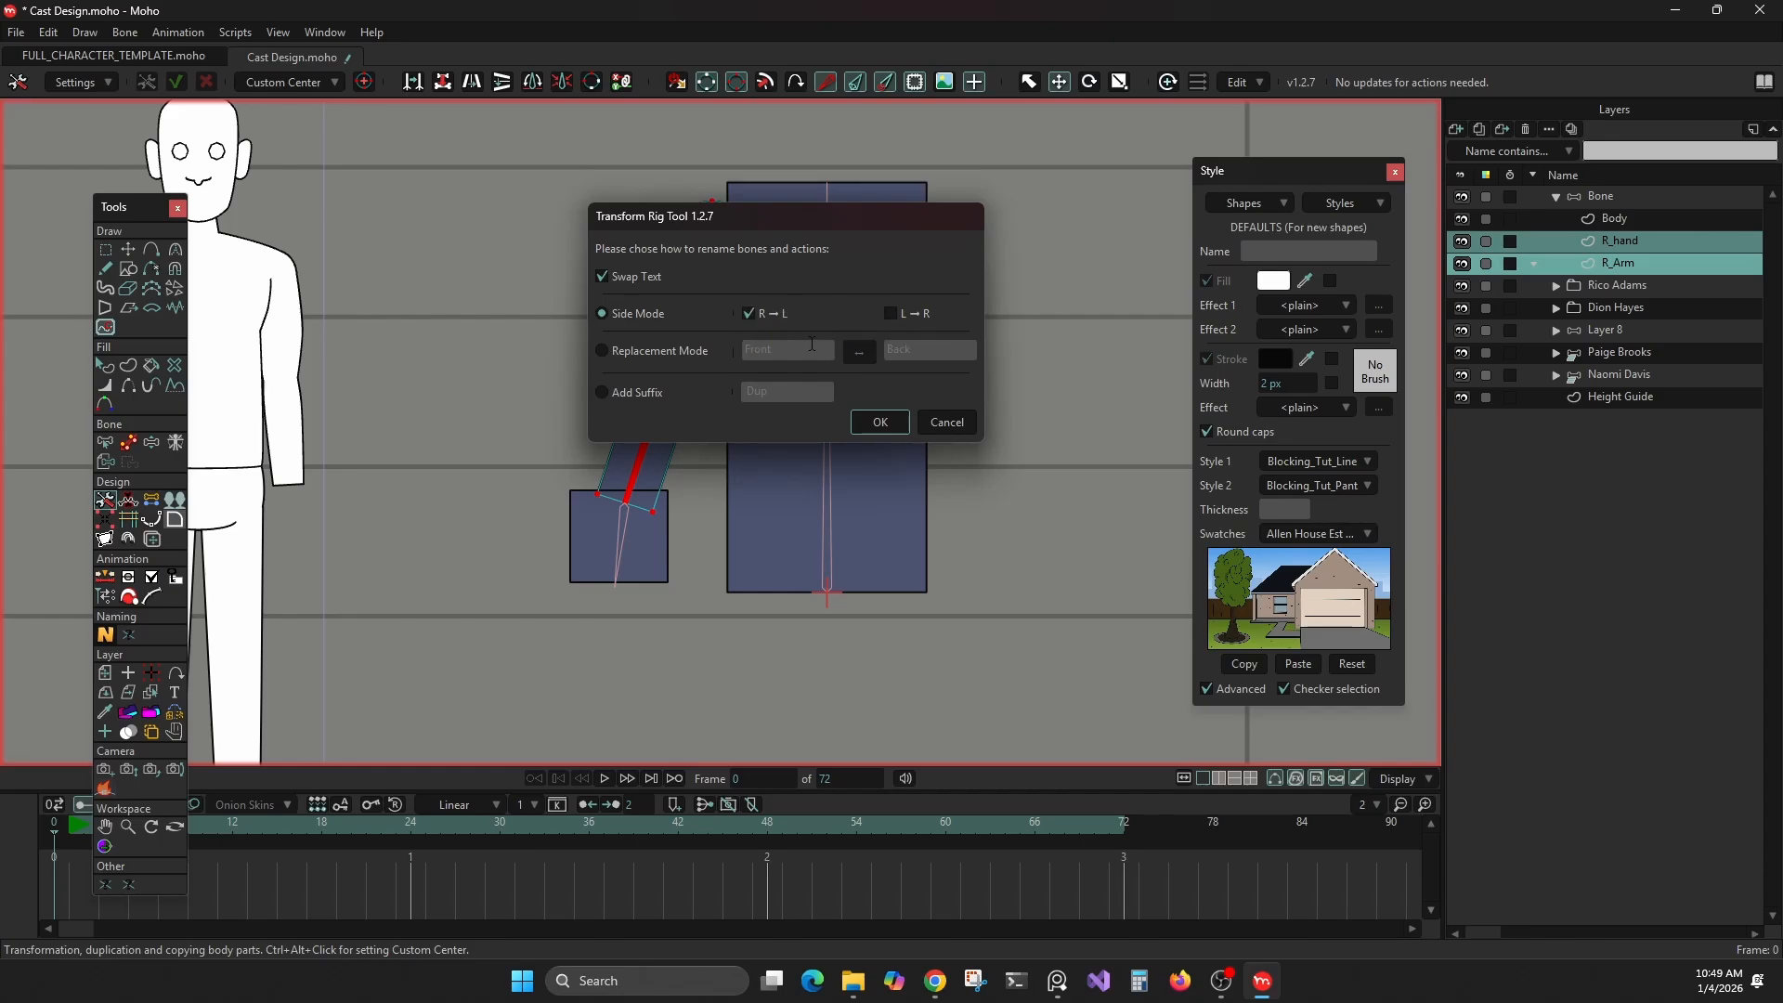
{"action": "left_click", "coordinate": [877, 422]}
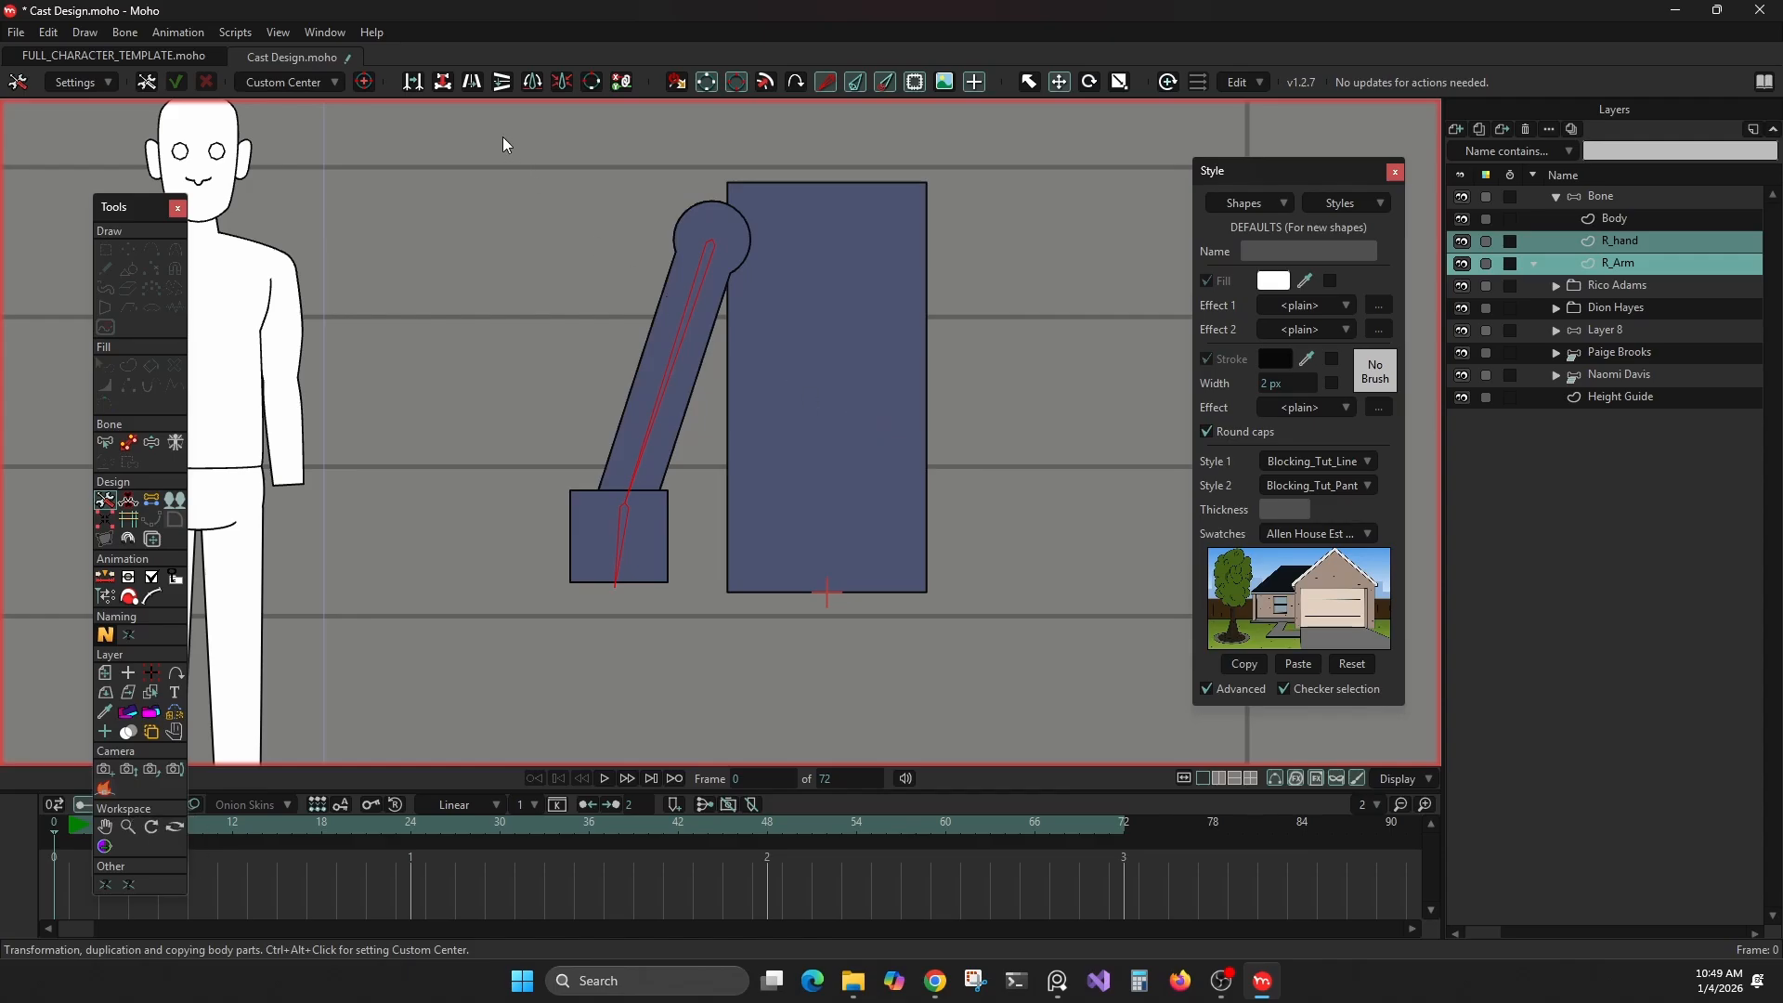
{"action": "key", "text": "ctrl+z"}
{"action": "key", "text": "ctrl+z"}
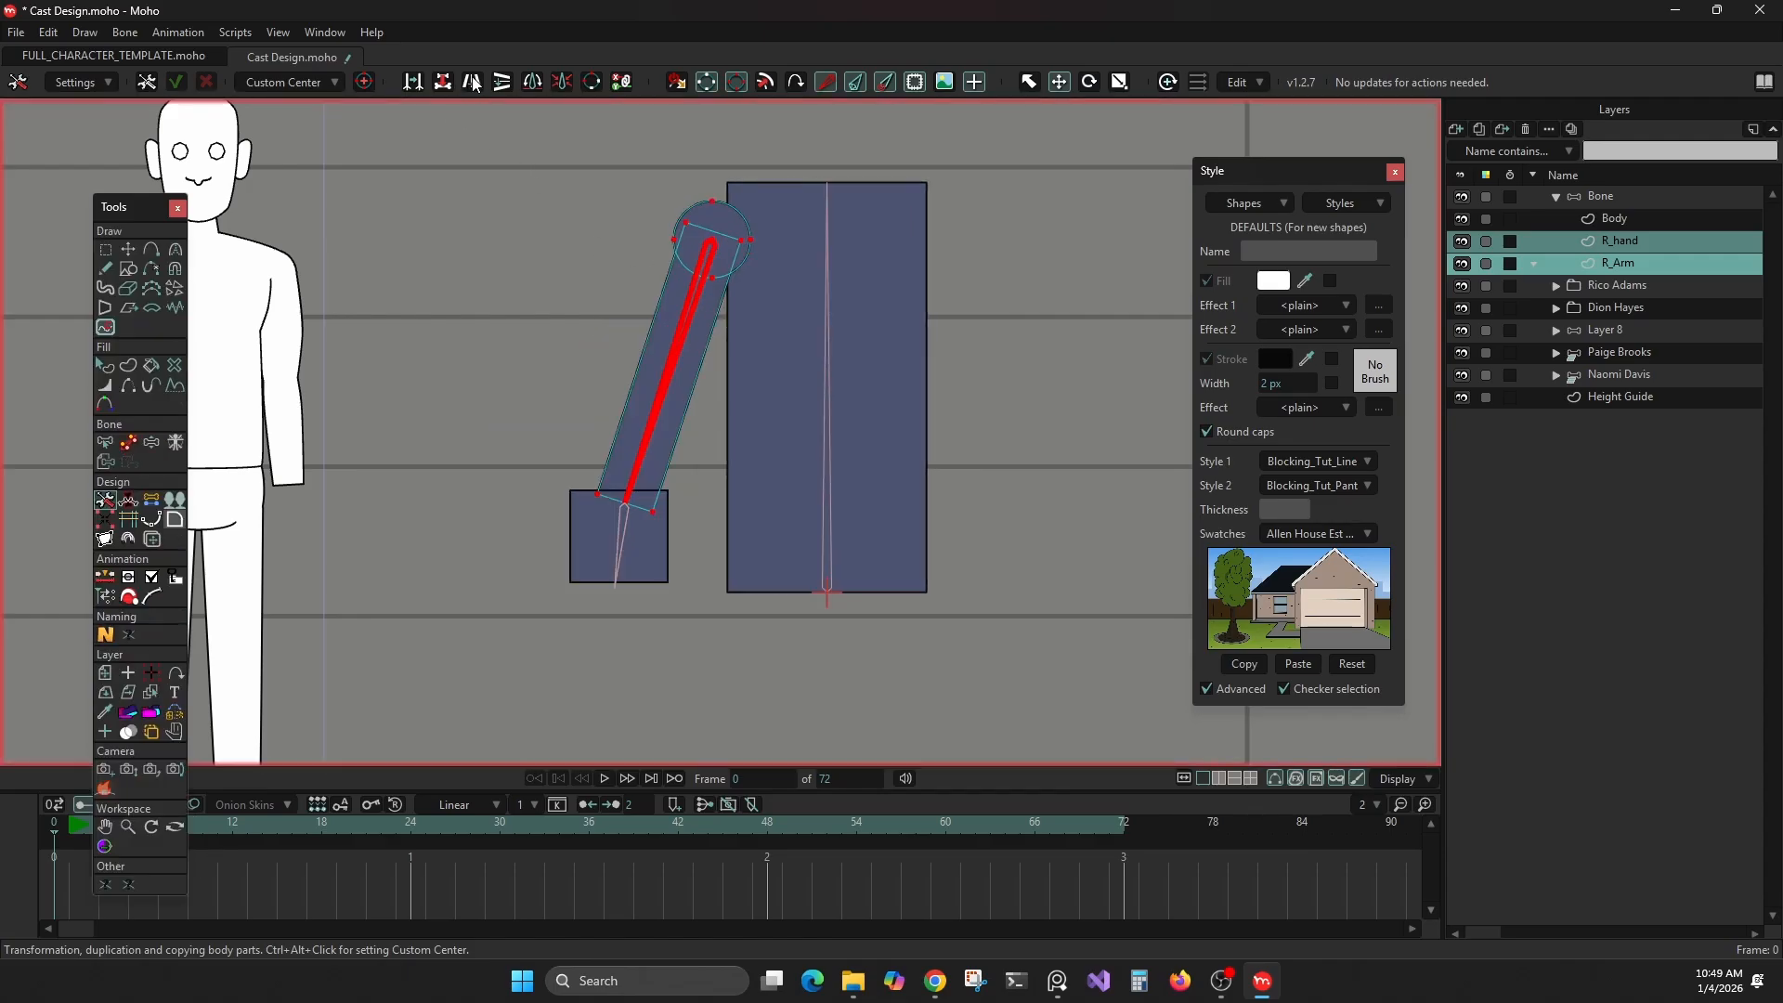
{"action": "left_click", "coordinate": [473, 84]}
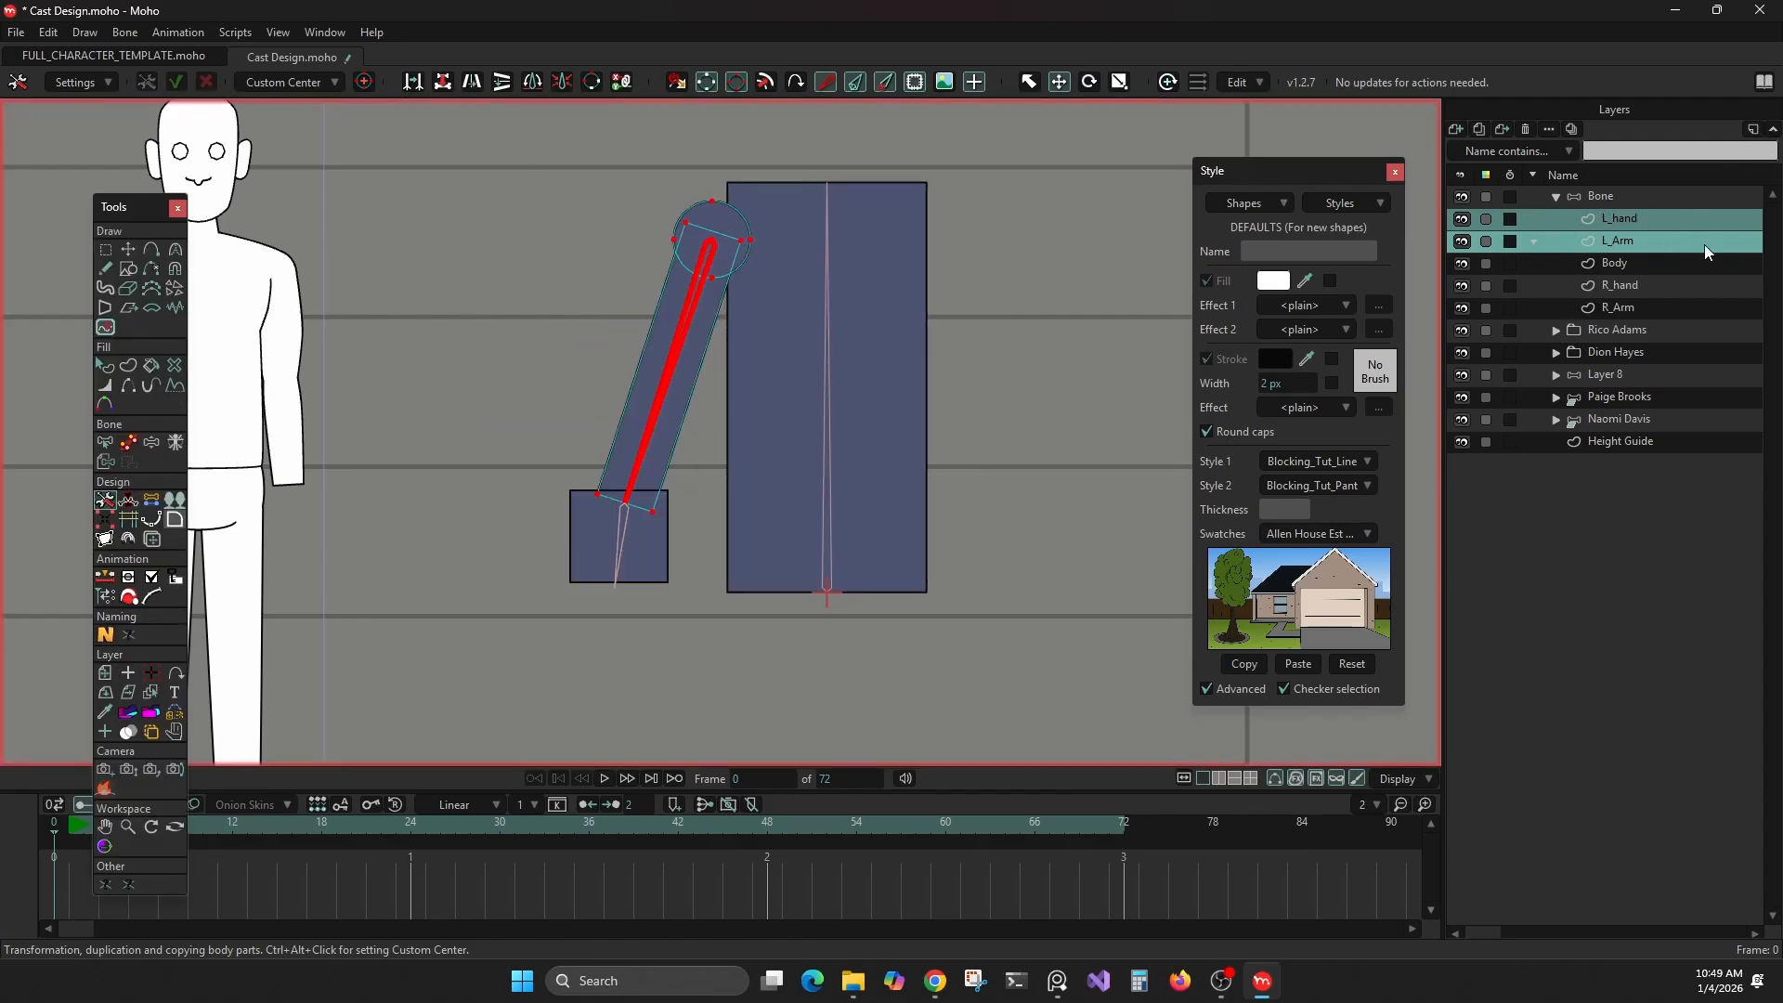
{"action": "left_click", "coordinate": [473, 82]}
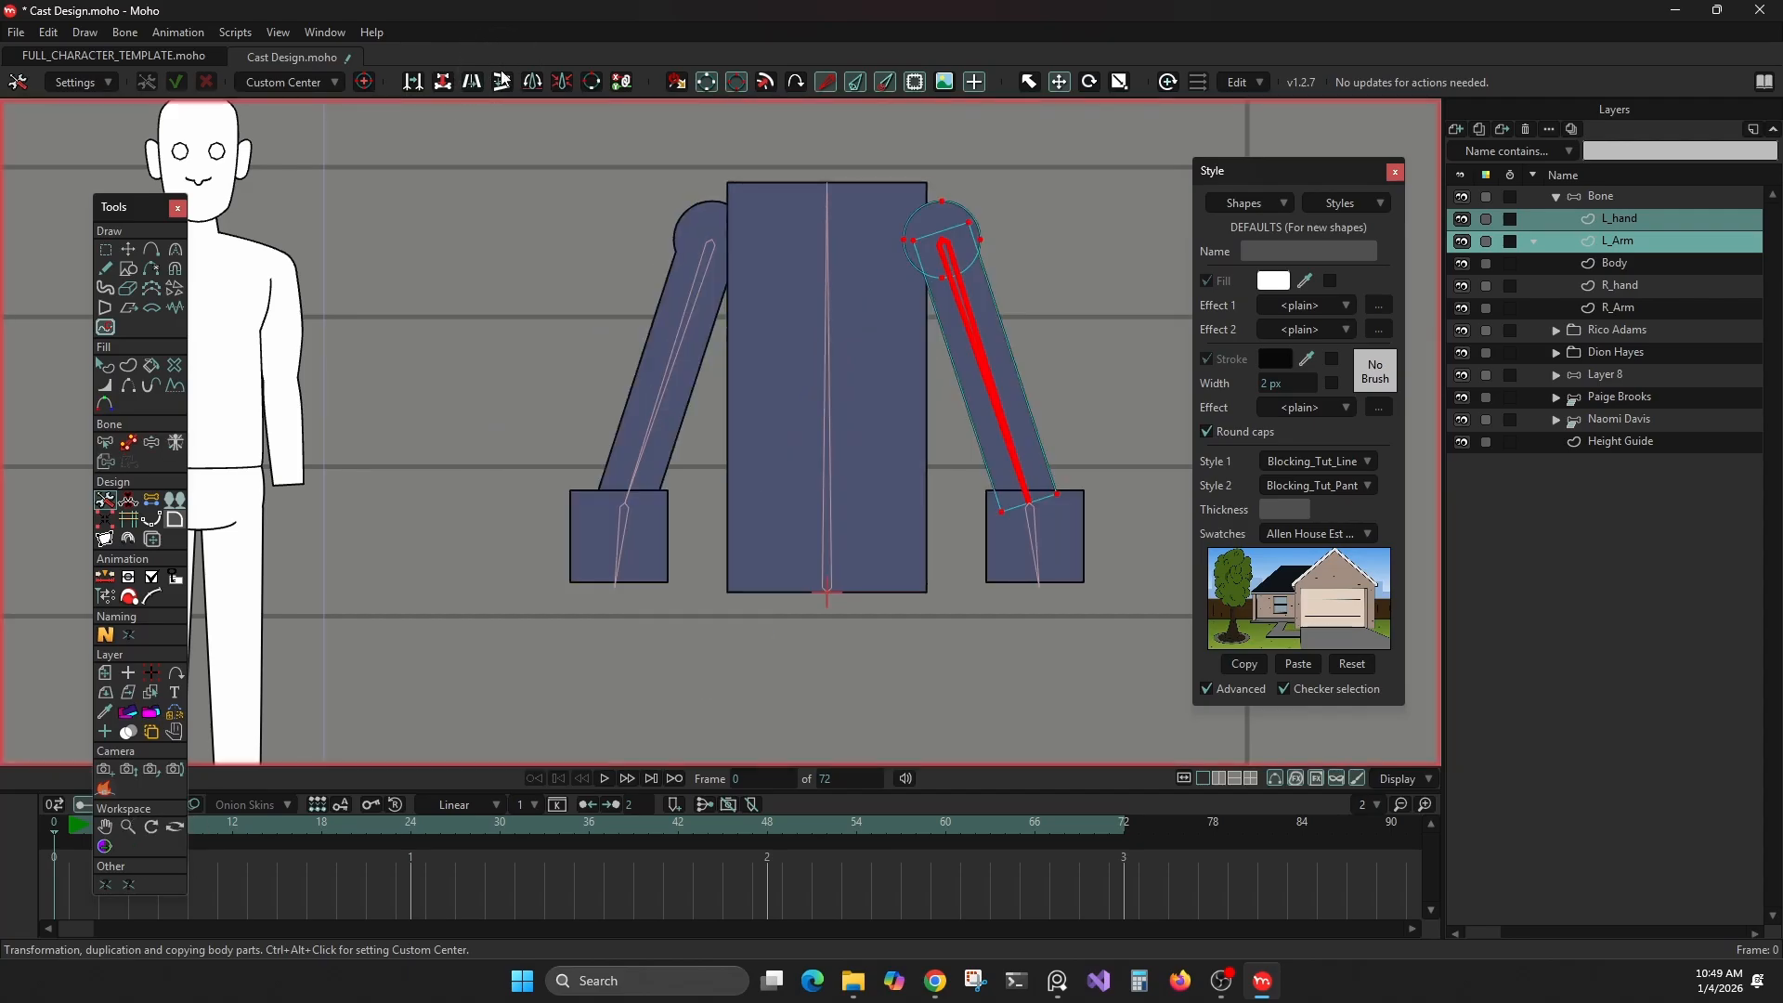
On frame 1, rotate the duplicated arm bone outward away from the body and turn its hand bone to about 338°
{"action": "left_click", "coordinate": [1614, 196]}
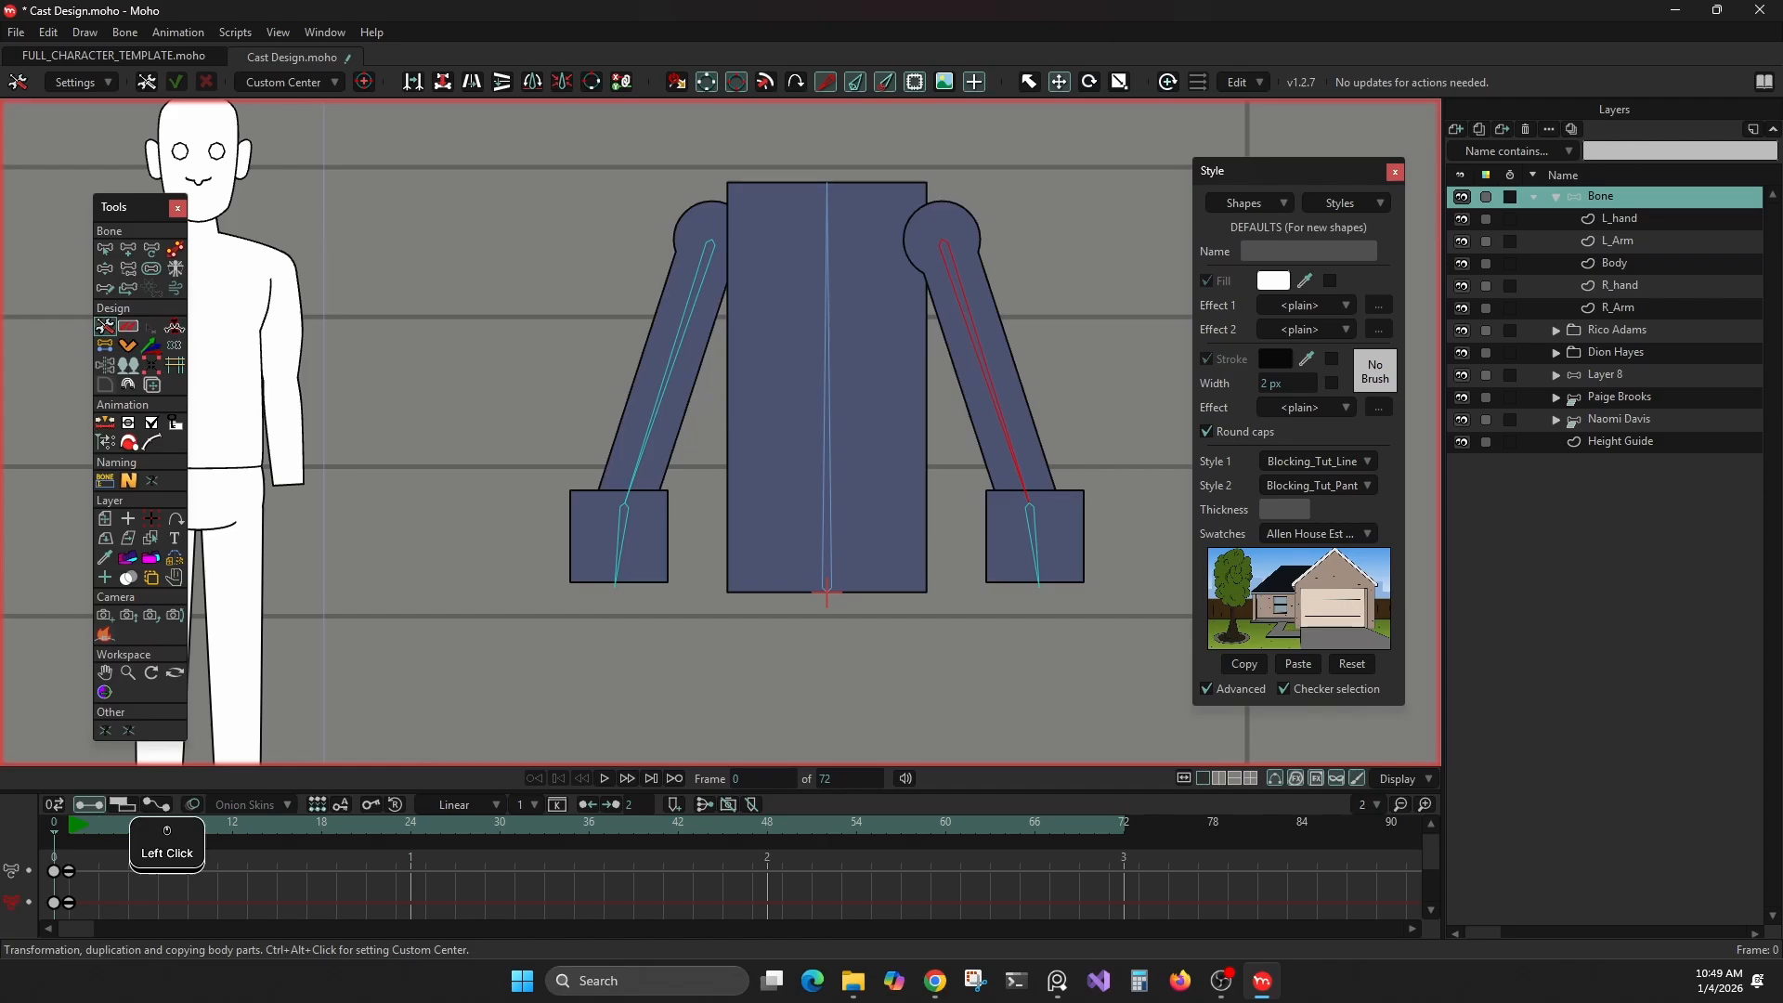
{"action": "left_click", "coordinate": [69, 823]}
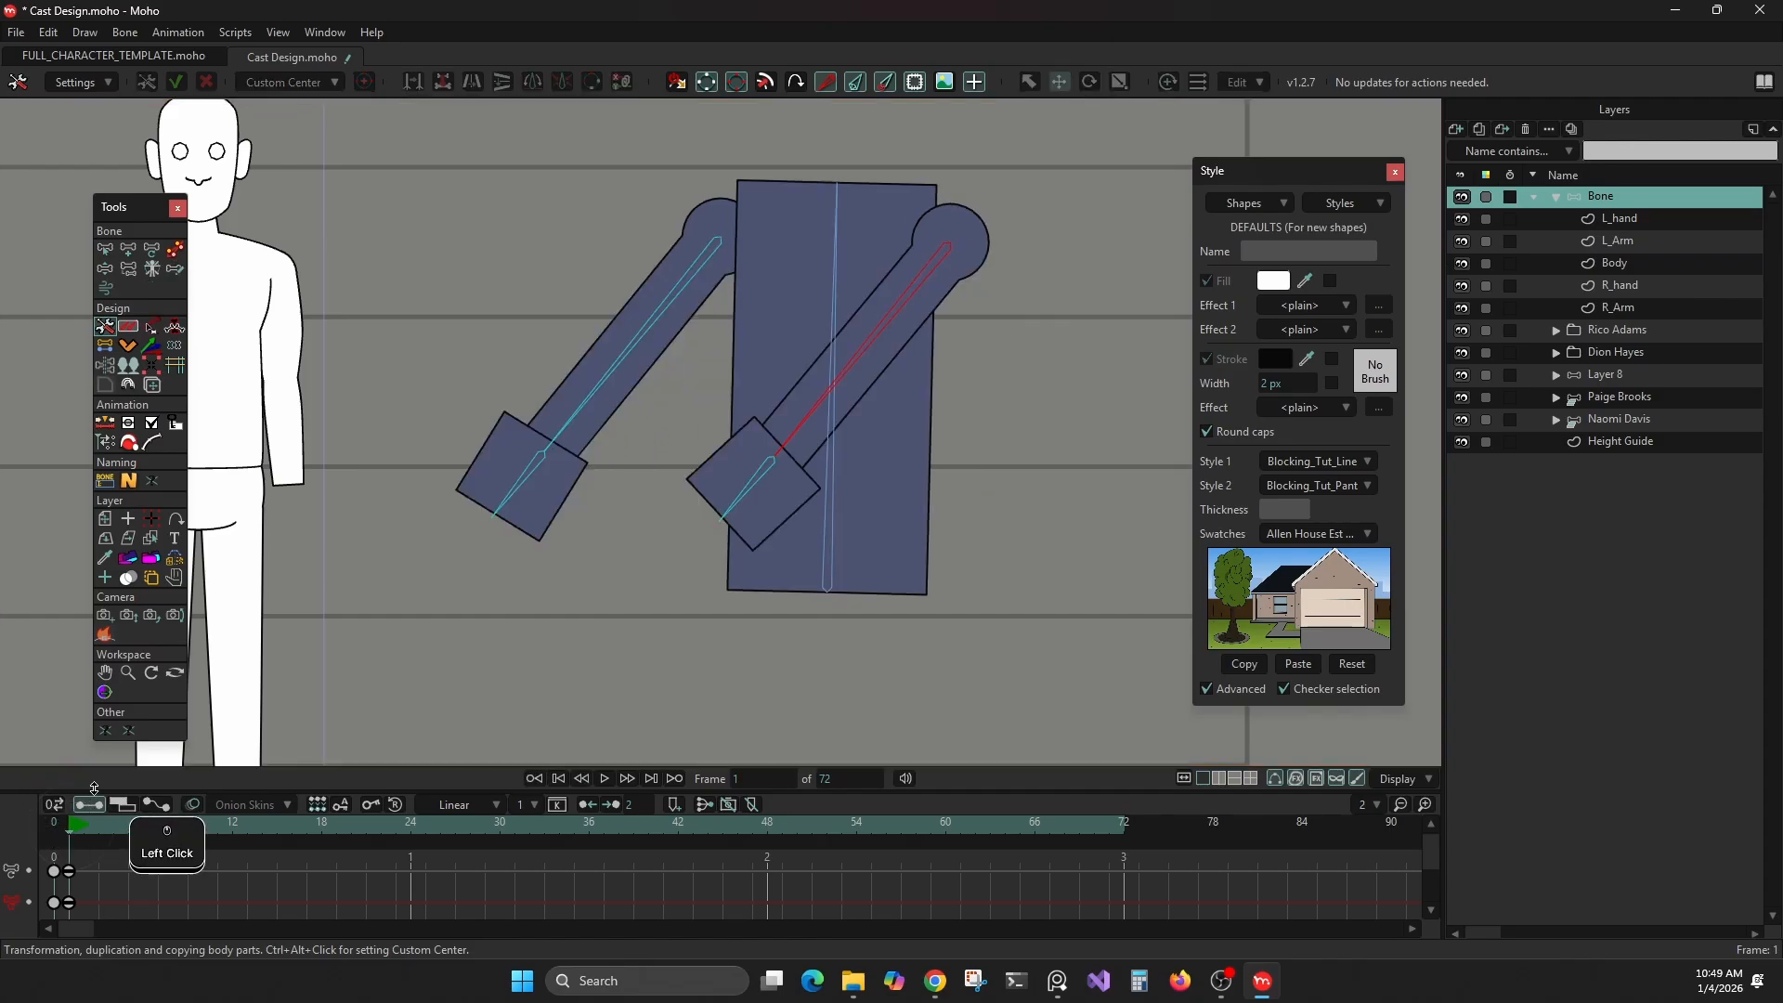
{"action": "left_click", "coordinate": [105, 247]}
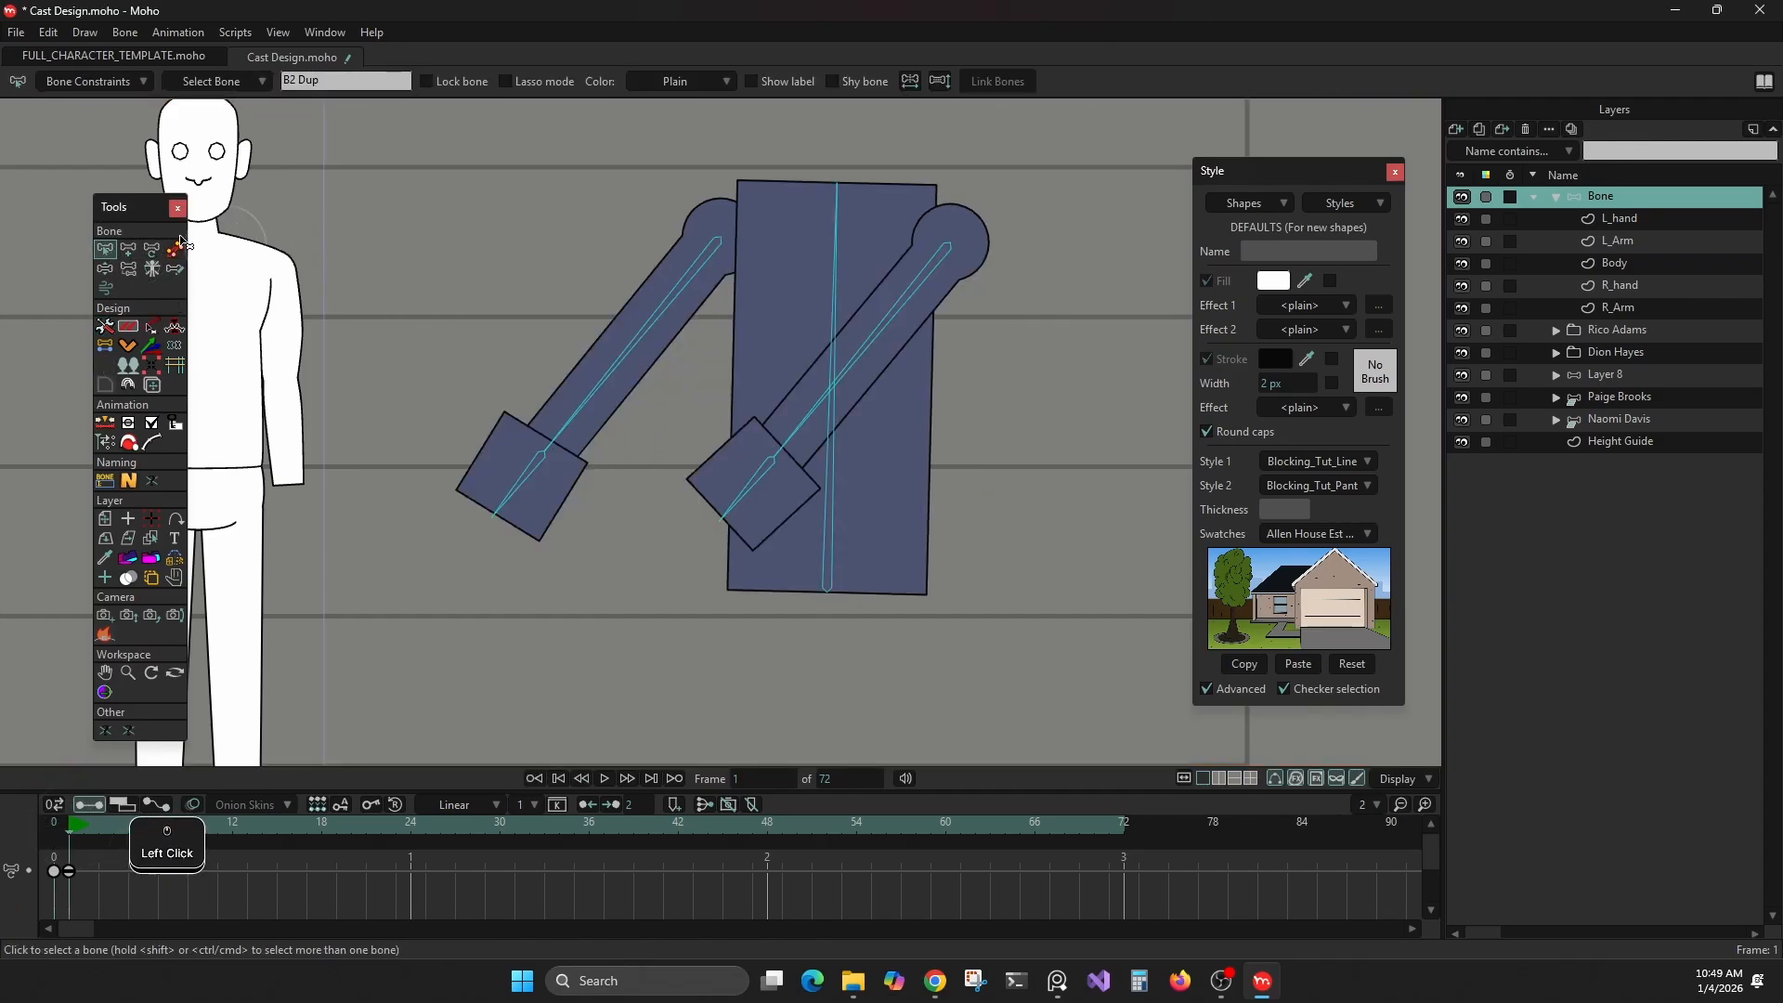
{"action": "left_click", "coordinate": [152, 248]}
{"action": "left_click_drag", "start_coordinate": [873, 351], "coordinate": [1113, 546]}
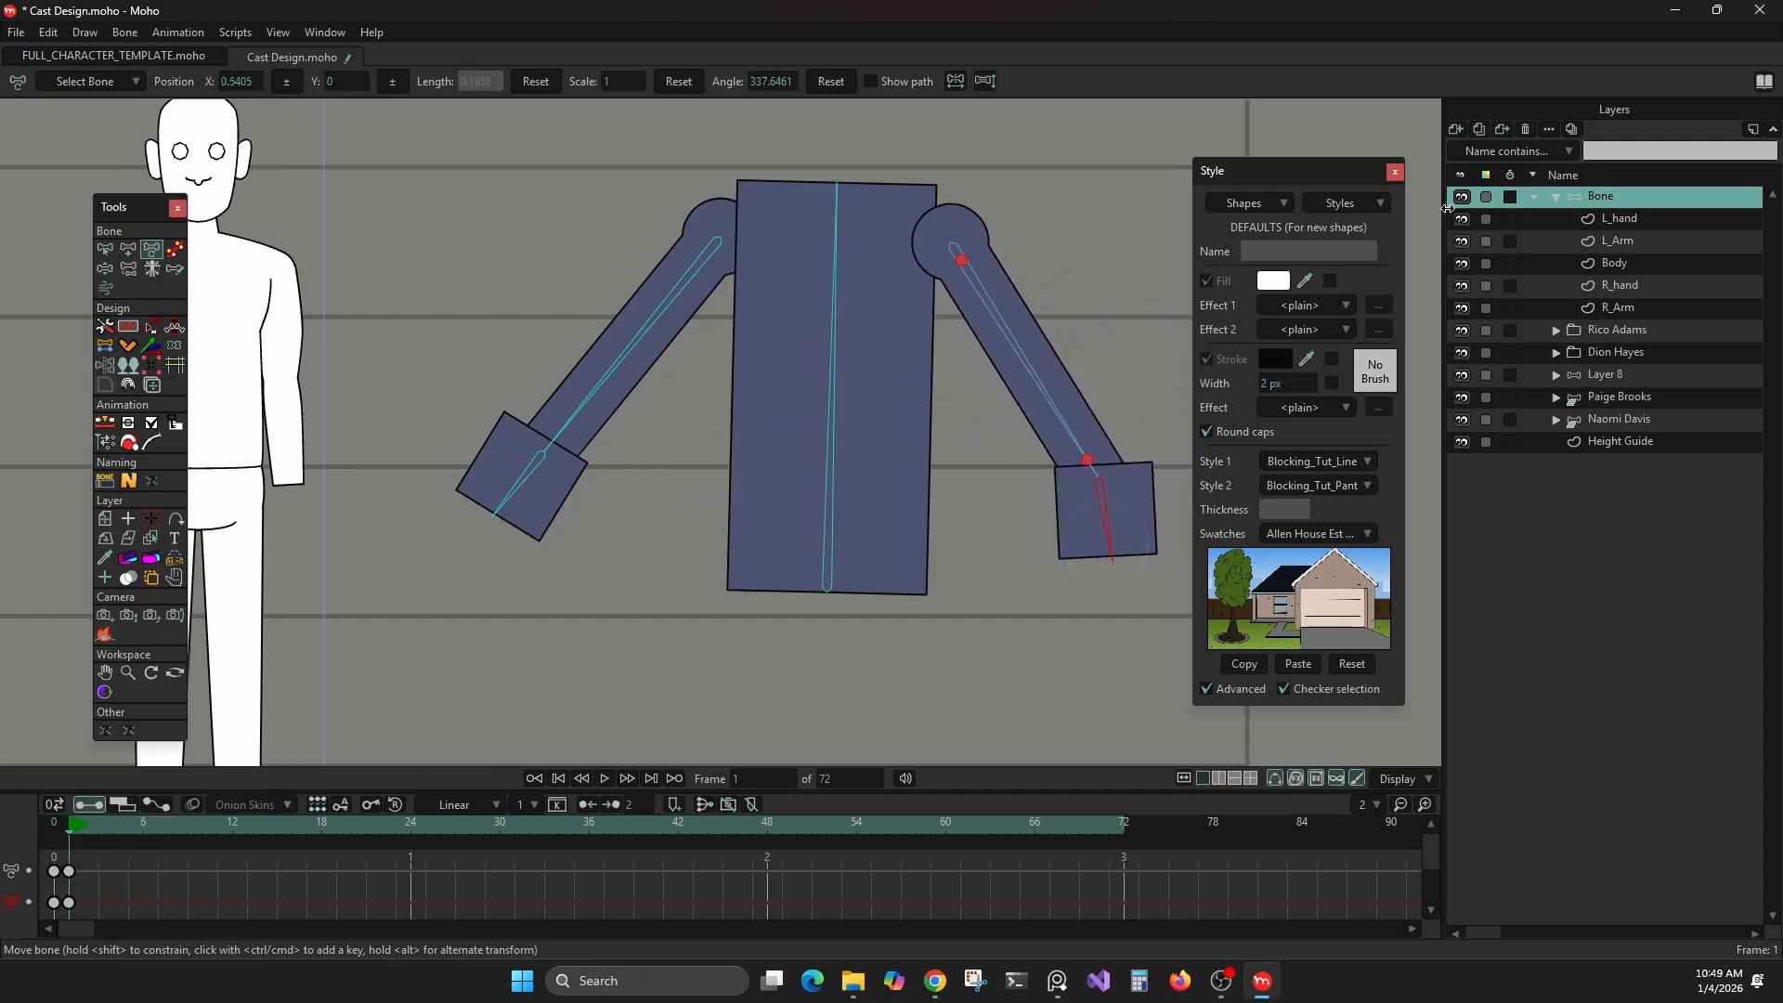
Move the Body layer above L_hand to the top of the Bone group
{"action": "left_click", "coordinate": [1619, 218]}
{"action": "left_click", "coordinate": [1618, 263]}
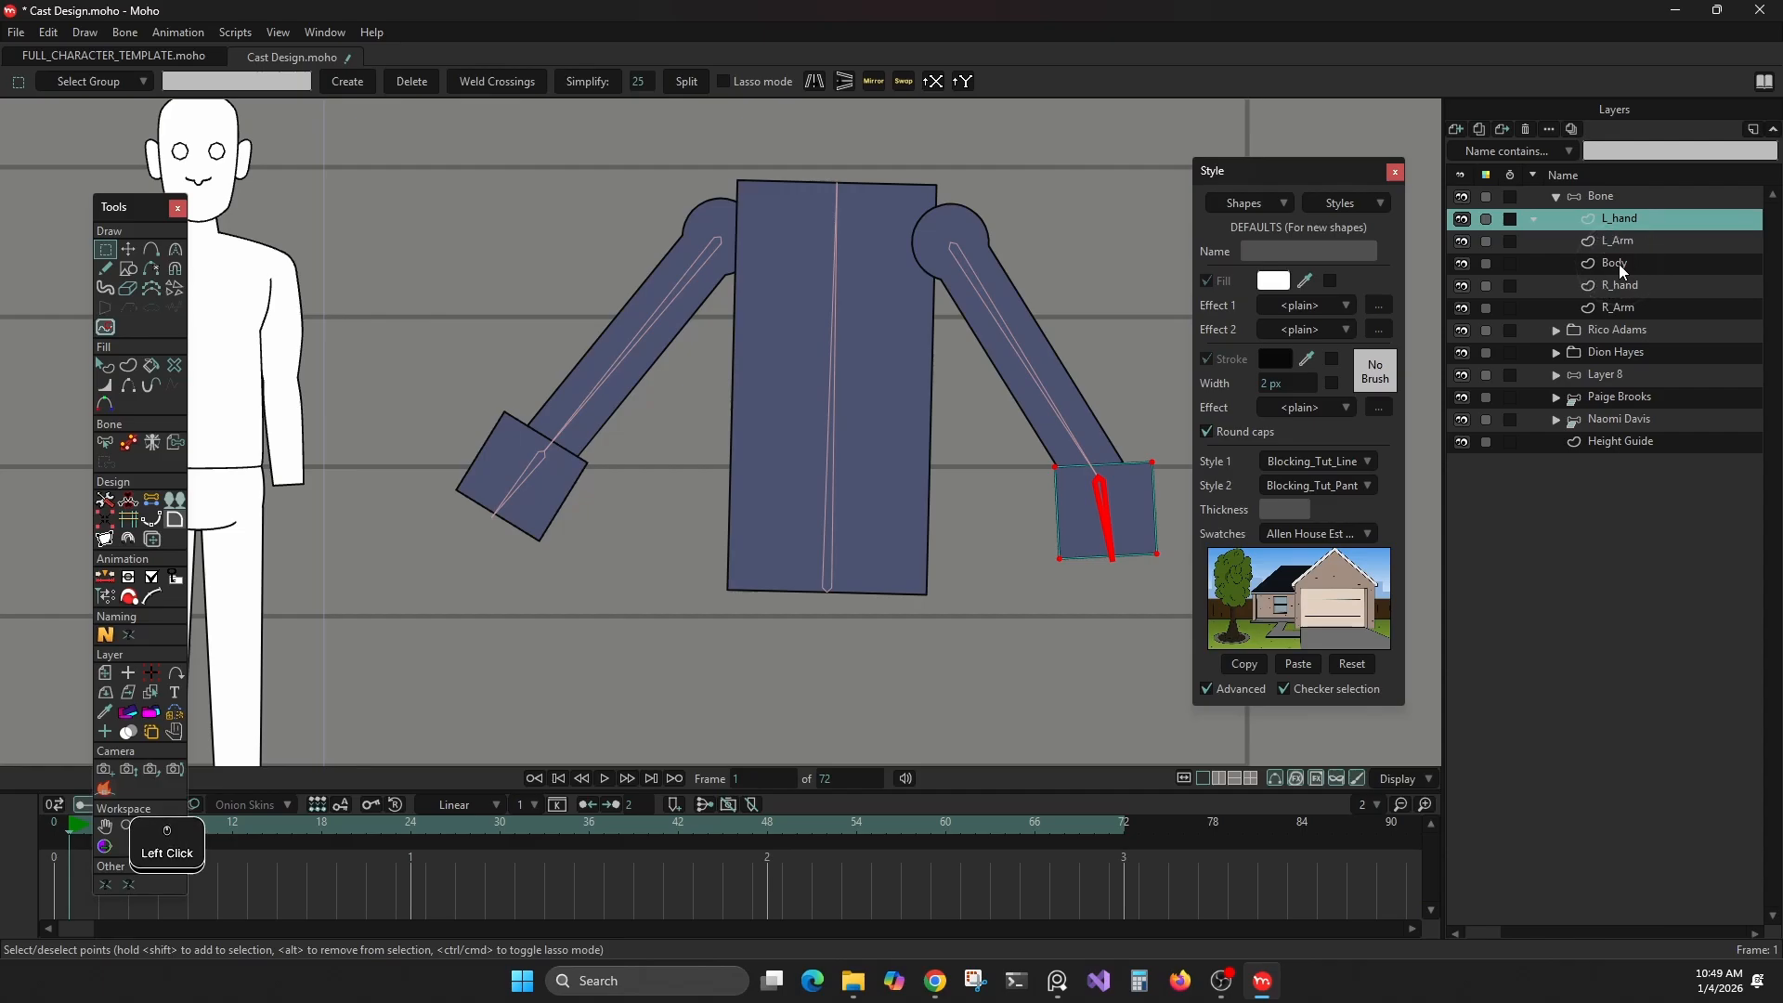
{"action": "left_click_drag", "start_coordinate": [1618, 264], "coordinate": [1615, 215]}
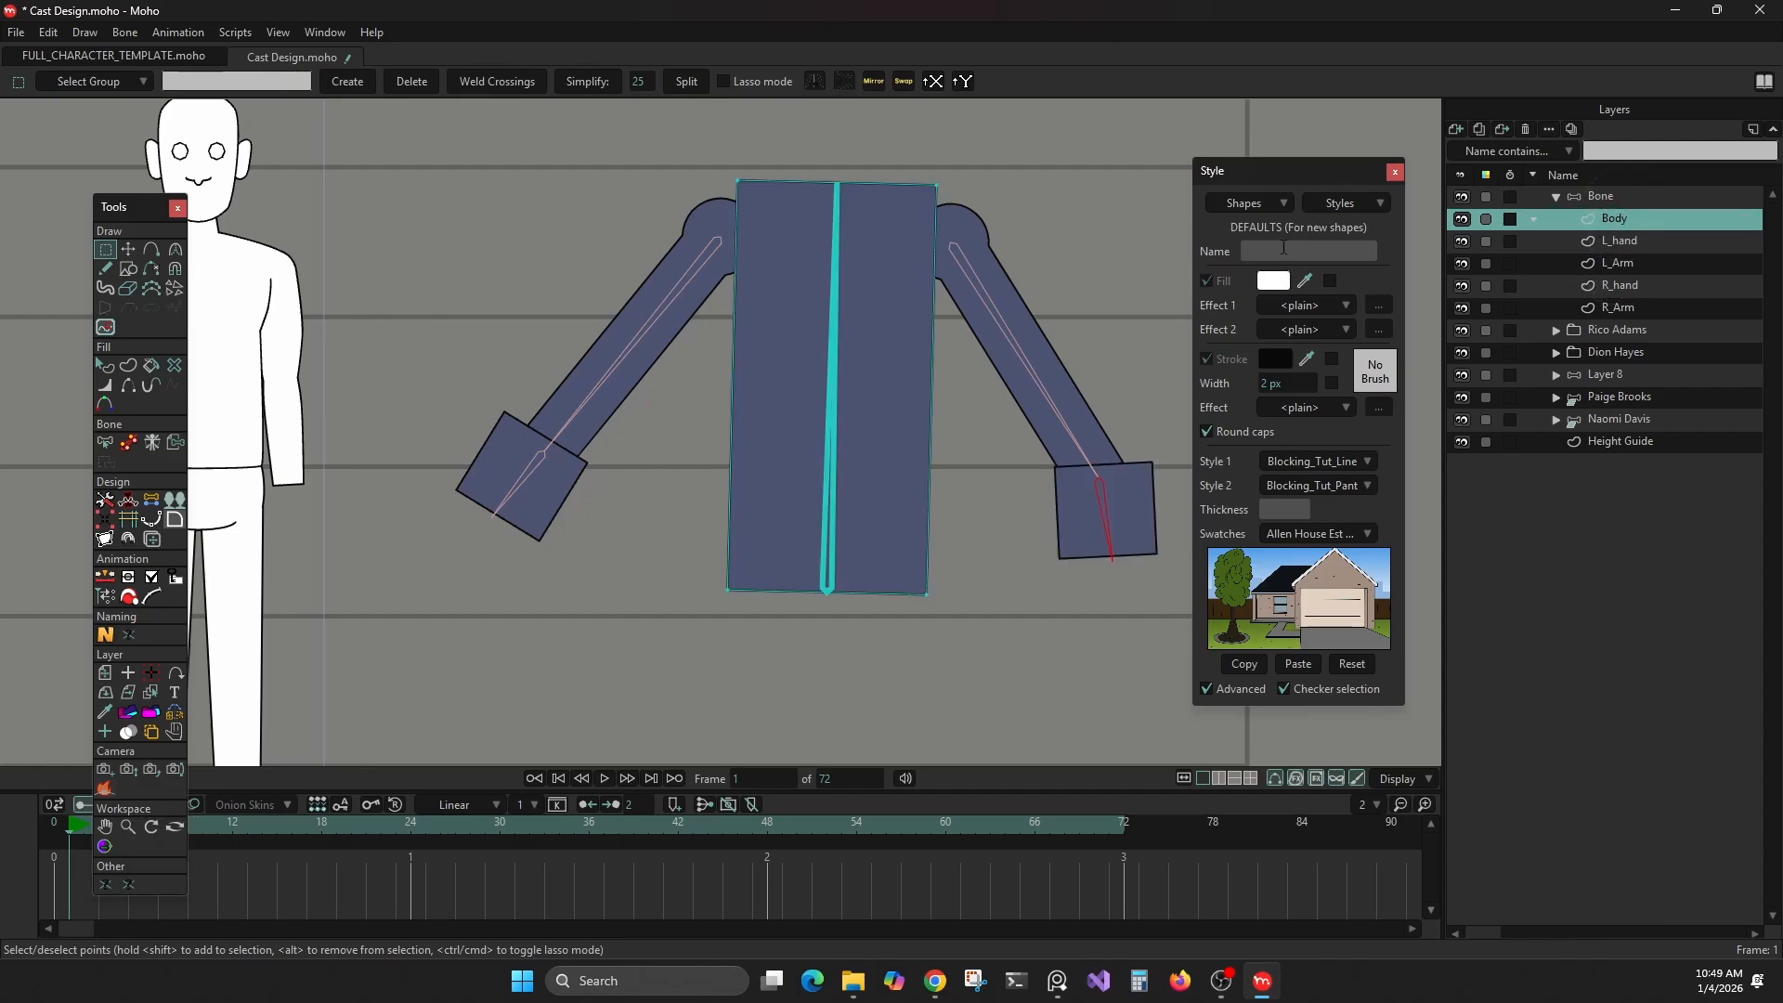
{"action": "left_click", "coordinate": [839, 322]}
Test the full rig on frame 1 by rotating the R_hand bone to about 19° and the body bone to about 94.5°
{"action": "left_click", "coordinate": [1634, 198]}
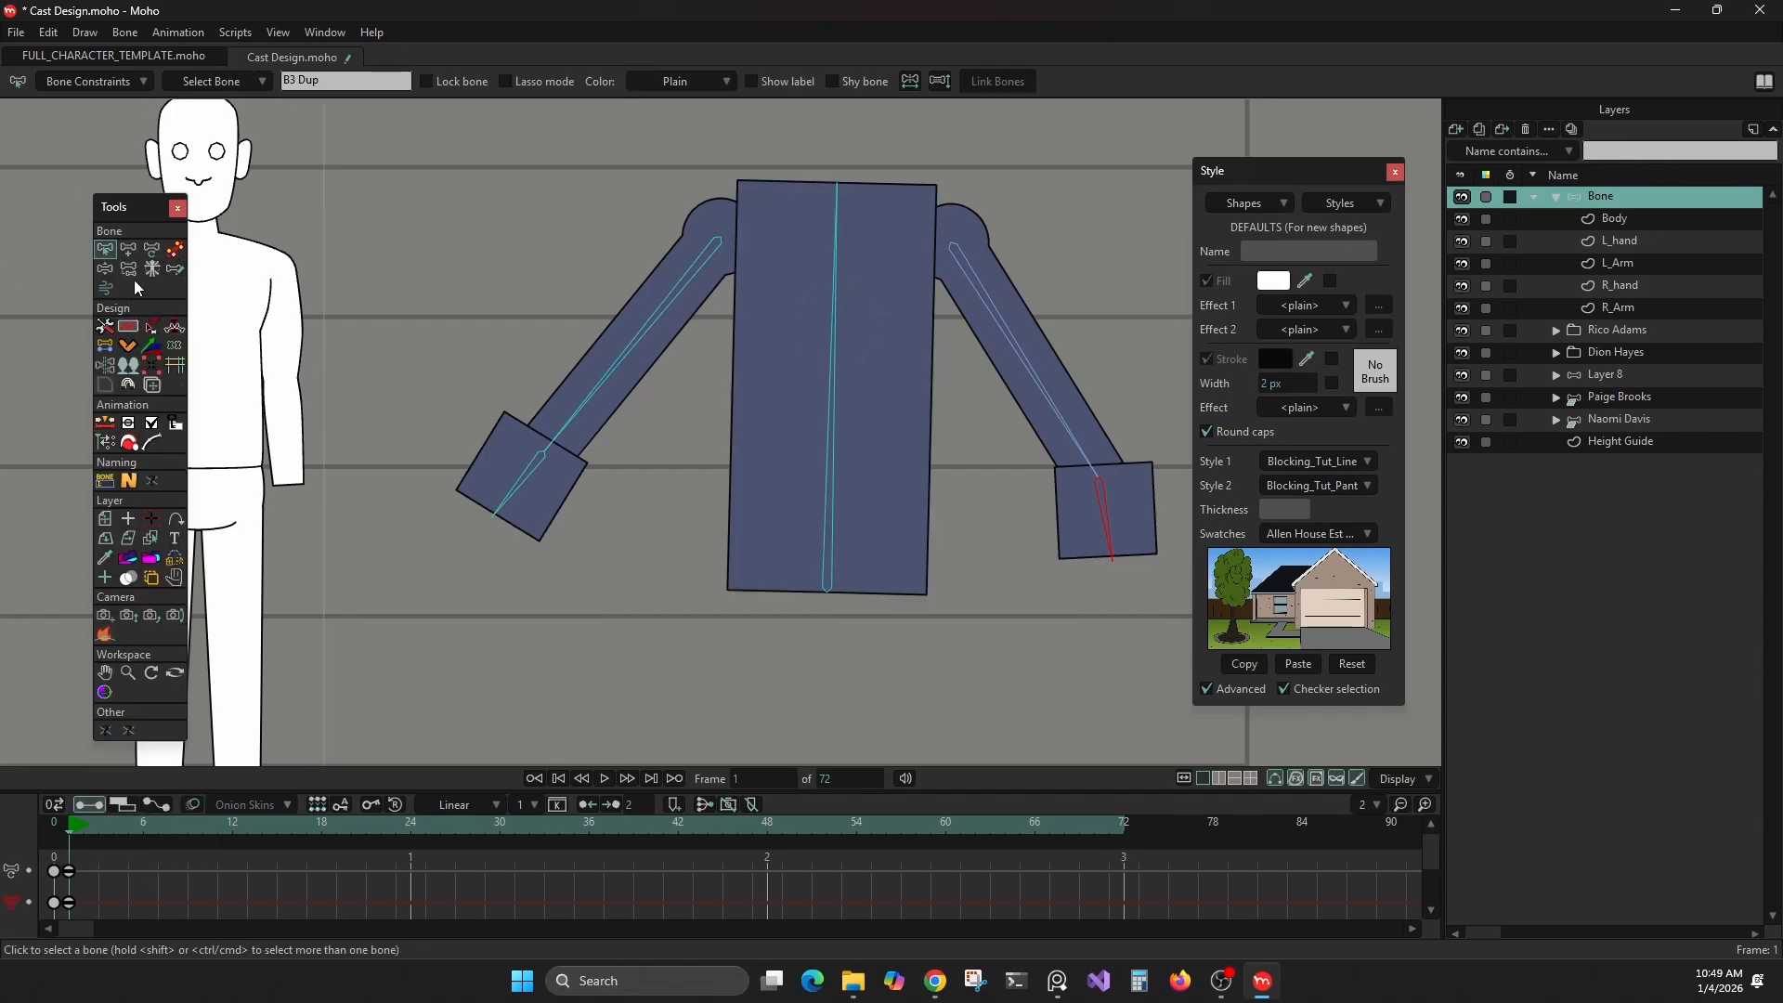
{"action": "left_click", "coordinate": [152, 249]}
{"action": "mouse_move", "coordinate": [826, 337]}
{"action": "left_mouse_down"}
{"action": "mouse_move", "coordinate": [870, 336]}
{"action": "mouse_move", "coordinate": [696, 330]}
{"action": "mouse_move", "coordinate": [835, 339]}
{"action": "left_mouse_up"}
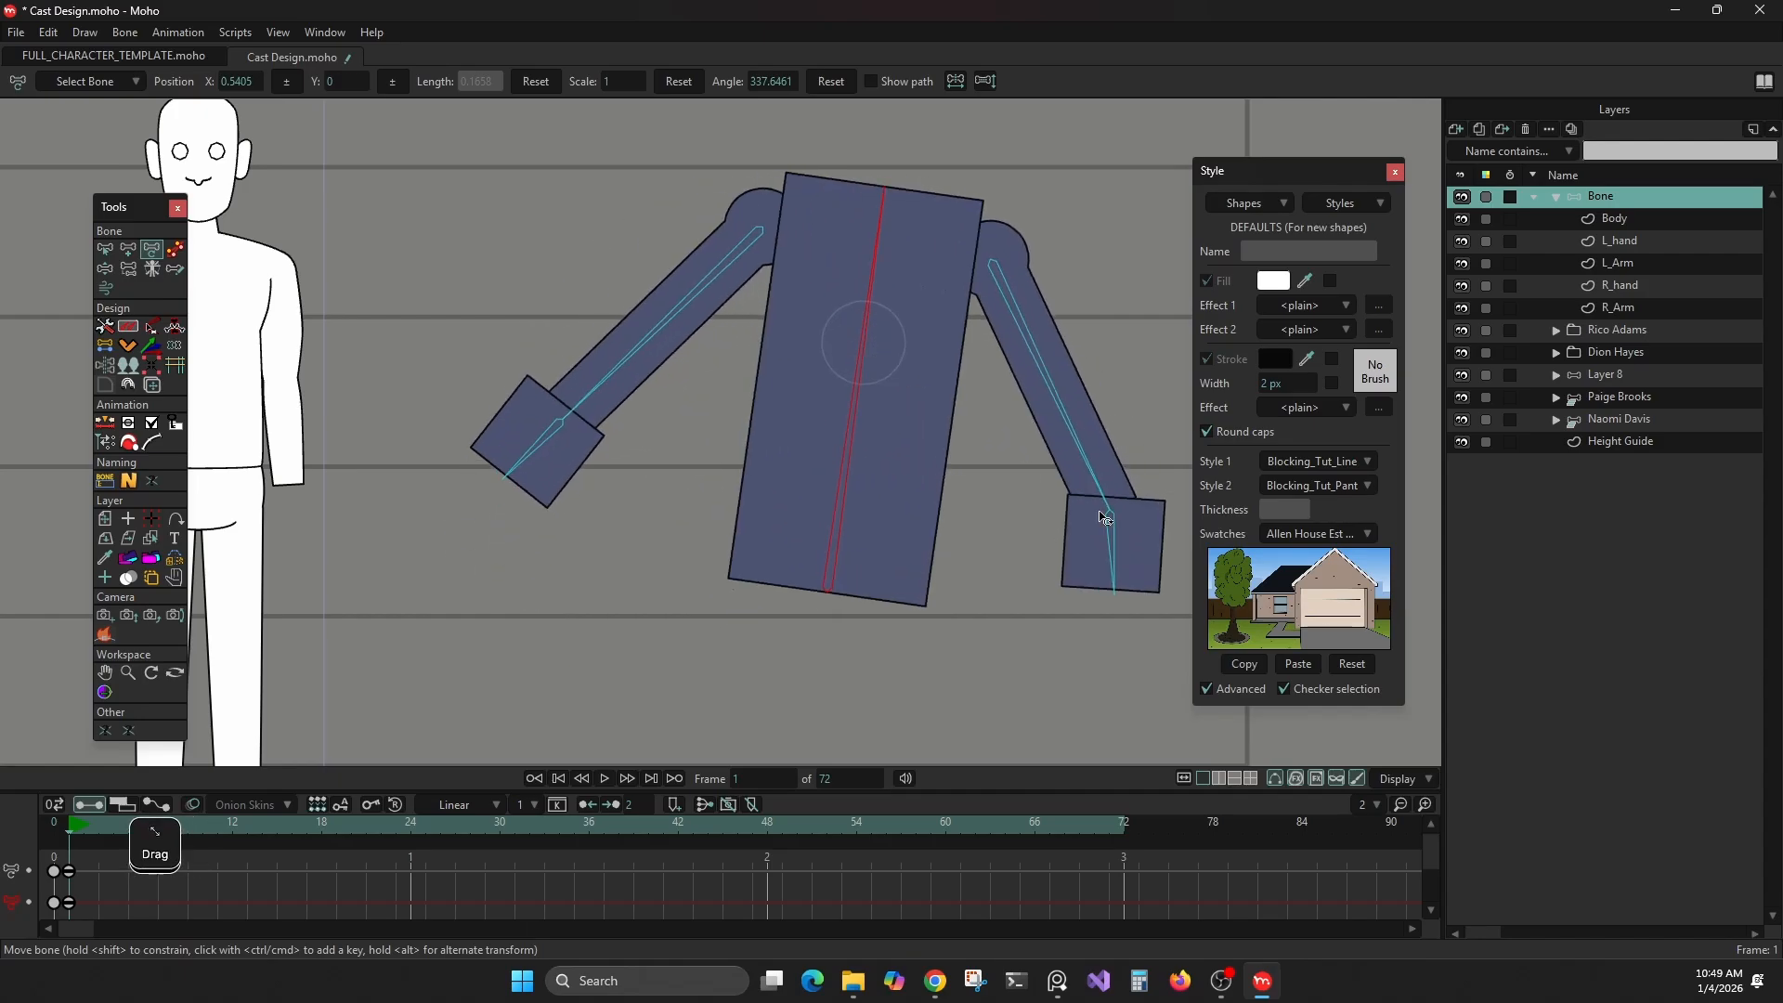
{"action": "left_click_drag", "start_coordinate": [534, 450], "coordinate": [548, 452]}
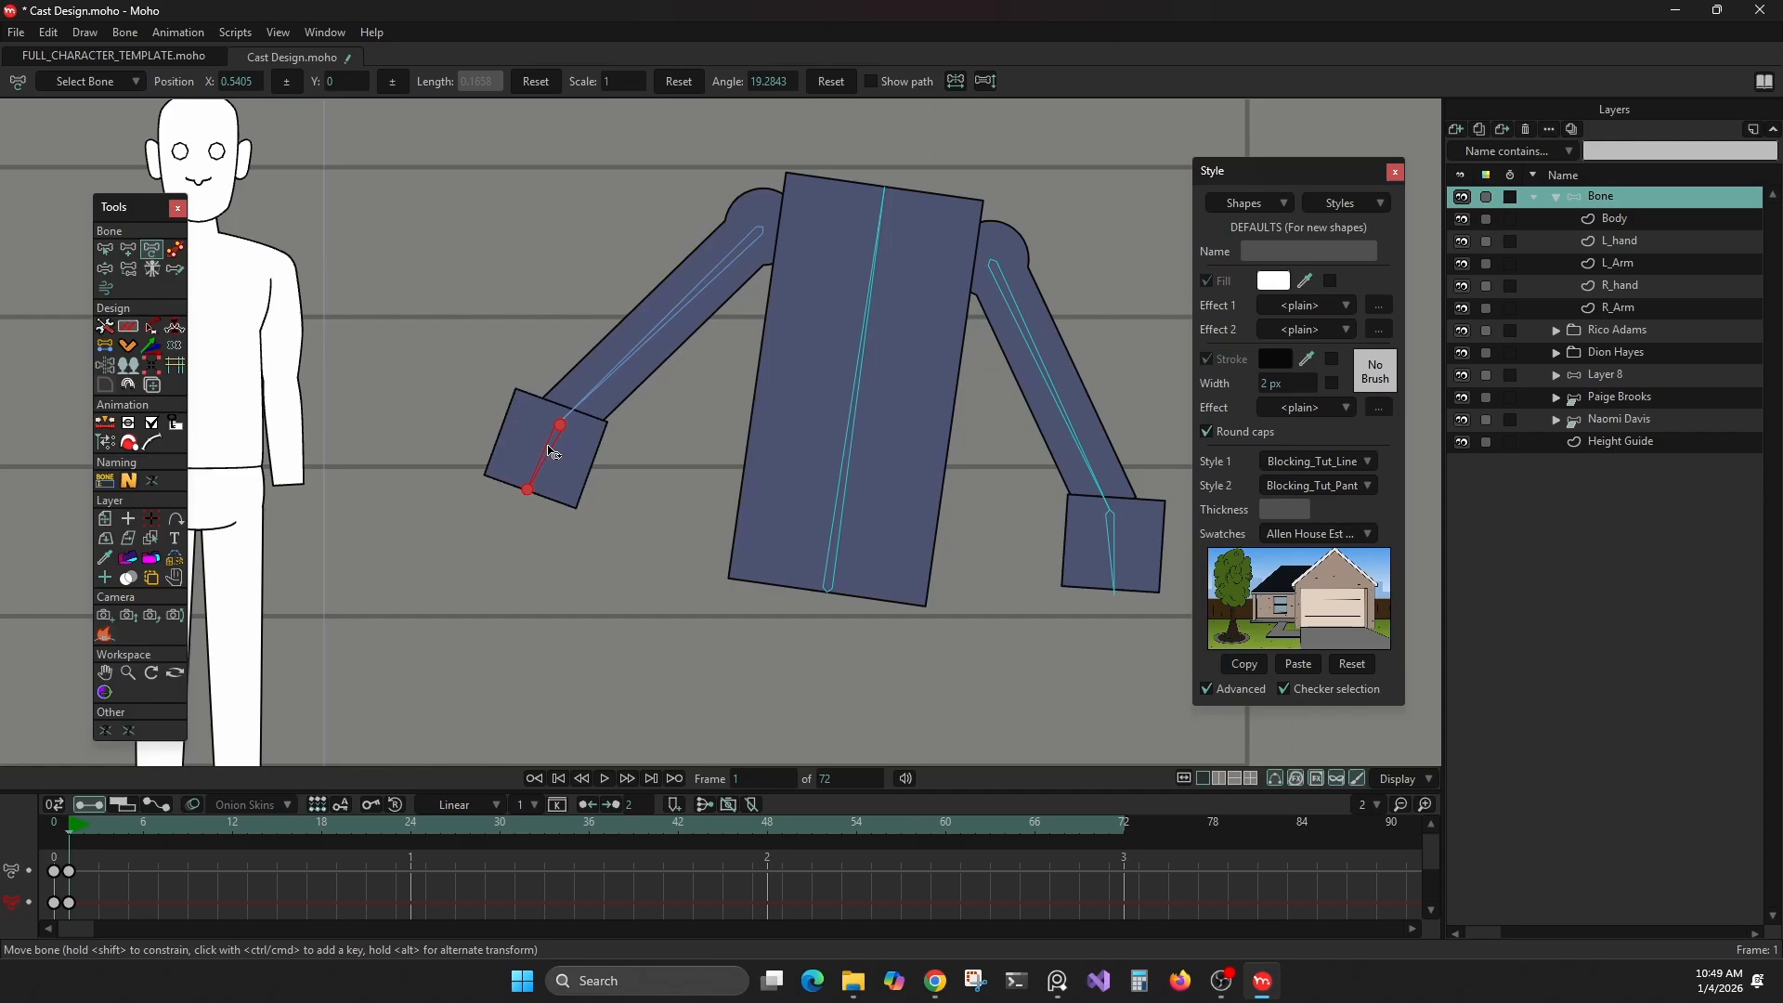
{"action": "left_click_drag", "start_coordinate": [855, 348], "coordinate": [804, 361]}
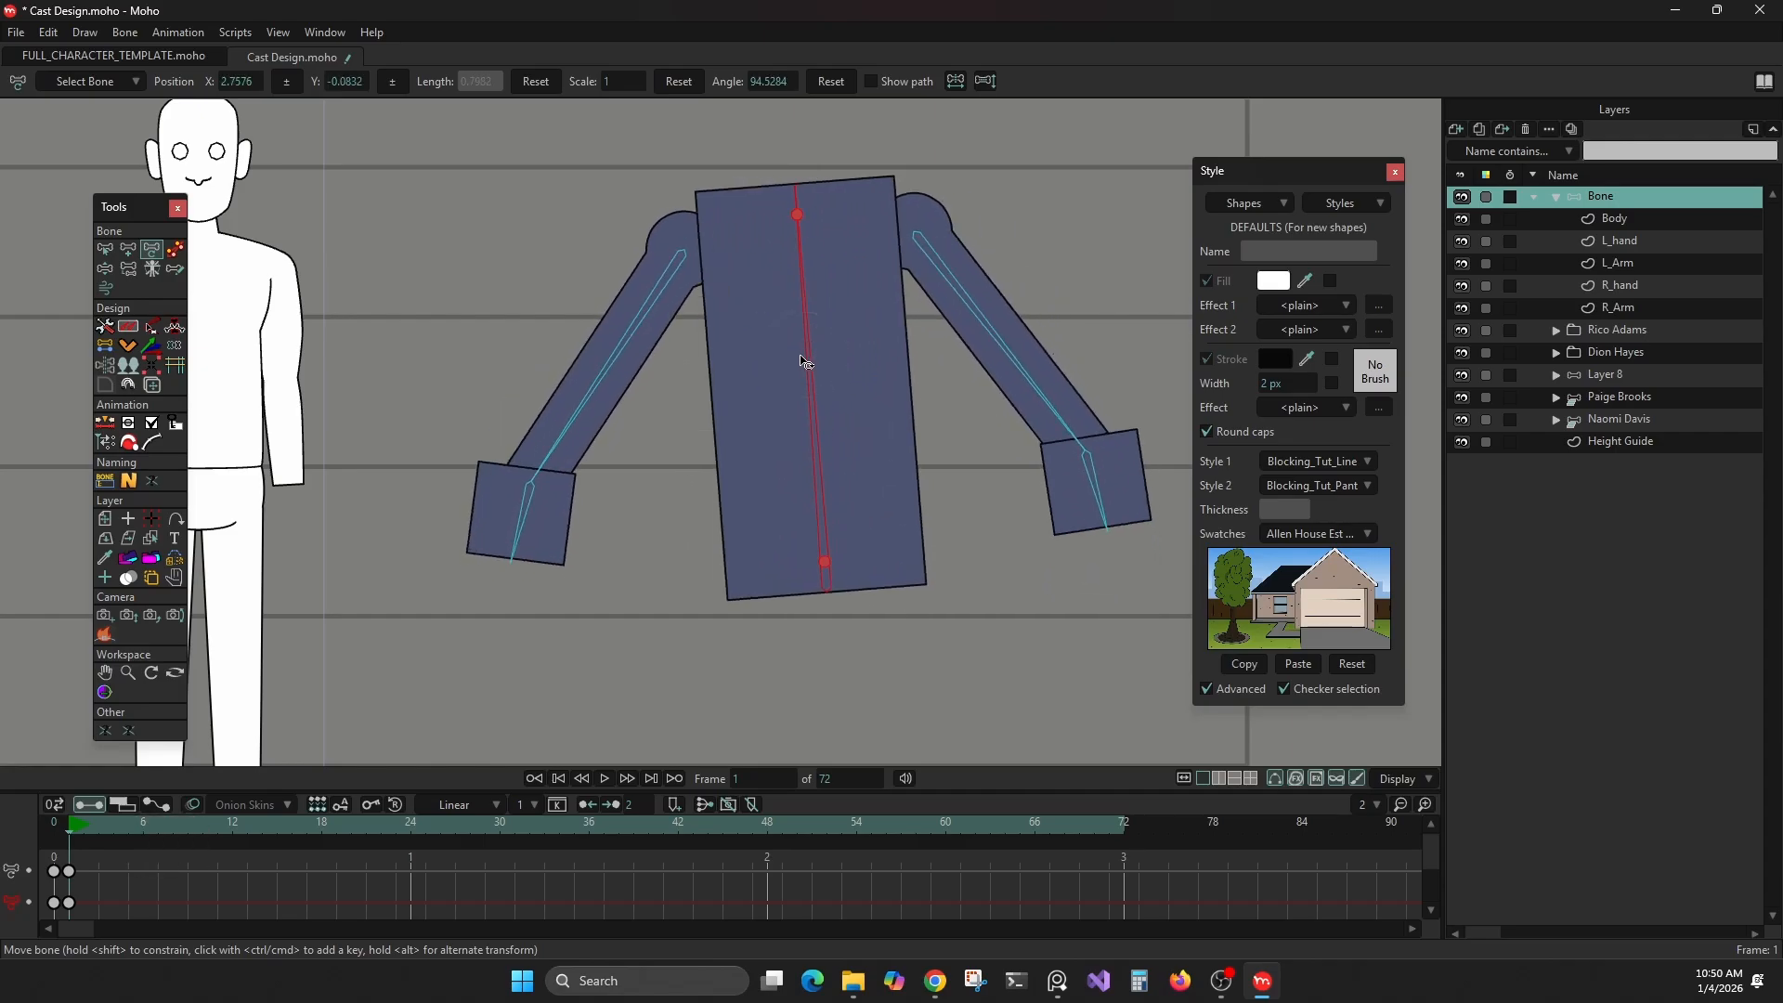